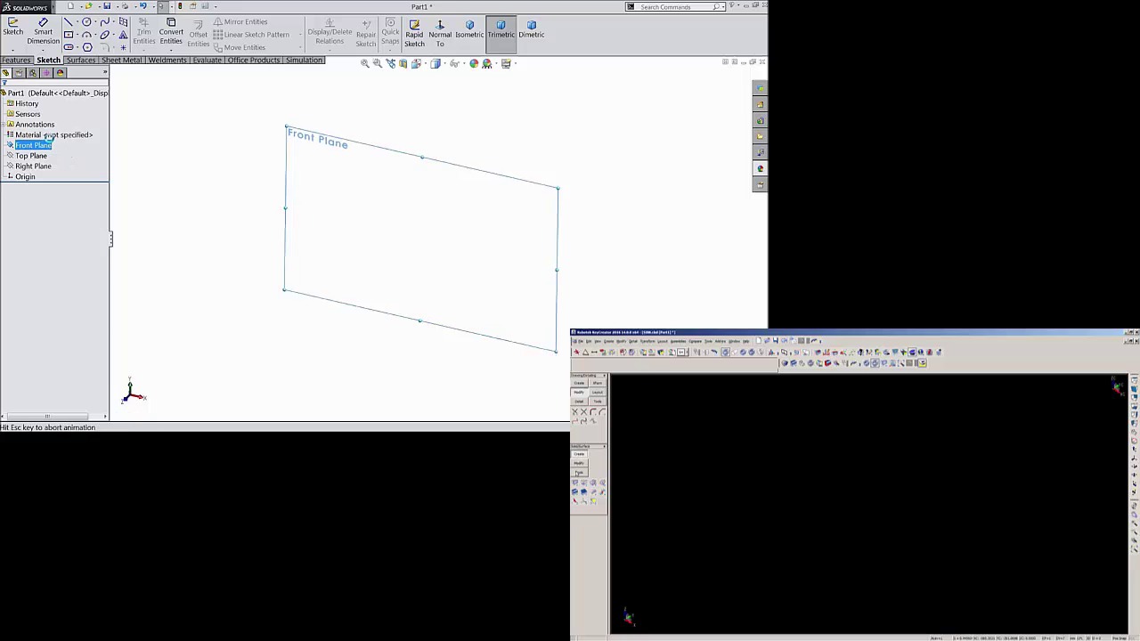
Sketch a center rectangle on the Front Plane, centered on the origin, about 240 mm wide and 133 mm high.
{"action": "left_click", "coordinate": [79, 39]}
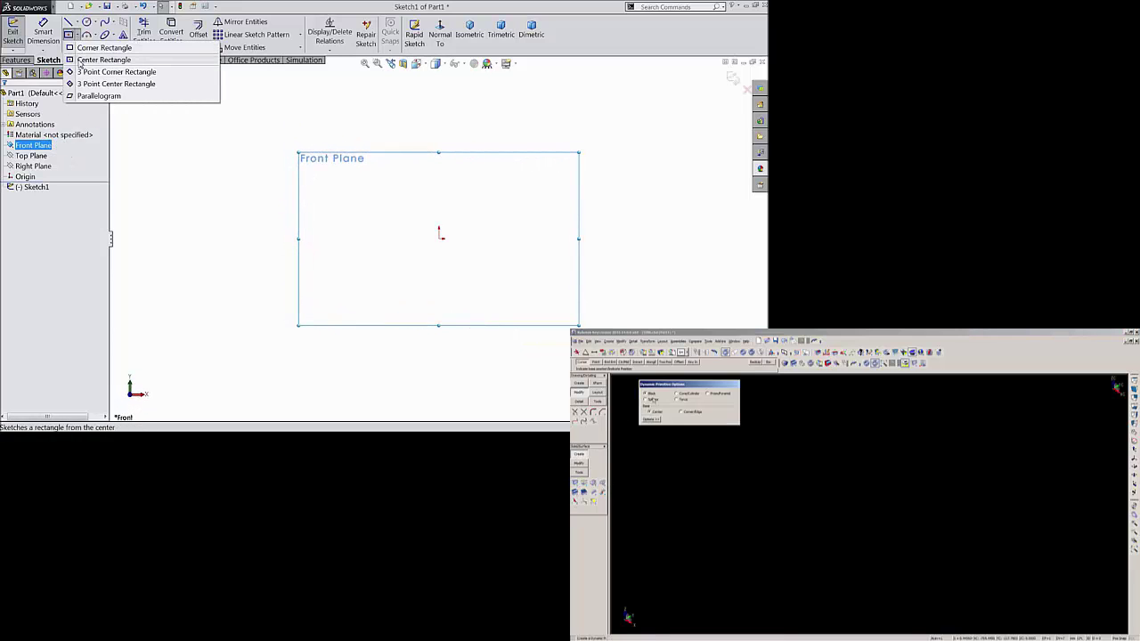
{"action": "left_click", "coordinate": [82, 64]}
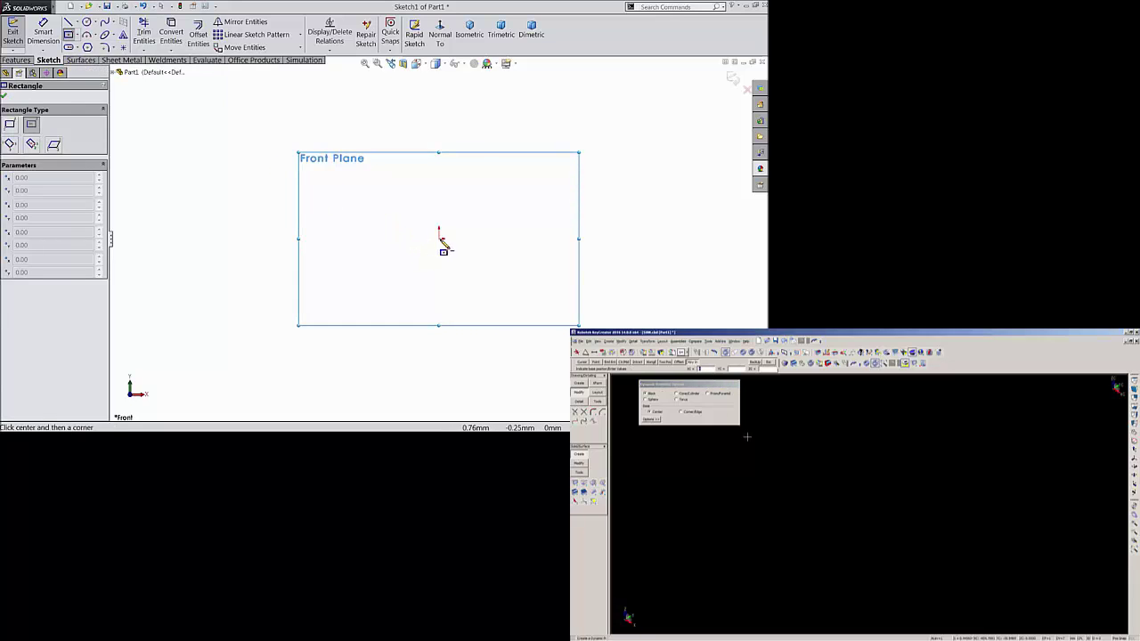
{"action": "left_click", "coordinate": [439, 238]}
{"action": "left_click", "coordinate": [250, 134]}
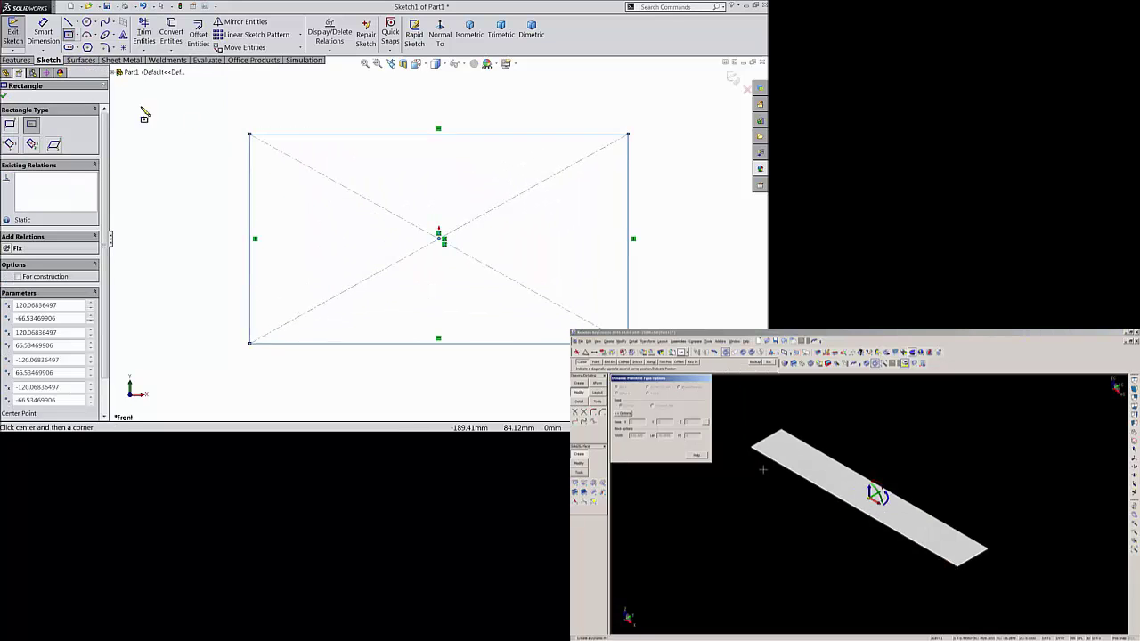
Dimension the rectangle to 972 mm wide and 492 mm high.
{"action": "left_click", "coordinate": [42, 34]}
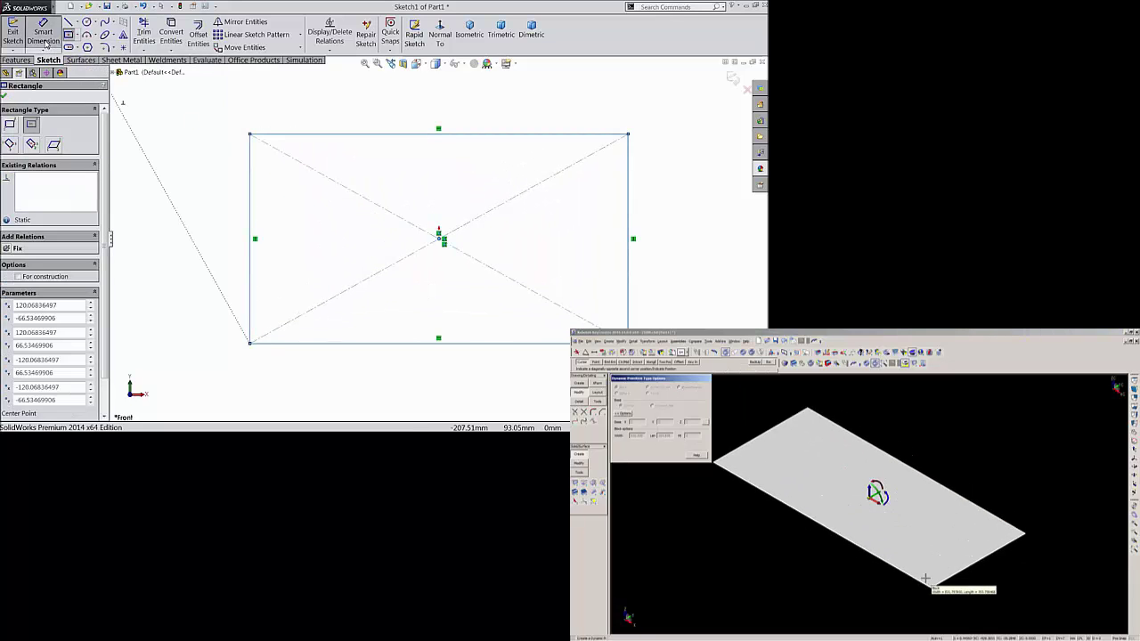
{"action": "left_click", "coordinate": [415, 136]}
{"action": "left_click", "coordinate": [420, 120]}
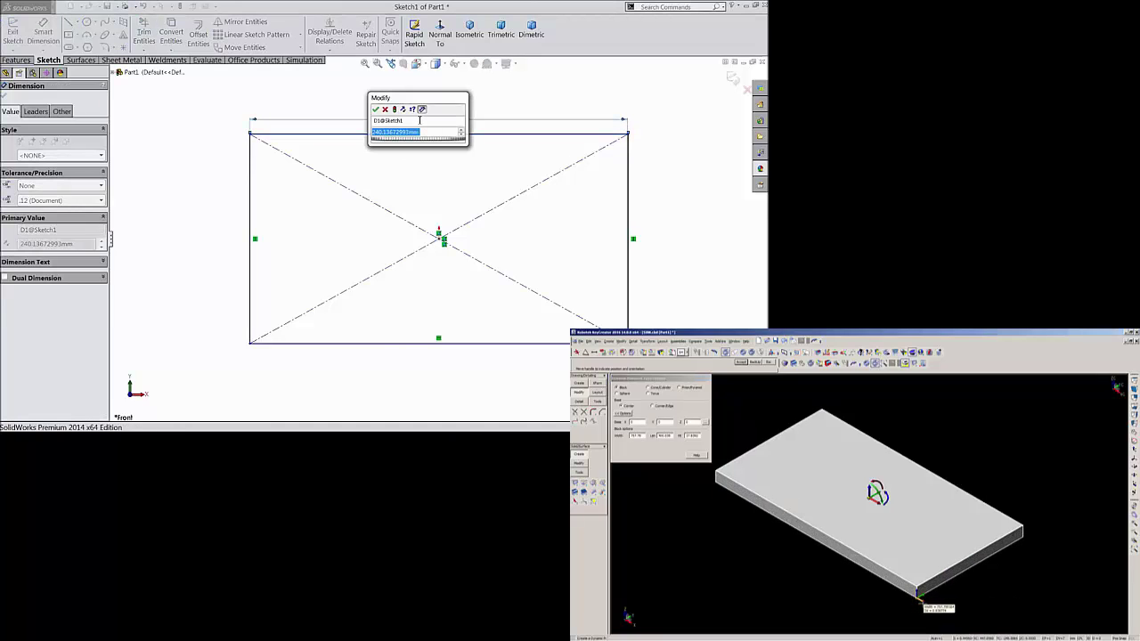
{"action": "type", "text": "972"}
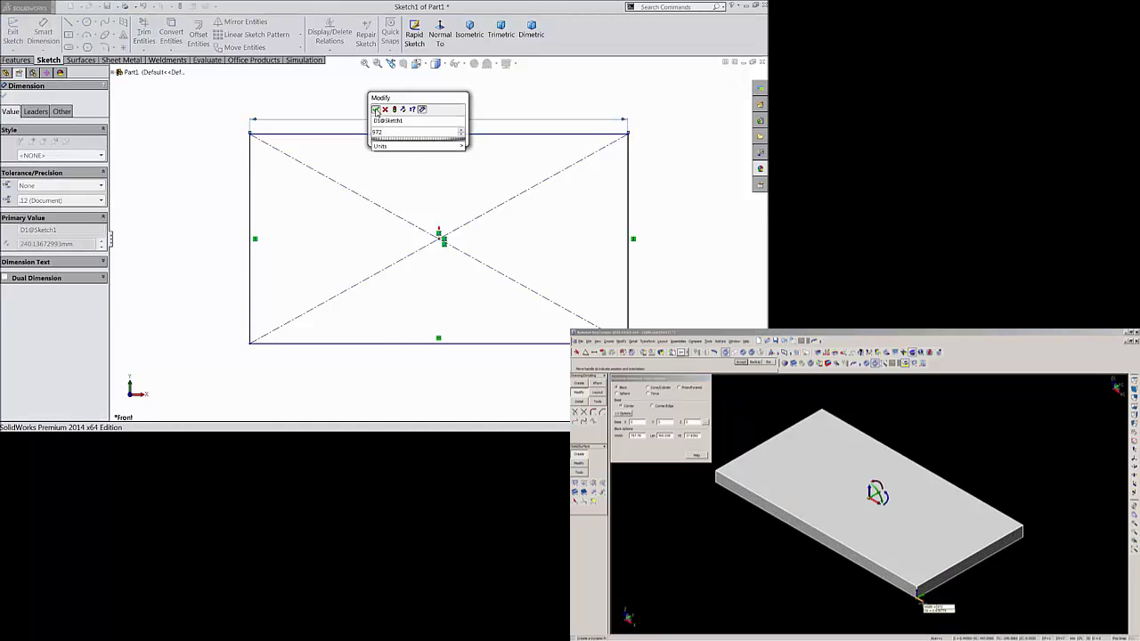
{"action": "left_click", "coordinate": [375, 109]}
{"action": "left_click", "coordinate": [251, 213]}
{"action": "left_click", "coordinate": [209, 219]}
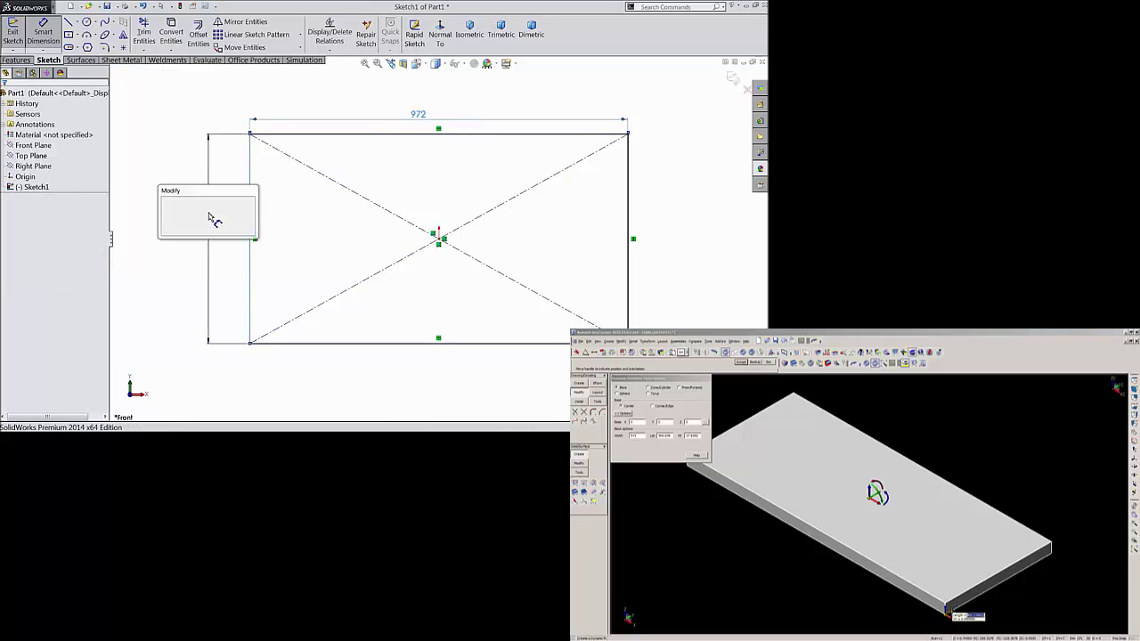
{"action": "type", "text": "5"}
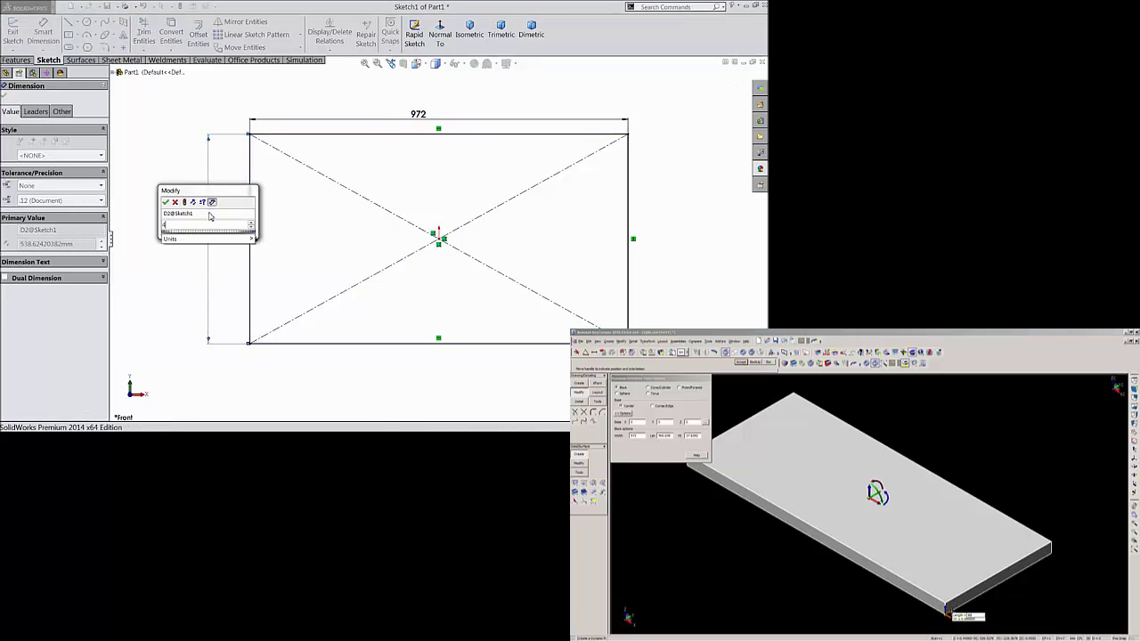
{"action": "type", "text": "92"}
{"action": "key", "text": "Return"}
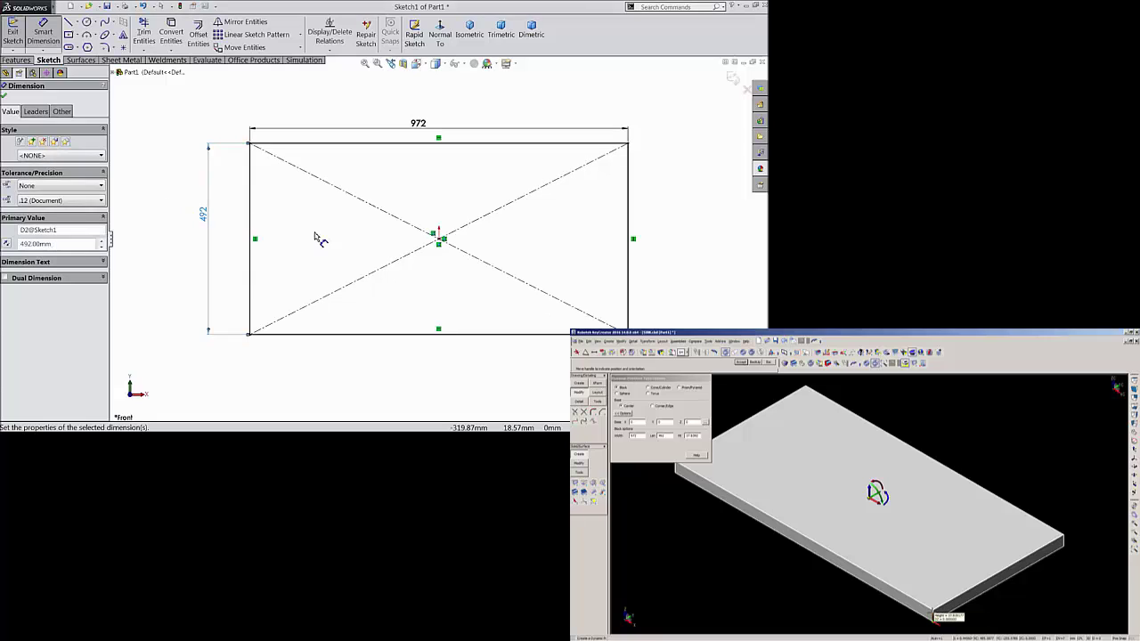
{"action": "left_click", "coordinate": [4, 97]}
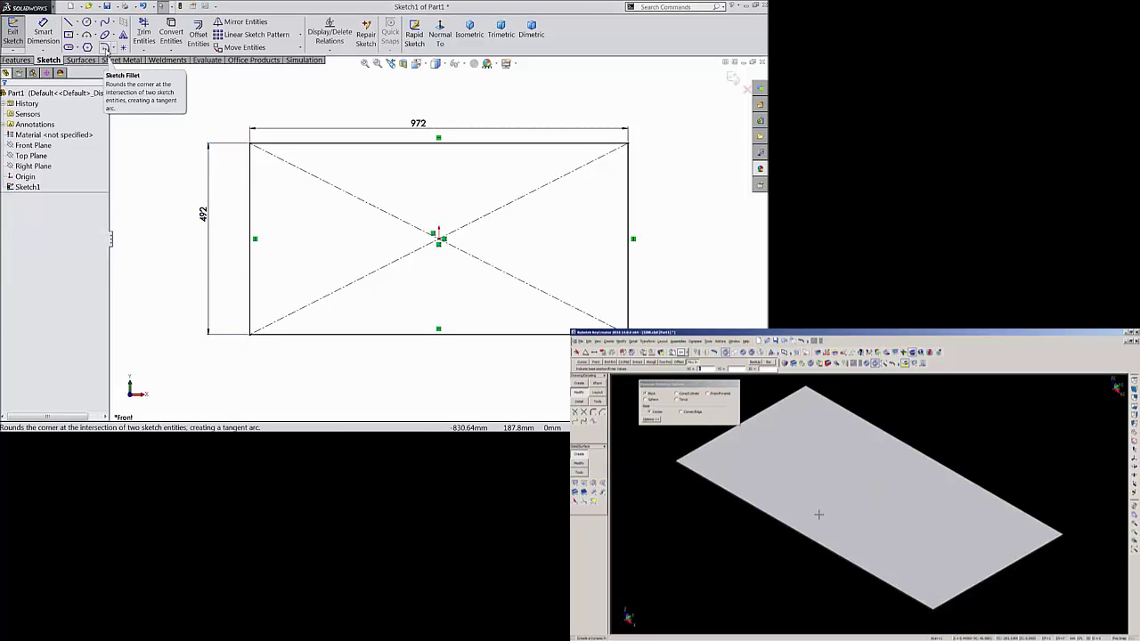
Round all four corners of the rectangle with 100 mm sketch fillets.
{"action": "left_click", "coordinate": [105, 48]}
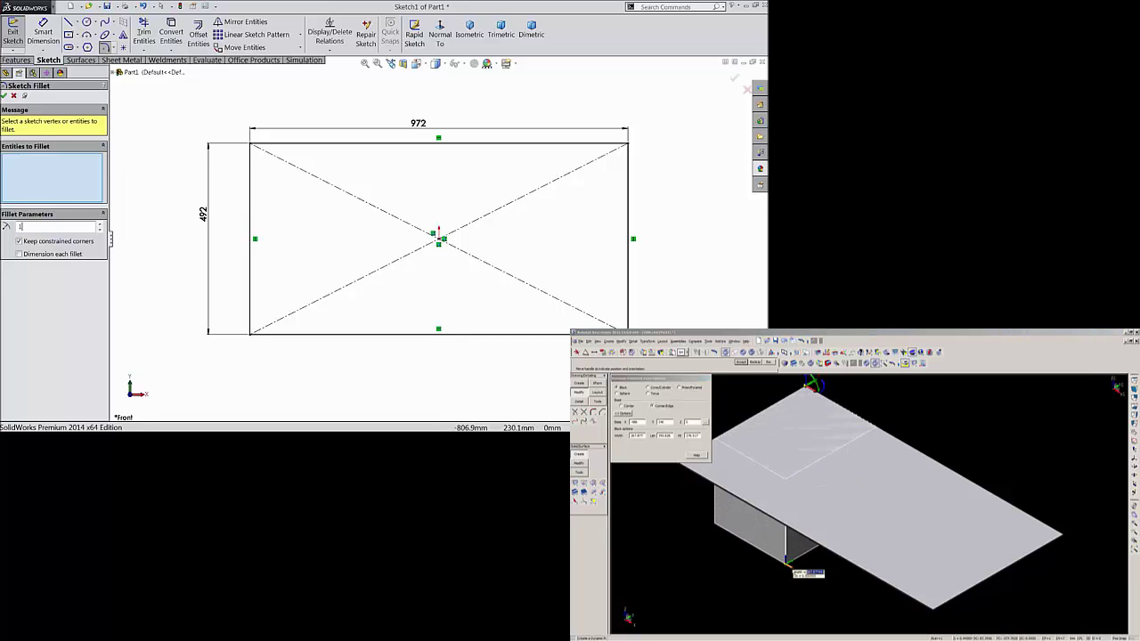
{"action": "mouse_move", "coordinate": [202, 92]}
{"action": "left_mouse_down"}
{"action": "mouse_move", "coordinate": [204, 143]}
{"action": "mouse_move", "coordinate": [362, 341]}
{"action": "mouse_move", "coordinate": [647, 353]}
{"action": "left_mouse_up"}
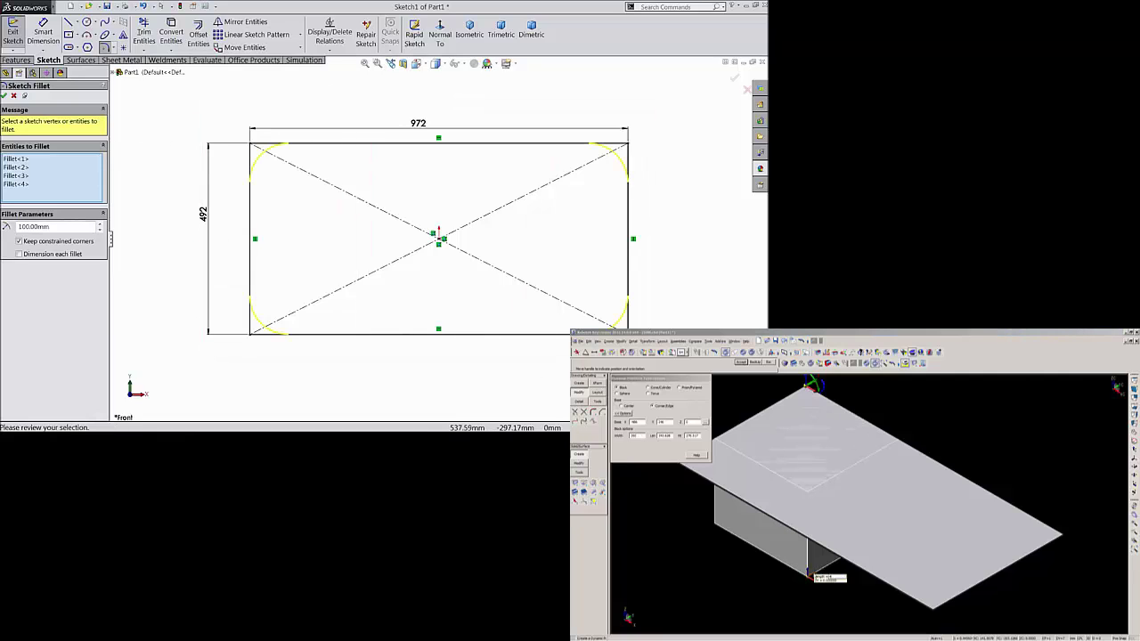
{"action": "left_click", "coordinate": [4, 96]}
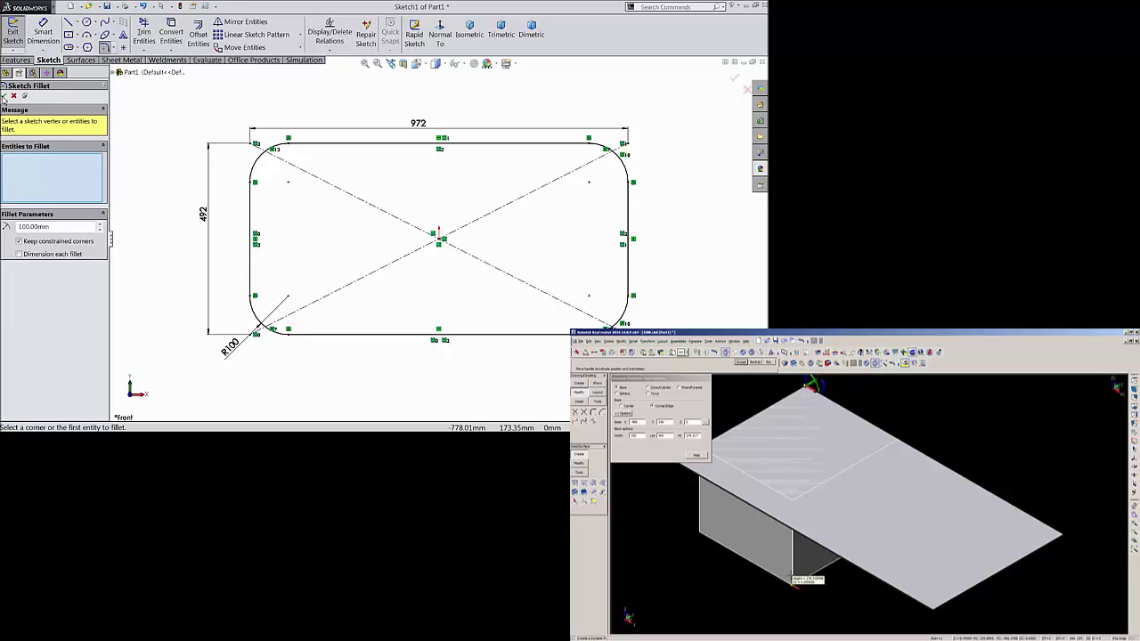
{"action": "left_click", "coordinate": [5, 96]}
Extrude the rounded rectangle as a blind boss 300 mm deep in the reversed direction.
{"action": "left_click", "coordinate": [16, 60]}
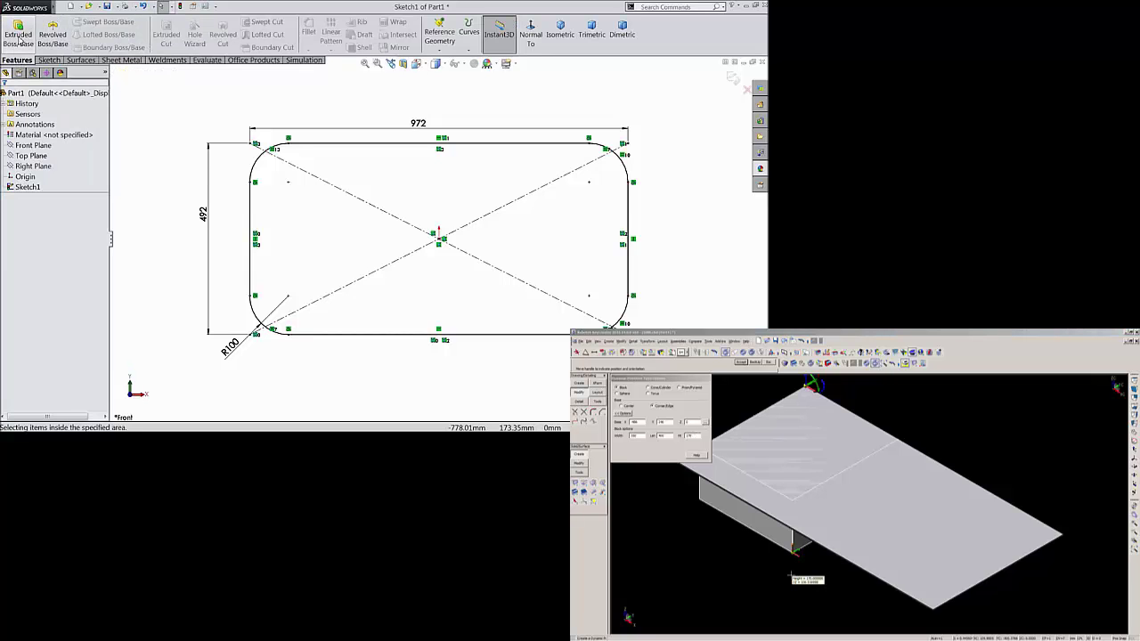
{"action": "left_click", "coordinate": [18, 38]}
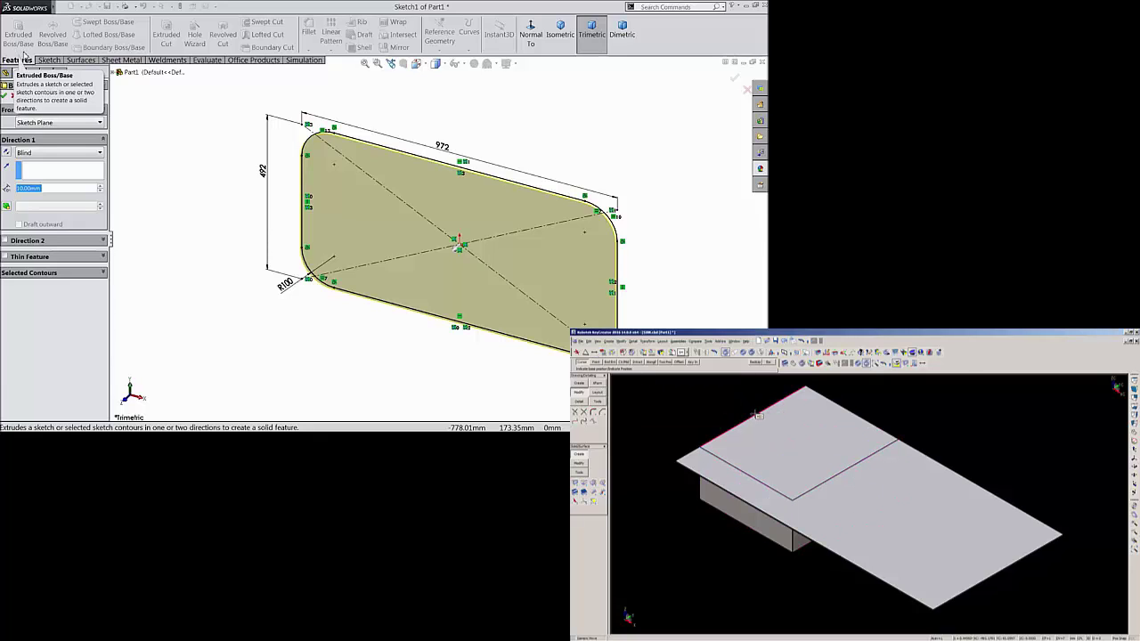
{"action": "type", "text": "300"}
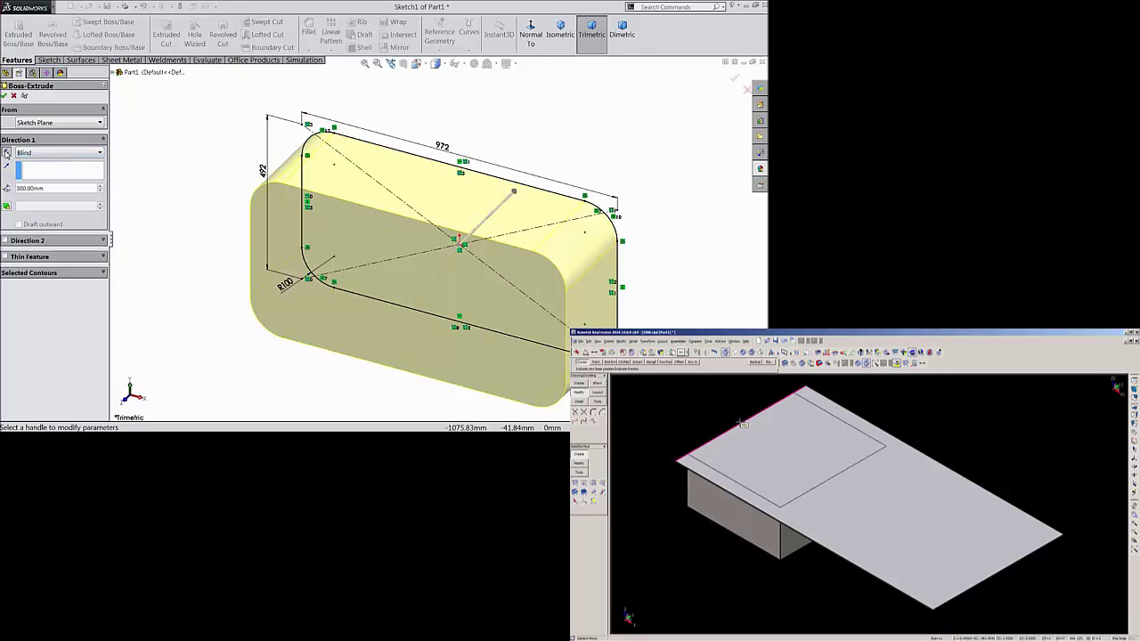
{"action": "left_click", "coordinate": [7, 154]}
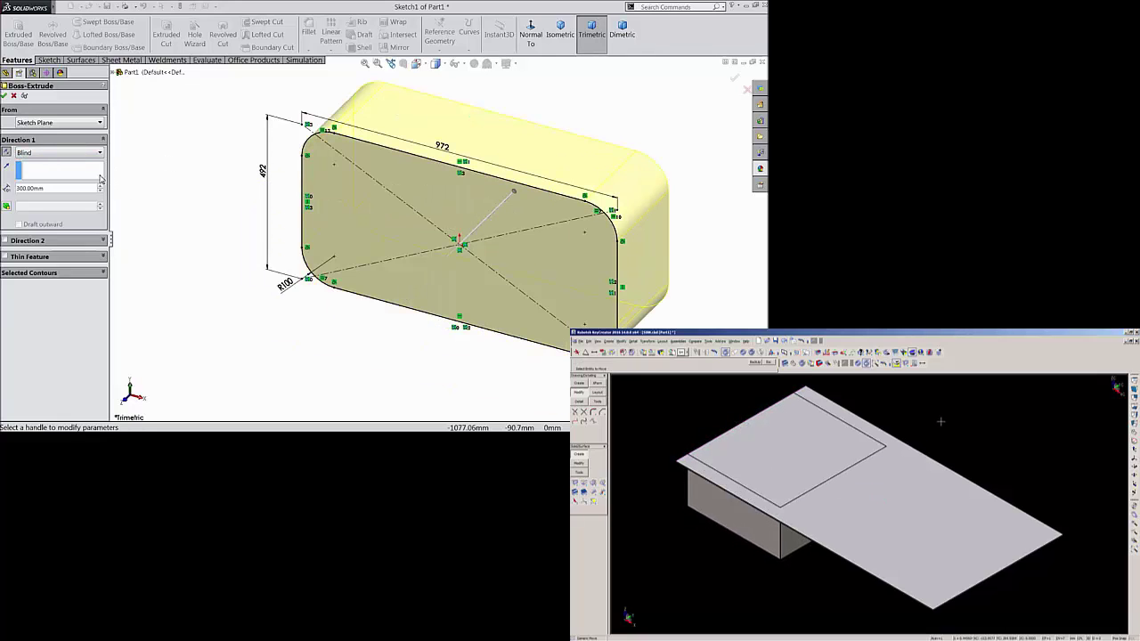
{"action": "left_click", "coordinate": [5, 96]}
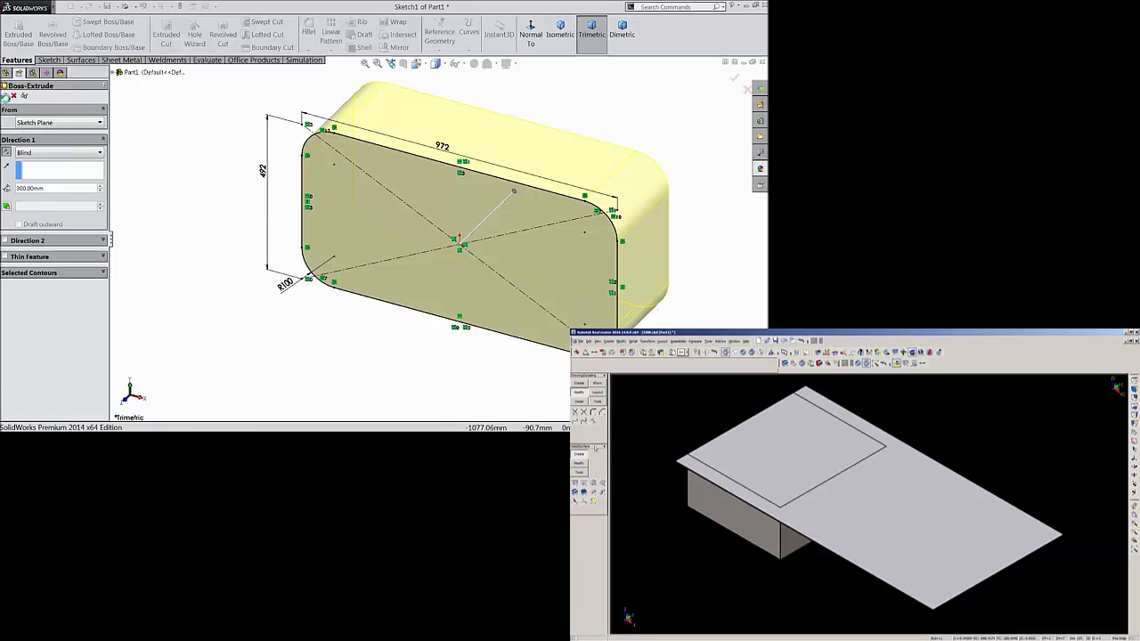
Start a sketch on the block's front face and draw a horizontal centerline from the origin to the left edge's midpoint.
{"action": "middle_click_drag", "start_coordinate": [214, 234], "coordinate": [221, 199]}
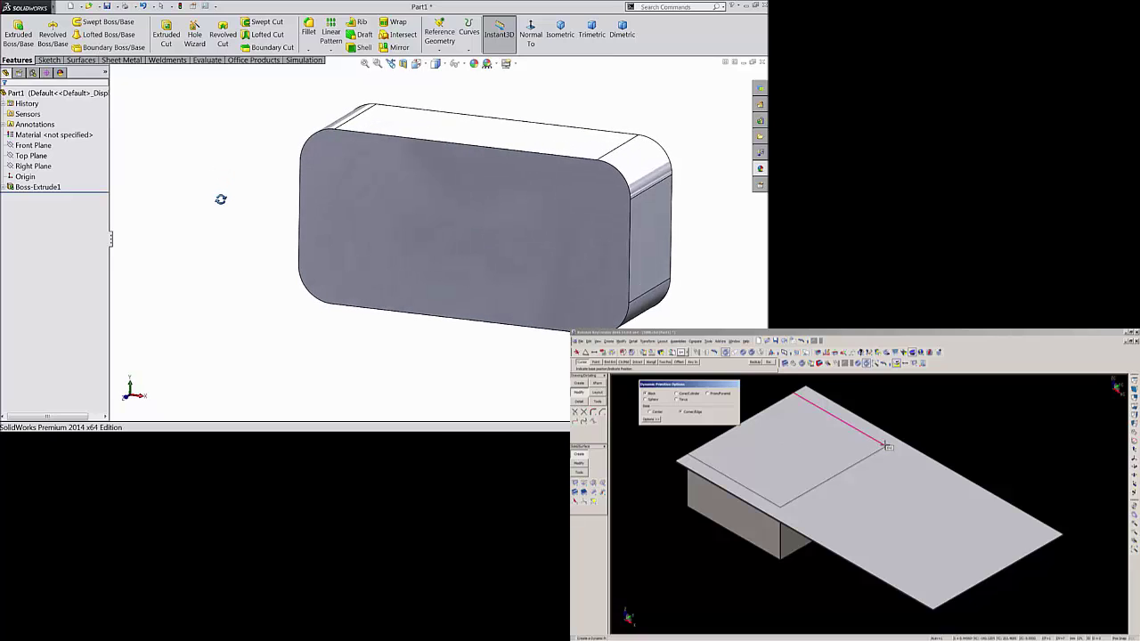
{"action": "left_click", "coordinate": [433, 227]}
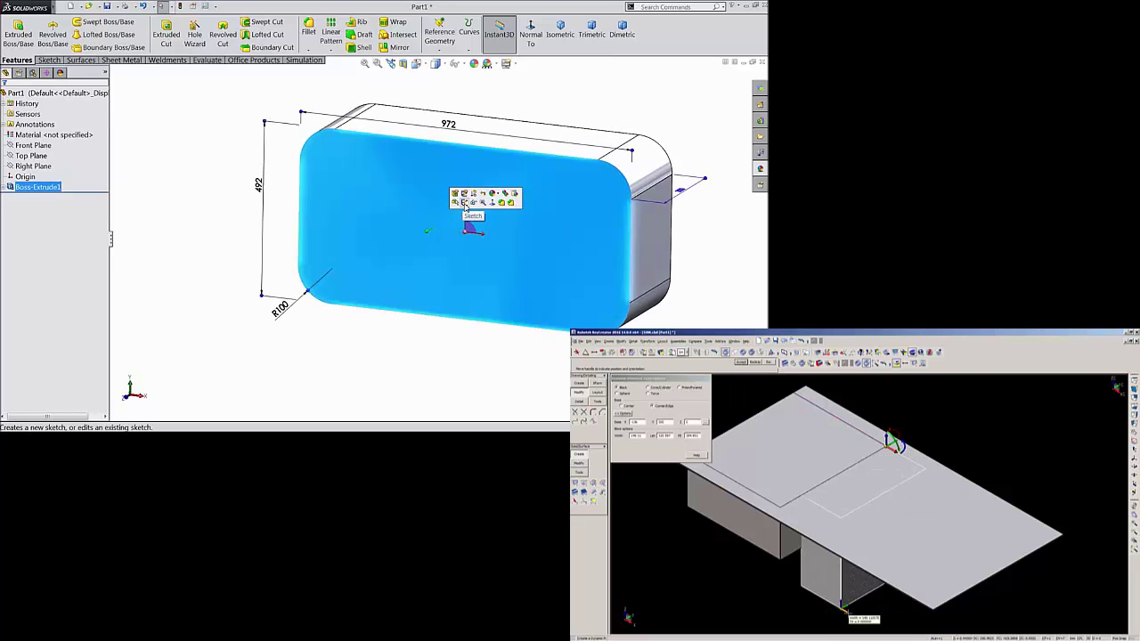
{"action": "left_click", "coordinate": [464, 203]}
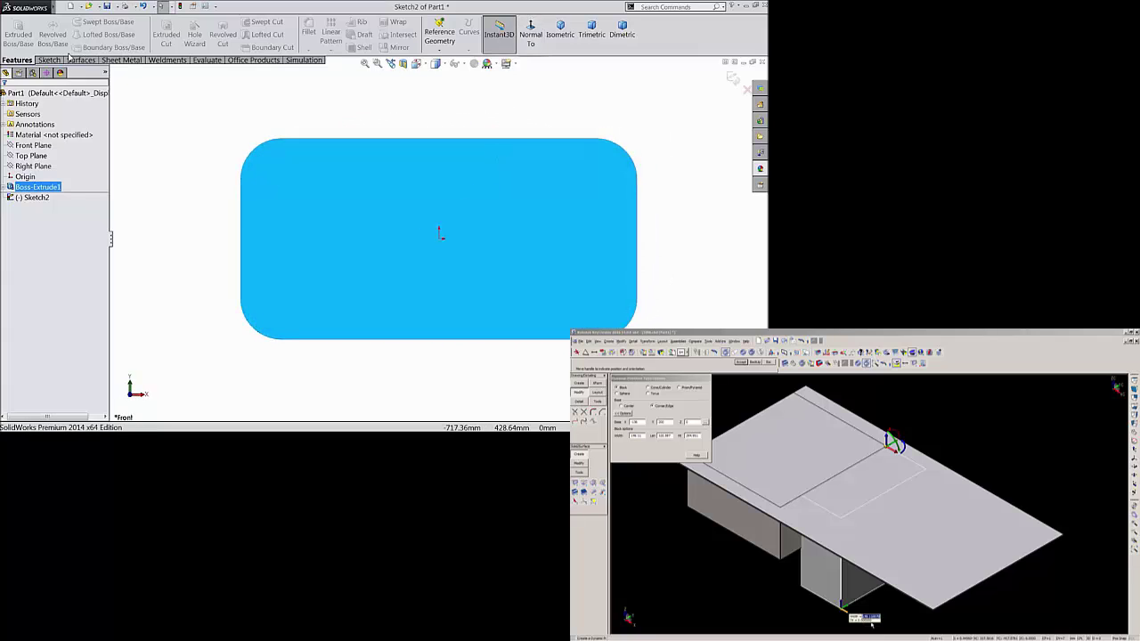
{"action": "left_click", "coordinate": [50, 60]}
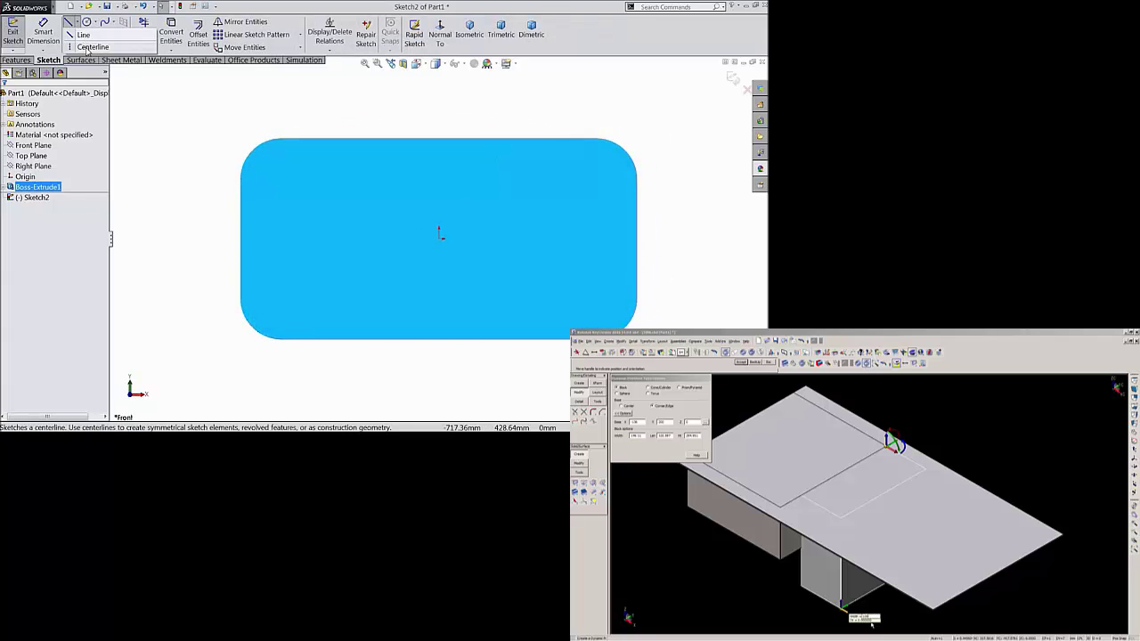
{"action": "left_click", "coordinate": [69, 21]}
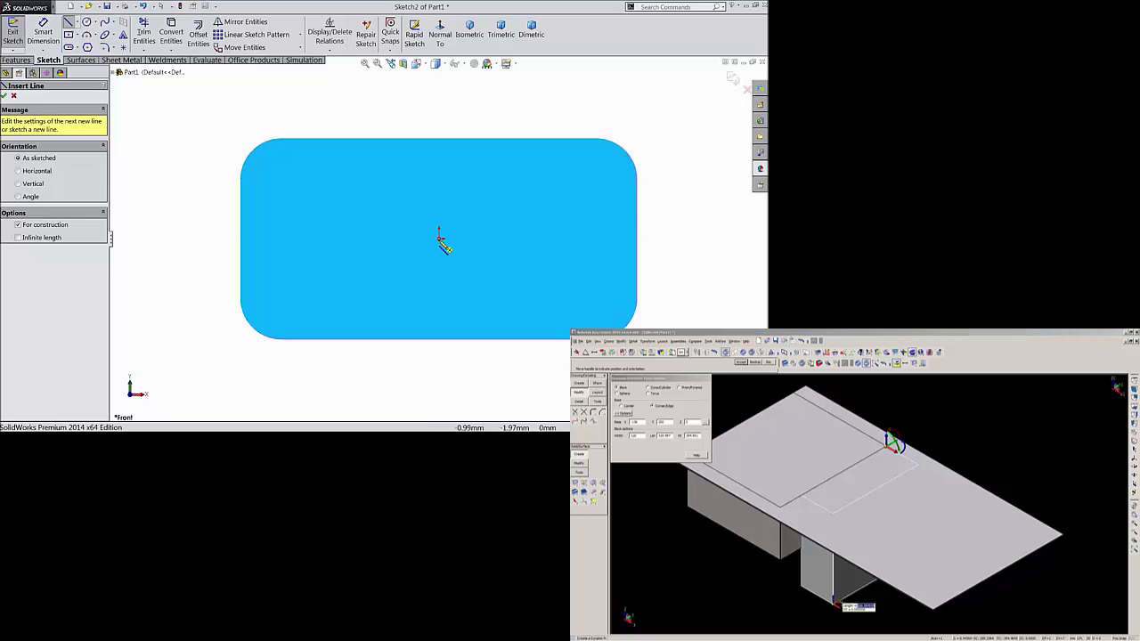
{"action": "left_click", "coordinate": [439, 239]}
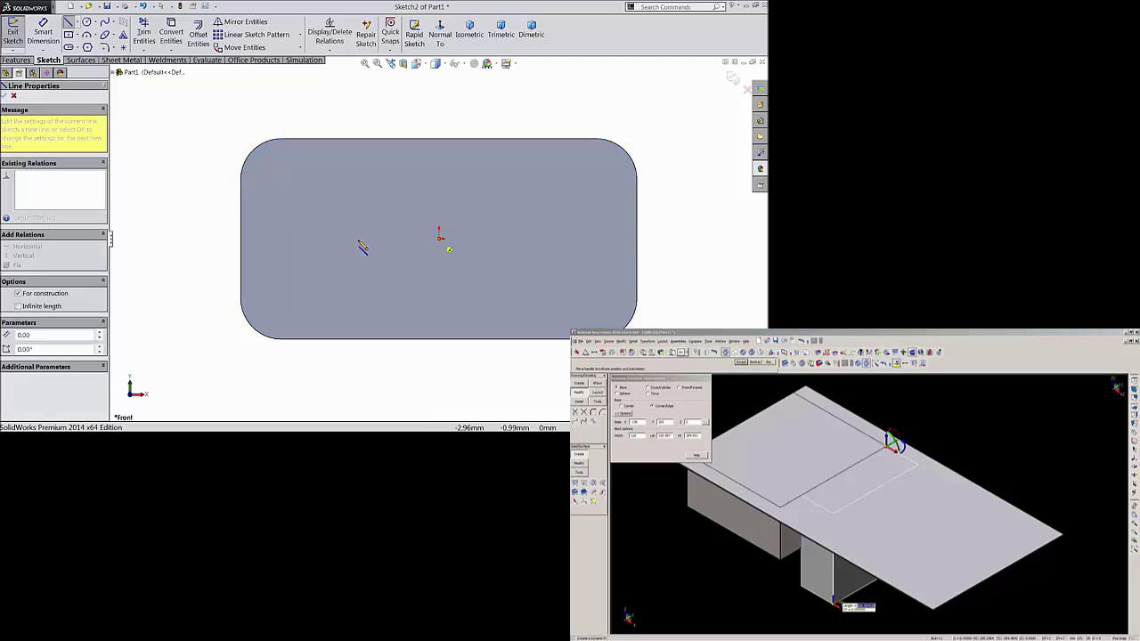
{"action": "left_click", "coordinate": [241, 239]}
{"action": "right_click", "coordinate": [189, 188]}
{"action": "left_click", "coordinate": [214, 83]}
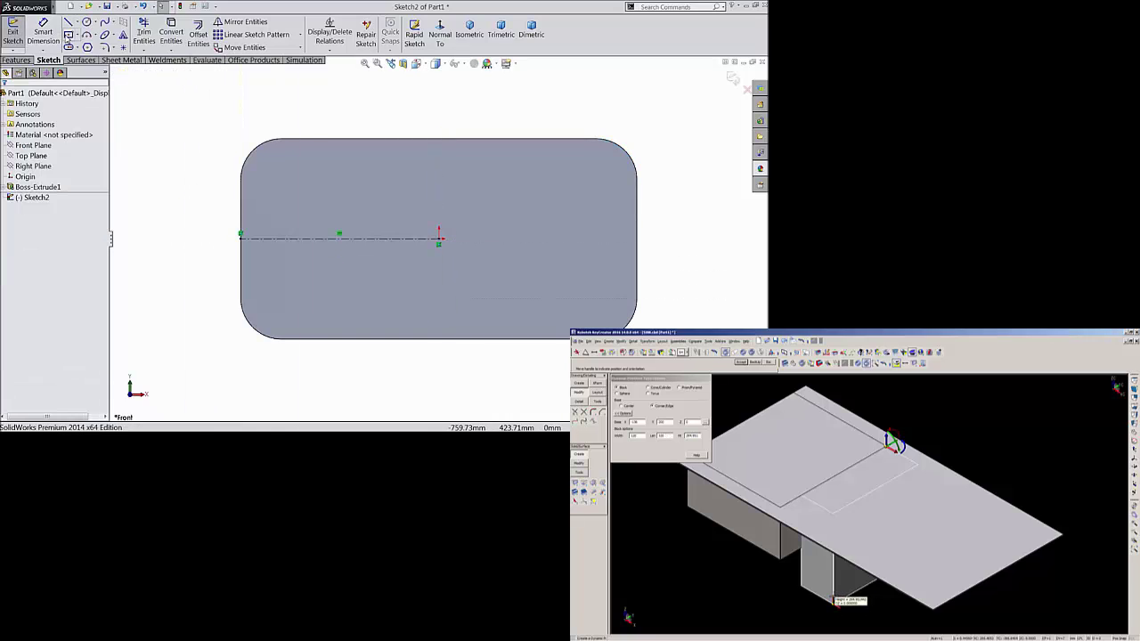
Sketch a center rectangle about 270 mm wide and 372 mm high, with its center on the horizontal centerline.
{"action": "left_click", "coordinate": [77, 36]}
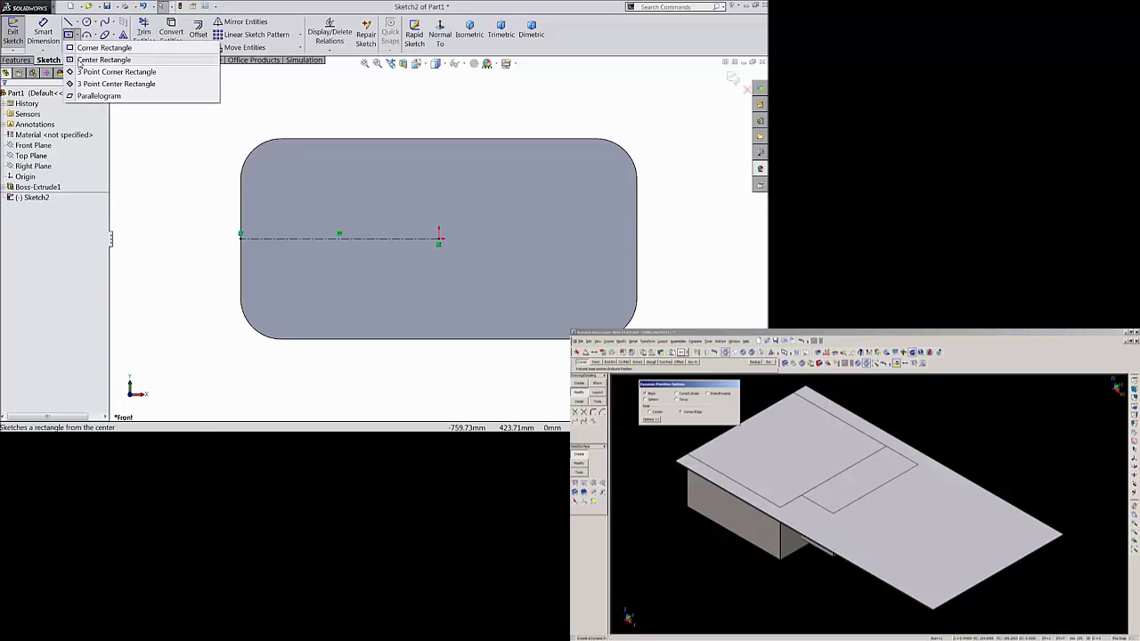
{"action": "left_click", "coordinate": [103, 60]}
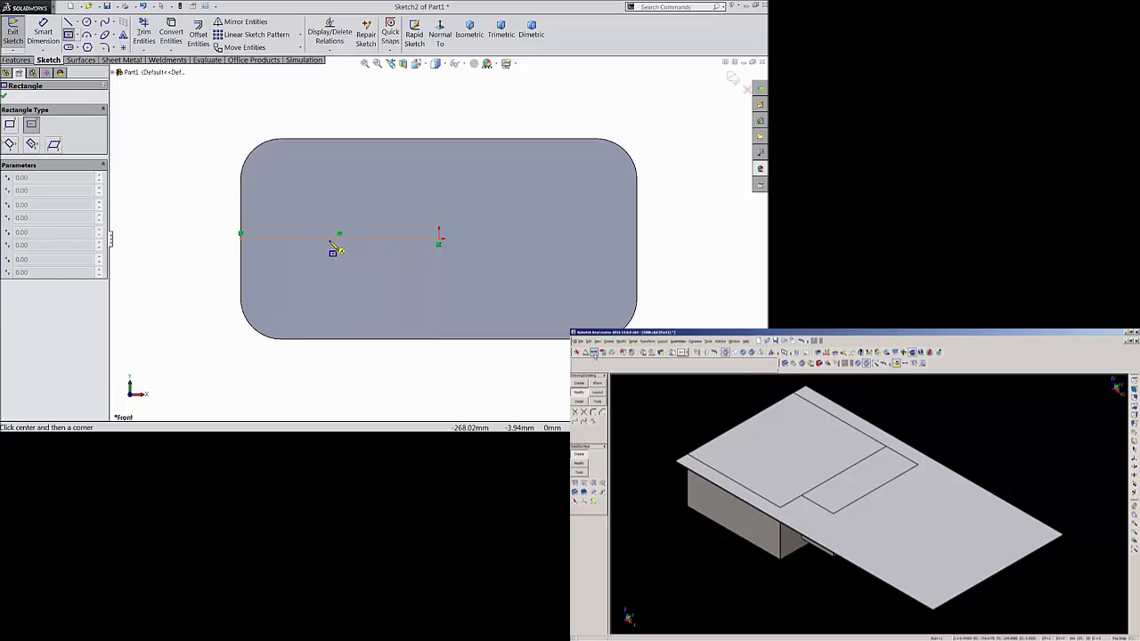
{"action": "left_click", "coordinate": [329, 238]}
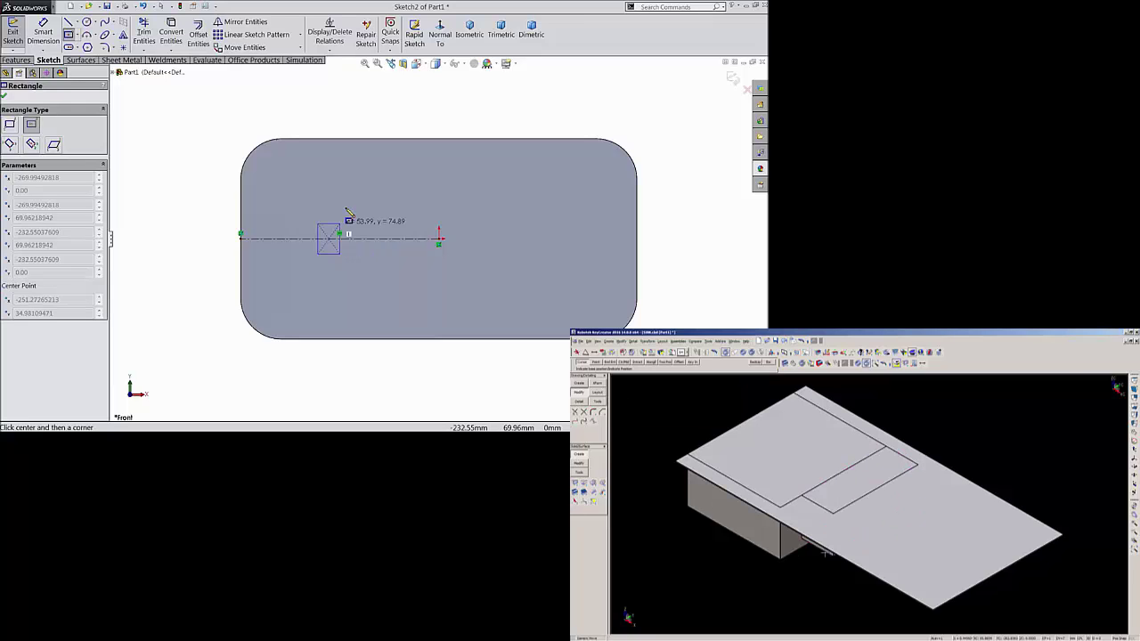
{"action": "left_click", "coordinate": [384, 164]}
Dimension the new rectangle on the front face to 350 mm wide and 400 mm high.
{"action": "left_click", "coordinate": [43, 33]}
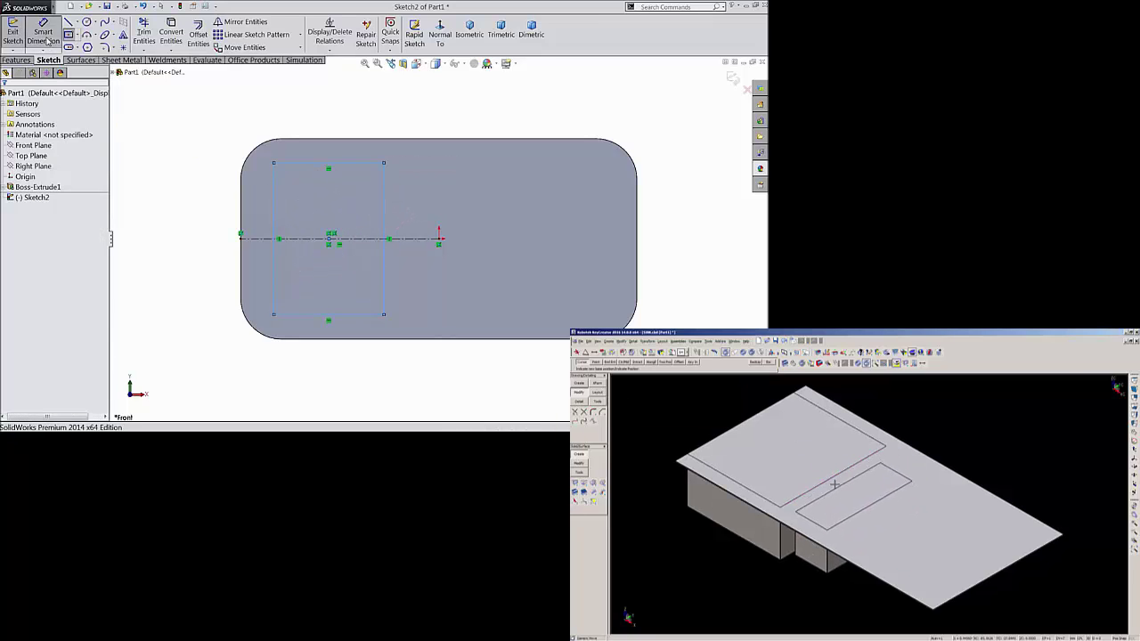
{"action": "left_click", "coordinate": [343, 169]}
{"action": "left_click", "coordinate": [375, 120]}
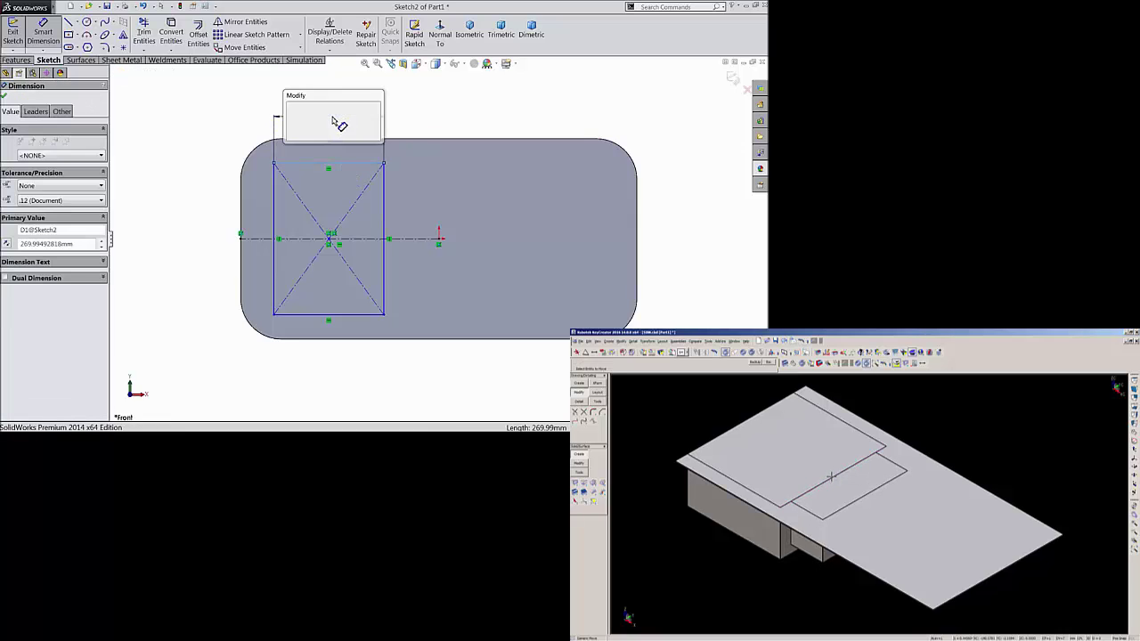
{"action": "type", "text": "350"}
{"action": "left_click", "coordinate": [290, 107]}
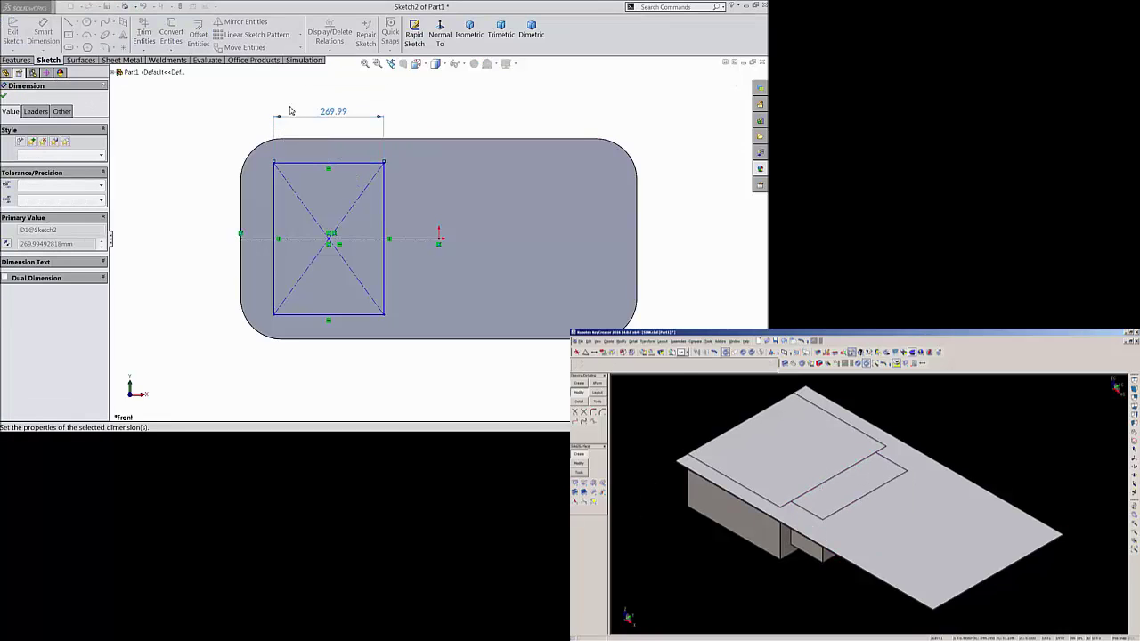
{"action": "left_click", "coordinate": [257, 230]}
{"action": "left_click", "coordinate": [159, 233]}
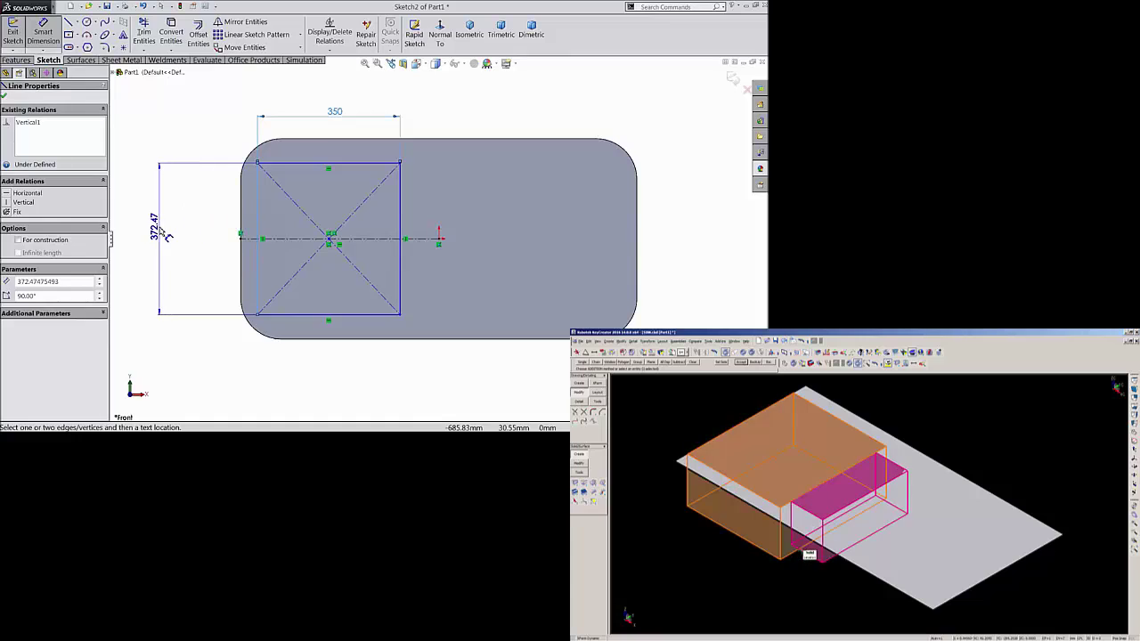
{"action": "type", "text": "400"}
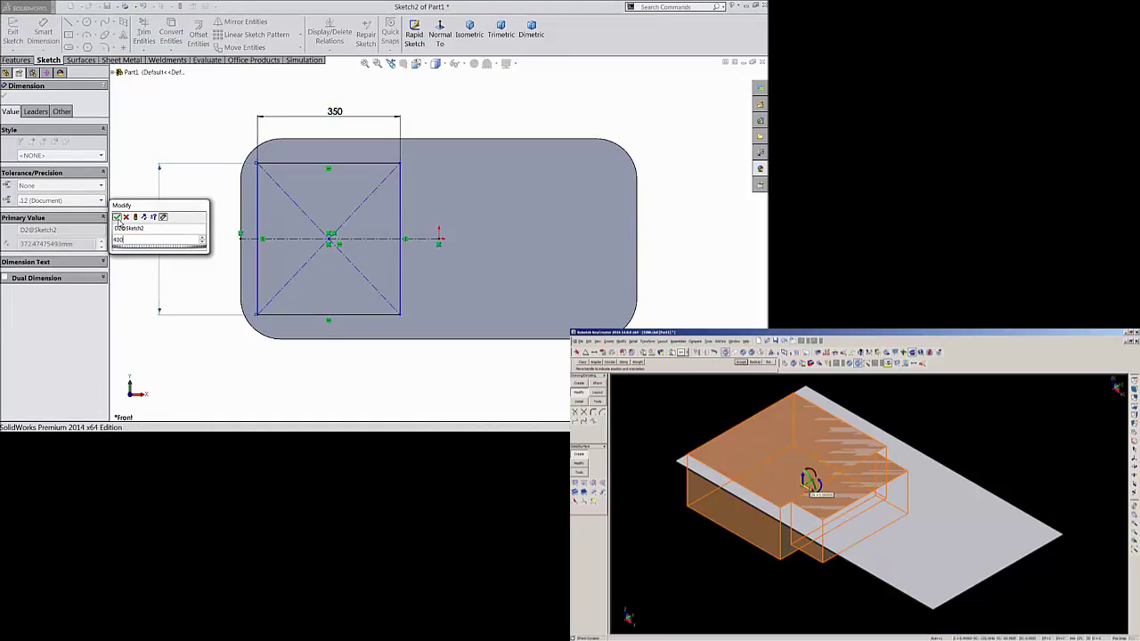
{"action": "key", "text": "Return"}
Dimension the rectangle's left side 75 mm from the block's left edge.
{"action": "left_click", "coordinate": [259, 203]}
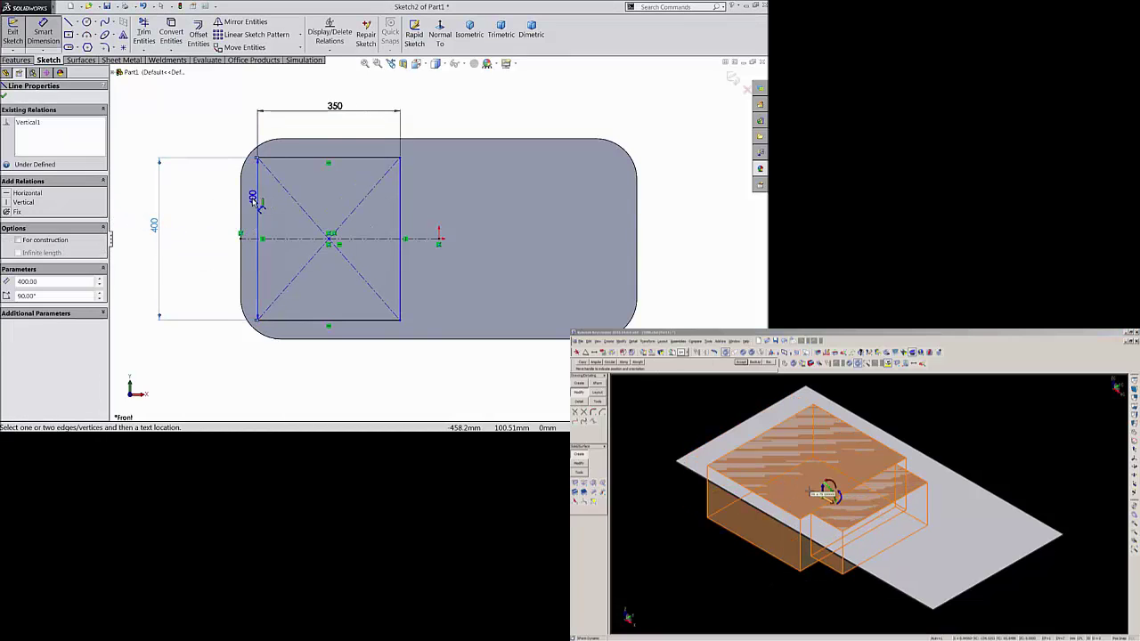
{"action": "left_click", "coordinate": [242, 203]}
{"action": "left_click", "coordinate": [254, 102]}
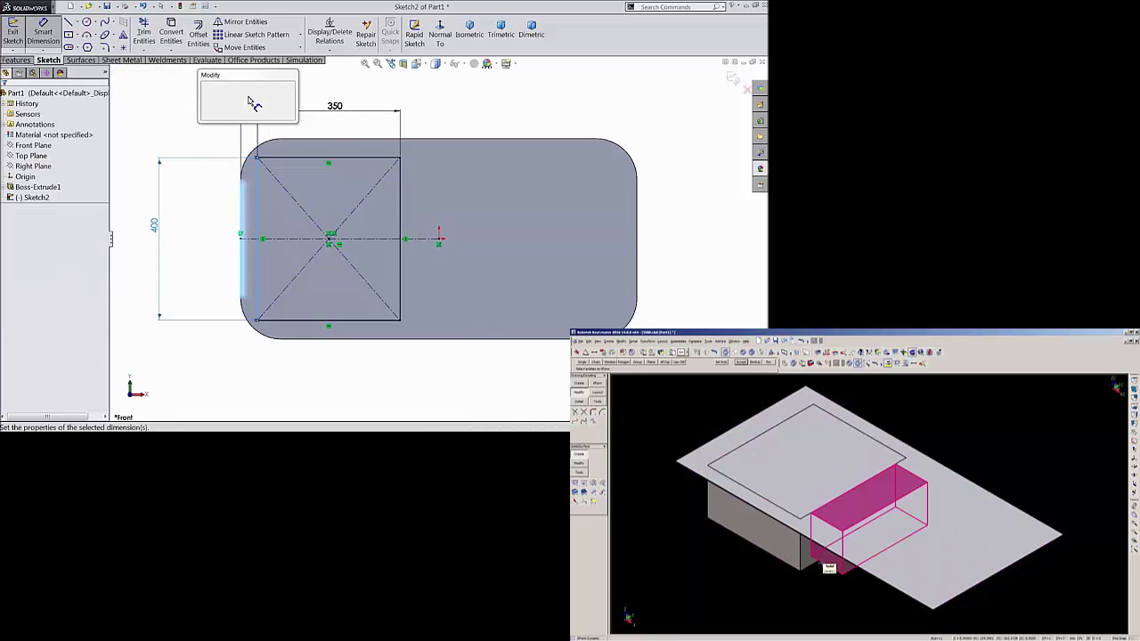
{"action": "type", "text": "75"}
{"action": "key", "text": "Return"}
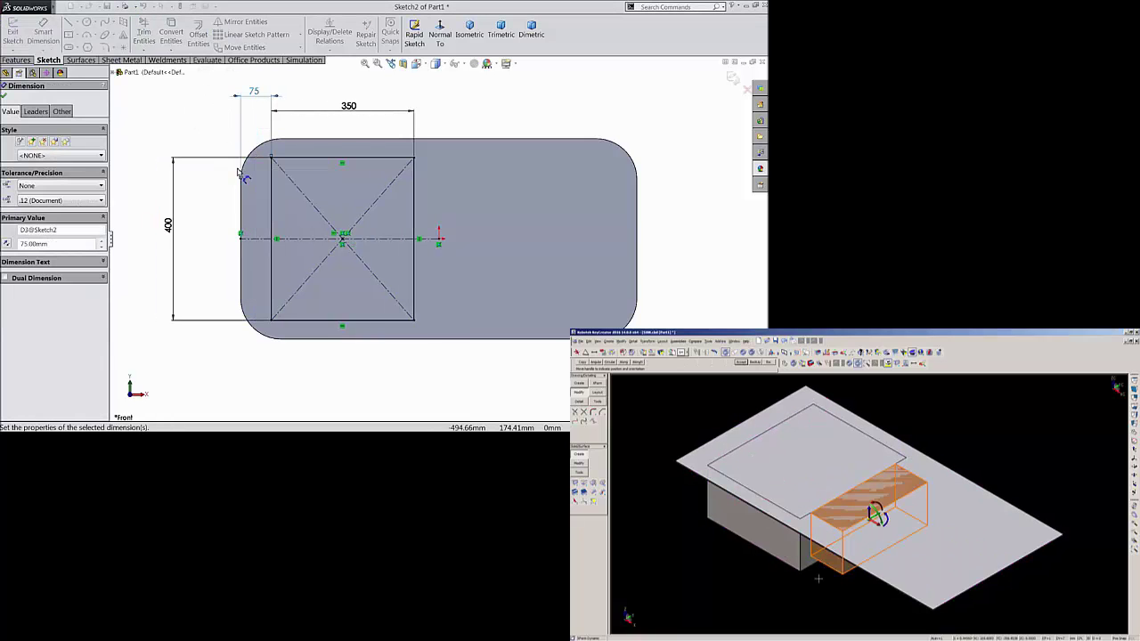
{"action": "left_click", "coordinate": [4, 87]}
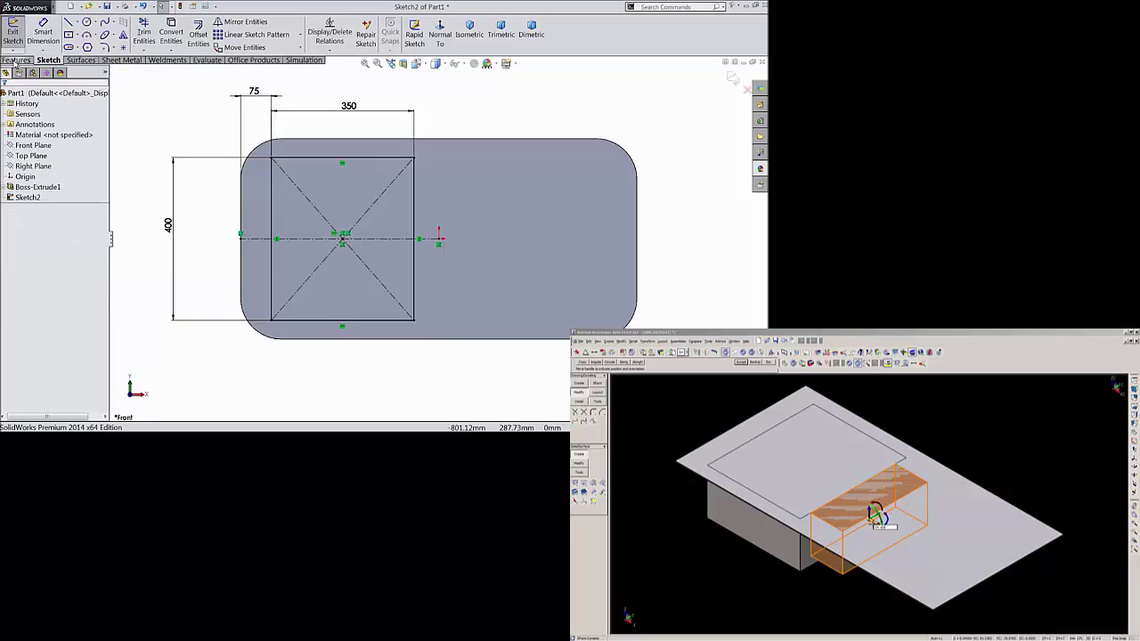
Cut the rectangle into the block as a blind extruded cut 170 mm deep.
{"action": "left_click", "coordinate": [12, 33]}
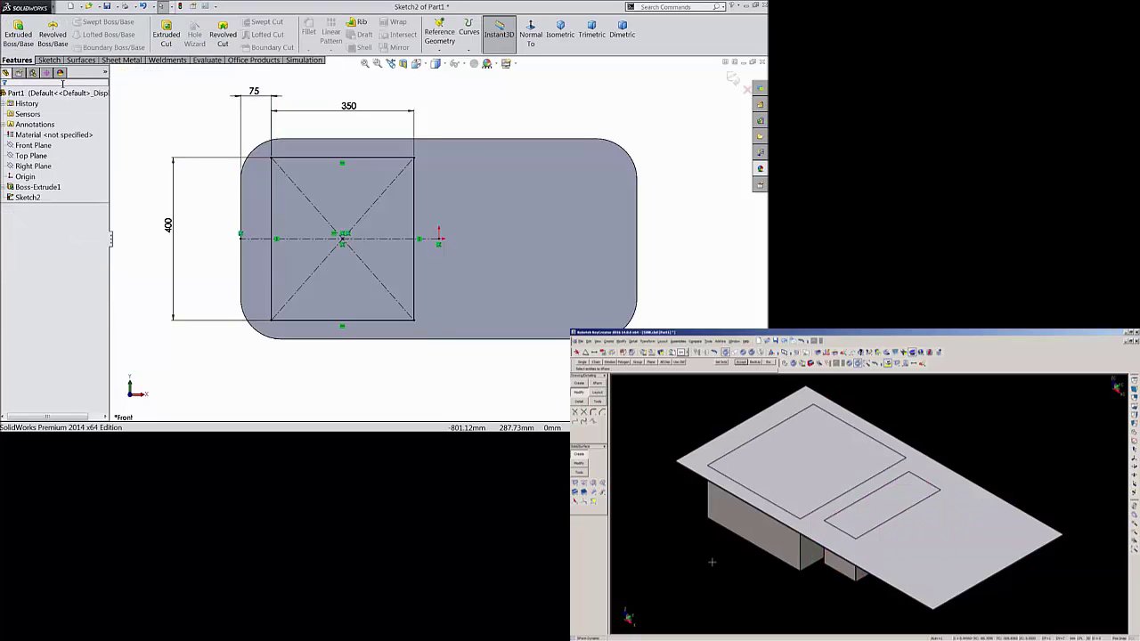
{"action": "left_click", "coordinate": [166, 36]}
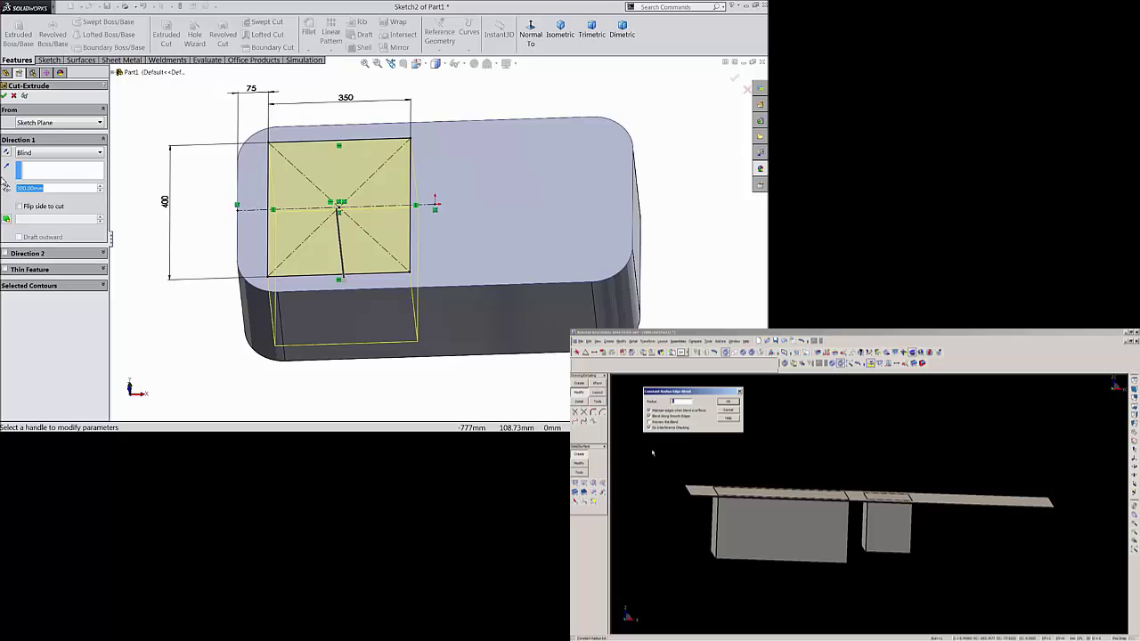
{"action": "type", "text": "170"}
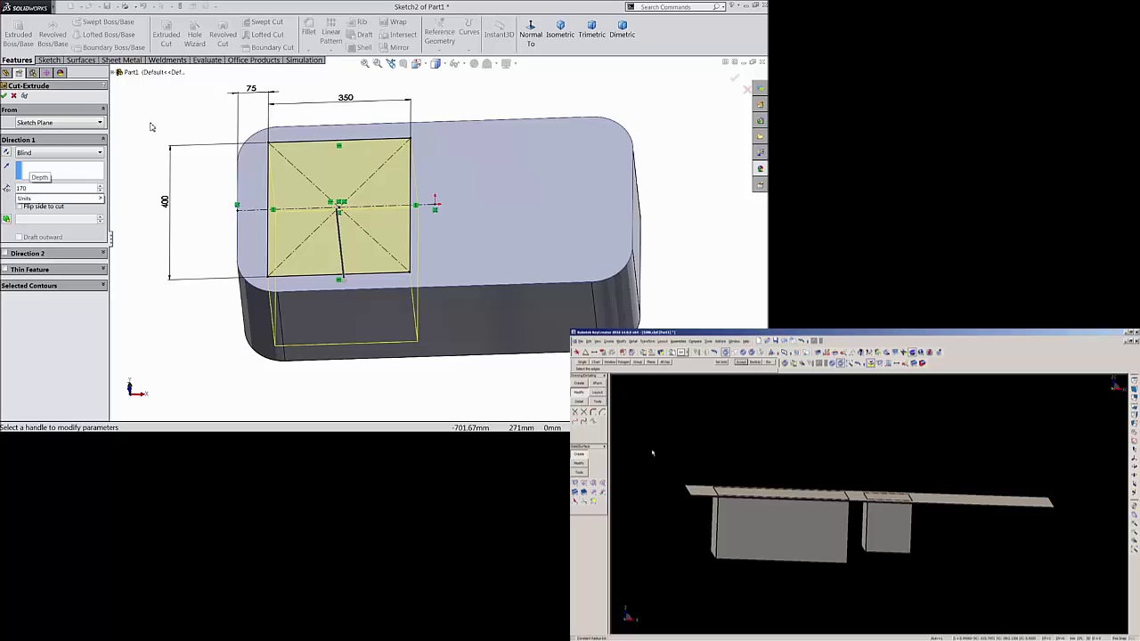
{"action": "key", "text": "Return"}
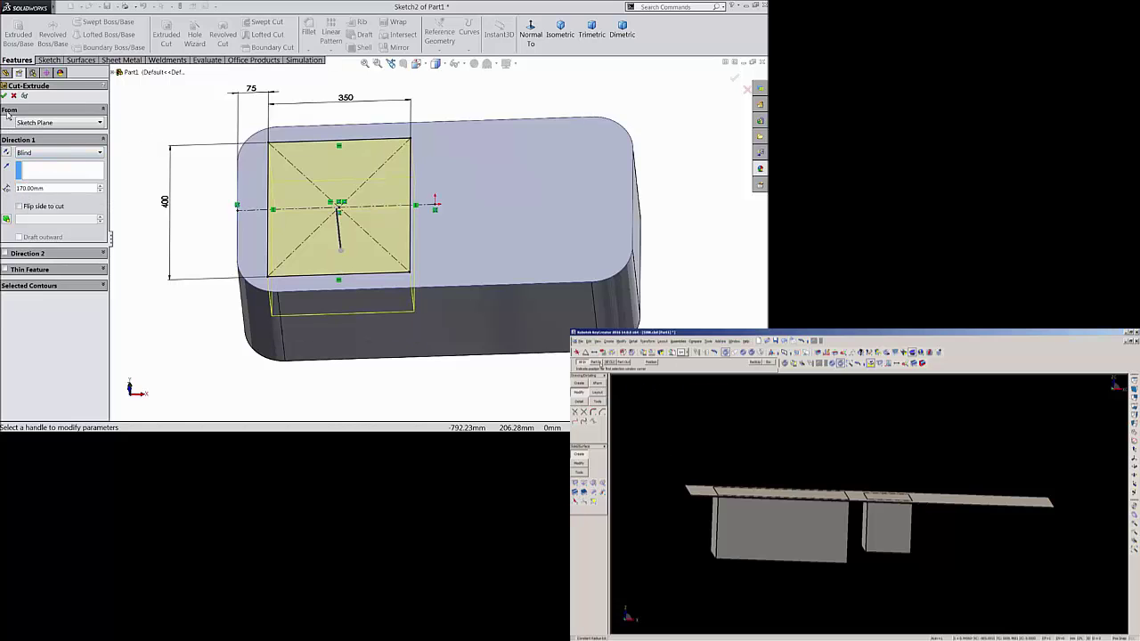
{"action": "left_click", "coordinate": [6, 96]}
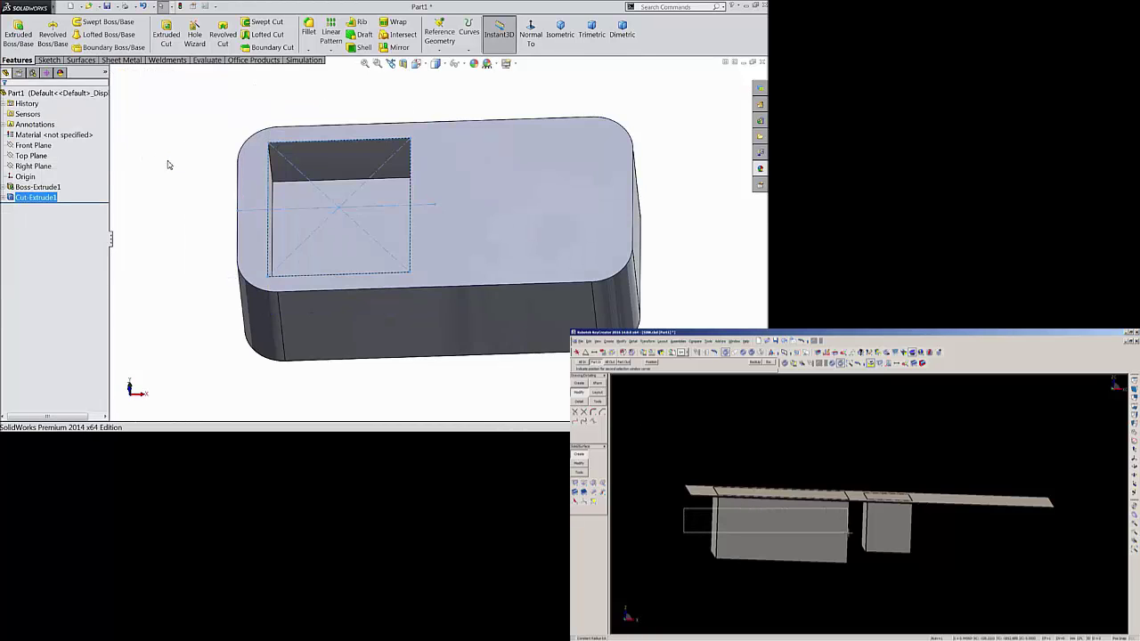
Fillet all edges of the pocket's floor face with a 40 mm constant radius.
{"action": "mouse_move", "coordinate": [201, 165]}
{"action": "middle_mouse_down"}
{"action": "mouse_move", "coordinate": [208, 178]}
{"action": "mouse_move", "coordinate": [178, 148]}
{"action": "mouse_move", "coordinate": [204, 166]}
{"action": "mouse_move", "coordinate": [197, 175]}
{"action": "middle_mouse_up"}
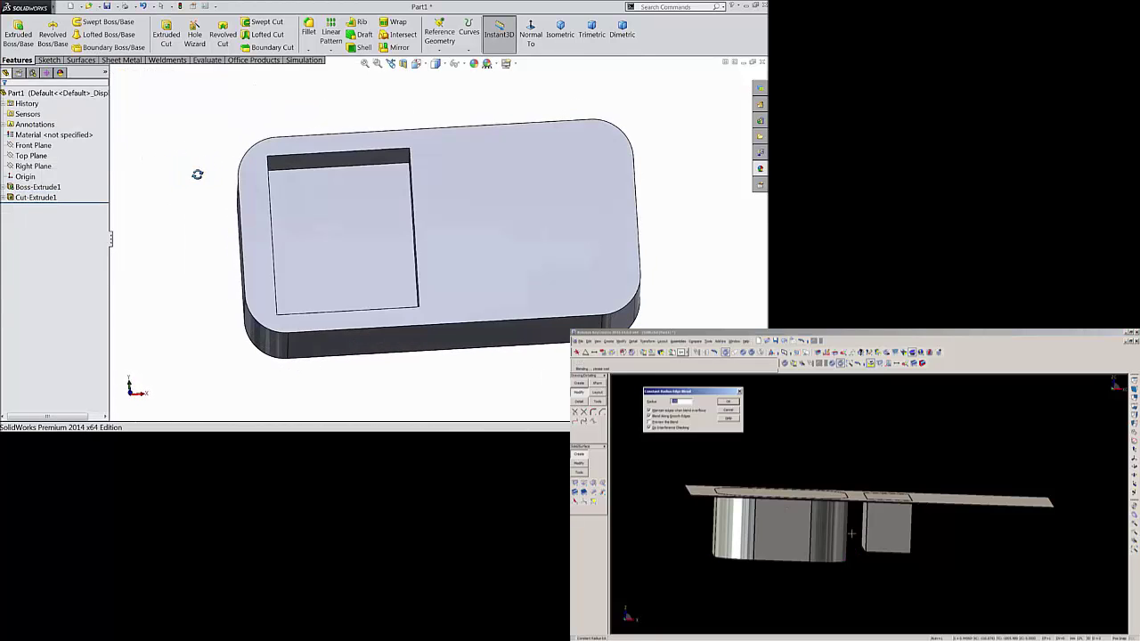
{"action": "left_click", "coordinate": [310, 35]}
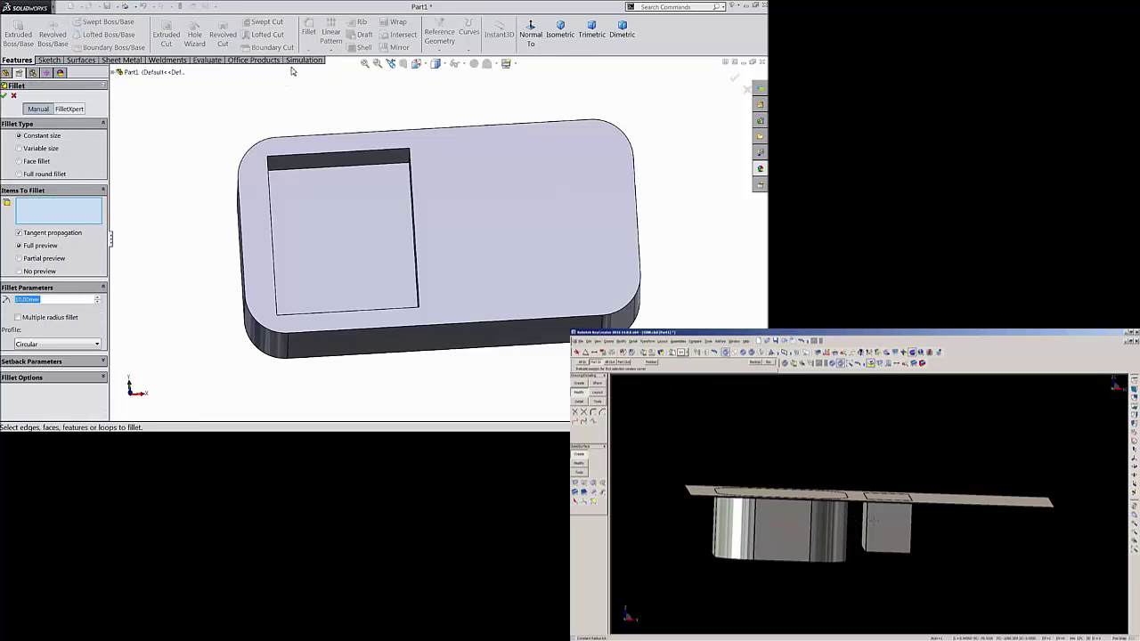
{"action": "type", "text": "40"}
{"action": "left_click", "coordinate": [335, 241]}
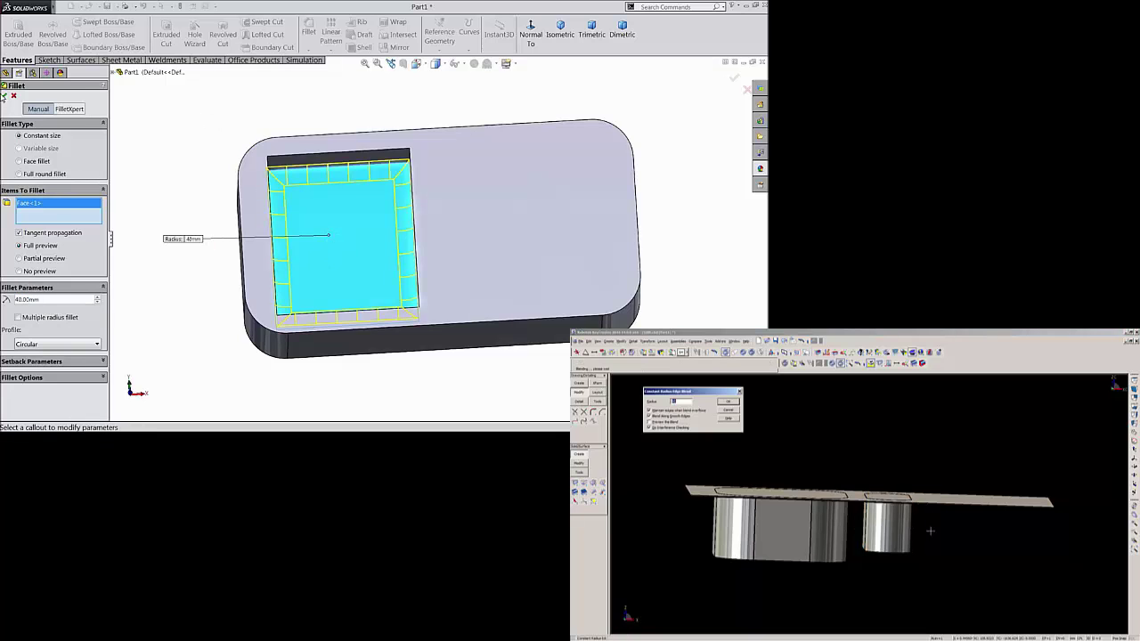
{"action": "left_click", "coordinate": [3, 95]}
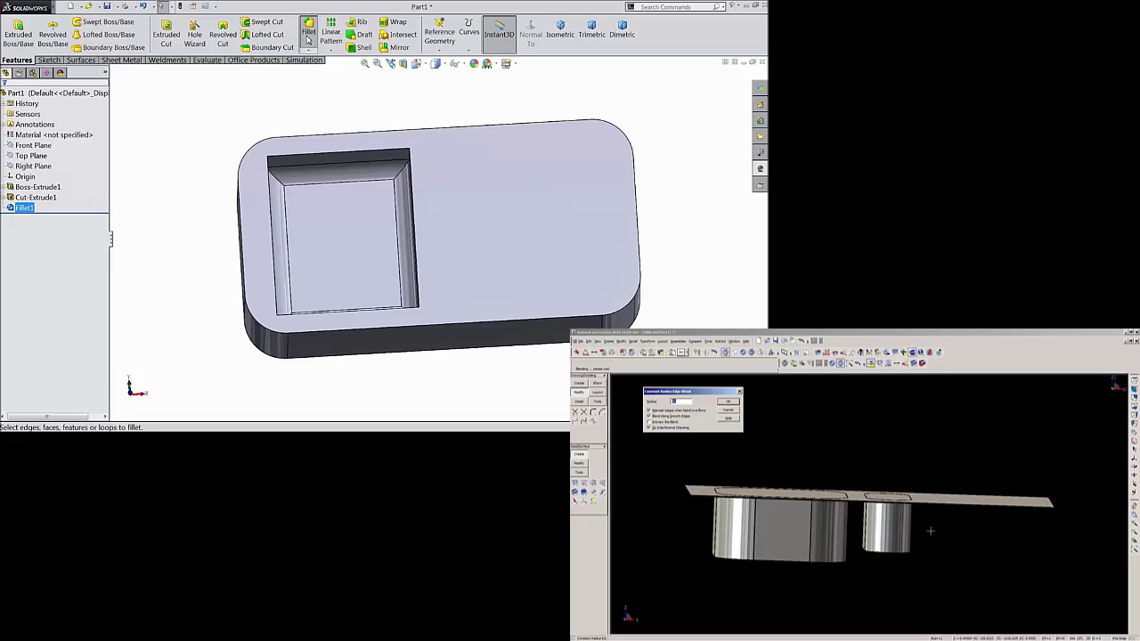
Fillet the four corner edges between the pocket's side walls with a 100 mm constant radius.
{"action": "left_click", "coordinate": [309, 36]}
{"action": "type", "text": "100.00mm"}
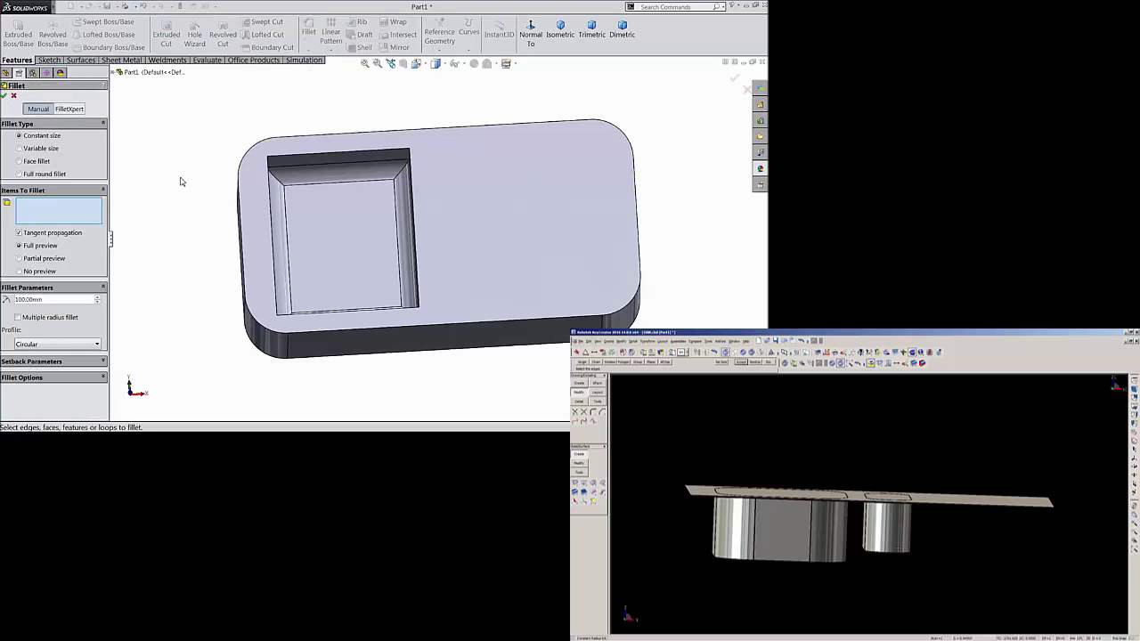
{"action": "middle_click_drag", "start_coordinate": [184, 178], "coordinate": [169, 156]}
{"action": "scroll", "coordinate": [236, 160], "scroll_direction": "down", "scroll_amount": 4}
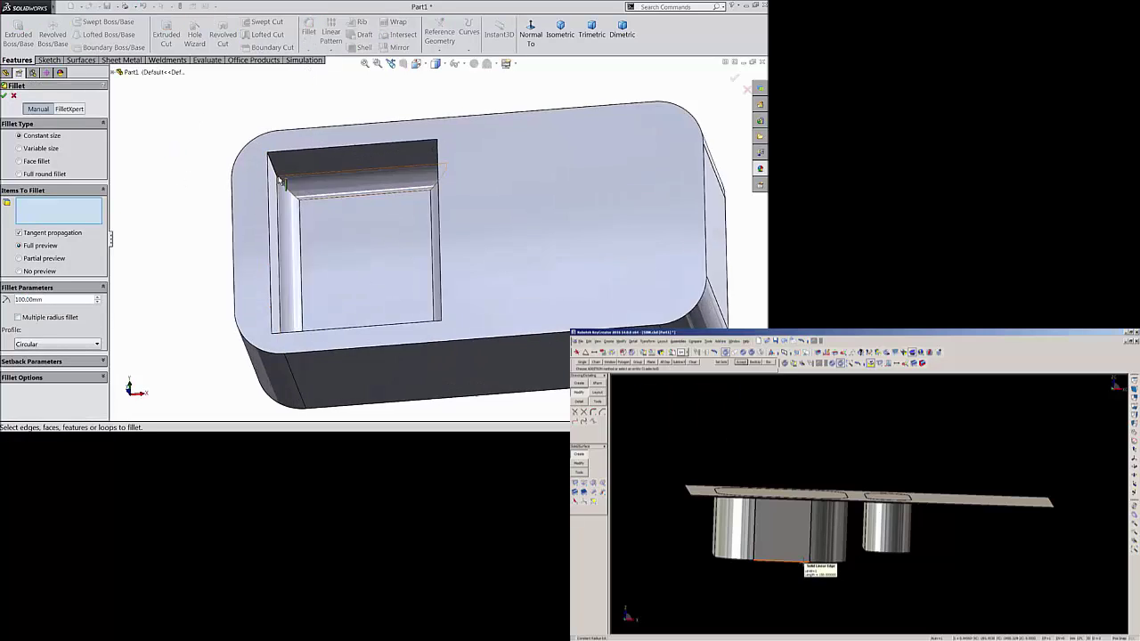
{"action": "left_click", "coordinate": [307, 183]}
{"action": "scroll", "coordinate": [446, 215], "scroll_direction": "up", "scroll_amount": 2}
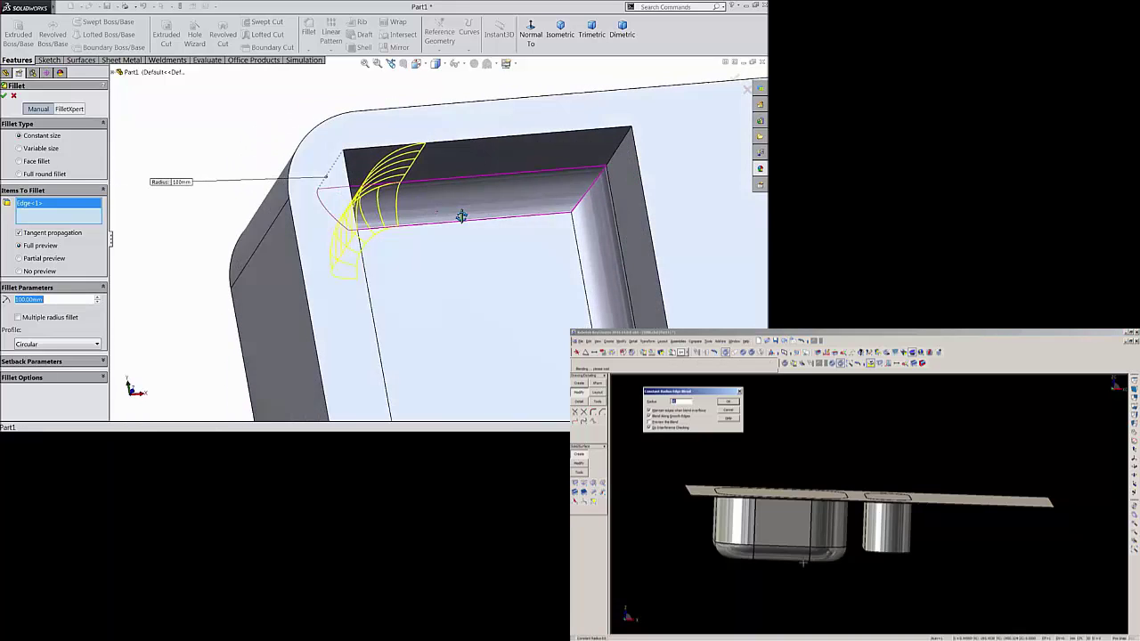
{"action": "left_click", "coordinate": [538, 194]}
{"action": "scroll", "coordinate": [538, 194], "scroll_direction": "up", "scroll_amount": 2}
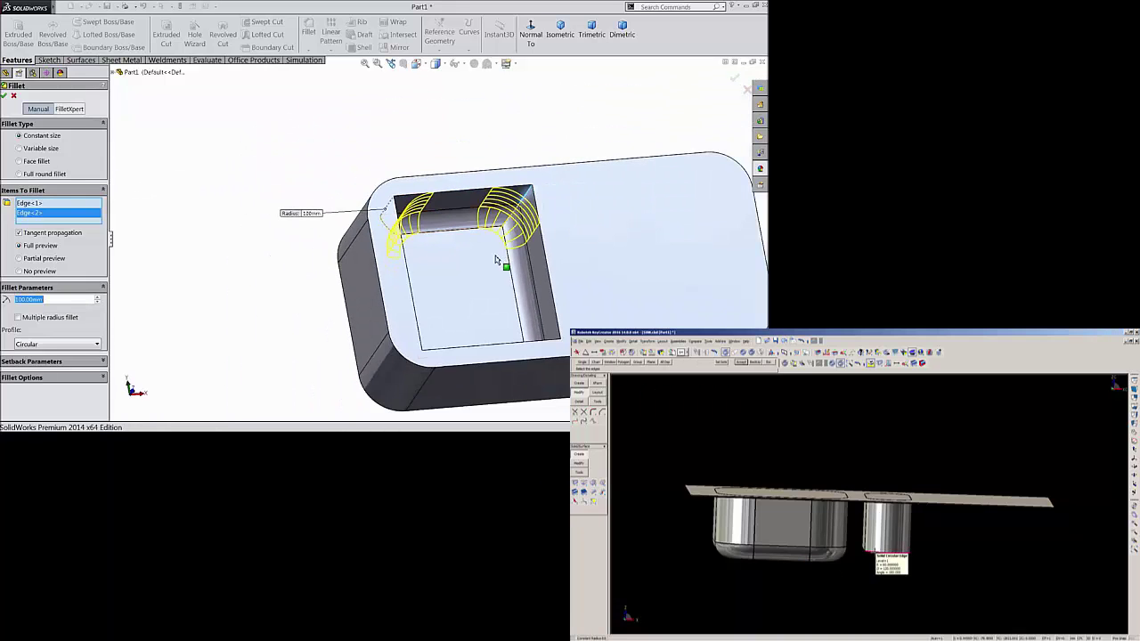
{"action": "middle_click_drag", "start_coordinate": [538, 195], "coordinate": [525, 294]}
{"action": "scroll", "coordinate": [534, 414], "scroll_direction": "down", "scroll_amount": 3}
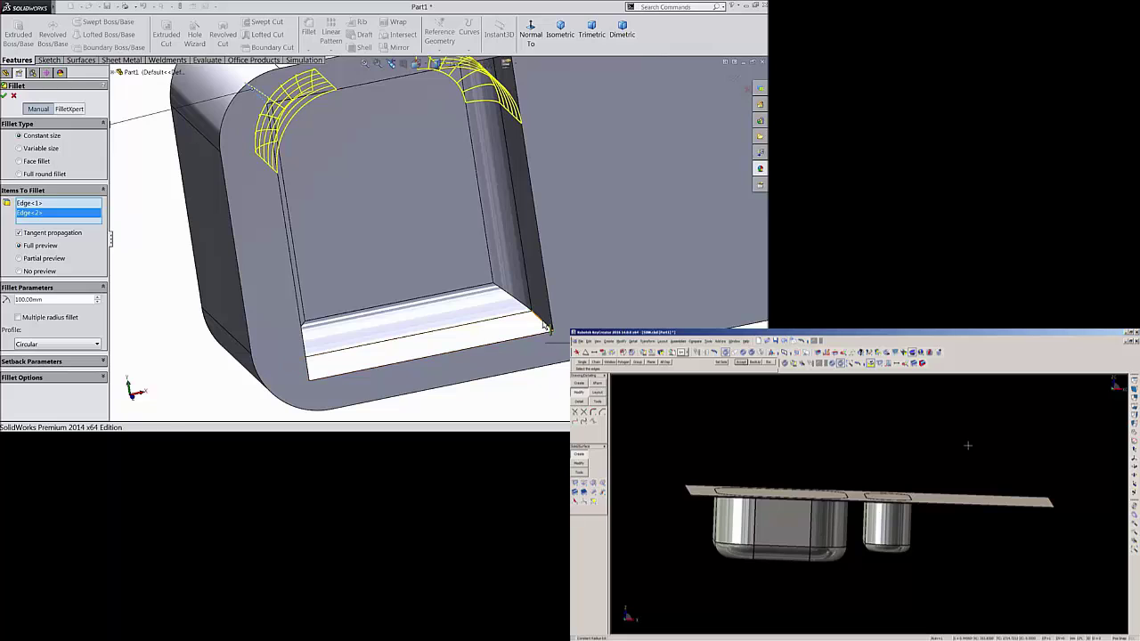
{"action": "left_click", "coordinate": [545, 326]}
{"action": "middle_click_drag", "start_coordinate": [527, 338], "coordinate": [475, 323]}
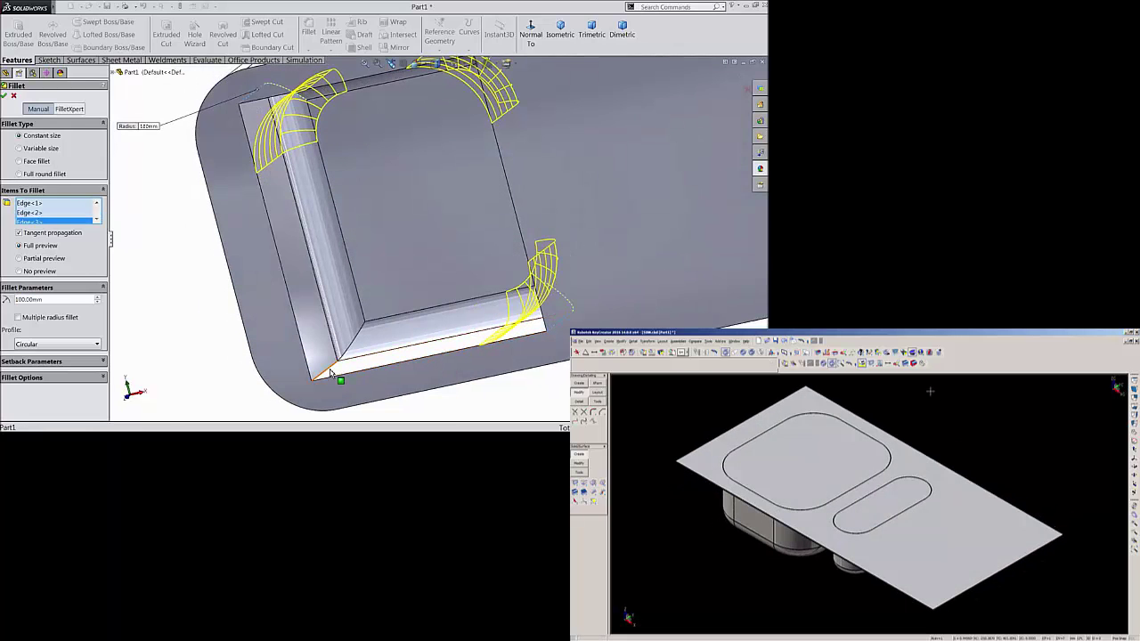
{"action": "left_click", "coordinate": [331, 374]}
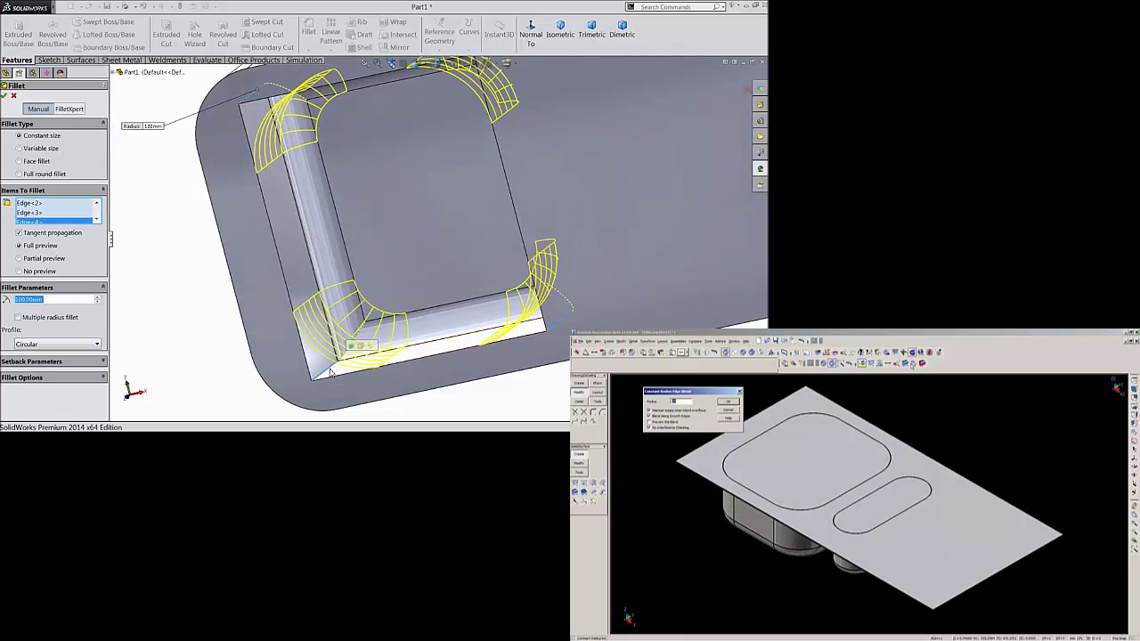
{"action": "left_click", "coordinate": [6, 95]}
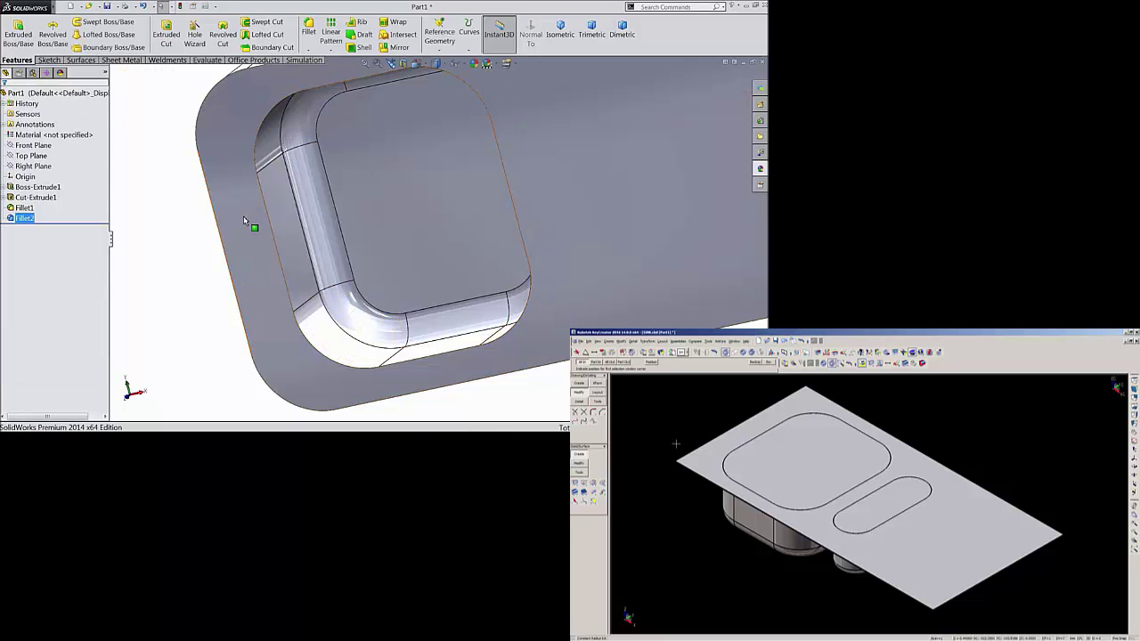
Start a new sketch on the block's front face and view it straight on.
{"action": "scroll", "coordinate": [249, 222], "scroll_direction": "up", "scroll_amount": 2}
{"action": "middle_click_drag", "start_coordinate": [292, 265], "coordinate": [310, 199]}
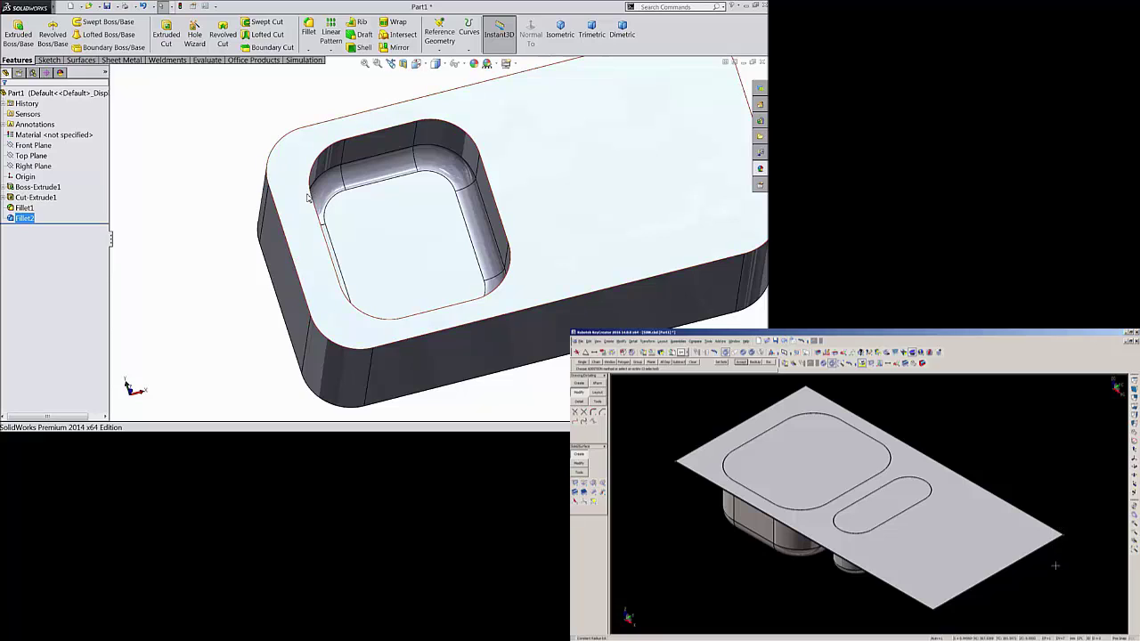
{"action": "scroll", "coordinate": [324, 230], "scroll_direction": "up", "scroll_amount": 4}
{"action": "left_click", "coordinate": [488, 222]}
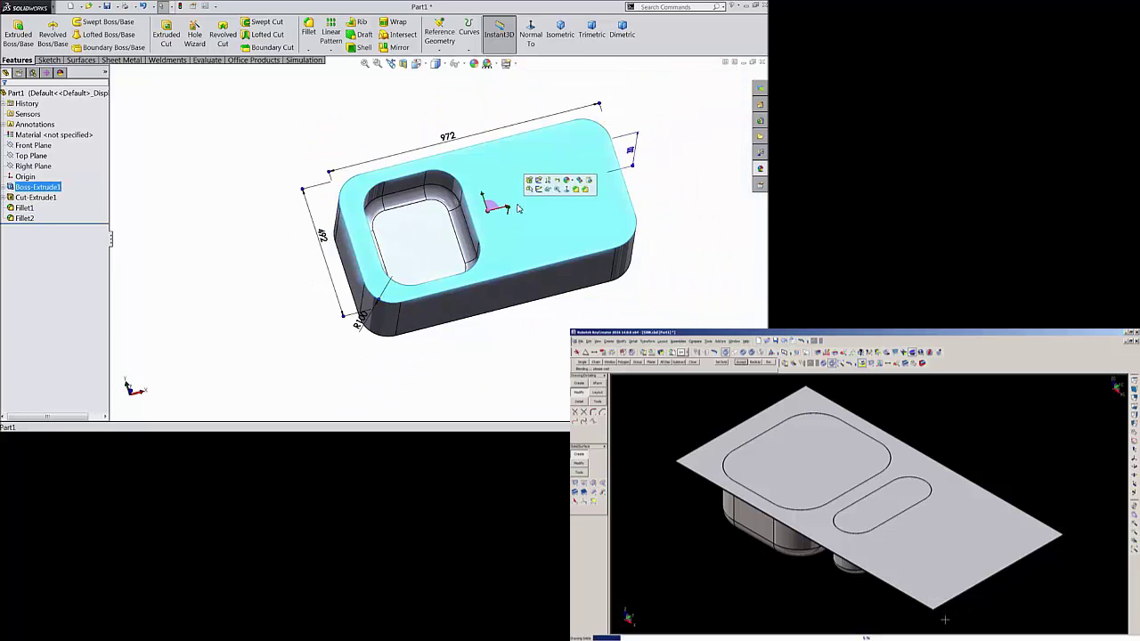
{"action": "left_click", "coordinate": [544, 181]}
{"action": "left_click", "coordinate": [531, 36]}
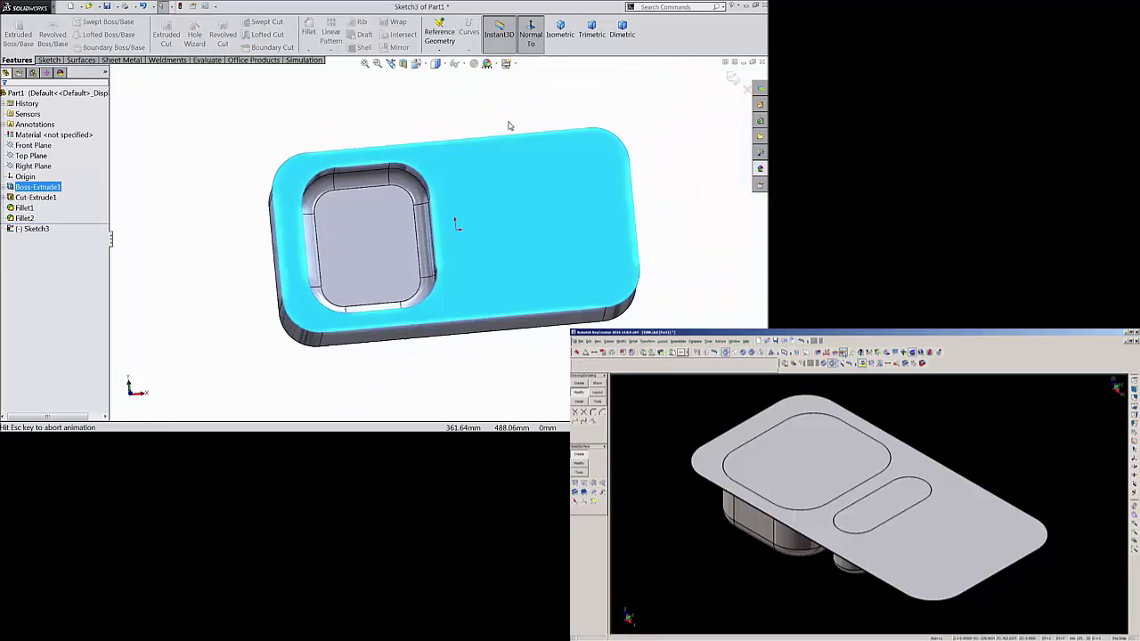
Sketch a horizontal centerline about 341 mm long from the origin towards the block's right edge.
{"action": "left_click", "coordinate": [50, 60]}
{"action": "left_click", "coordinate": [78, 22]}
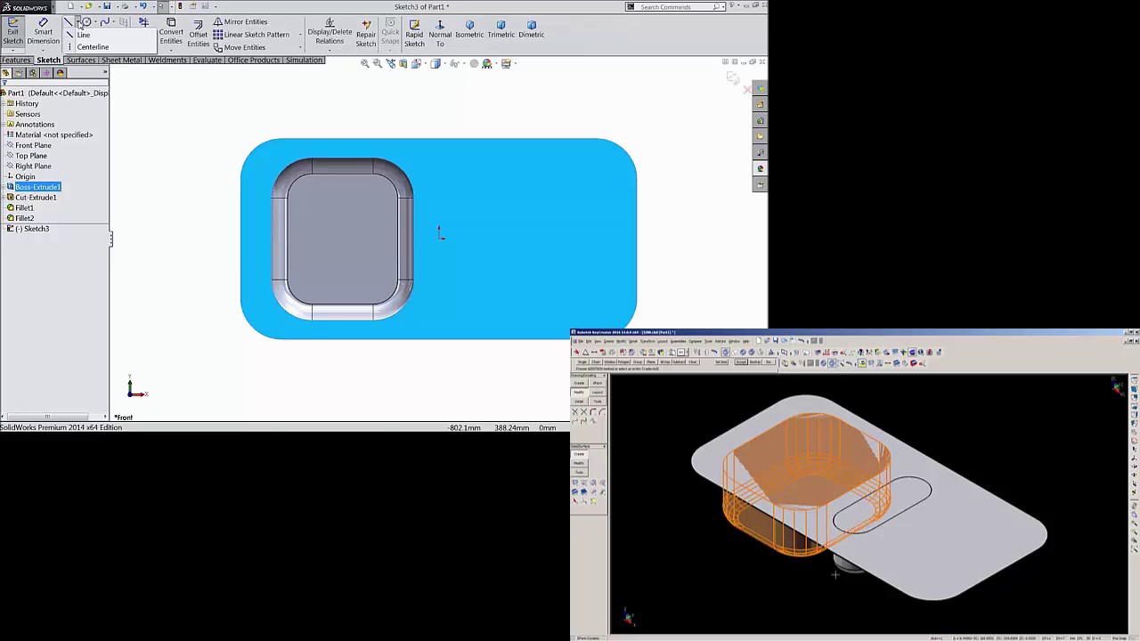
{"action": "left_click", "coordinate": [90, 47]}
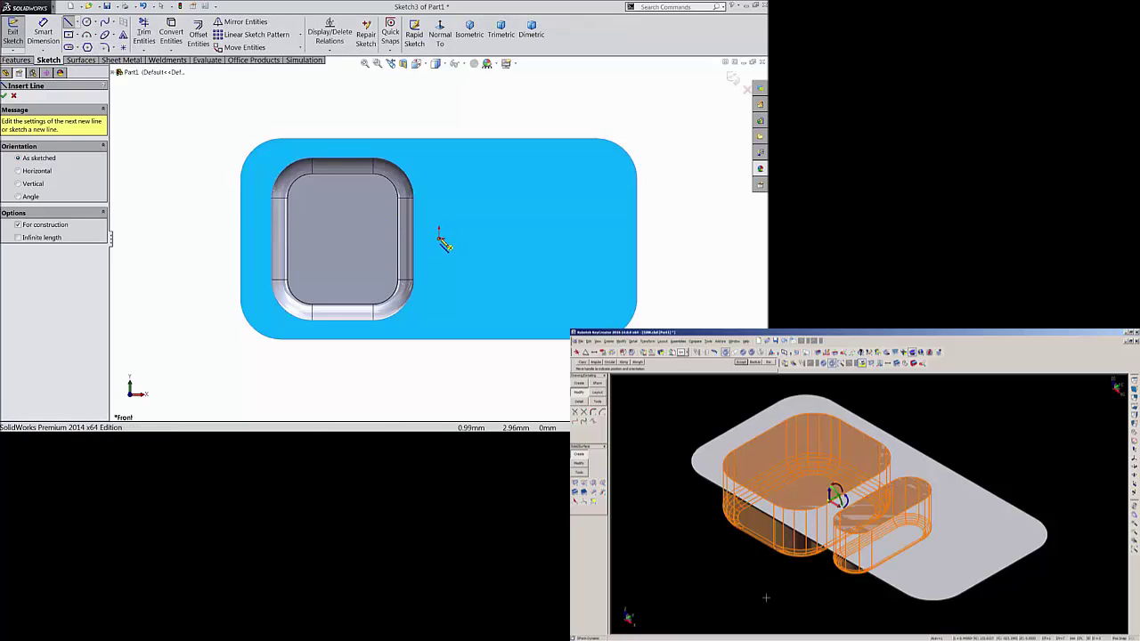
{"action": "left_click", "coordinate": [440, 236]}
{"action": "left_click", "coordinate": [579, 238]}
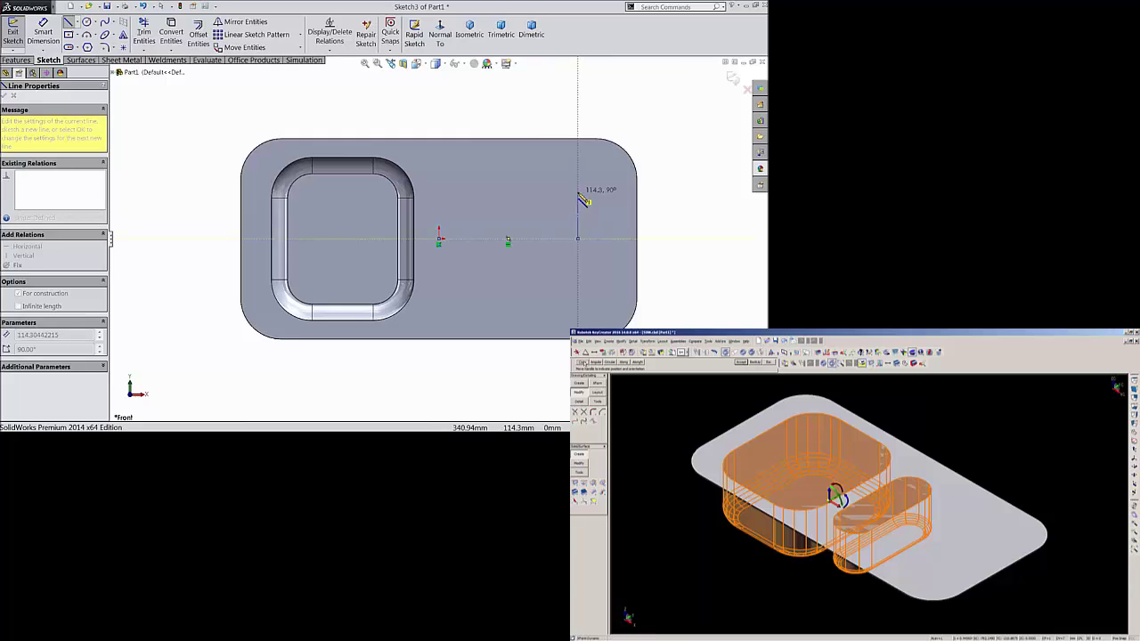
{"action": "right_click", "coordinate": [579, 190]}
{"action": "left_click", "coordinate": [605, 80]}
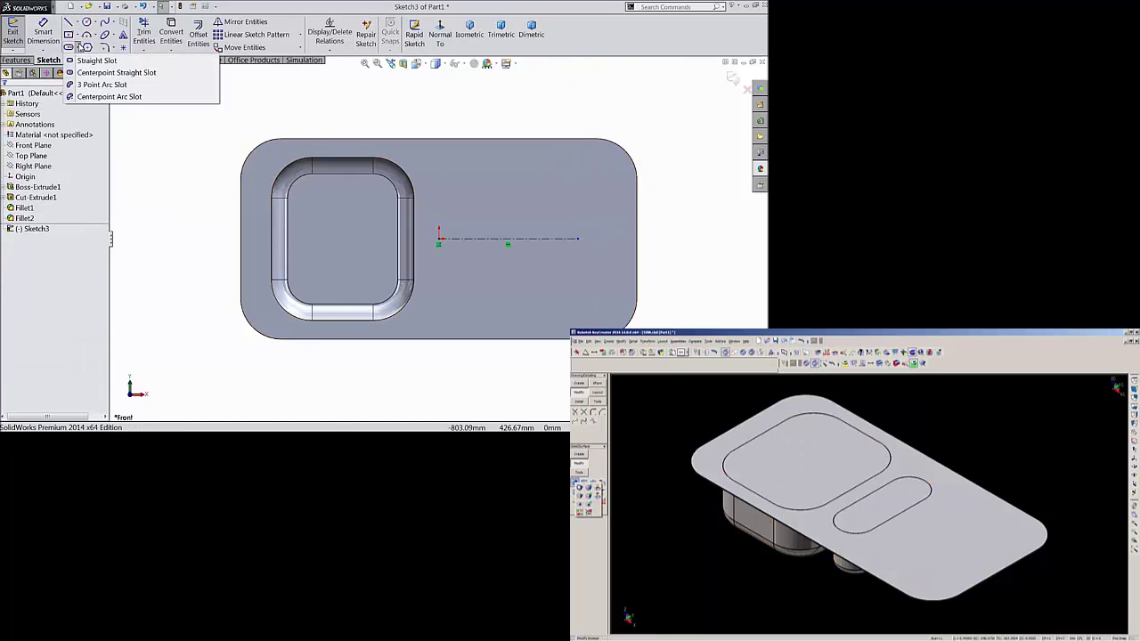
Sketch a centerpoint straight slot centered on the centerline, about 110 mm wide with 248 mm between arc centers, and make its axis vertical.
{"action": "left_click", "coordinate": [89, 49]}
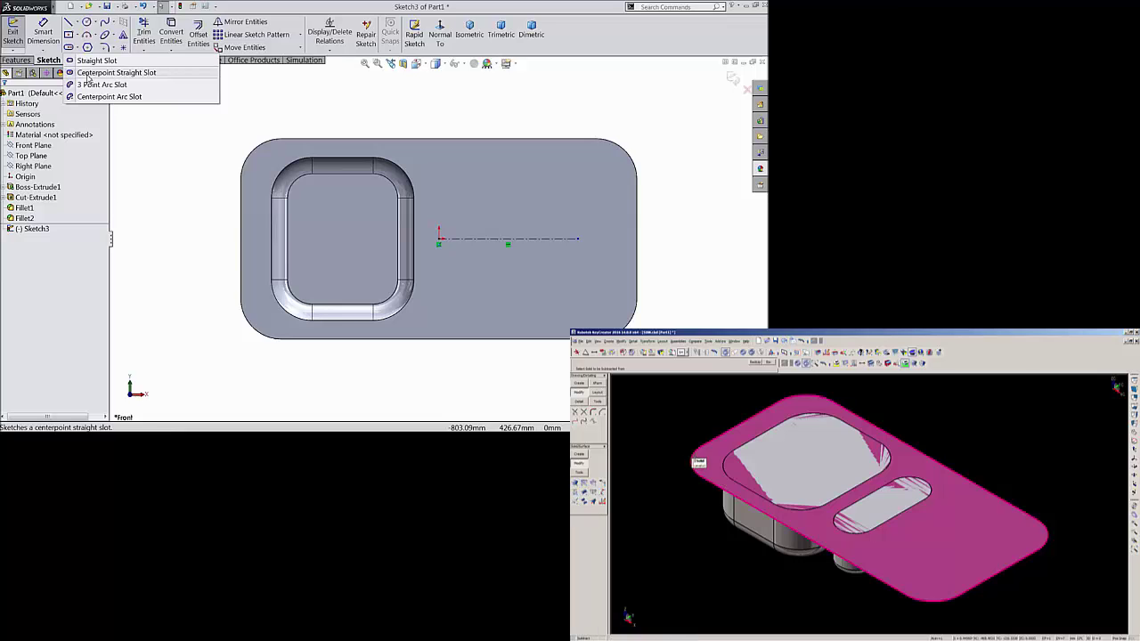
{"action": "left_click", "coordinate": [89, 75]}
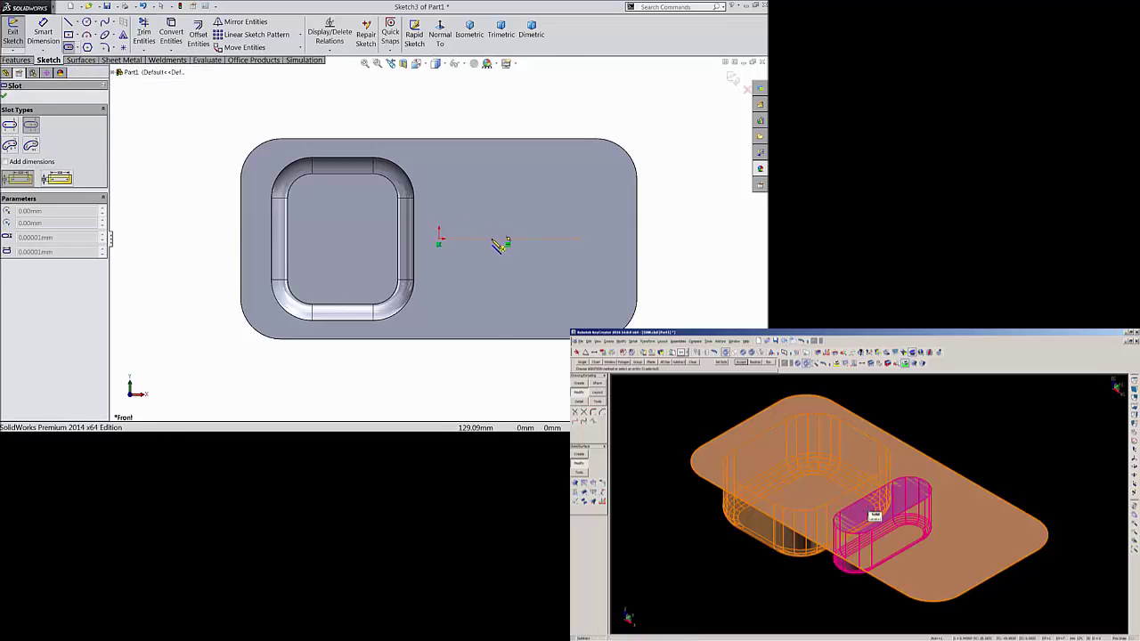
{"action": "left_click", "coordinate": [492, 238]}
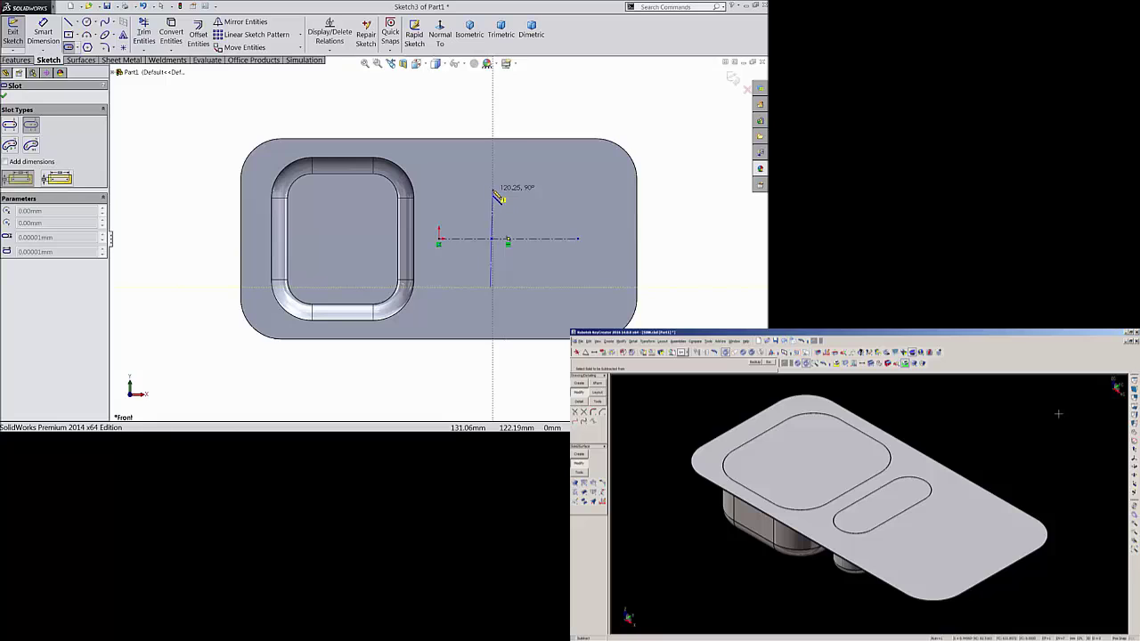
{"action": "left_click", "coordinate": [492, 187]}
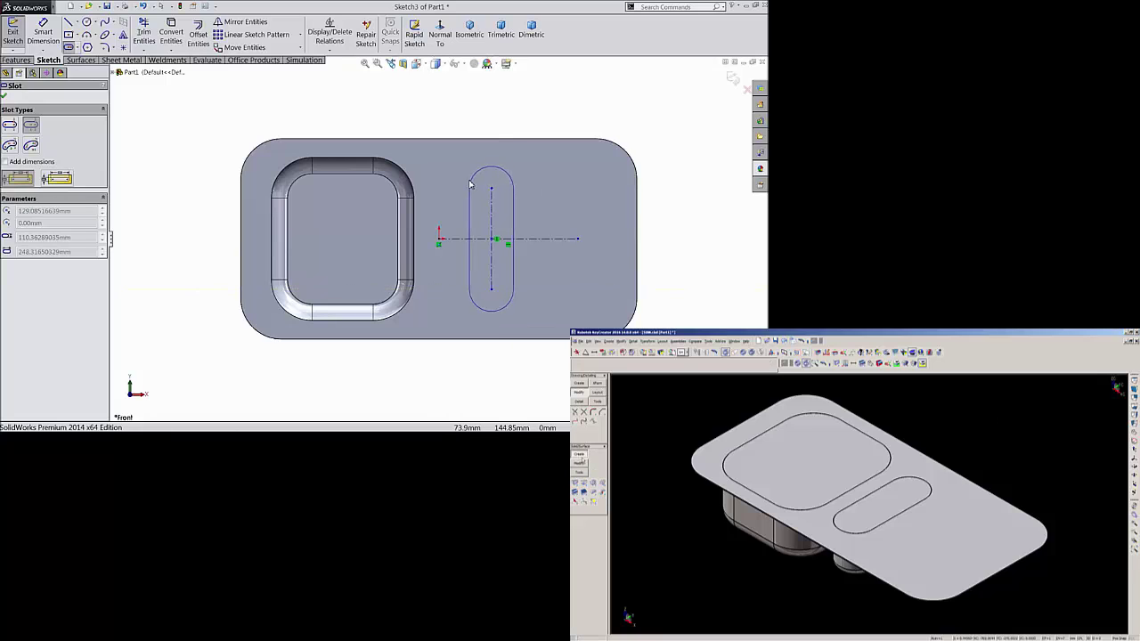
{"action": "left_click", "coordinate": [470, 184]}
{"action": "right_click", "coordinate": [378, 105]}
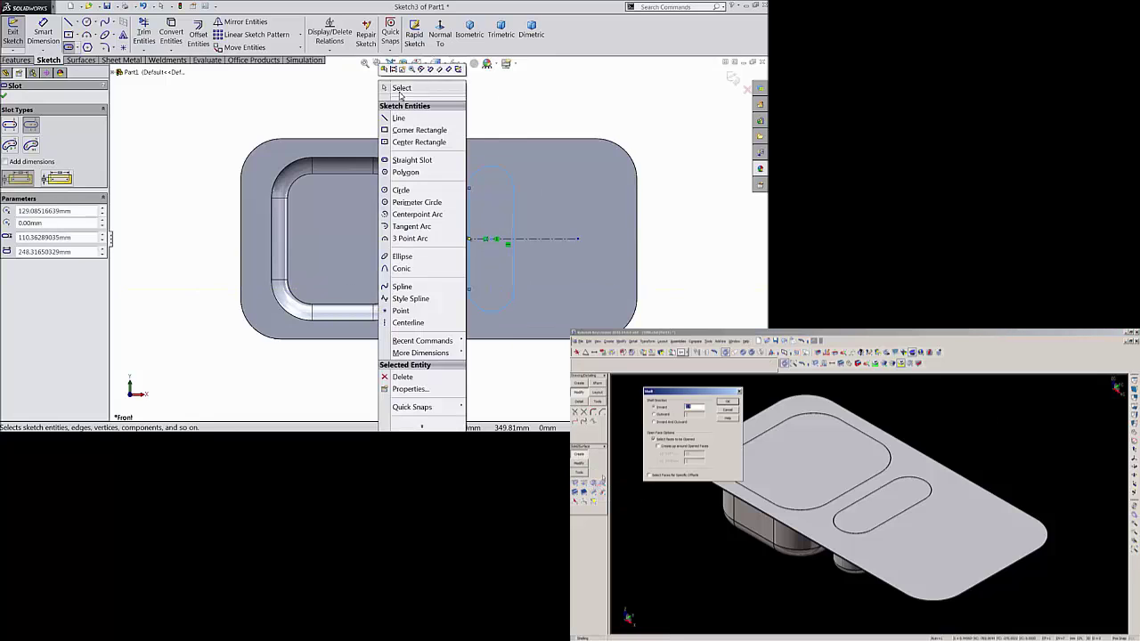
{"action": "left_click", "coordinate": [396, 90]}
{"action": "left_click", "coordinate": [491, 216]}
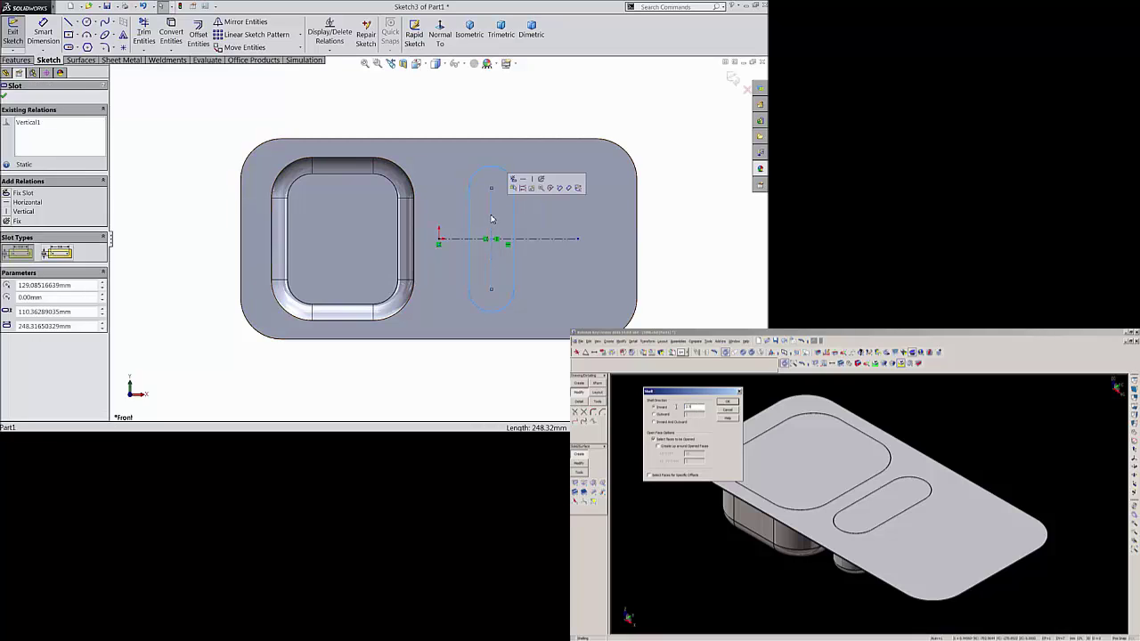
{"action": "left_click", "coordinate": [532, 180]}
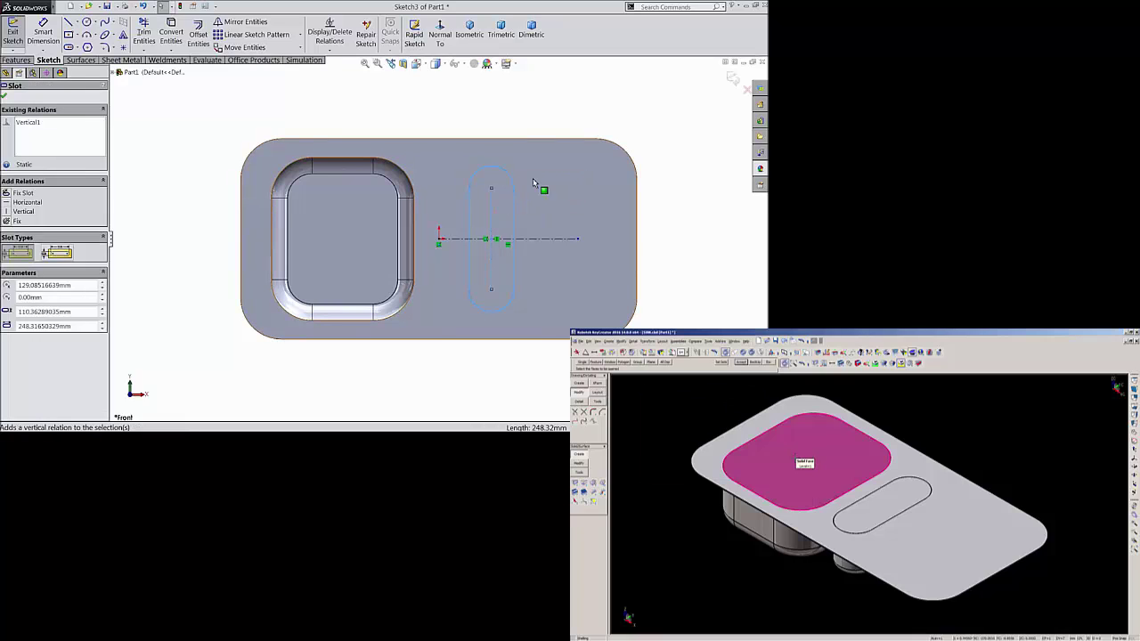
Dimension the distance between the slot's arc centers and set it to 200 mm.
{"action": "left_click", "coordinate": [448, 120]}
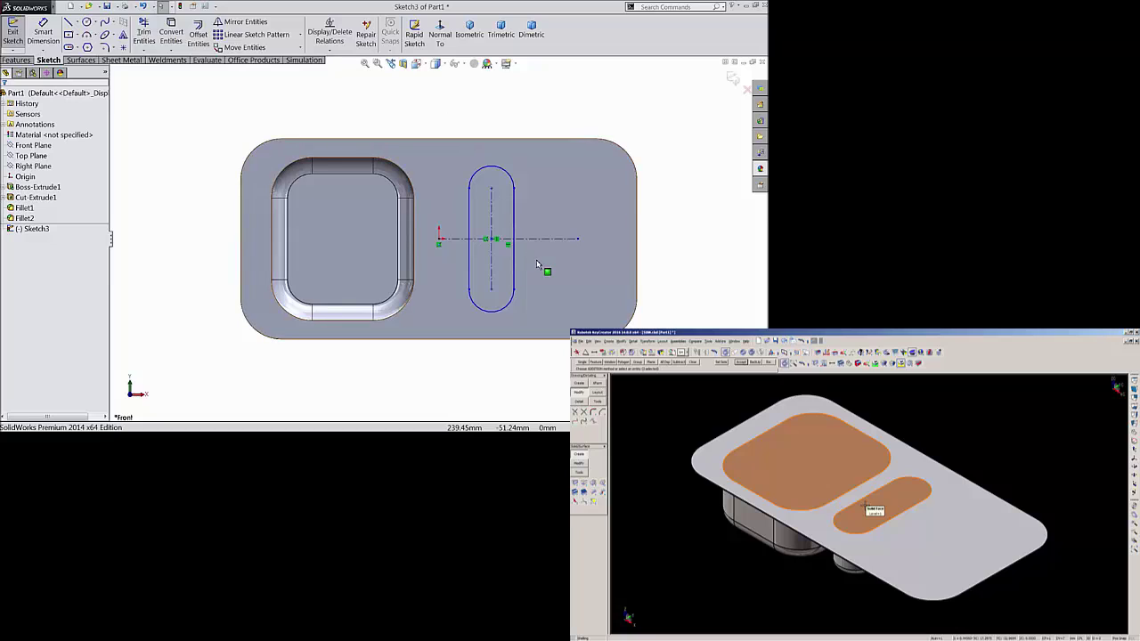
{"action": "scroll", "coordinate": [545, 268], "scroll_direction": "up", "scroll_amount": 1}
{"action": "scroll", "coordinate": [547, 265], "scroll_direction": "down", "scroll_amount": 2}
{"action": "left_click", "coordinate": [43, 34]}
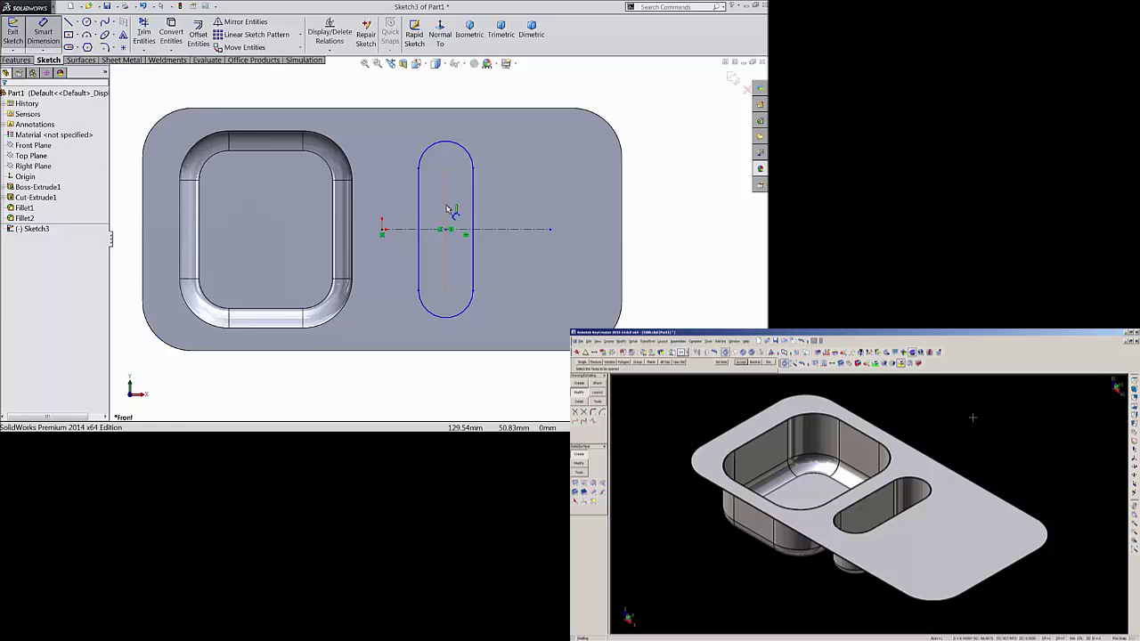
{"action": "left_click", "coordinate": [447, 209]}
{"action": "left_click", "coordinate": [524, 205]}
{"action": "type", "text": "200"}
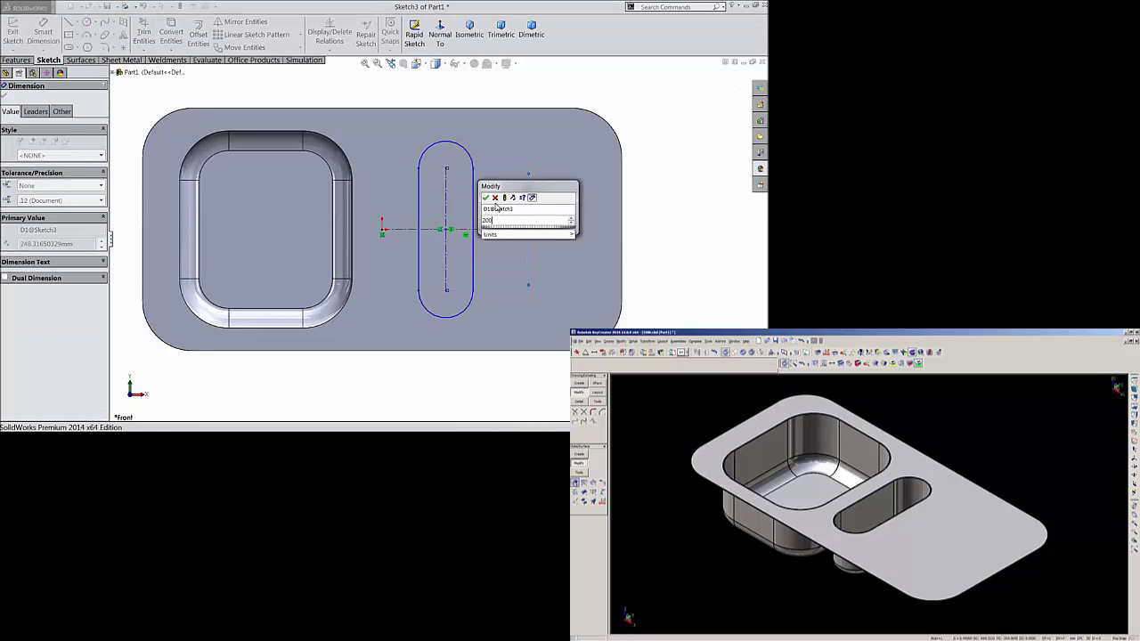
{"action": "left_click", "coordinate": [486, 197]}
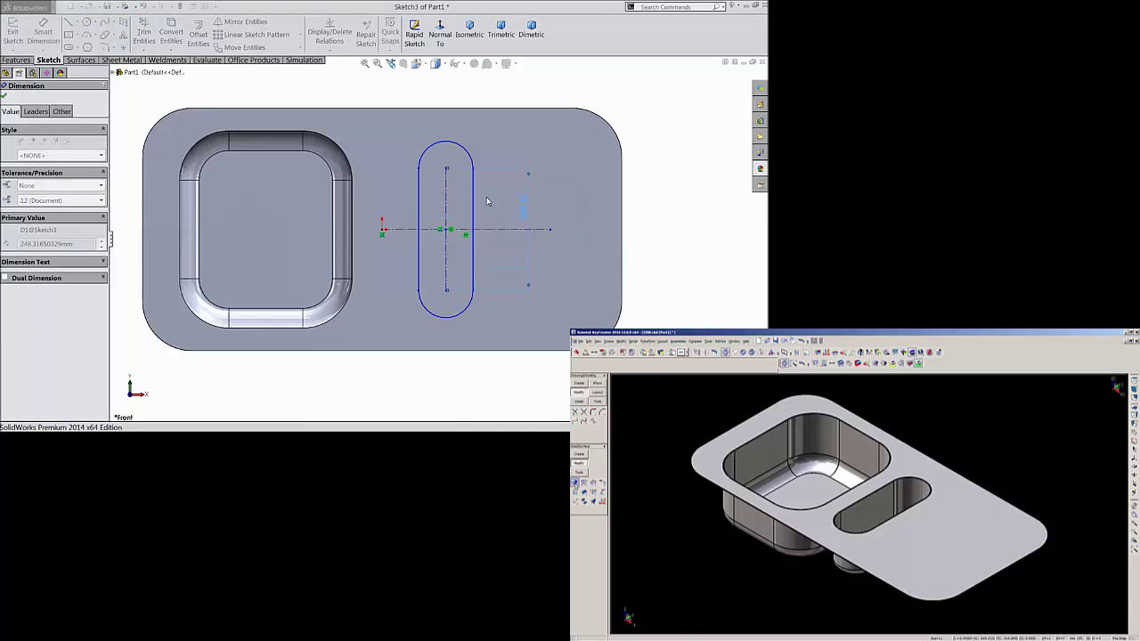
Dimension the radius of the slot's upper arc and set it to 60 mm.
{"action": "left_click", "coordinate": [443, 158]}
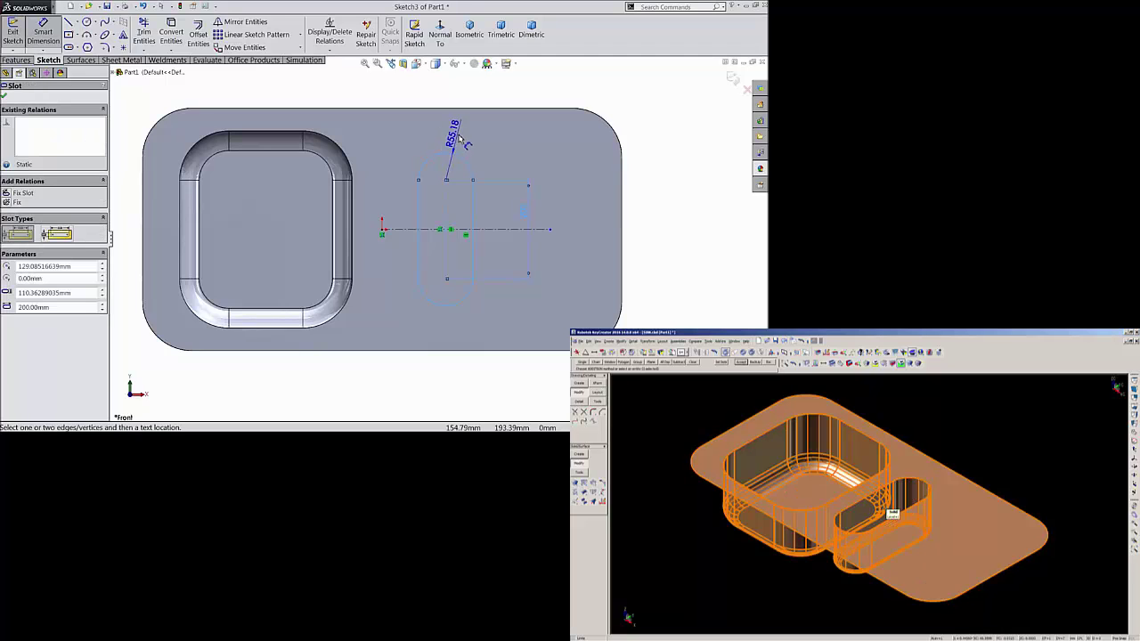
{"action": "left_click", "coordinate": [471, 131]}
{"action": "type", "text": "60"}
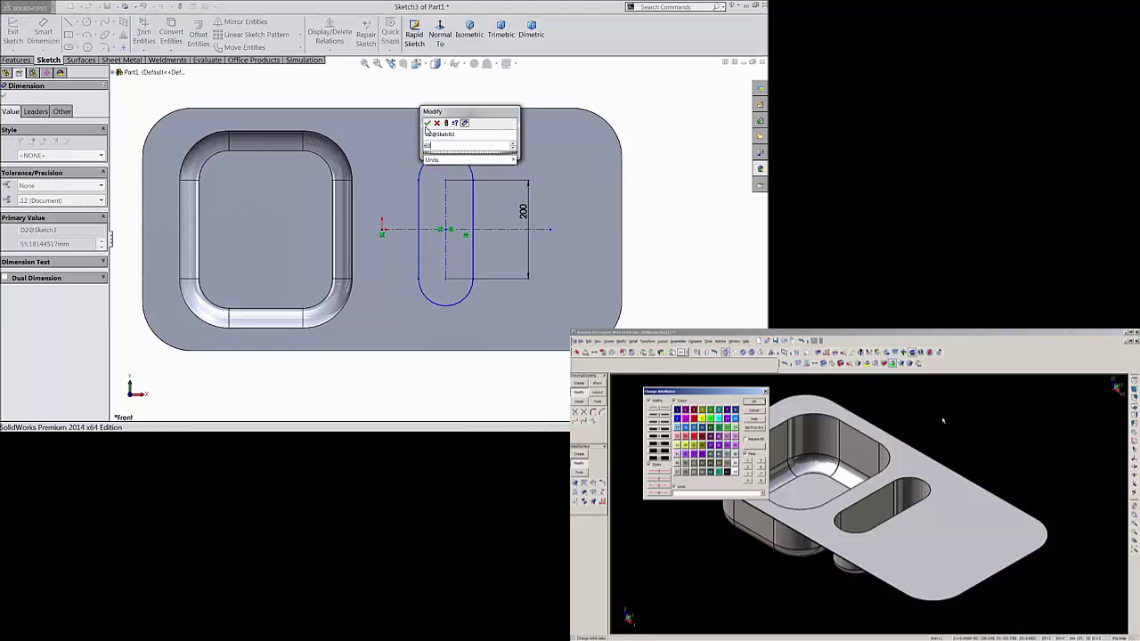
{"action": "left_click", "coordinate": [427, 123]}
Dimension the gap between the slot's straight side and the square basin's adjacent edge, and set it to 50 mm.
{"action": "left_click", "coordinate": [417, 223]}
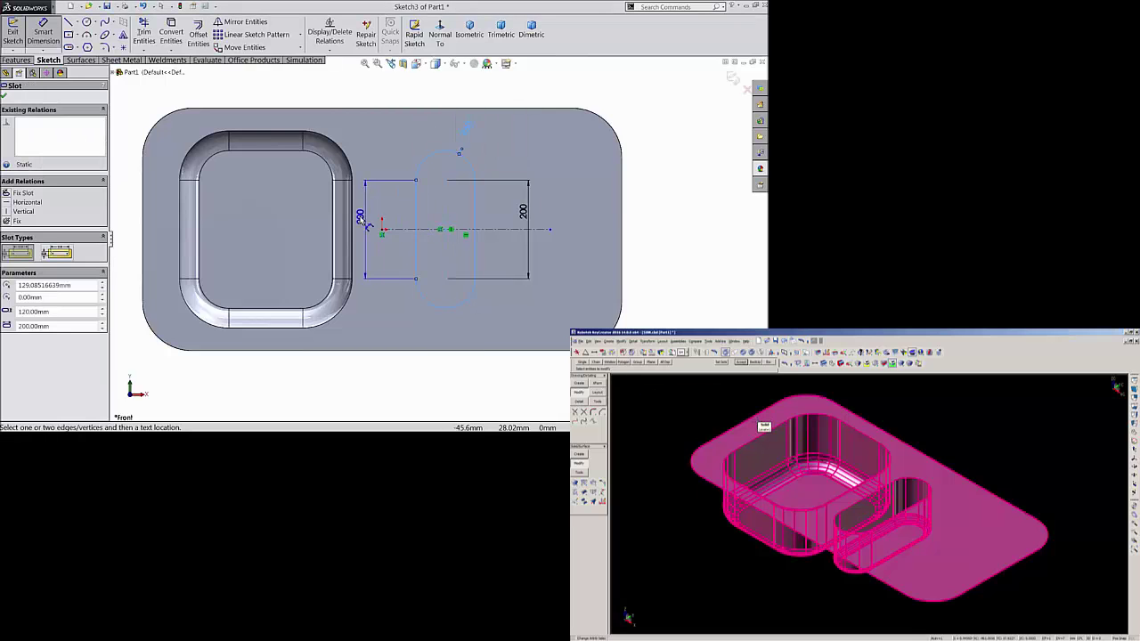
{"action": "left_click", "coordinate": [352, 222]}
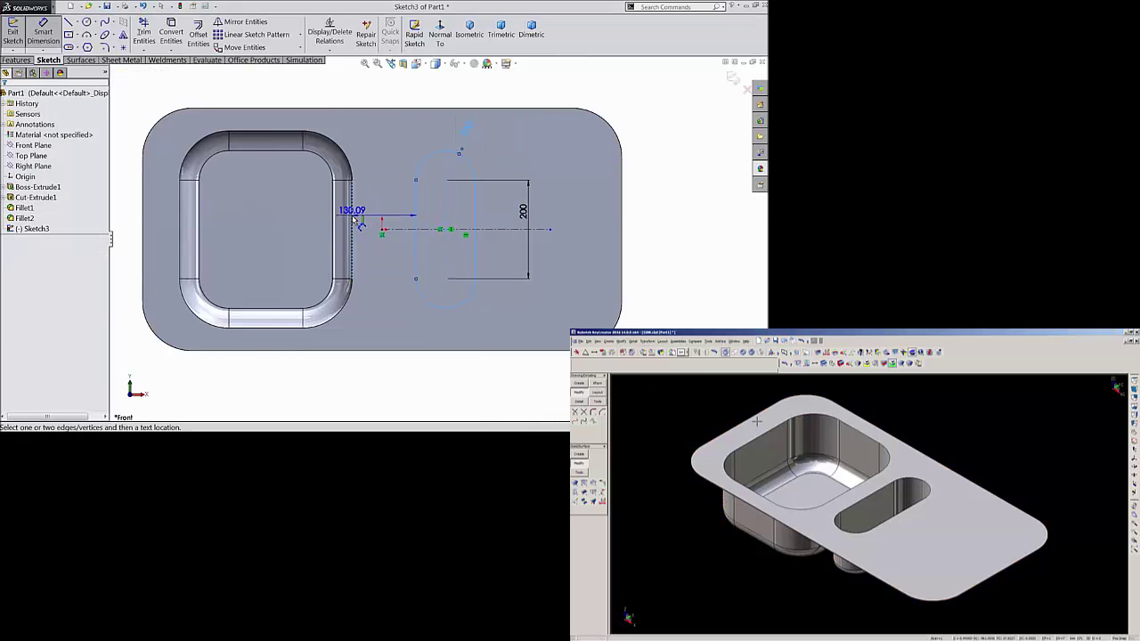
{"action": "left_click", "coordinate": [377, 151]}
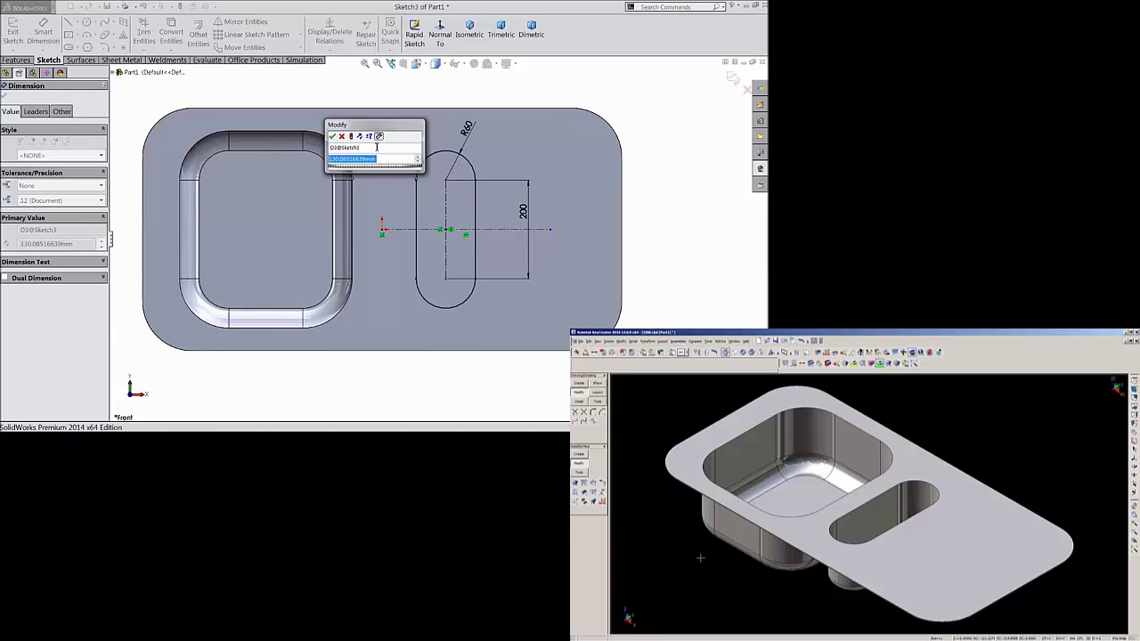
{"action": "type", "text": "50"}
{"action": "left_click", "coordinate": [332, 137]}
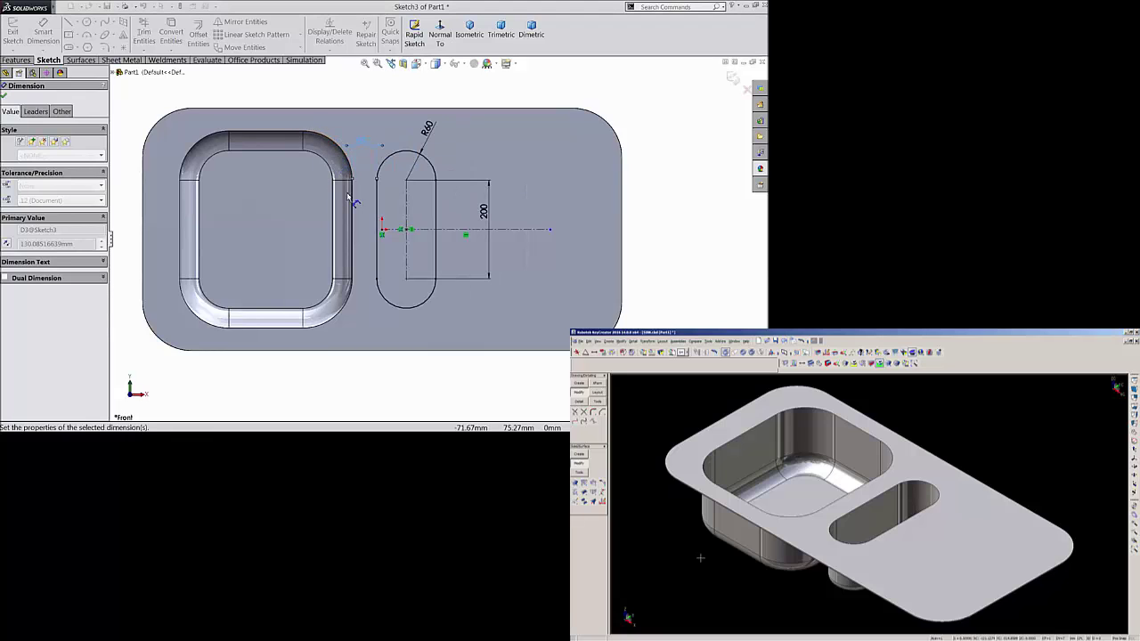
{"action": "left_click", "coordinate": [5, 96]}
Cut-extrude the slot profile into the block with a blind depth of 140 mm.
{"action": "left_click", "coordinate": [16, 61]}
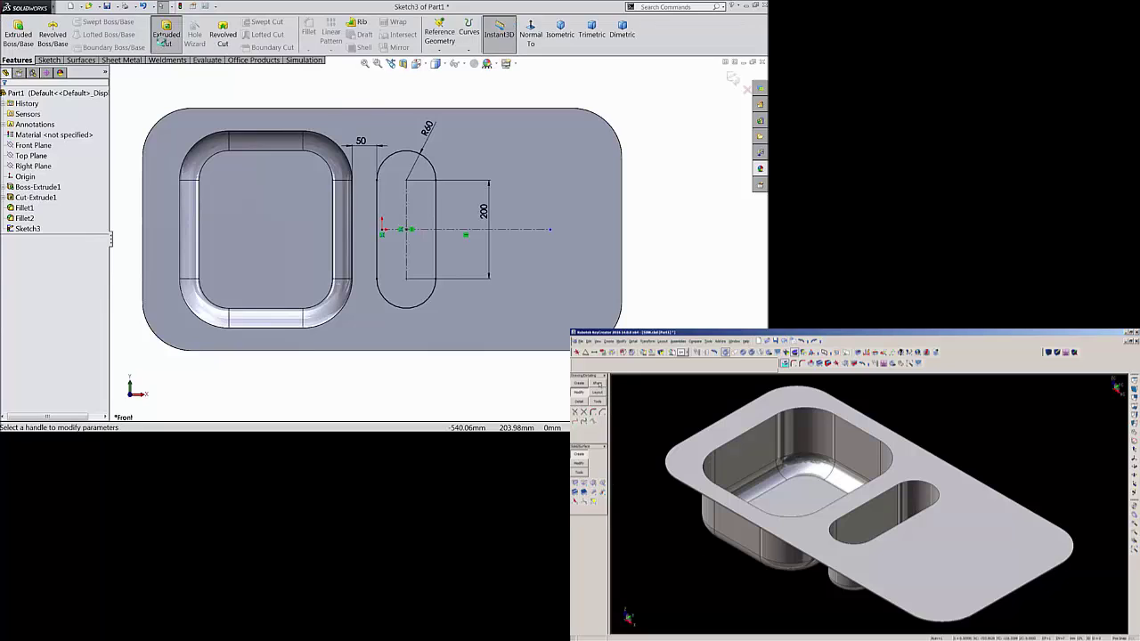
{"action": "left_click", "coordinate": [166, 36]}
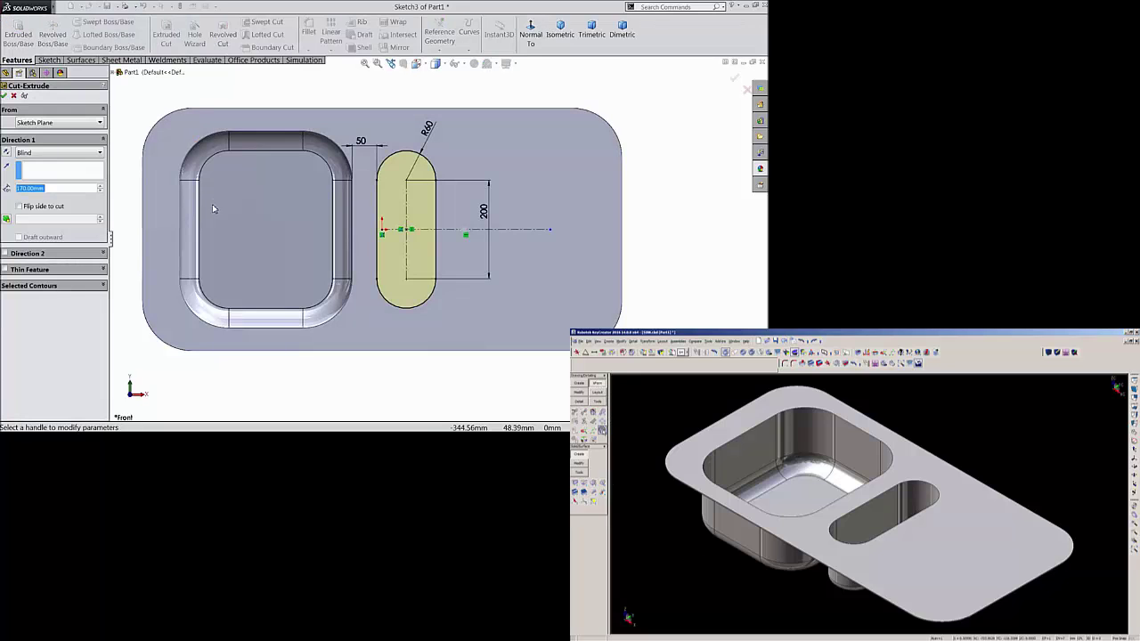
{"action": "type", "text": "140"}
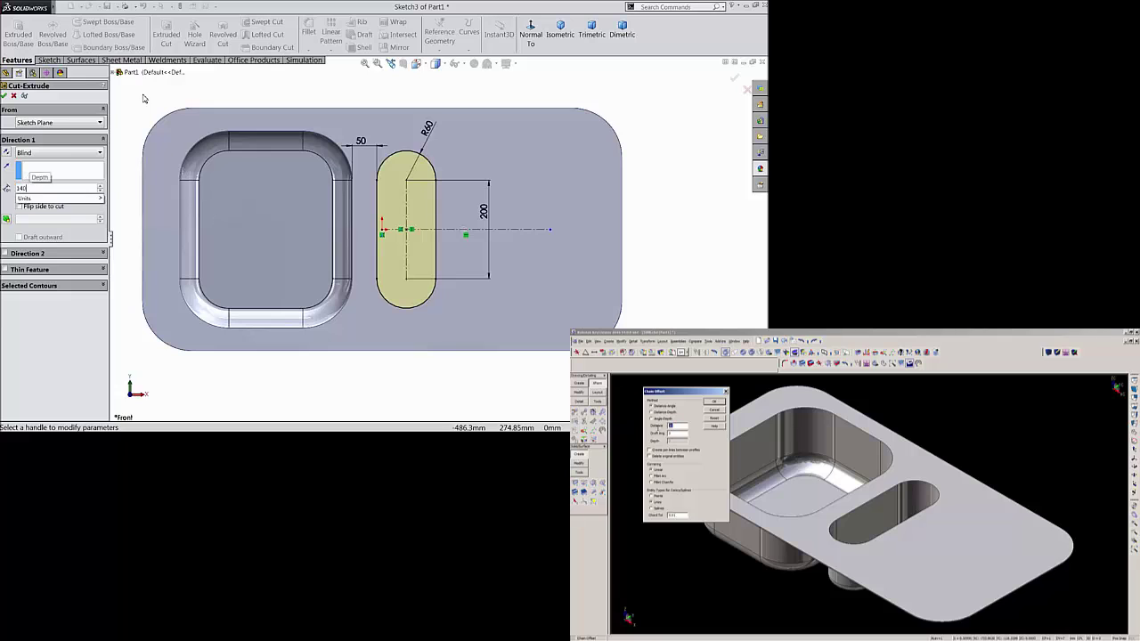
{"action": "key", "text": "Return"}
{"action": "middle_click_drag", "start_coordinate": [151, 229], "coordinate": [155, 168]}
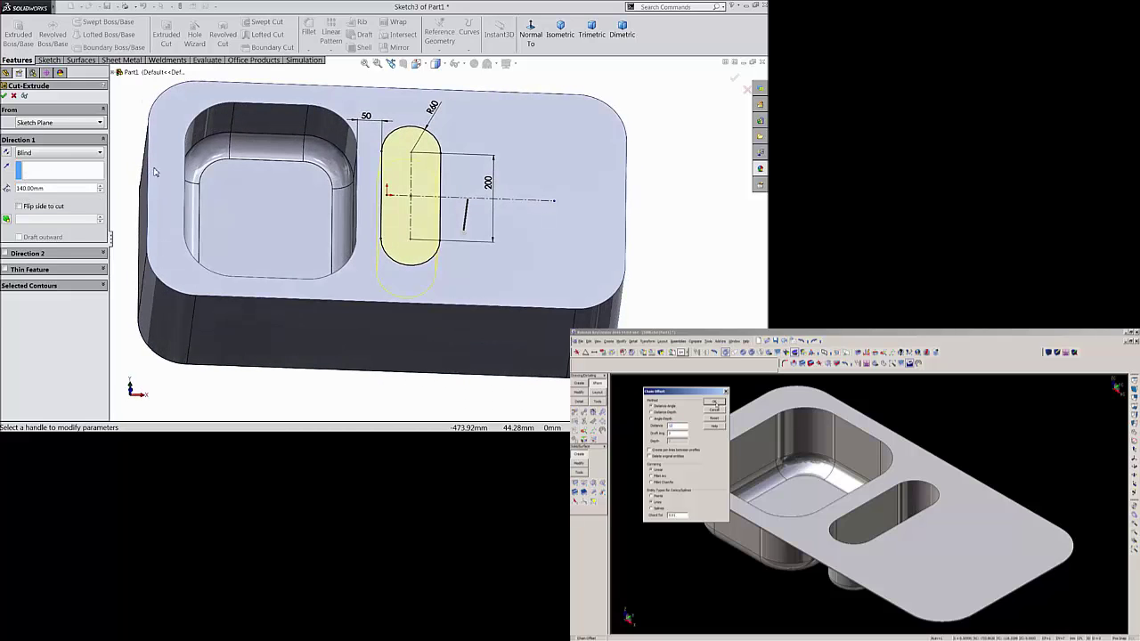
{"action": "left_click", "coordinate": [6, 96]}
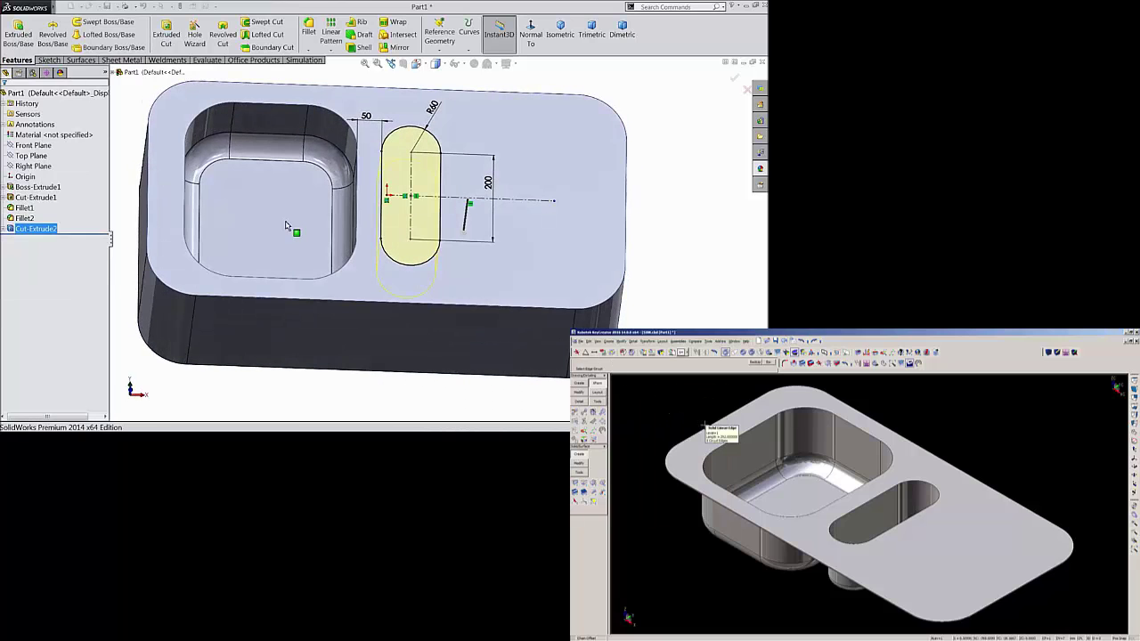
Fillet the bottom edge loop of the slot-shaped basin with a 20 mm constant radius and tangent propagation.
{"action": "middle_click_drag", "start_coordinate": [655, 164], "coordinate": [654, 184]}
{"action": "left_click", "coordinate": [309, 34]}
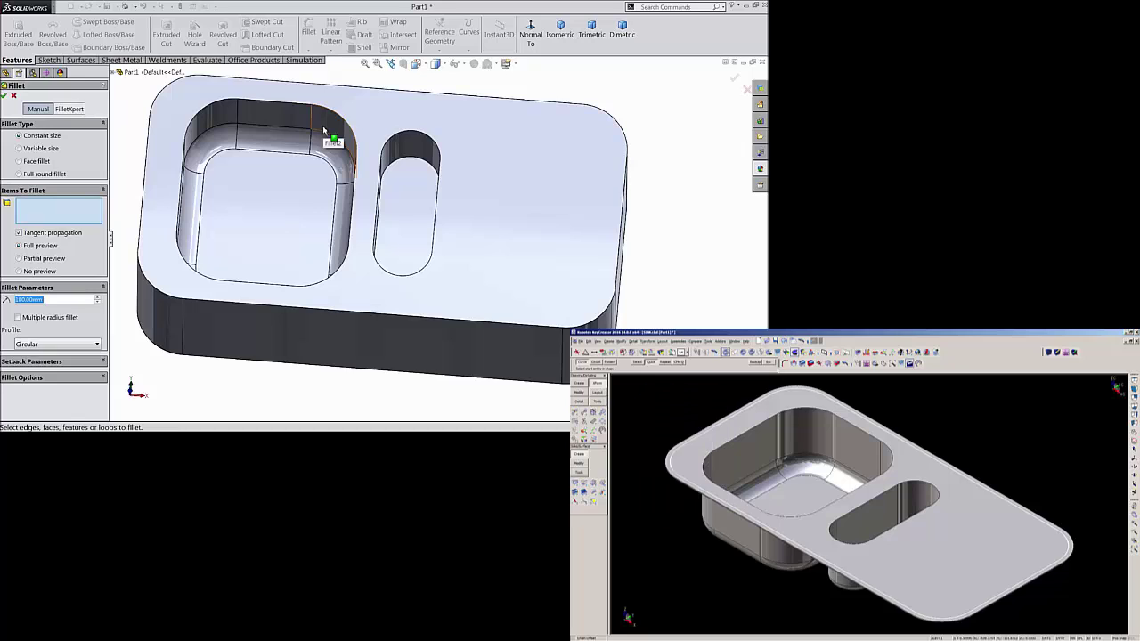
{"action": "type", "text": "20"}
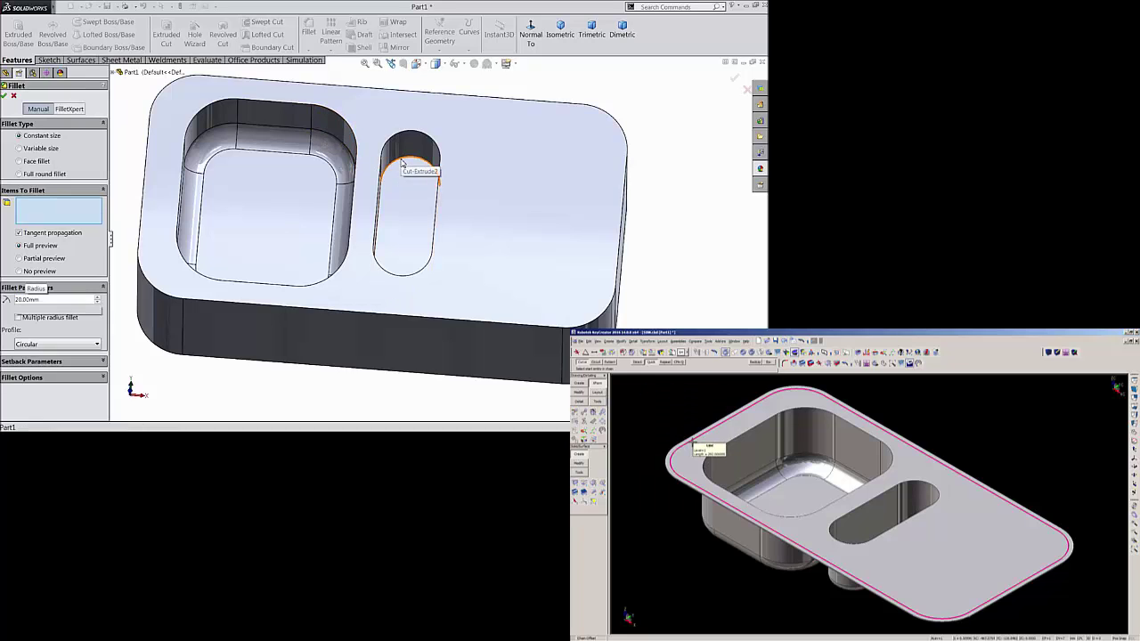
{"action": "left_click", "coordinate": [402, 167]}
{"action": "scroll", "coordinate": [419, 228], "scroll_direction": "down", "scroll_amount": 3}
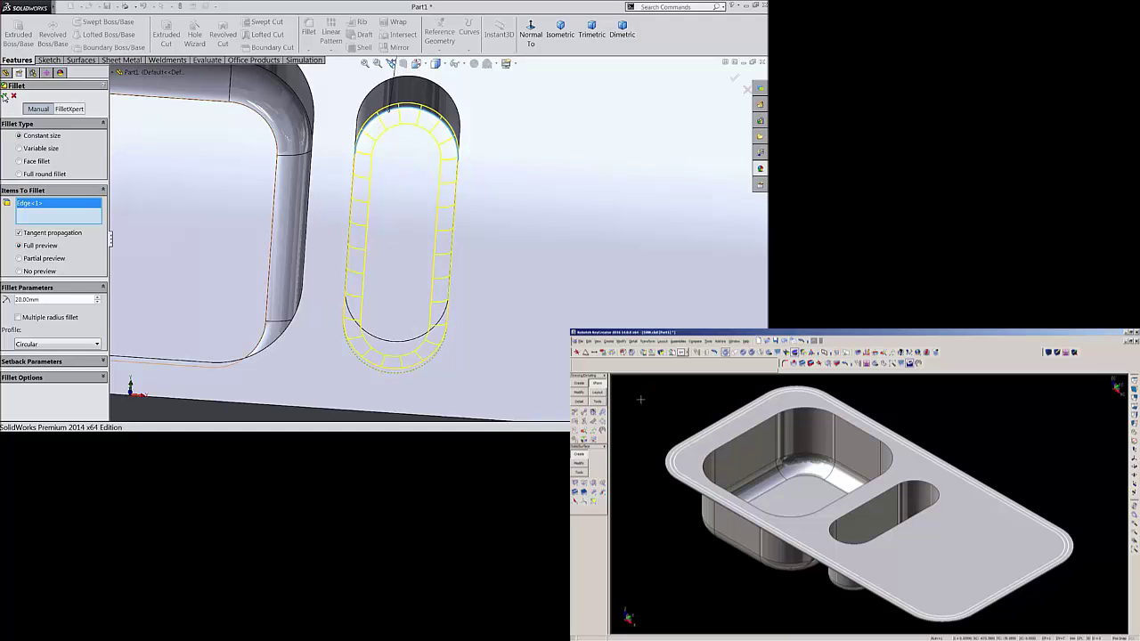
{"action": "key", "text": "Return"}
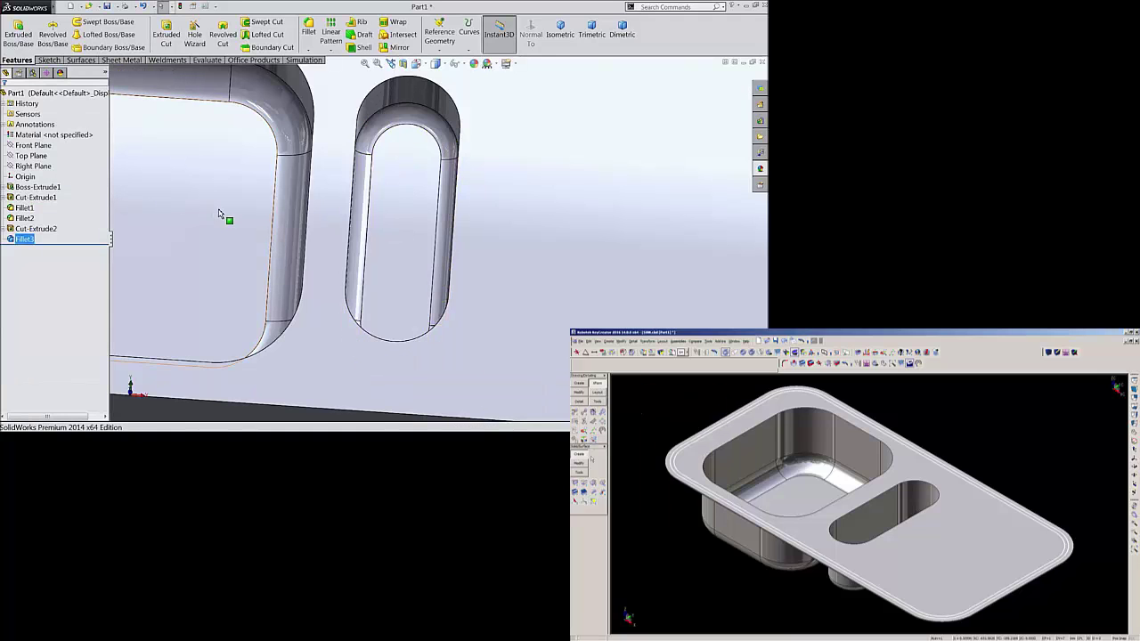
Start a new sketch on the block's front face around the two basins.
{"action": "scroll", "coordinate": [223, 219], "scroll_direction": "up", "scroll_amount": 5}
{"action": "scroll", "coordinate": [275, 223], "scroll_direction": "up", "scroll_amount": 2}
{"action": "left_click", "coordinate": [486, 254]}
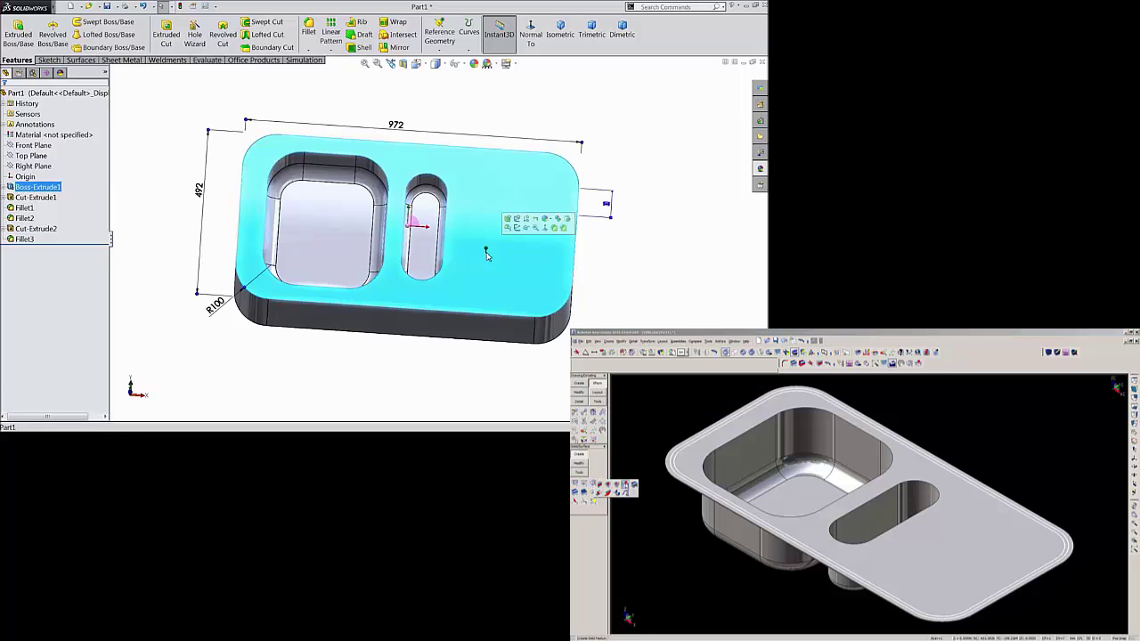
{"action": "left_click", "coordinate": [515, 228]}
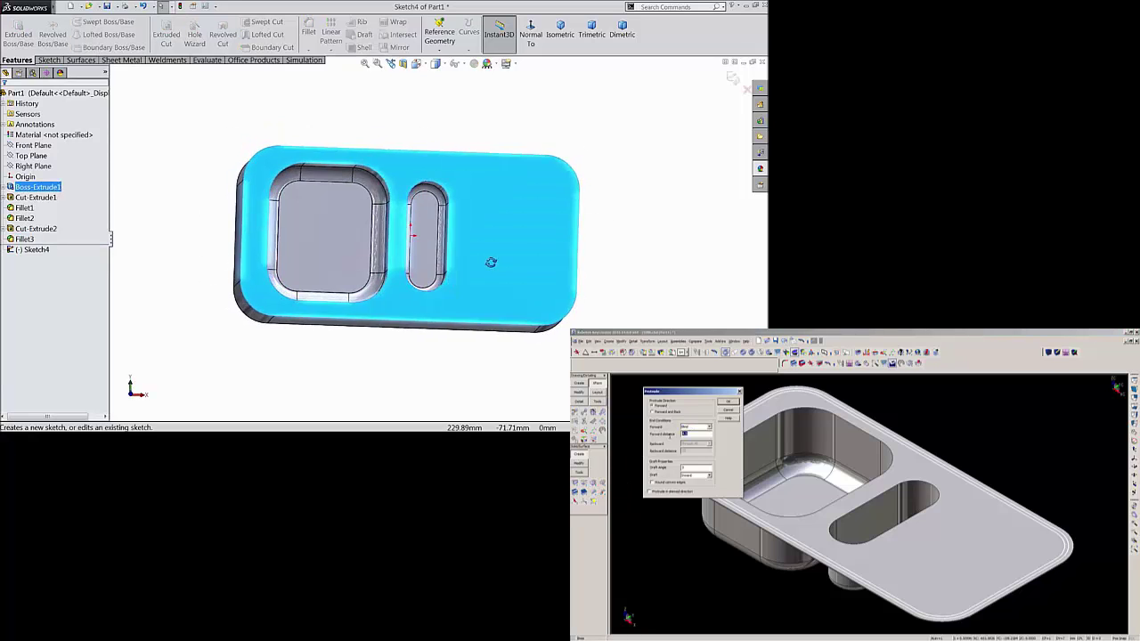
Convert all straight and rounded outer edges of the block's front face into sketch entities.
{"action": "scroll", "coordinate": [450, 219], "scroll_direction": "down", "scroll_amount": 2}
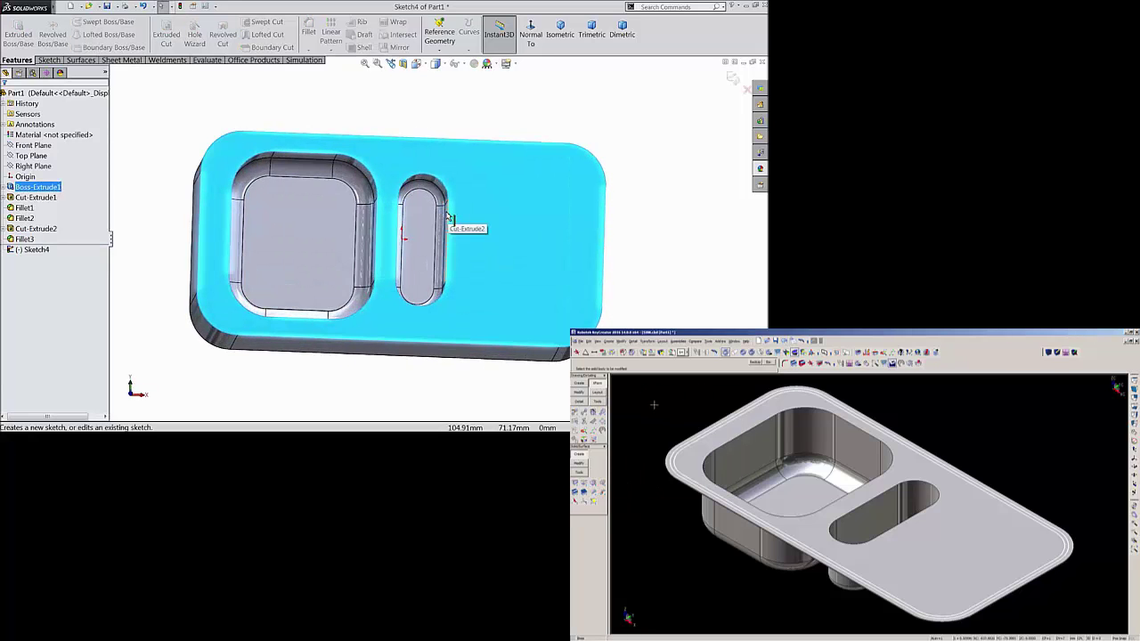
{"action": "scroll", "coordinate": [450, 218], "scroll_direction": "down", "scroll_amount": 2}
{"action": "left_click", "coordinate": [396, 135]}
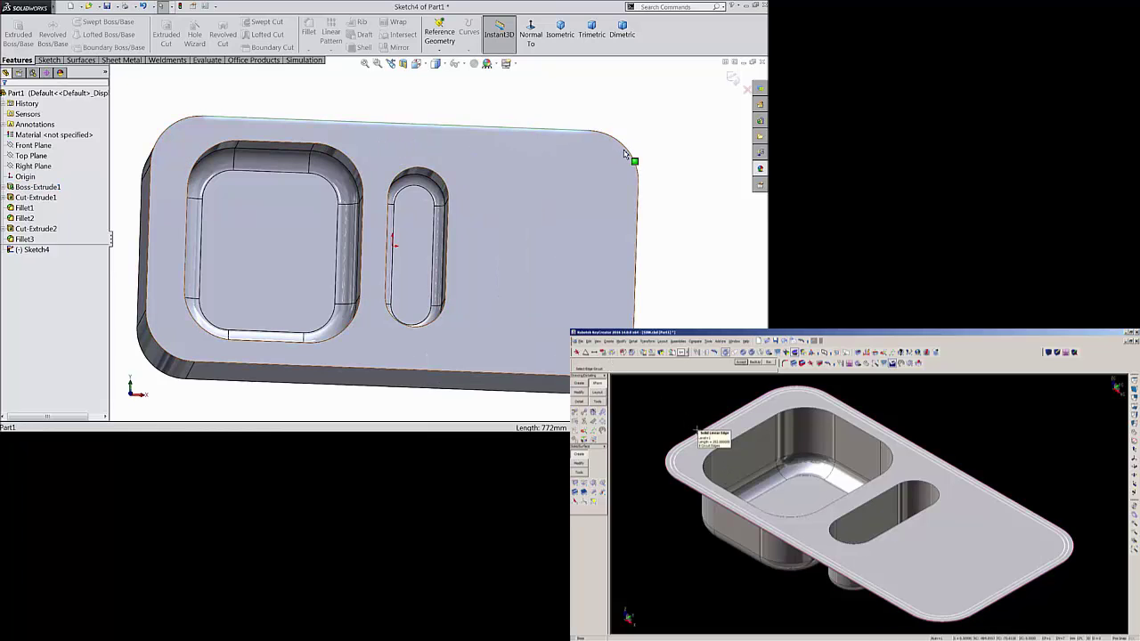
{"action": "left_click", "coordinate": [637, 237], "text": "ctrl"}
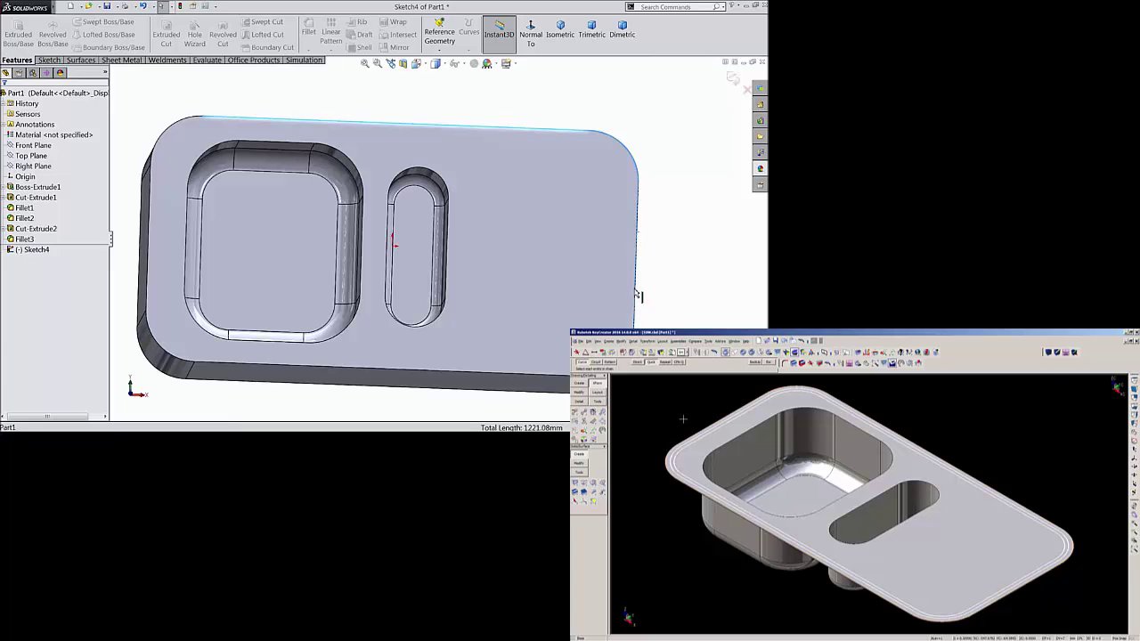
{"action": "left_click", "coordinate": [617, 366], "text": "ctrl"}
{"action": "left_click", "coordinate": [709, 430]}
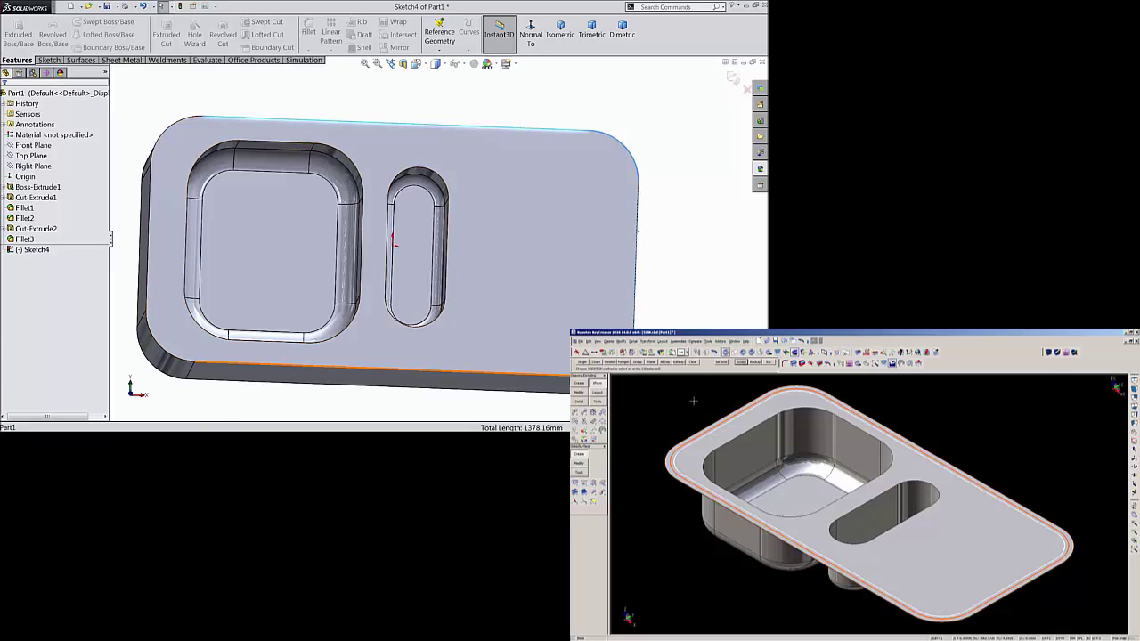
{"action": "left_click", "coordinate": [150, 275], "text": "ctrl"}
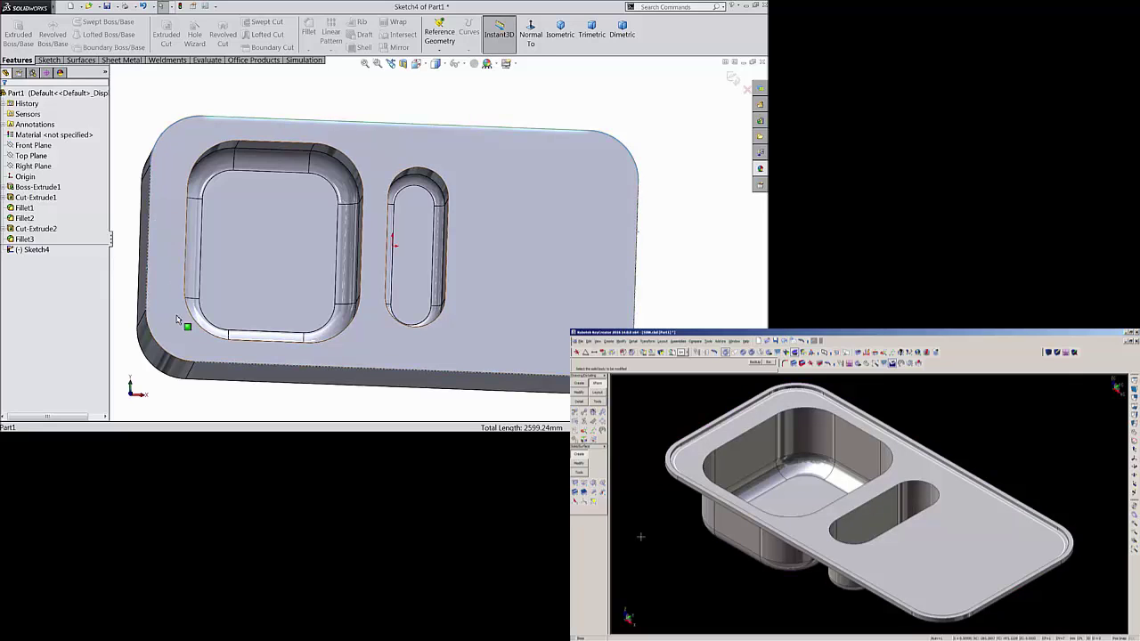
{"action": "left_click", "coordinate": [169, 356], "text": "ctrl"}
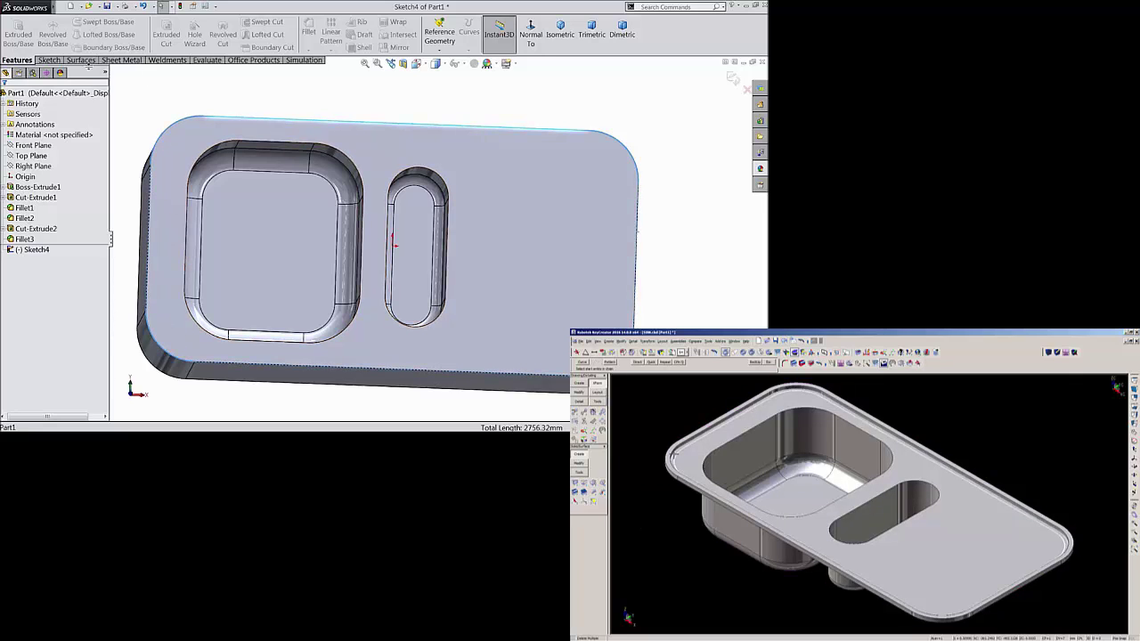
{"action": "left_click", "coordinate": [48, 60]}
{"action": "left_click", "coordinate": [171, 40]}
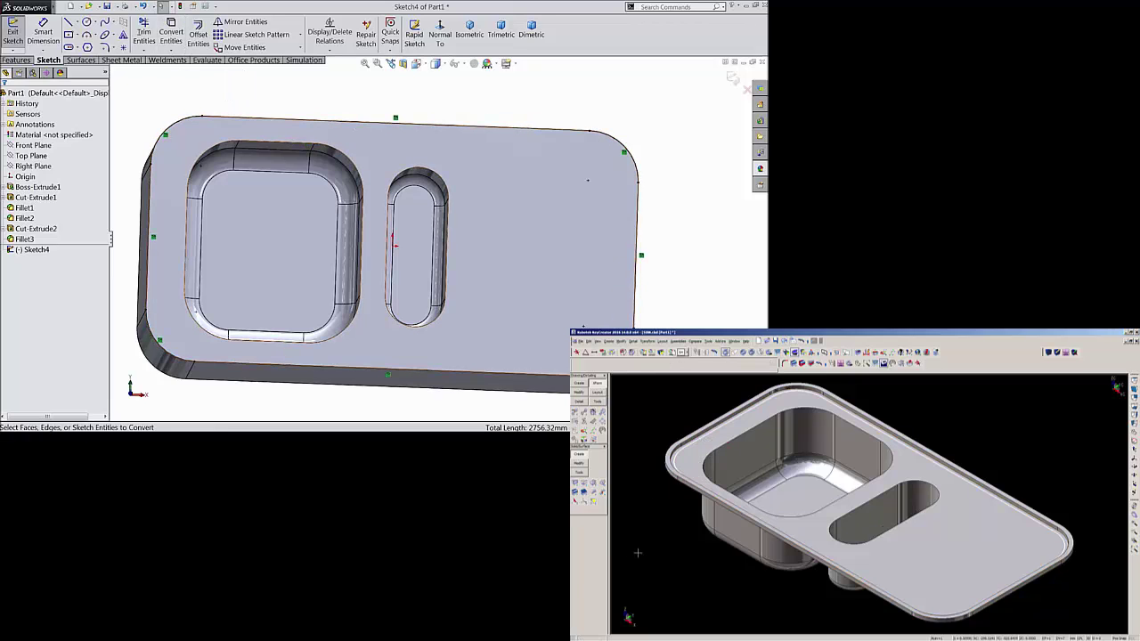
Offset the converted outline inward by 12 mm as a chain, with the dimension added.
{"action": "left_click", "coordinate": [198, 35]}
{"action": "type", "text": "12.00mm"}
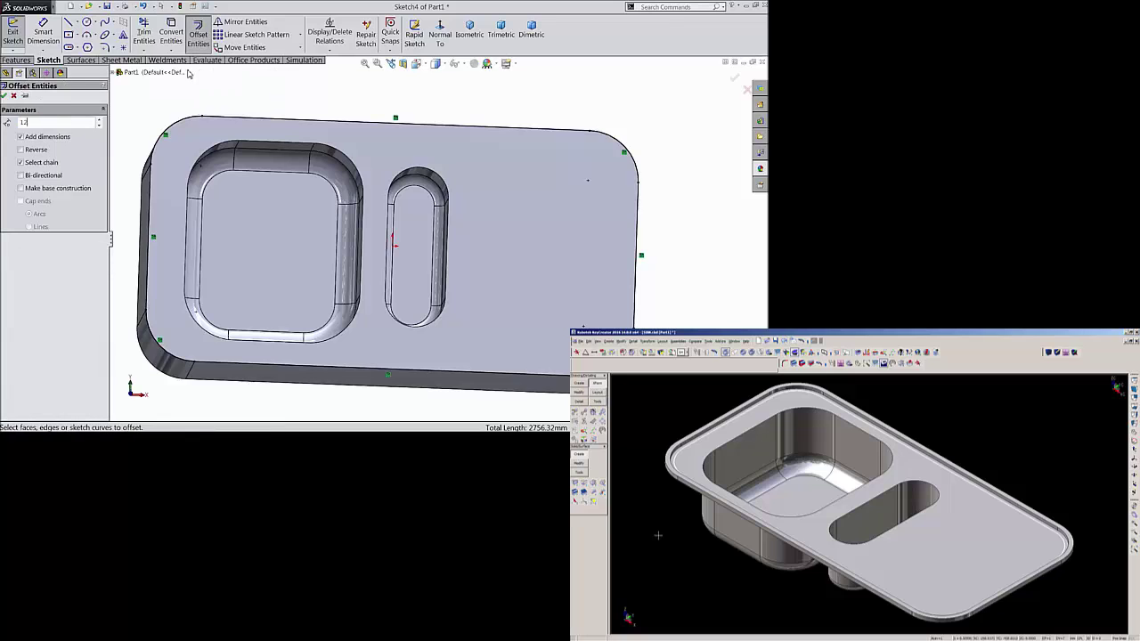
{"action": "left_click", "coordinate": [258, 118]}
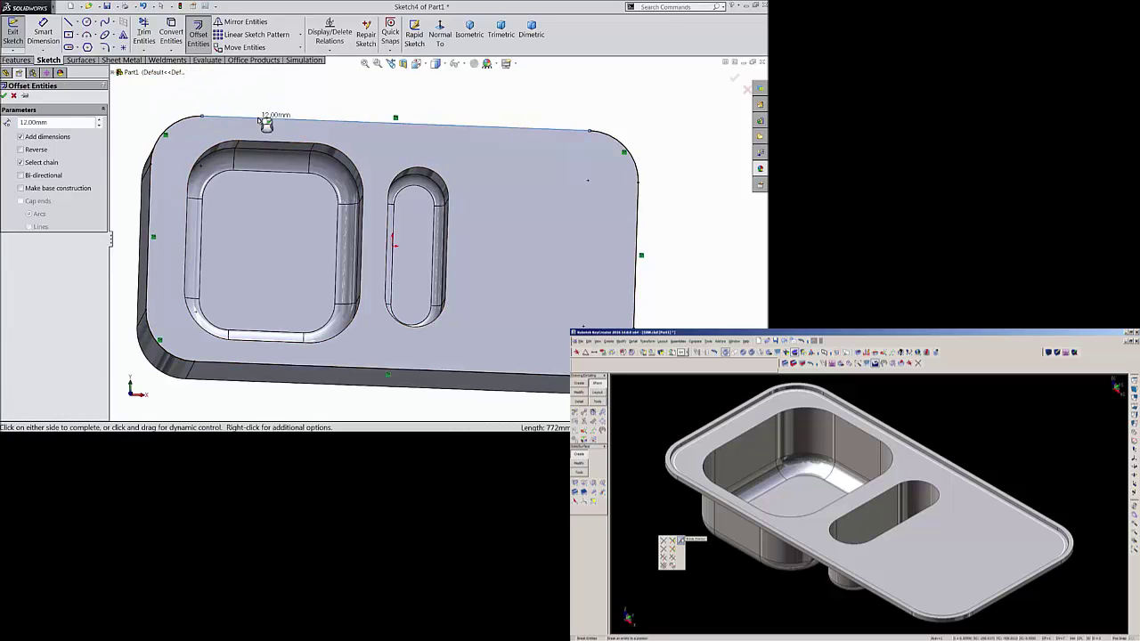
{"action": "left_click", "coordinate": [21, 149]}
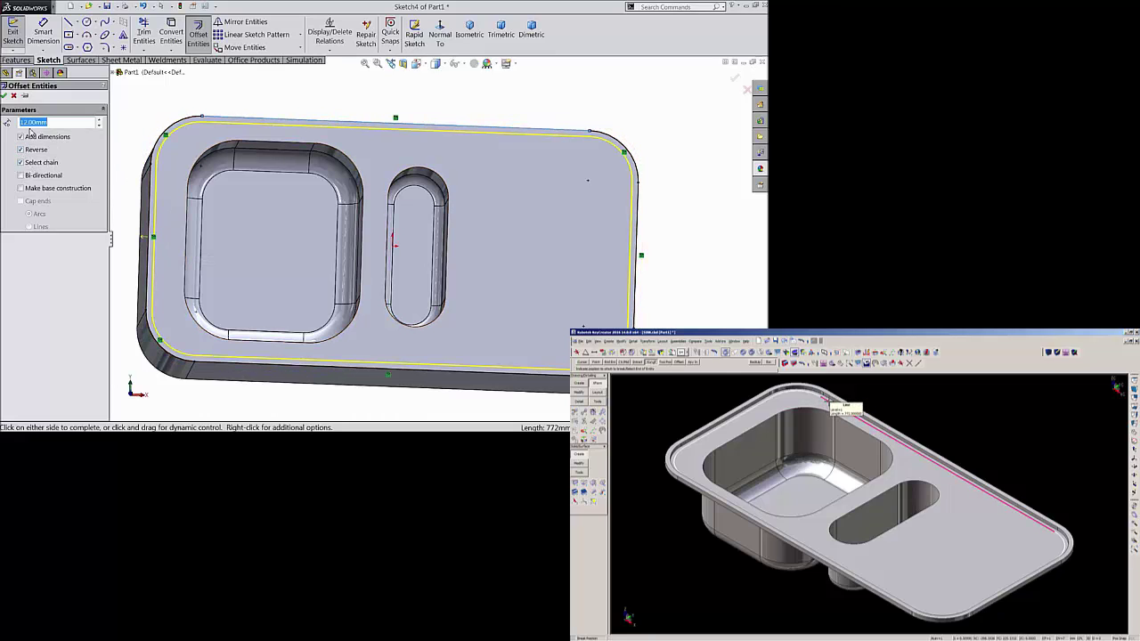
{"action": "left_click", "coordinate": [5, 96]}
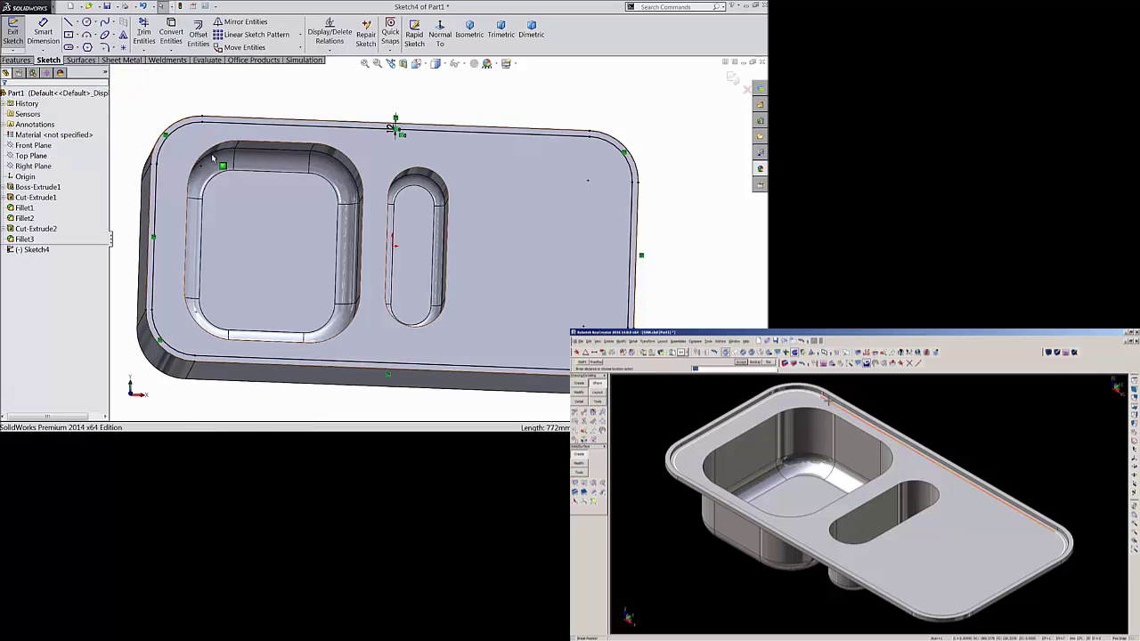
Extrude the 12 mm wide rim profile outward from the block's front face by 9 mm, merged with the body.
{"action": "left_click", "coordinate": [18, 60]}
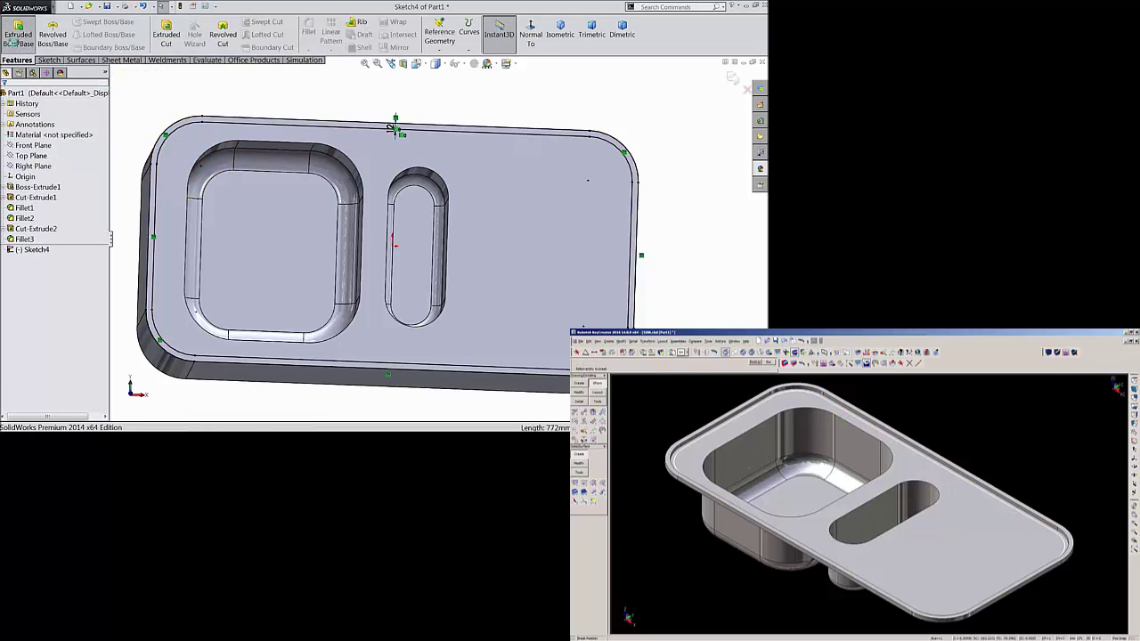
{"action": "left_click", "coordinate": [14, 40]}
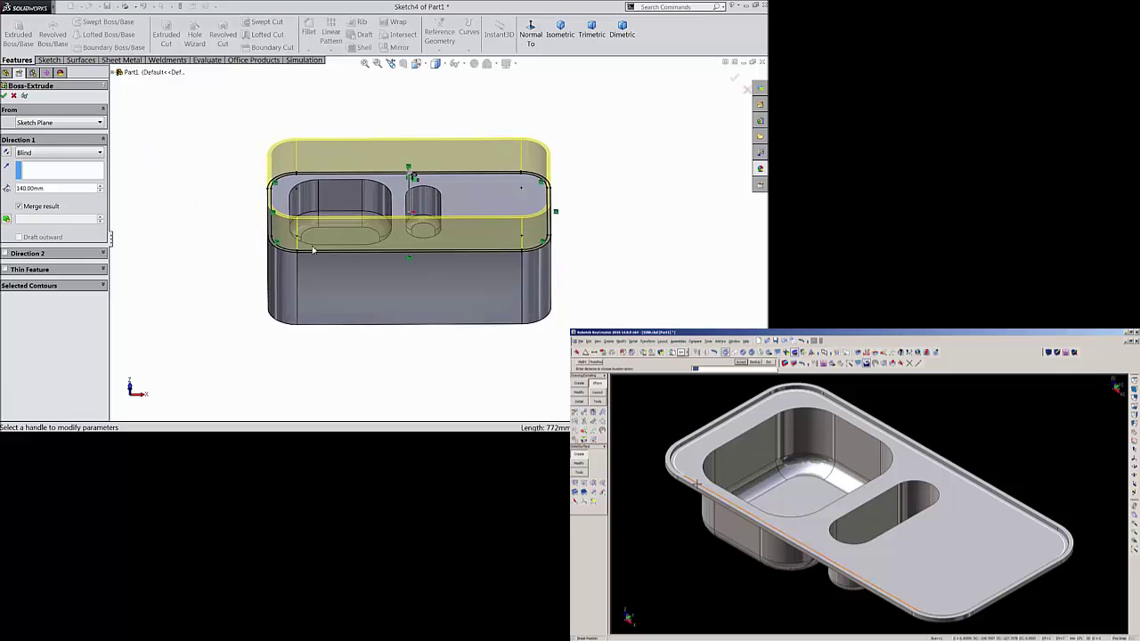
{"action": "scroll", "coordinate": [314, 250], "scroll_direction": "down", "scroll_amount": 5}
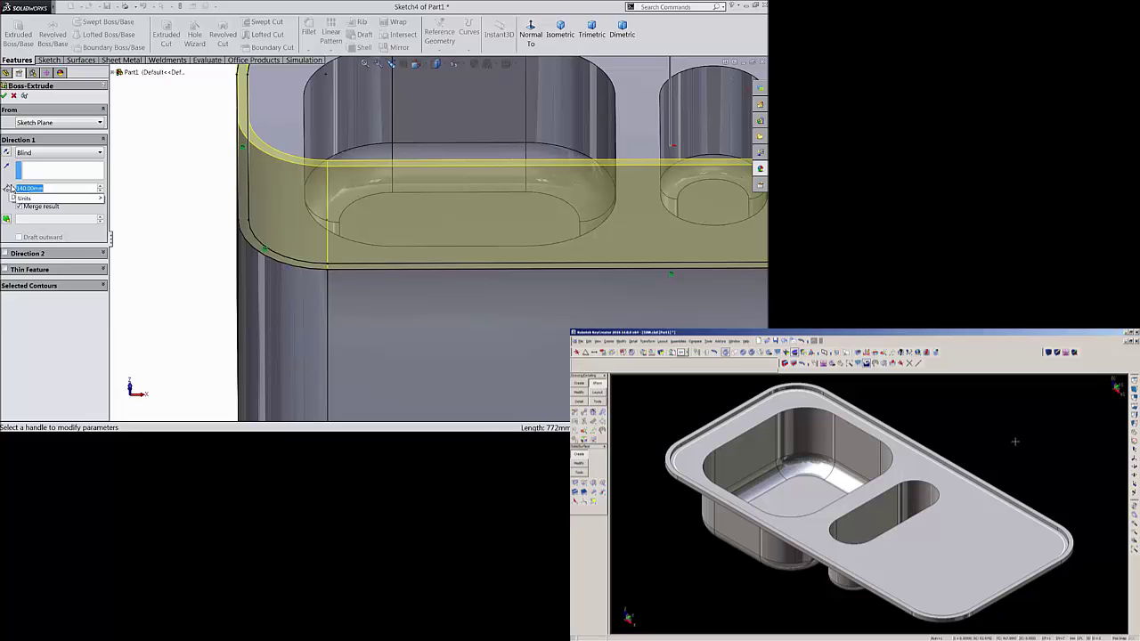
{"action": "type", "text": "9"}
{"action": "key", "text": "Return"}
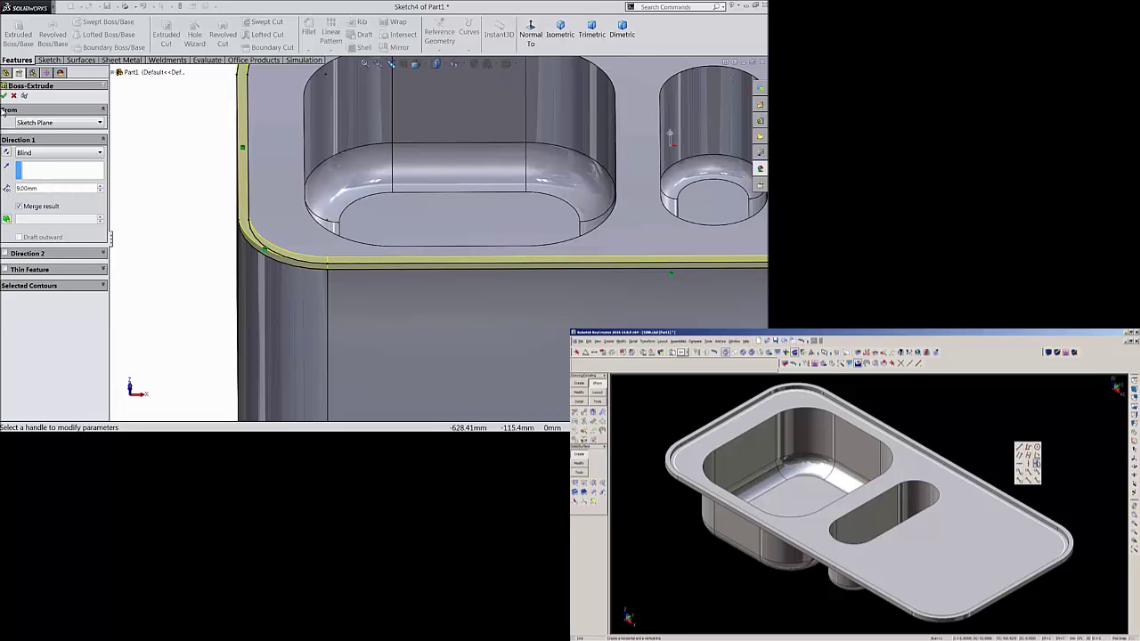
{"action": "left_click", "coordinate": [5, 95]}
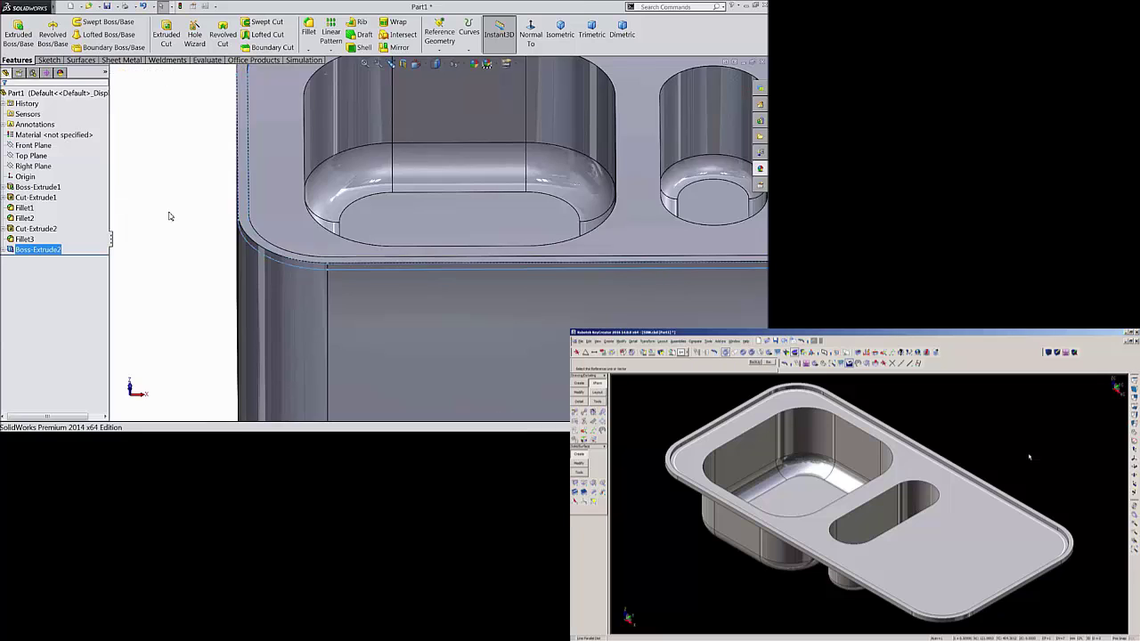
Examine the raised rim and the two basins from several angles and distances.
{"action": "scroll", "coordinate": [170, 217], "scroll_direction": "up", "scroll_amount": 3}
{"action": "scroll", "coordinate": [173, 211], "scroll_direction": "up", "scroll_amount": 3}
{"action": "middle_click_drag", "start_coordinate": [178, 211], "coordinate": [164, 237]}
{"action": "scroll", "coordinate": [673, 228], "scroll_direction": "down", "scroll_amount": 2}
{"action": "mouse_move", "coordinate": [530, 243]}
{"action": "middle_mouse_down"}
{"action": "mouse_move", "coordinate": [530, 219]}
{"action": "mouse_move", "coordinate": [529, 243]}
{"action": "mouse_move", "coordinate": [529, 224]}
{"action": "mouse_move", "coordinate": [508, 247]}
{"action": "middle_mouse_up"}
{"action": "scroll", "coordinate": [474, 241], "scroll_direction": "down", "scroll_amount": 1}
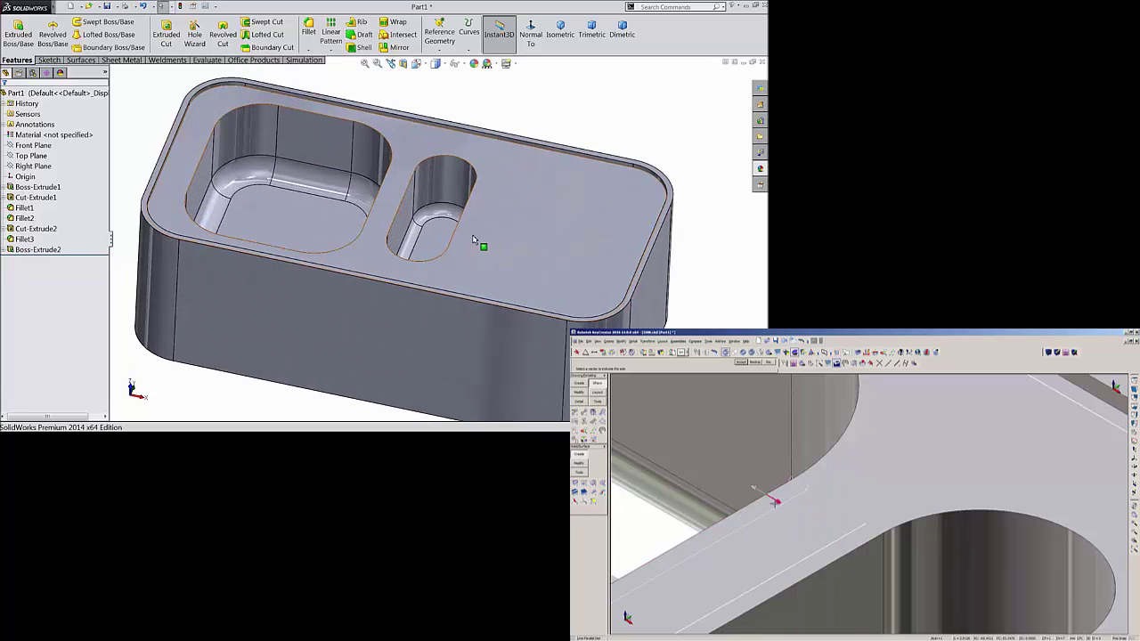
{"action": "left_click", "coordinate": [516, 64]}
{"action": "left_click", "coordinate": [534, 115]}
{"action": "mouse_move", "coordinate": [499, 196]}
{"action": "middle_mouse_down"}
{"action": "mouse_move", "coordinate": [499, 218]}
{"action": "mouse_move", "coordinate": [473, 191]}
{"action": "mouse_move", "coordinate": [507, 204]}
{"action": "middle_mouse_up"}
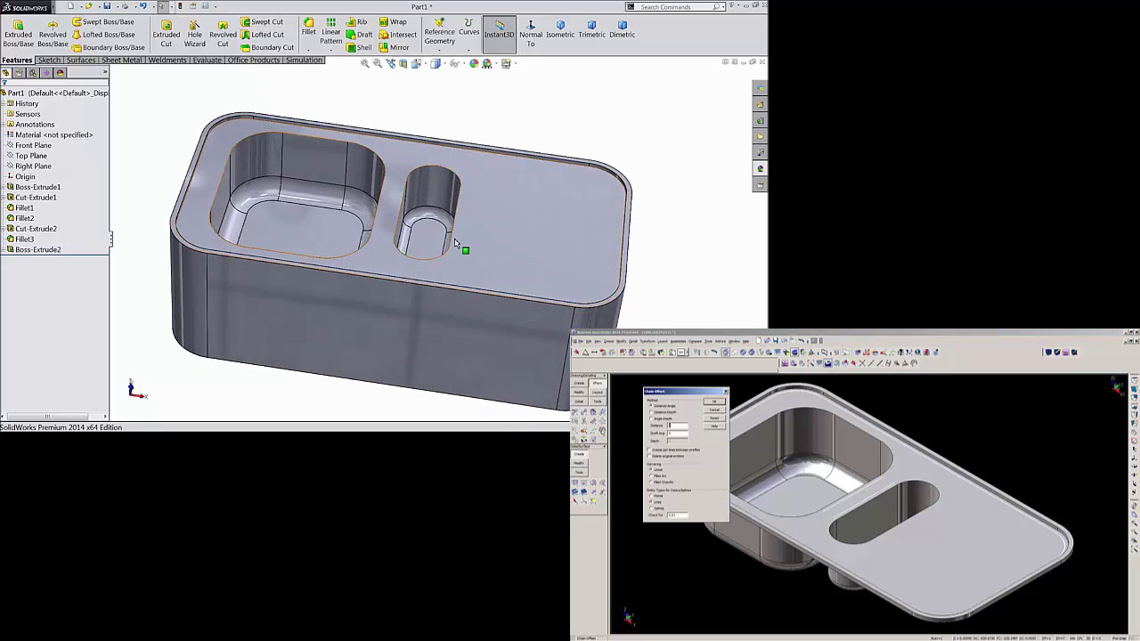
{"action": "mouse_move", "coordinate": [460, 247]}
{"action": "middle_mouse_down"}
{"action": "mouse_move", "coordinate": [429, 244]}
{"action": "mouse_move", "coordinate": [468, 201]}
{"action": "mouse_move", "coordinate": [459, 242]}
{"action": "middle_mouse_up"}
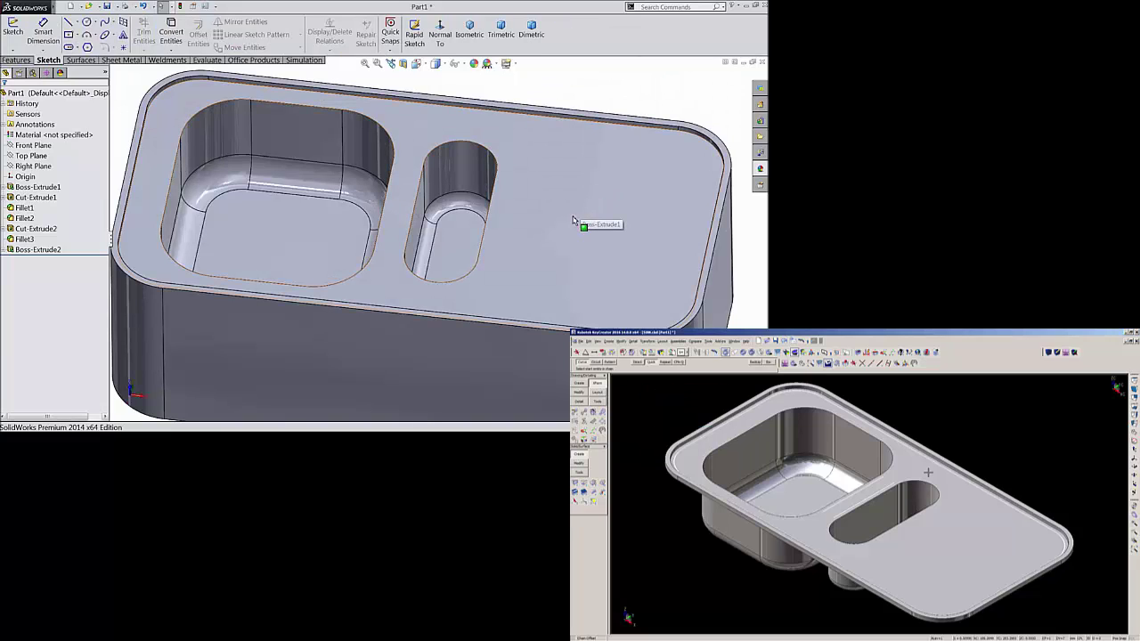
Start a new sketch on the recessed face inside the raised rim.
{"action": "left_click", "coordinate": [527, 236]}
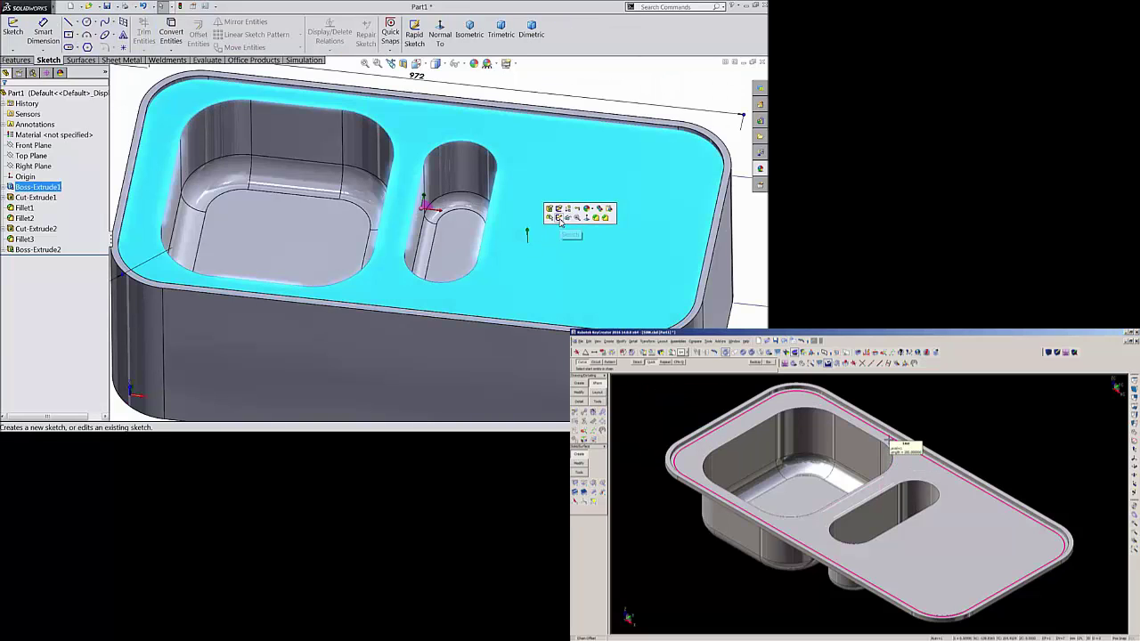
{"action": "left_click", "coordinate": [559, 218]}
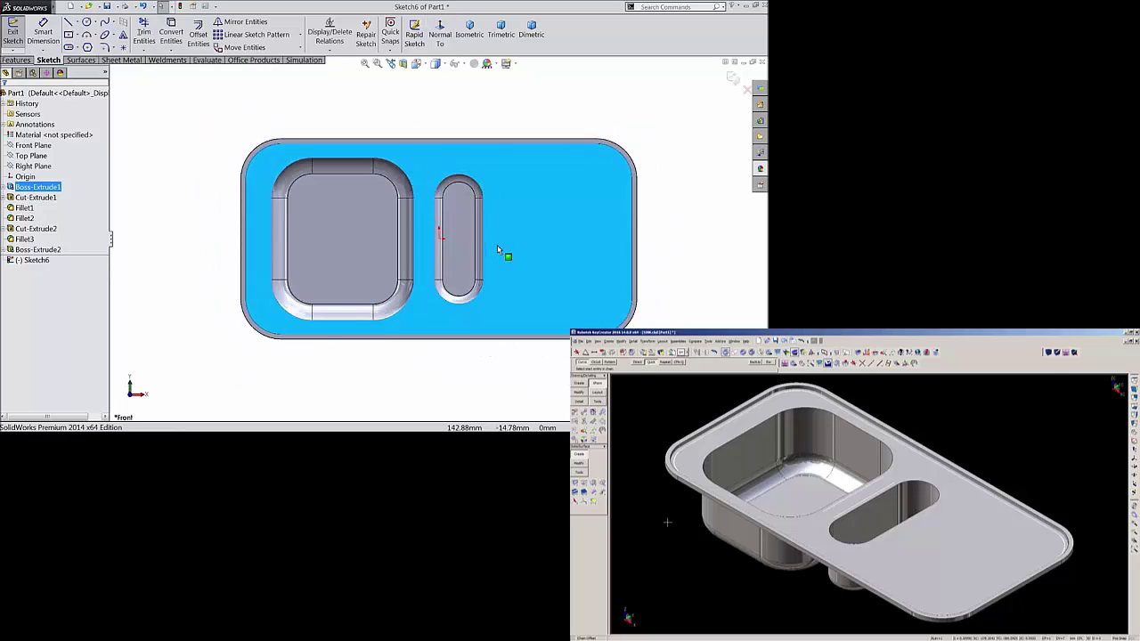
{"action": "scroll", "coordinate": [492, 238], "scroll_direction": "down", "scroll_amount": 2}
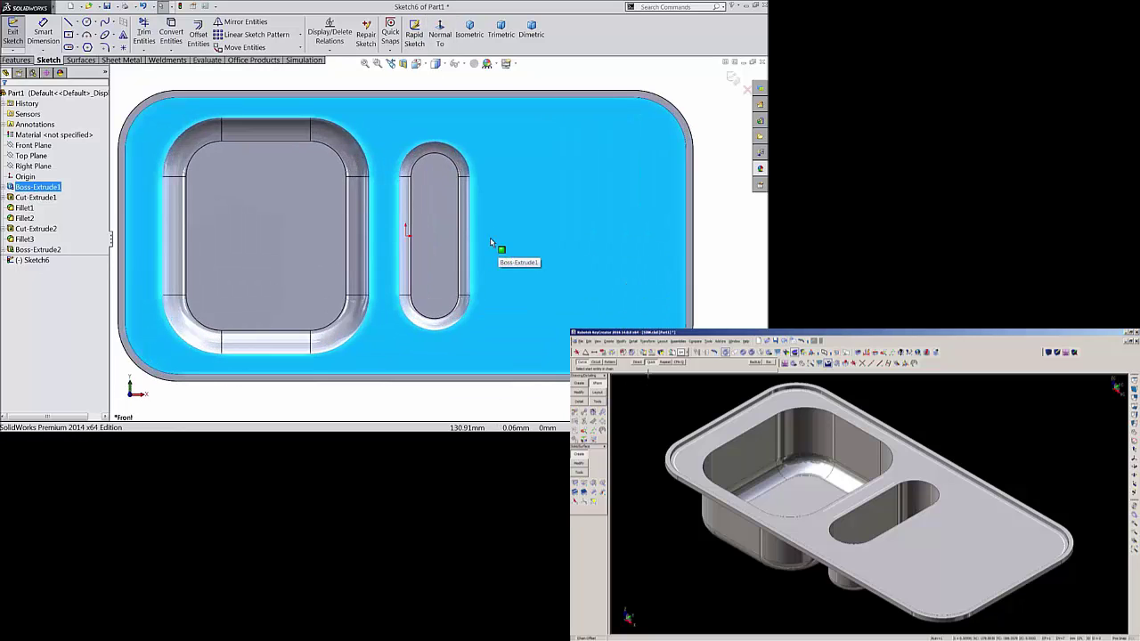
Convert all straight and rounded edges along the inside of the rim into sketch entities.
{"action": "left_click", "coordinate": [149, 118]}
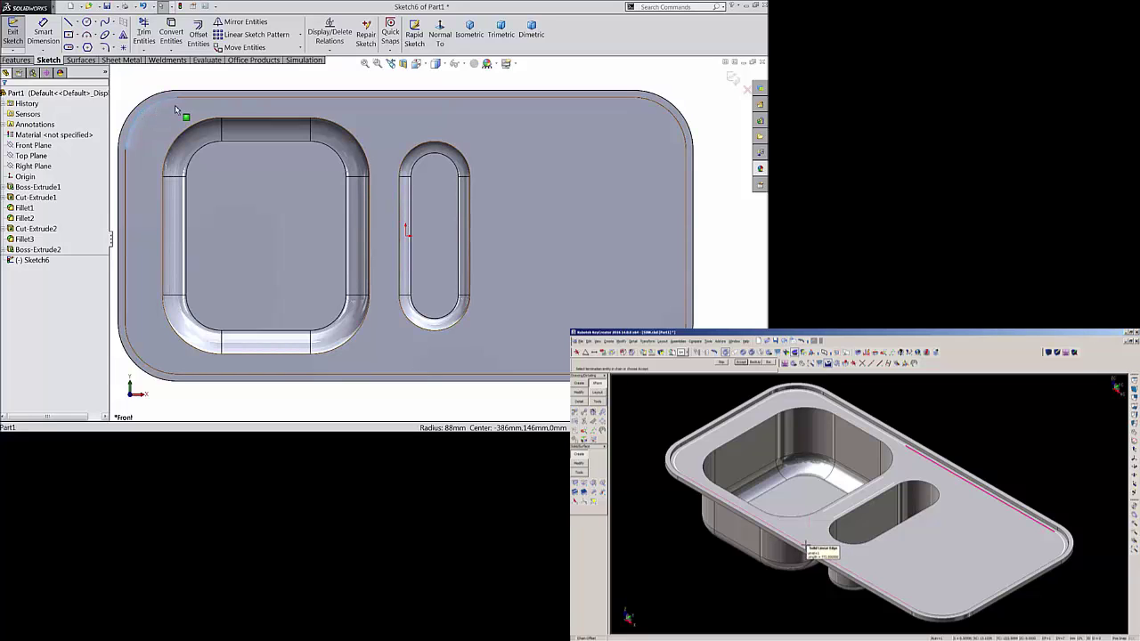
{"action": "left_click", "coordinate": [207, 105]}
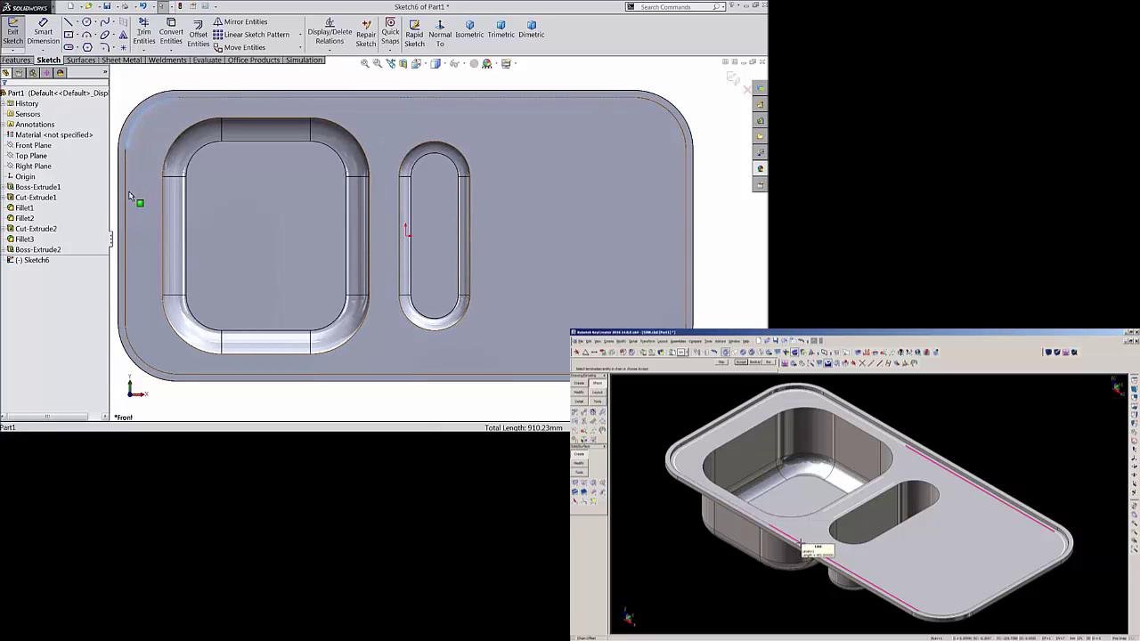
{"action": "left_click", "coordinate": [153, 365]}
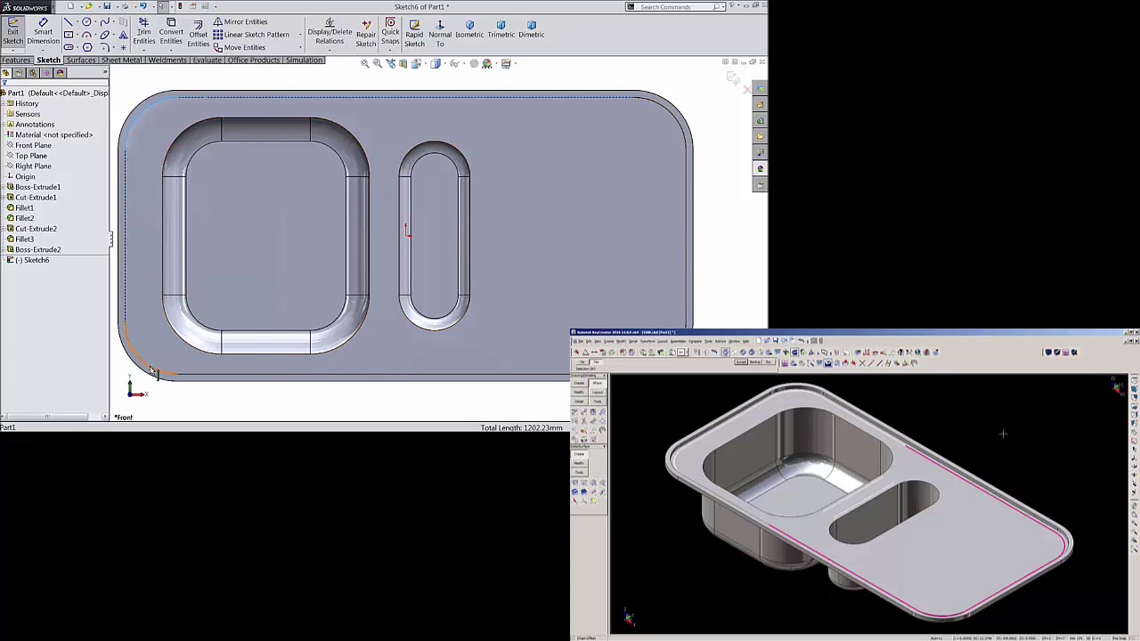
{"action": "left_click", "coordinate": [219, 377]}
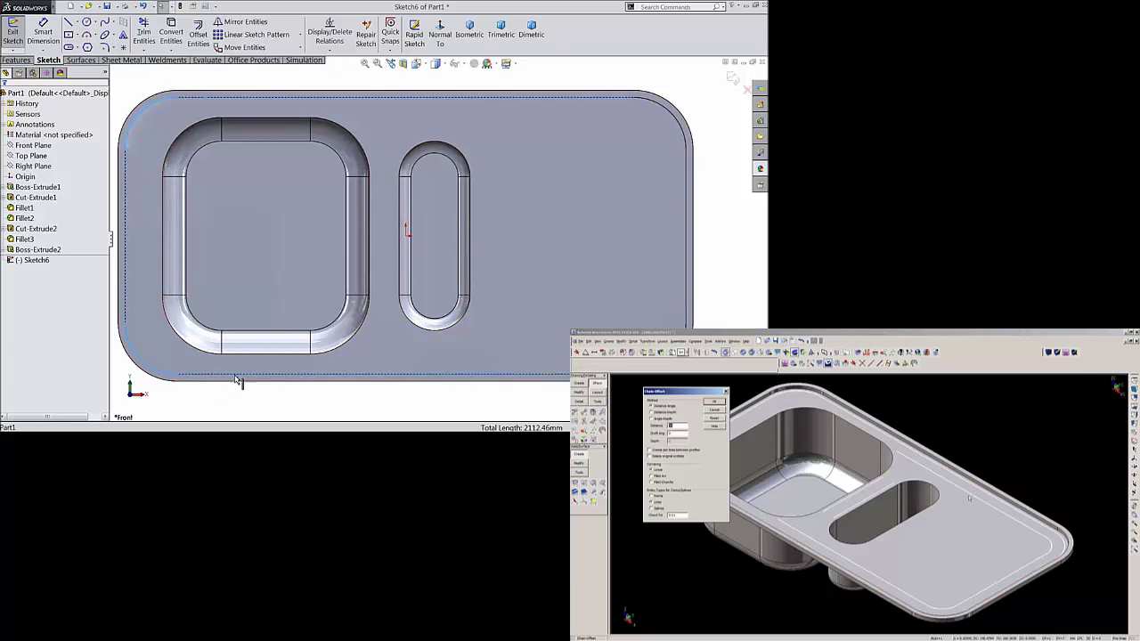
{"action": "left_click", "coordinate": [672, 357]}
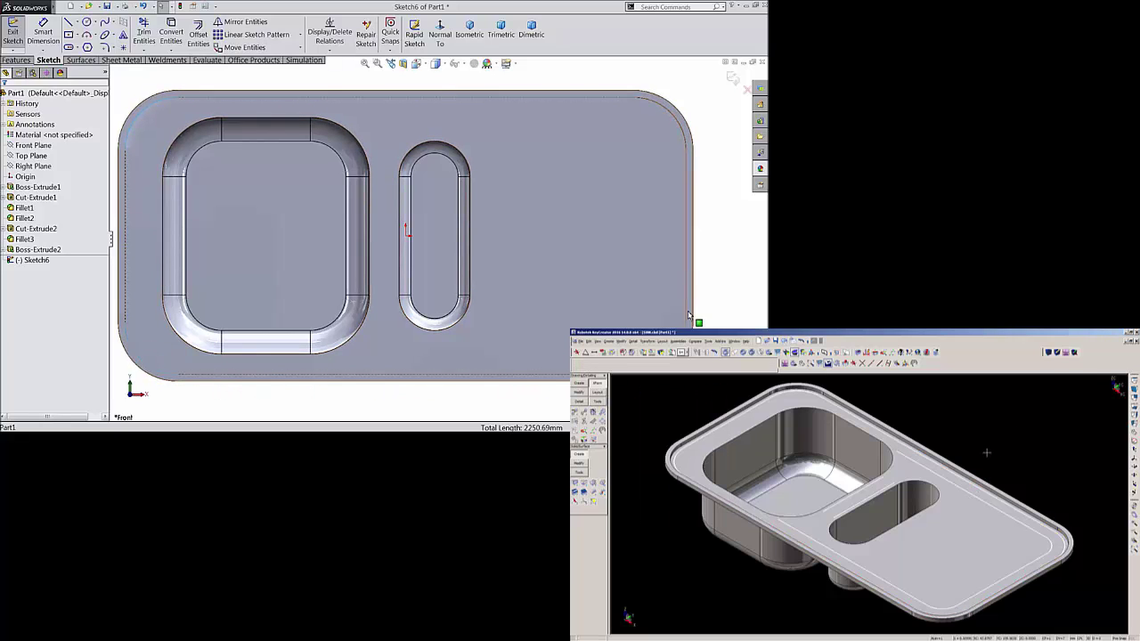
{"action": "left_click", "coordinate": [684, 132]}
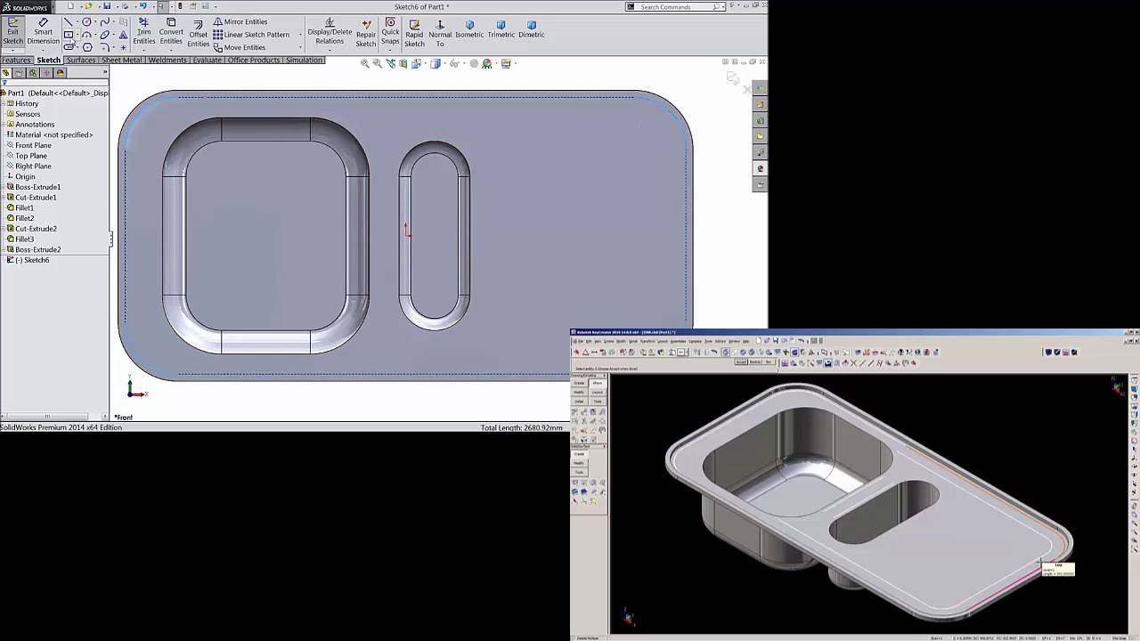
{"action": "left_click", "coordinate": [171, 35]}
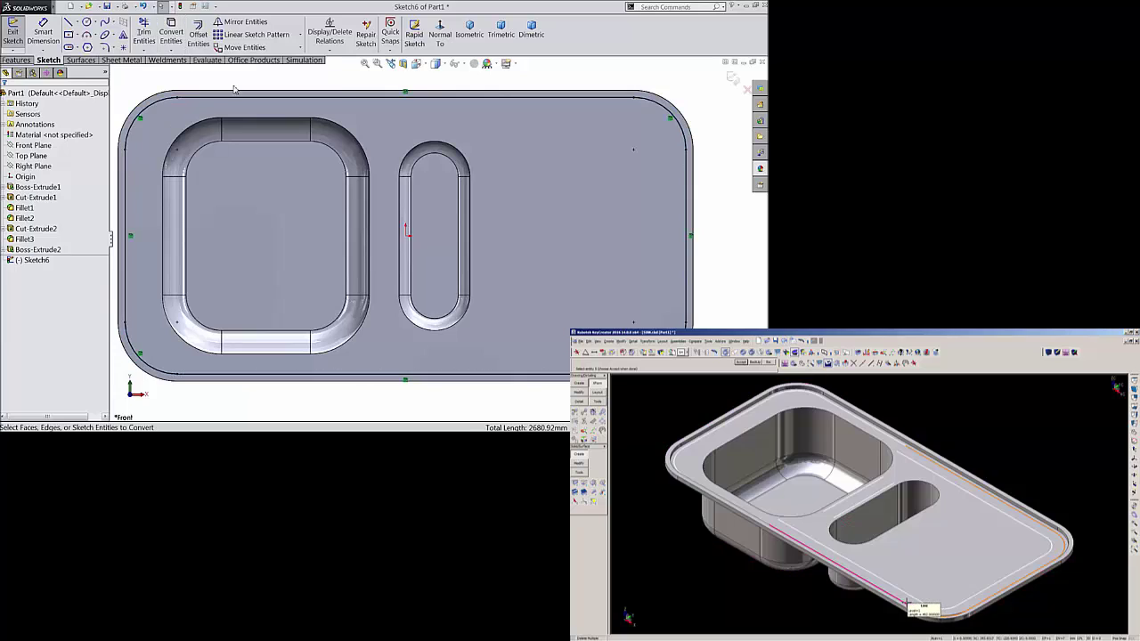
Offset the converted edge and its two corner arcs beside the square basin inward by 9 mm, without chain selection and with the dimension added.
{"action": "scroll", "coordinate": [376, 216], "scroll_direction": "up", "scroll_amount": 3}
{"action": "scroll", "coordinate": [356, 283], "scroll_direction": "down", "scroll_amount": 2}
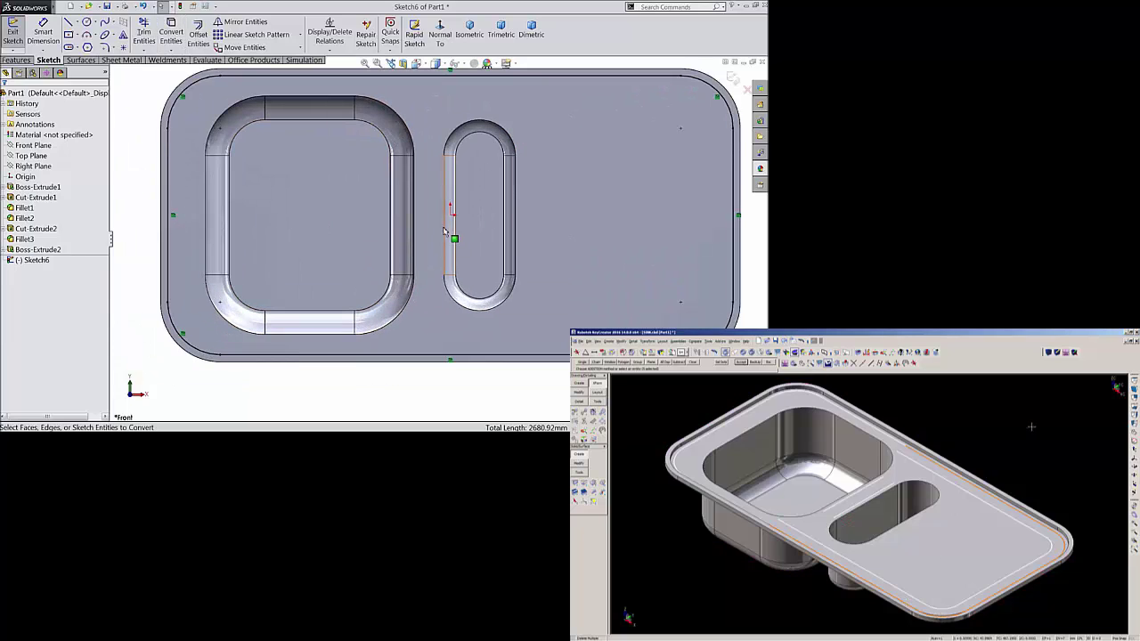
{"action": "left_click", "coordinate": [180, 96]}
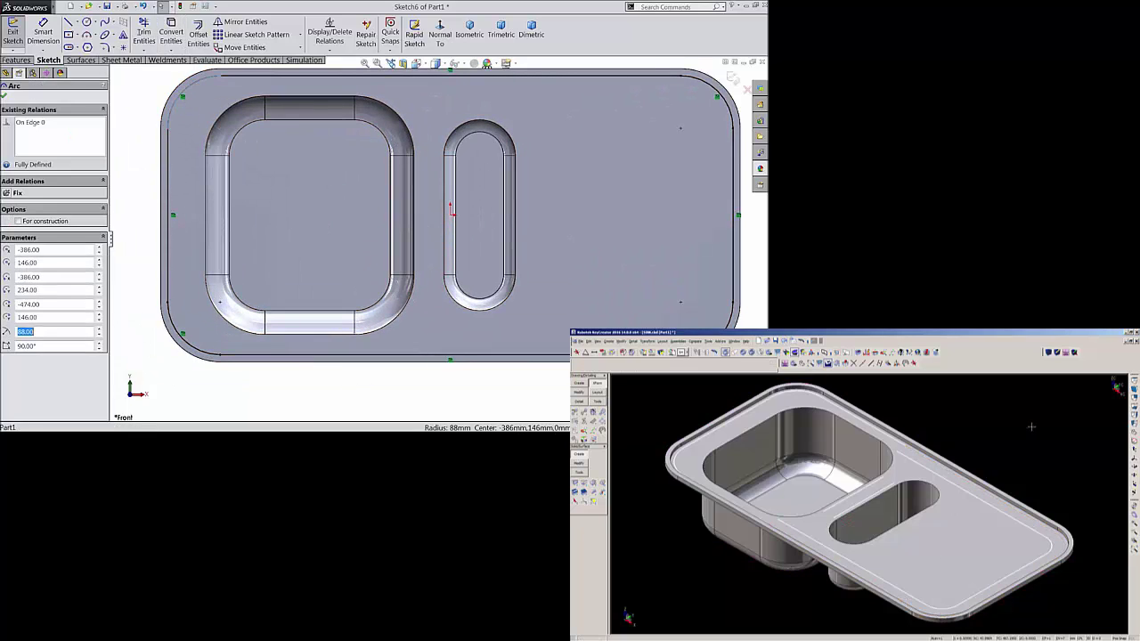
{"action": "left_click", "coordinate": [169, 171], "text": "ctrl"}
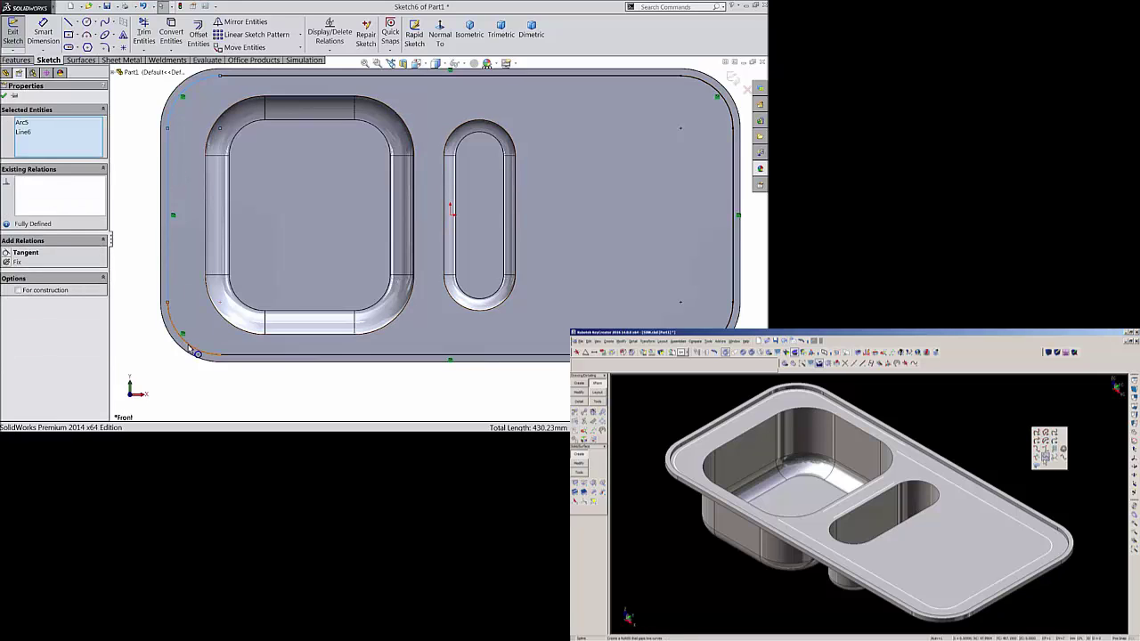
{"action": "left_click", "coordinate": [187, 347], "text": "ctrl"}
{"action": "left_click", "coordinate": [198, 35]}
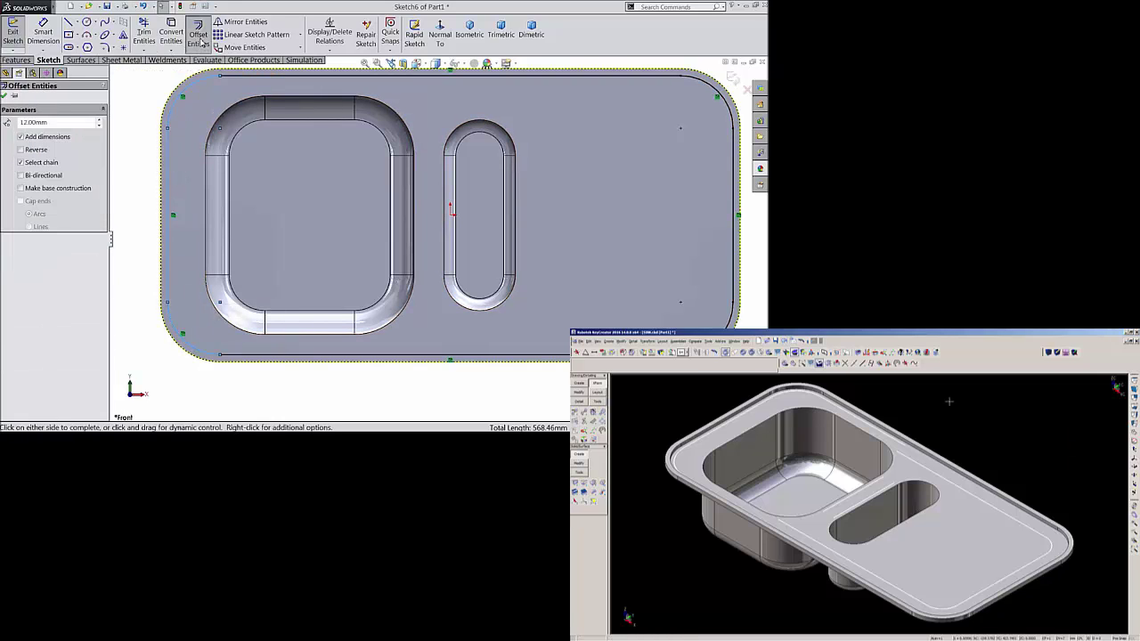
{"action": "left_click", "coordinate": [21, 163]}
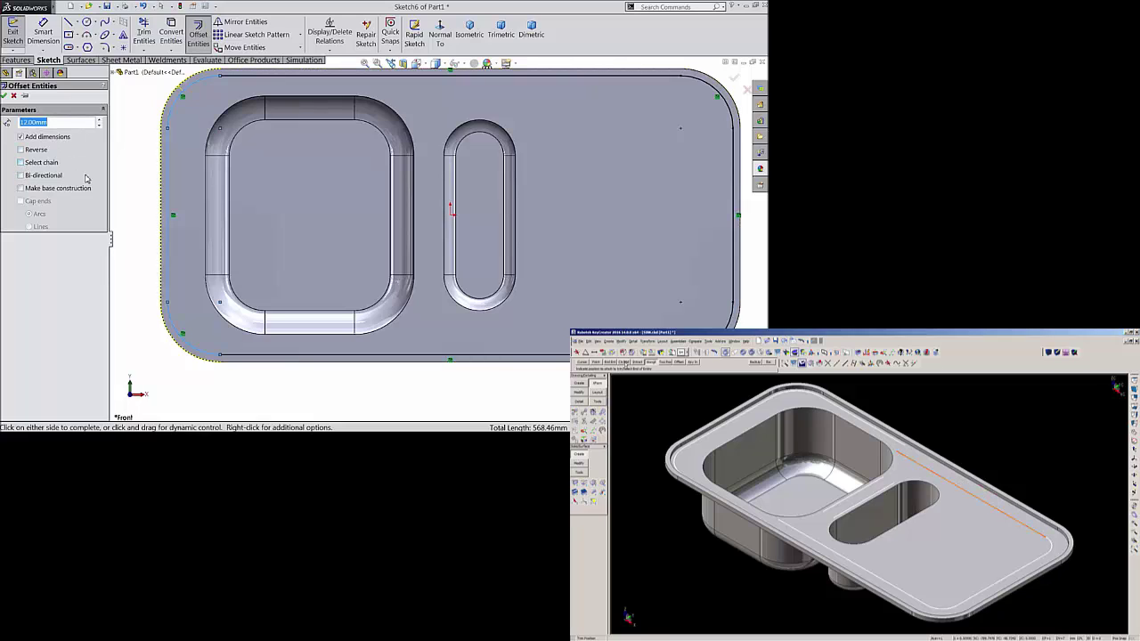
{"action": "left_click", "coordinate": [20, 150]}
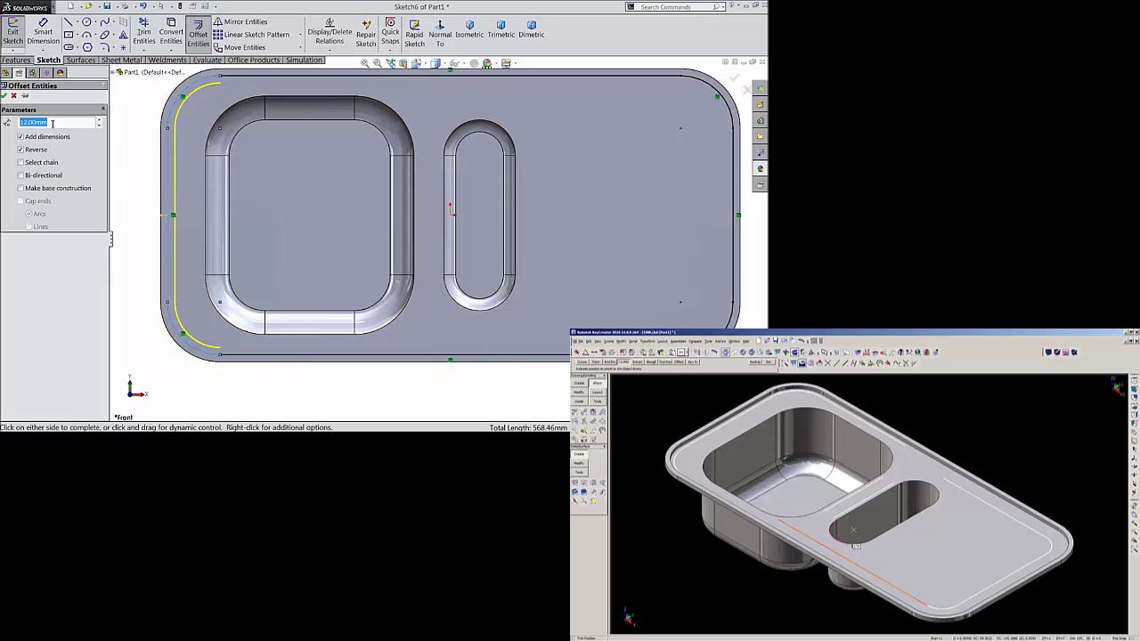
{"action": "type", "text": "9"}
{"action": "key", "text": "Return"}
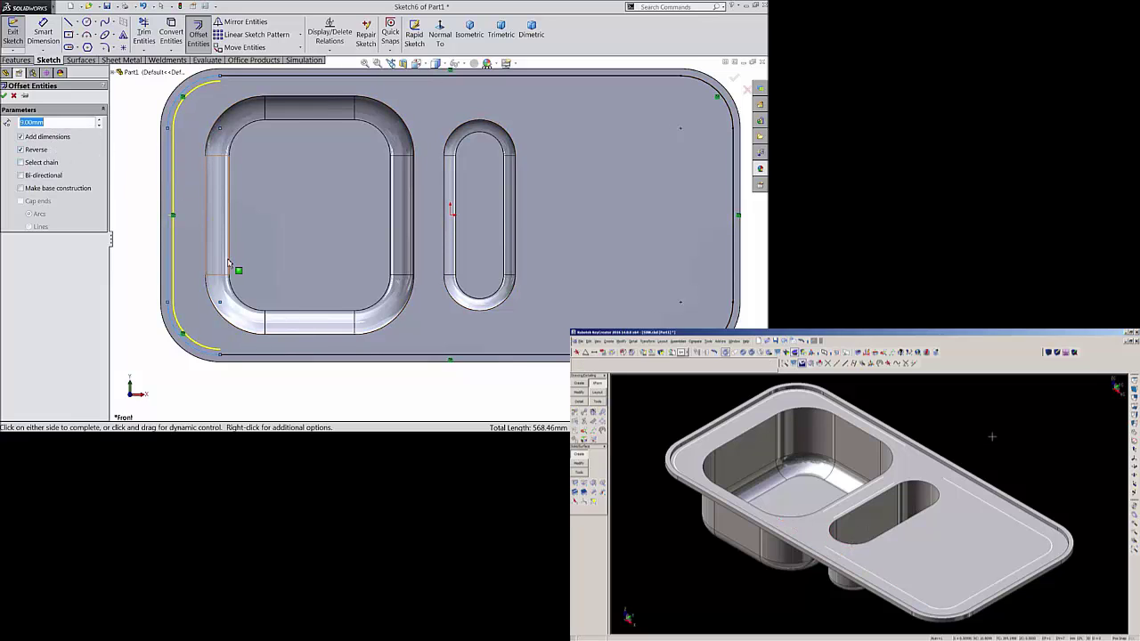
{"action": "scroll", "coordinate": [228, 263], "scroll_direction": "up", "scroll_amount": 1}
{"action": "scroll", "coordinate": [360, 210], "scroll_direction": "down", "scroll_amount": 1}
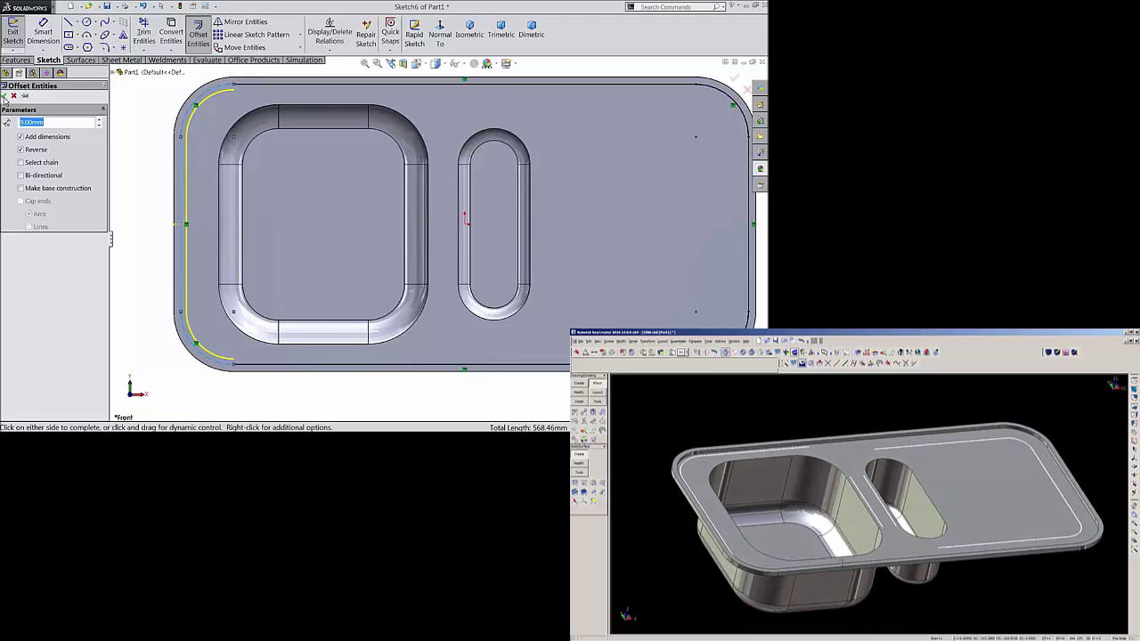
{"action": "left_click", "coordinate": [5, 96]}
Sketch a horizontal line about 237 mm long from the upper end of the offset arc, above the square basin.
{"action": "left_click", "coordinate": [68, 21]}
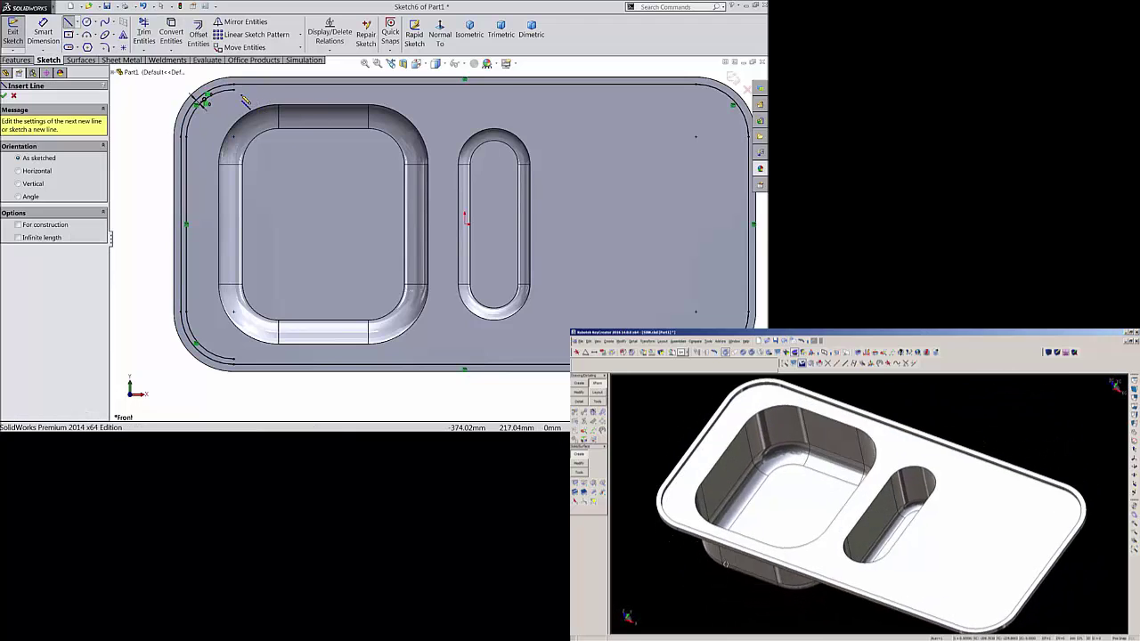
{"action": "left_click", "coordinate": [234, 90]}
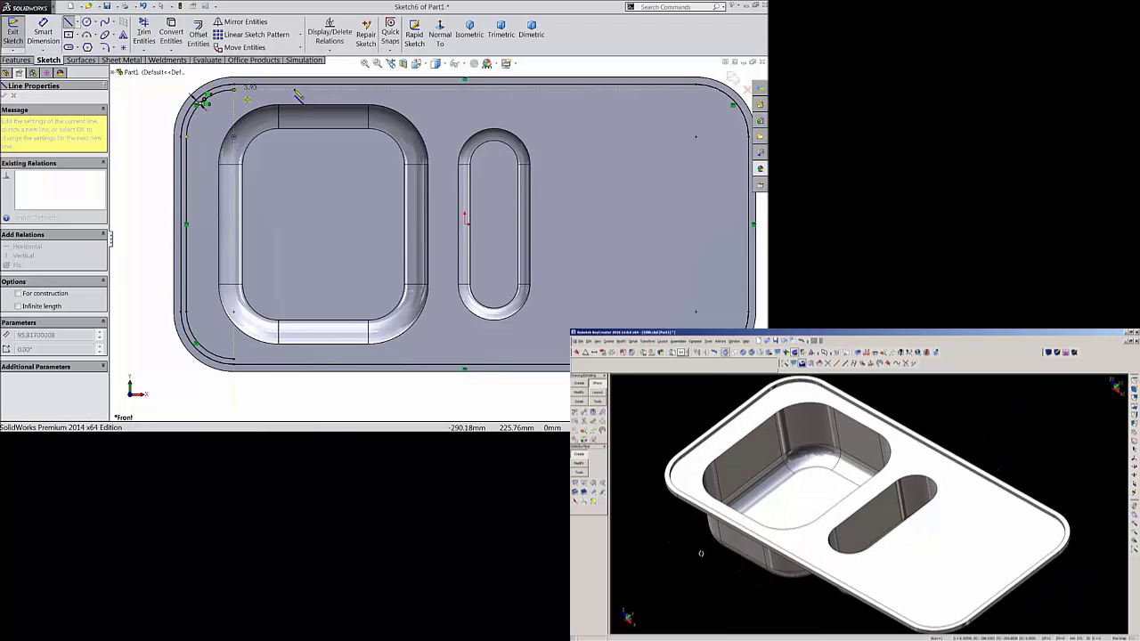
{"action": "left_click", "coordinate": [375, 89]}
{"action": "right_click", "coordinate": [380, 76]}
{"action": "left_click", "coordinate": [417, 392]}
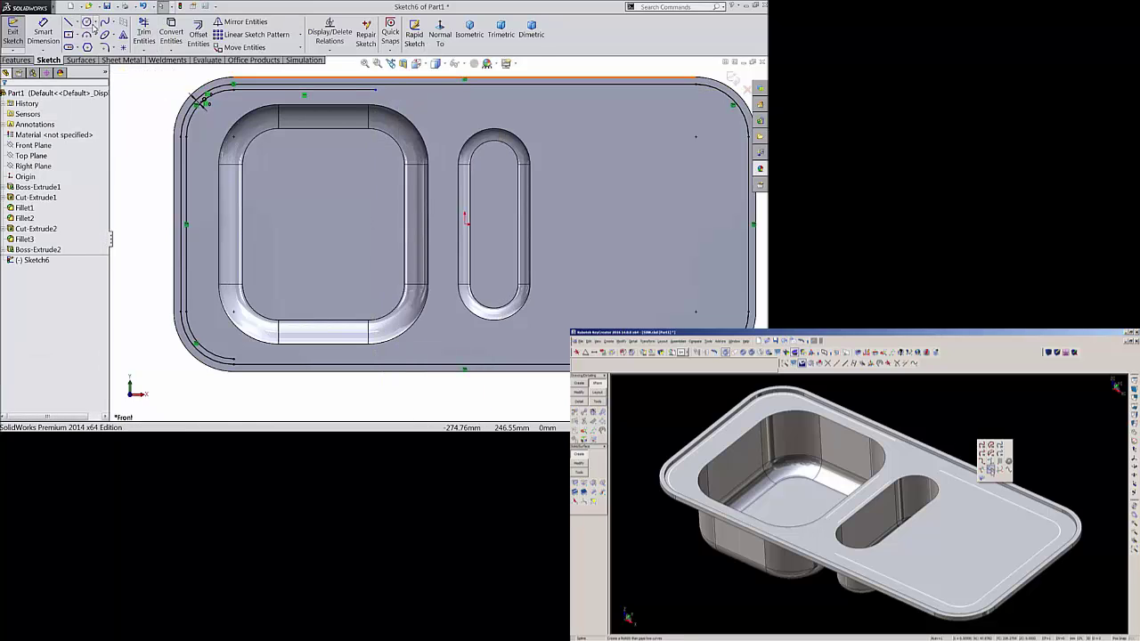
Draw a 948 mm horizontal centerline between the midpoints of the two converted short side edges.
{"action": "left_click", "coordinate": [69, 21]}
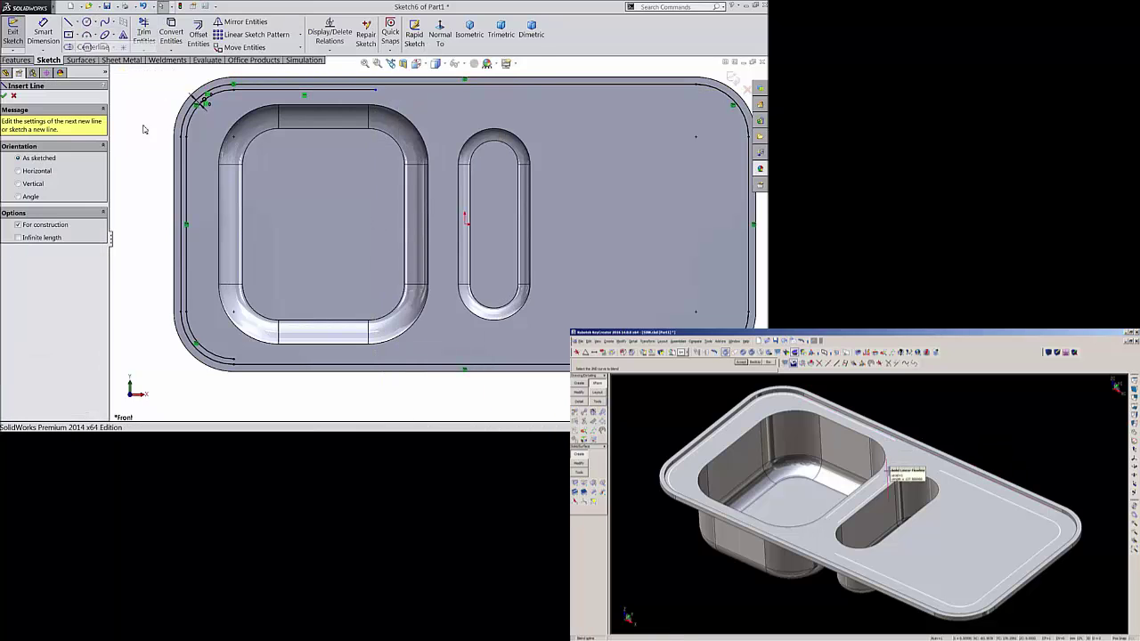
{"action": "left_click", "coordinate": [184, 227]}
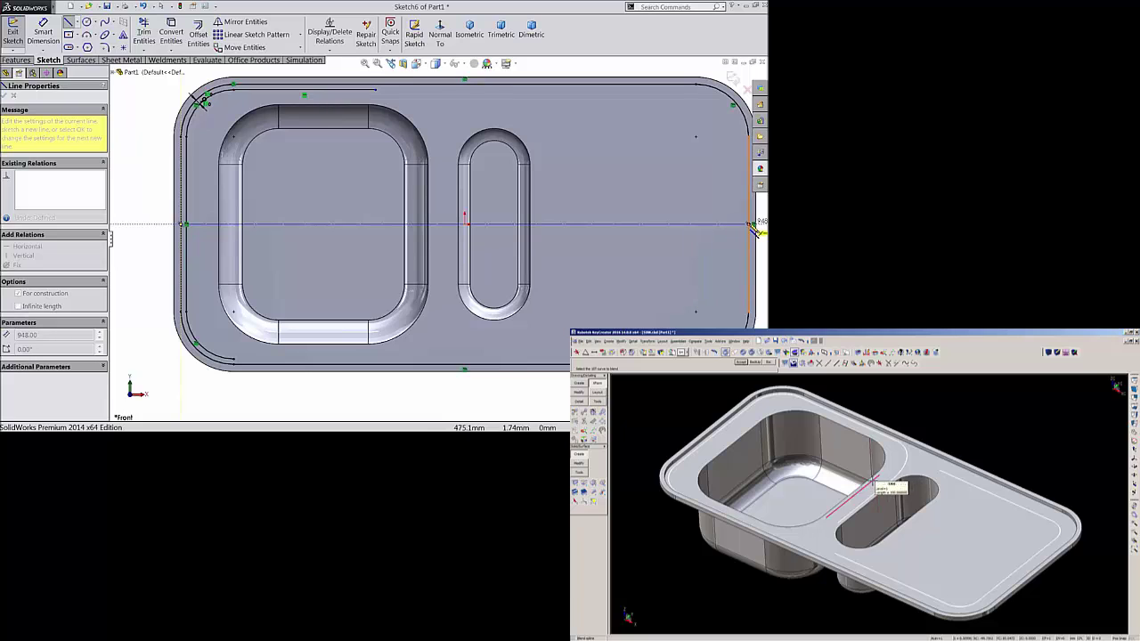
{"action": "left_click", "coordinate": [750, 226]}
{"action": "right_click", "coordinate": [588, 44]}
{"action": "left_click", "coordinate": [609, 79]}
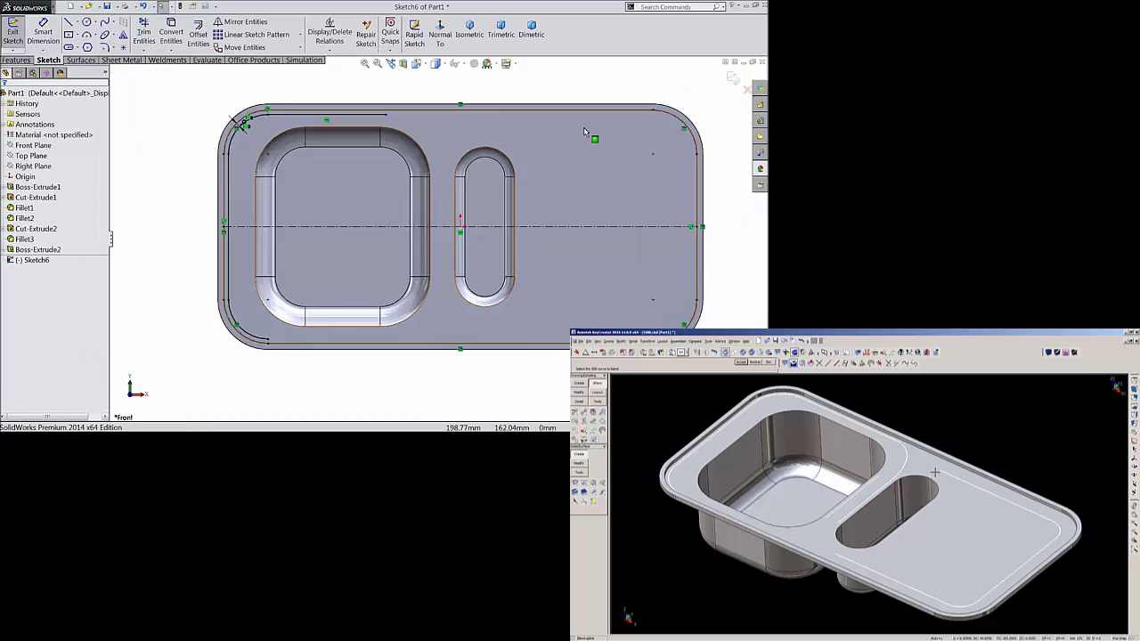
Try to mirror the horizontal line above the square basin about the horizontal centerline, and undo it.
{"action": "scroll", "coordinate": [607, 196], "scroll_direction": "down", "scroll_amount": 1}
{"action": "scroll", "coordinate": [460, 278], "scroll_direction": "up", "scroll_amount": 2}
{"action": "scroll", "coordinate": [377, 324], "scroll_direction": "down", "scroll_amount": 2}
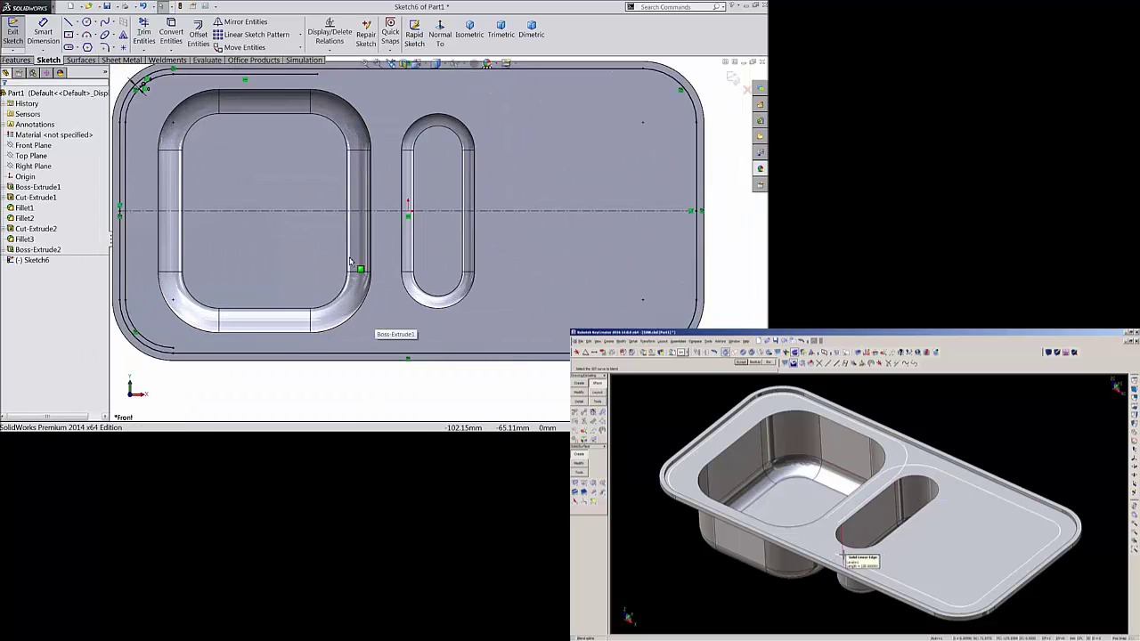
{"action": "left_click", "coordinate": [226, 21]}
{"action": "left_click", "coordinate": [267, 73]}
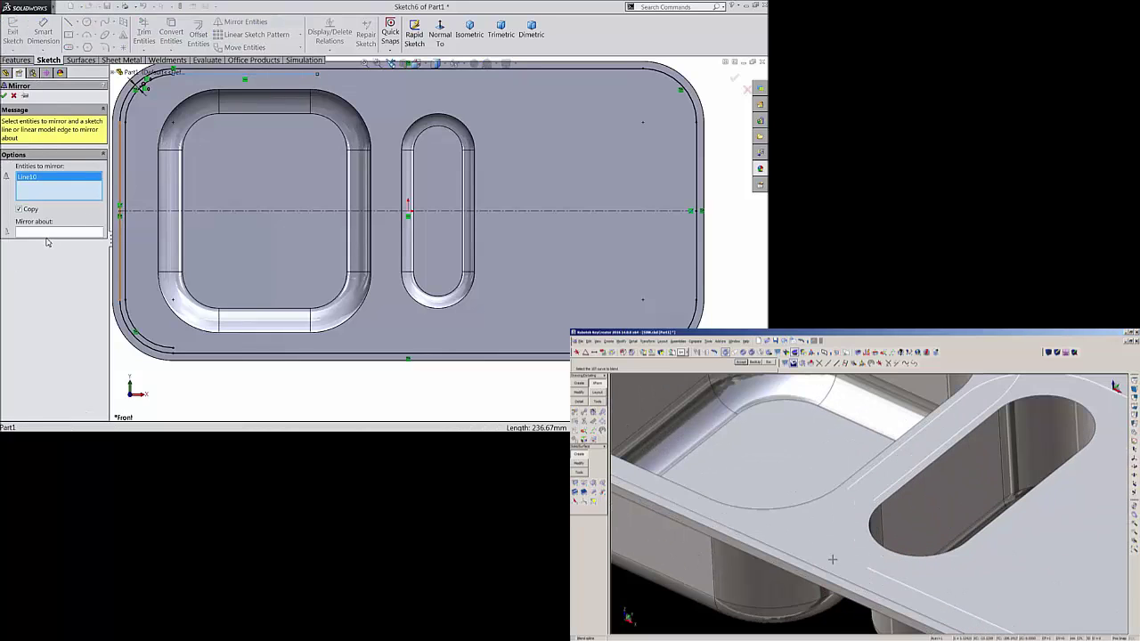
{"action": "left_click", "coordinate": [47, 234]}
{"action": "left_click", "coordinate": [234, 211]}
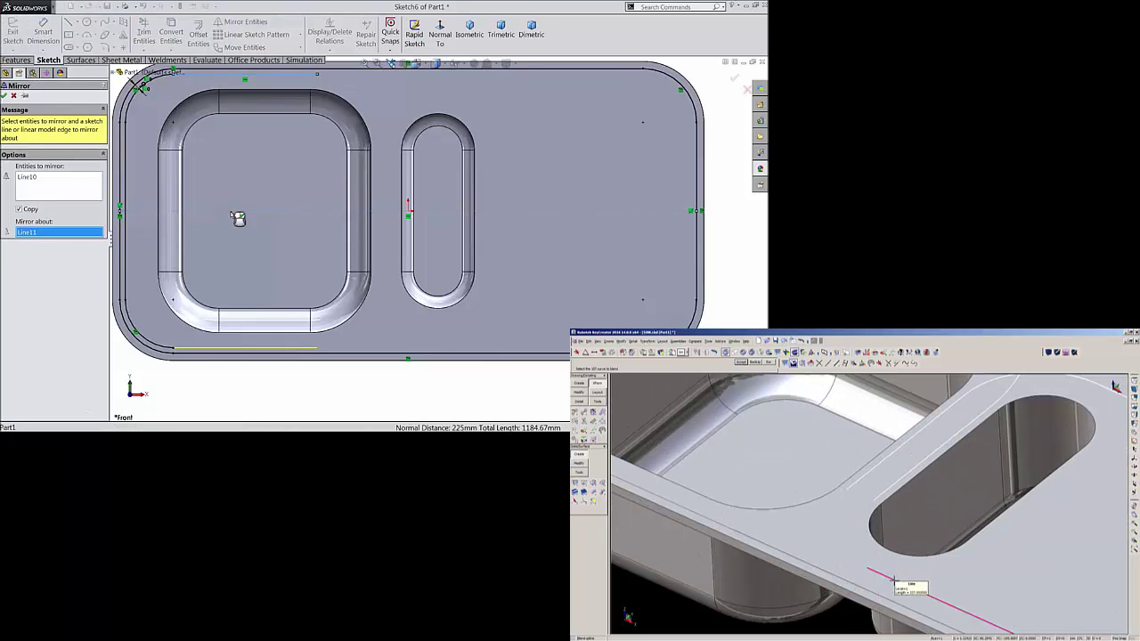
{"action": "left_click", "coordinate": [5, 96]}
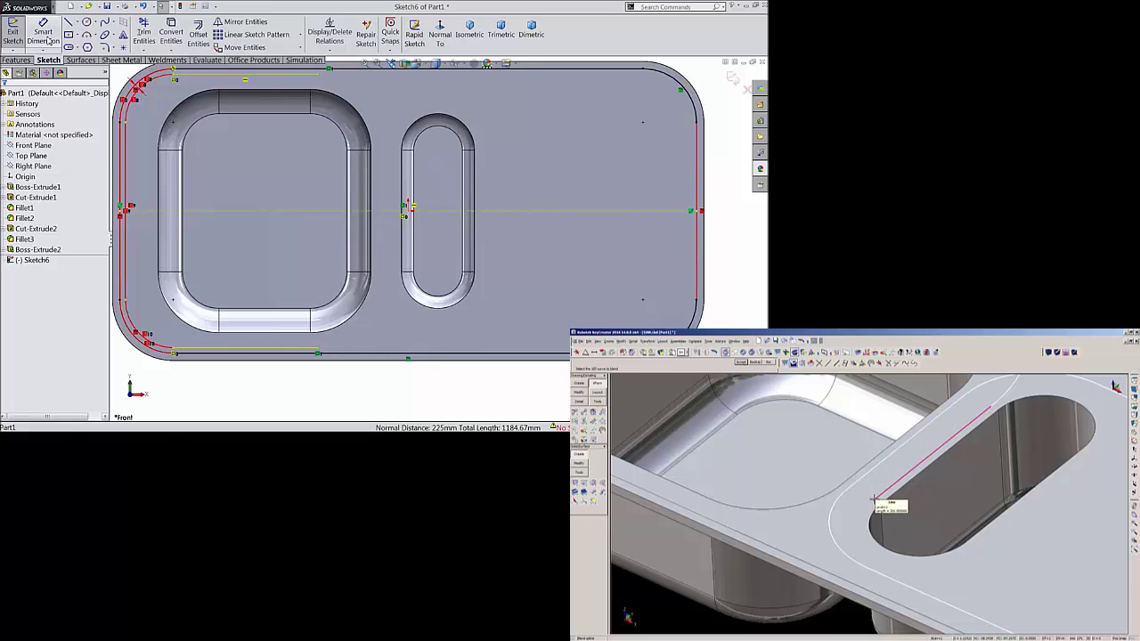
{"action": "left_click", "coordinate": [146, 6]}
{"action": "key", "text": "f"}
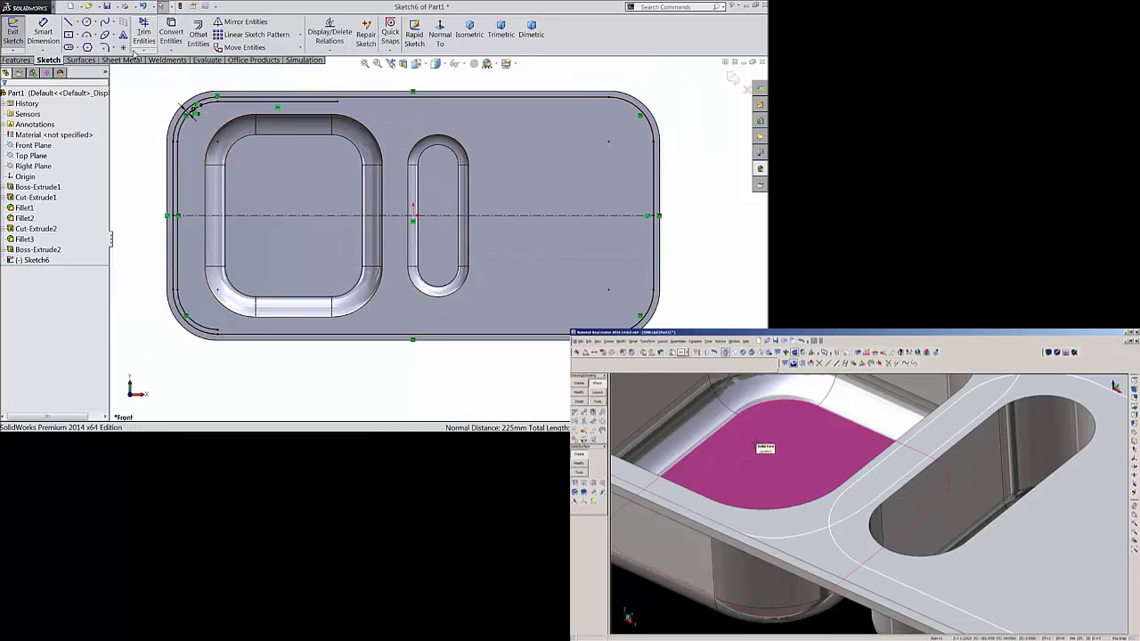
Sketch a horizontal line from the lower end of the offset arc, running below the square basin.
{"action": "left_click", "coordinate": [69, 21]}
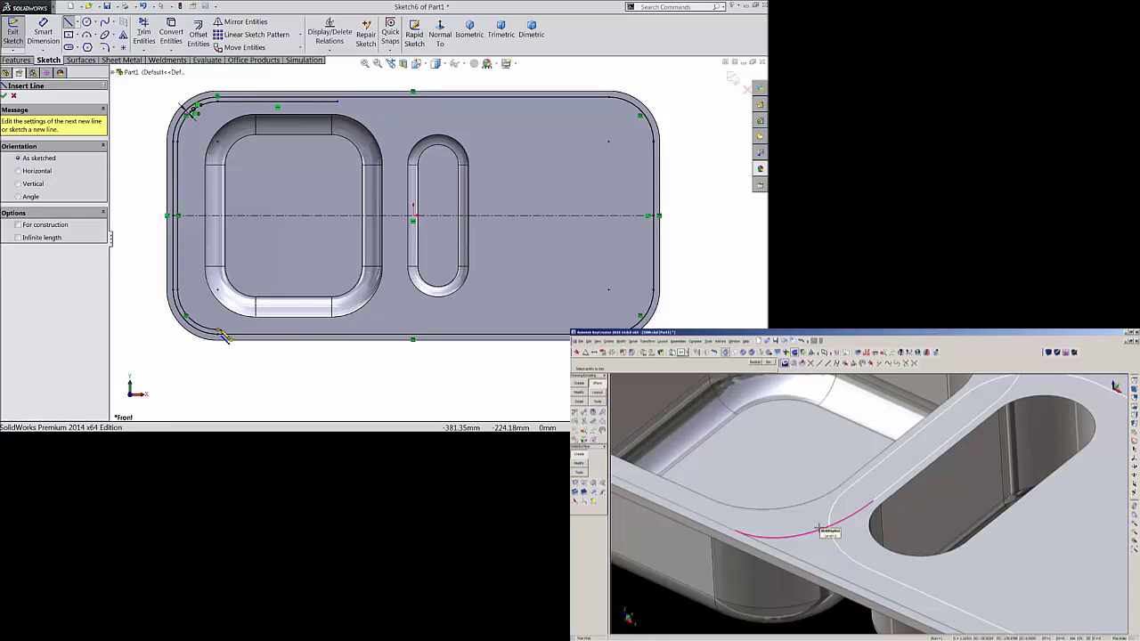
{"action": "left_click", "coordinate": [222, 336]}
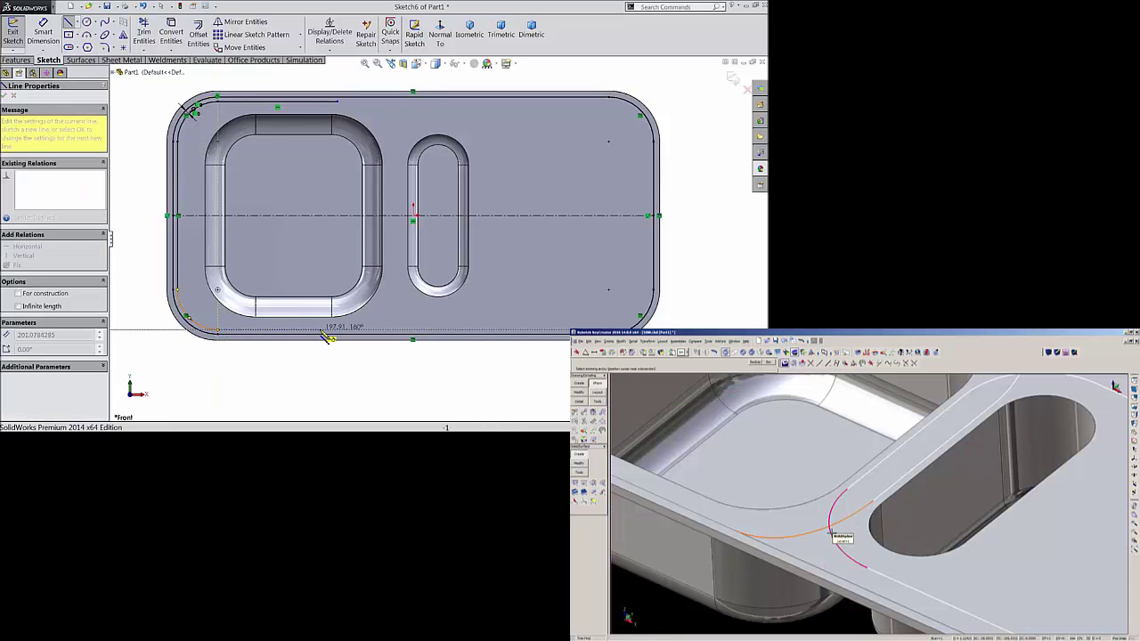
{"action": "right_click", "coordinate": [408, 330]}
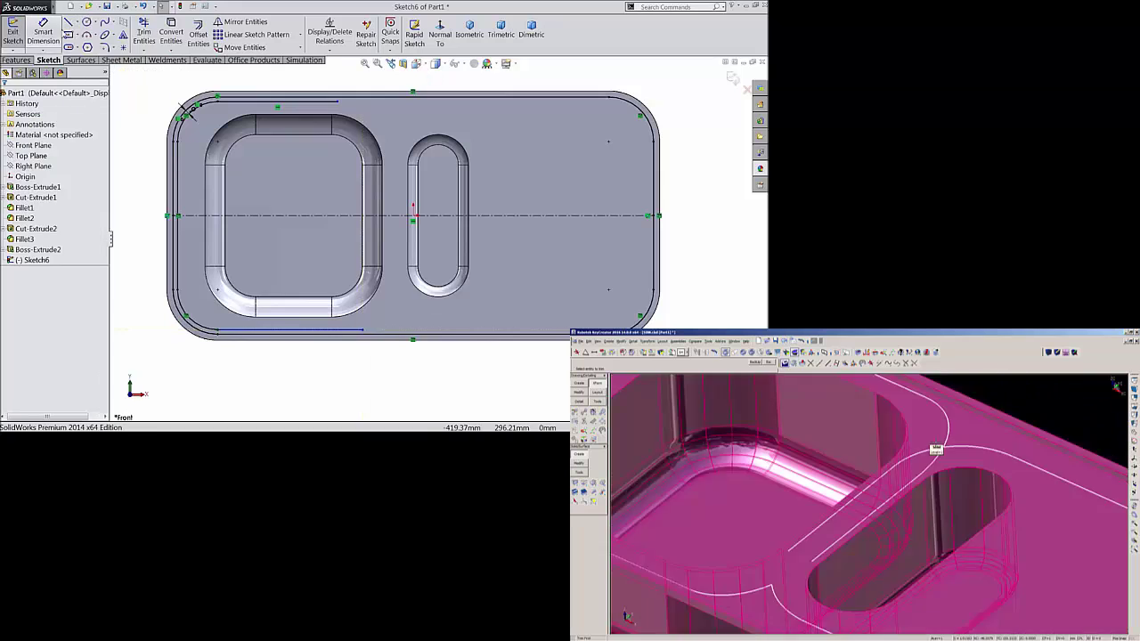
Dimension the horizontal line above the square basin and set its length to 280 mm.
{"action": "left_click", "coordinate": [276, 101]}
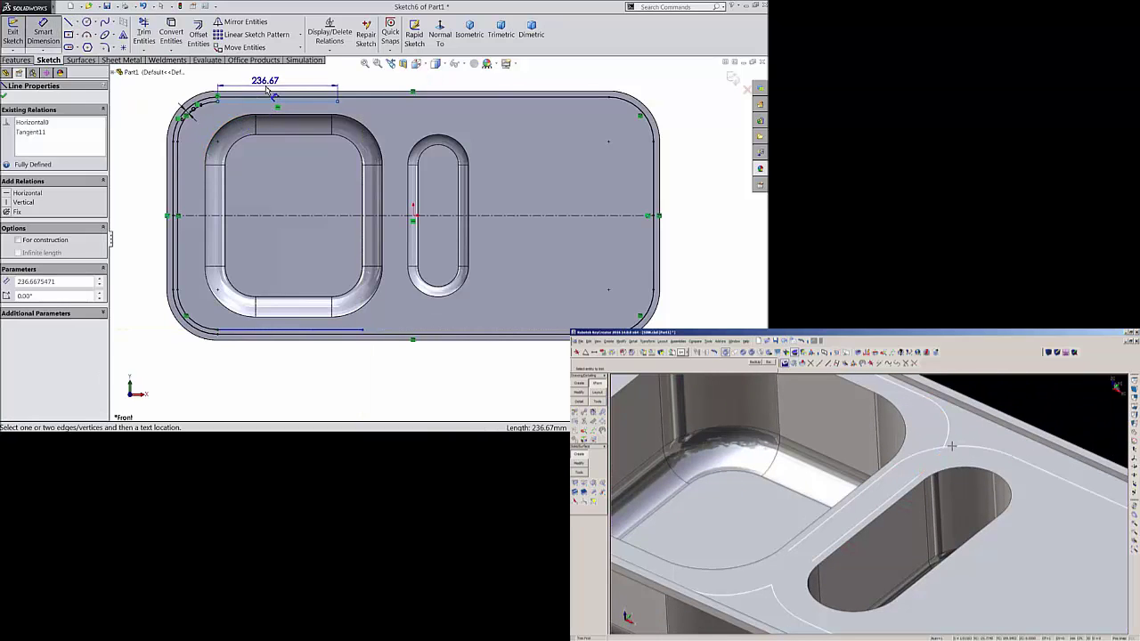
{"action": "left_click", "coordinate": [271, 90]}
{"action": "type", "text": "280"}
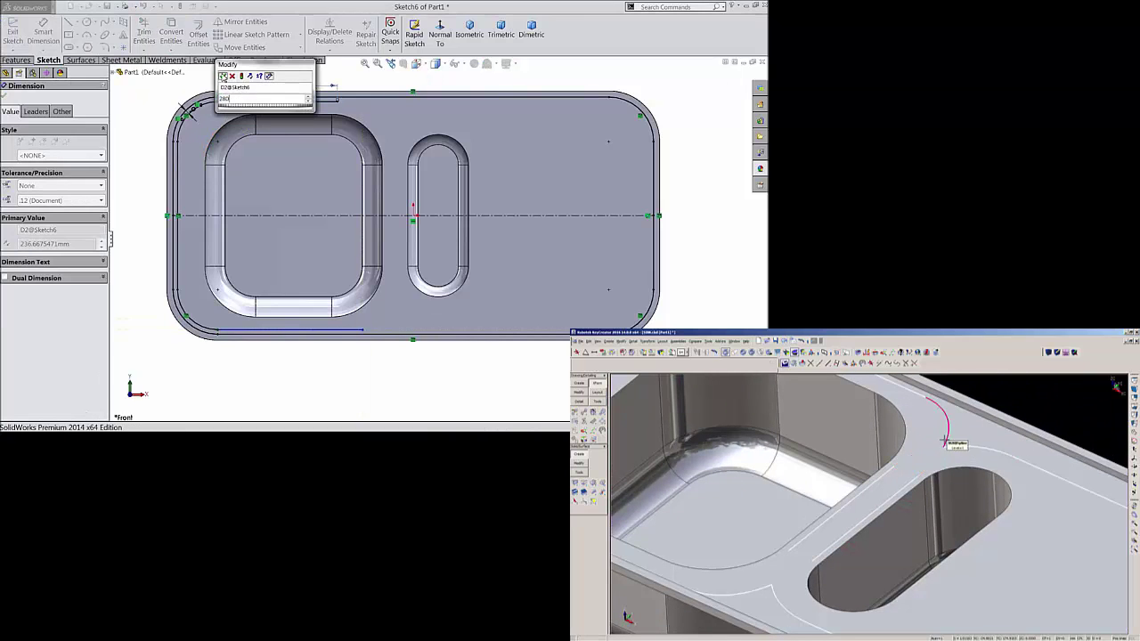
{"action": "key", "text": "Return"}
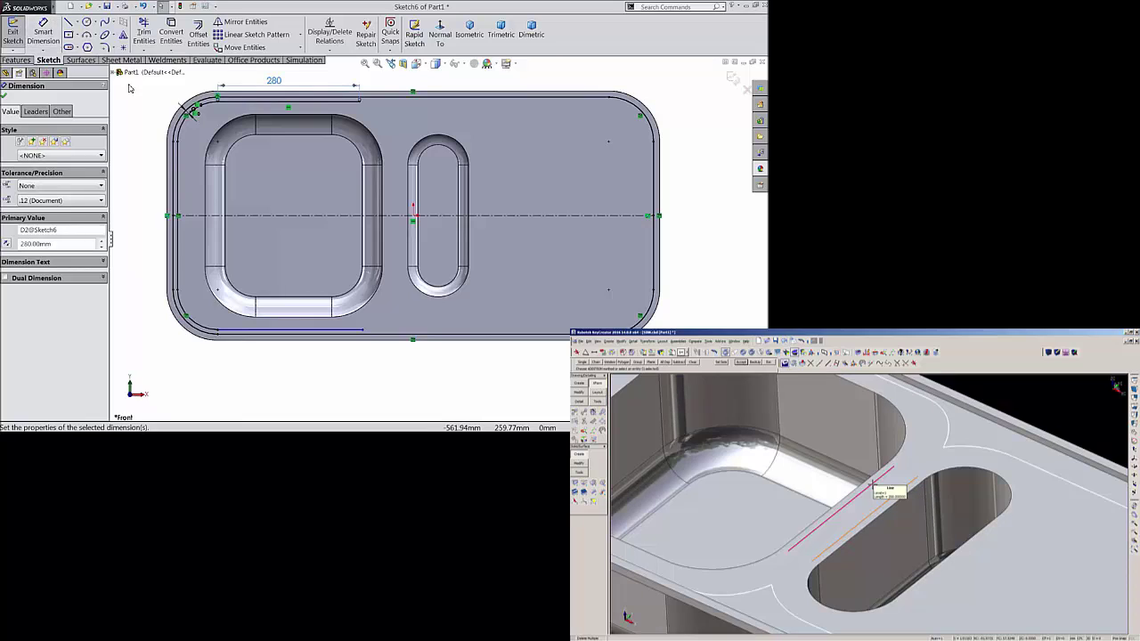
Make the line below the square basin equal in length to the one above it.
{"action": "left_click", "coordinate": [294, 99]}
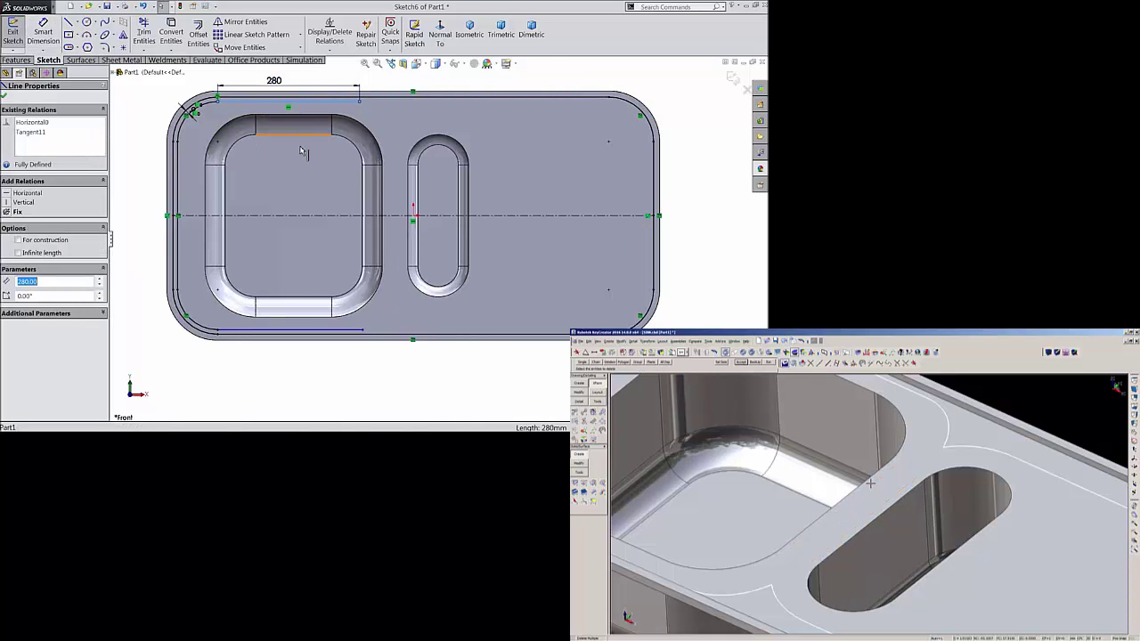
{"action": "left_click", "coordinate": [303, 335], "text": "ctrl"}
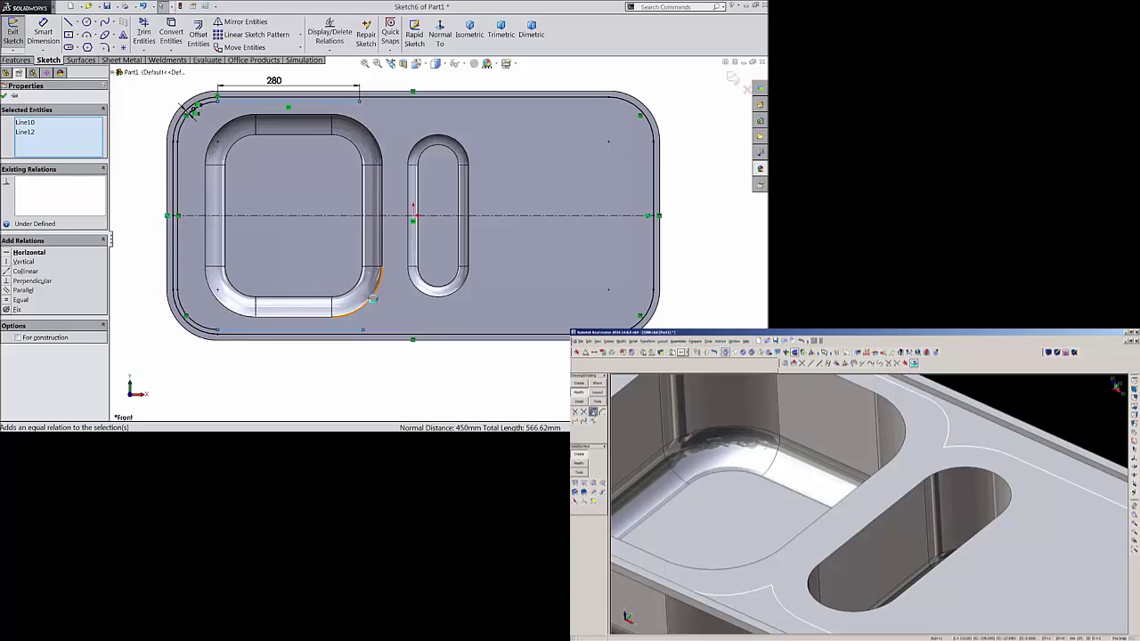
{"action": "left_click", "coordinate": [372, 297]}
{"action": "left_click", "coordinate": [4, 95]}
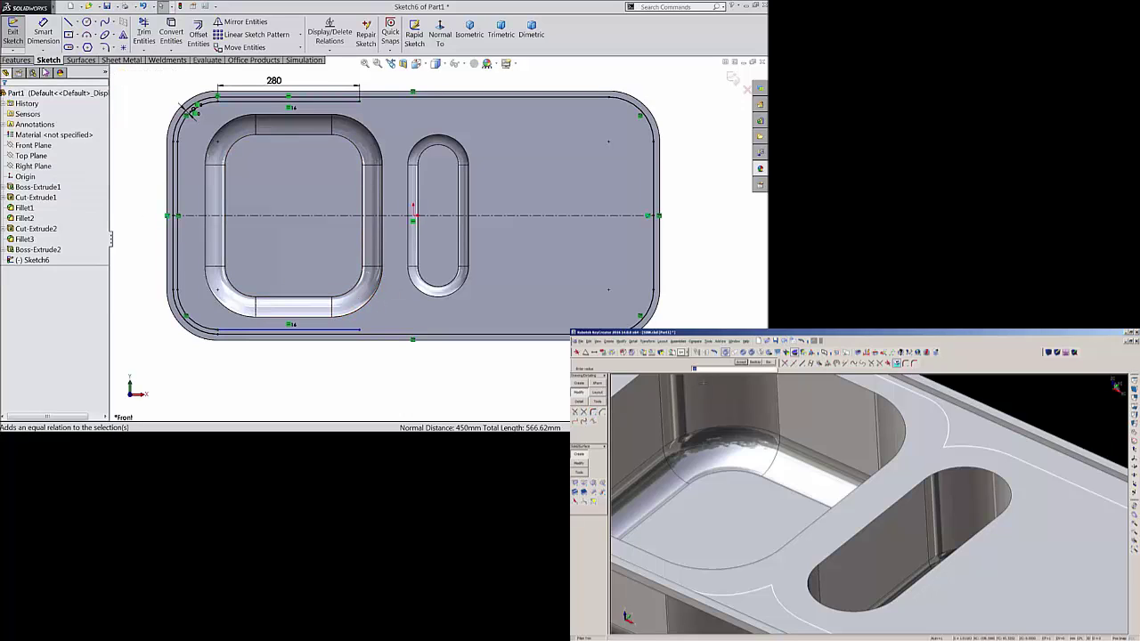
Sketch a spline from the free end of the upper line, dipping between the basins and rising over the narrow basin.
{"action": "left_click", "coordinate": [104, 21]}
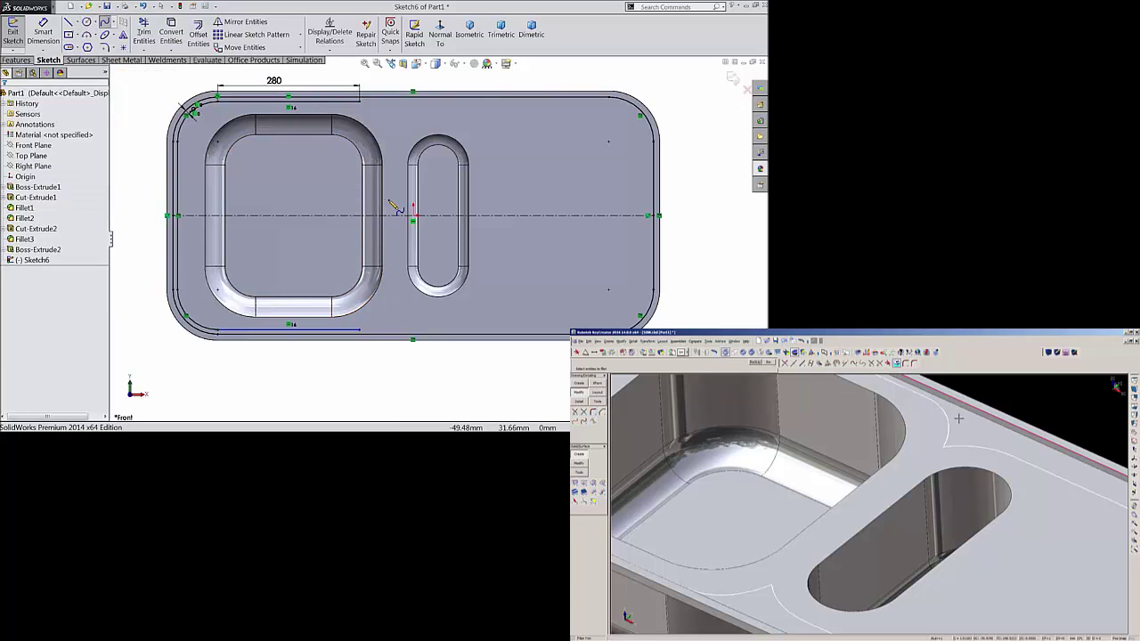
{"action": "scroll", "coordinate": [472, 190], "scroll_direction": "up", "scroll_amount": 5}
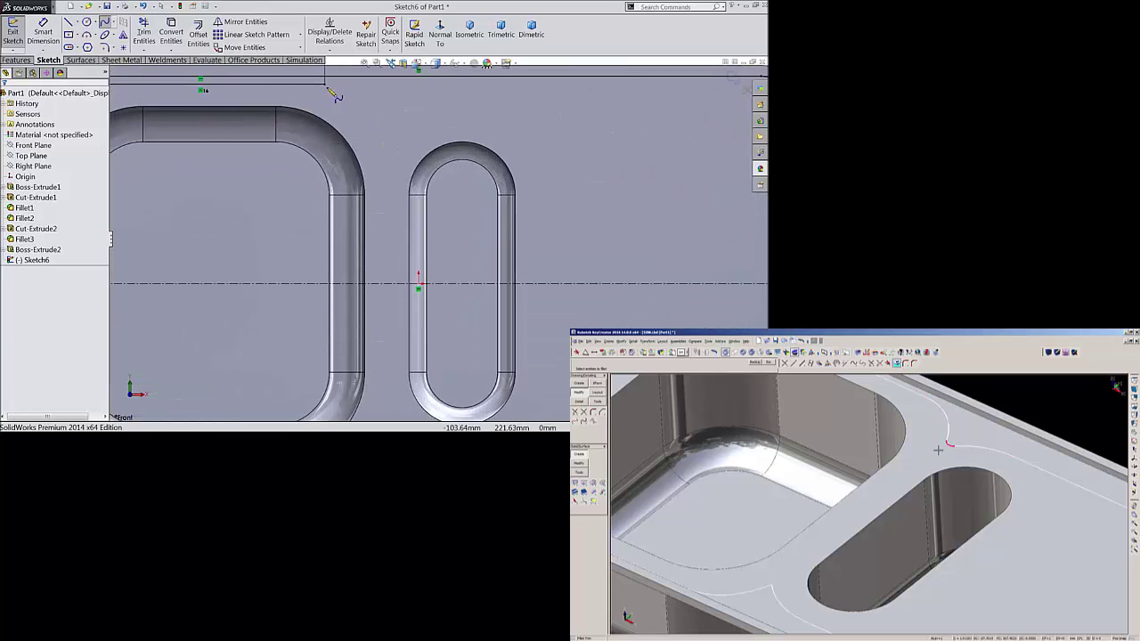
{"action": "left_click", "coordinate": [326, 86]}
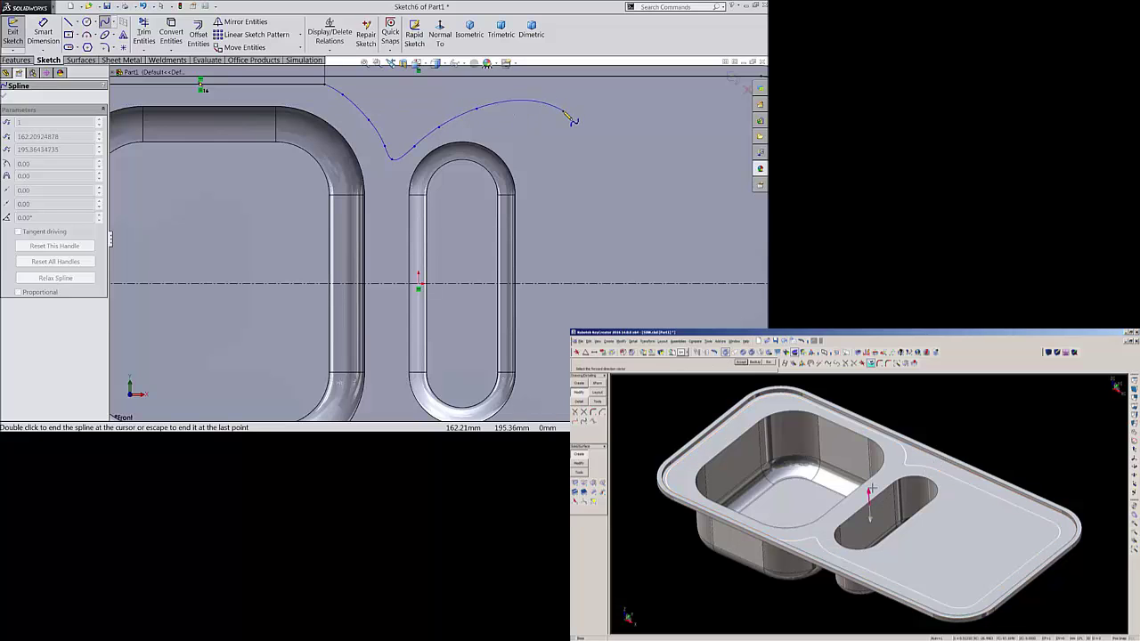
{"action": "right_click", "coordinate": [536, 86]}
{"action": "left_click", "coordinate": [535, 122]}
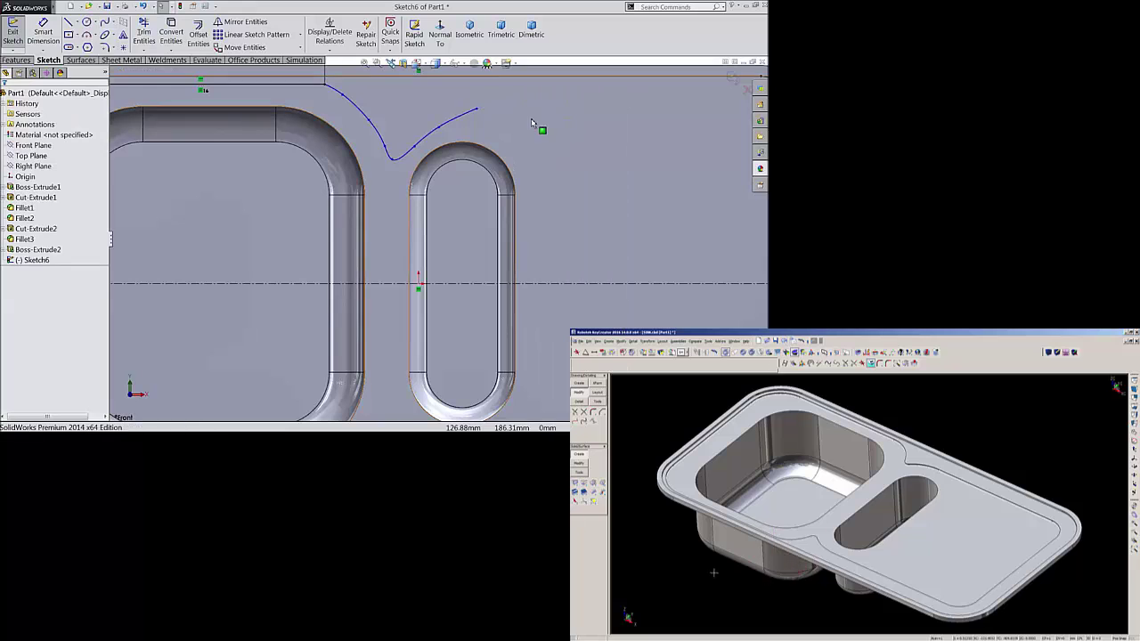
Sketch connected lines from the spline's end: horizontal toward the far rim, vertically down, and about 277 mm horizontally back toward the narrow basin.
{"action": "left_click", "coordinate": [69, 22]}
{"action": "scroll", "coordinate": [312, 145], "scroll_direction": "up", "scroll_amount": 5}
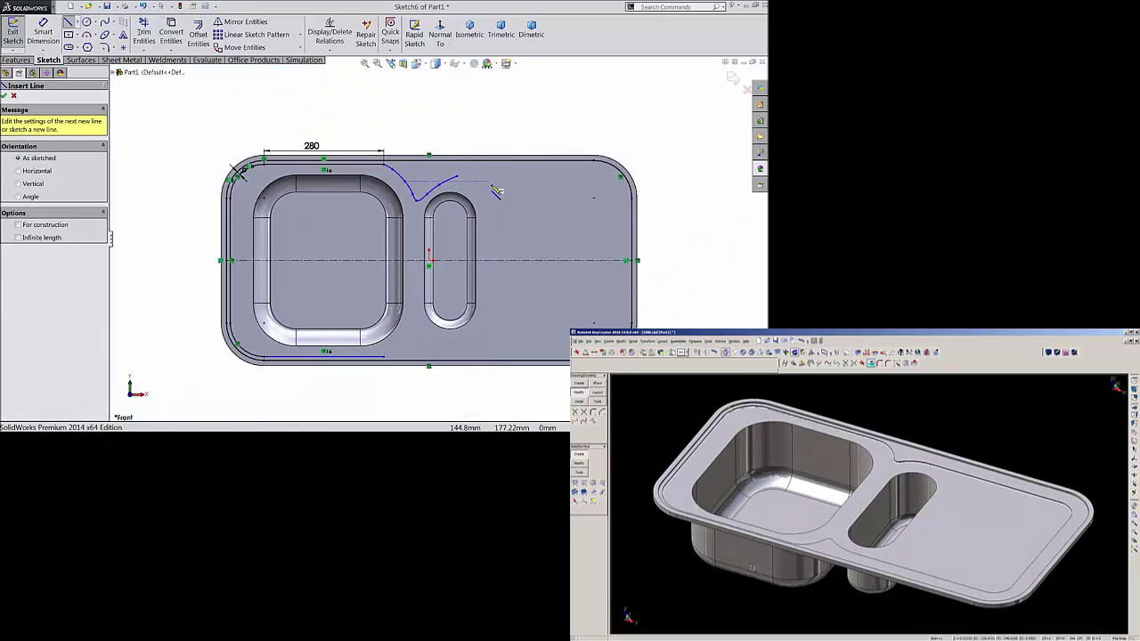
{"action": "scroll", "coordinate": [518, 315], "scroll_direction": "down", "scroll_amount": 2}
{"action": "scroll", "coordinate": [518, 316], "scroll_direction": "down", "scroll_amount": 2}
{"action": "left_click", "coordinate": [393, 85]}
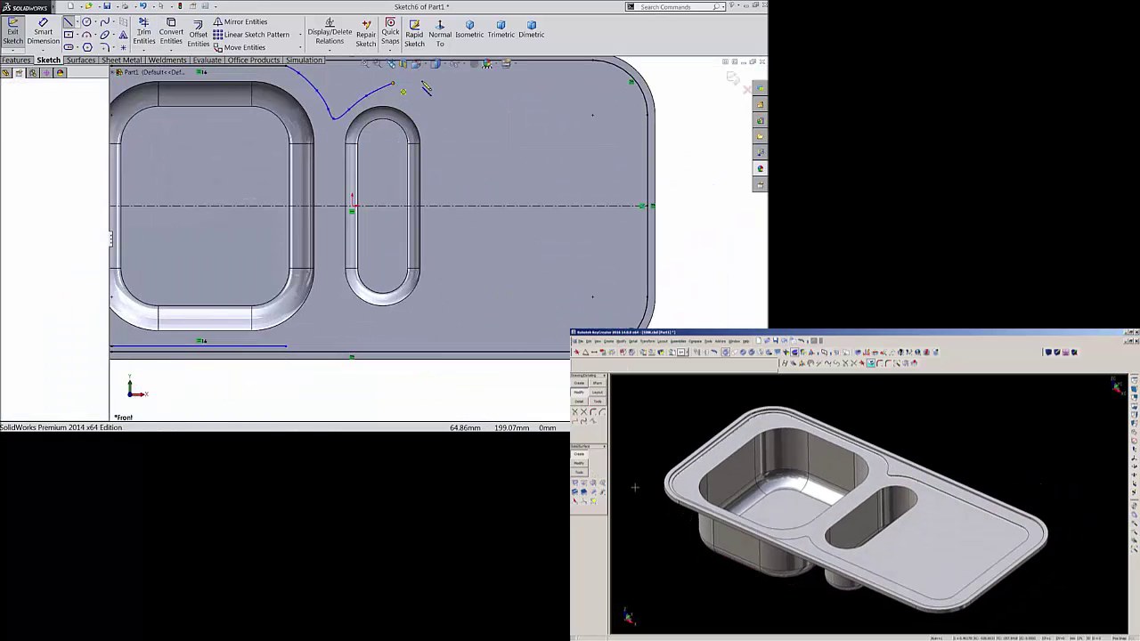
{"action": "left_click", "coordinate": [610, 83]}
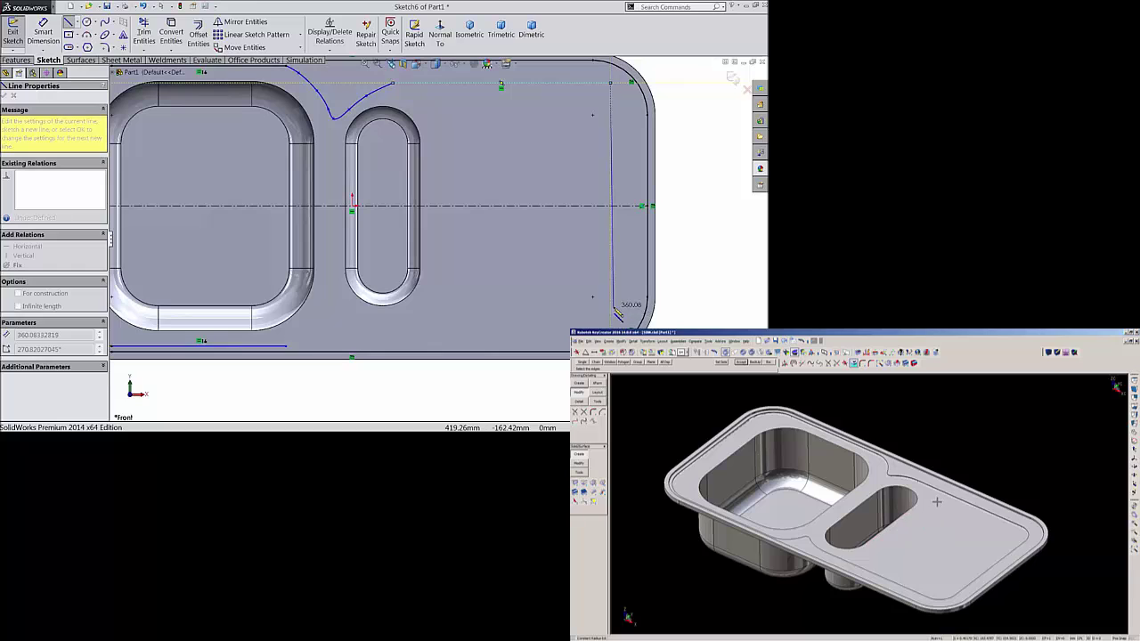
{"action": "left_click", "coordinate": [611, 318]}
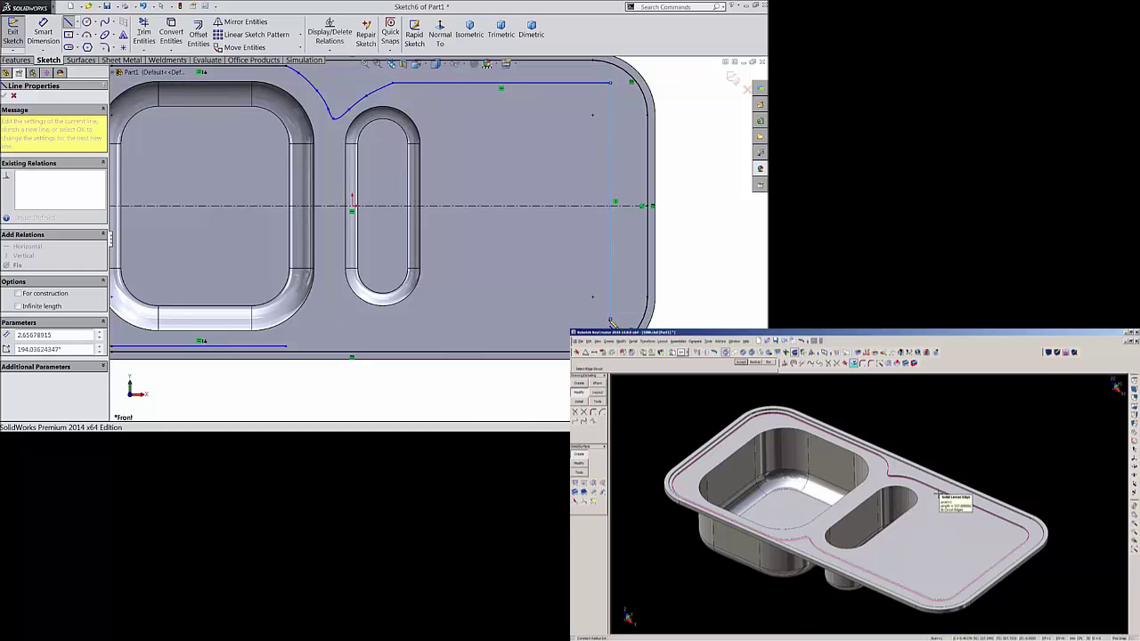
{"action": "left_click", "coordinate": [438, 321]}
{"action": "right_click", "coordinate": [440, 320]}
{"action": "left_click", "coordinate": [466, 91]}
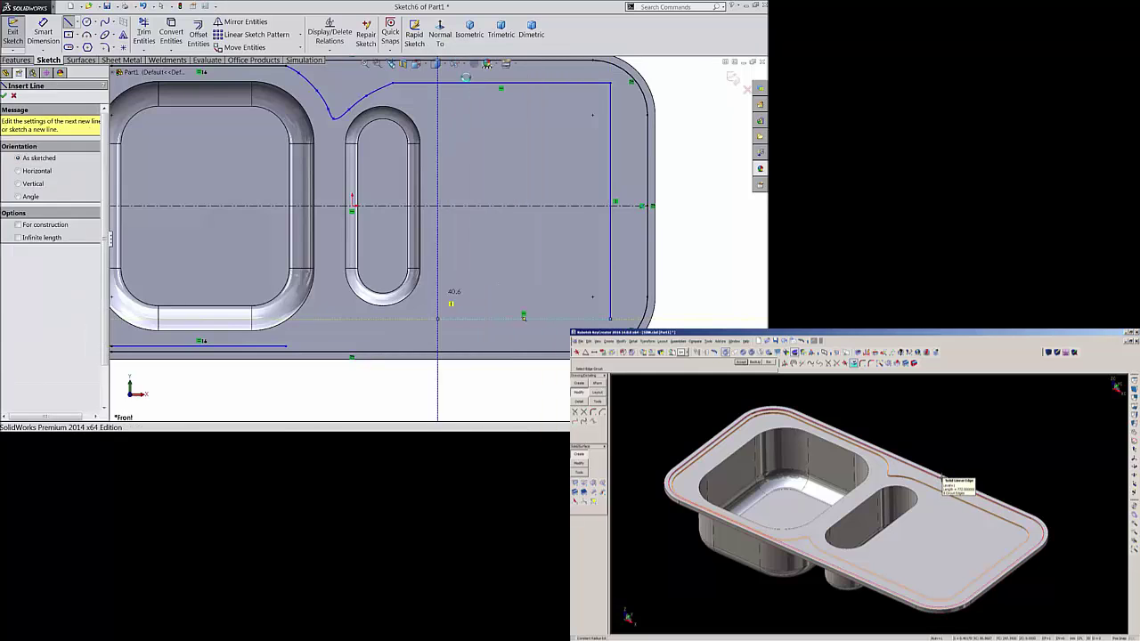
{"action": "key", "text": "Escape"}
Try to mirror the spline about the horizontal centerline, and undo it.
{"action": "scroll", "coordinate": [352, 163], "scroll_direction": "up", "scroll_amount": 1}
{"action": "key", "text": "f"}
{"action": "left_click", "coordinate": [240, 21]}
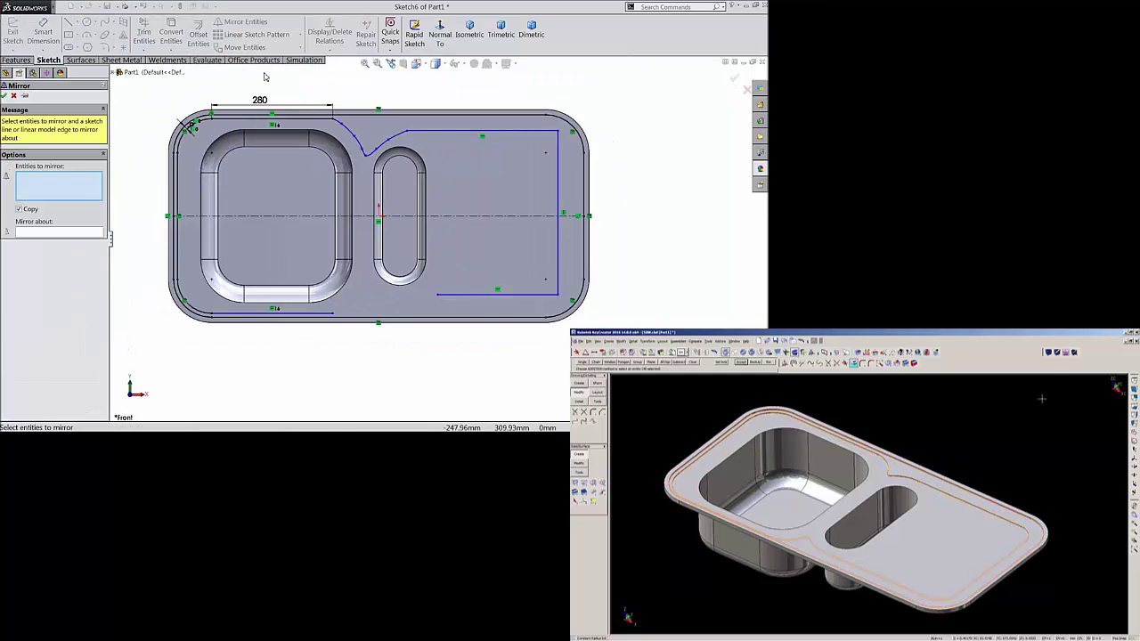
{"action": "scroll", "coordinate": [386, 158], "scroll_direction": "down", "scroll_amount": 2}
{"action": "left_click", "coordinate": [374, 143]}
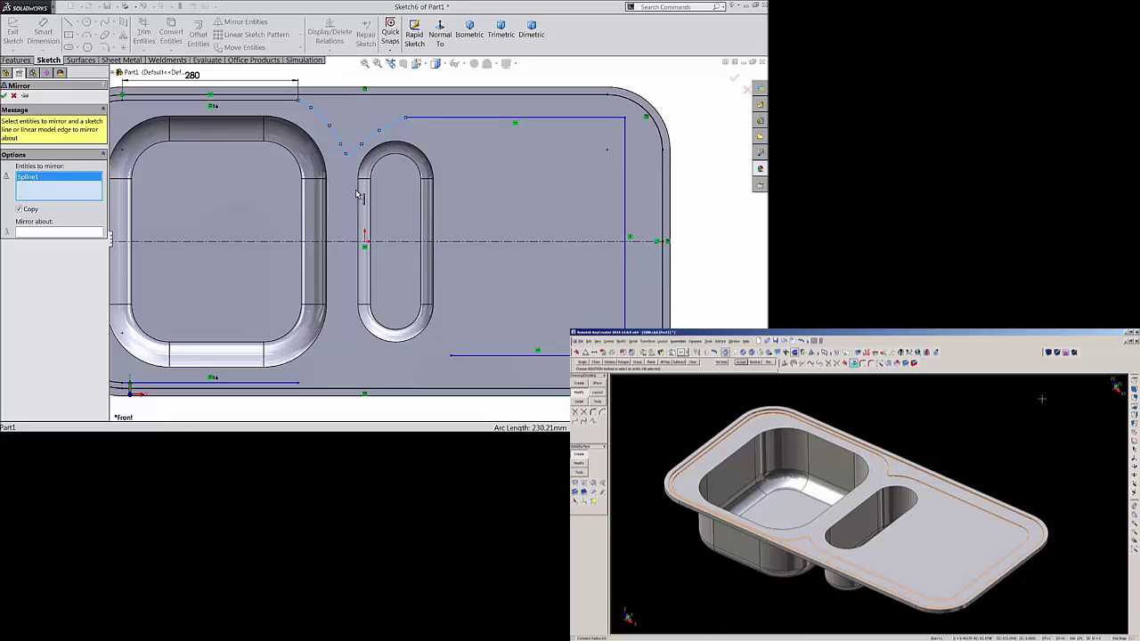
{"action": "left_click", "coordinate": [48, 234]}
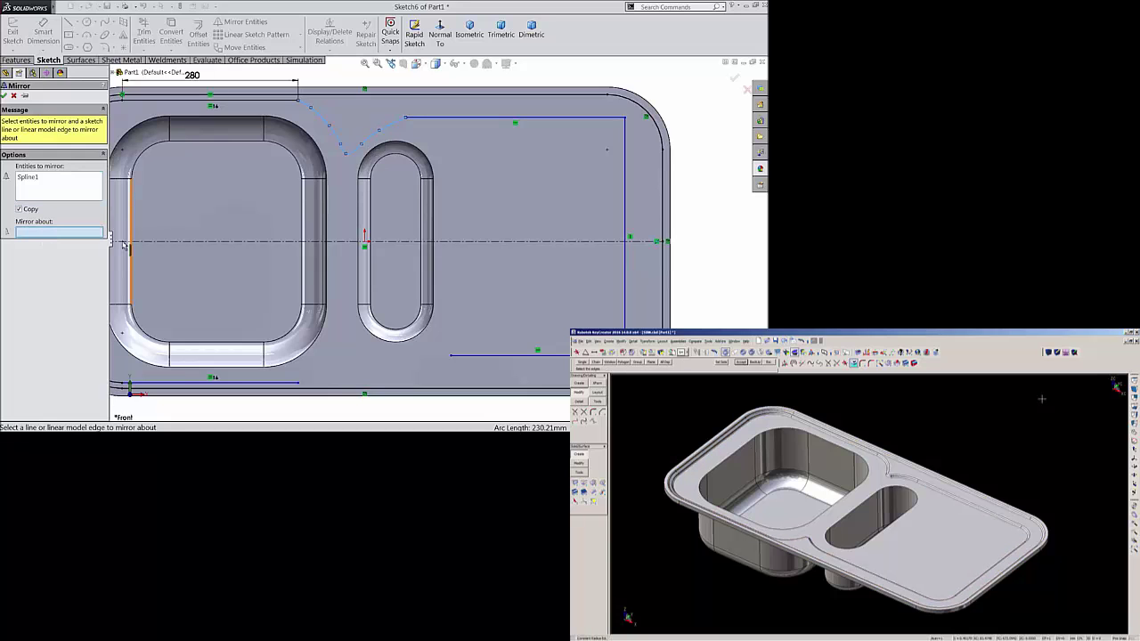
{"action": "left_click", "coordinate": [266, 242]}
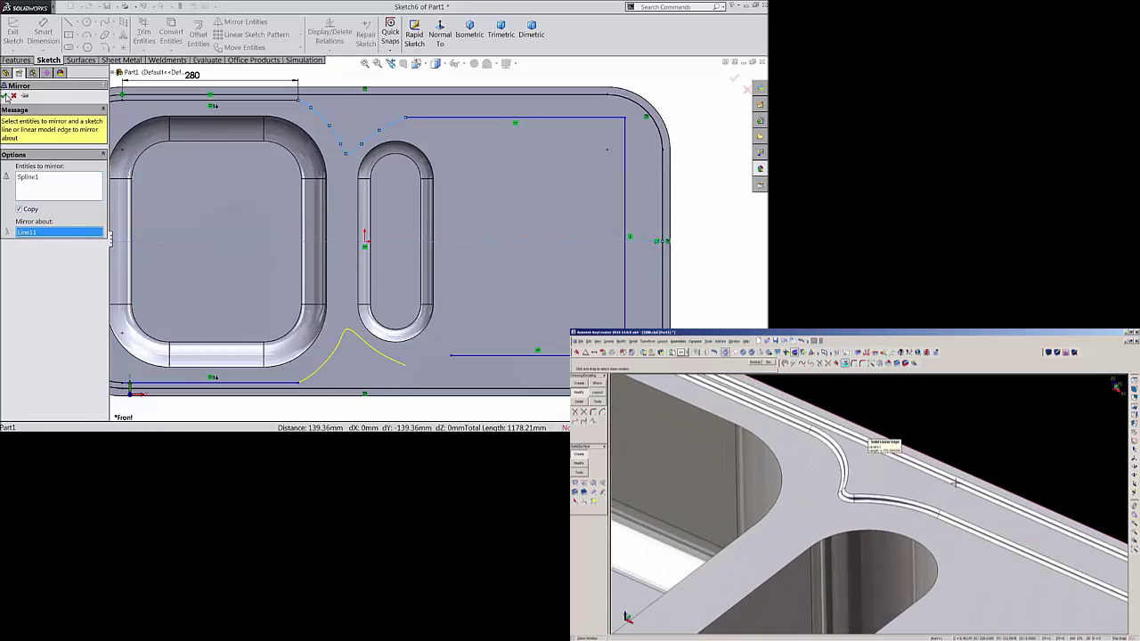
{"action": "left_click", "coordinate": [6, 95]}
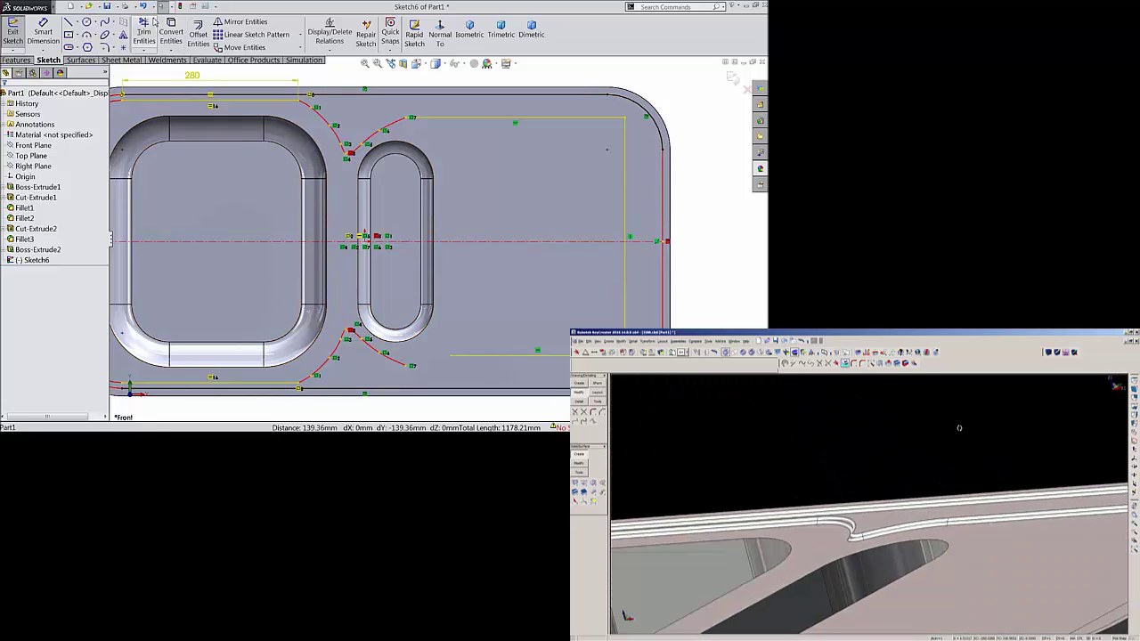
{"action": "left_click", "coordinate": [143, 7]}
Delete the lower horizontal line of the drainboard outline.
{"action": "scroll", "coordinate": [442, 201], "scroll_direction": "up", "scroll_amount": 1}
{"action": "scroll", "coordinate": [442, 201], "scroll_direction": "up", "scroll_amount": 1}
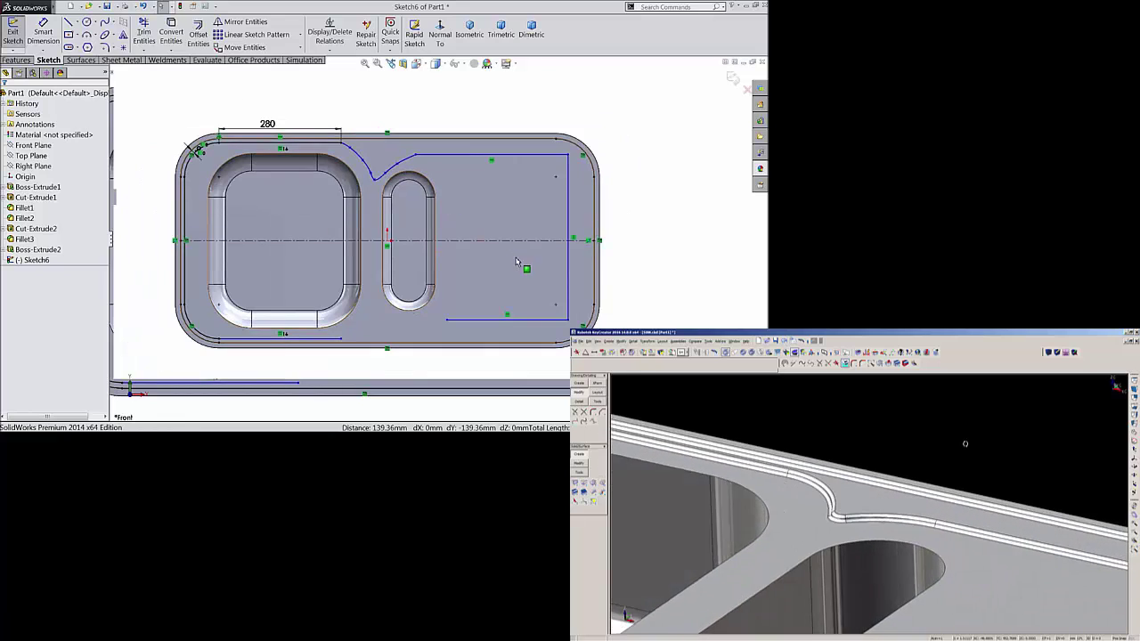
{"action": "left_click", "coordinate": [522, 319]}
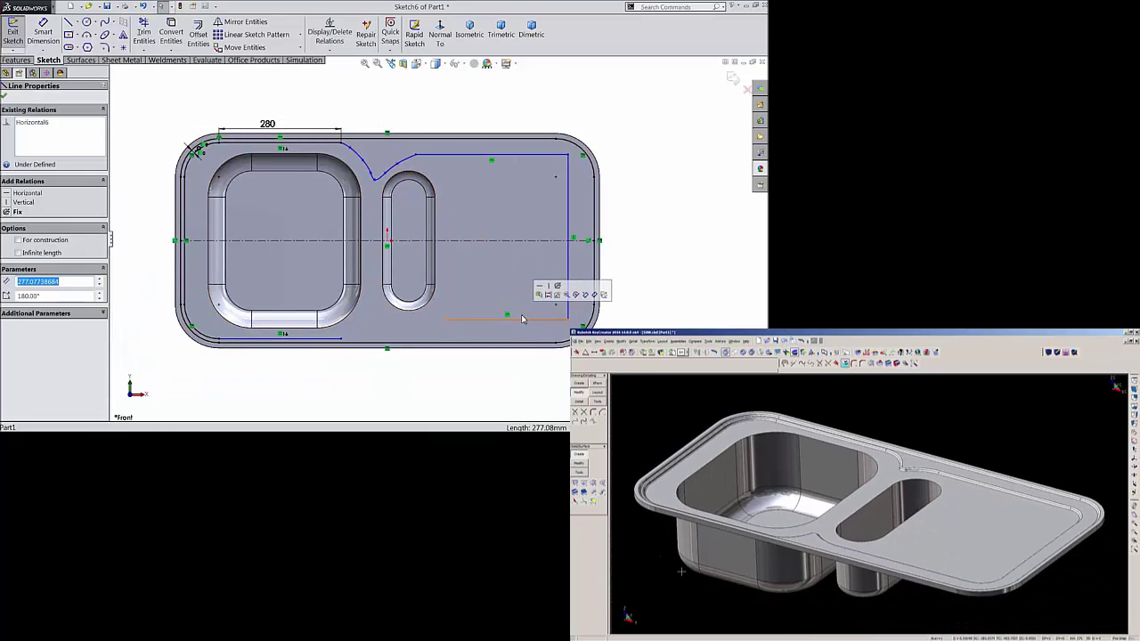
{"action": "key", "text": "Delete"}
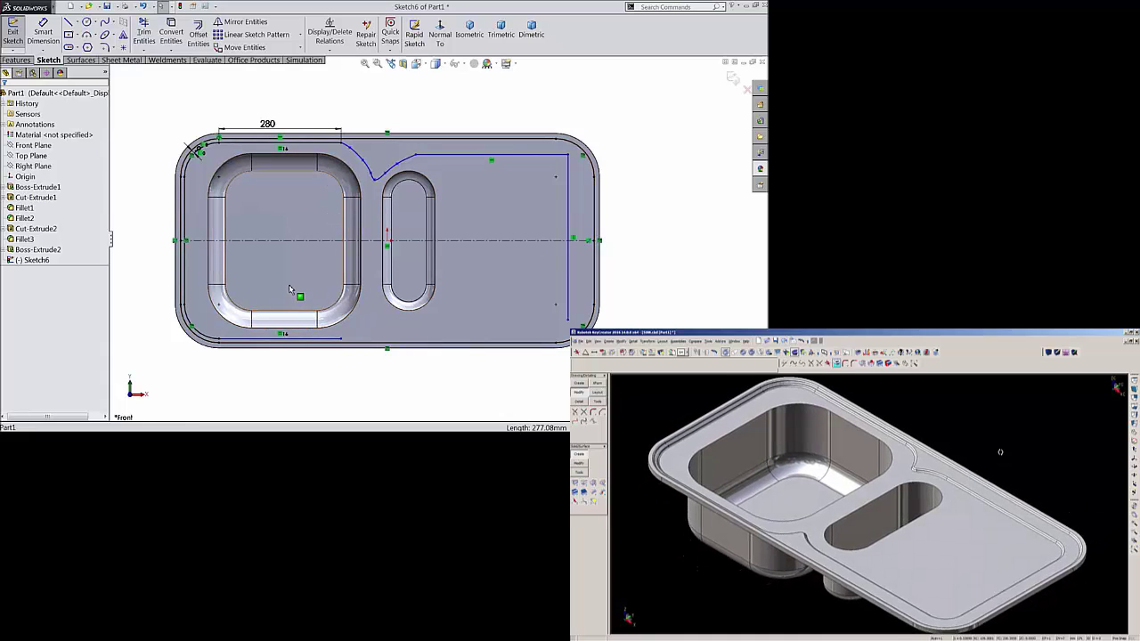
Add a driven length dimension to the horizontal line below the square basin.
{"action": "left_click", "coordinate": [43, 34]}
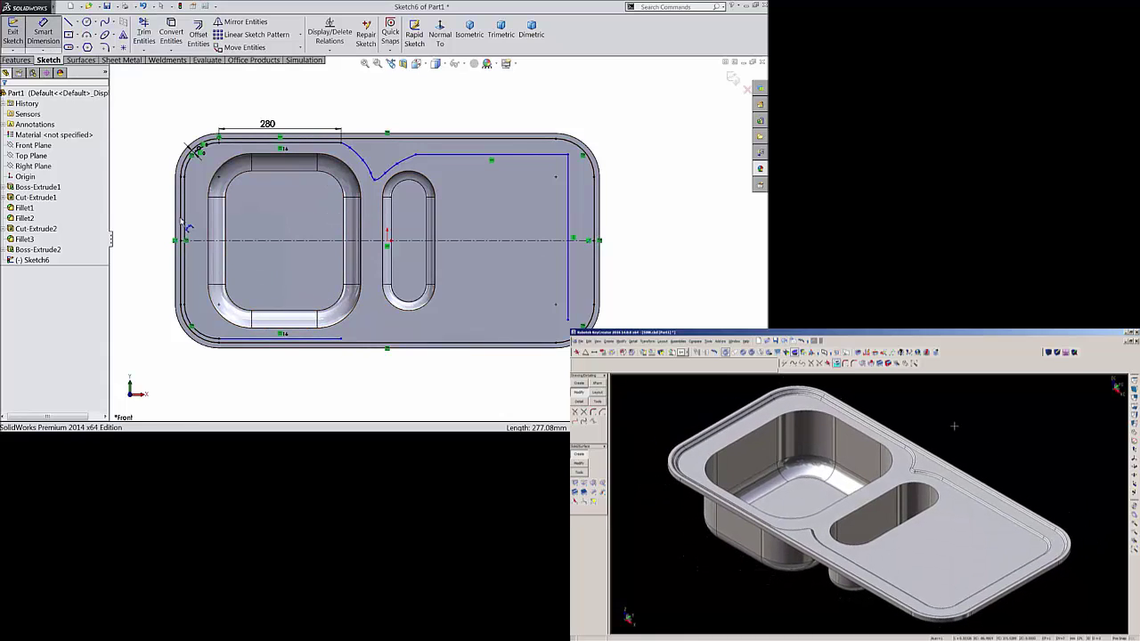
{"action": "left_click", "coordinate": [294, 344]}
{"action": "left_click", "coordinate": [285, 367]}
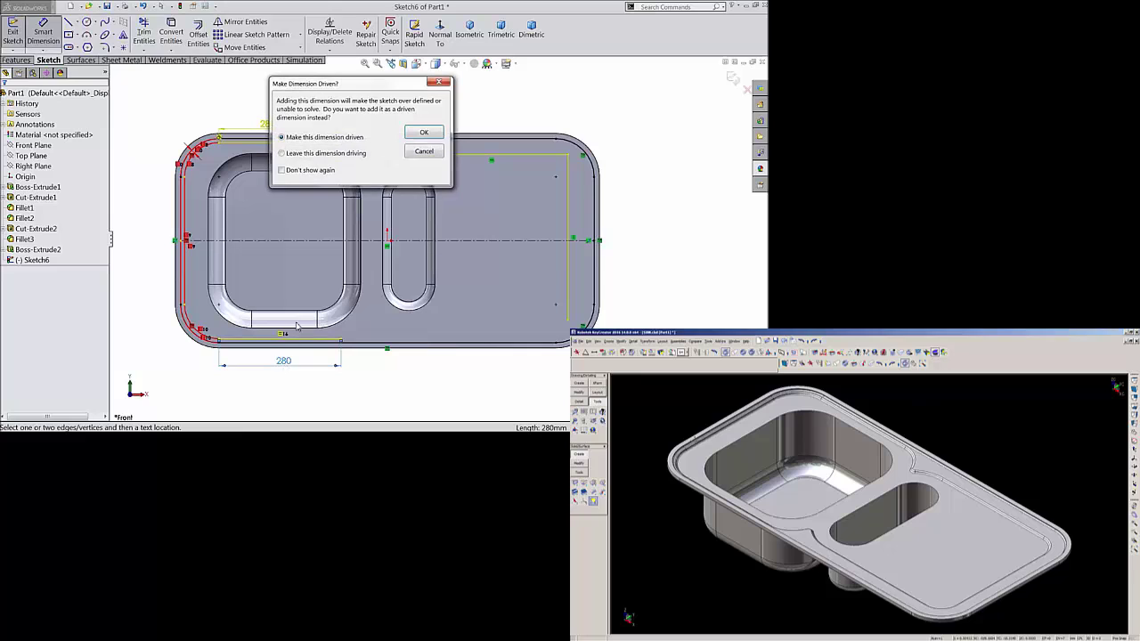
{"action": "left_click", "coordinate": [422, 134]}
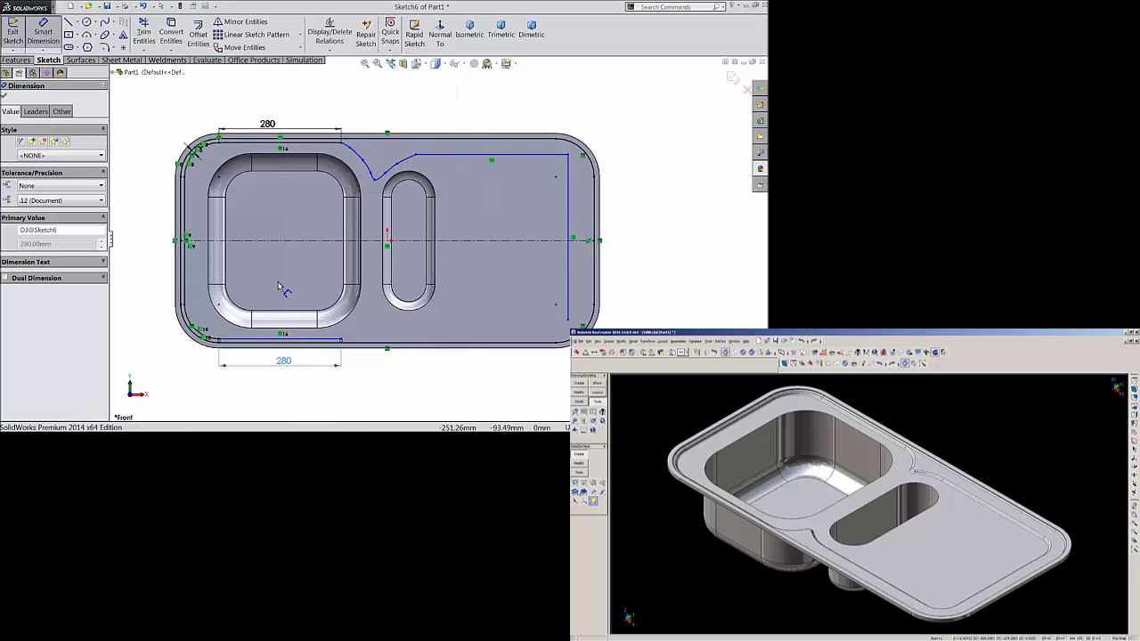
{"action": "scroll", "coordinate": [269, 255], "scroll_direction": "down", "scroll_amount": 2}
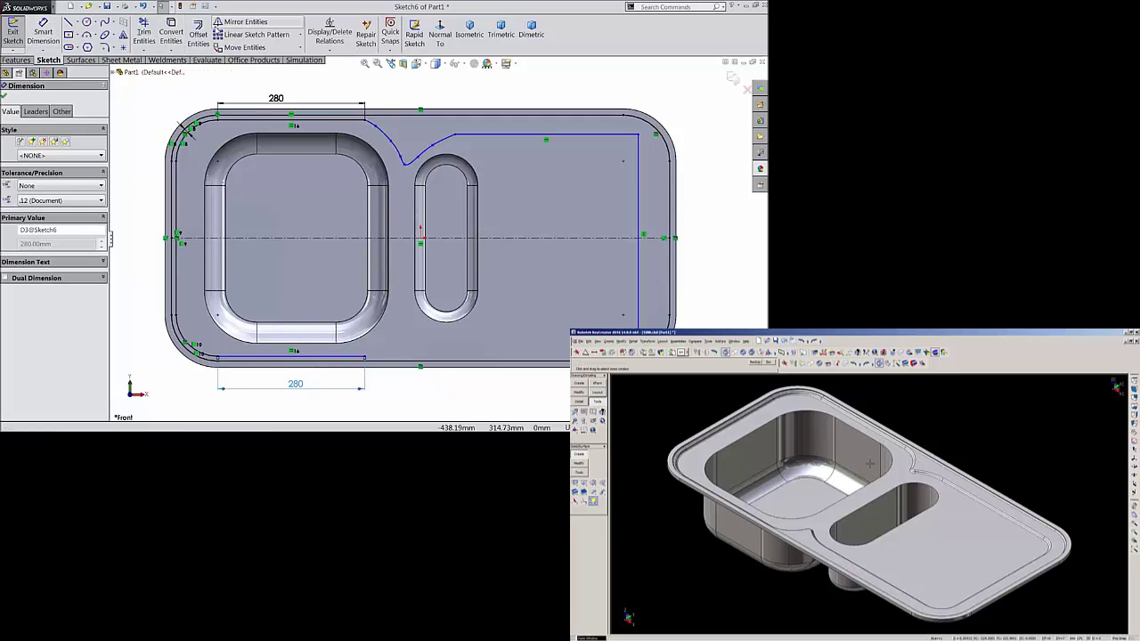
Try to mirror the spline about the horizontal centerline.
{"action": "left_click", "coordinate": [226, 27]}
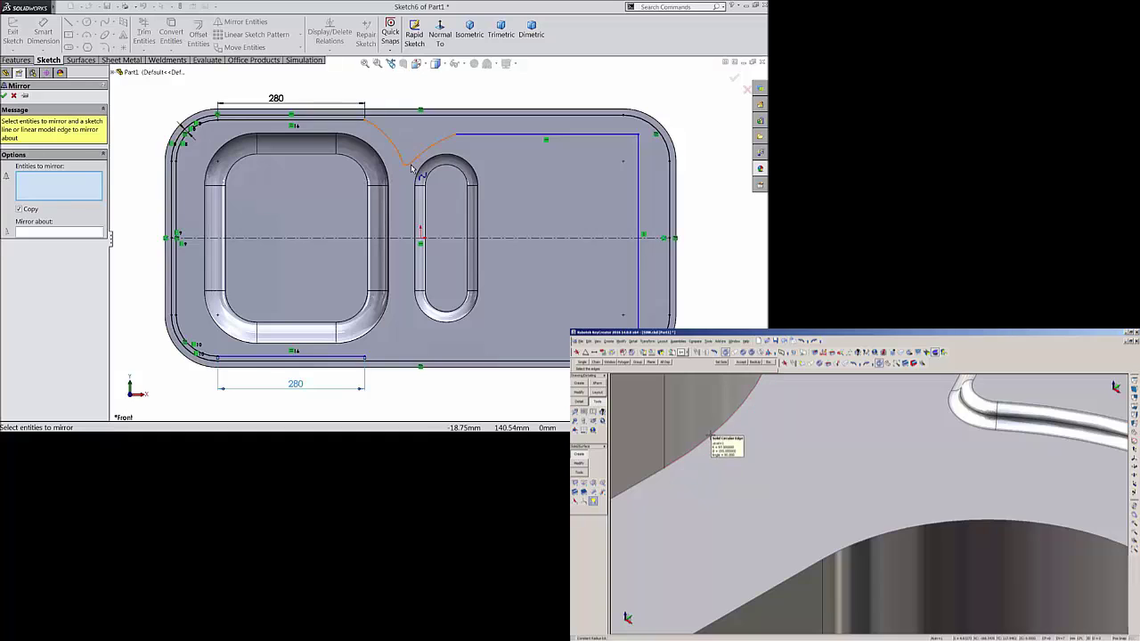
{"action": "left_click", "coordinate": [53, 233]}
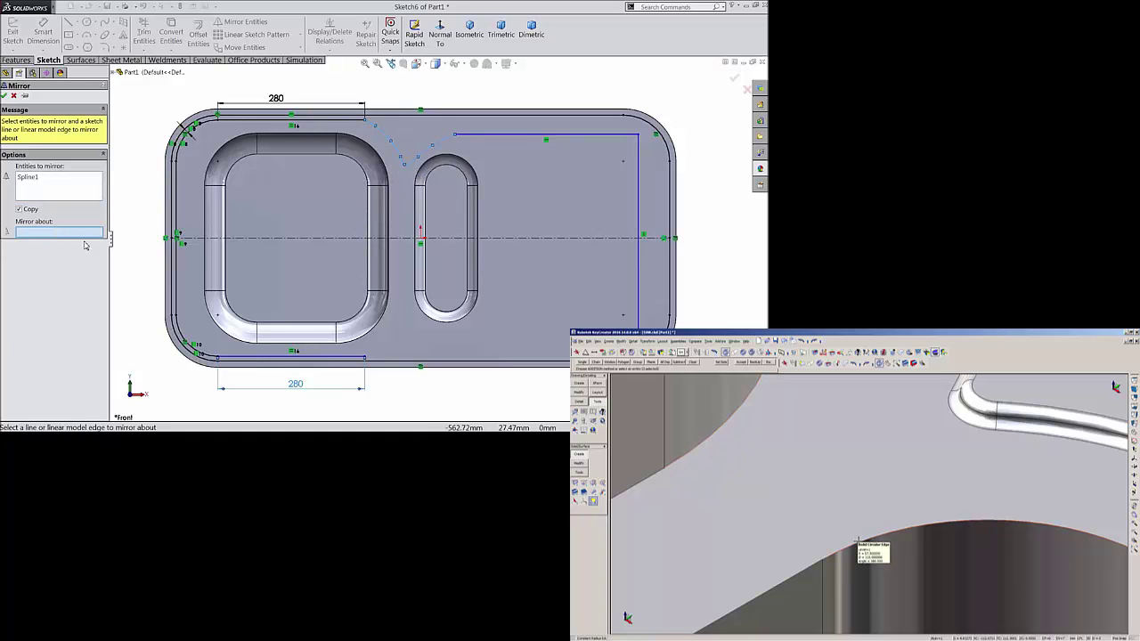
{"action": "left_click", "coordinate": [325, 240]}
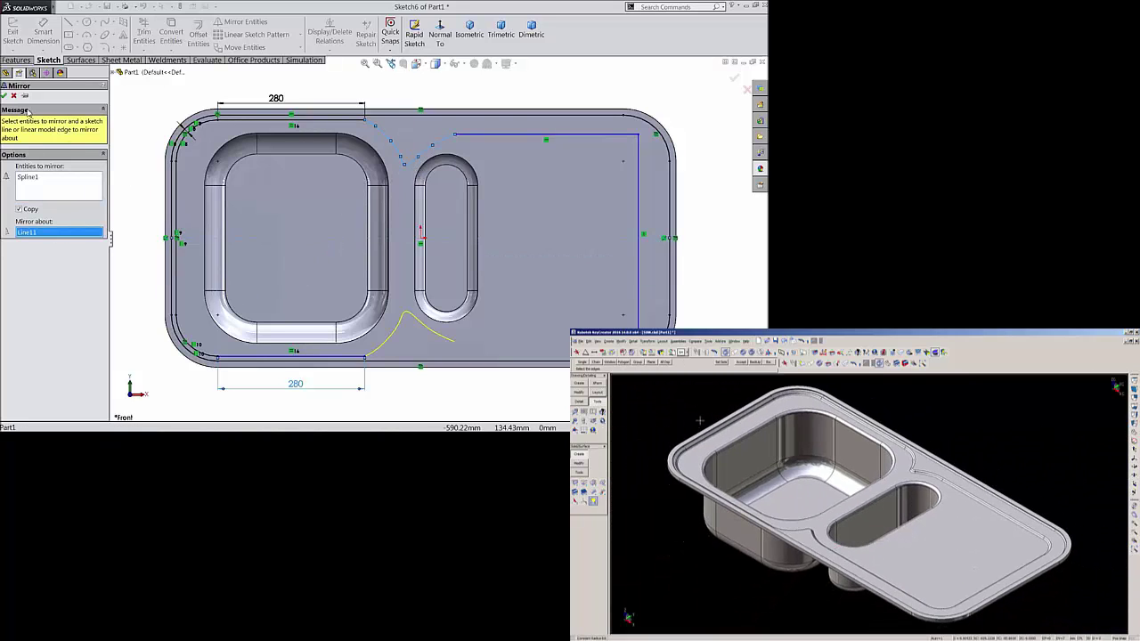
{"action": "left_click", "coordinate": [4, 96]}
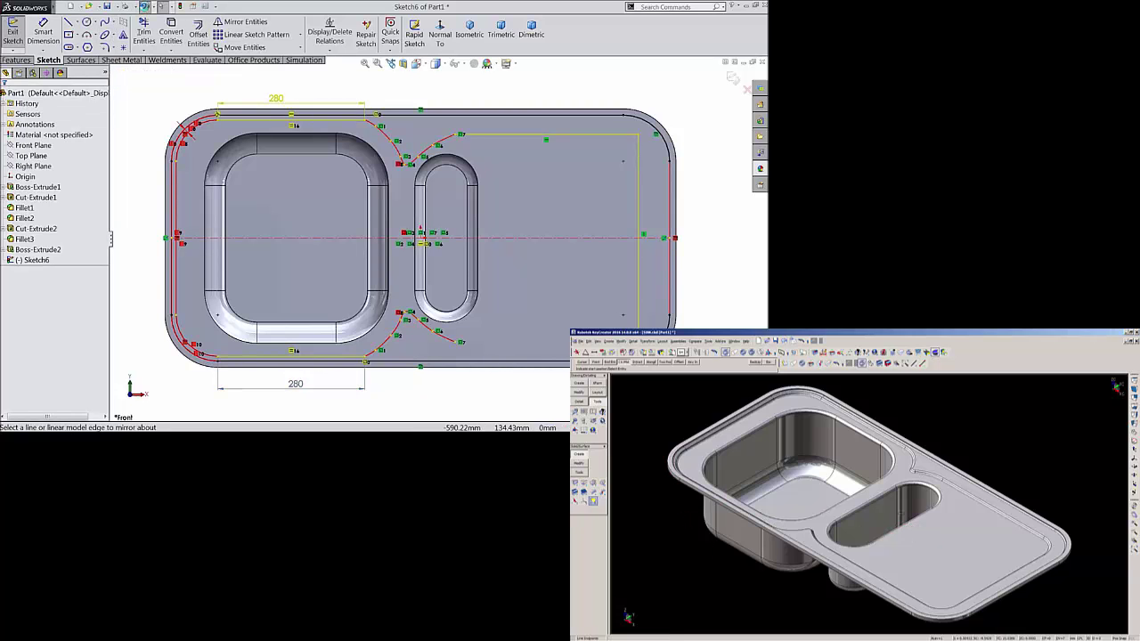
Delete the offset dimension between the two contour arcs at the upper corner beside the square basin.
{"action": "scroll", "coordinate": [203, 154], "scroll_direction": "down", "scroll_amount": 3}
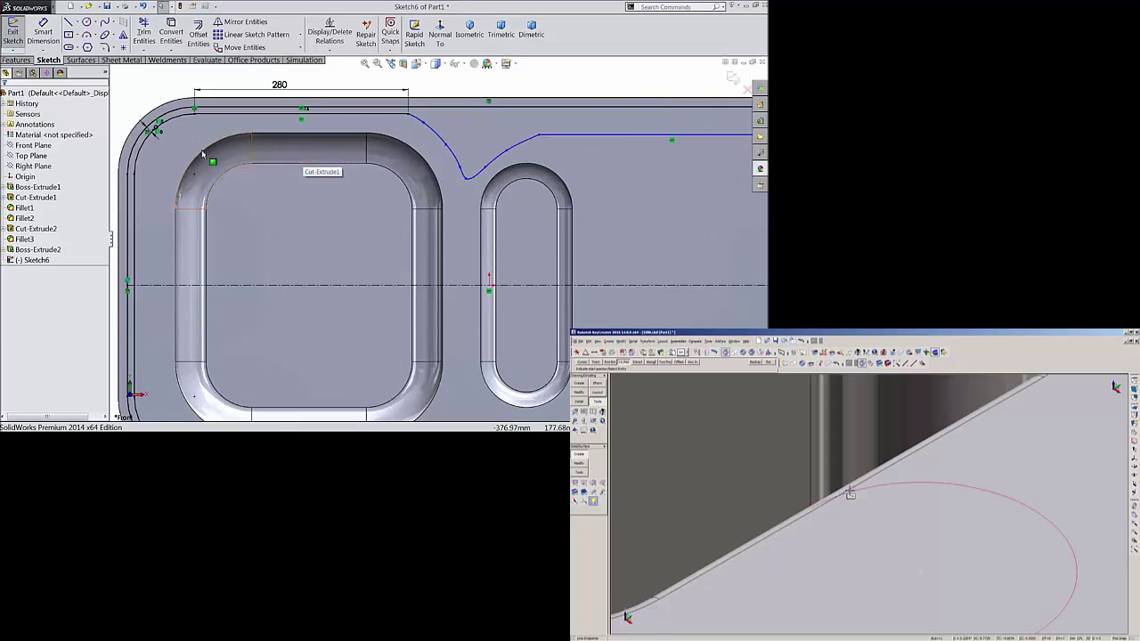
{"action": "scroll", "coordinate": [205, 154], "scroll_direction": "down", "scroll_amount": 3}
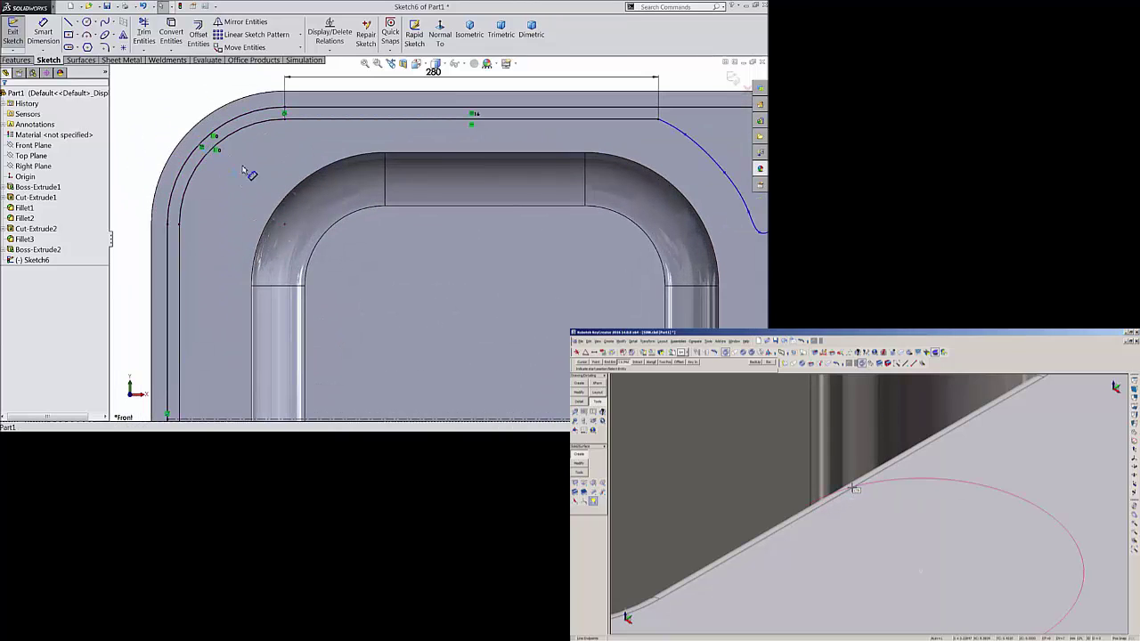
{"action": "left_click", "coordinate": [216, 150]}
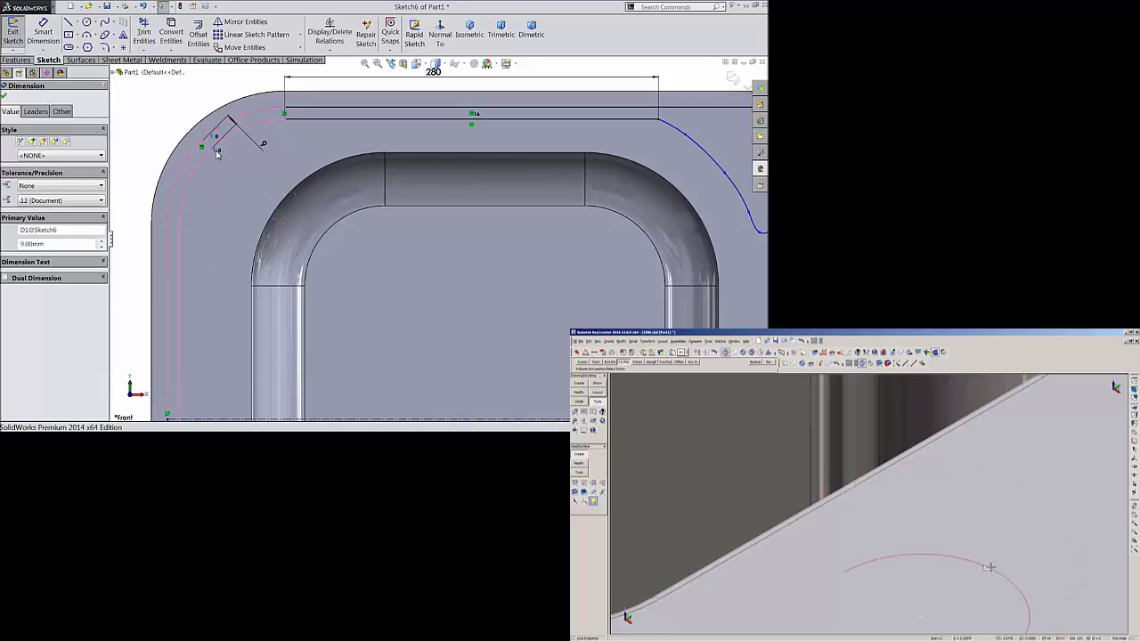
{"action": "key", "text": "Delete"}
Dimension the gap between the inner and outer contours at the vertical lines beside the square basin and at the upper corner arcs.
{"action": "scroll", "coordinate": [210, 160], "scroll_direction": "up", "scroll_amount": 7}
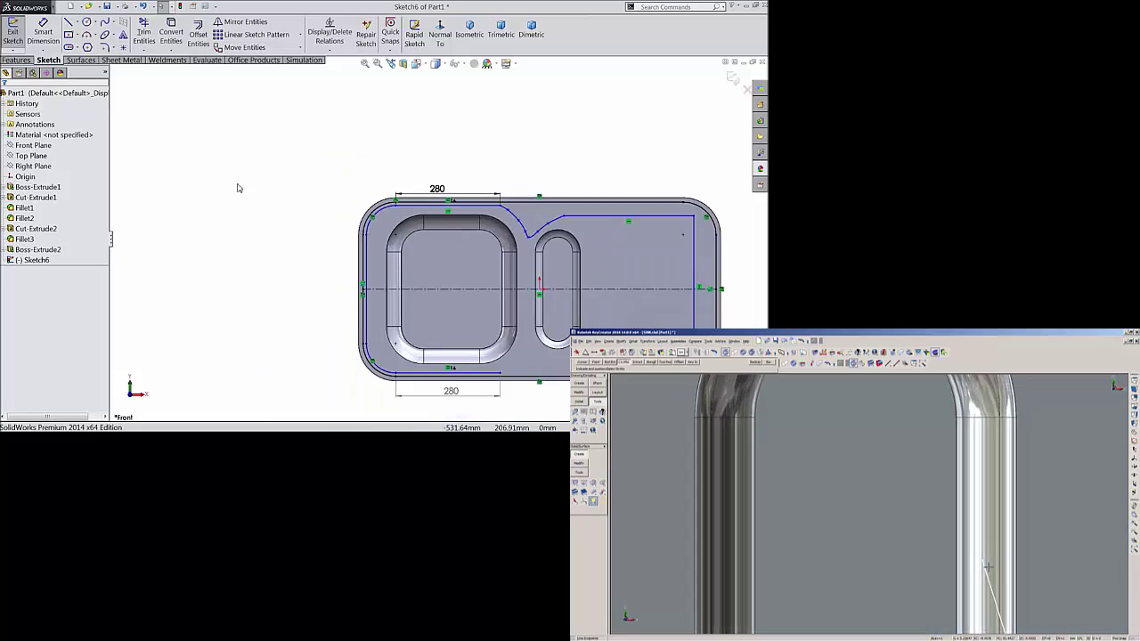
{"action": "scroll", "coordinate": [238, 188], "scroll_direction": "up", "scroll_amount": 1}
{"action": "scroll", "coordinate": [499, 338], "scroll_direction": "down", "scroll_amount": 4}
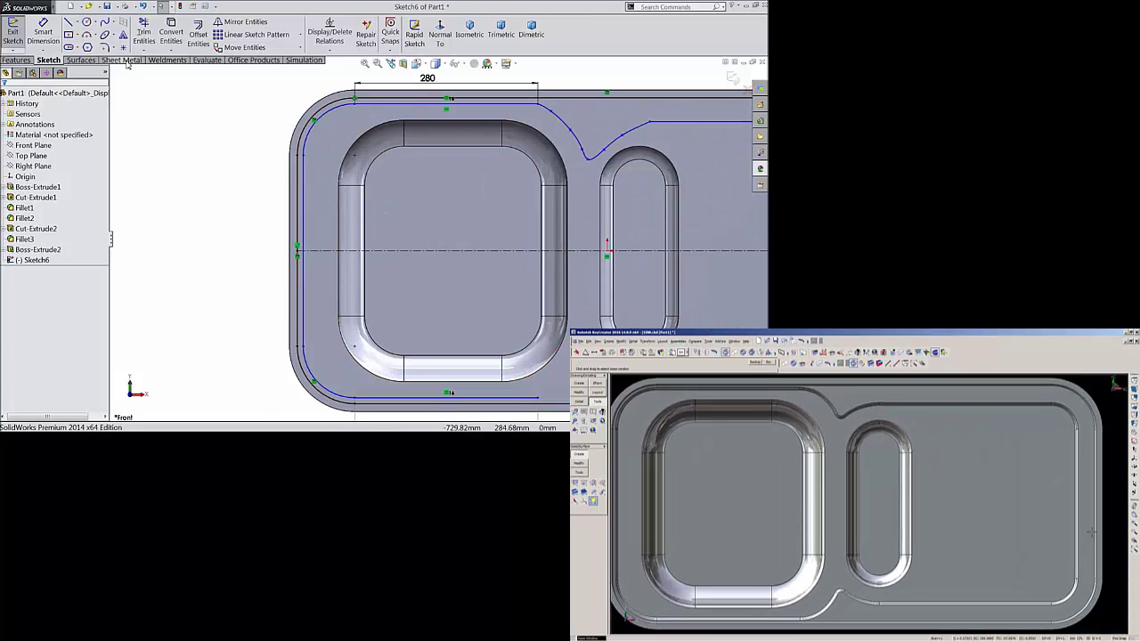
{"action": "left_click", "coordinate": [43, 34]}
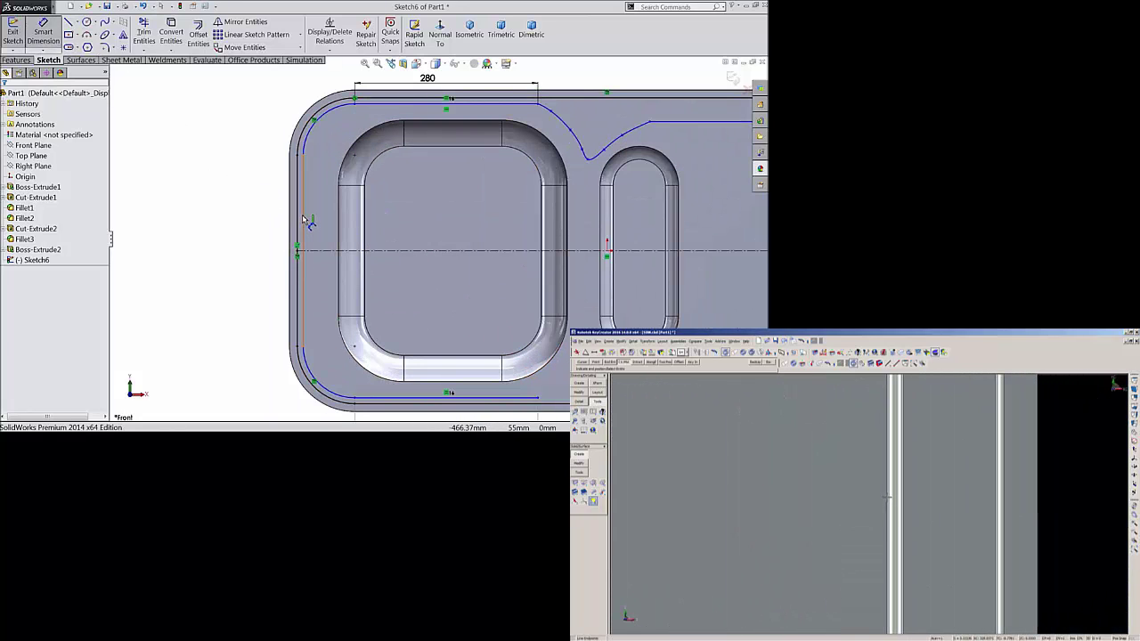
{"action": "left_click", "coordinate": [297, 216]}
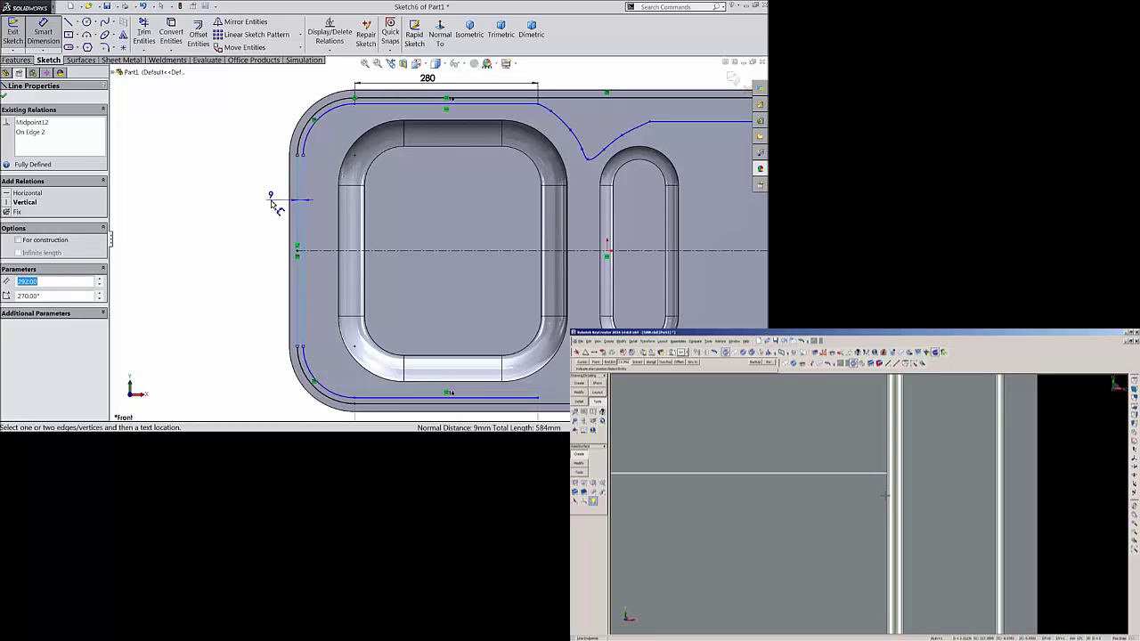
{"action": "left_click", "coordinate": [259, 203]}
{"action": "left_click", "coordinate": [228, 191]}
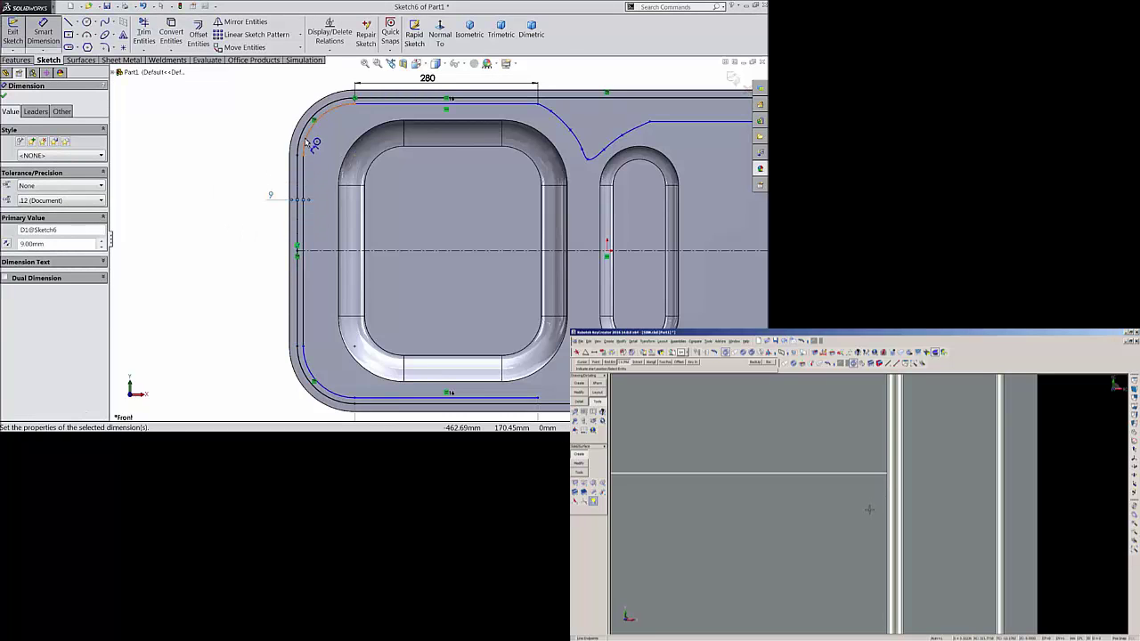
{"action": "left_click", "coordinate": [305, 134]}
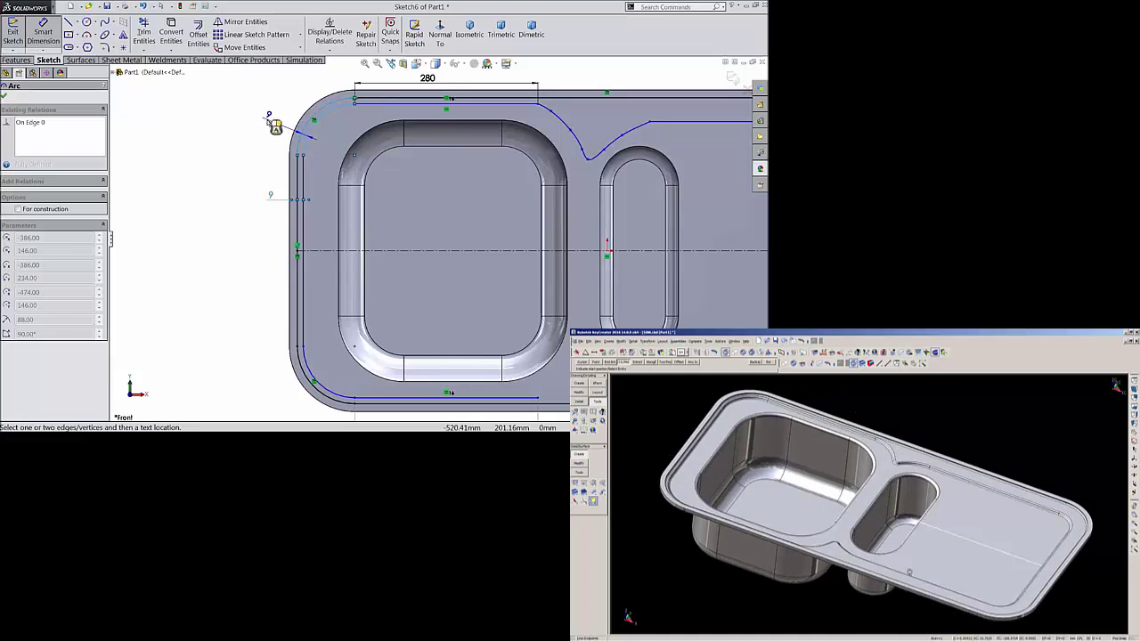
{"action": "left_click", "coordinate": [267, 119]}
{"action": "left_click", "coordinate": [225, 111]}
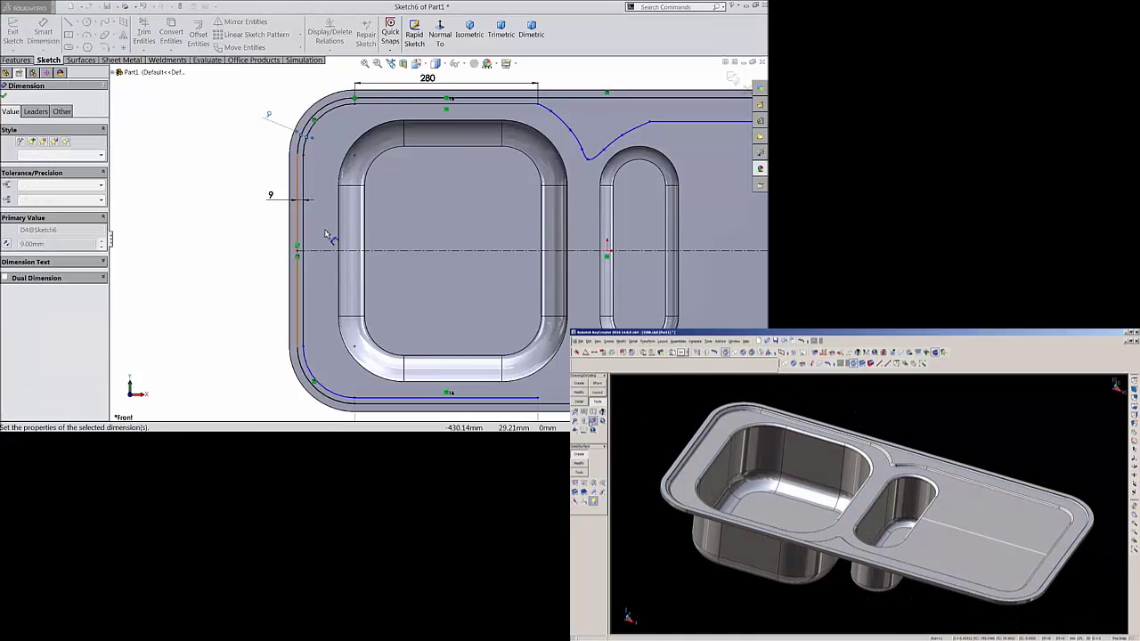
Dimension the gap between the inner and outer contours at the horizontal lines below the square basin and at the adjoining lower corner arcs.
{"action": "scroll", "coordinate": [412, 320], "scroll_direction": "up", "scroll_amount": 4}
{"action": "scroll", "coordinate": [461, 323], "scroll_direction": "down", "scroll_amount": 5}
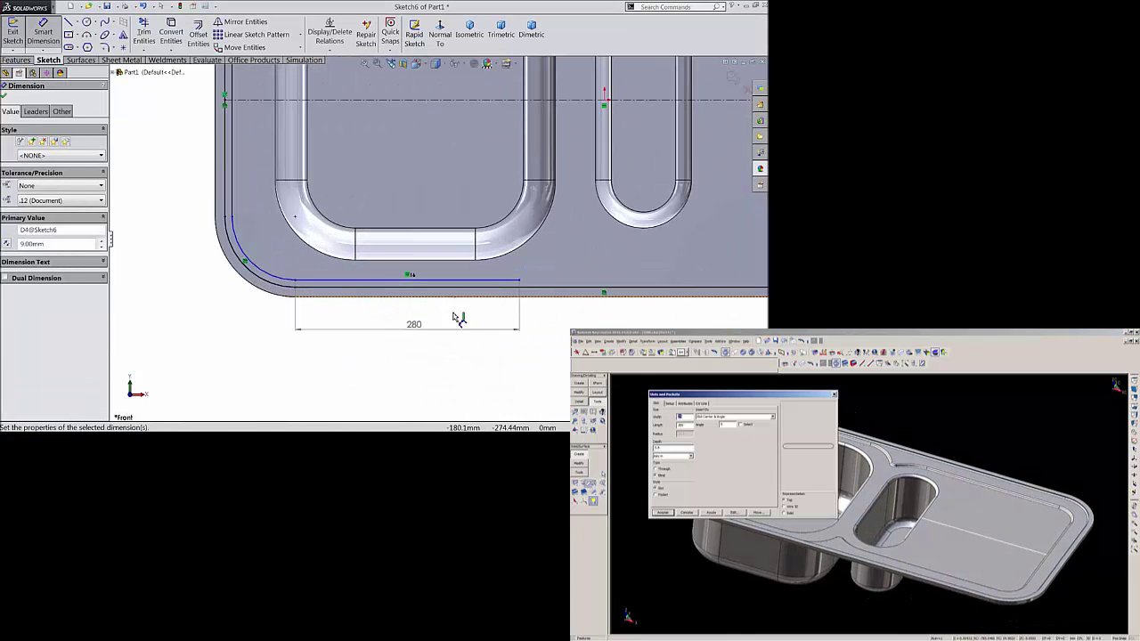
{"action": "left_click", "coordinate": [405, 285]}
{"action": "left_click", "coordinate": [374, 319]}
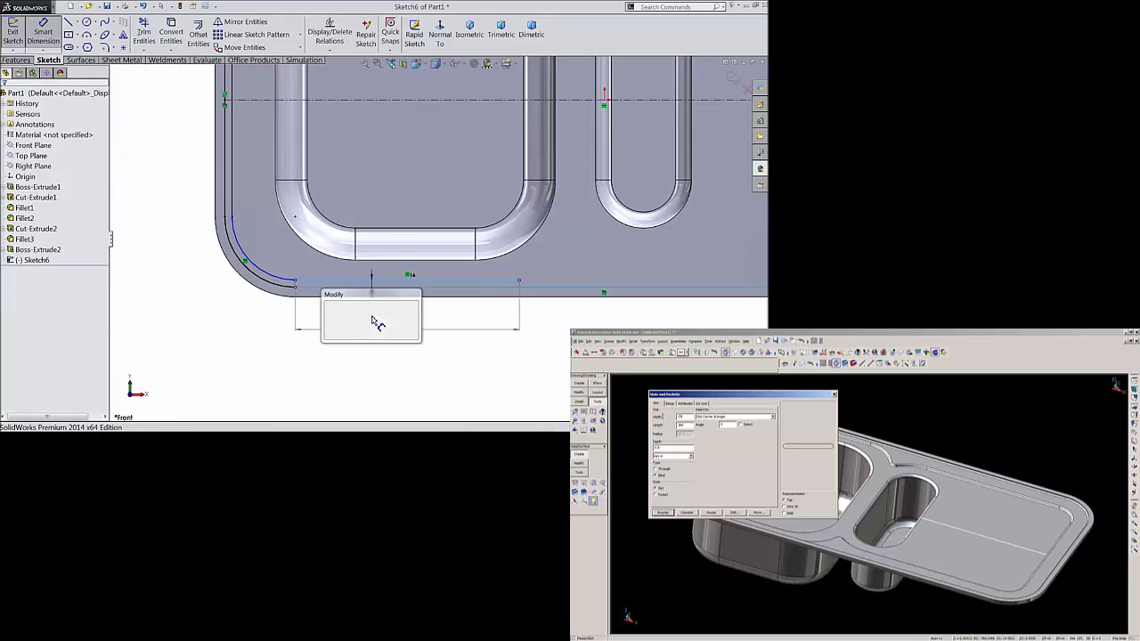
{"action": "type", "text": "280"}
{"action": "left_click", "coordinate": [328, 307]}
{"action": "left_click", "coordinate": [269, 278]}
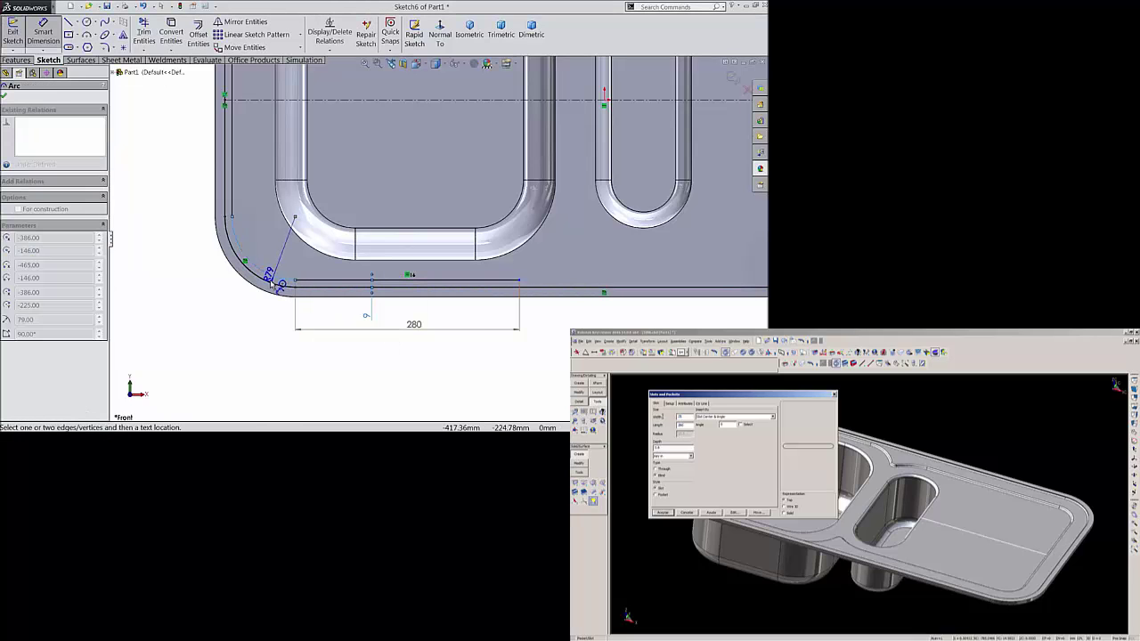
{"action": "left_click", "coordinate": [243, 297]}
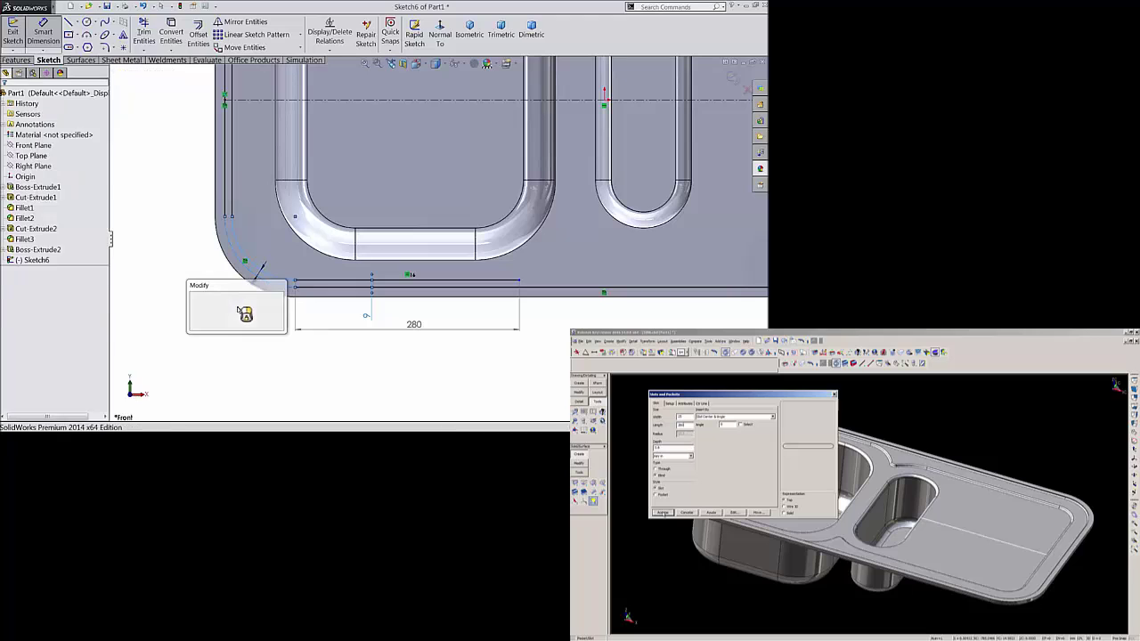
{"action": "left_click", "coordinate": [194, 297]}
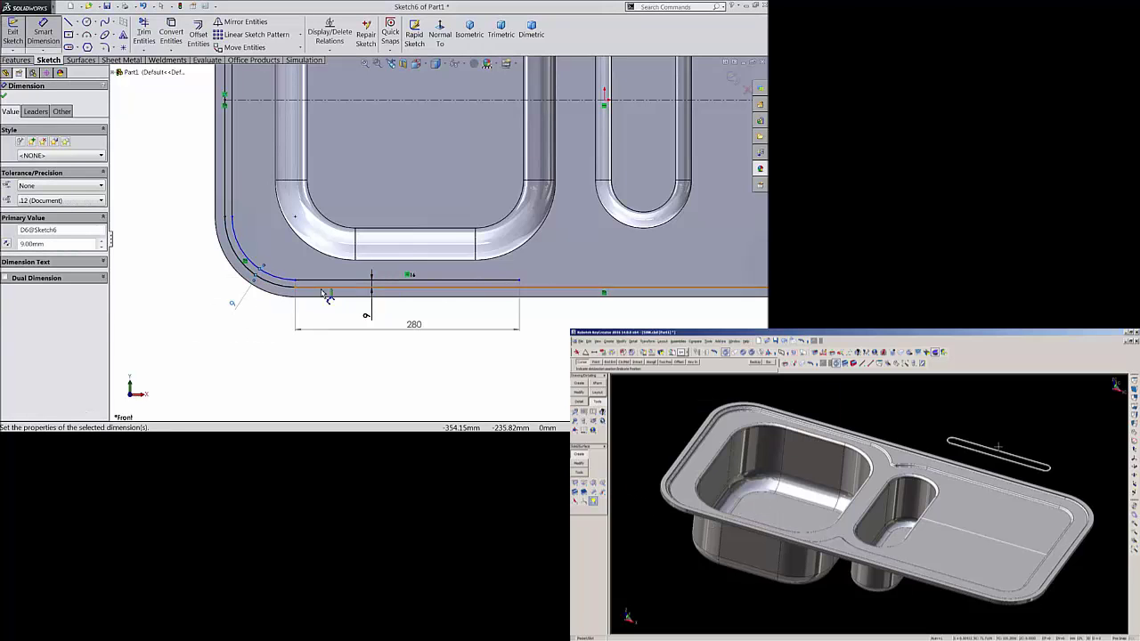
Add a radius dimension to the inner contour's lower corner arc beside the square basin.
{"action": "scroll", "coordinate": [267, 290], "scroll_direction": "up", "scroll_amount": 1}
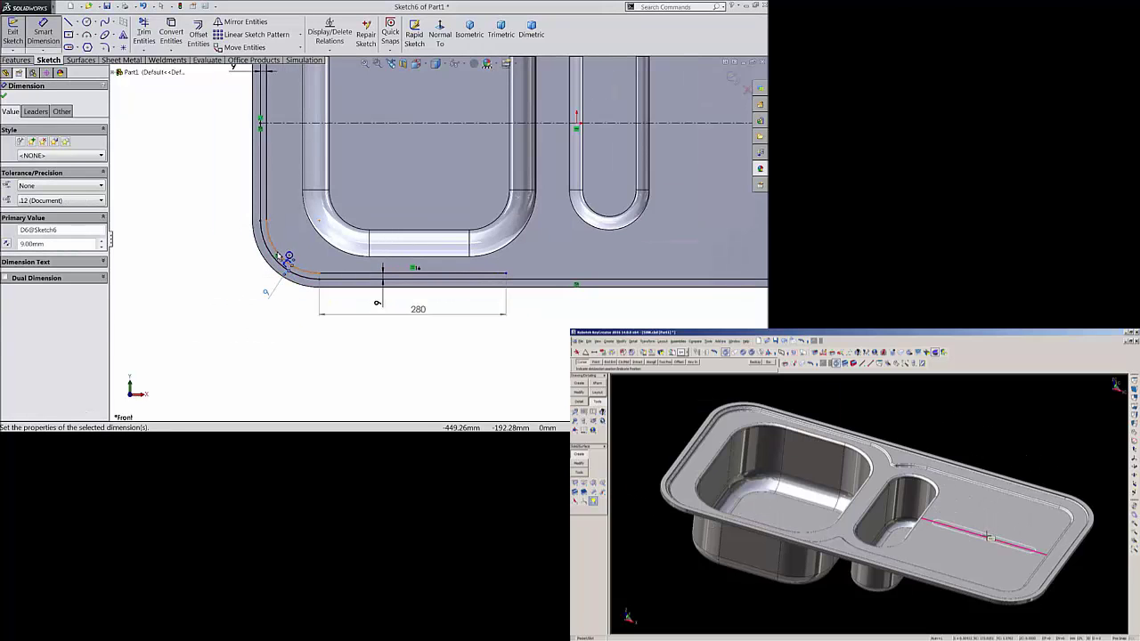
{"action": "left_click", "coordinate": [279, 257]}
{"action": "left_click", "coordinate": [229, 276]}
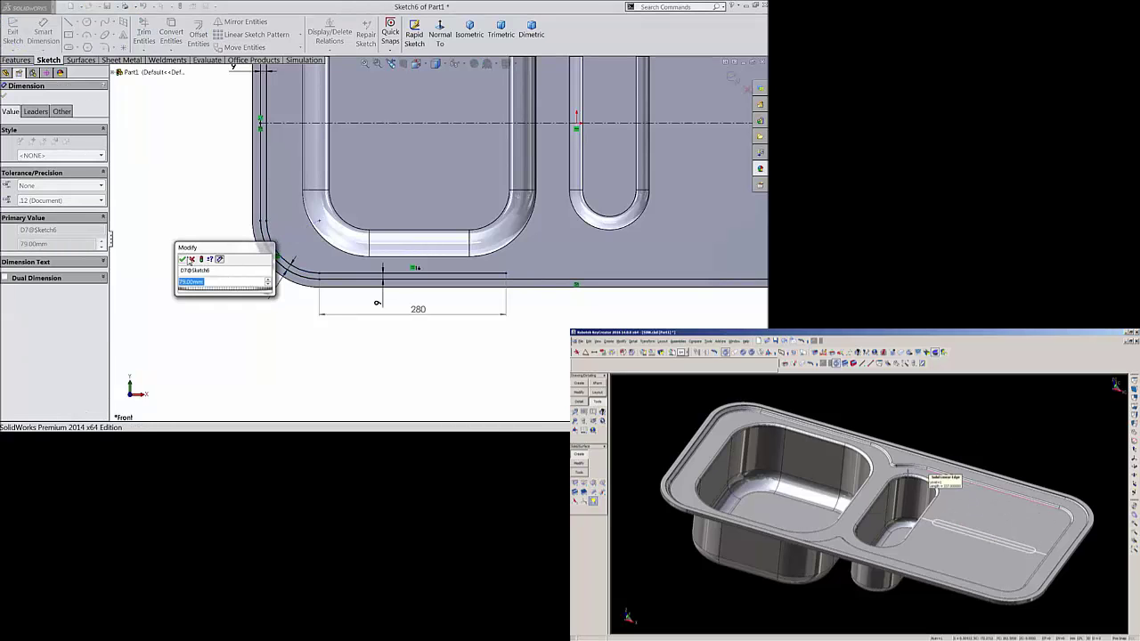
{"action": "left_click", "coordinate": [183, 259]}
Reshape the spline between the basins by repositioning its intermediate points on both flanks of the dip for a smoother curve.
{"action": "scroll", "coordinate": [516, 194], "scroll_direction": "up", "scroll_amount": 5}
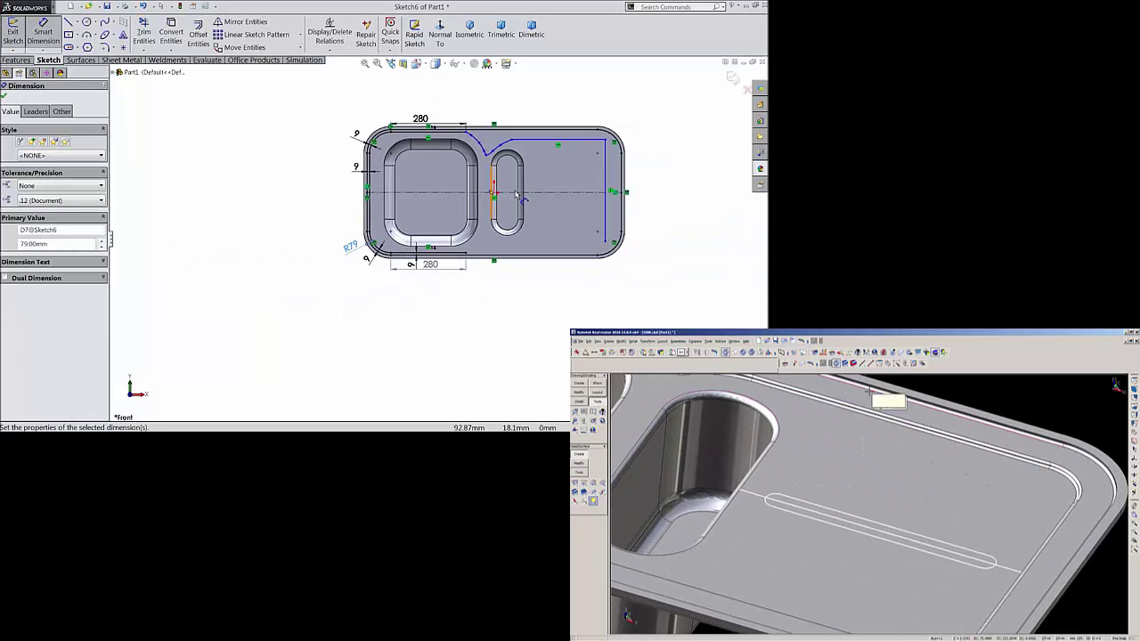
{"action": "scroll", "coordinate": [516, 195], "scroll_direction": "down", "scroll_amount": 4}
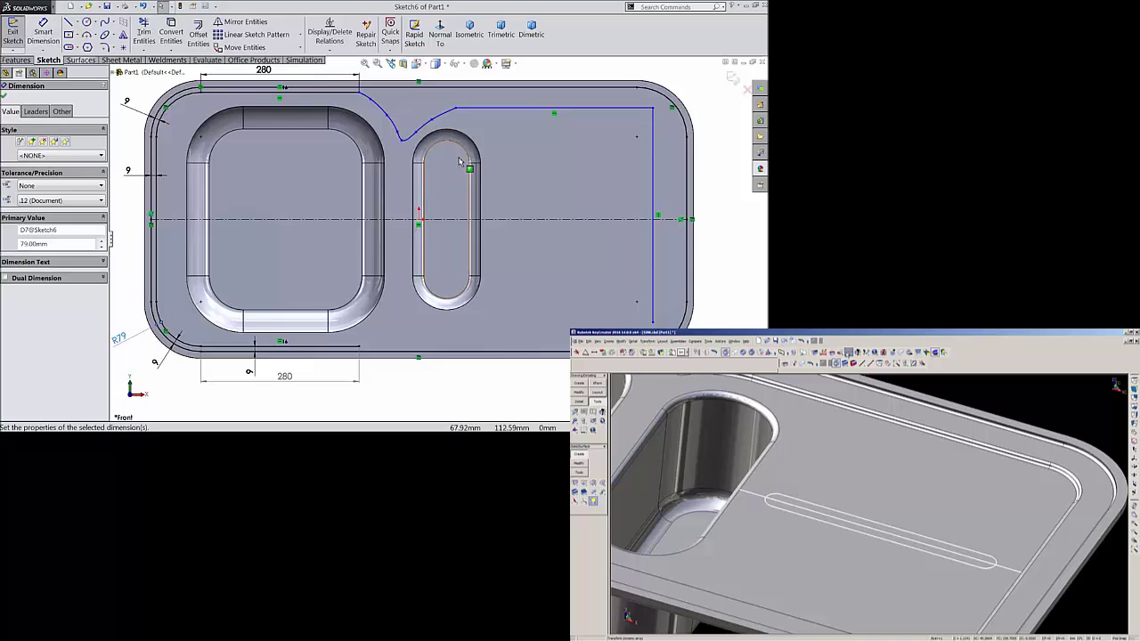
{"action": "scroll", "coordinate": [461, 161], "scroll_direction": "down", "scroll_amount": 3}
{"action": "scroll", "coordinate": [369, 139], "scroll_direction": "down", "scroll_amount": 4}
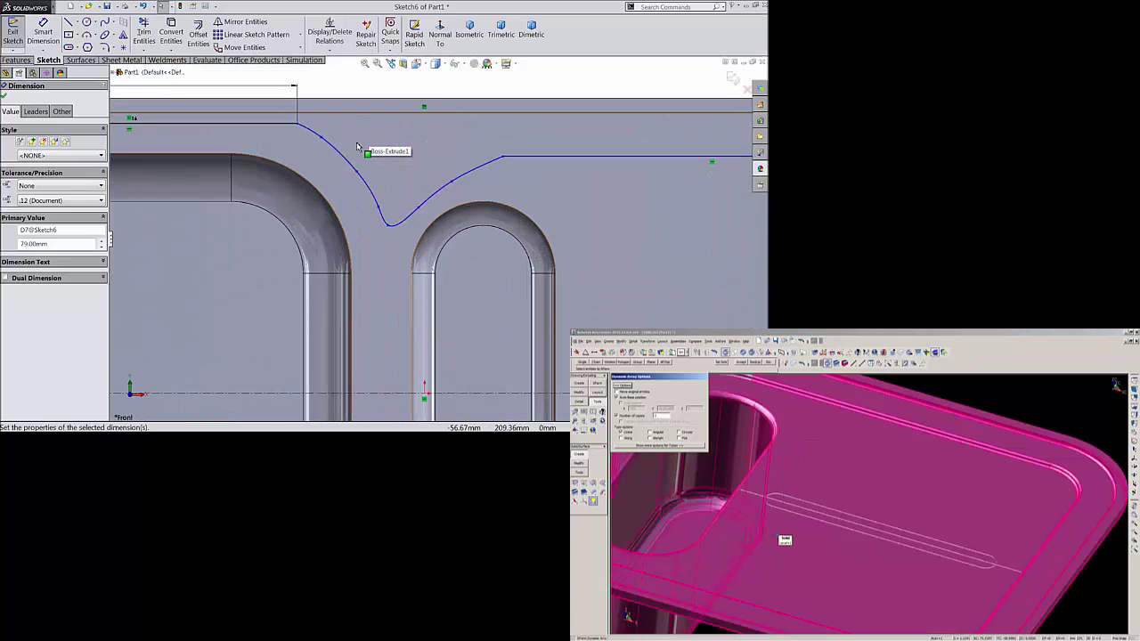
{"action": "left_click", "coordinate": [318, 152]}
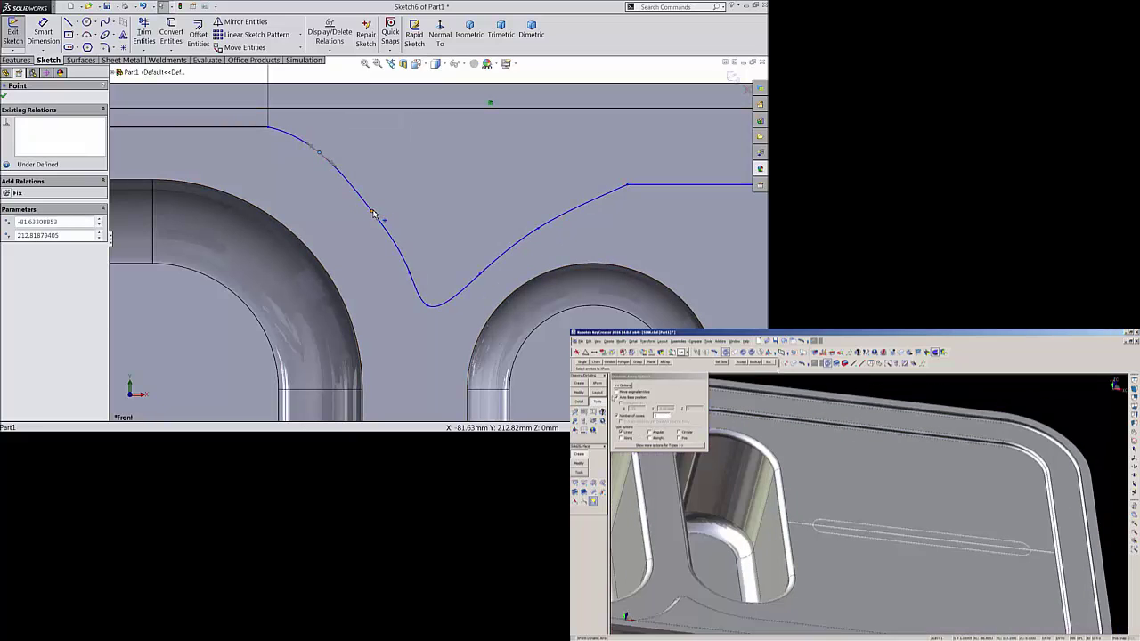
{"action": "left_click_drag", "start_coordinate": [380, 208], "coordinate": [381, 212]}
{"action": "left_click", "coordinate": [411, 273]}
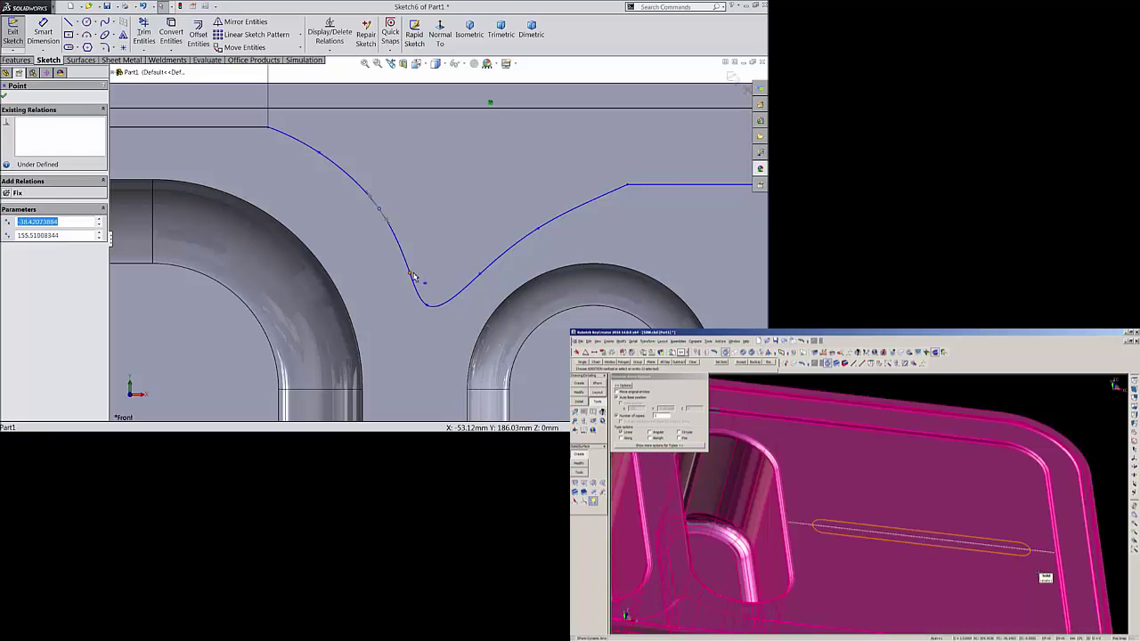
{"action": "left_click_drag", "start_coordinate": [420, 276], "coordinate": [472, 268]}
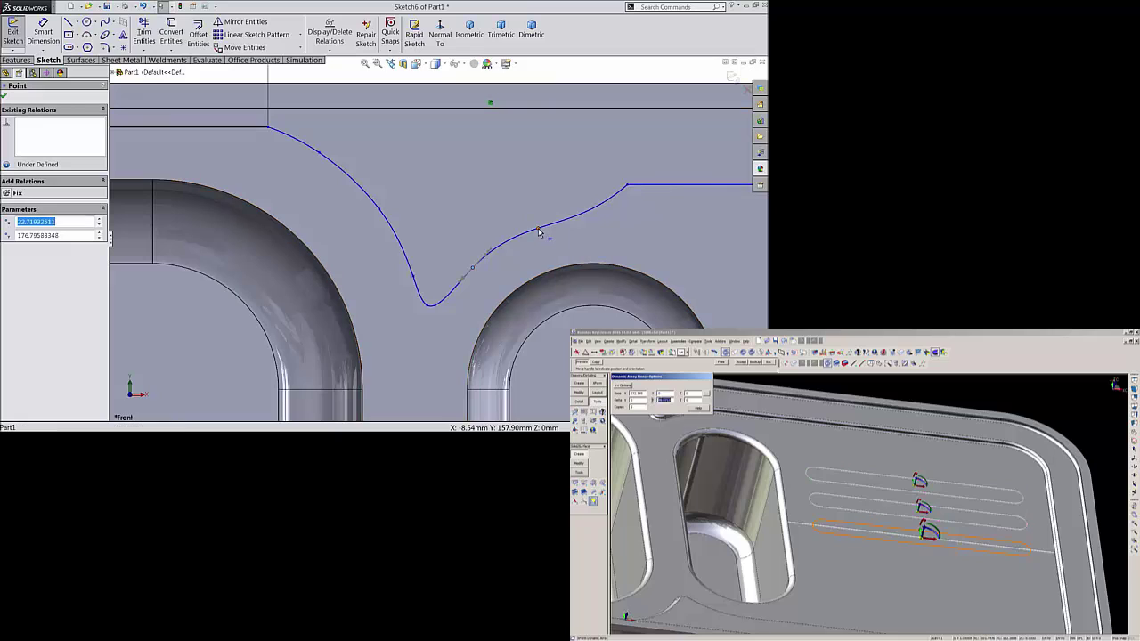
{"action": "left_click_drag", "start_coordinate": [541, 235], "coordinate": [539, 215]}
Delete the upper horizontal line and the vertical line of the drainboard outline.
{"action": "scroll", "coordinate": [526, 227], "scroll_direction": "up", "scroll_amount": 4}
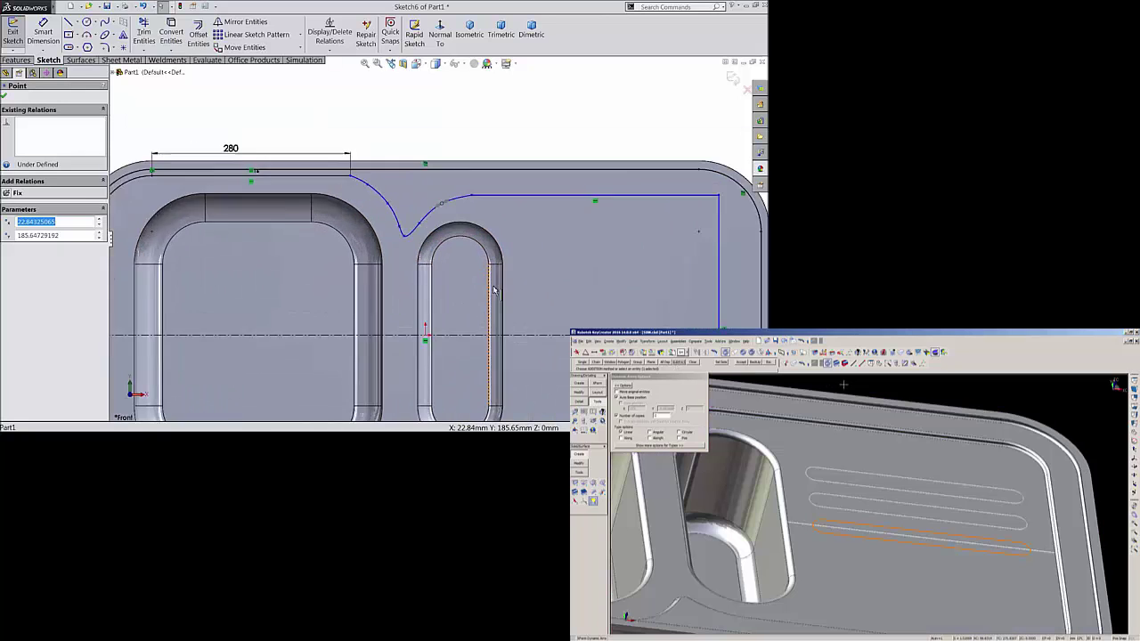
{"action": "scroll", "coordinate": [488, 288], "scroll_direction": "up", "scroll_amount": 2}
{"action": "scroll", "coordinate": [482, 311], "scroll_direction": "down", "scroll_amount": 2}
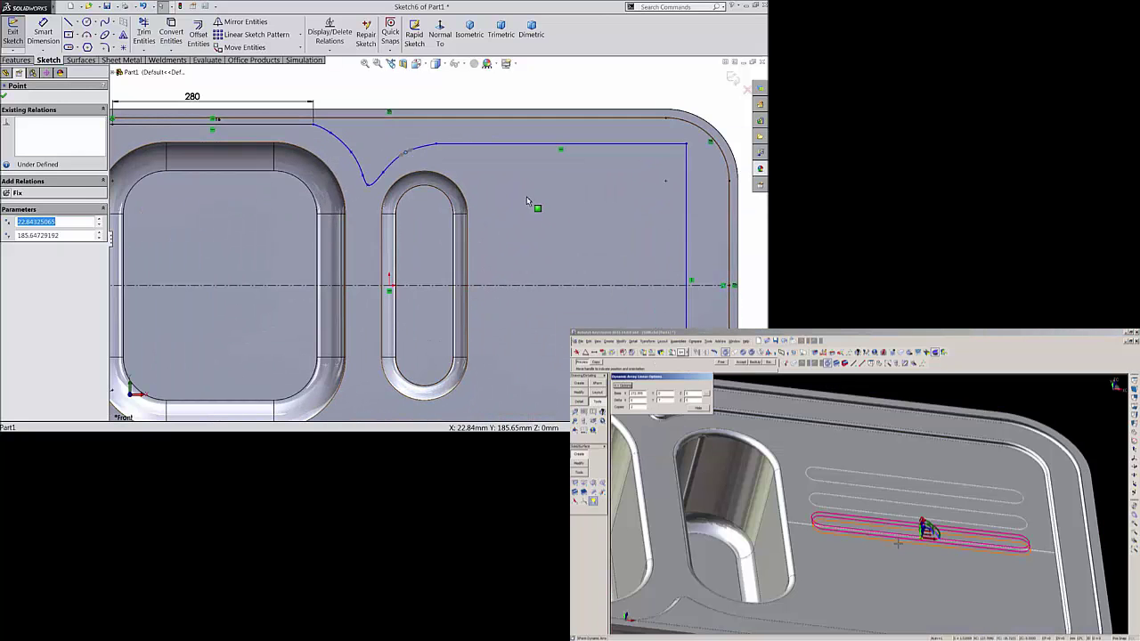
{"action": "left_click", "coordinate": [580, 153]}
{"action": "left_click", "coordinate": [639, 147]}
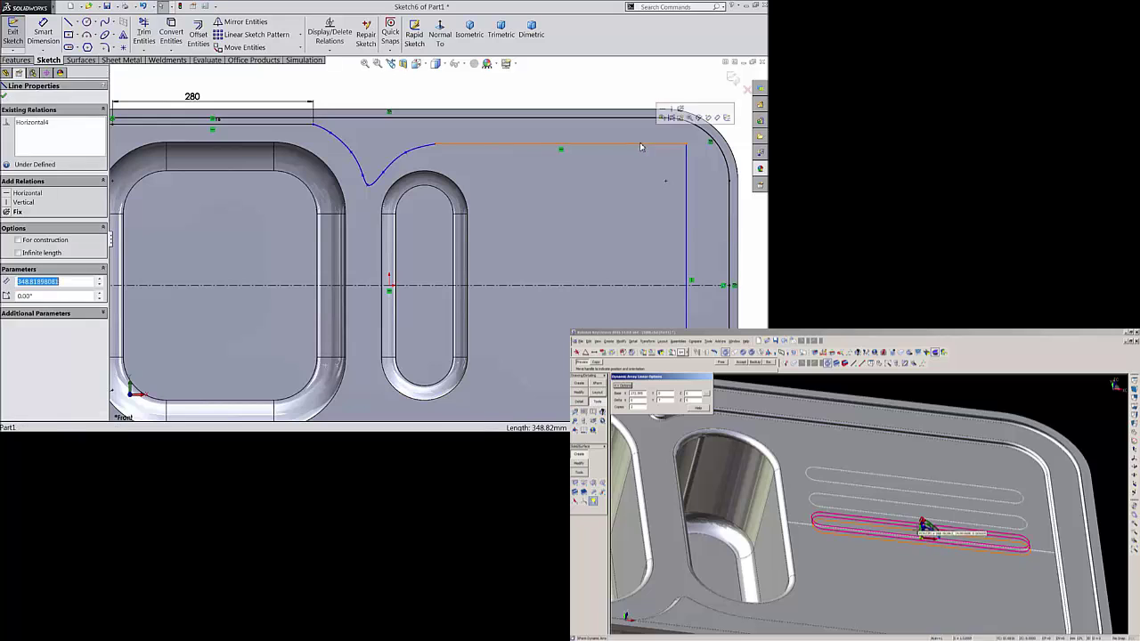
{"action": "key", "text": "Delete"}
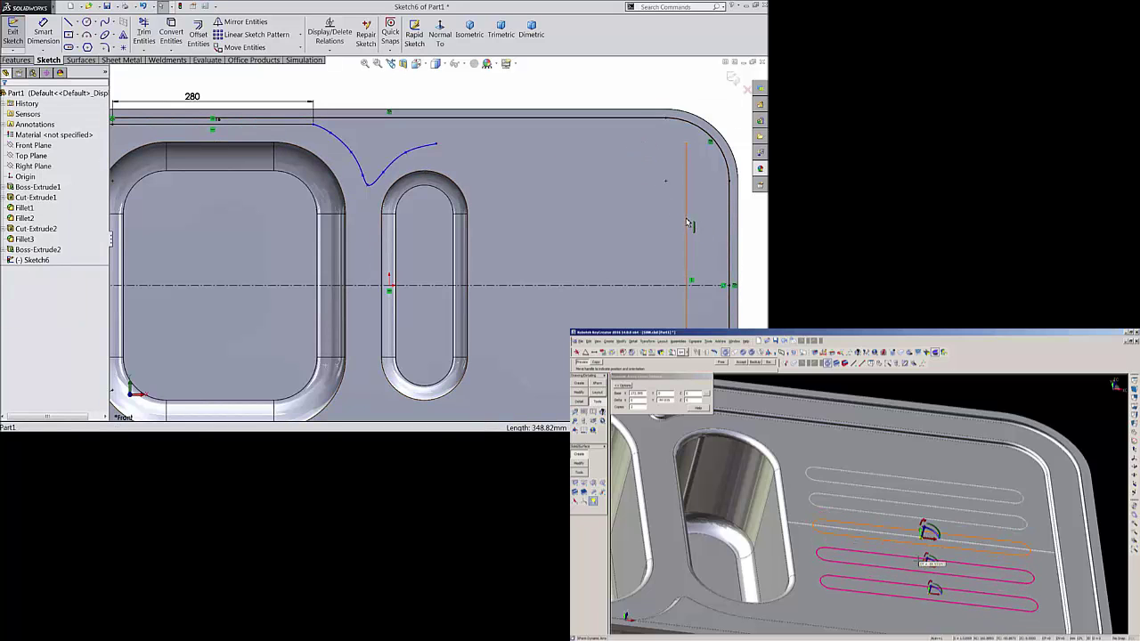
{"action": "left_click", "coordinate": [685, 222]}
{"action": "left_click", "coordinate": [689, 224]}
{"action": "key", "text": "Delete"}
{"action": "left_click", "coordinate": [687, 223]}
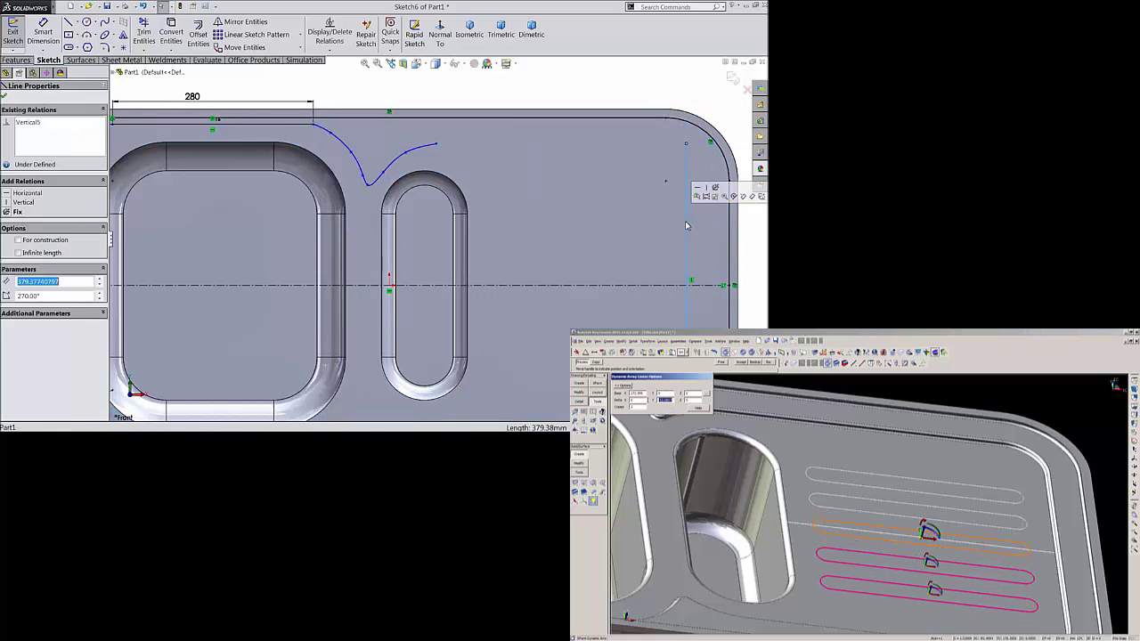
{"action": "key", "text": "Delete"}
Mirror the spline between the basins about the horizontal centerline, keeping the original.
{"action": "key", "text": "f"}
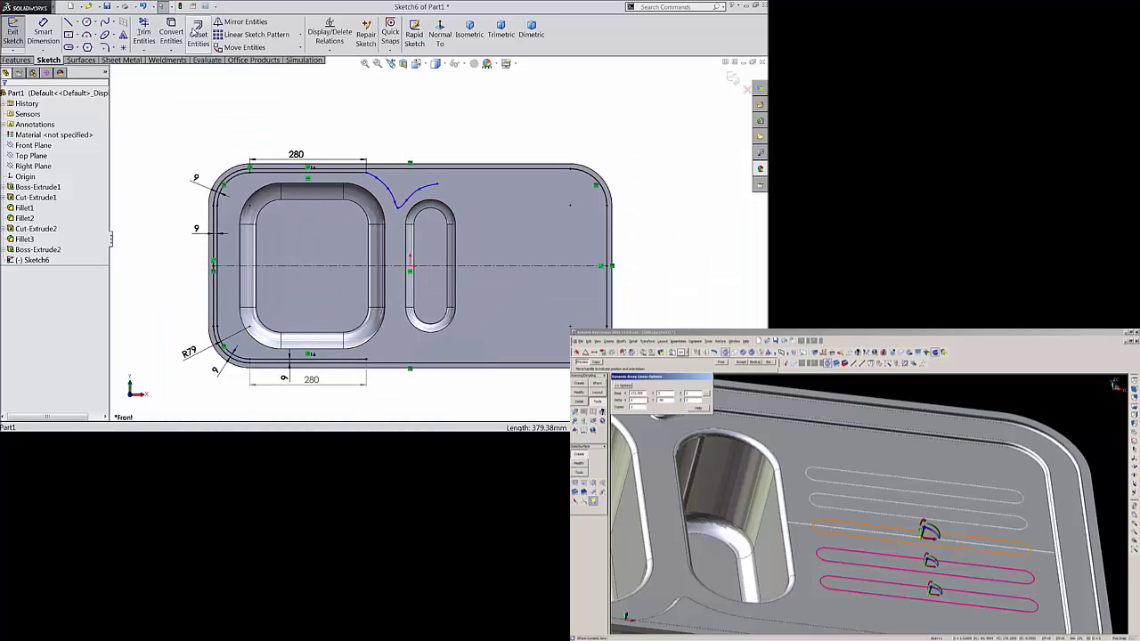
{"action": "left_click", "coordinate": [242, 21]}
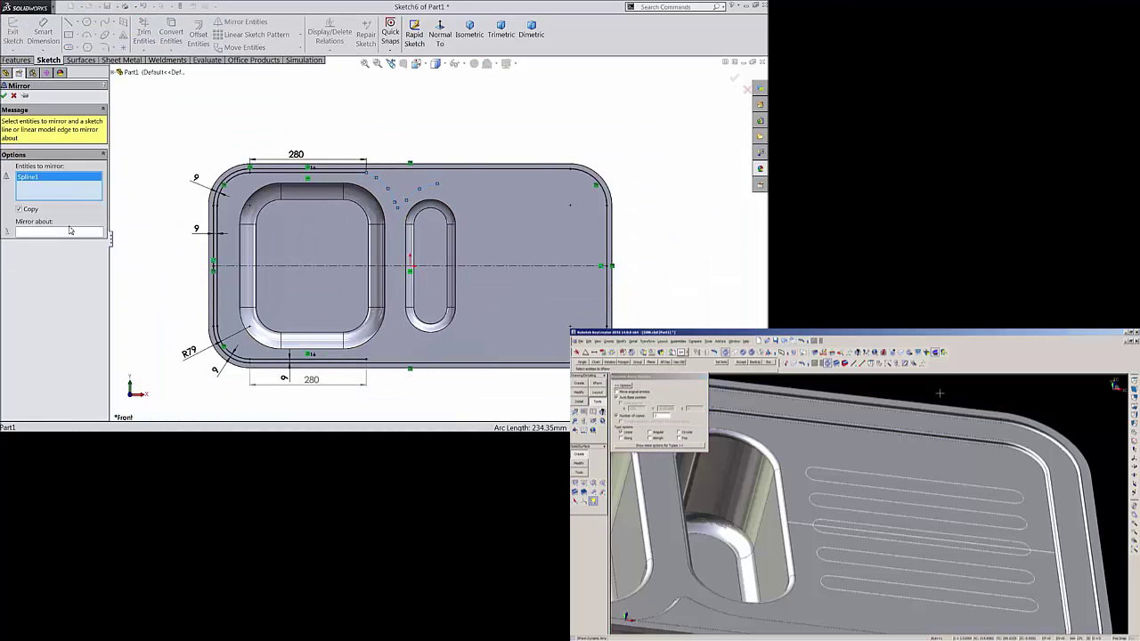
{"action": "left_click", "coordinate": [70, 231]}
{"action": "left_click", "coordinate": [304, 266]}
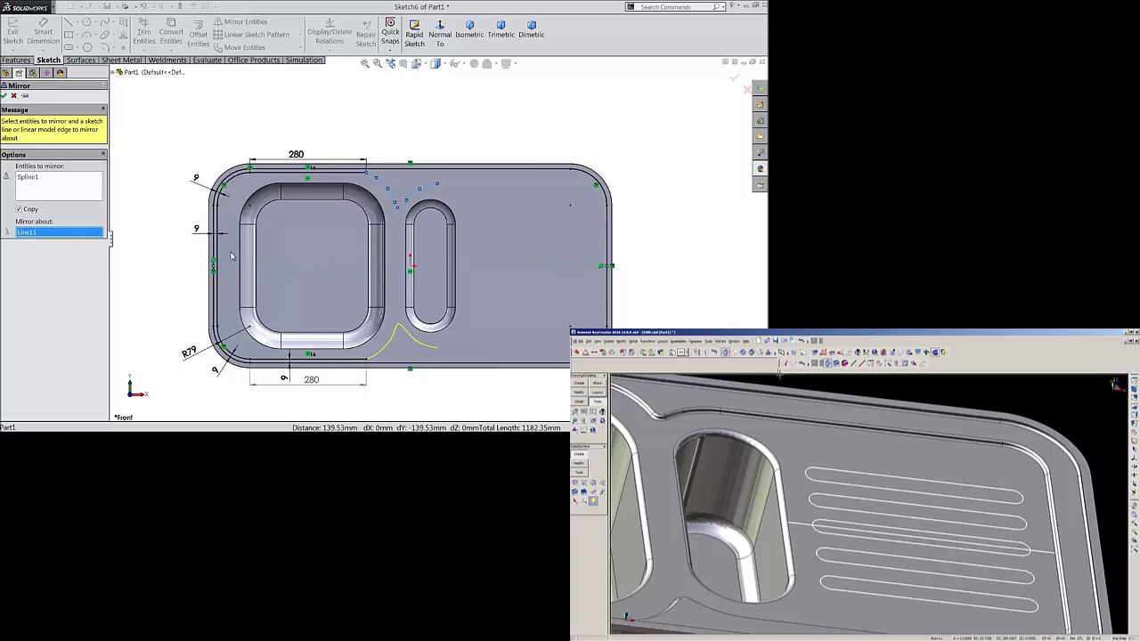
{"action": "left_click", "coordinate": [5, 95]}
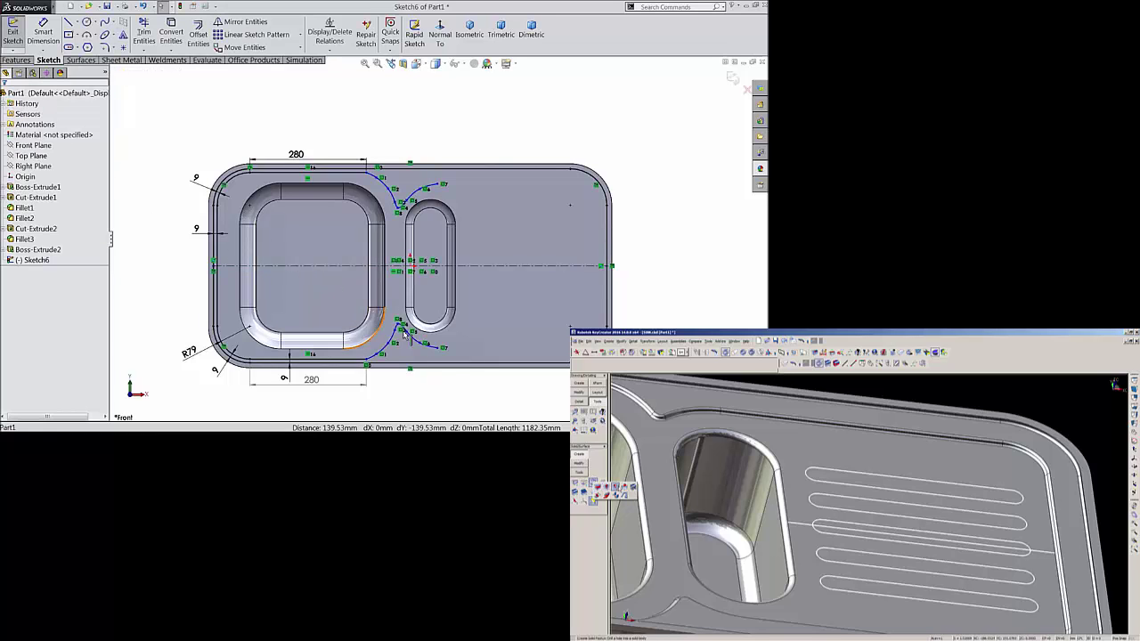
Close the drainboard outline from spline end to spline end with two horizontal lines about 344 mm long and a vertical line about 395 mm long.
{"action": "left_click", "coordinate": [69, 21]}
{"action": "scroll", "coordinate": [457, 254], "scroll_direction": "down", "scroll_amount": 3}
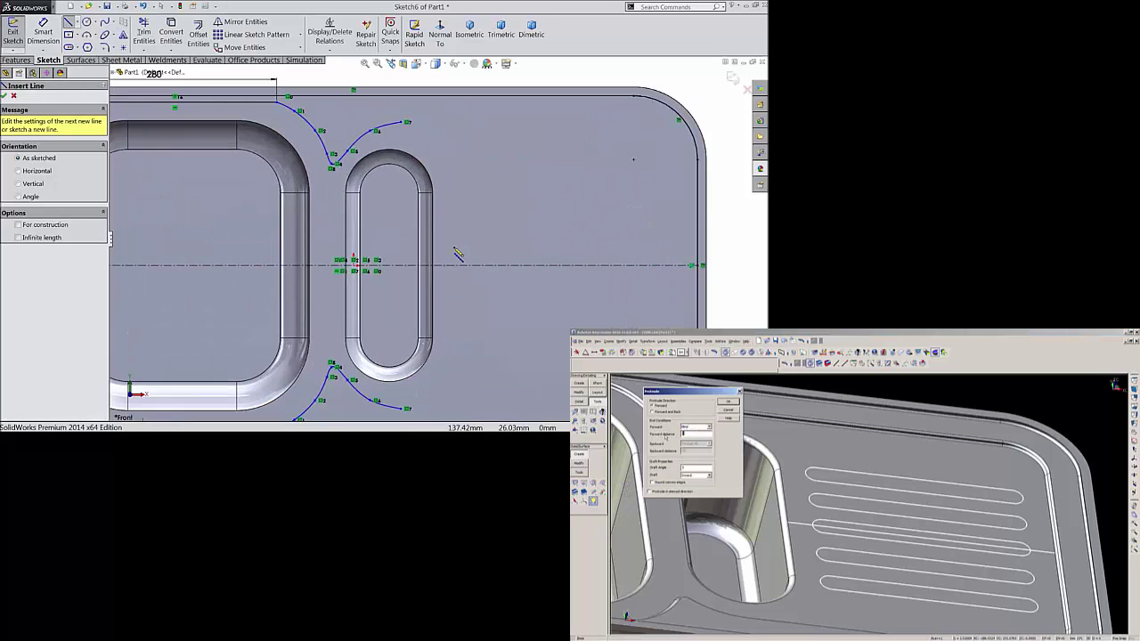
{"action": "left_click", "coordinate": [407, 123]}
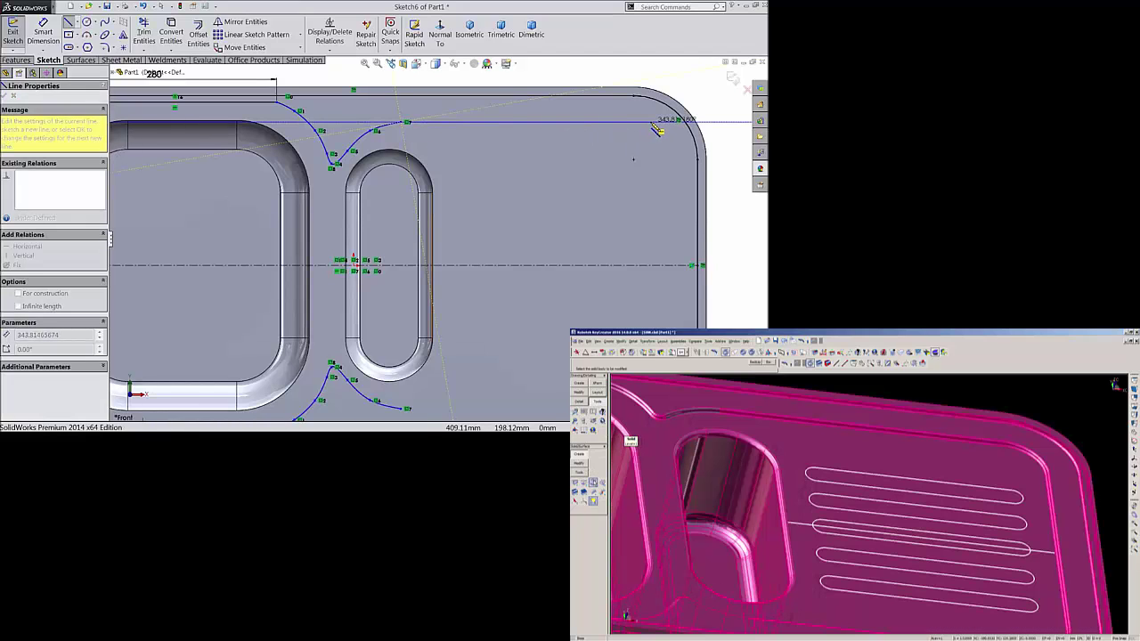
{"action": "left_click", "coordinate": [650, 123]}
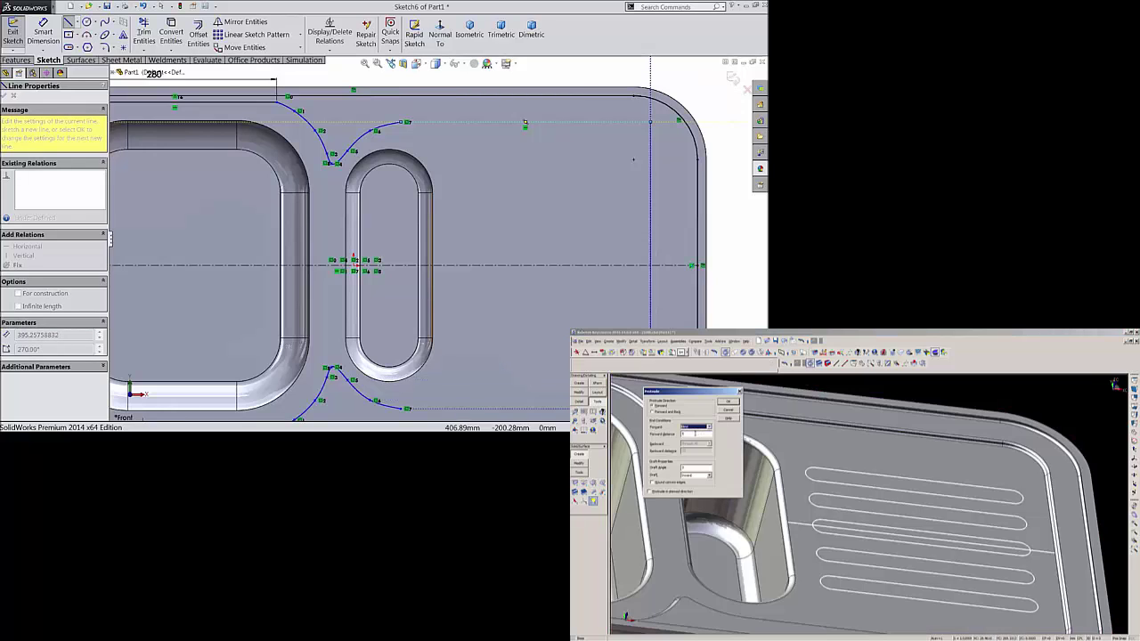
{"action": "left_click", "coordinate": [650, 409]}
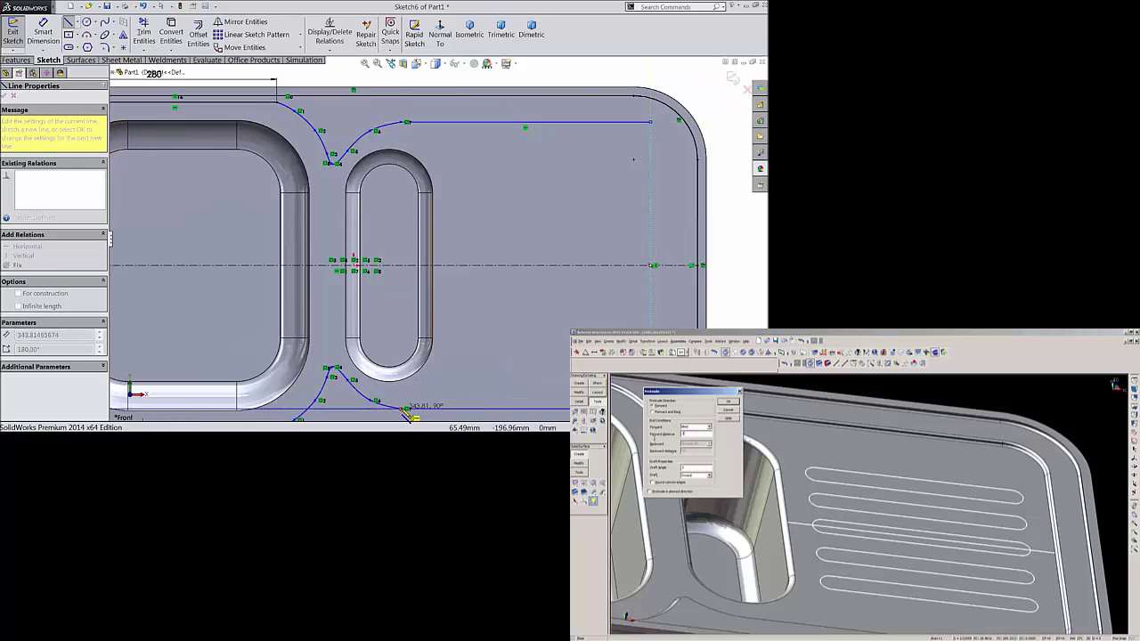
{"action": "right_click", "coordinate": [479, 308]}
{"action": "left_click", "coordinate": [497, 115]}
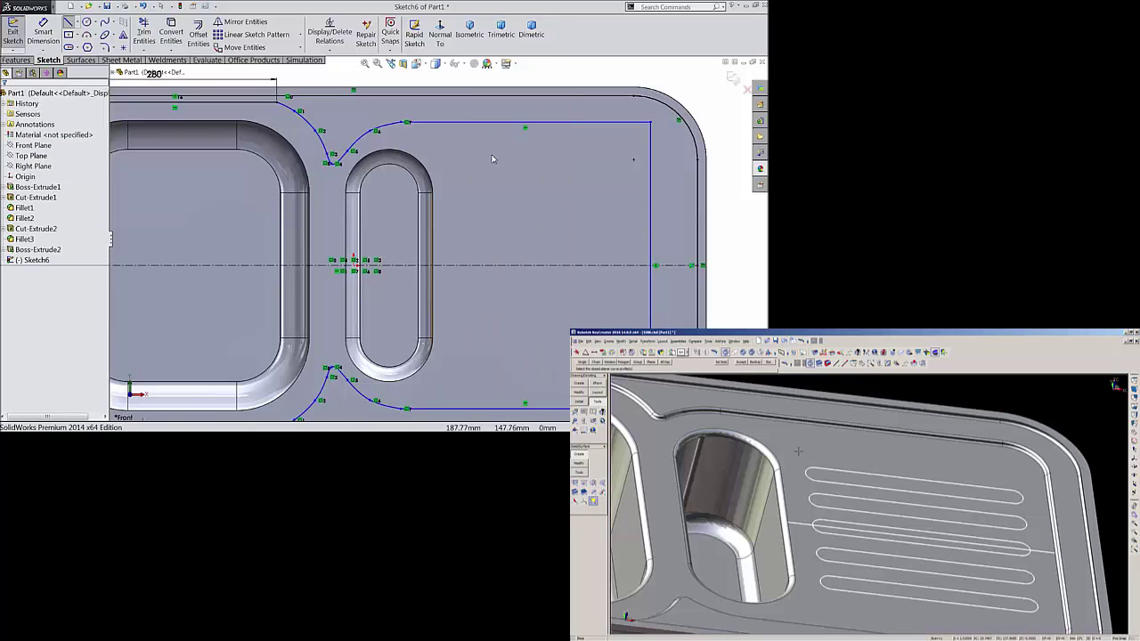
Round the two outer corners of the drainboard outline with 50 mm sketch fillets.
{"action": "scroll", "coordinate": [486, 290], "scroll_direction": "up", "scroll_amount": 3}
{"action": "scroll", "coordinate": [486, 291], "scroll_direction": "up", "scroll_amount": 2}
{"action": "scroll", "coordinate": [468, 292], "scroll_direction": "down", "scroll_amount": 2}
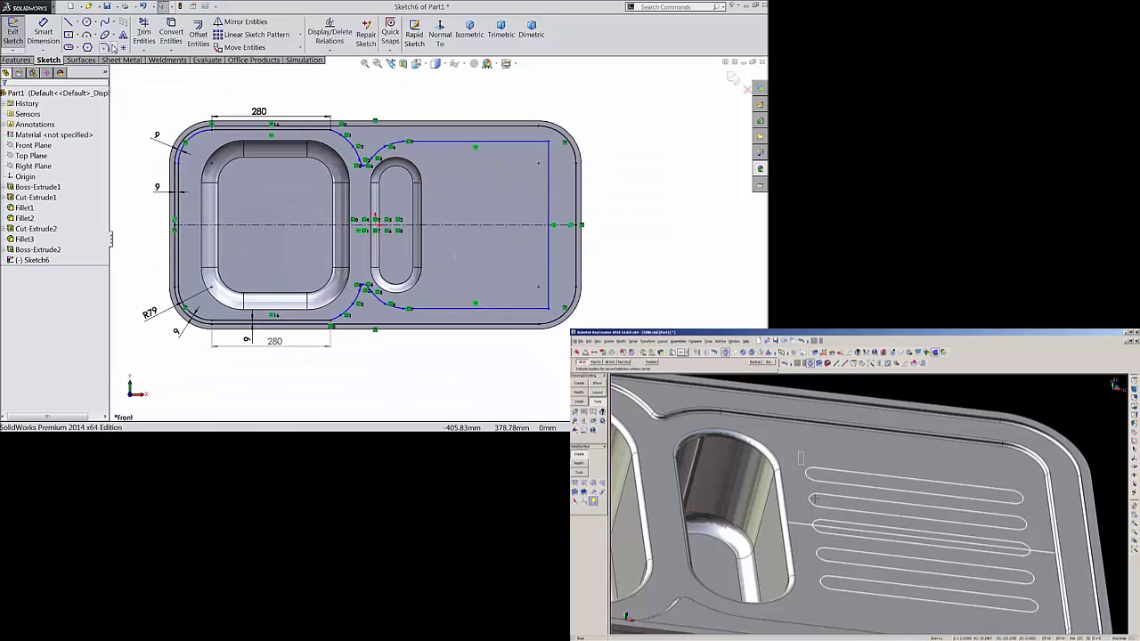
{"action": "left_click", "coordinate": [105, 47]}
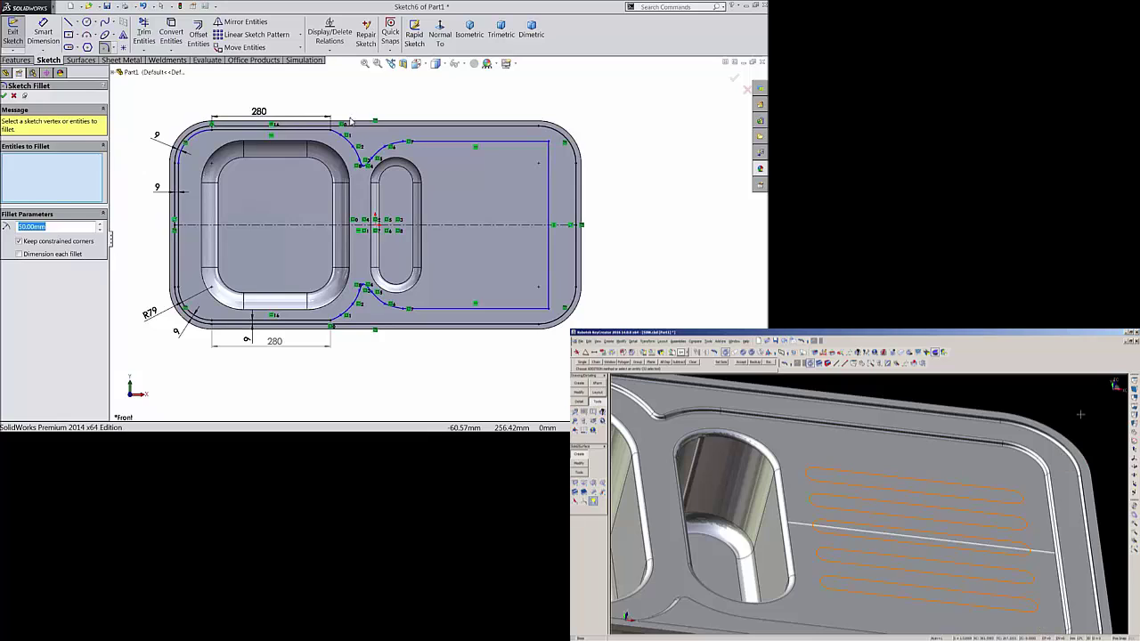
{"action": "left_click", "coordinate": [550, 142]}
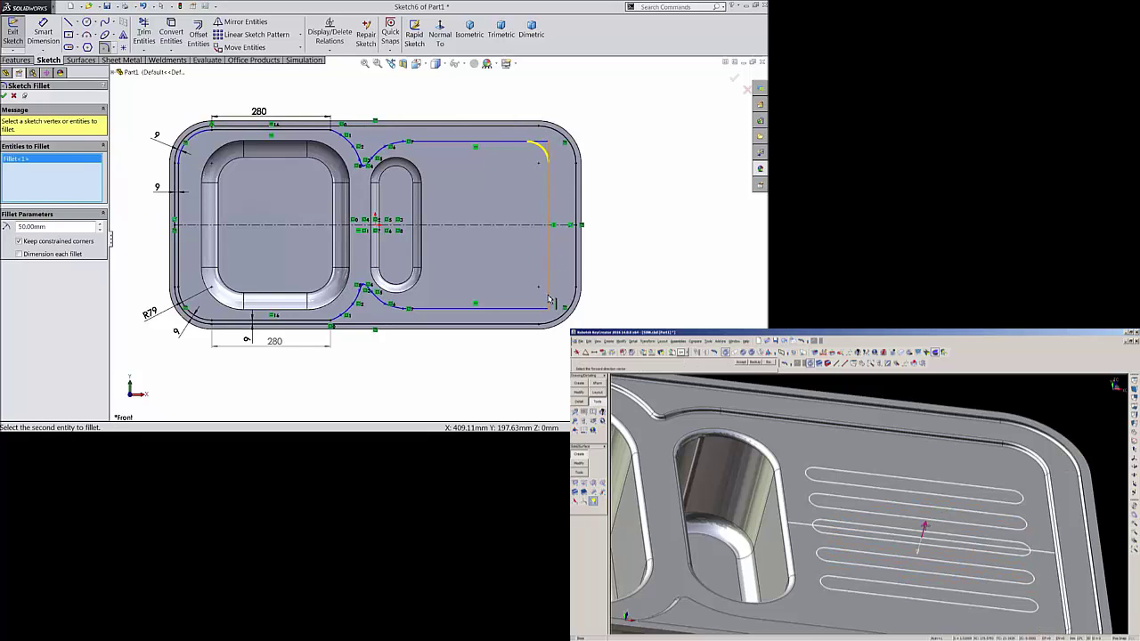
{"action": "left_click", "coordinate": [549, 309]}
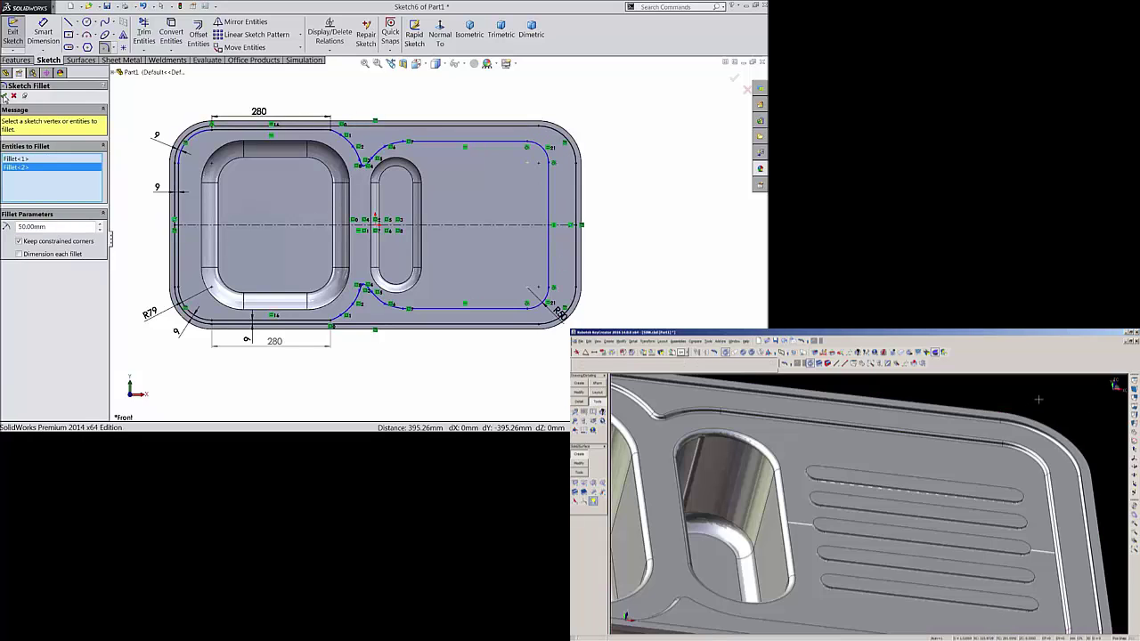
{"action": "left_click", "coordinate": [5, 95]}
{"action": "left_click", "coordinate": [6, 96]}
Dimension the inner contour's overall width between its two outermost vertical lines as 899 mm.
{"action": "left_click", "coordinate": [43, 35]}
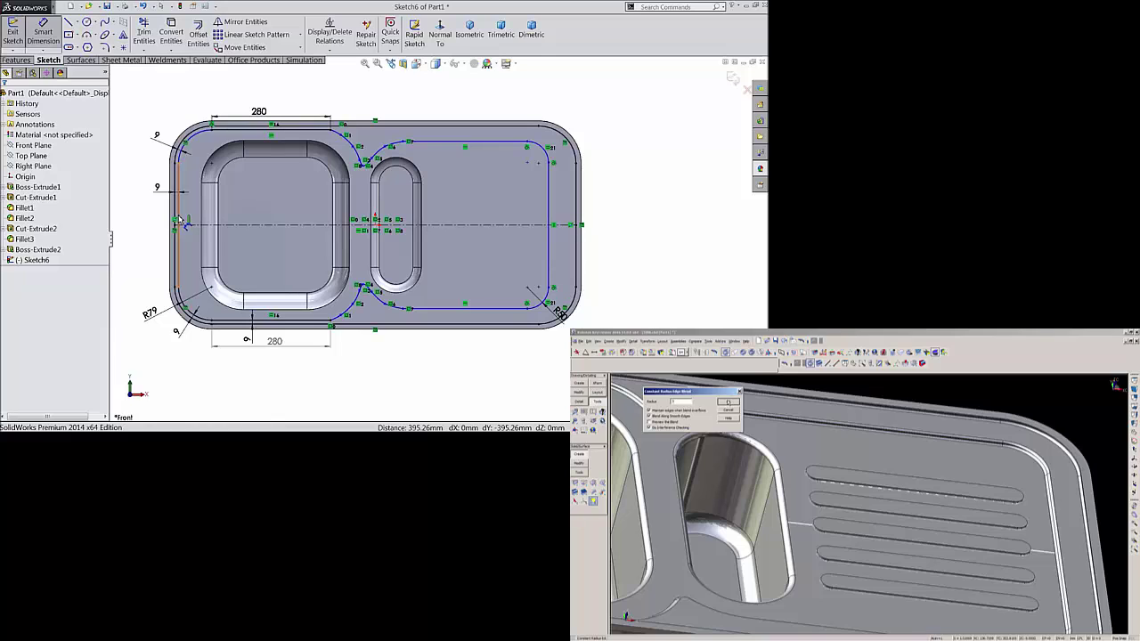
{"action": "left_click", "coordinate": [182, 220]}
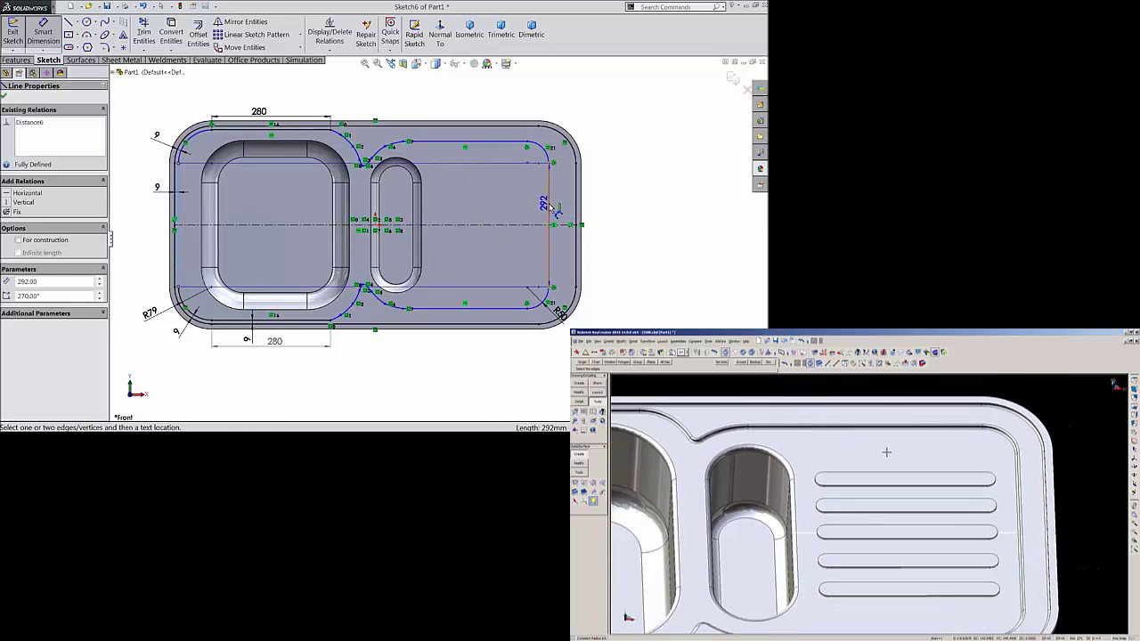
{"action": "left_click", "coordinate": [549, 207]}
{"action": "left_click", "coordinate": [352, 94]}
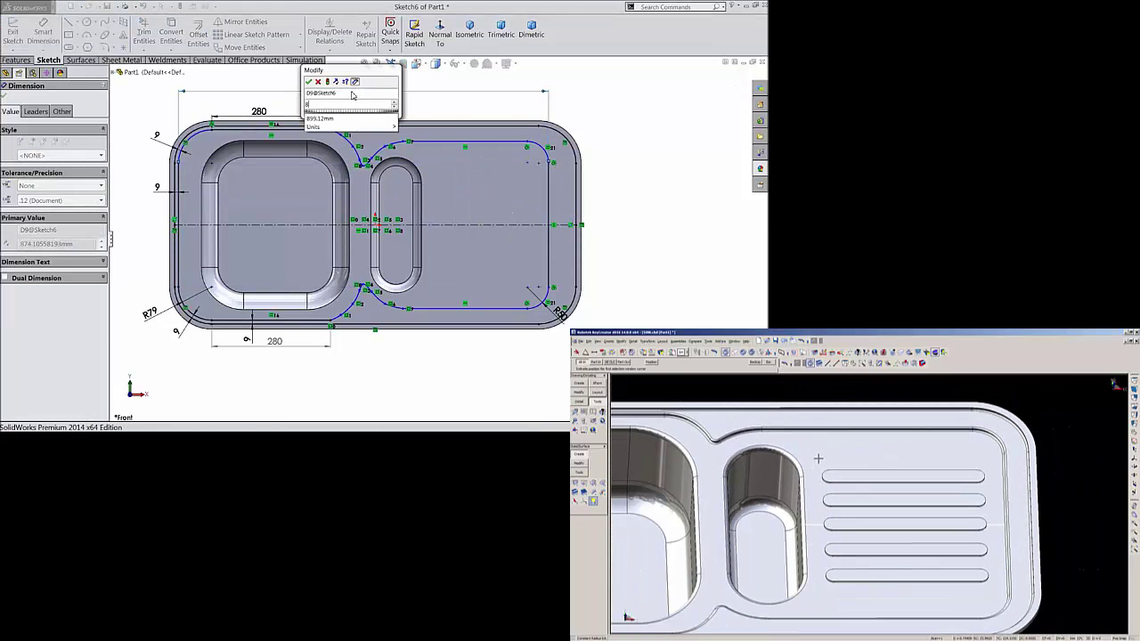
{"action": "type", "text": "899"}
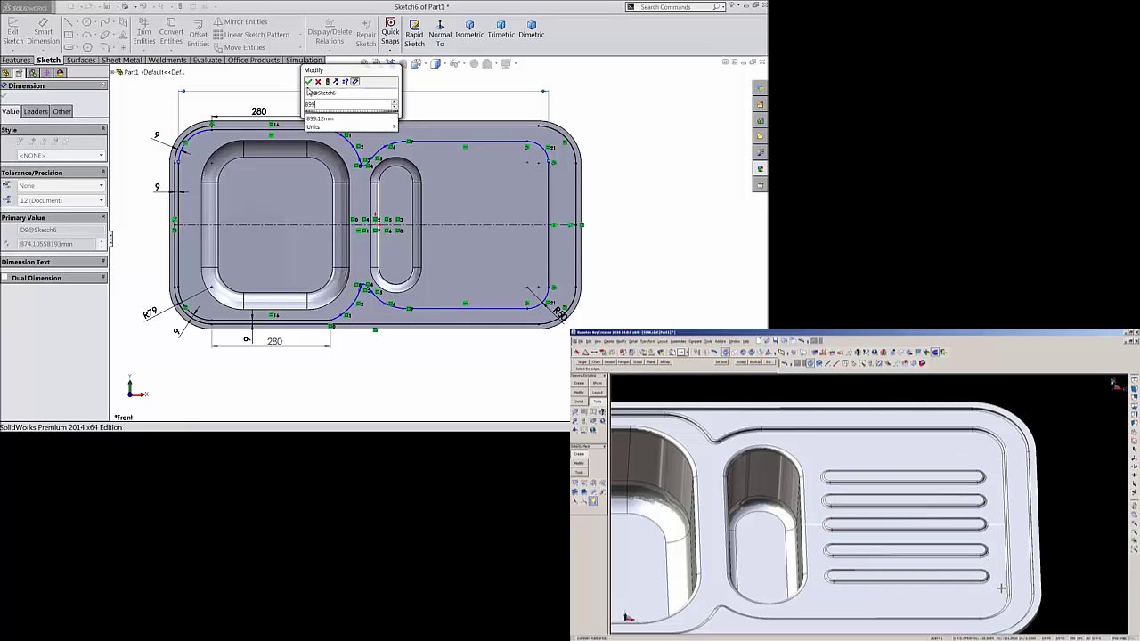
{"action": "left_click", "coordinate": [308, 82]}
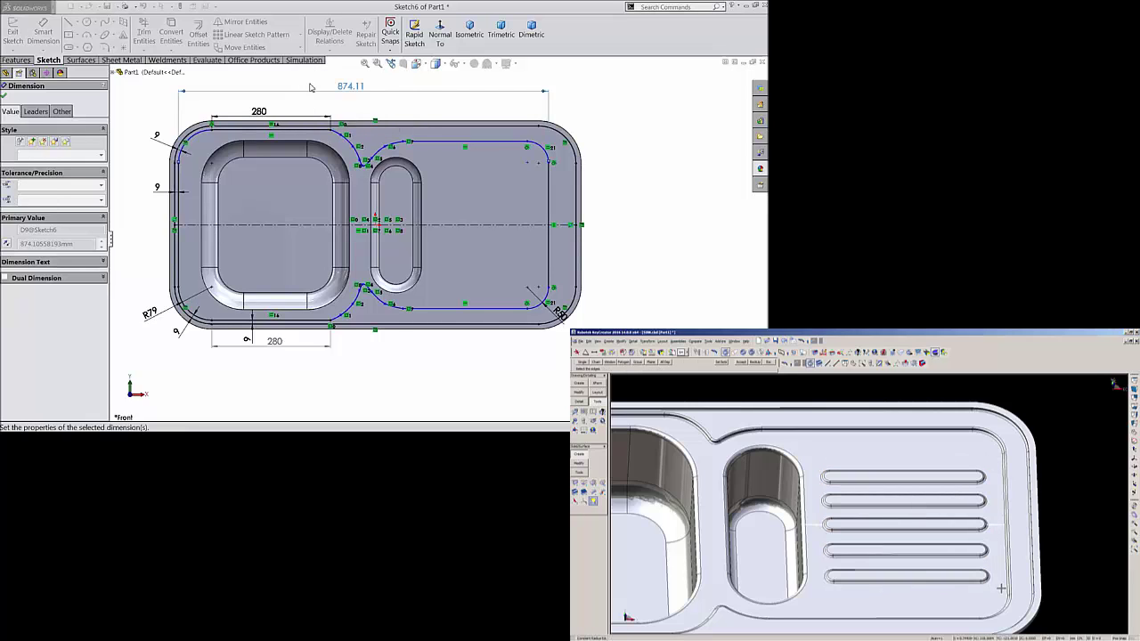
Dimension the drainboard outline's height between its two horizontal lines as 394.35 mm.
{"action": "left_click", "coordinate": [512, 142]}
{"action": "left_click", "coordinate": [521, 305]}
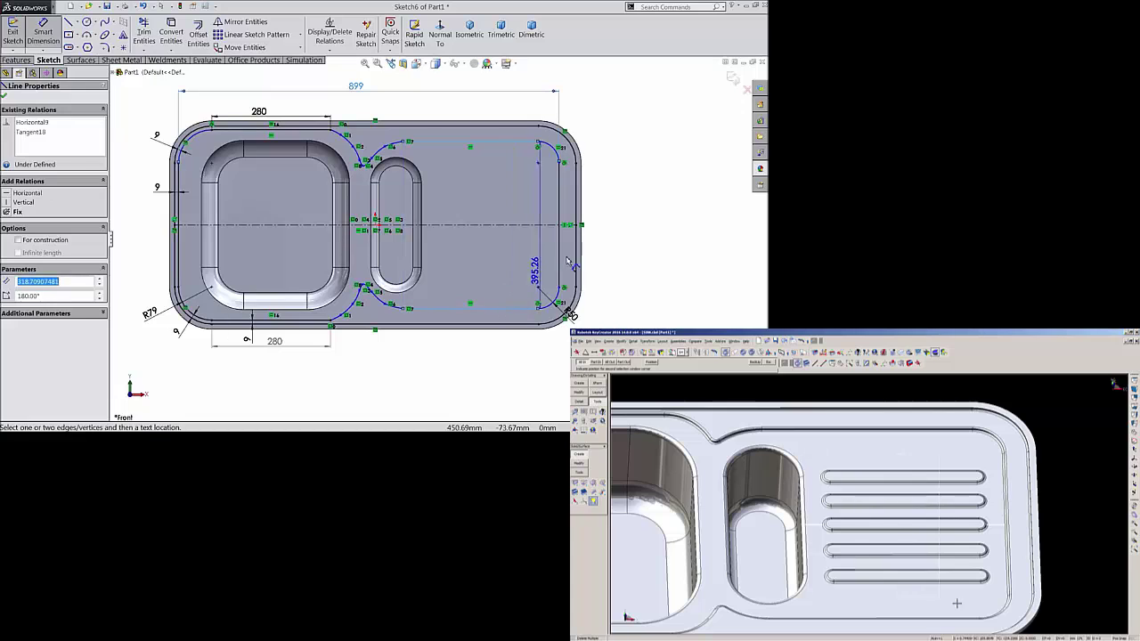
{"action": "left_click", "coordinate": [632, 223]}
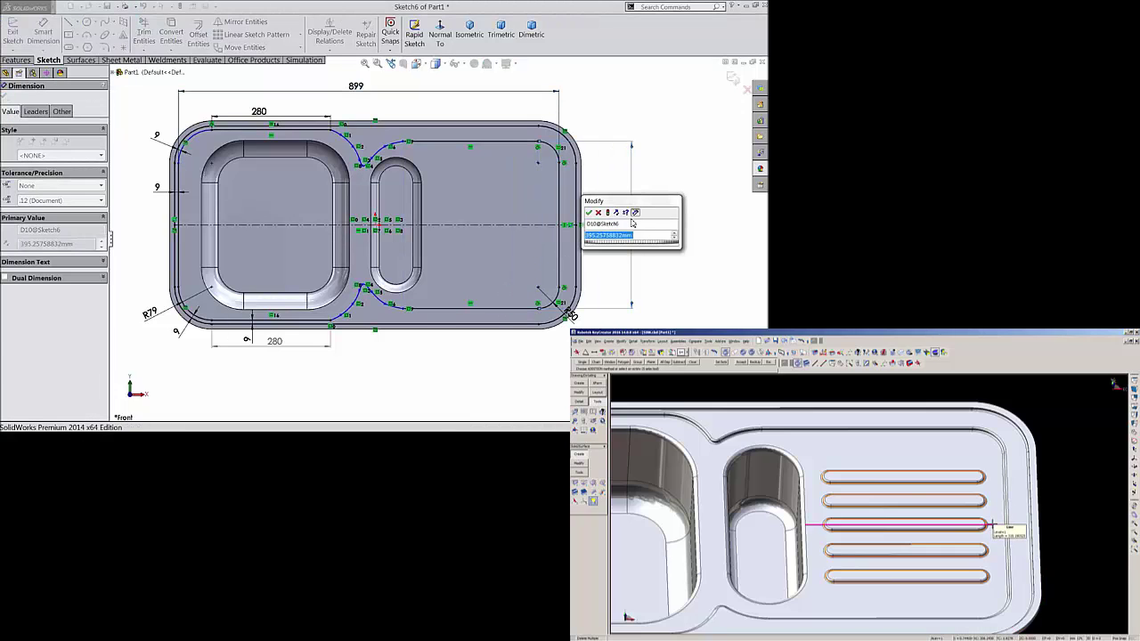
{"action": "type", "text": "394"}
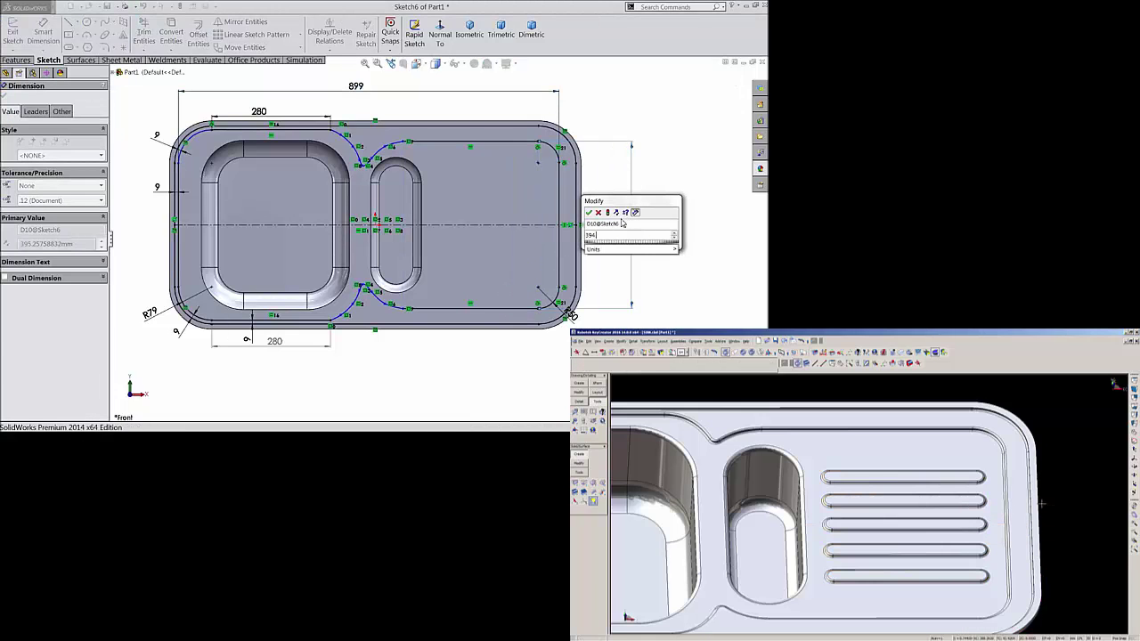
{"action": "type", "text": ".35"}
{"action": "left_click", "coordinate": [589, 212]}
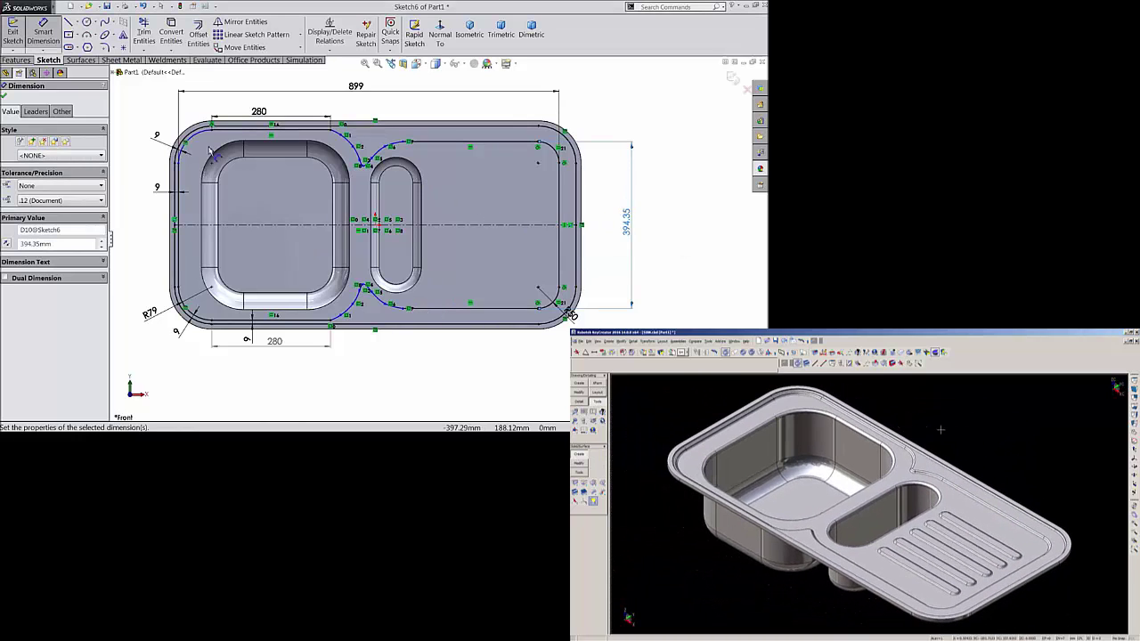
Add a radius dimension to the inner contour's upper corner arc beside the square basin and finish dimensioning.
{"action": "scroll", "coordinate": [211, 151], "scroll_direction": "down", "scroll_amount": 3}
{"action": "left_click", "coordinate": [240, 143]}
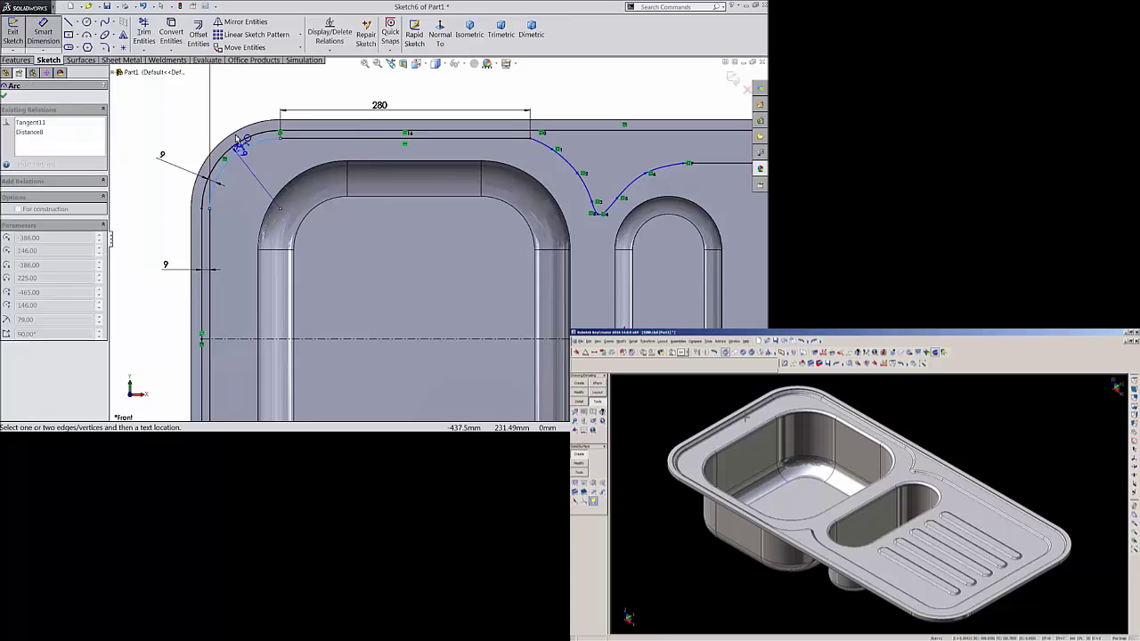
{"action": "left_click", "coordinate": [229, 118]}
{"action": "left_click", "coordinate": [183, 104]}
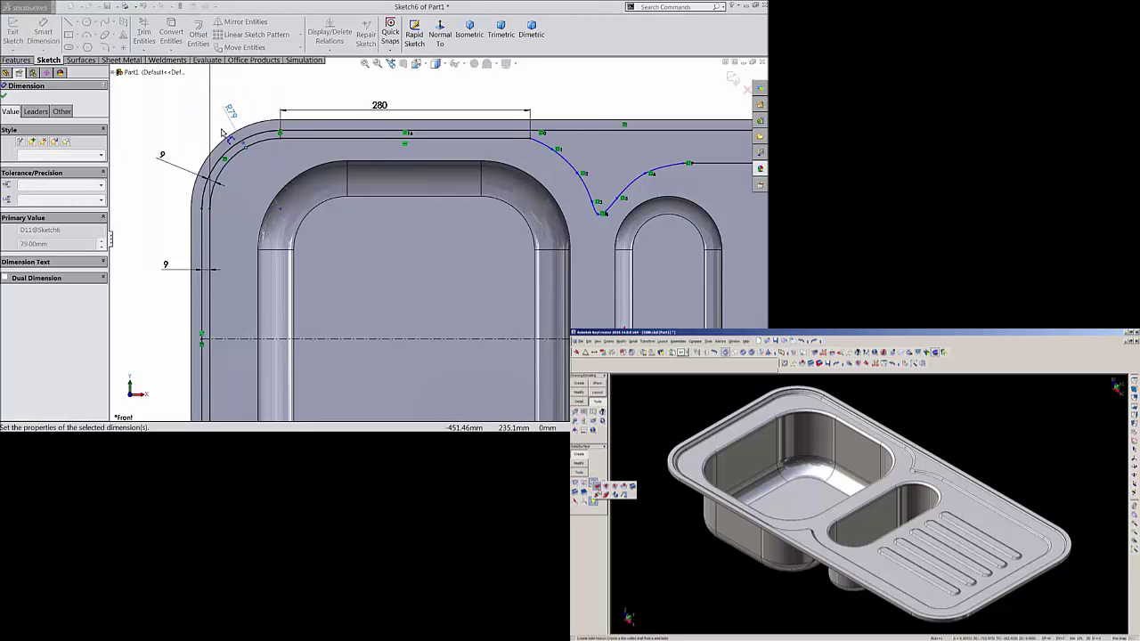
{"action": "scroll", "coordinate": [315, 177], "scroll_direction": "up", "scroll_amount": 1}
{"action": "scroll", "coordinate": [315, 177], "scroll_direction": "up", "scroll_amount": 2}
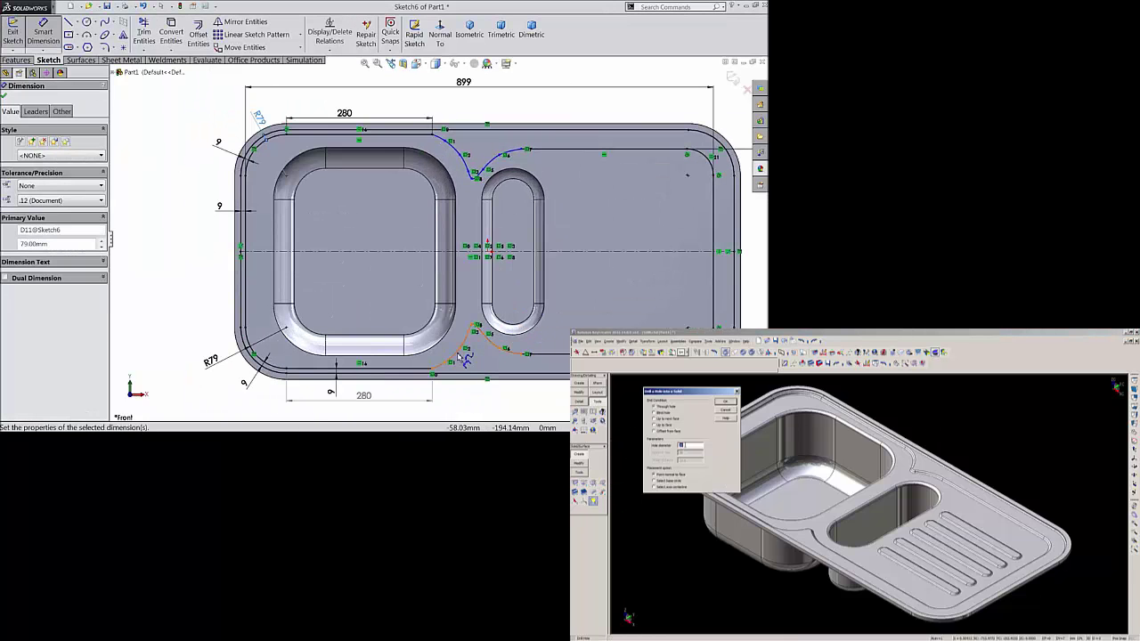
{"action": "scroll", "coordinate": [456, 369], "scroll_direction": "down", "scroll_amount": 3}
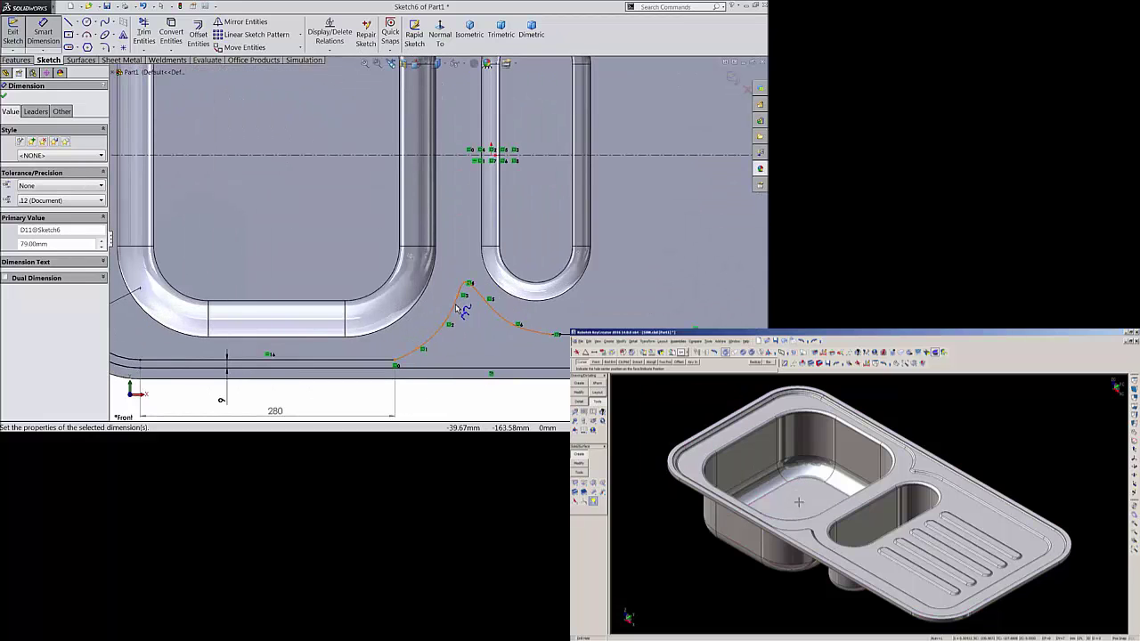
{"action": "scroll", "coordinate": [463, 311], "scroll_direction": "up", "scroll_amount": 5}
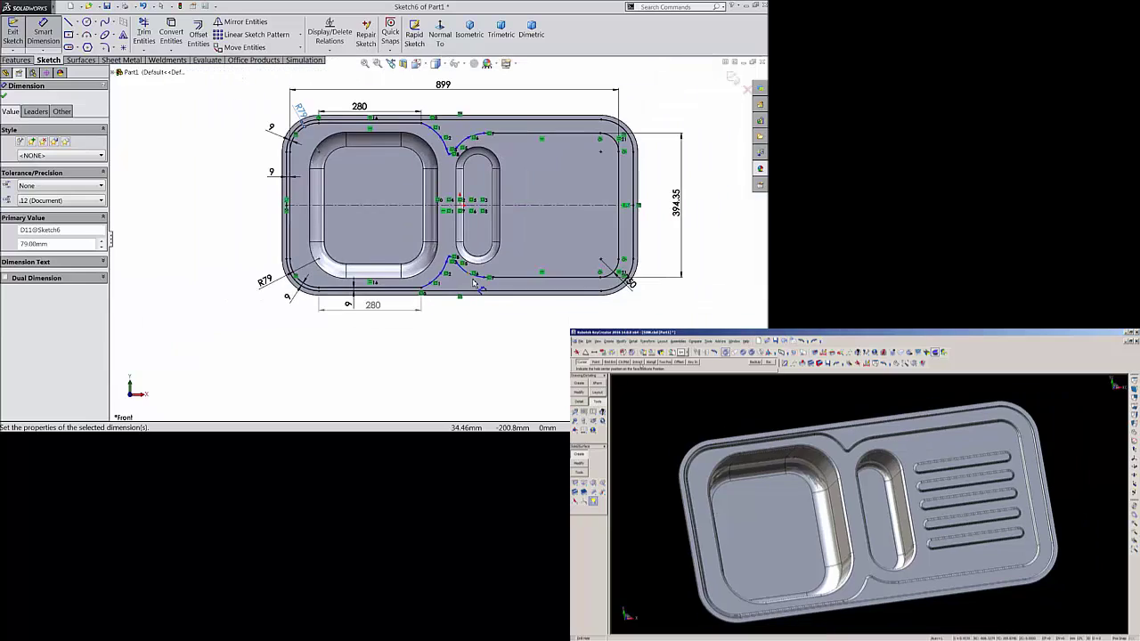
{"action": "scroll", "coordinate": [541, 204], "scroll_direction": "down", "scroll_amount": 2}
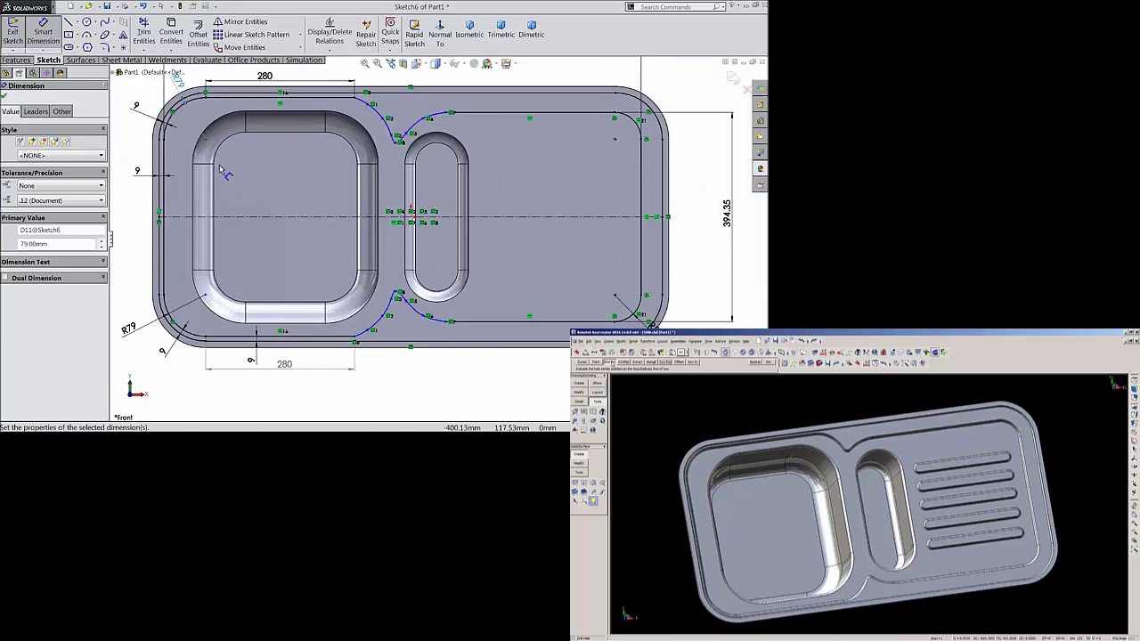
{"action": "left_click", "coordinate": [3, 98]}
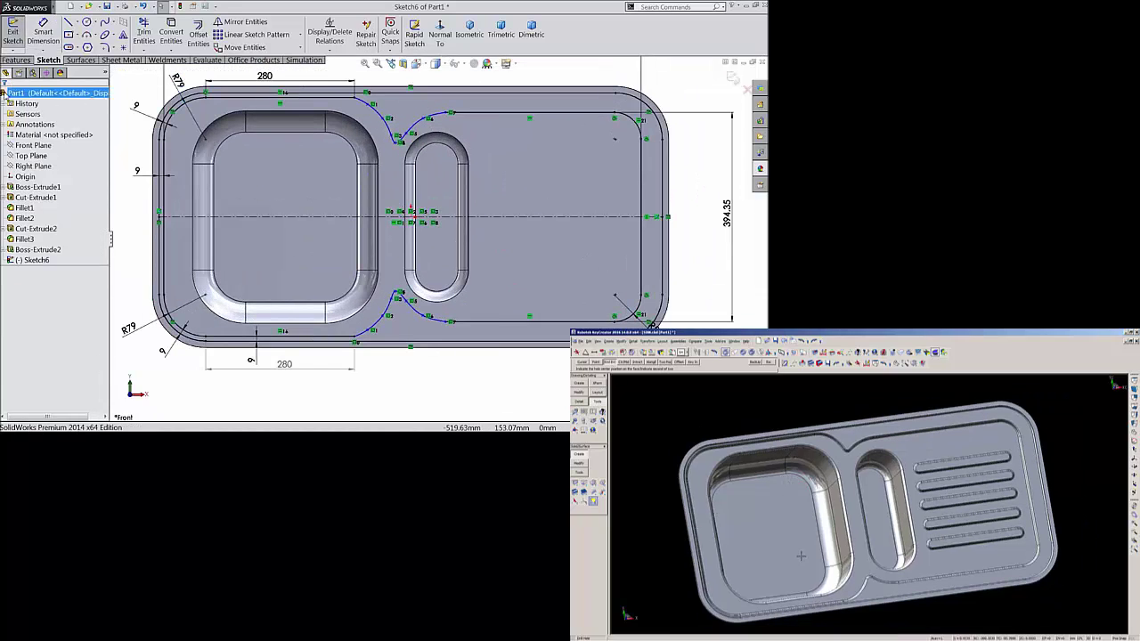
Extrude the band between the outer and inner contours as a blind boss 5 mm deep, merged with the body.
{"action": "left_click", "coordinate": [16, 61]}
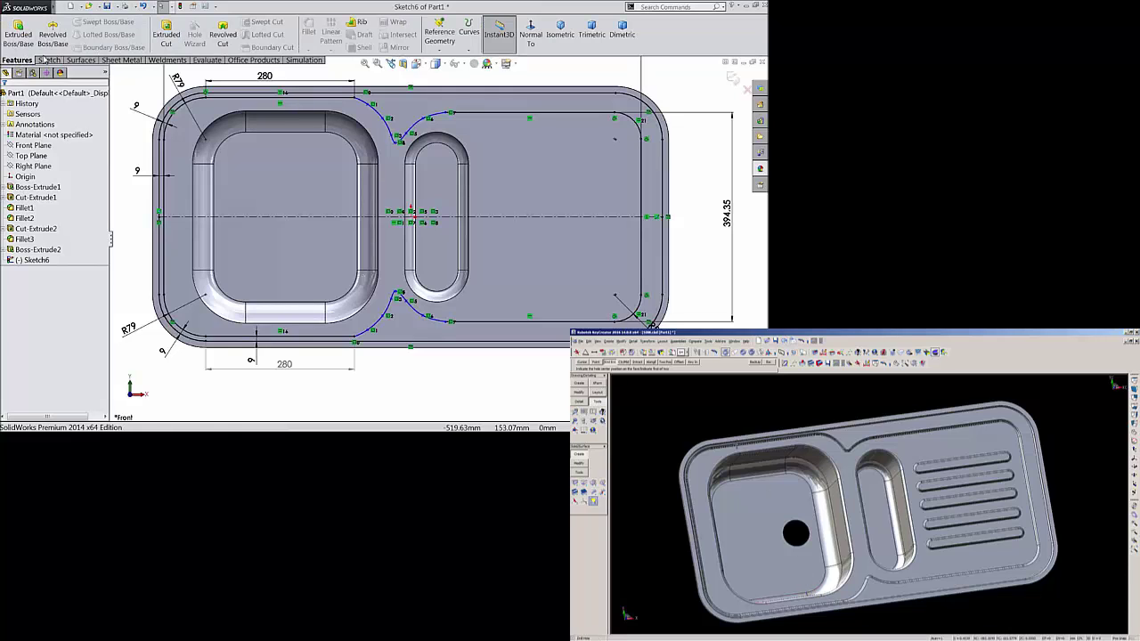
{"action": "left_click", "coordinate": [18, 36]}
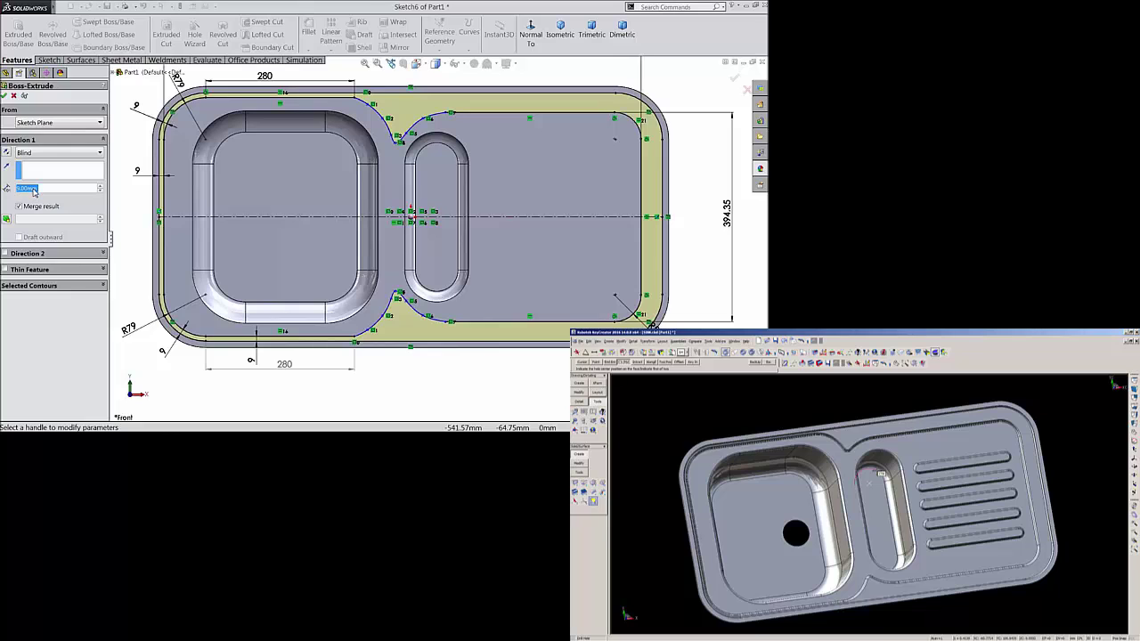
{"action": "type", "text": "5"}
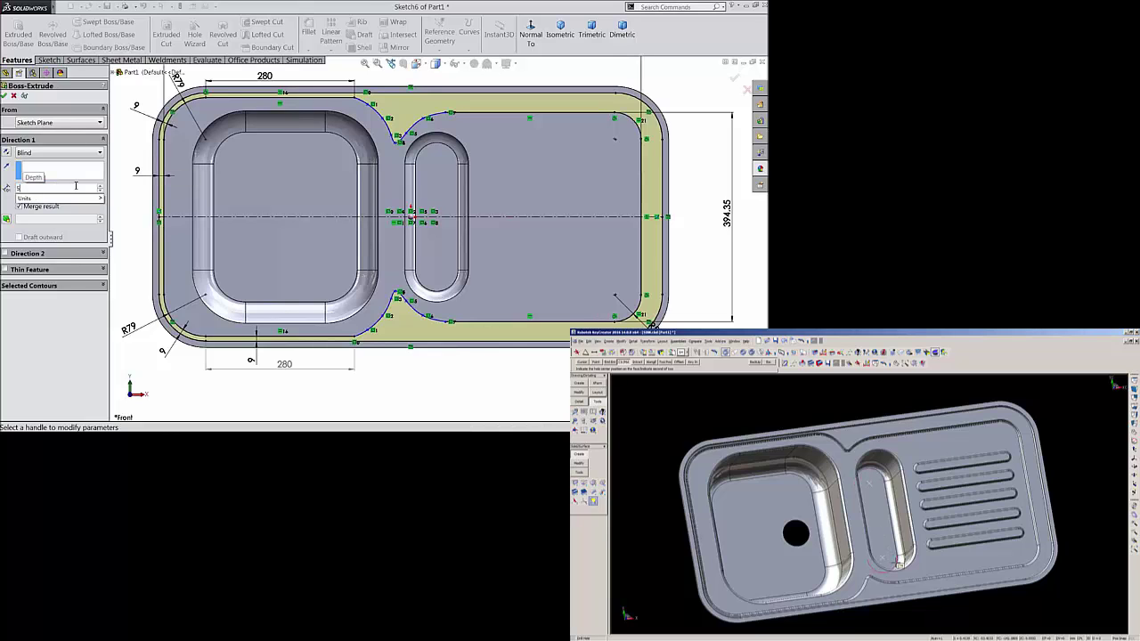
{"action": "key", "text": "Return"}
{"action": "middle_click_drag", "start_coordinate": [120, 208], "coordinate": [103, 154]}
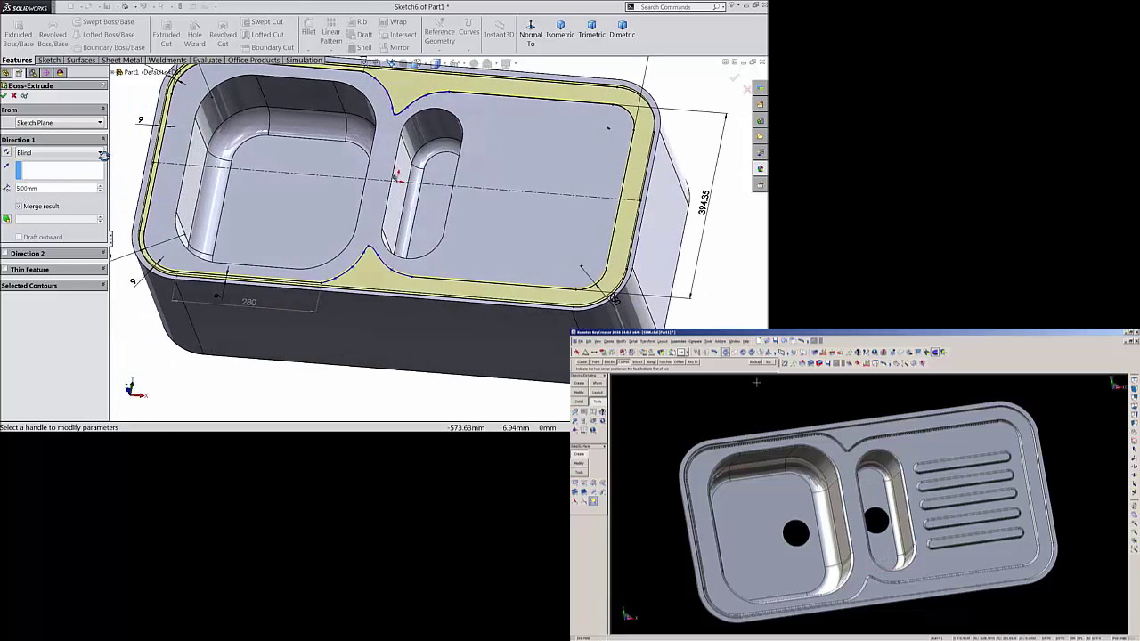
{"action": "scroll", "coordinate": [178, 180], "scroll_direction": "down", "scroll_amount": 6}
{"action": "middle_click_drag", "start_coordinate": [239, 164], "coordinate": [252, 249]}
{"action": "scroll", "coordinate": [253, 250], "scroll_direction": "down", "scroll_amount": 4}
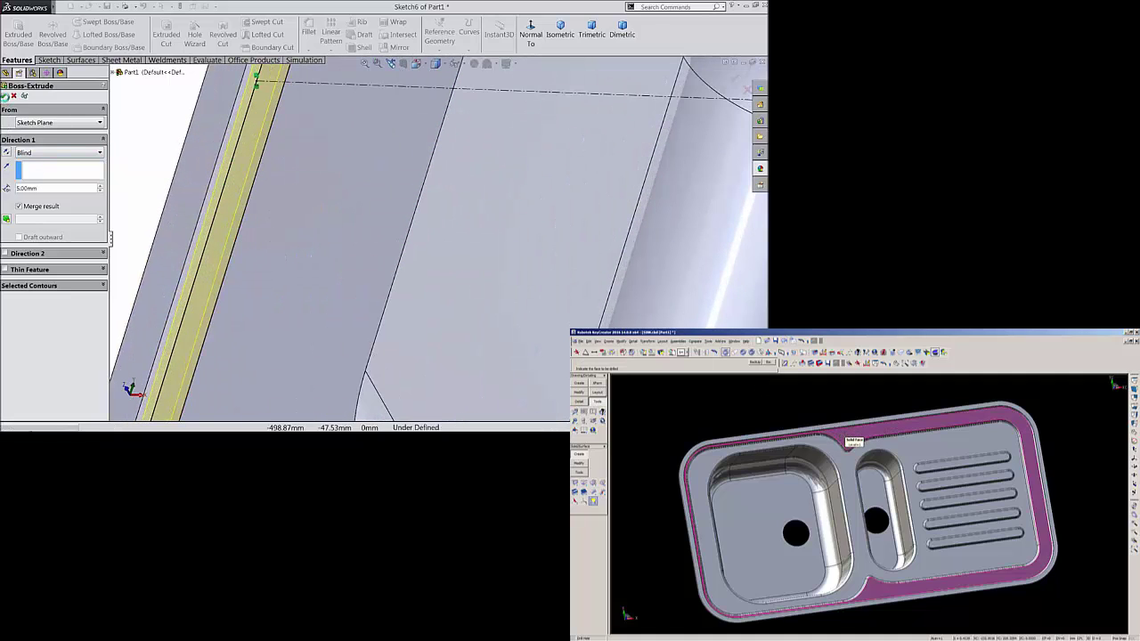
{"action": "left_click", "coordinate": [5, 96]}
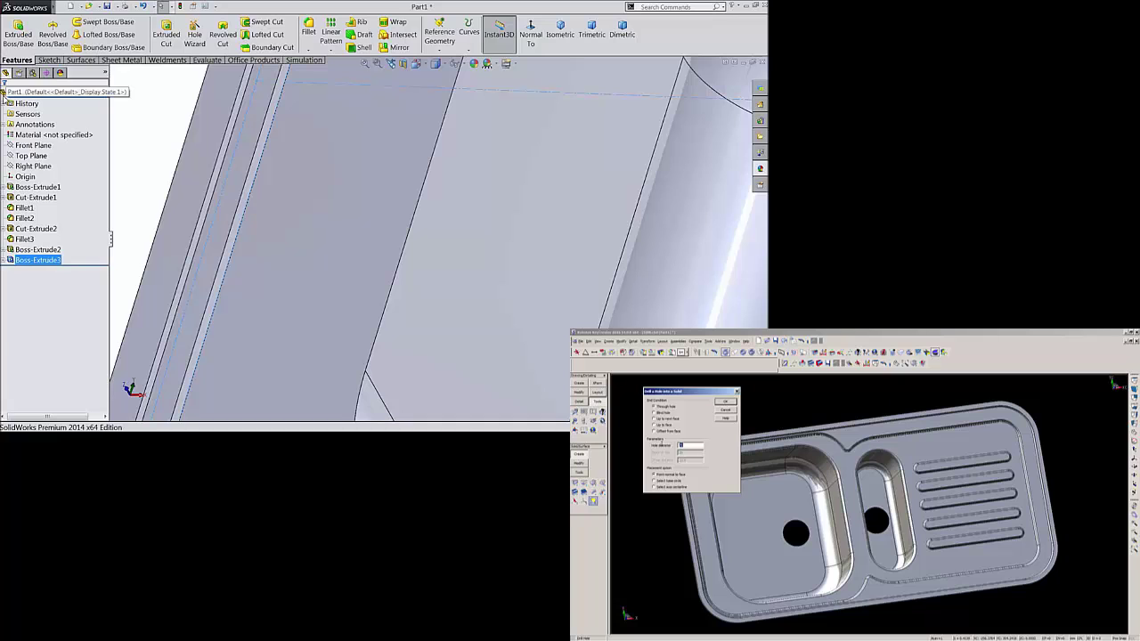
Start a 3 mm constant-size fillet on the lower corner edges of the outer rim and inner contour beside the square basin, removing the extra third edge.
{"action": "middle_click_drag", "start_coordinate": [175, 147], "coordinate": [293, 170]}
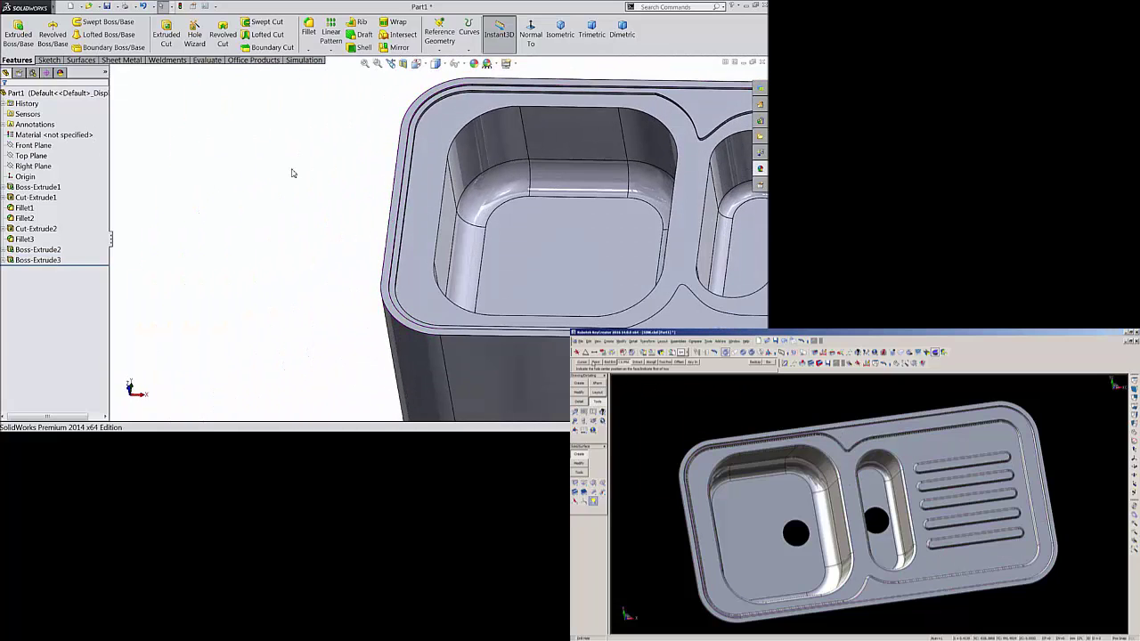
{"action": "scroll", "coordinate": [466, 112], "scroll_direction": "down", "scroll_amount": 10}
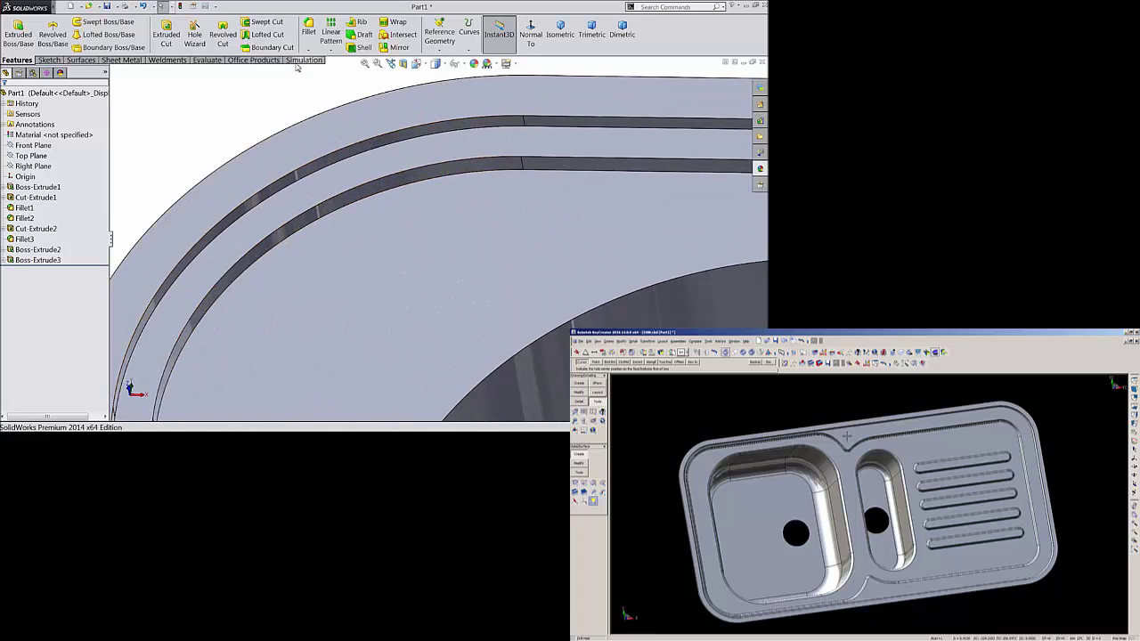
{"action": "left_click", "coordinate": [309, 35]}
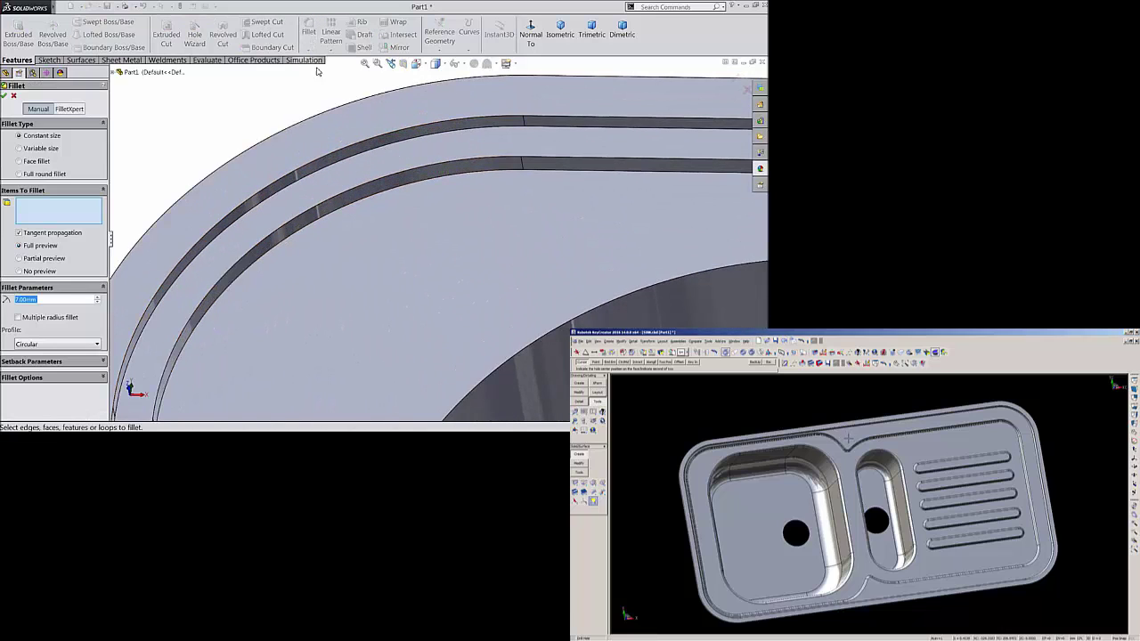
{"action": "type", "text": "3"}
{"action": "left_click", "coordinate": [274, 197]}
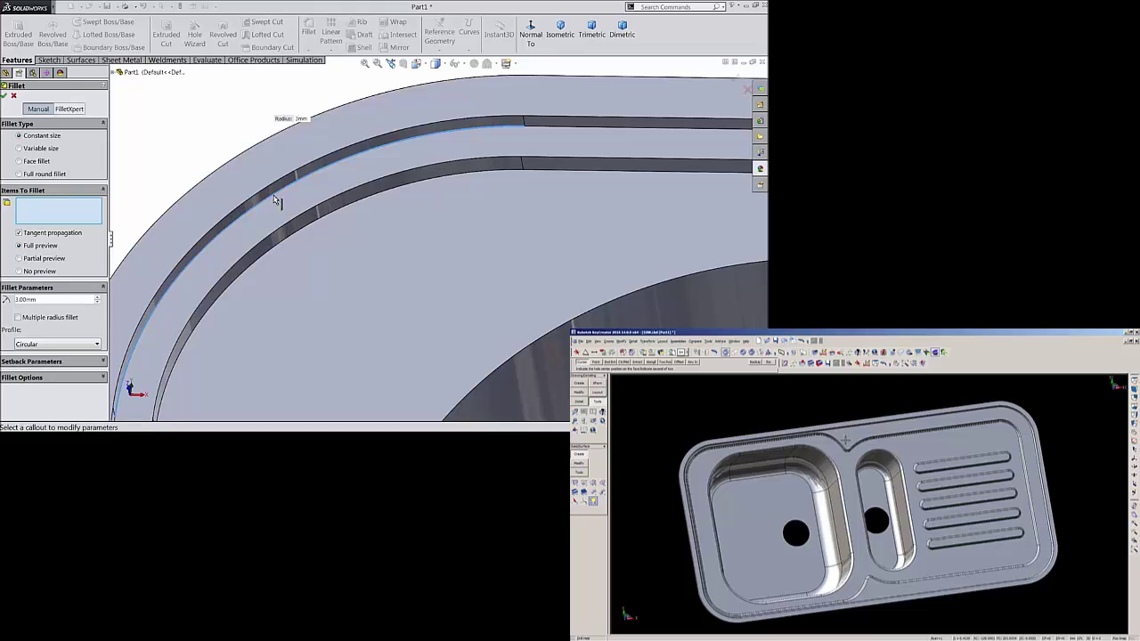
{"action": "left_click", "coordinate": [289, 244]}
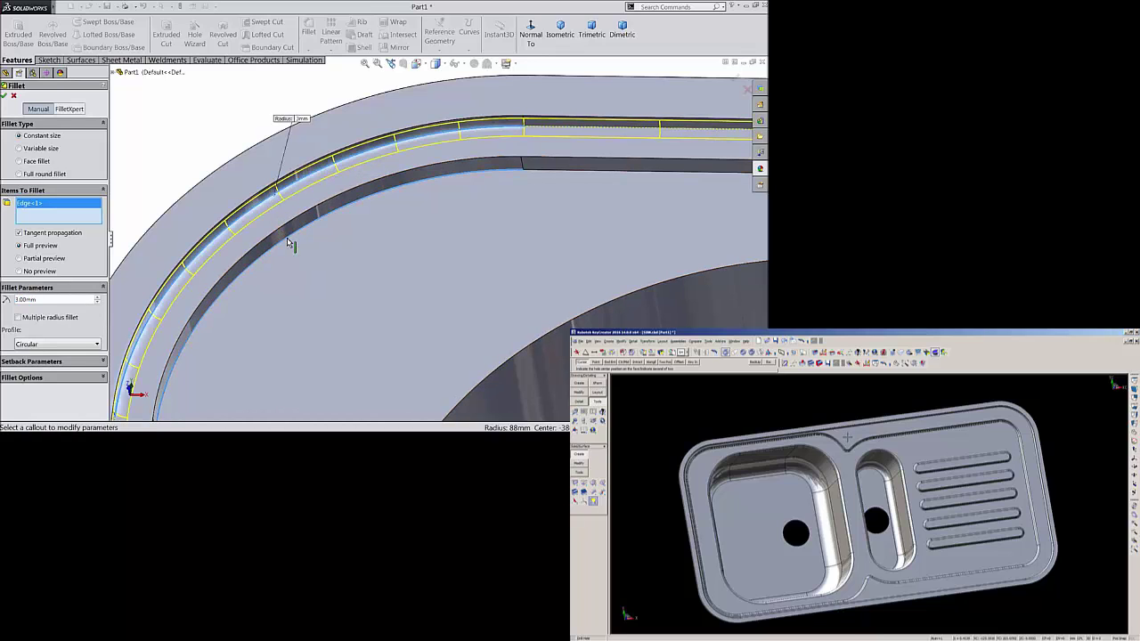
{"action": "left_click", "coordinate": [276, 233]}
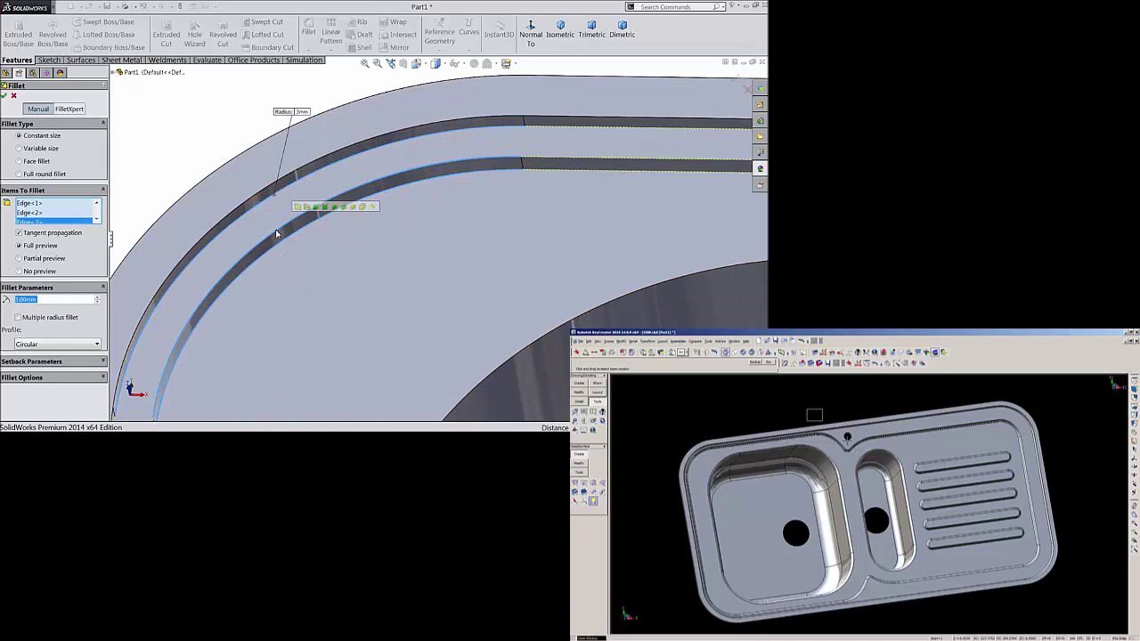
{"action": "right_click", "coordinate": [64, 227]}
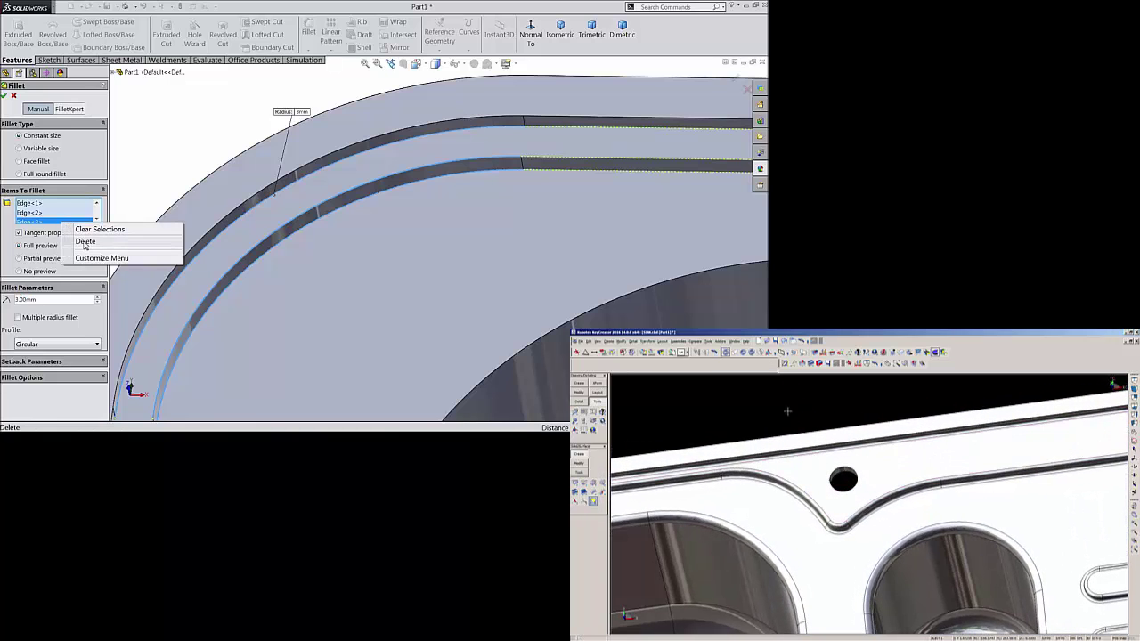
{"action": "left_click", "coordinate": [85, 242]}
Add the lower edges of the curved notch between the basins and of the adjoining straight drainboard contour to the fillet selection.
{"action": "scroll", "coordinate": [234, 239], "scroll_direction": "up", "scroll_amount": 10}
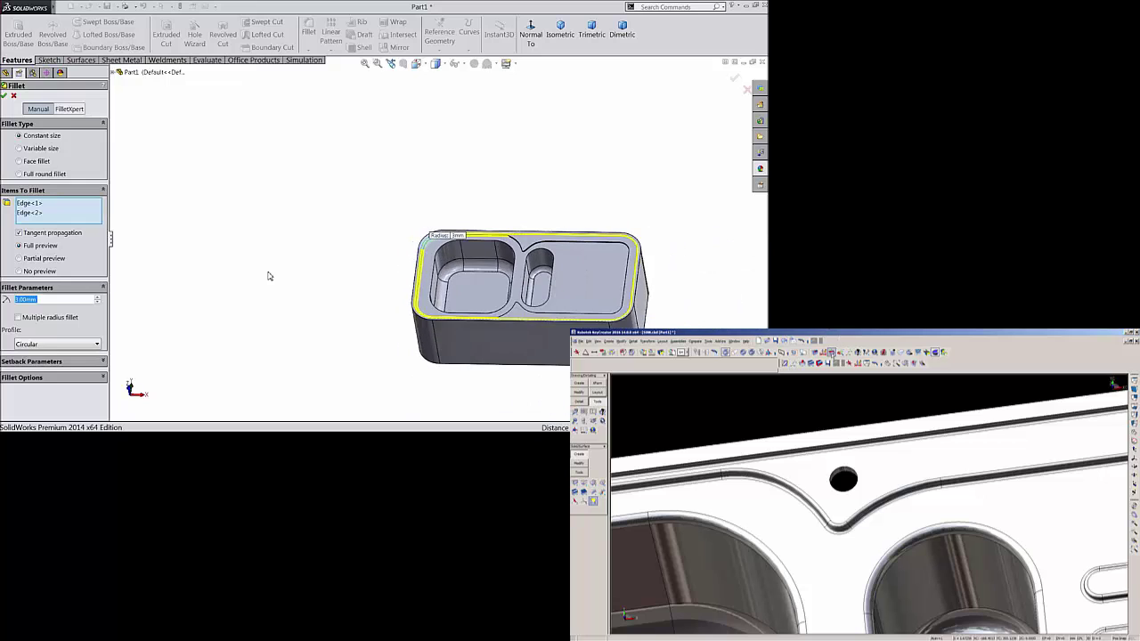
{"action": "middle_click_drag", "start_coordinate": [269, 276], "coordinate": [325, 292]}
{"action": "scroll", "coordinate": [488, 308], "scroll_direction": "down", "scroll_amount": 5}
{"action": "scroll", "coordinate": [448, 156], "scroll_direction": "down", "scroll_amount": 5}
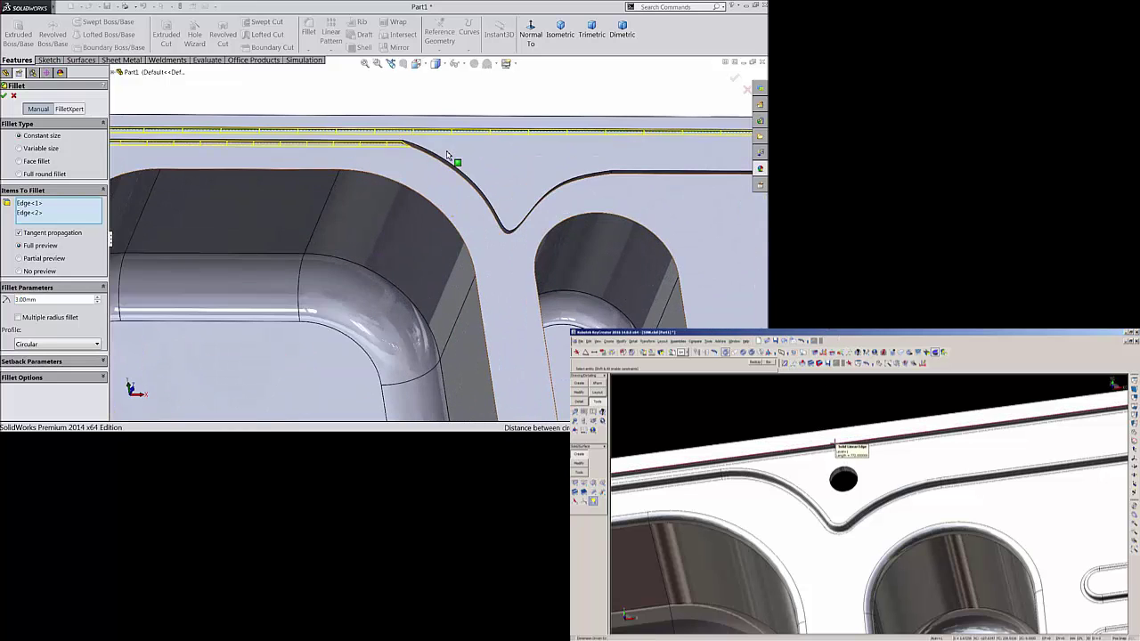
{"action": "scroll", "coordinate": [448, 156], "scroll_direction": "down", "scroll_amount": 3}
{"action": "left_click", "coordinate": [425, 176]}
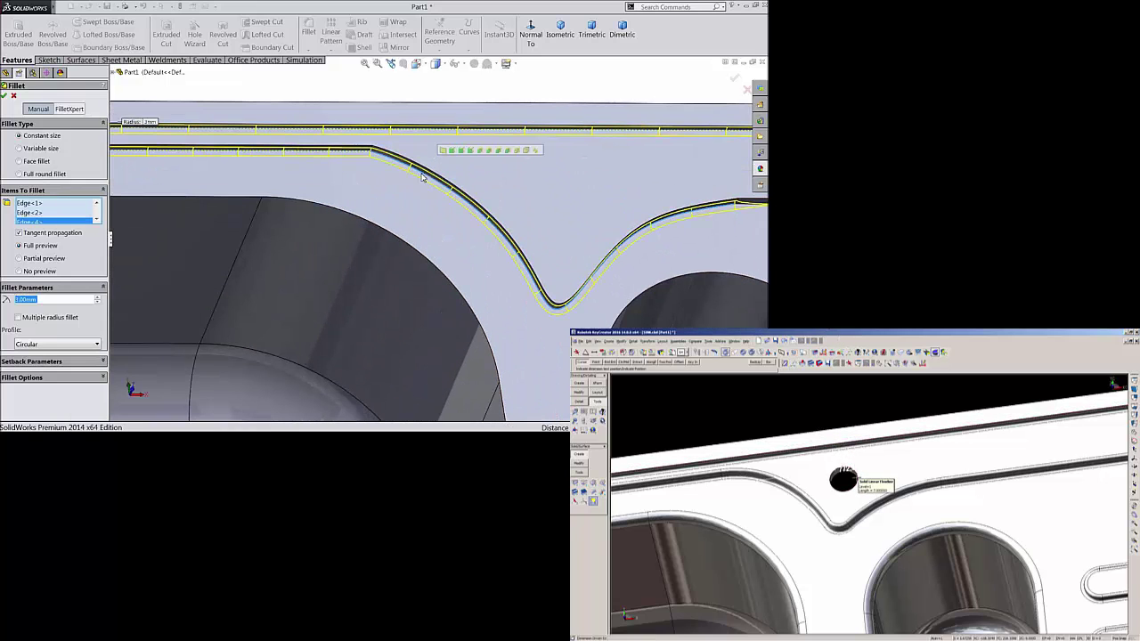
{"action": "scroll", "coordinate": [437, 203], "scroll_direction": "up", "scroll_amount": 5}
{"action": "scroll", "coordinate": [436, 208], "scroll_direction": "up", "scroll_amount": 5}
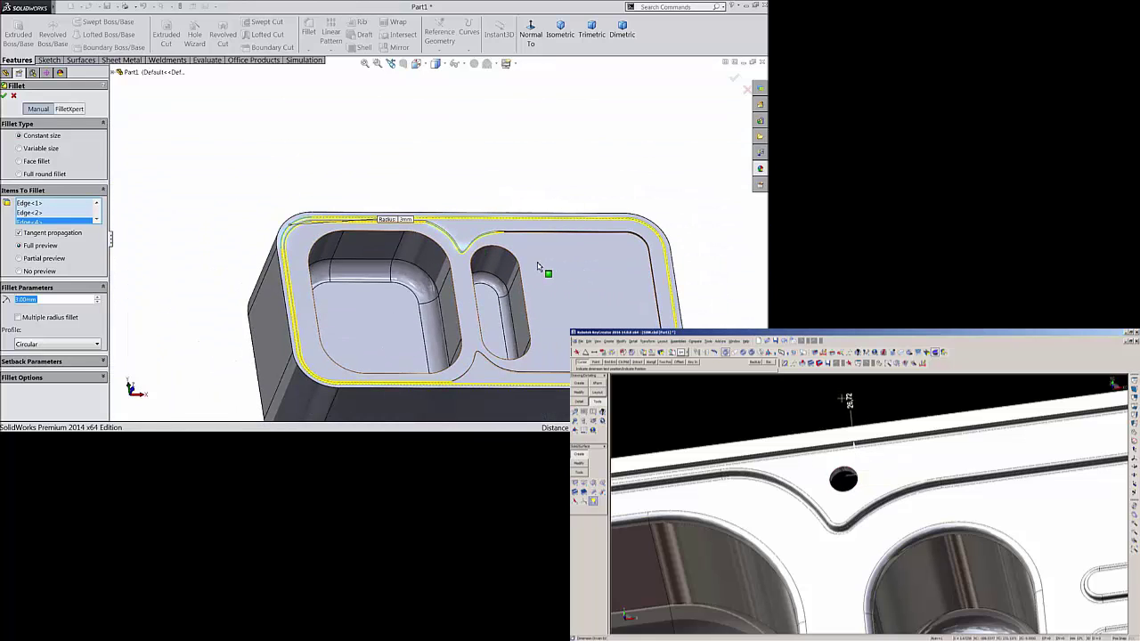
{"action": "scroll", "coordinate": [521, 249], "scroll_direction": "down", "scroll_amount": 5}
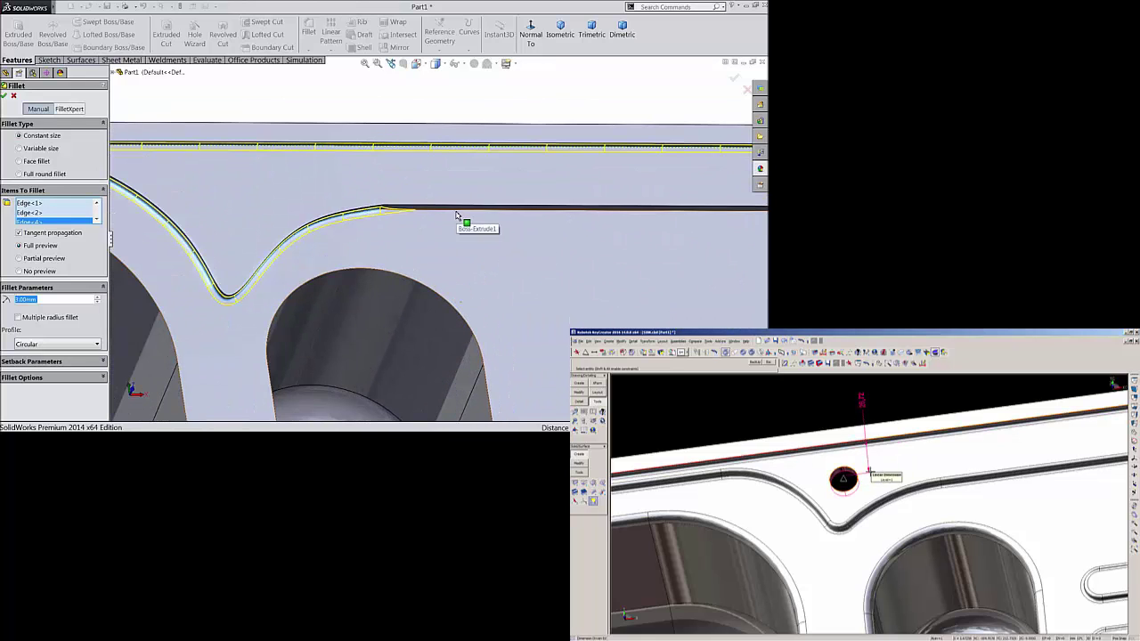
{"action": "left_click", "coordinate": [456, 211]}
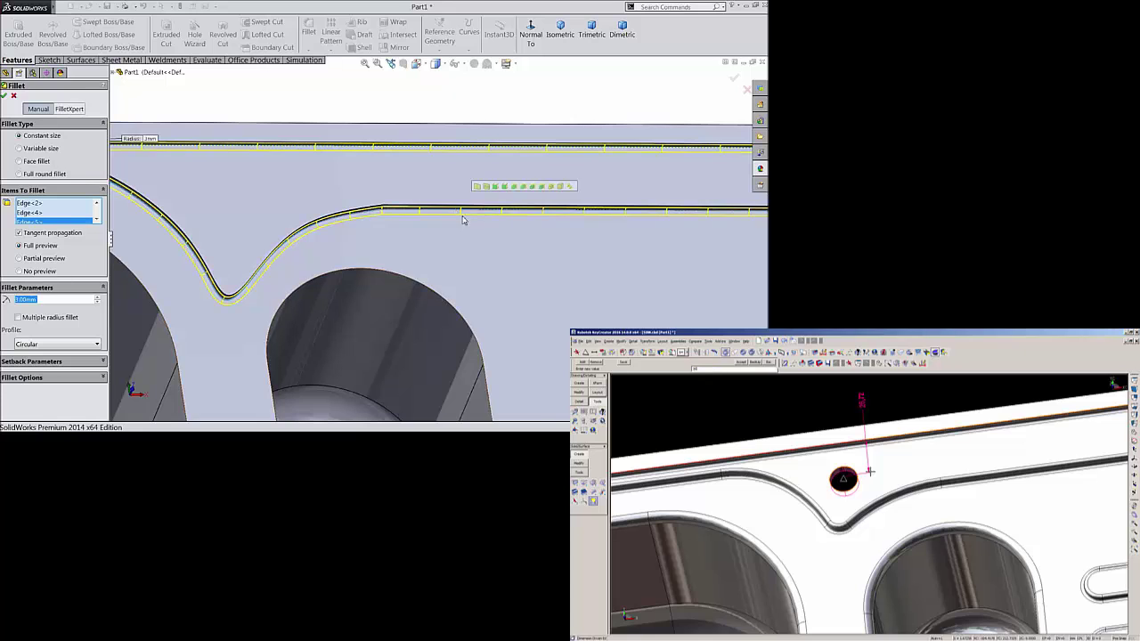
Add the lower edge of the opposite curved notch between the basins and apply the 3 mm fillet.
{"action": "scroll", "coordinate": [471, 241], "scroll_direction": "up", "scroll_amount": 10}
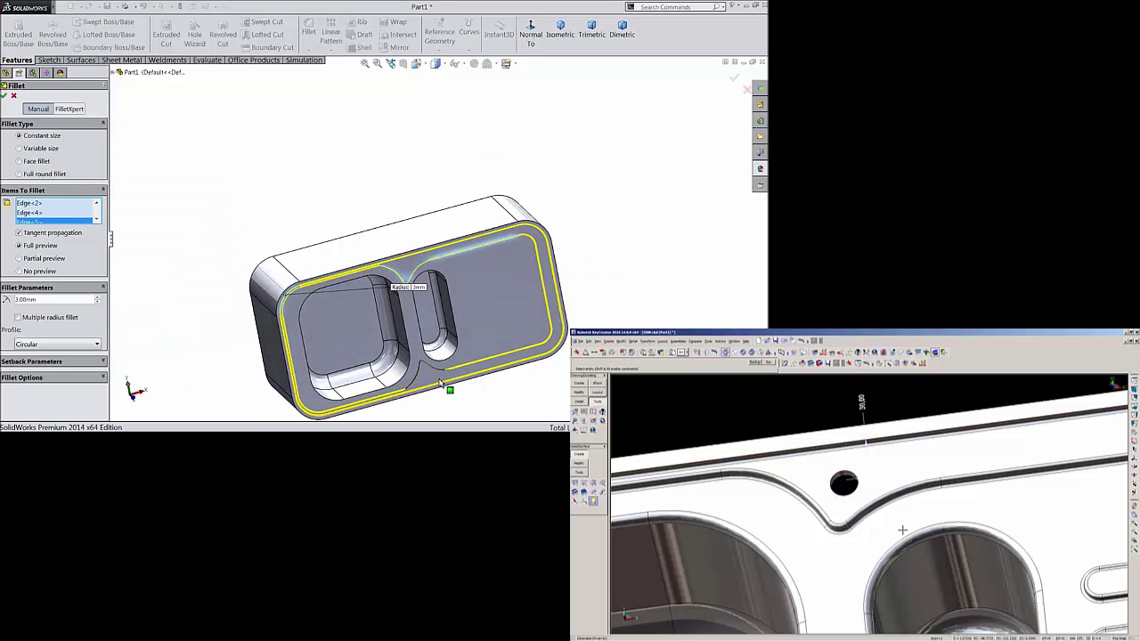
{"action": "scroll", "coordinate": [448, 386], "scroll_direction": "down", "scroll_amount": 8}
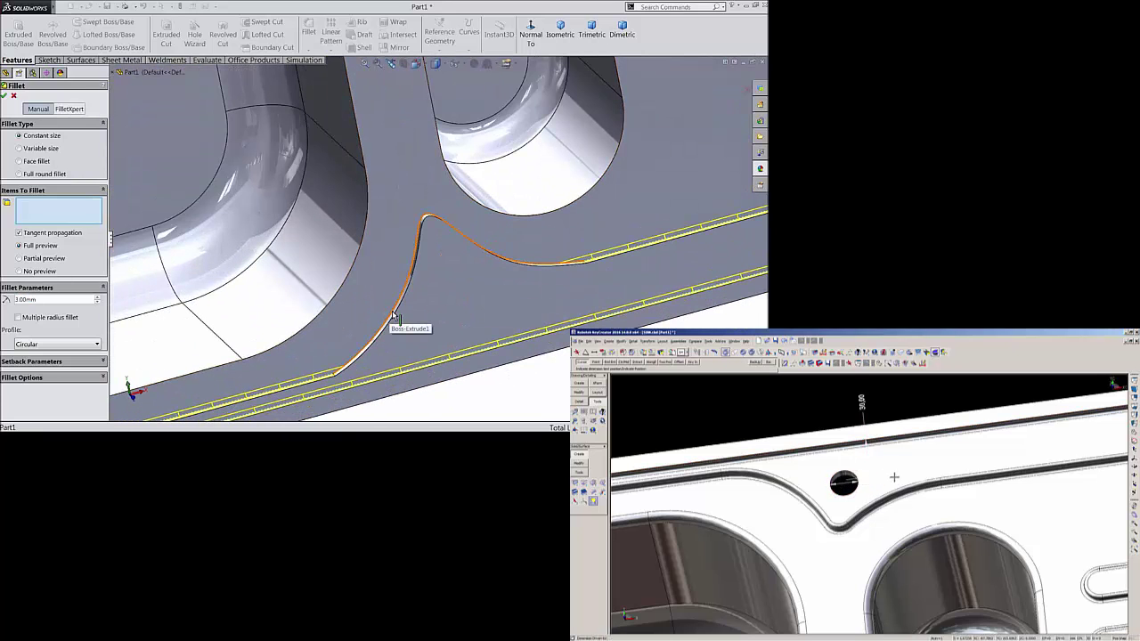
{"action": "left_click", "coordinate": [395, 316]}
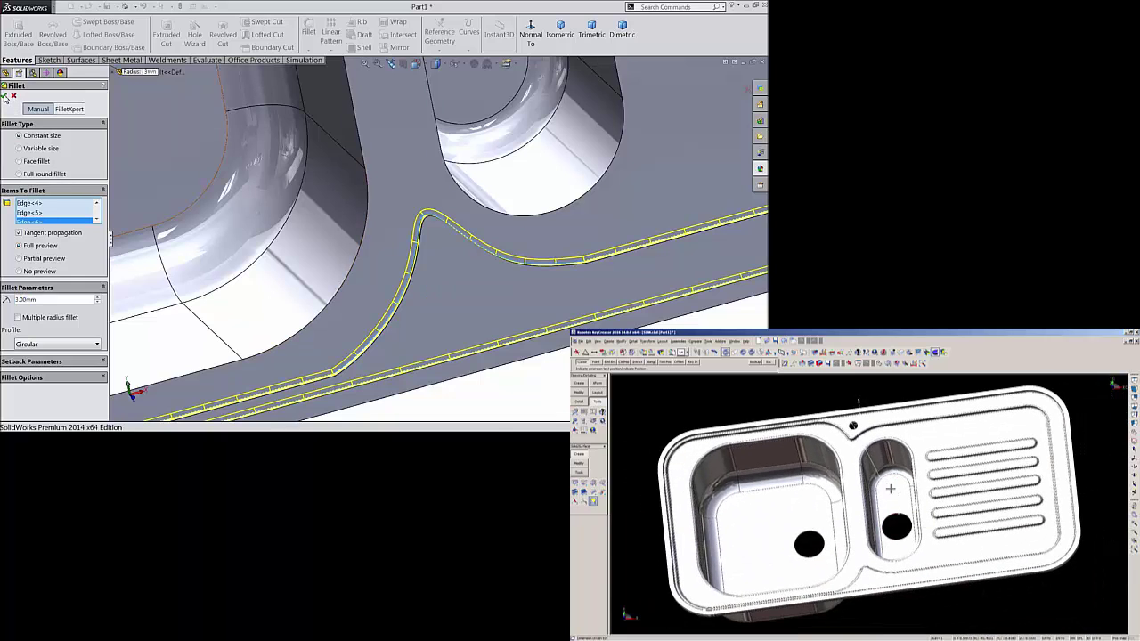
{"action": "left_click", "coordinate": [6, 95]}
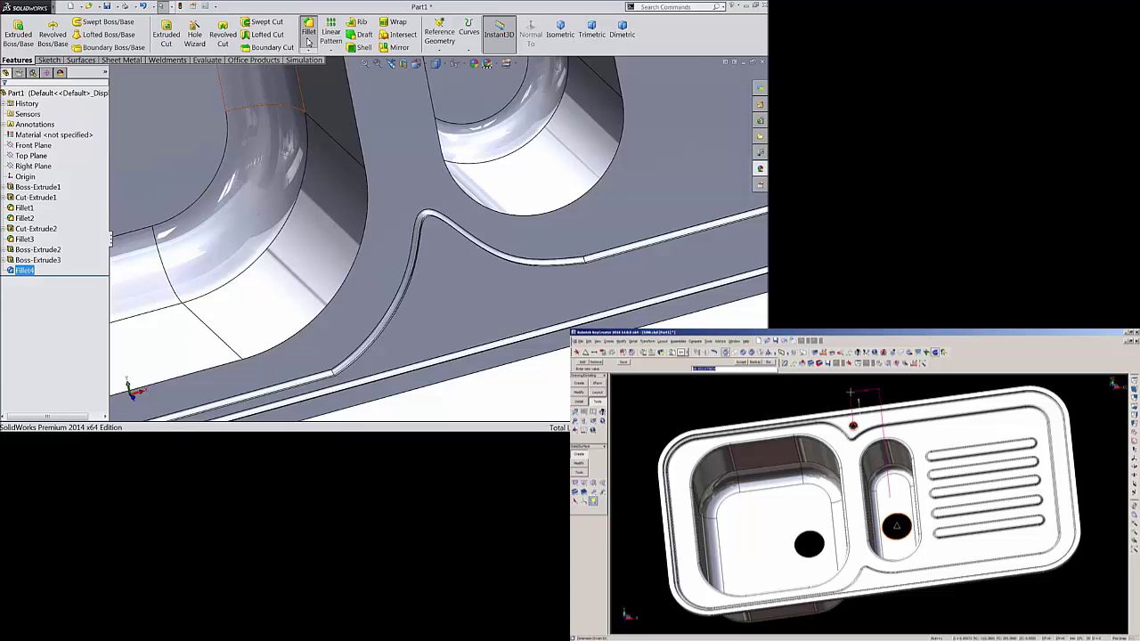
Fillet the upper edges of the outer rim and inner contour, picked at the square basin's corner, with a 3 mm radius.
{"action": "left_click", "coordinate": [308, 42]}
{"action": "scroll", "coordinate": [277, 169], "scroll_direction": "up", "scroll_amount": 4}
{"action": "middle_click_drag", "start_coordinate": [277, 169], "coordinate": [251, 82]}
{"action": "scroll", "coordinate": [197, 98], "scroll_direction": "down", "scroll_amount": 5}
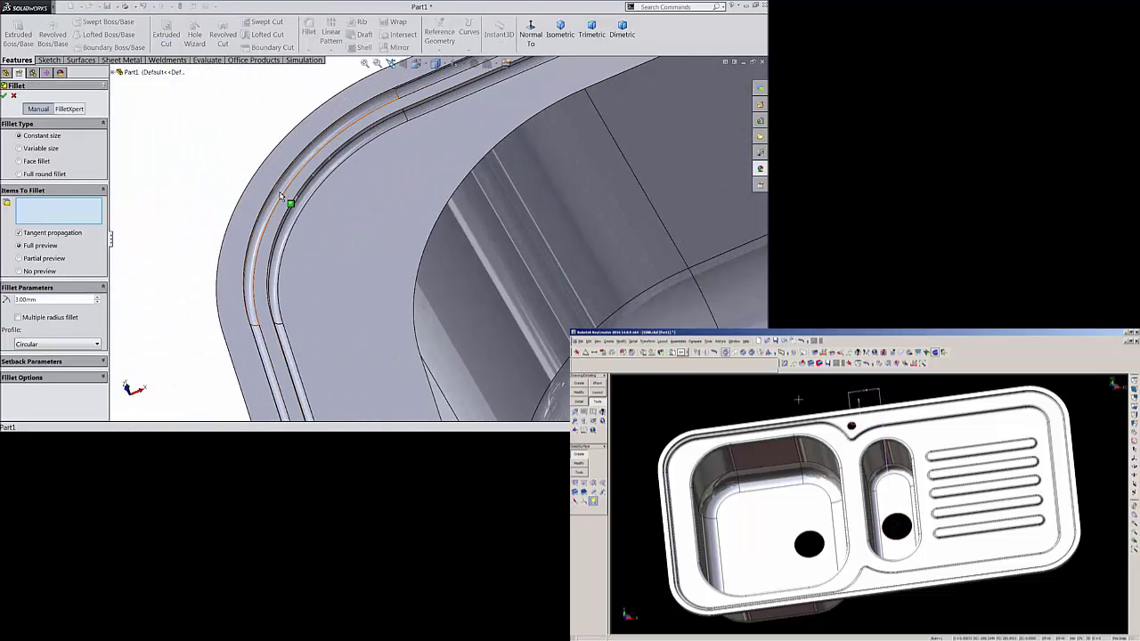
{"action": "left_click", "coordinate": [275, 195]}
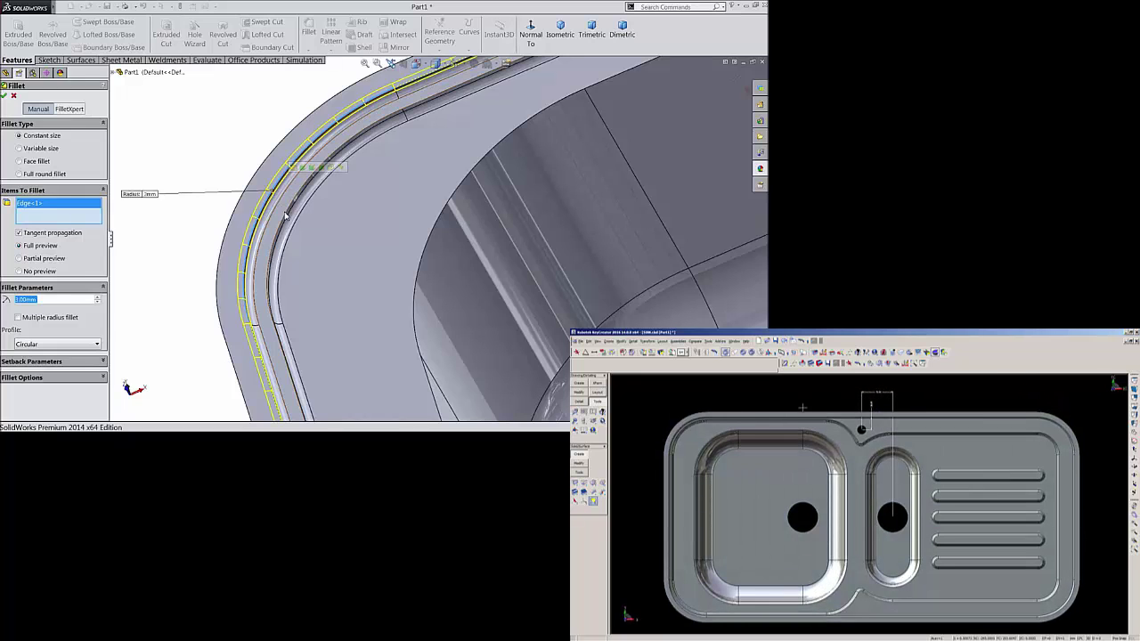
{"action": "left_click", "coordinate": [286, 217]}
{"action": "scroll", "coordinate": [295, 231], "scroll_direction": "up", "scroll_amount": 6}
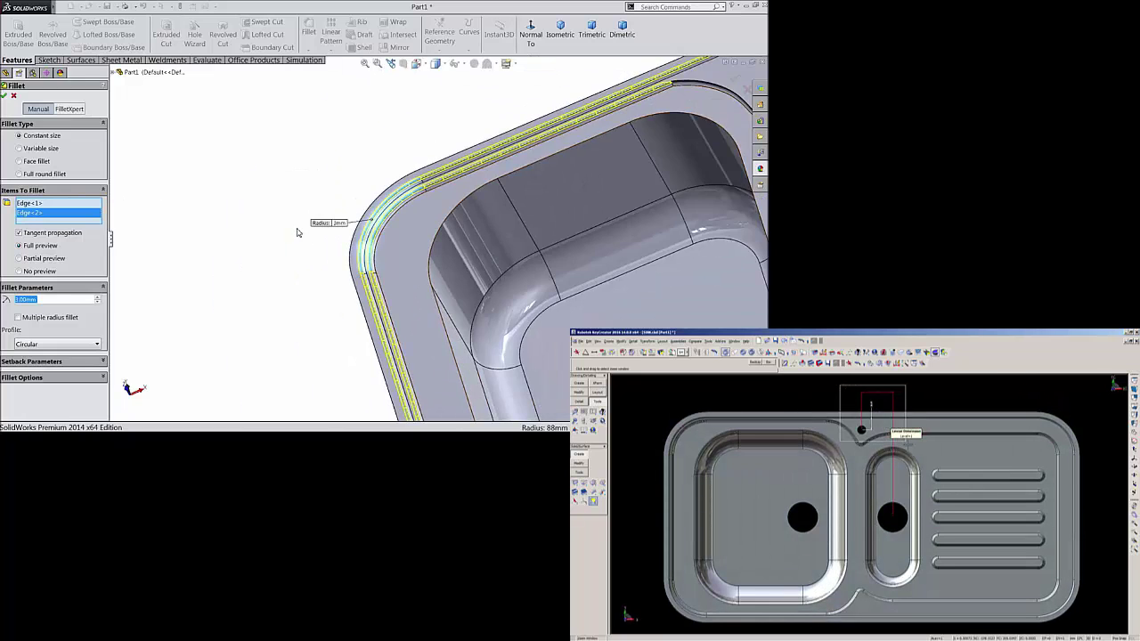
{"action": "scroll", "coordinate": [603, 273], "scroll_direction": "down", "scroll_amount": 8}
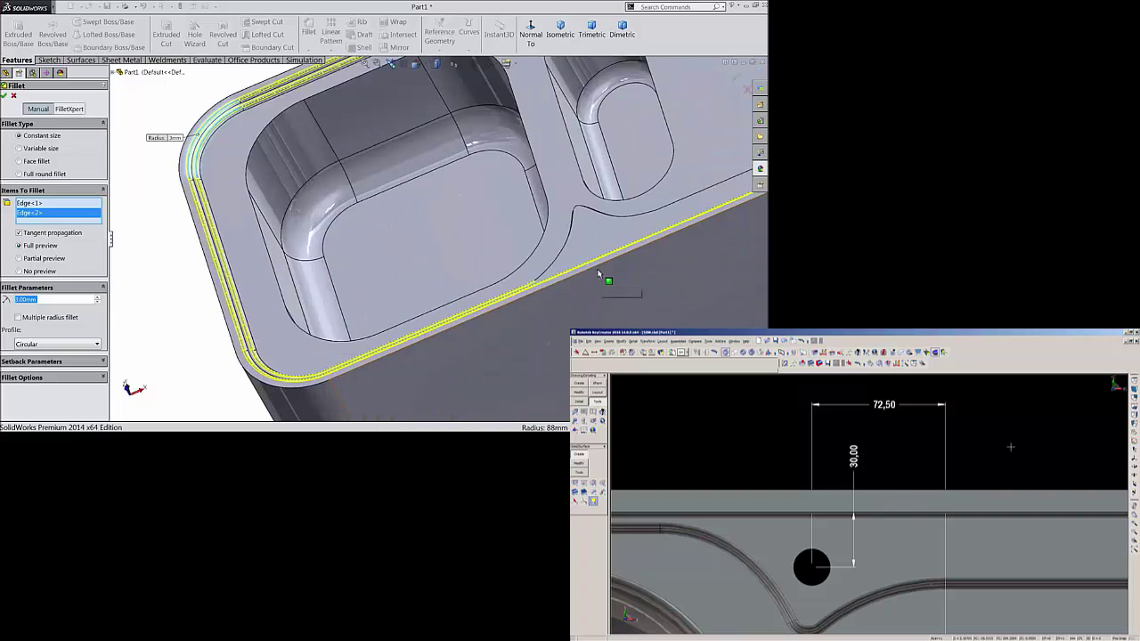
{"action": "left_click", "coordinate": [4, 95]}
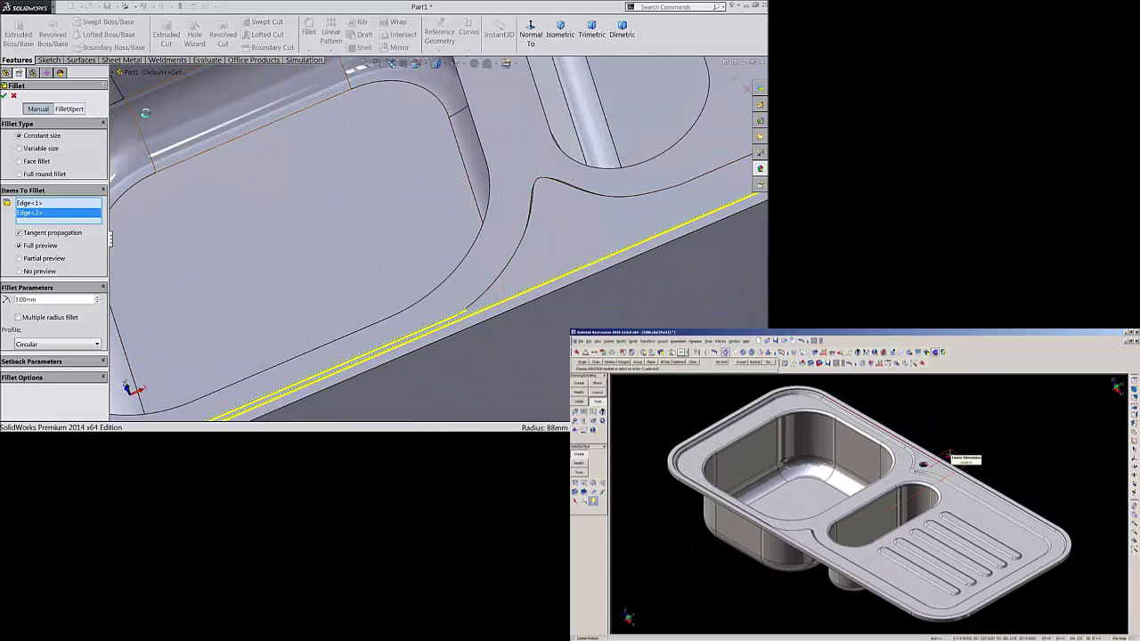
Start another constant-size fillet with a 2 mm radius at the curved contour notch between the basins.
{"action": "left_click", "coordinate": [309, 32]}
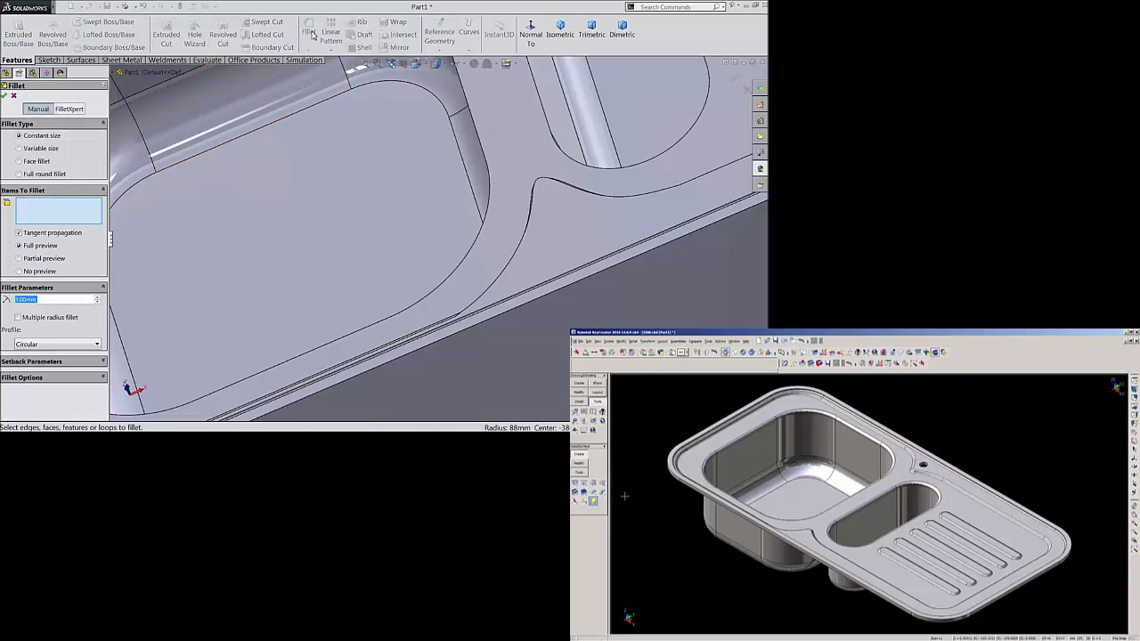
{"action": "type", "text": "2"}
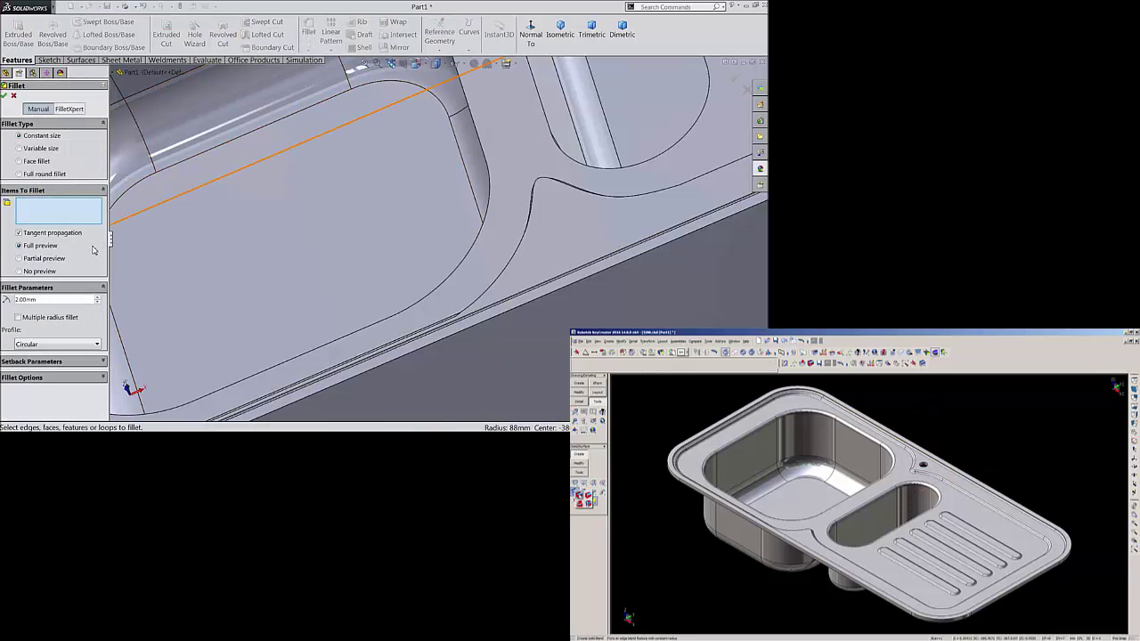
{"action": "scroll", "coordinate": [524, 283], "scroll_direction": "down", "scroll_amount": 5}
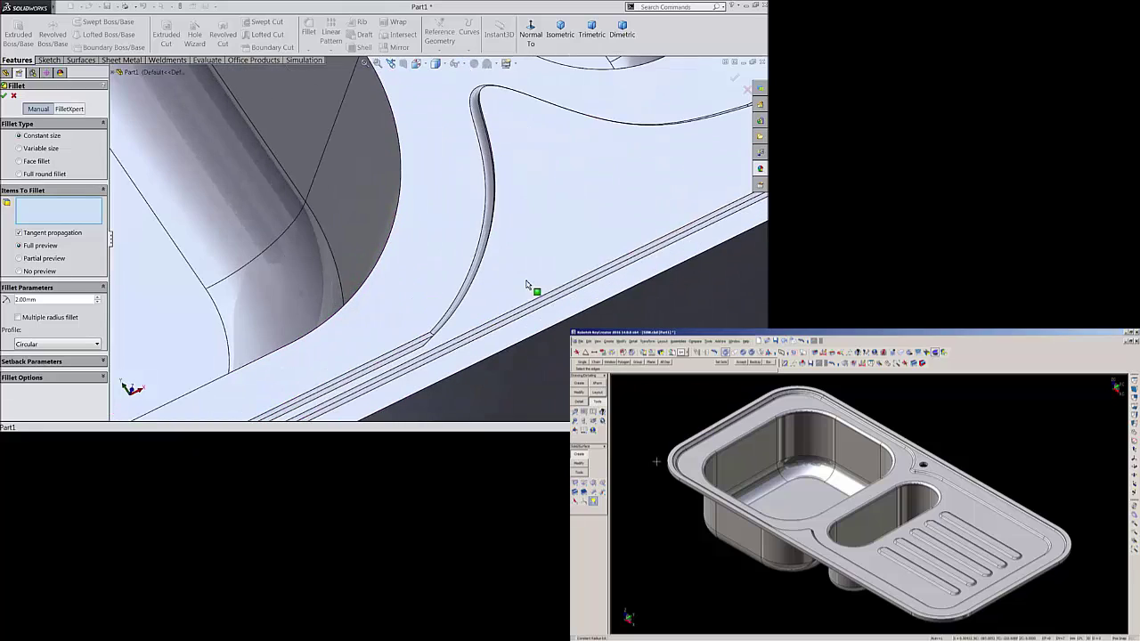
Fillet the stepped outline edges around the bowls and drainer area with a 2 mm radius.
{"action": "left_click", "coordinate": [481, 277]}
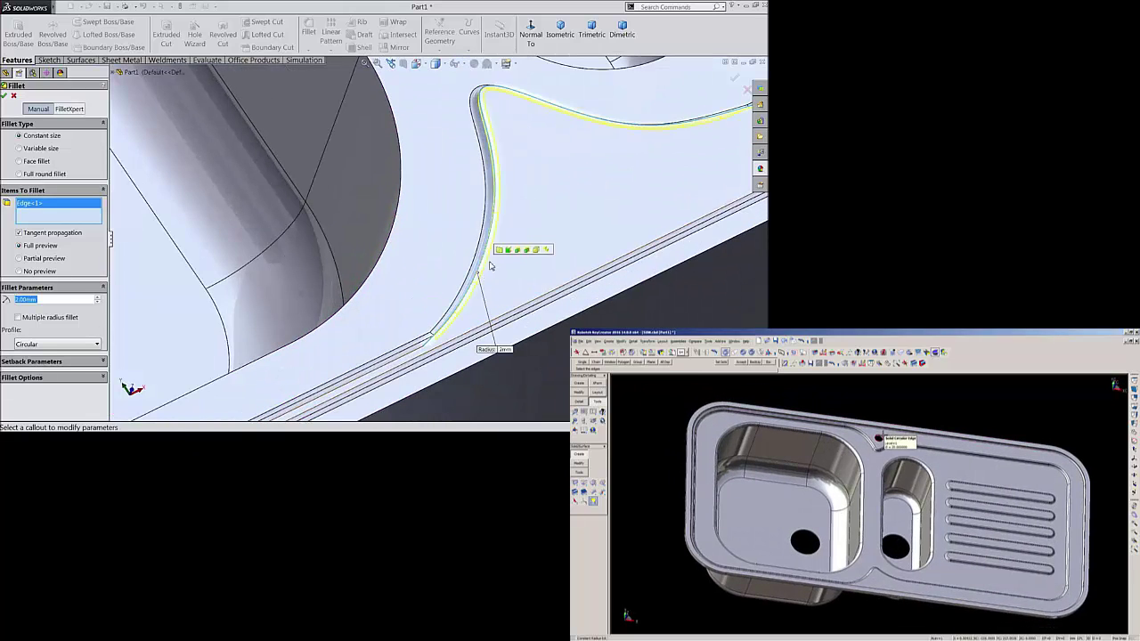
{"action": "scroll", "coordinate": [503, 241], "scroll_direction": "up", "scroll_amount": 3}
{"action": "scroll", "coordinate": [503, 241], "scroll_direction": "up", "scroll_amount": 3}
{"action": "scroll", "coordinate": [481, 234], "scroll_direction": "down", "scroll_amount": 6}
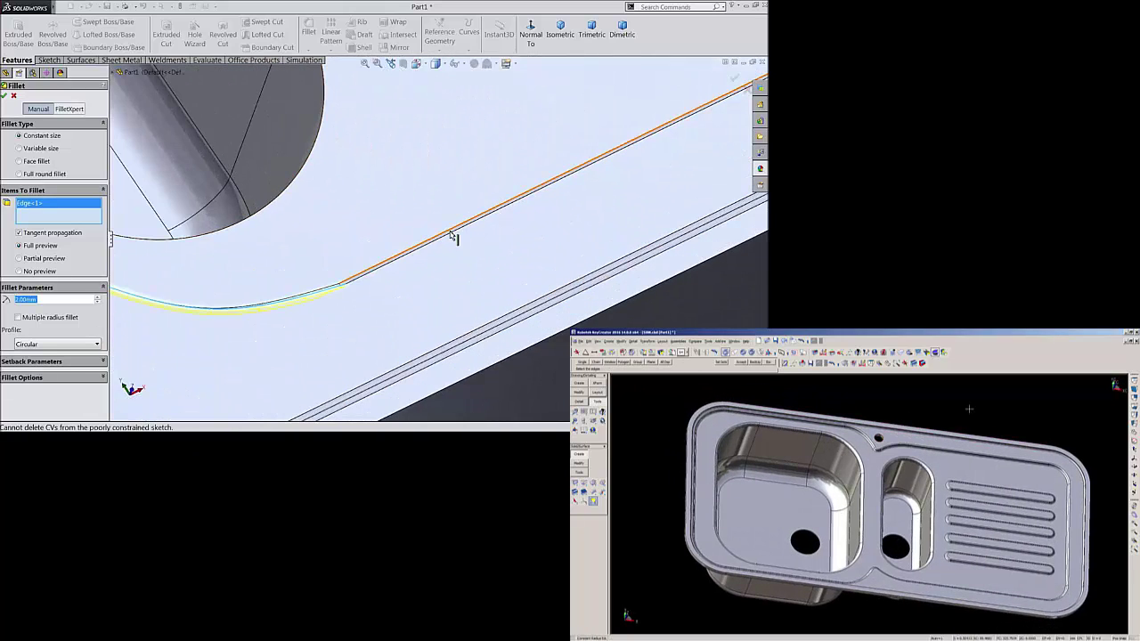
{"action": "middle_click_drag", "start_coordinate": [450, 240], "coordinate": [459, 285]}
{"action": "left_click", "coordinate": [412, 267]}
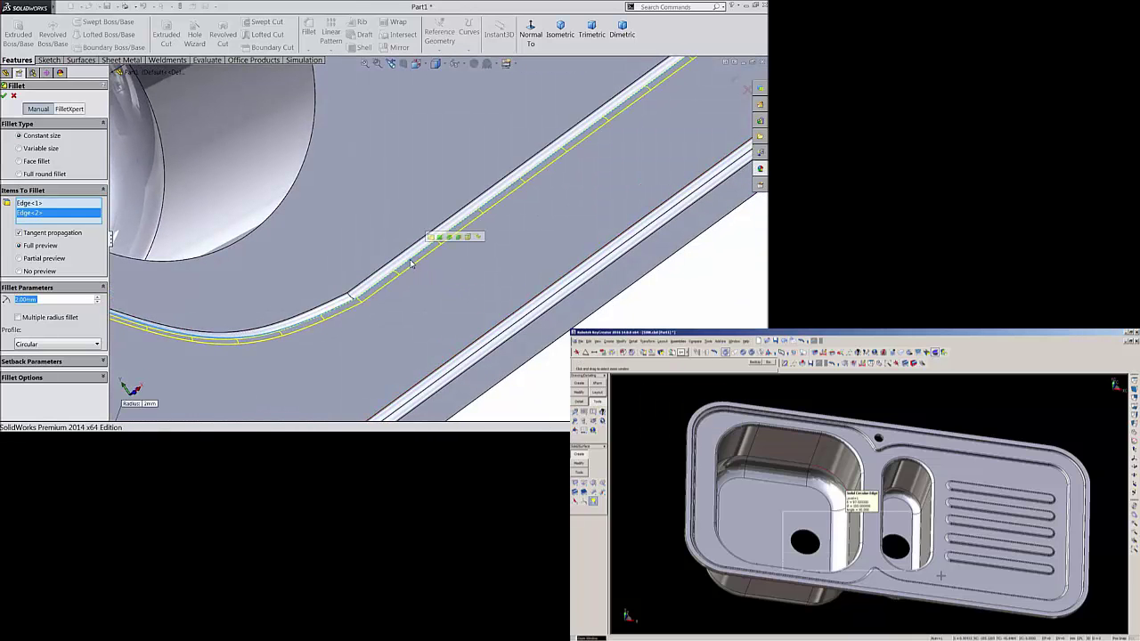
{"action": "scroll", "coordinate": [406, 204], "scroll_direction": "up", "scroll_amount": 8}
{"action": "scroll", "coordinate": [363, 178], "scroll_direction": "down", "scroll_amount": 8}
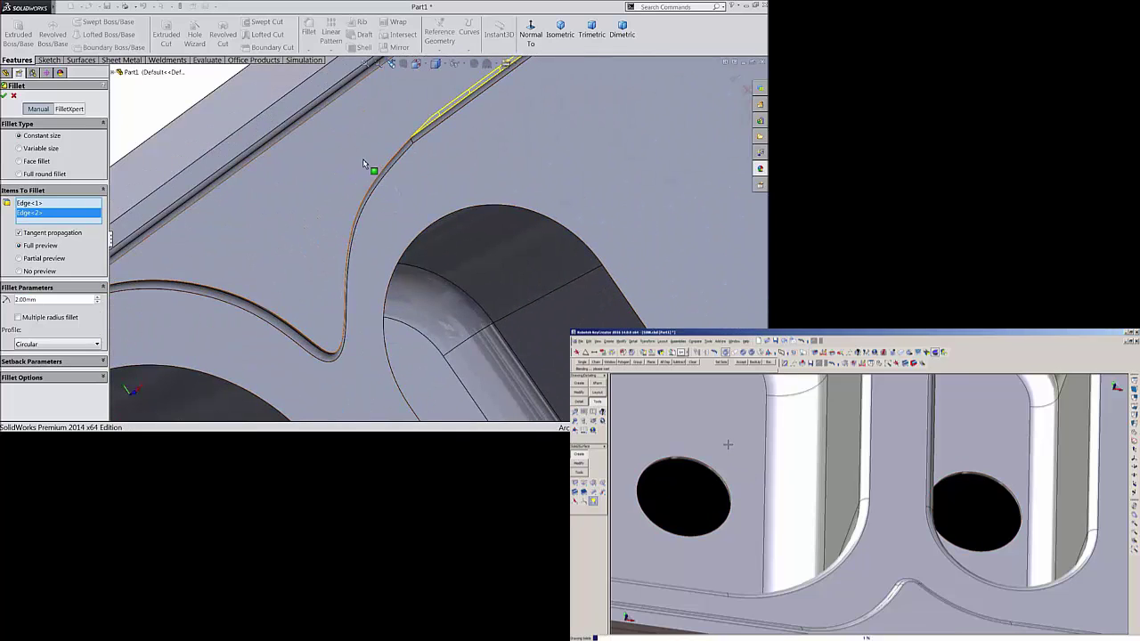
{"action": "middle_click_drag", "start_coordinate": [412, 210], "coordinate": [314, 228]}
{"action": "left_click", "coordinate": [377, 185]}
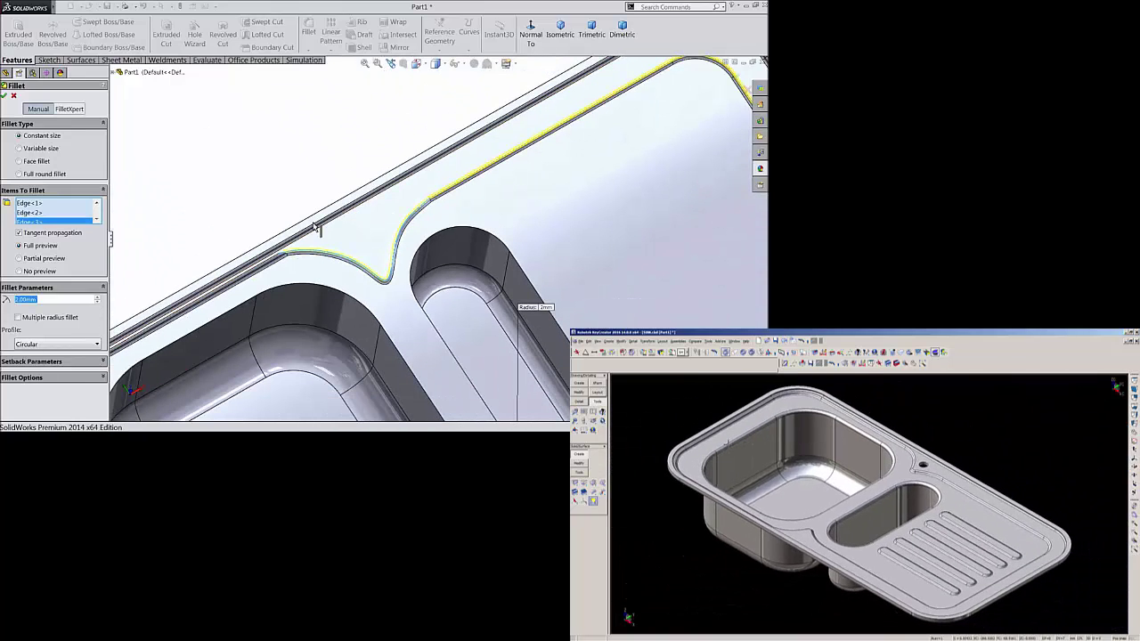
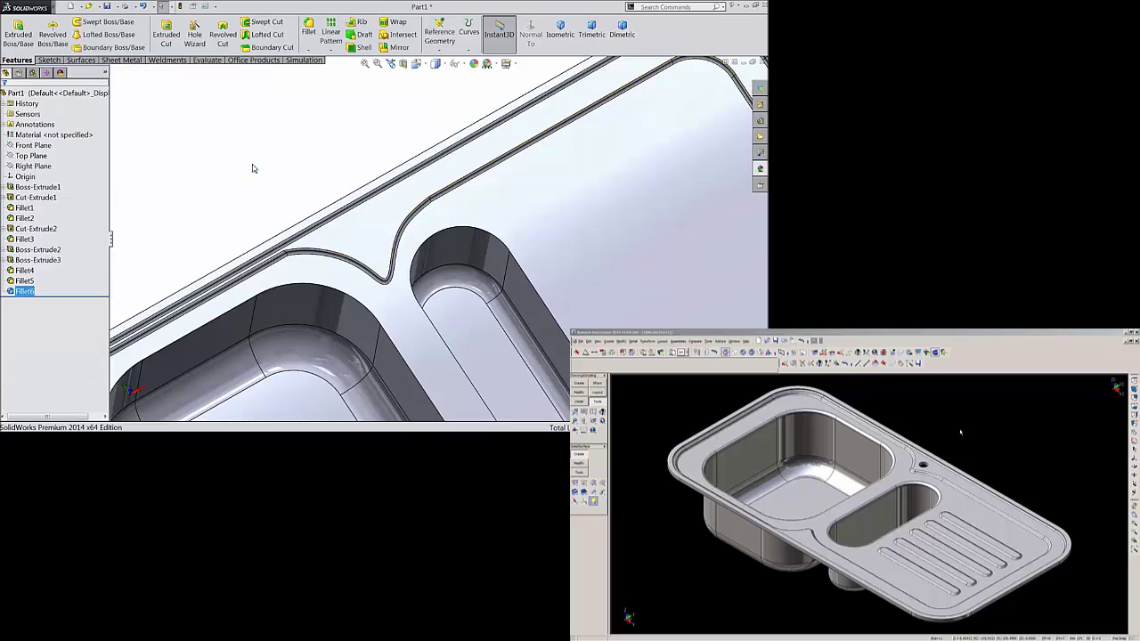
Fillet the top rim edge of the large bowl with an 8 mm radius.
{"action": "left_click", "coordinate": [307, 40]}
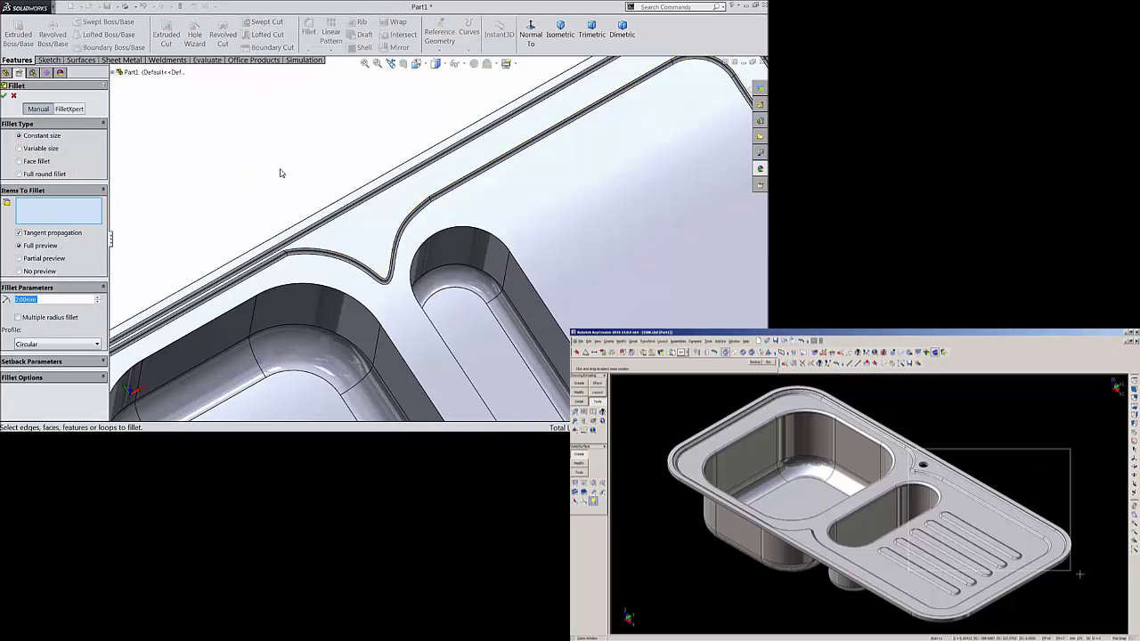
{"action": "key", "text": "f"}
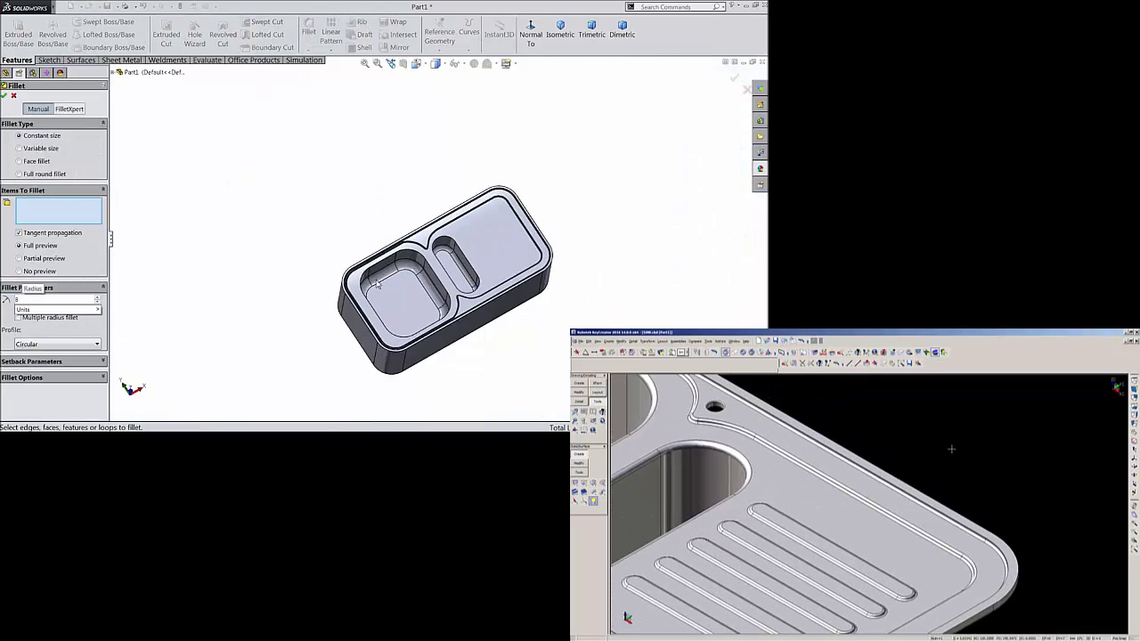
{"action": "scroll", "coordinate": [451, 292], "scroll_direction": "down", "scroll_amount": 5}
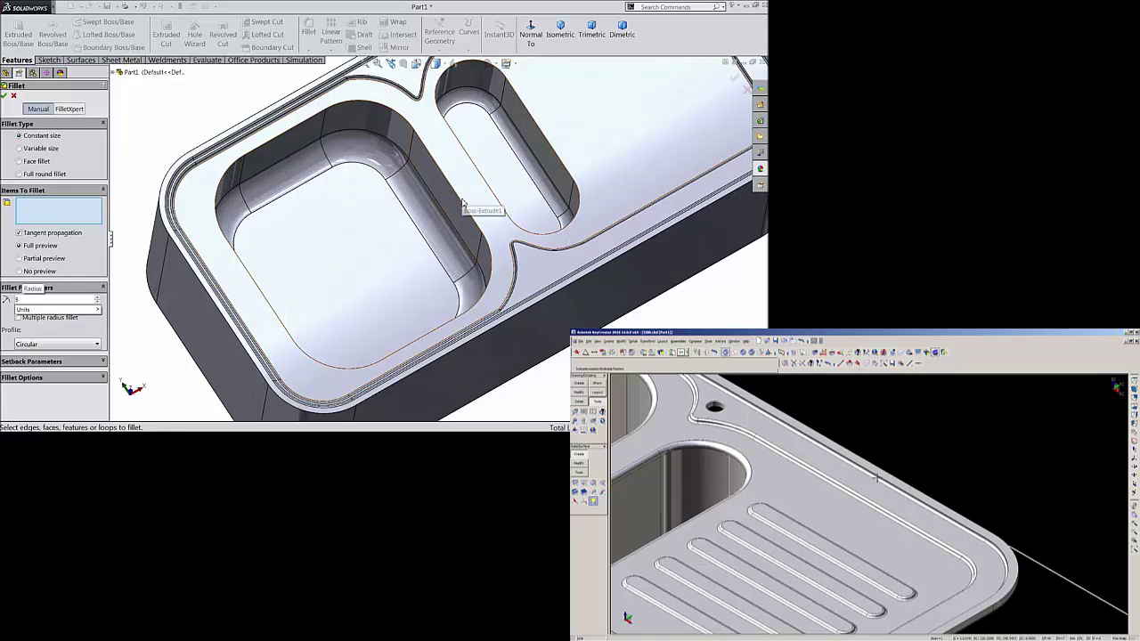
{"action": "left_click", "coordinate": [456, 197]}
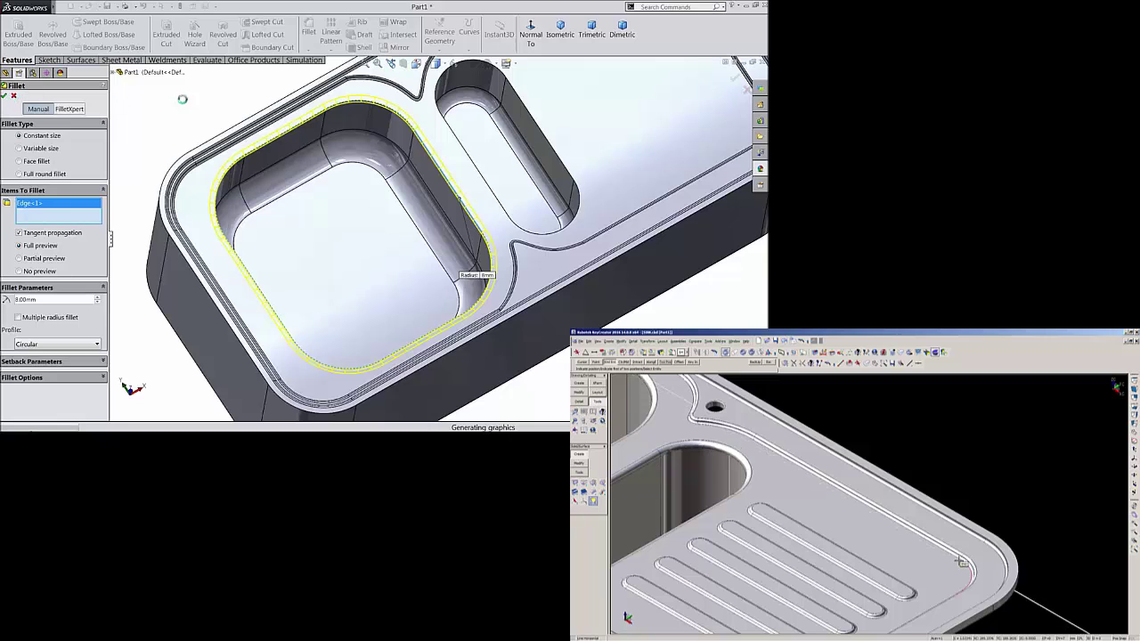
{"action": "key", "text": "Return"}
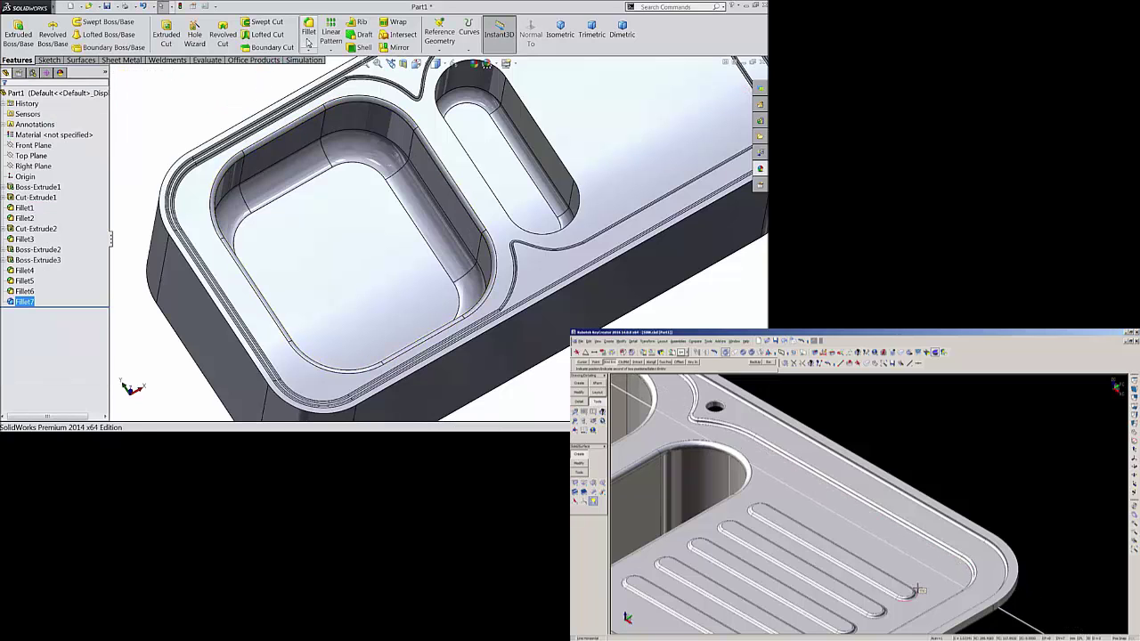
Fillet the top rim edge of the small bowl with a 7 mm radius.
{"action": "left_click", "coordinate": [305, 41]}
{"action": "type", "text": "7.00mm"}
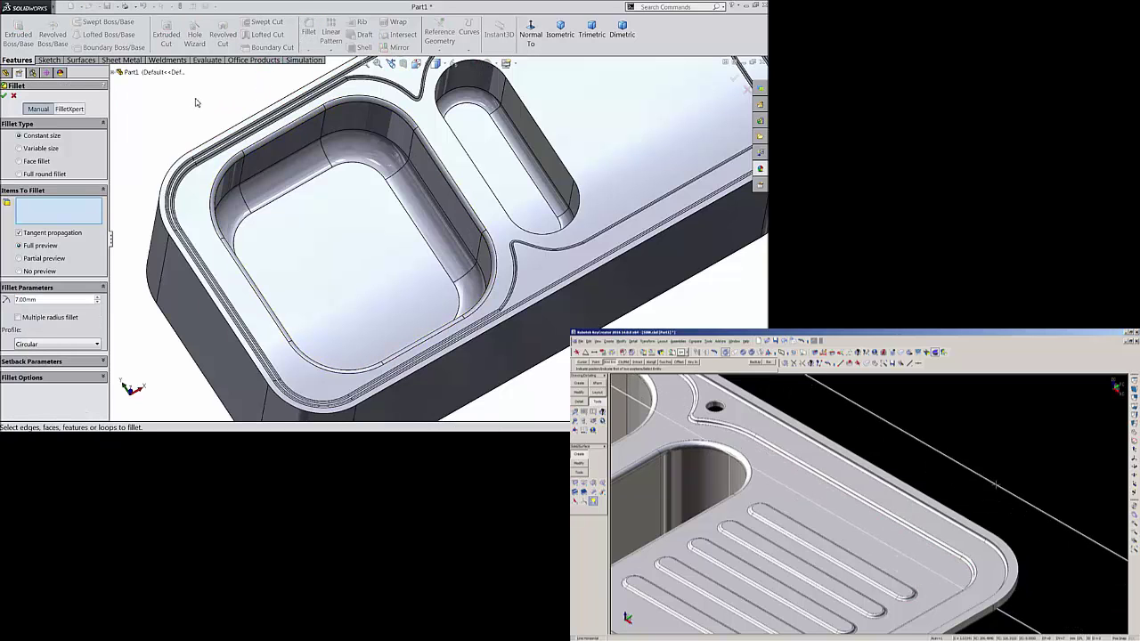
{"action": "left_click", "coordinate": [533, 251]}
{"action": "middle_click_drag", "start_coordinate": [533, 253], "coordinate": [509, 237]}
{"action": "scroll", "coordinate": [606, 194], "scroll_direction": "up", "scroll_amount": 5}
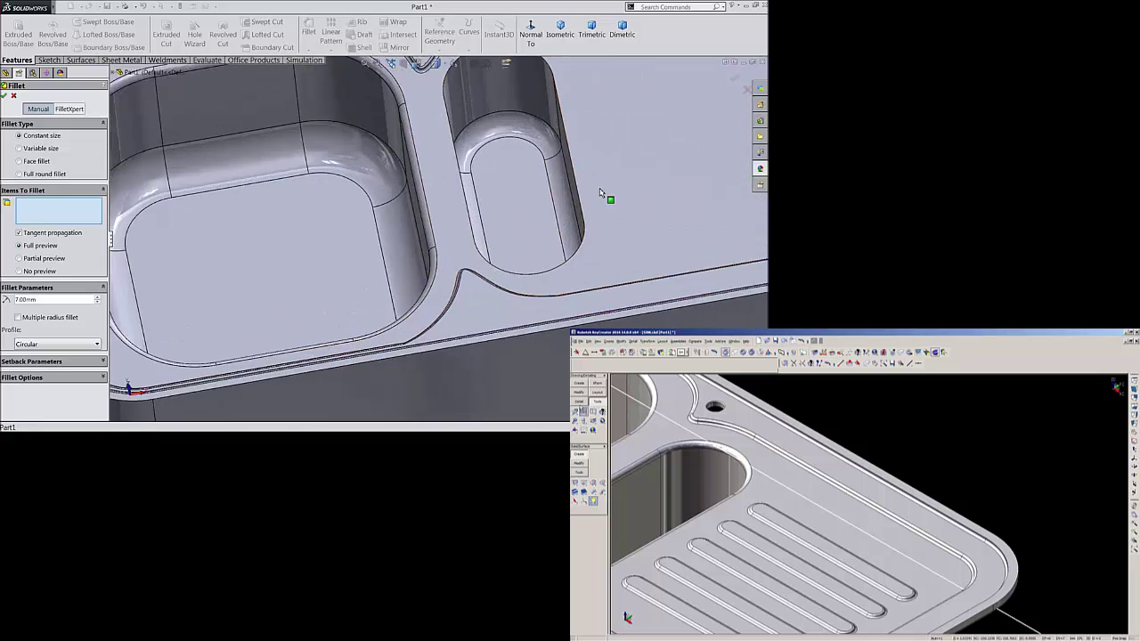
{"action": "left_click", "coordinate": [563, 187]}
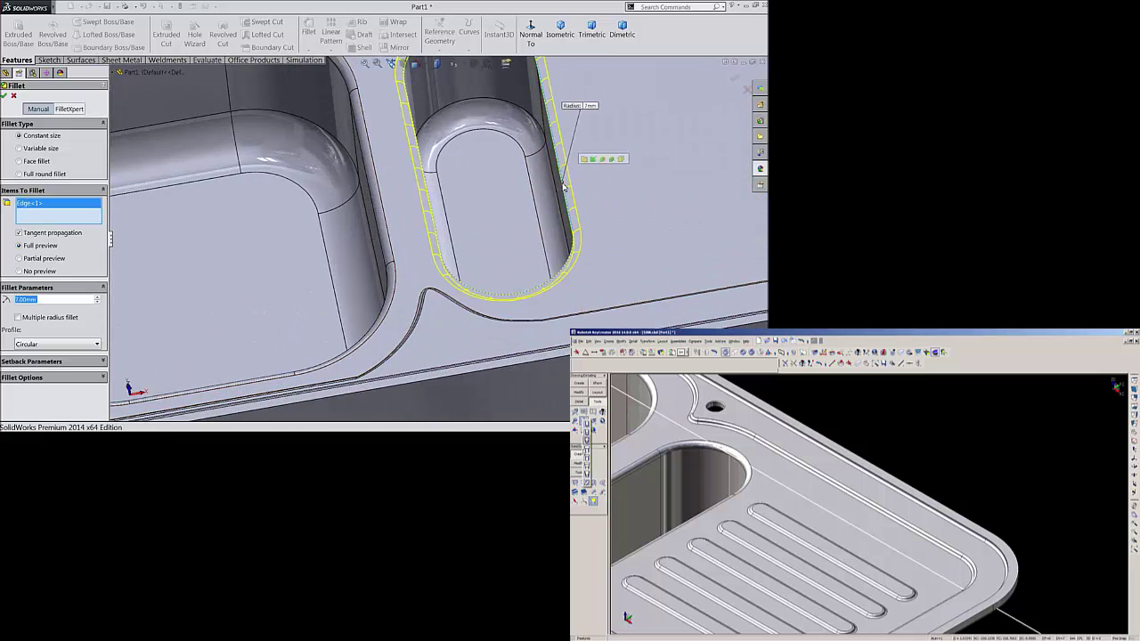
{"action": "scroll", "coordinate": [517, 187], "scroll_direction": "down", "scroll_amount": 4}
{"action": "scroll", "coordinate": [508, 171], "scroll_direction": "up", "scroll_amount": 4}
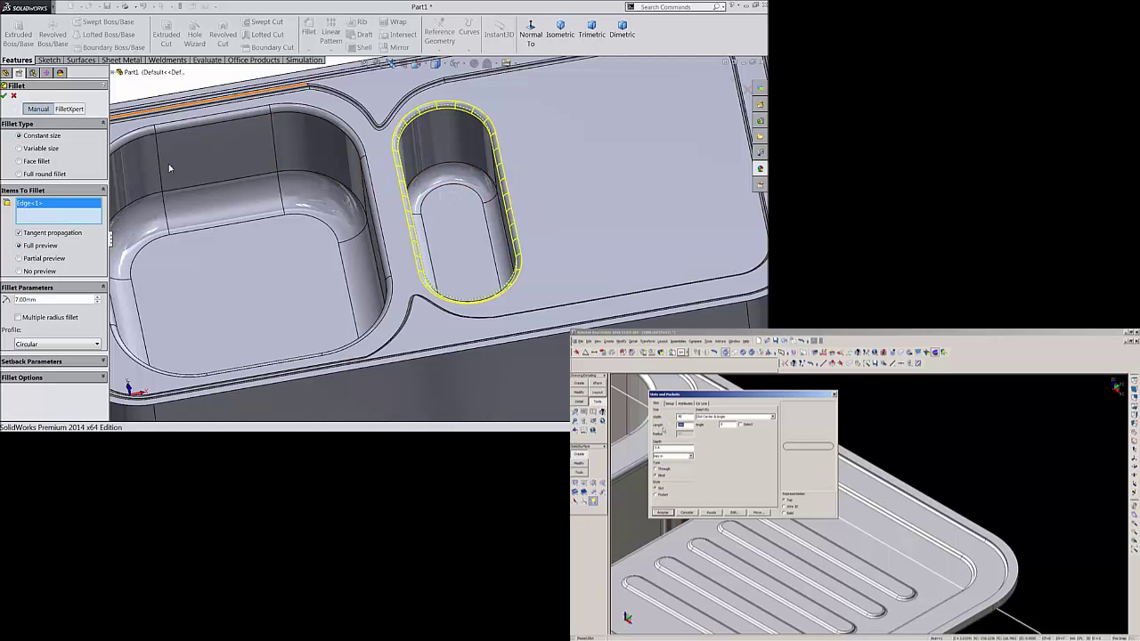
{"action": "scroll", "coordinate": [312, 231], "scroll_direction": "down", "scroll_amount": 3}
{"action": "scroll", "coordinate": [335, 239], "scroll_direction": "up", "scroll_amount": 2}
{"action": "scroll", "coordinate": [335, 239], "scroll_direction": "down", "scroll_amount": 1}
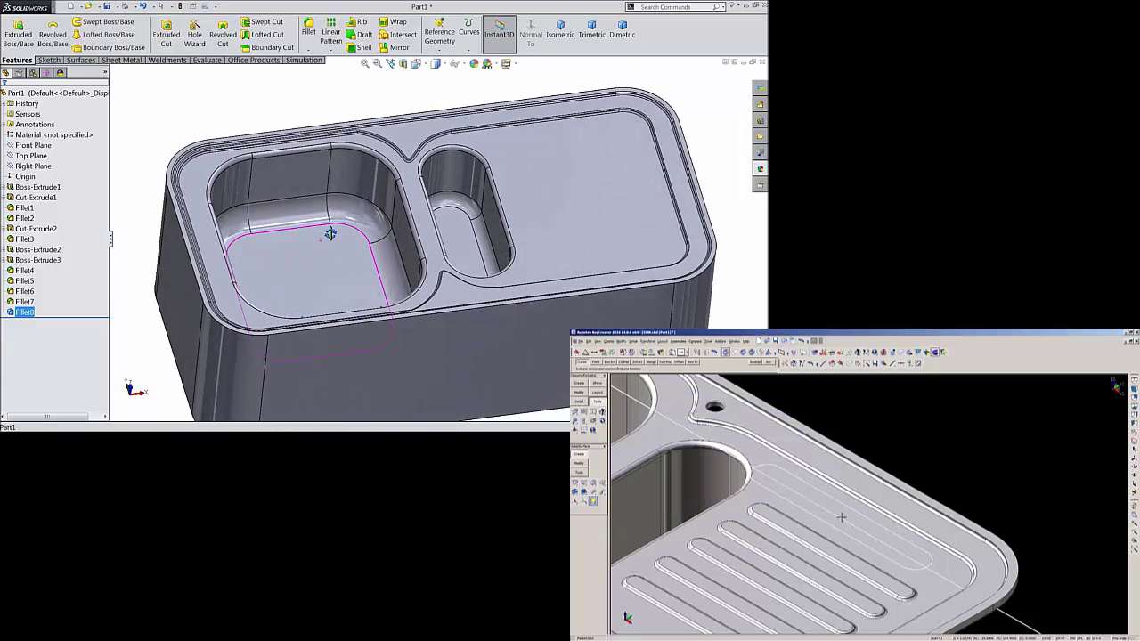
Start a Shell on the sink body with a 2.5 mm wall thickness.
{"action": "scroll", "coordinate": [329, 233], "scroll_direction": "down", "scroll_amount": 3}
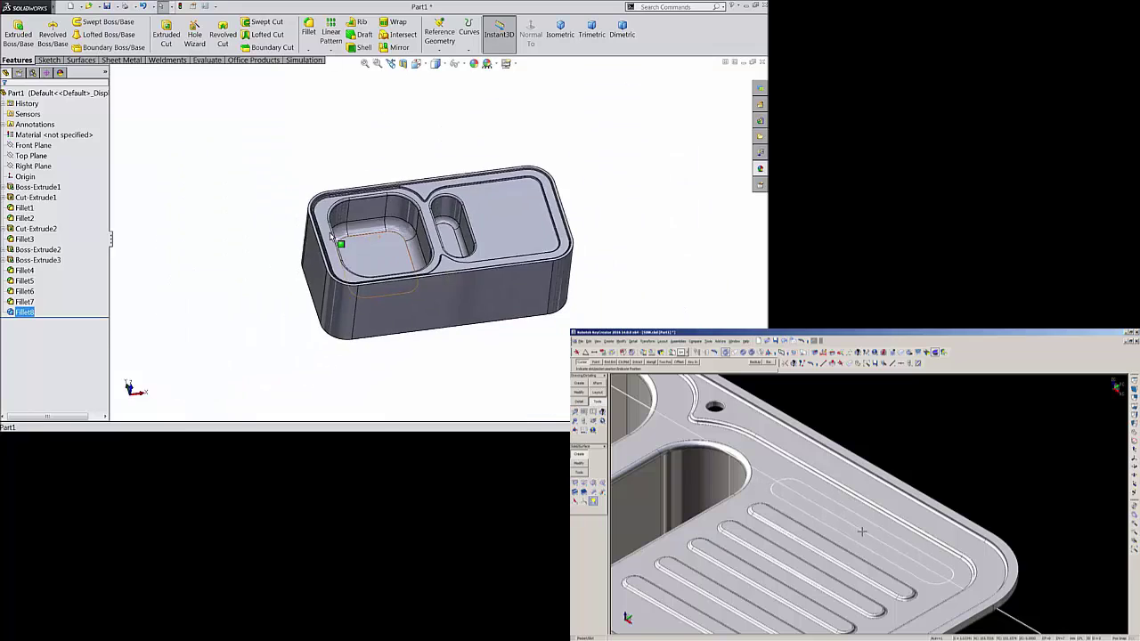
{"action": "middle_click_drag", "start_coordinate": [326, 234], "coordinate": [349, 235]}
{"action": "scroll", "coordinate": [442, 235], "scroll_direction": "up", "scroll_amount": 3}
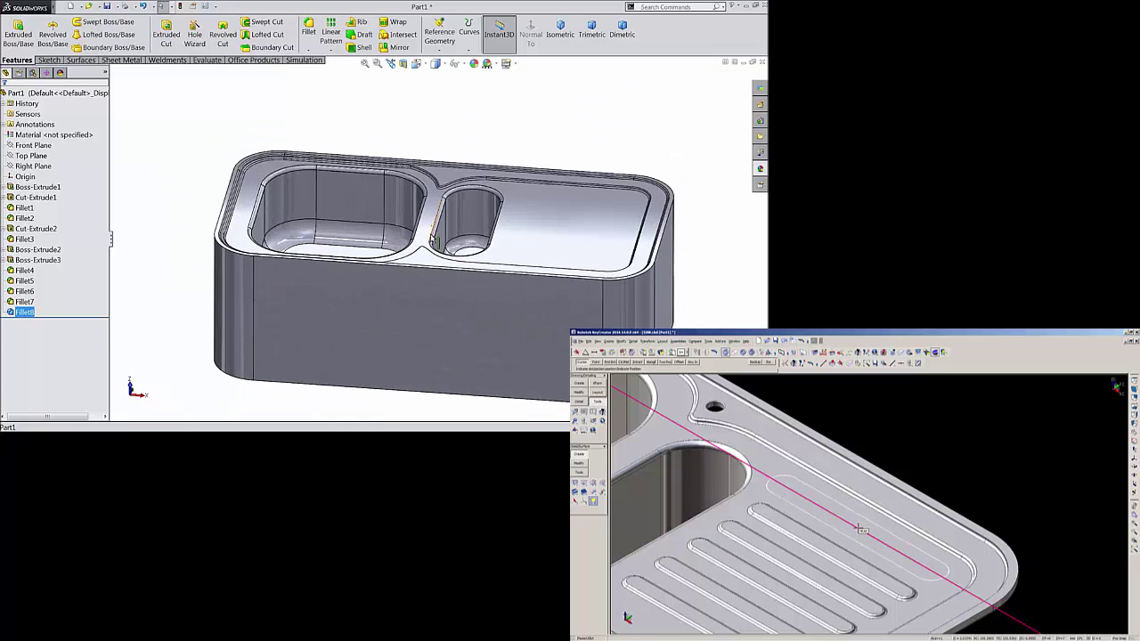
{"action": "mouse_move", "coordinate": [447, 287]}
{"action": "middle_mouse_down"}
{"action": "mouse_move", "coordinate": [440, 237]}
{"action": "mouse_move", "coordinate": [440, 295]}
{"action": "middle_mouse_up"}
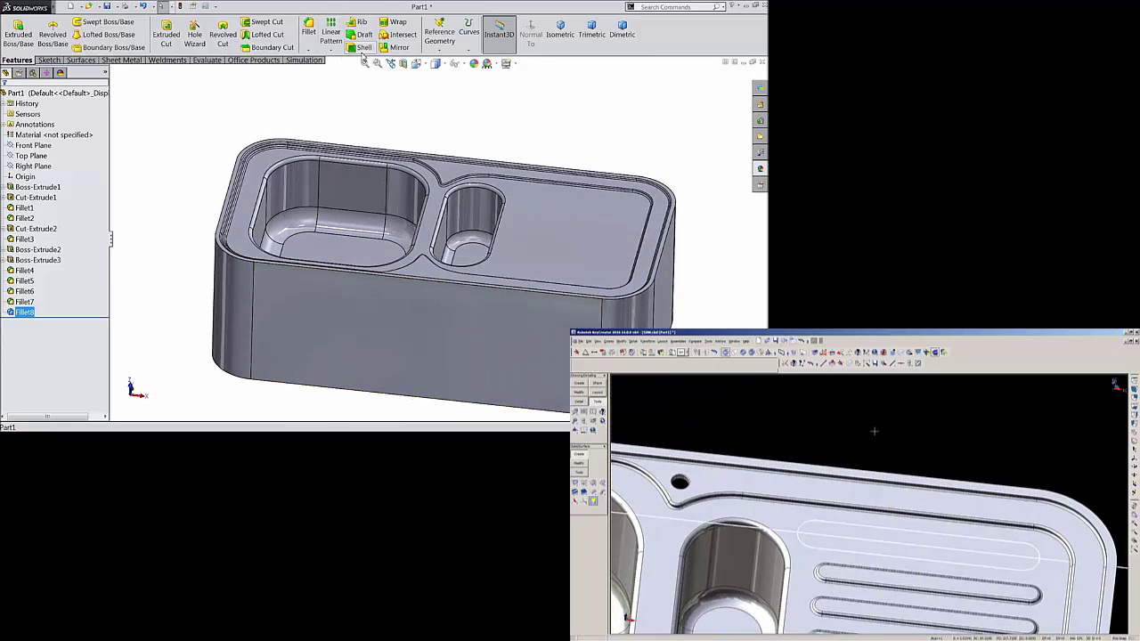
{"action": "left_click", "coordinate": [363, 47]}
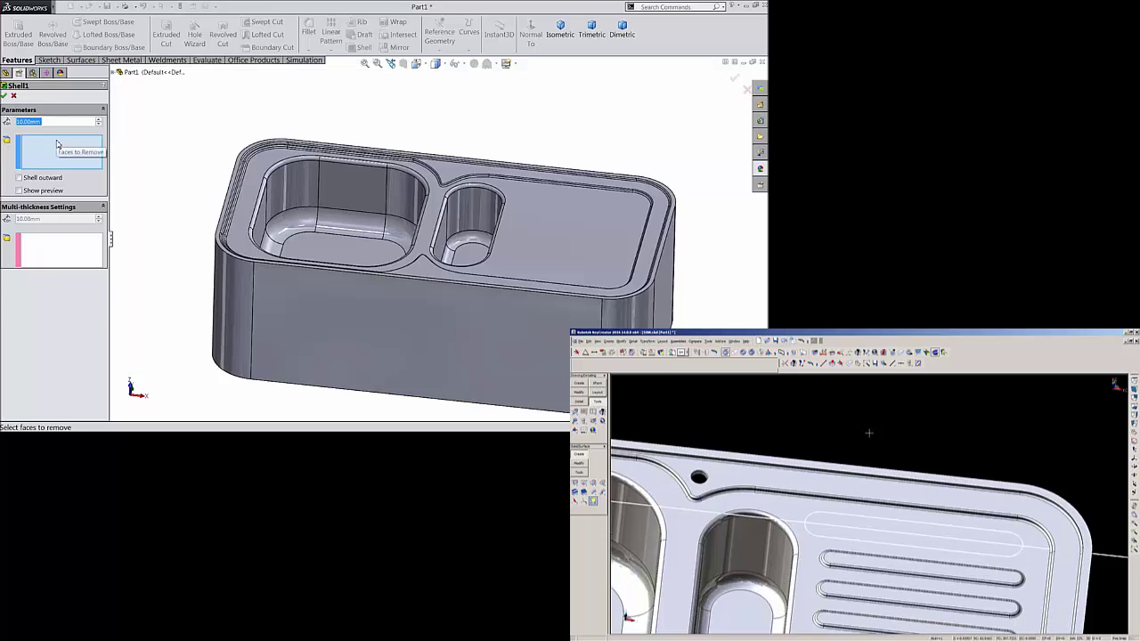
{"action": "type", "text": "2"}
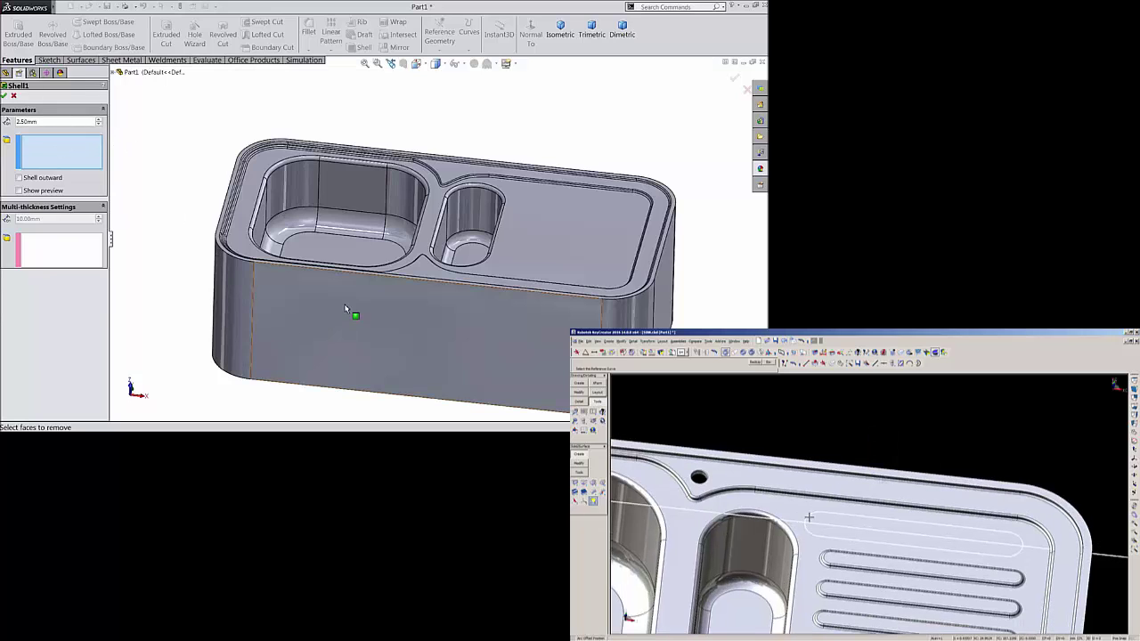
Choose all outer side faces, the rounded corner faces and the underside of the block as the shell's faces to remove.
{"action": "left_click", "coordinate": [345, 304]}
{"action": "scroll", "coordinate": [348, 338], "scroll_direction": "up", "scroll_amount": 3}
{"action": "left_click", "coordinate": [322, 292]}
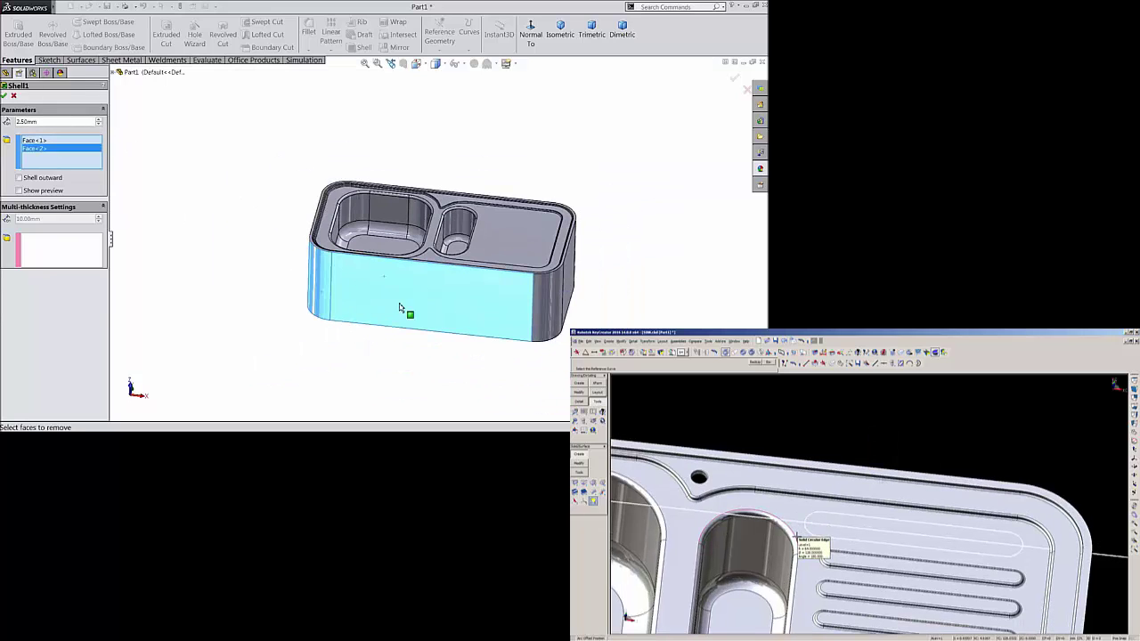
{"action": "left_click", "coordinate": [541, 307]}
{"action": "left_click", "coordinate": [570, 283]}
{"action": "middle_click_drag", "start_coordinate": [453, 364], "coordinate": [451, 266]}
{"action": "left_click", "coordinate": [451, 267]}
{"action": "middle_click_drag", "start_coordinate": [475, 335], "coordinate": [547, 281]}
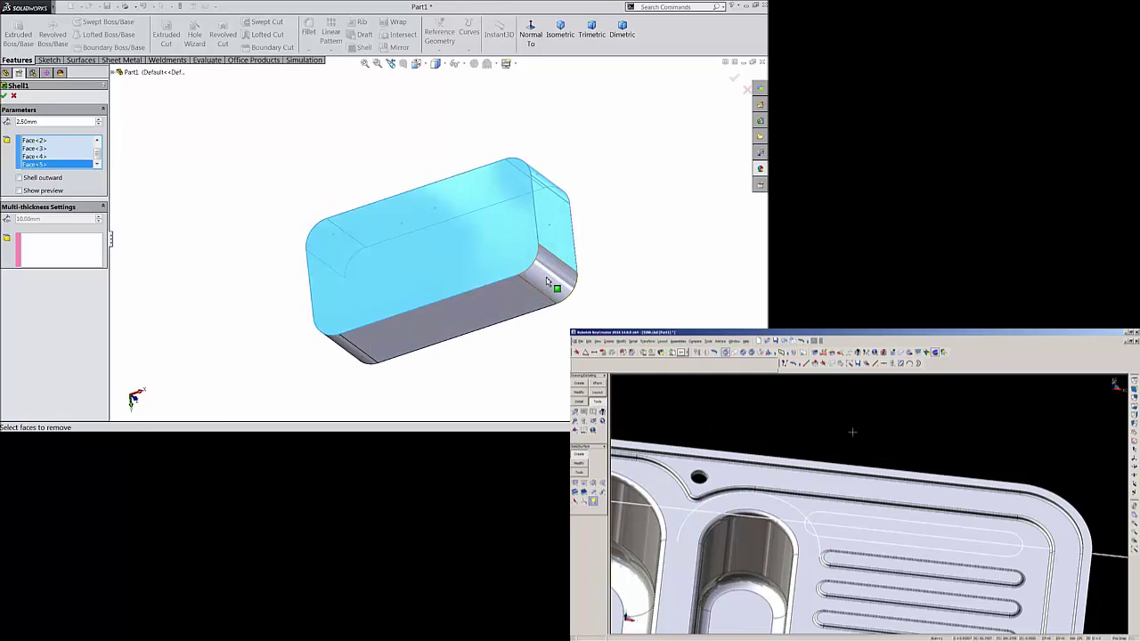
{"action": "left_click", "coordinate": [517, 306]}
{"action": "middle_click_drag", "start_coordinate": [407, 280], "coordinate": [474, 236]}
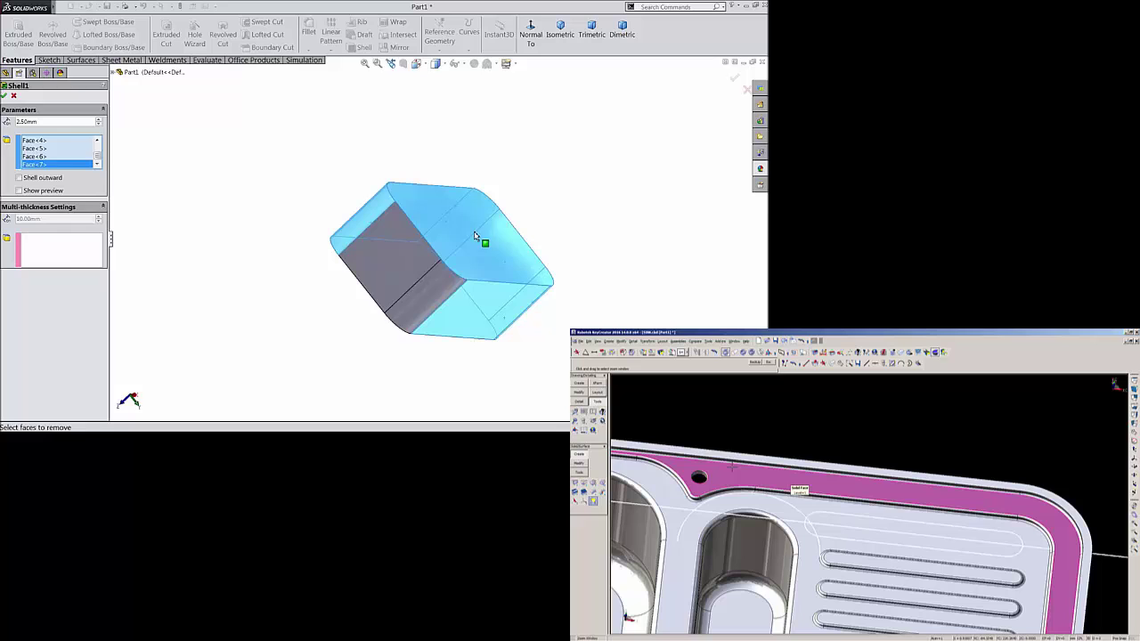
{"action": "left_click", "coordinate": [430, 294]}
{"action": "middle_click_drag", "start_coordinate": [407, 246], "coordinate": [461, 285]}
{"action": "left_click", "coordinate": [425, 311]}
{"action": "scroll", "coordinate": [461, 285], "scroll_direction": "down", "scroll_amount": 5}
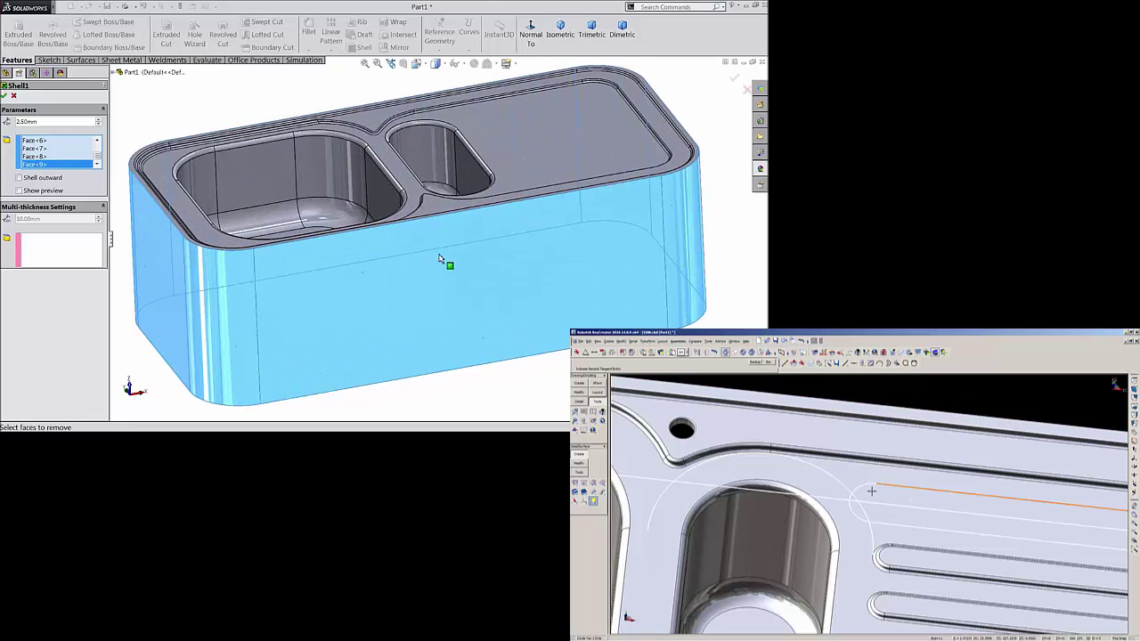
Turn on the perspective view and accept the shell.
{"action": "left_click", "coordinate": [514, 63]}
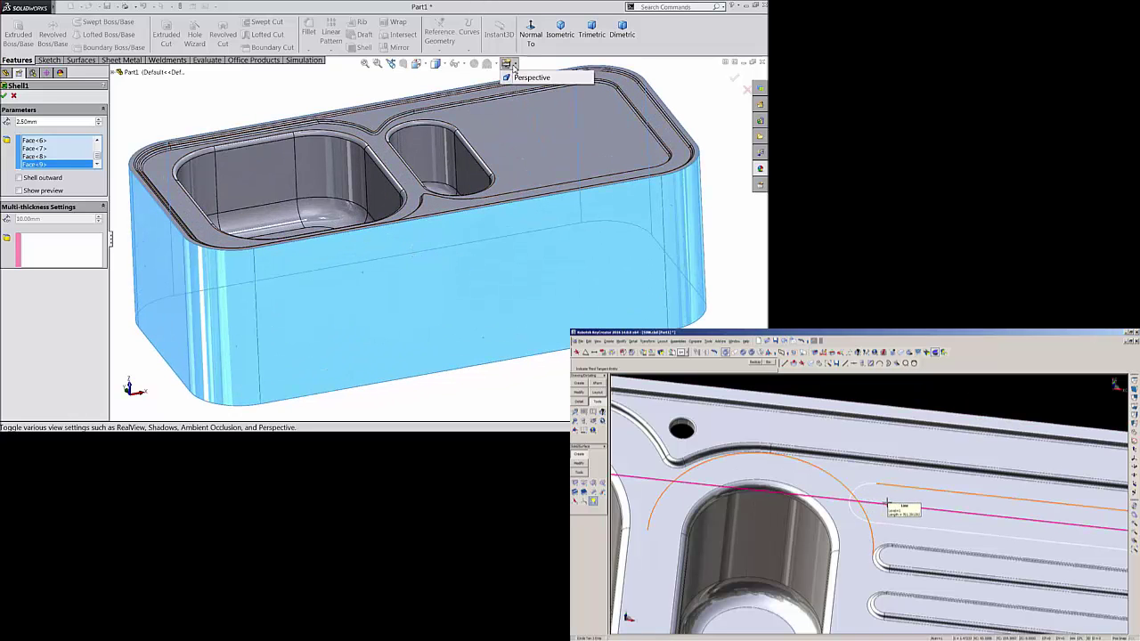
{"action": "left_click", "coordinate": [518, 77]}
{"action": "middle_click_drag", "start_coordinate": [463, 182], "coordinate": [462, 193]}
{"action": "scroll", "coordinate": [431, 195], "scroll_direction": "down", "scroll_amount": 2}
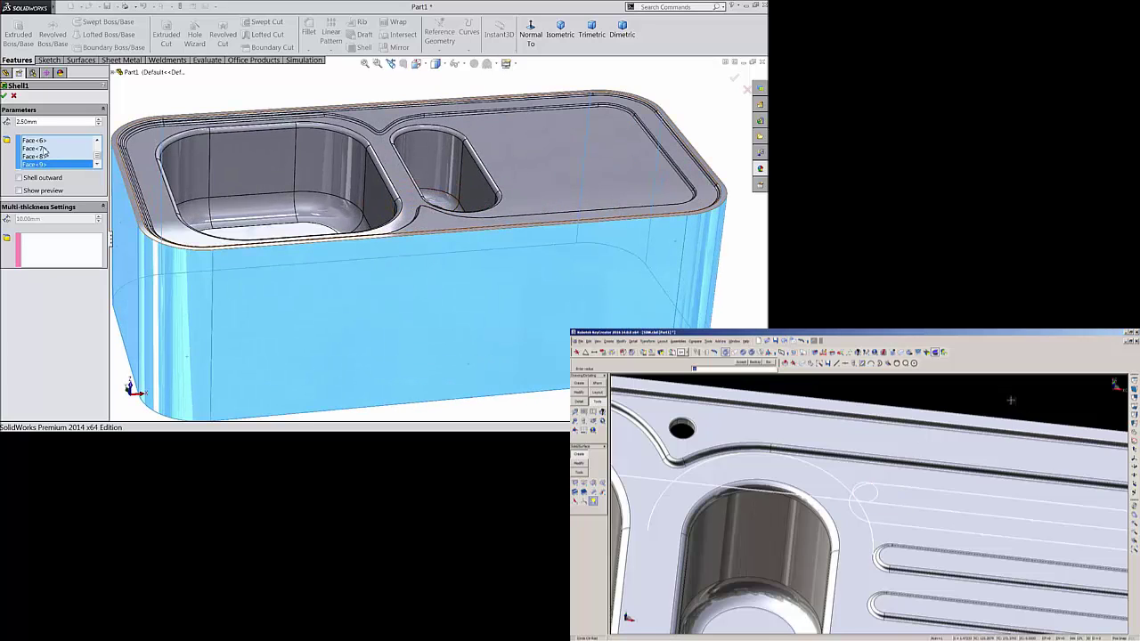
{"action": "left_click", "coordinate": [4, 95]}
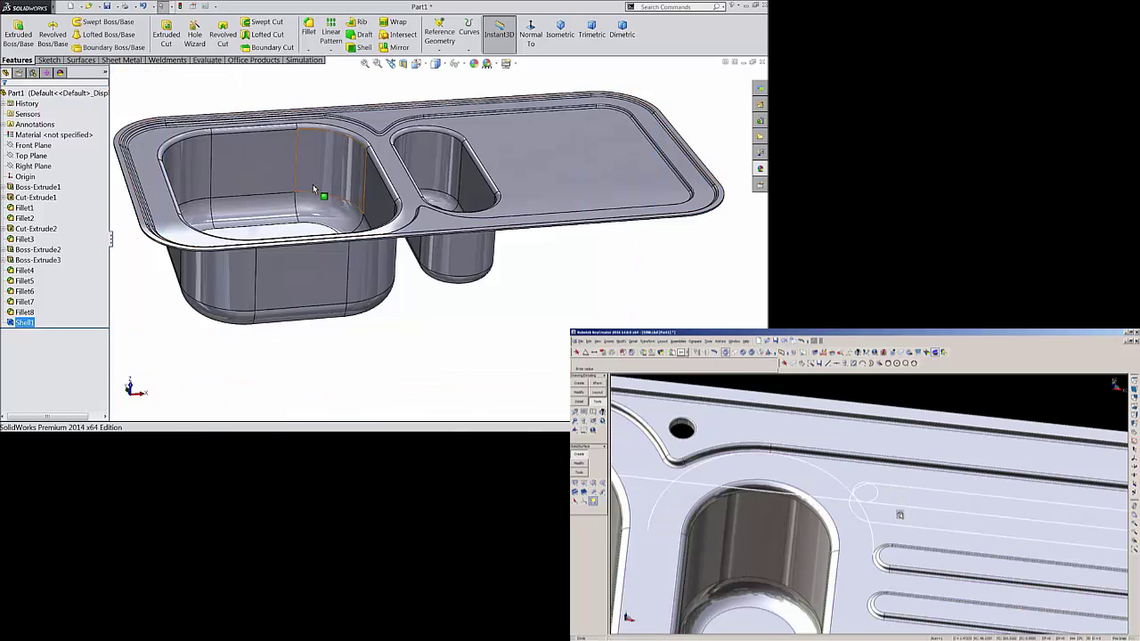
Start a sketch on the sink's flat face around the bowls and drainer, viewed normal to it.
{"action": "middle_click_drag", "start_coordinate": [414, 295], "coordinate": [457, 309]}
{"action": "scroll", "coordinate": [457, 309], "scroll_direction": "up", "scroll_amount": 2}
{"action": "scroll", "coordinate": [462, 184], "scroll_direction": "down", "scroll_amount": 2}
{"action": "scroll", "coordinate": [428, 200], "scroll_direction": "up", "scroll_amount": 1}
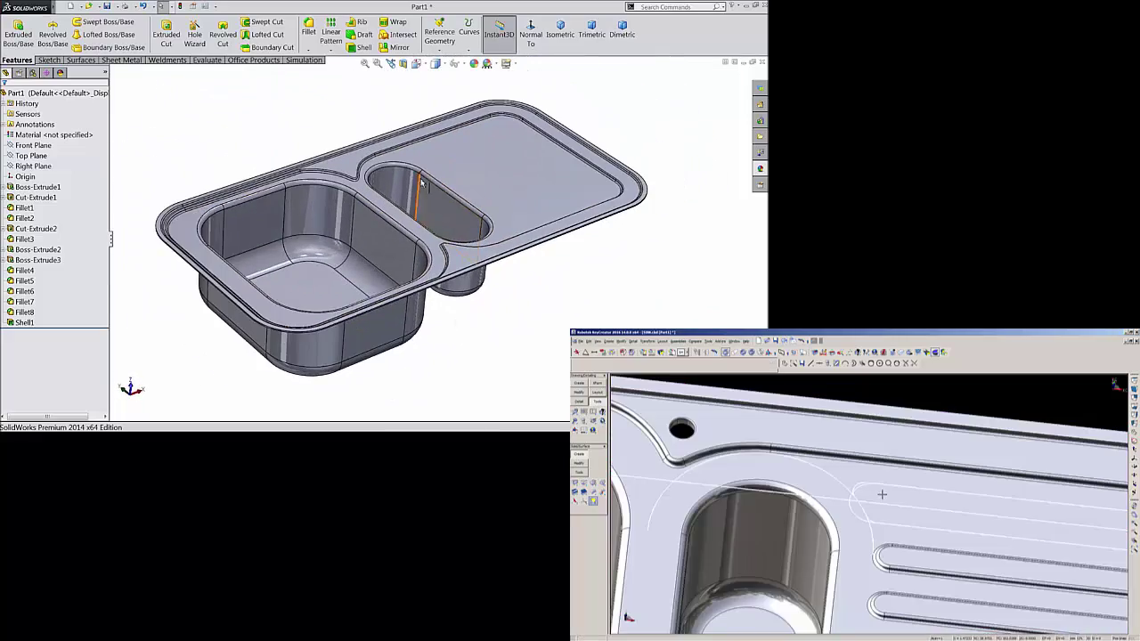
{"action": "scroll", "coordinate": [577, 195], "scroll_direction": "down", "scroll_amount": 2}
{"action": "mouse_move", "coordinate": [514, 229]}
{"action": "middle_mouse_down"}
{"action": "mouse_move", "coordinate": [512, 214]}
{"action": "mouse_move", "coordinate": [513, 228]}
{"action": "middle_mouse_up"}
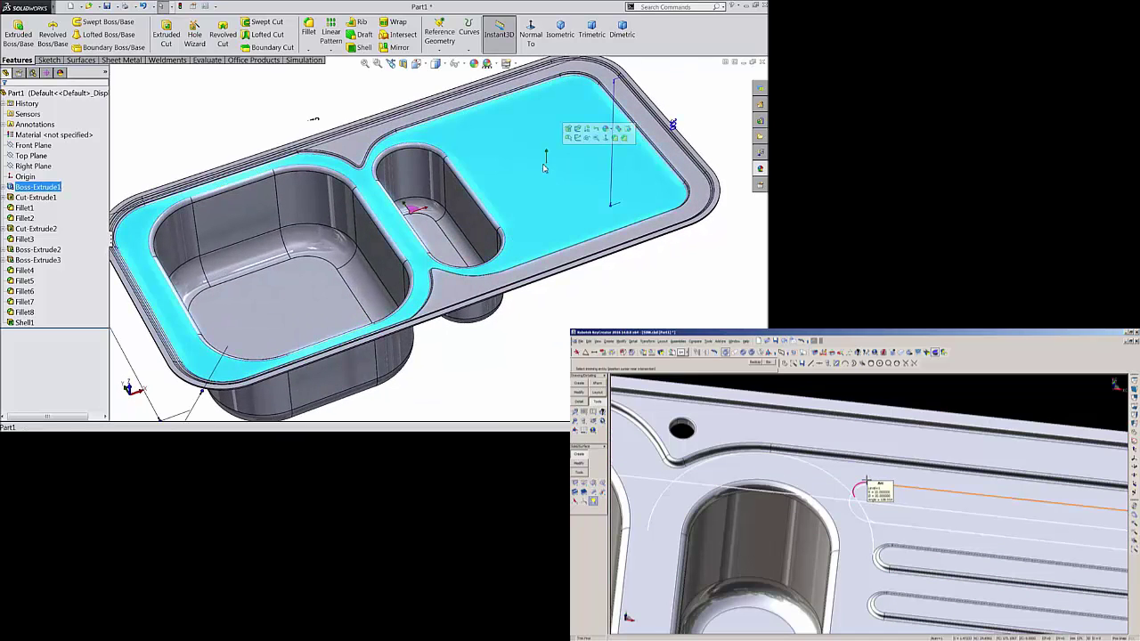
{"action": "left_click", "coordinate": [531, 34]}
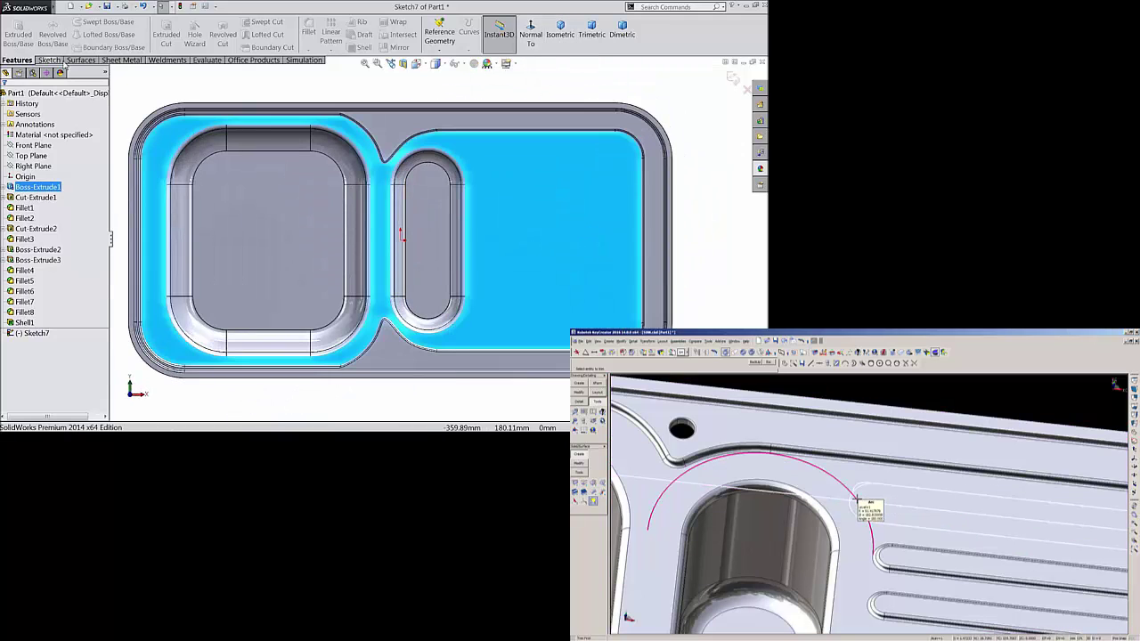
Draw a horizontal centerline from the origin across the drainer area to the sink's outer edge.
{"action": "left_click", "coordinate": [51, 61]}
{"action": "left_click", "coordinate": [77, 23]}
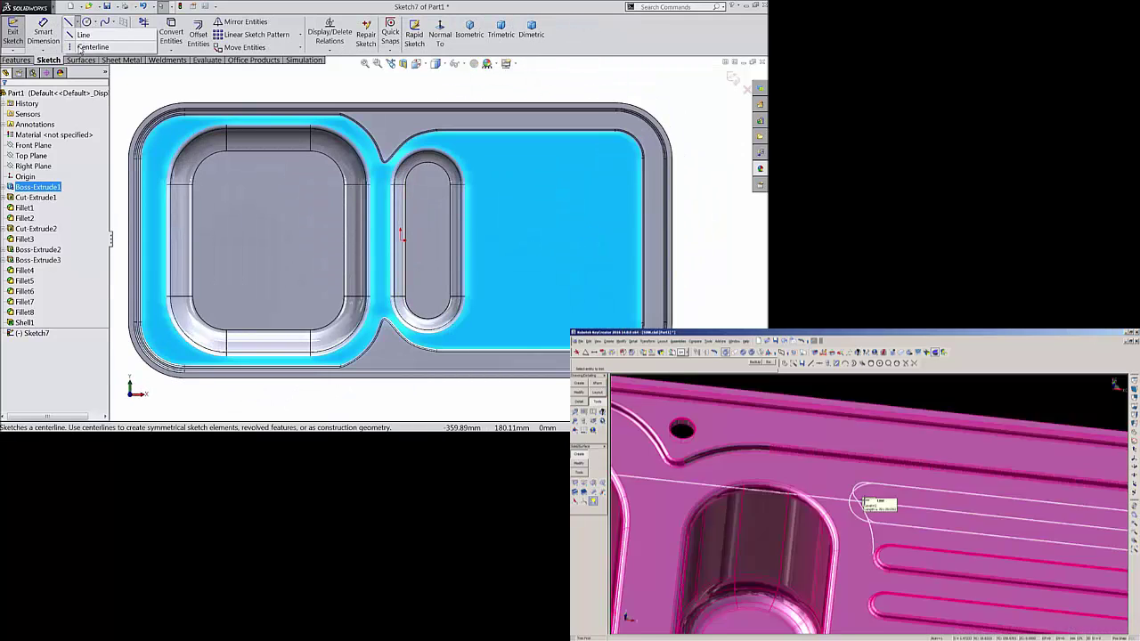
{"action": "left_click", "coordinate": [81, 46]}
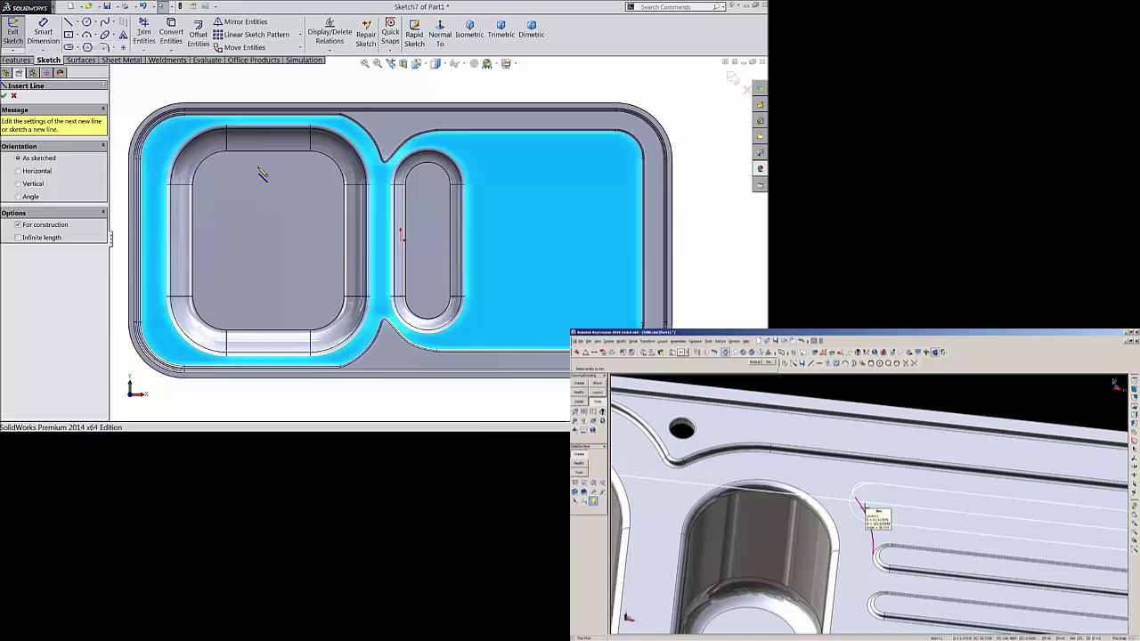
{"action": "left_click", "coordinate": [402, 239]}
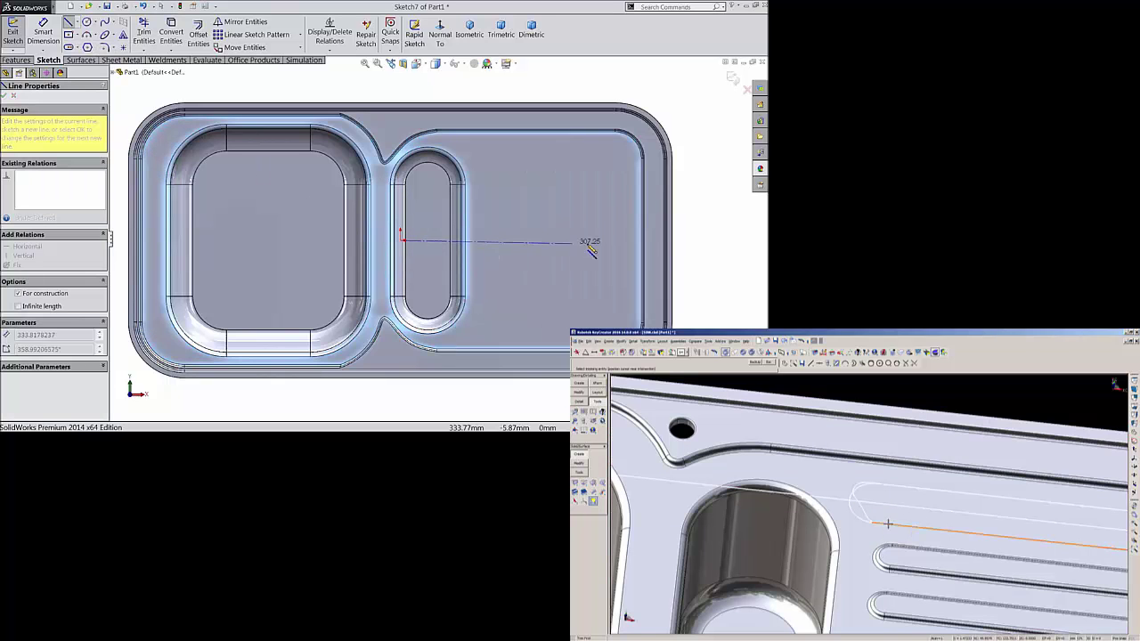
{"action": "left_click", "coordinate": [674, 240]}
{"action": "right_click", "coordinate": [695, 216]}
{"action": "left_click", "coordinate": [698, 82]}
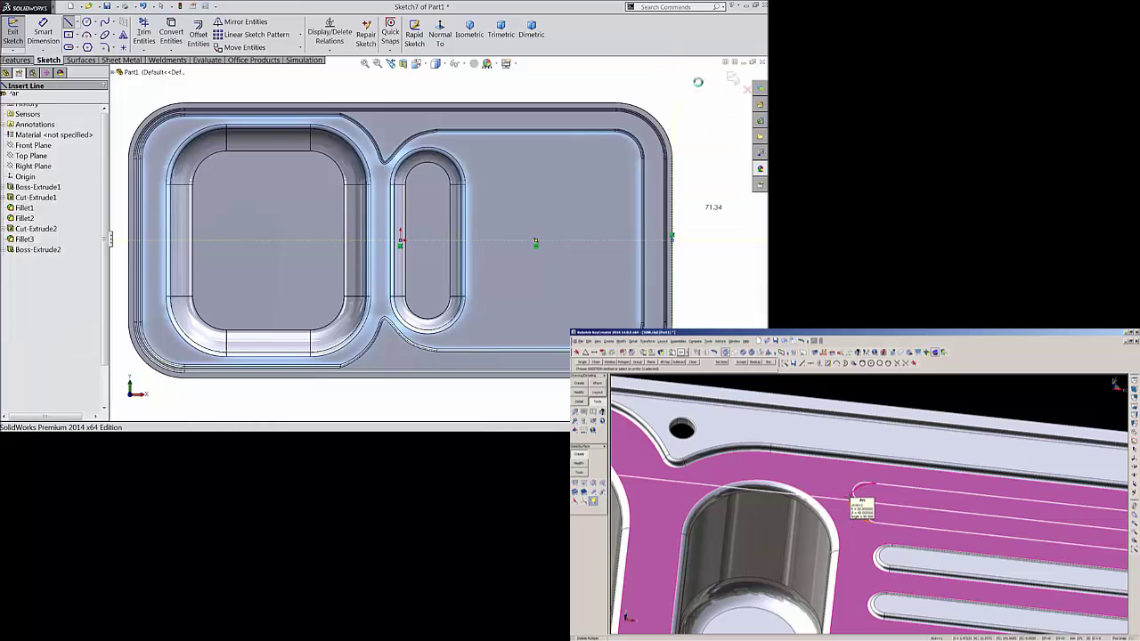
Draw a centerpoint straight slot on the drainer centerline, about 201 mm between arc centers and 46 mm wide.
{"action": "left_click", "coordinate": [76, 50]}
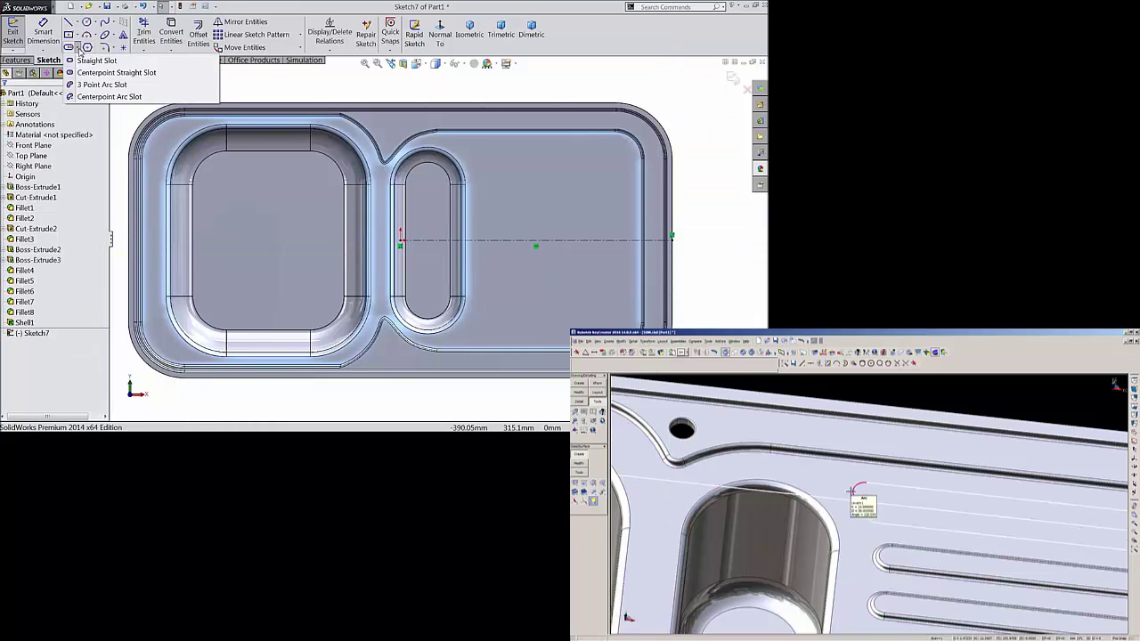
{"action": "left_click", "coordinate": [82, 77]}
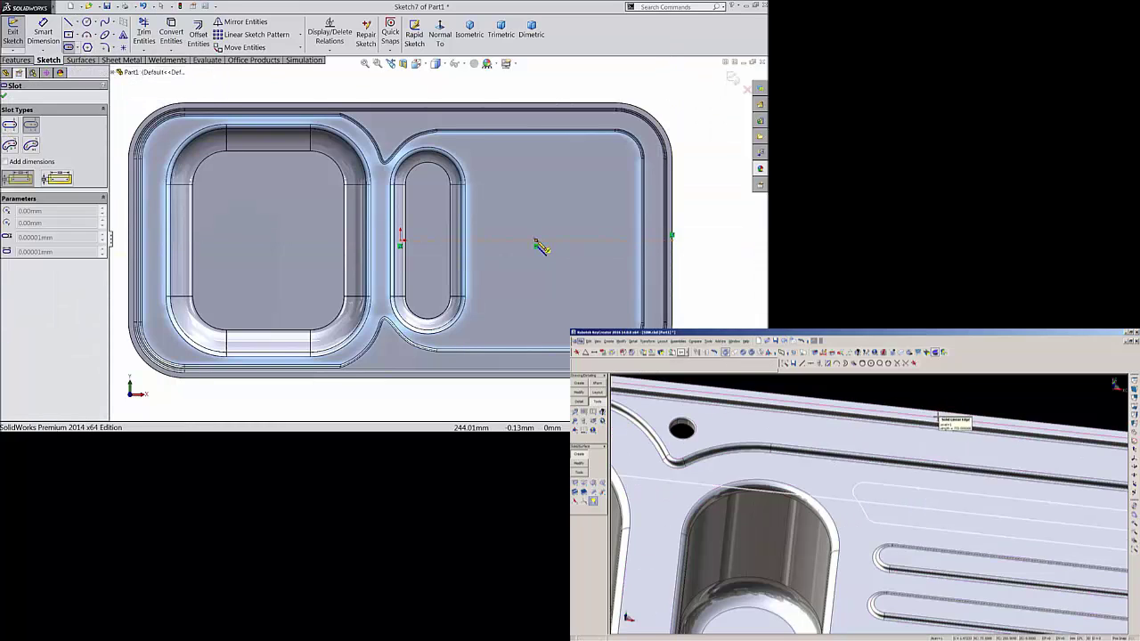
{"action": "left_click", "coordinate": [536, 241]}
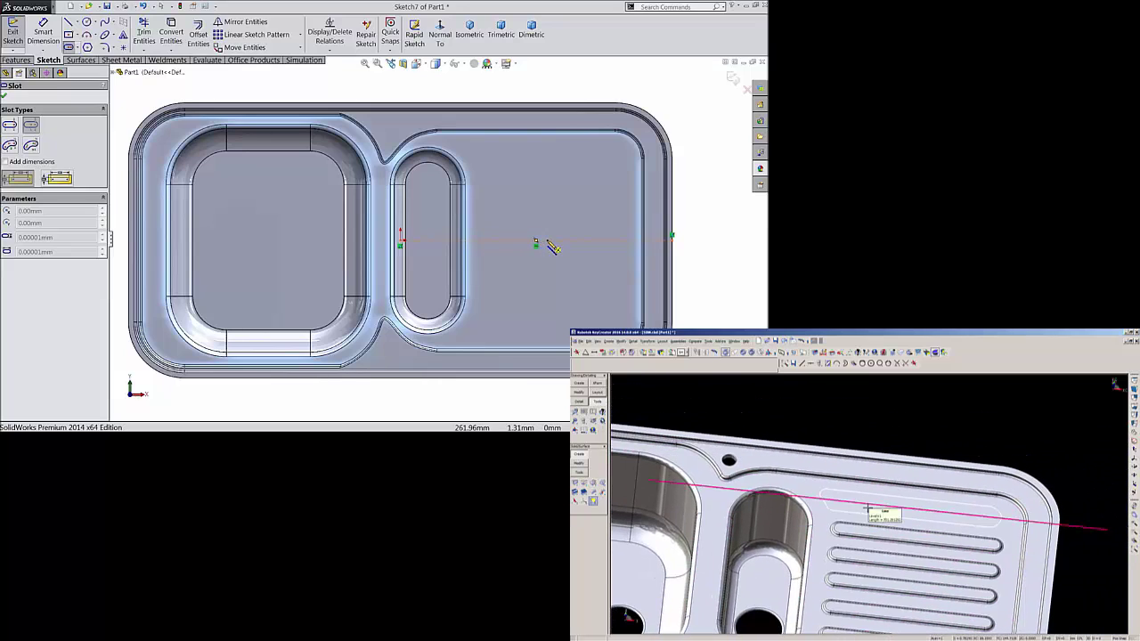
{"action": "left_click", "coordinate": [491, 242]}
{"action": "left_click", "coordinate": [491, 229]}
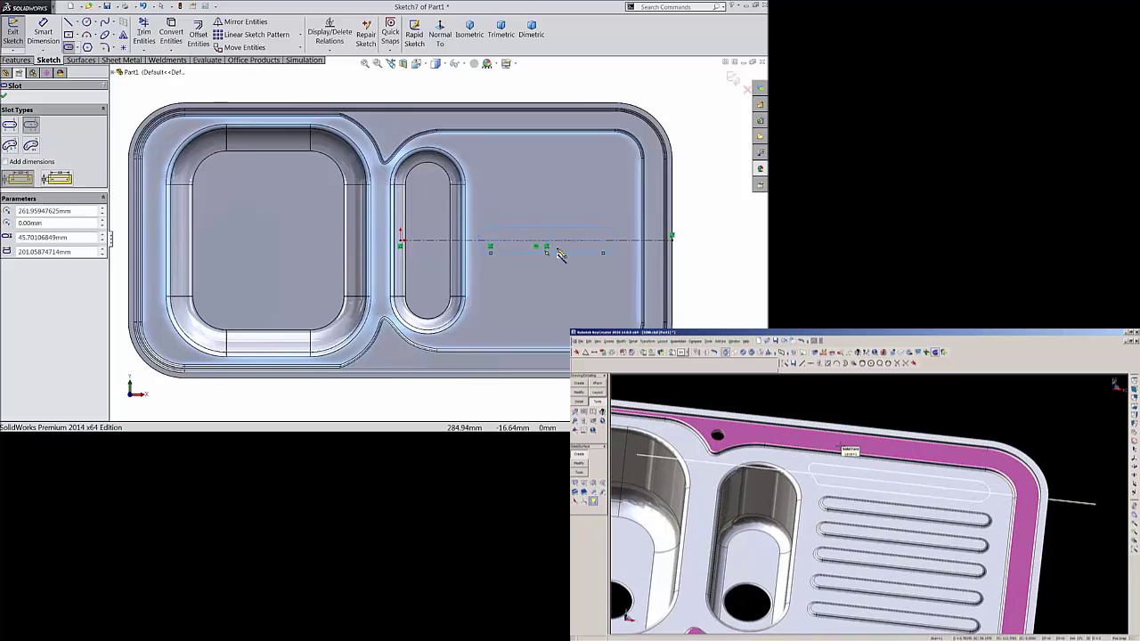
Dimension the slot's width and set it to 25 mm.
{"action": "scroll", "coordinate": [600, 256], "scroll_direction": "down", "scroll_amount": 2}
{"action": "left_click", "coordinate": [42, 34]}
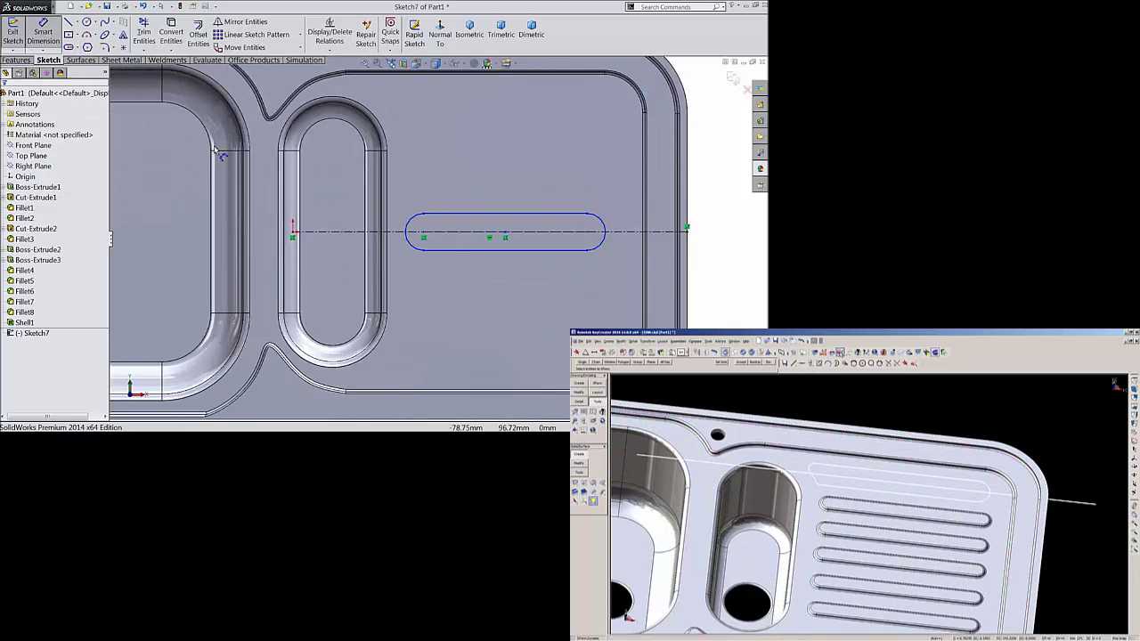
{"action": "left_click", "coordinate": [475, 219]}
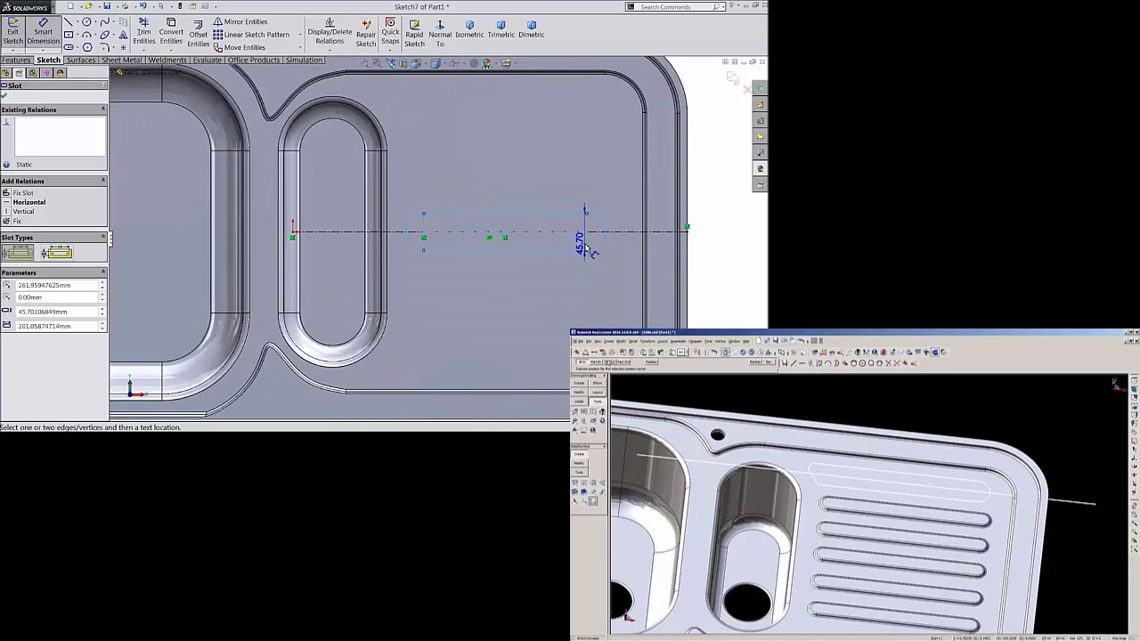
{"action": "left_click", "coordinate": [745, 237]}
{"action": "type", "text": "25"}
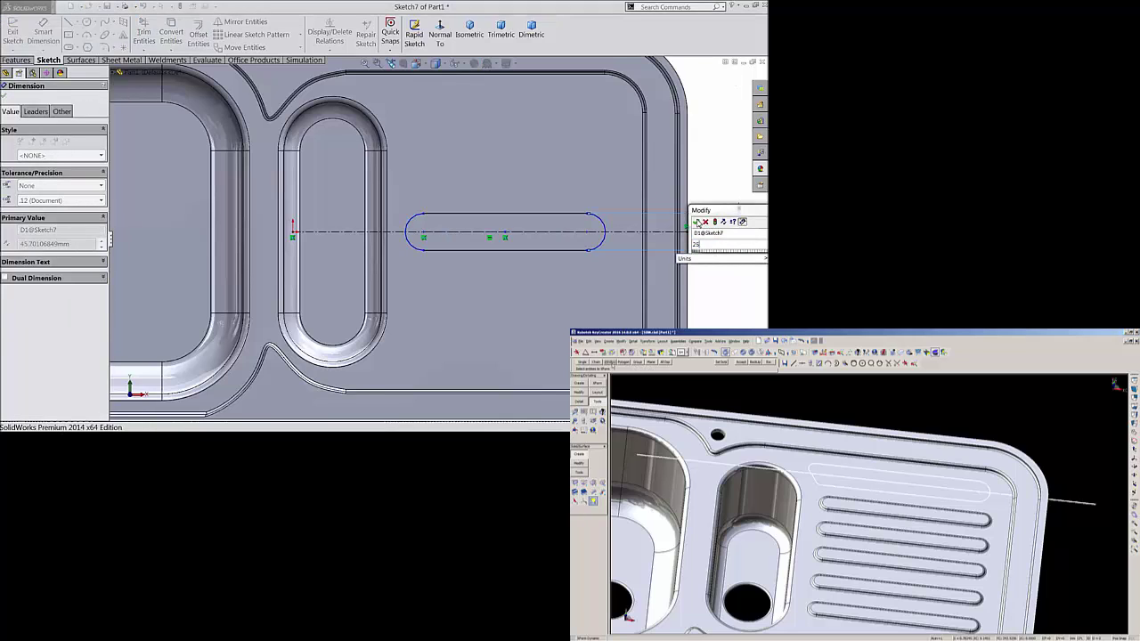
{"action": "key", "text": "Return"}
Dimension the distance between the slot's two arc centers and set it to 235.5 mm.
{"action": "left_click", "coordinate": [593, 236]}
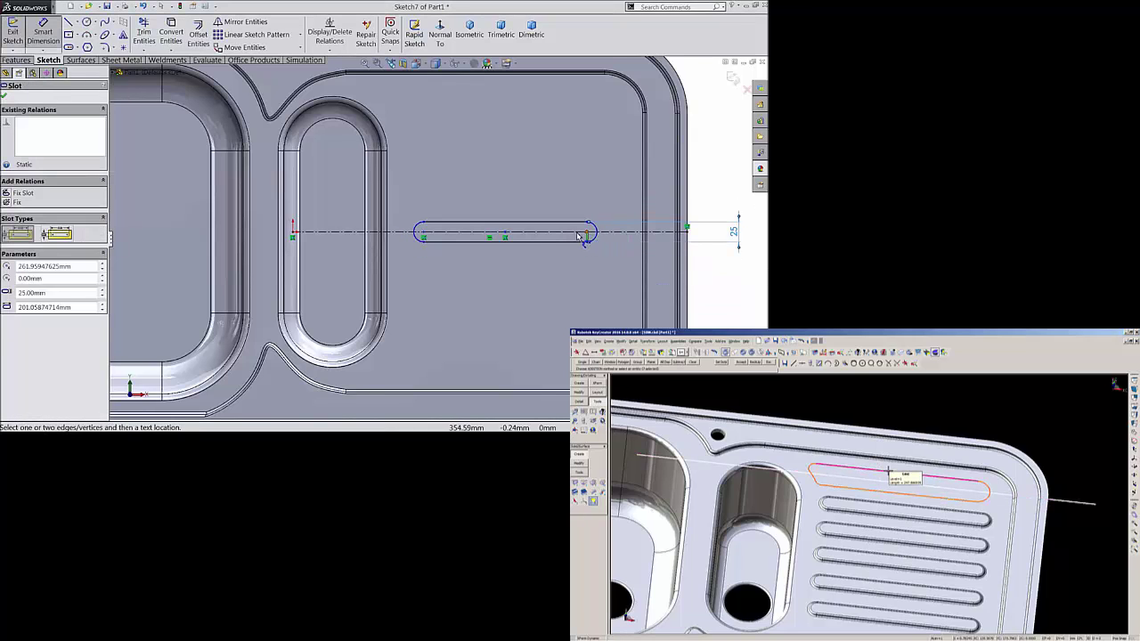
{"action": "left_click", "coordinate": [425, 236]}
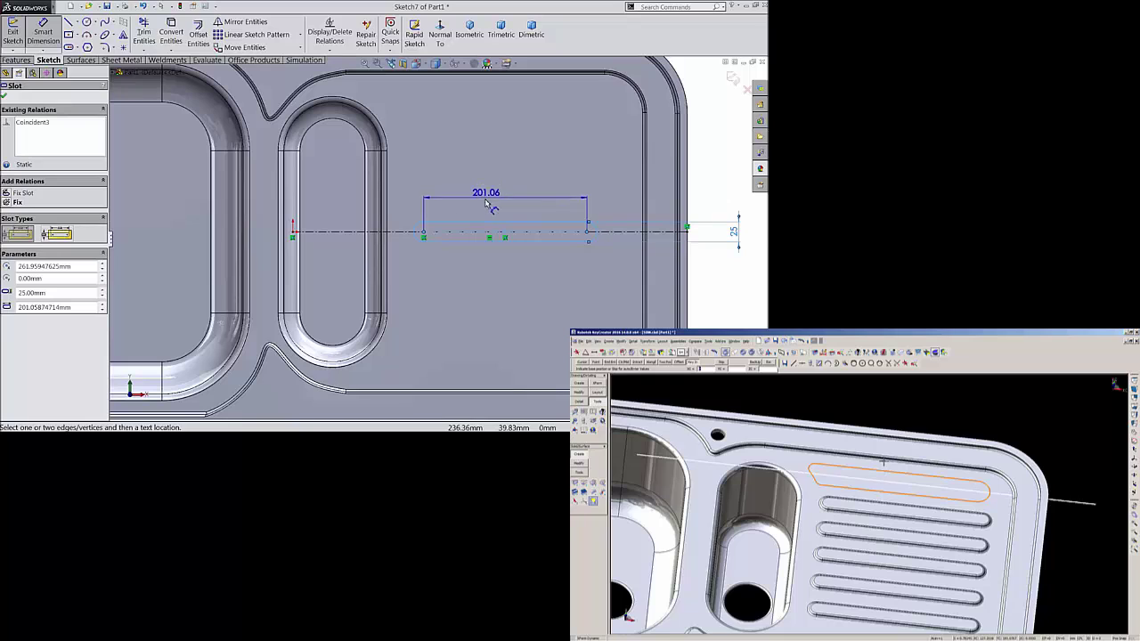
{"action": "left_click", "coordinate": [488, 206]}
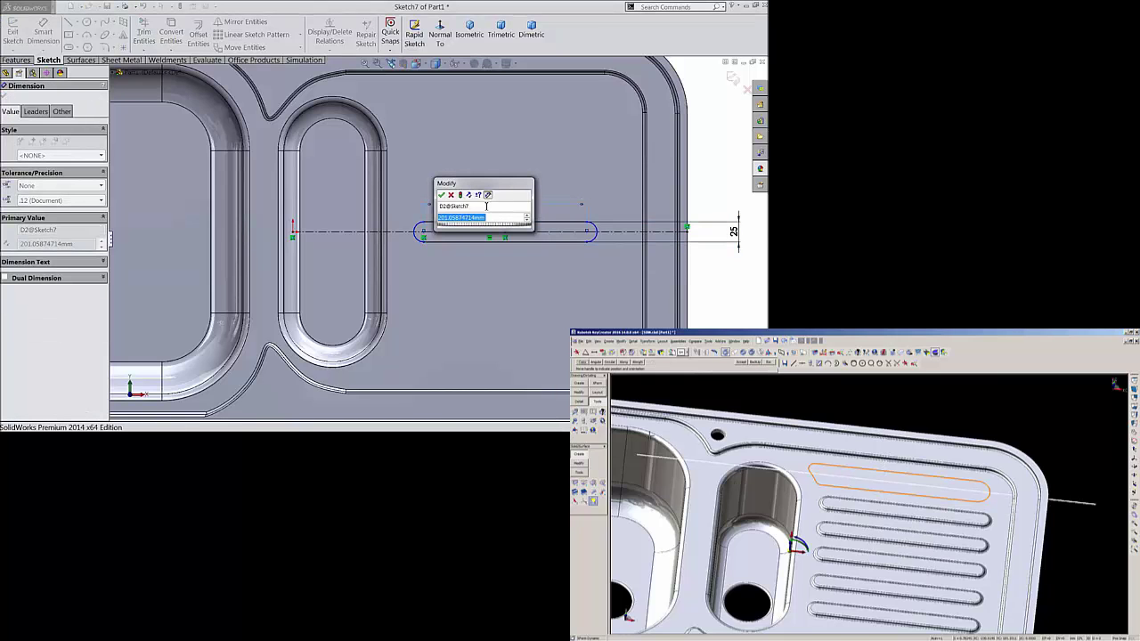
{"action": "type", "text": "235"}
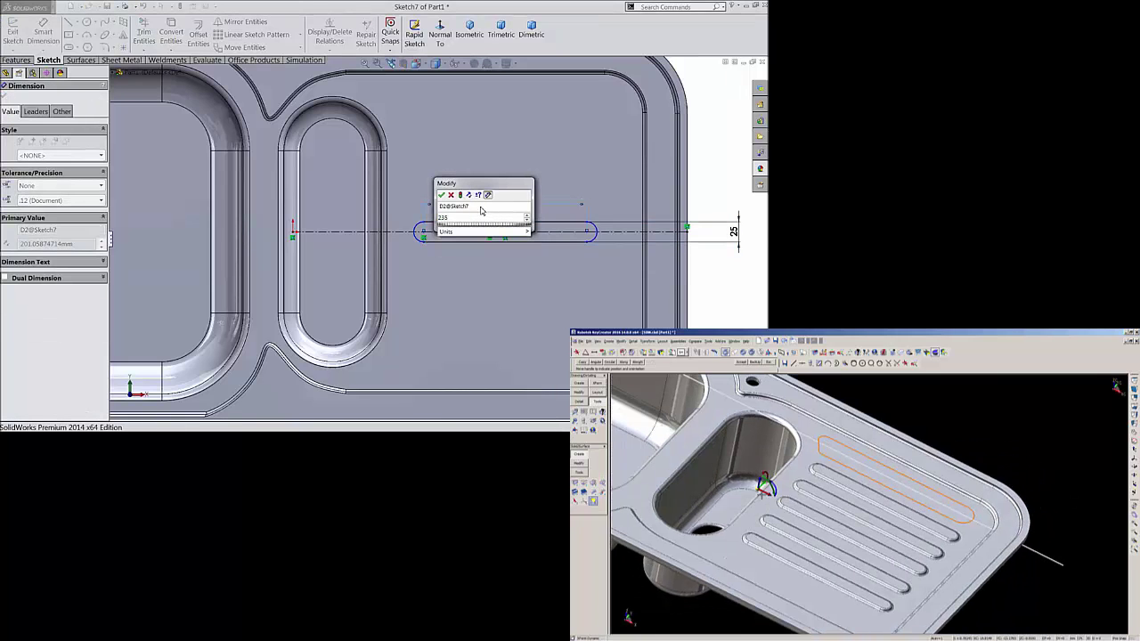
{"action": "type", "text": "."}
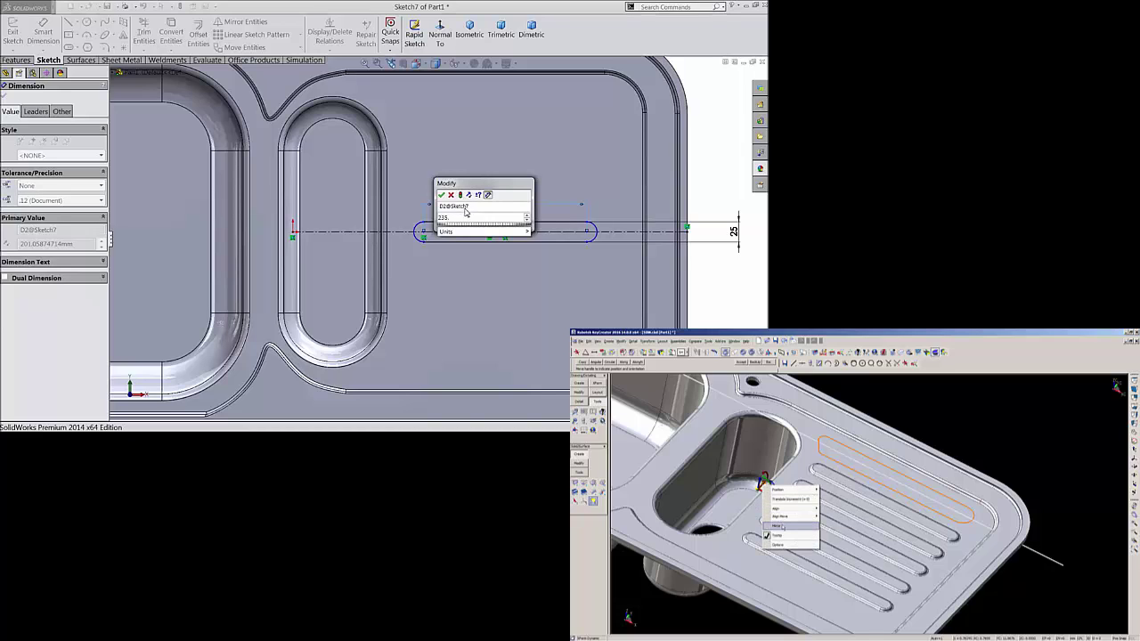
{"action": "type", "text": "5"}
{"action": "left_click", "coordinate": [441, 195]}
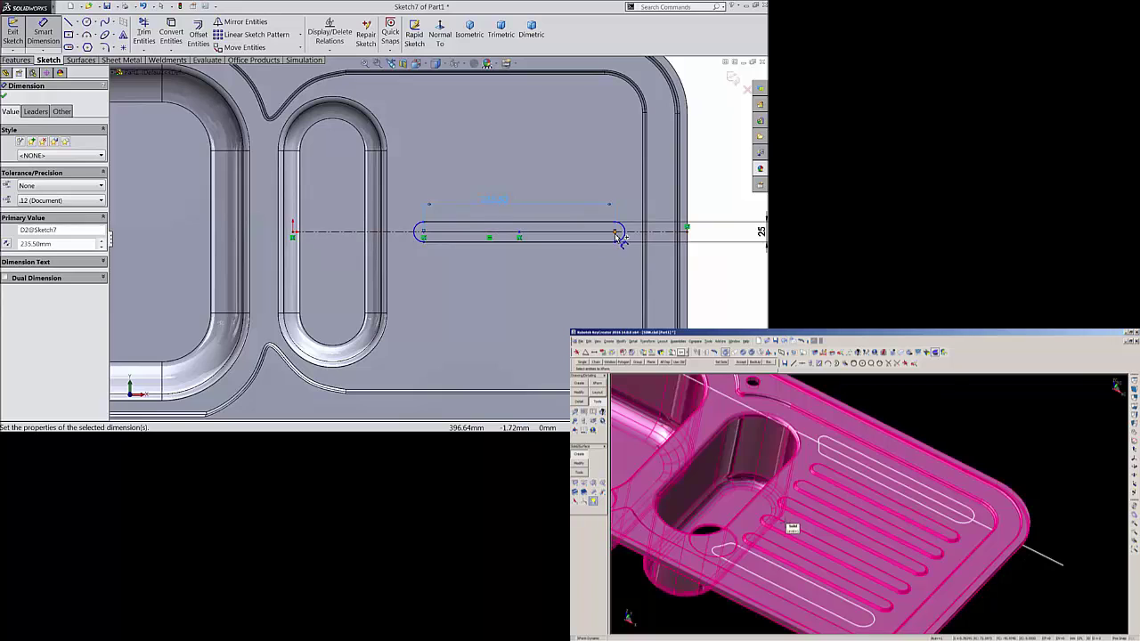
Dimension the slot's outer arc center from the sink's outer edge at the drainer end and set it to 95.6 mm.
{"action": "left_click", "coordinate": [612, 239]}
{"action": "left_click", "coordinate": [690, 259]}
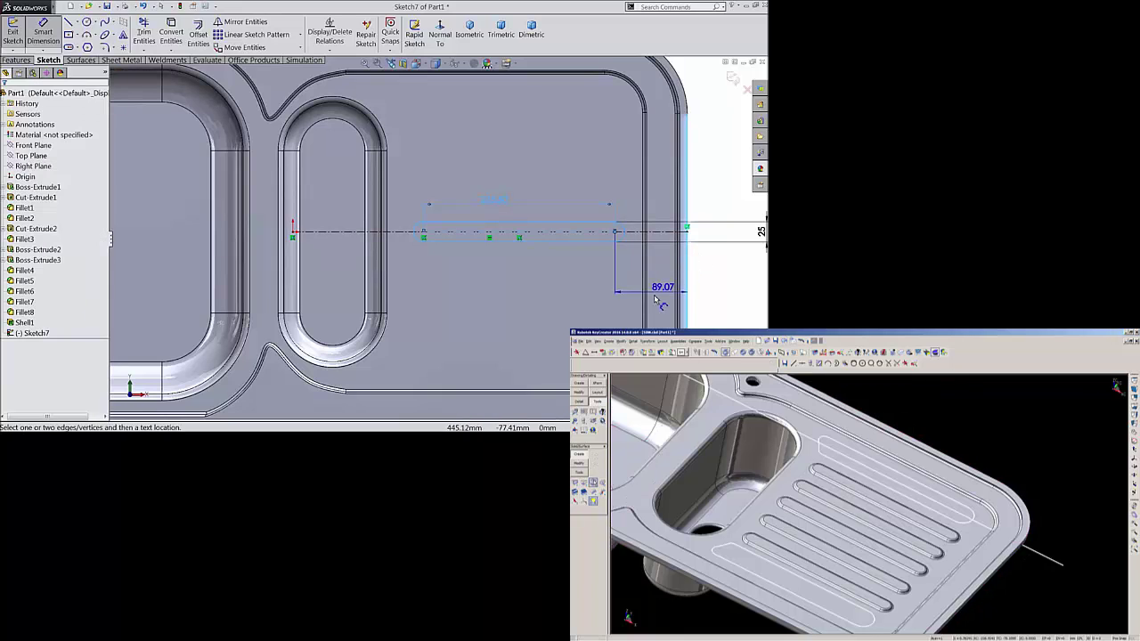
{"action": "left_click", "coordinate": [658, 296]}
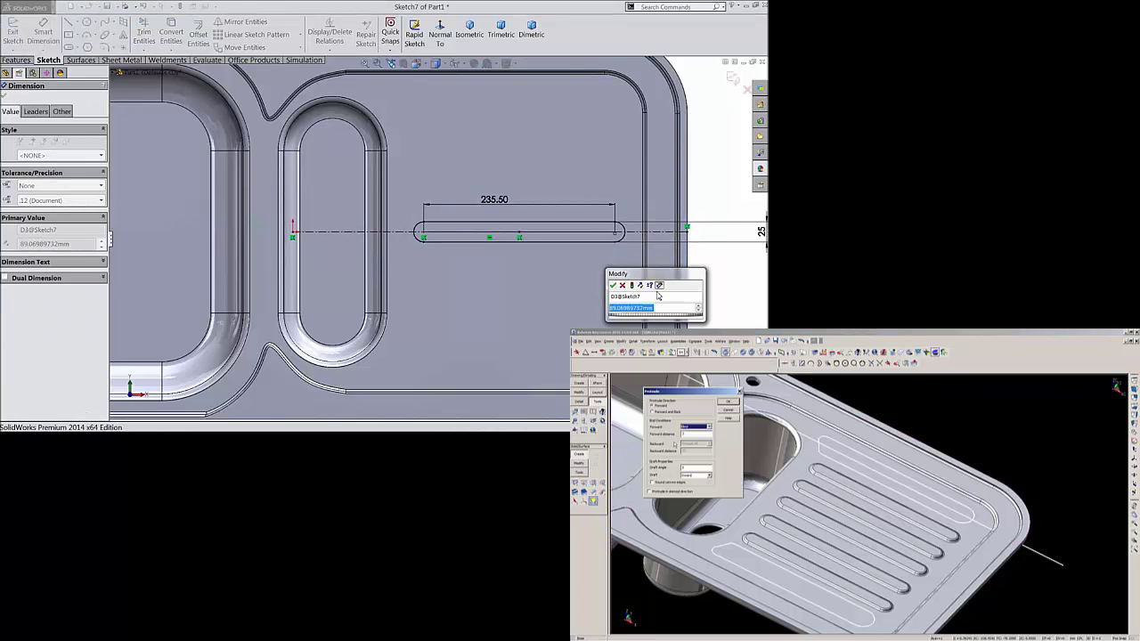
{"action": "type", "text": "95."}
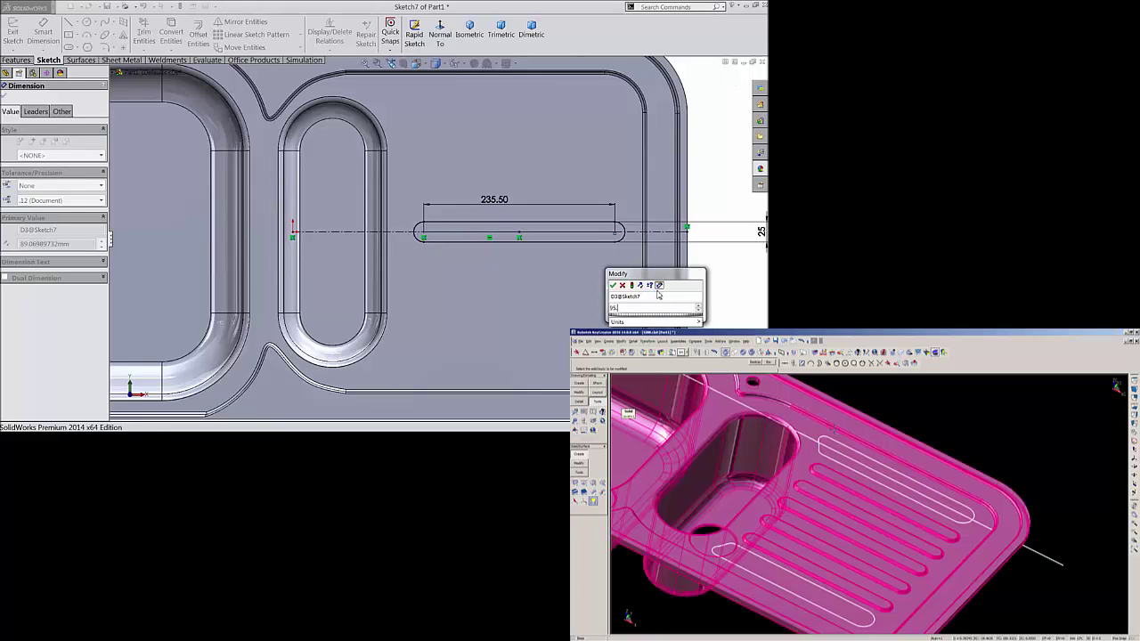
{"action": "type", "text": "6"}
{"action": "key", "text": "Return"}
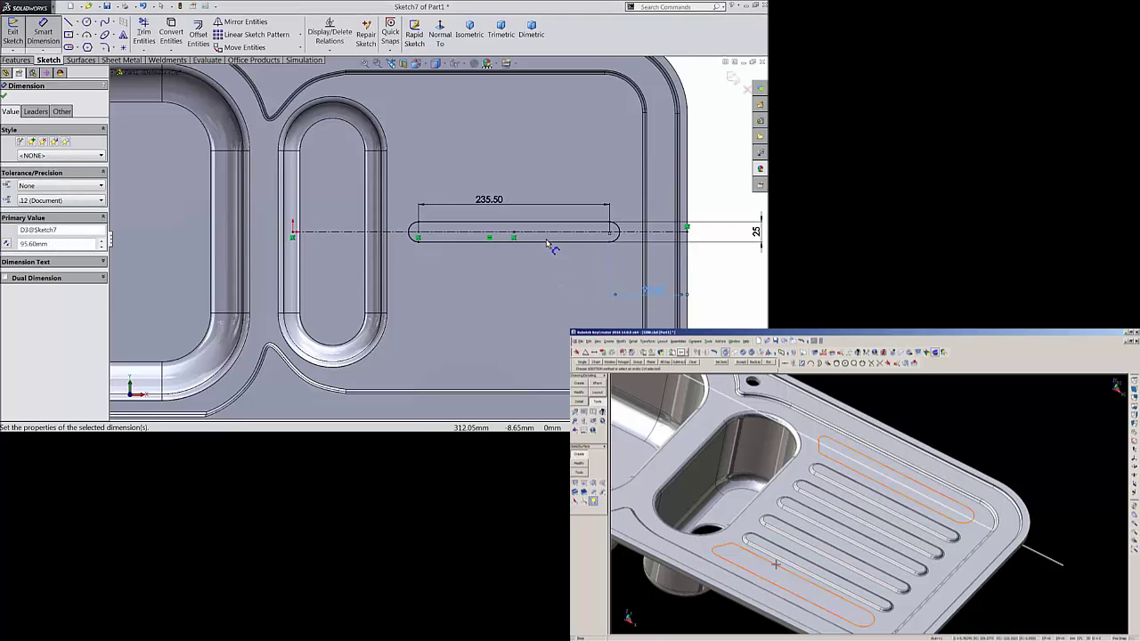
{"action": "scroll", "coordinate": [549, 245], "scroll_direction": "up", "scroll_amount": 2}
{"action": "scroll", "coordinate": [543, 243], "scroll_direction": "down", "scroll_amount": 1}
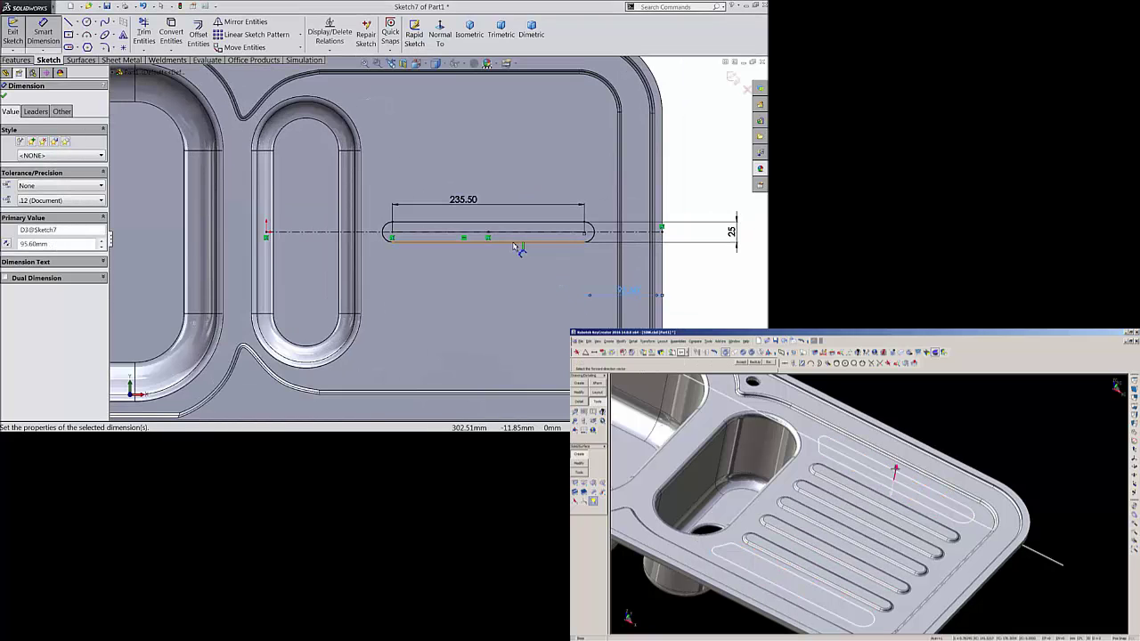
{"action": "left_click", "coordinate": [4, 95]}
Set up a linear sketch pattern of the slot along the drainer's straight end edge with 3 instances, a 45 mm spacing and dimensioned spacing.
{"action": "left_click", "coordinate": [255, 33]}
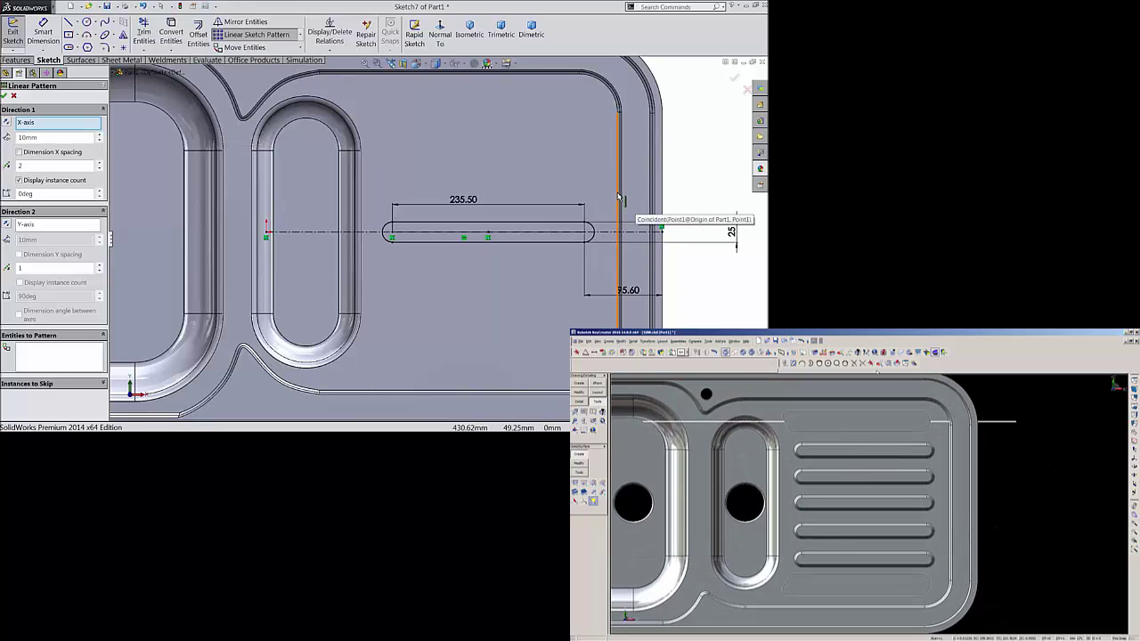
{"action": "left_click", "coordinate": [619, 197]}
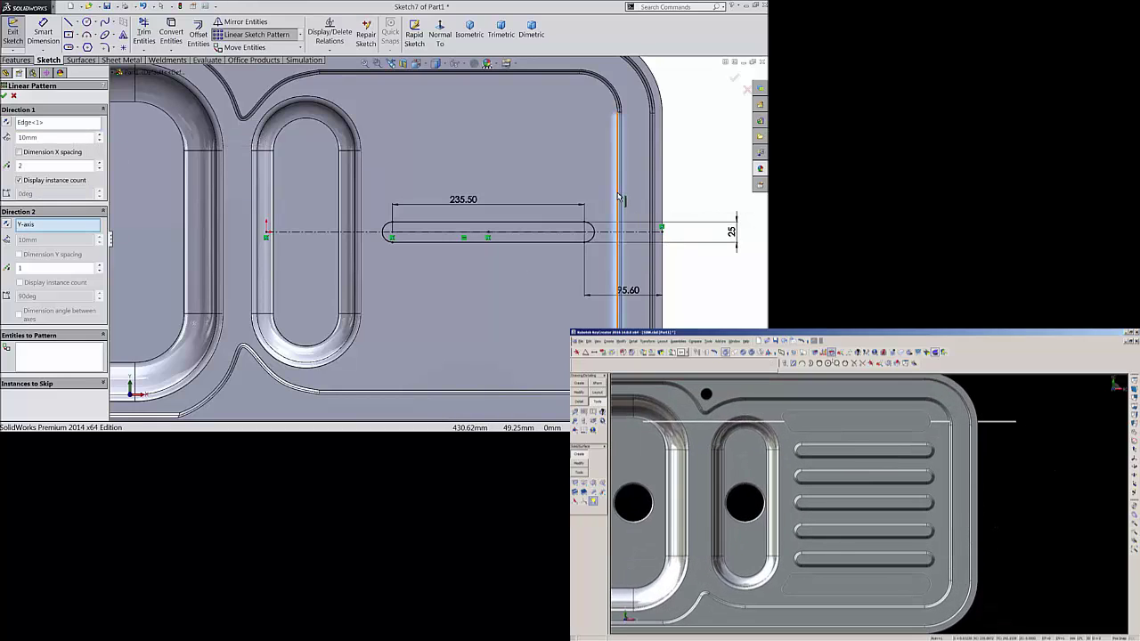
{"action": "left_click", "coordinate": [53, 359]}
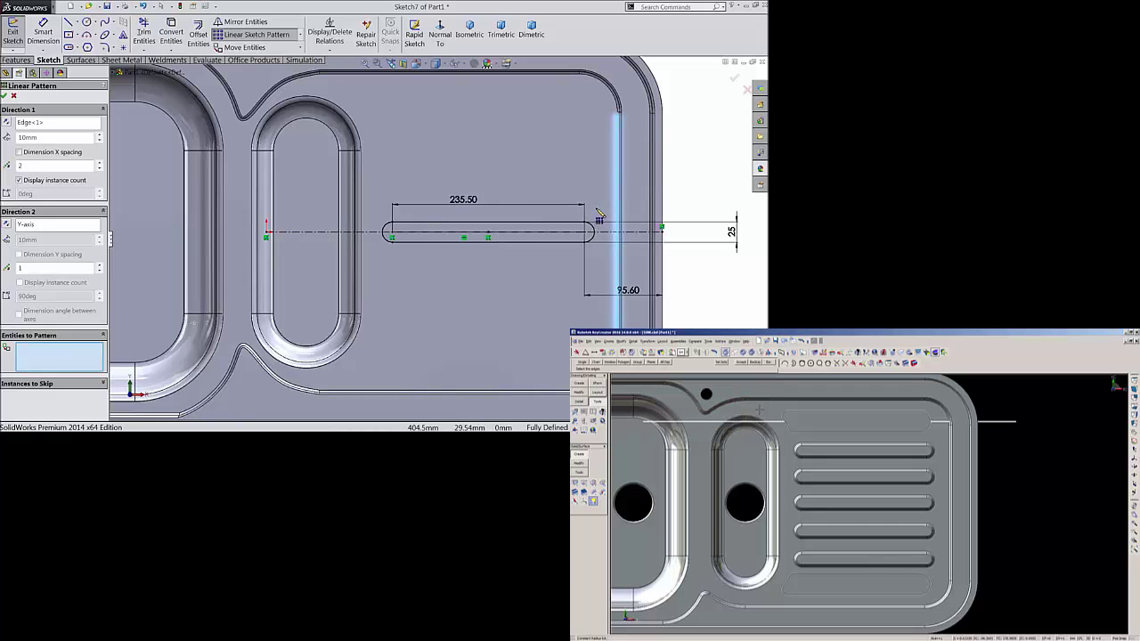
{"action": "left_click", "coordinate": [592, 236]}
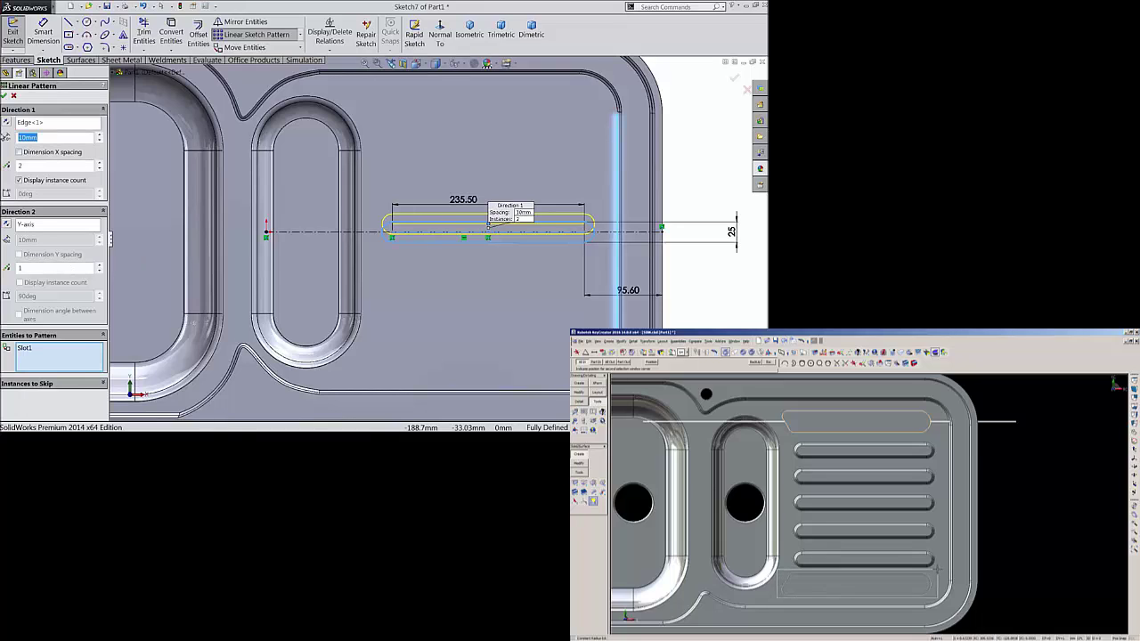
{"action": "type", "text": "45"}
{"action": "left_click", "coordinate": [92, 153]}
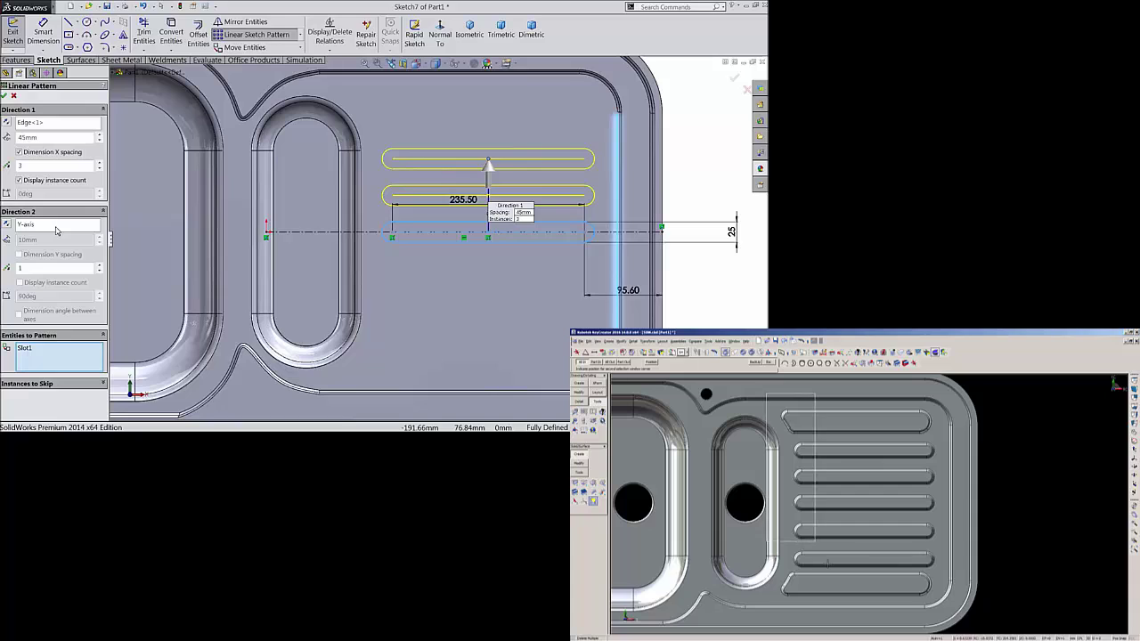
Try to add a second pattern direction along the small bowl's straight edge, reversed, with up to 3 instances.
{"action": "left_click", "coordinate": [55, 229]}
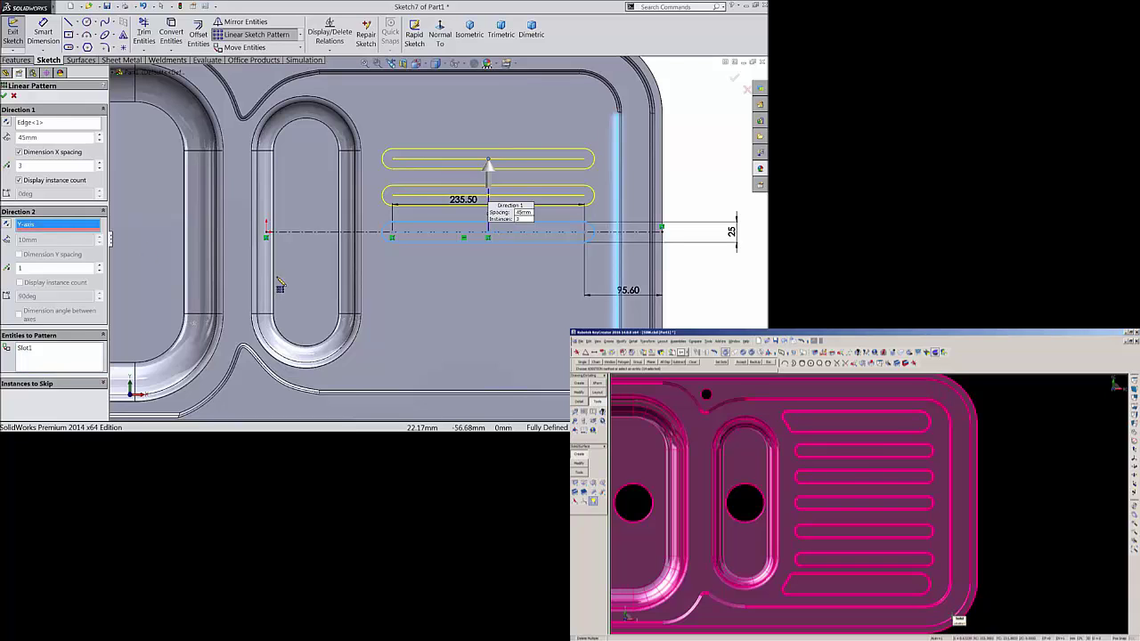
{"action": "left_click", "coordinate": [361, 287]}
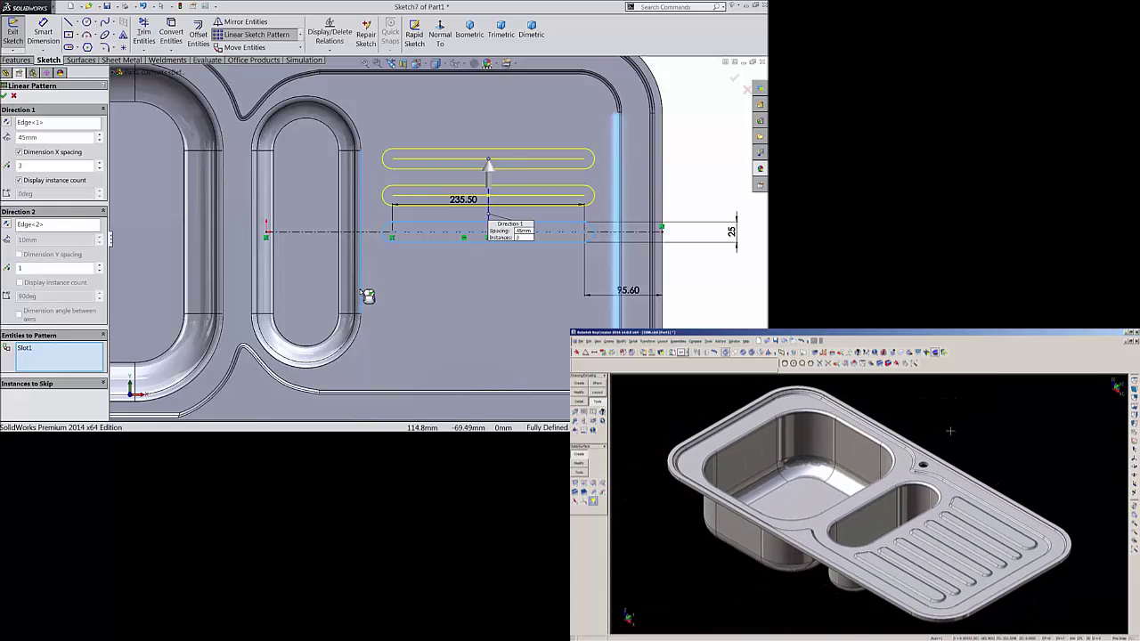
{"action": "left_click", "coordinate": [7, 225]}
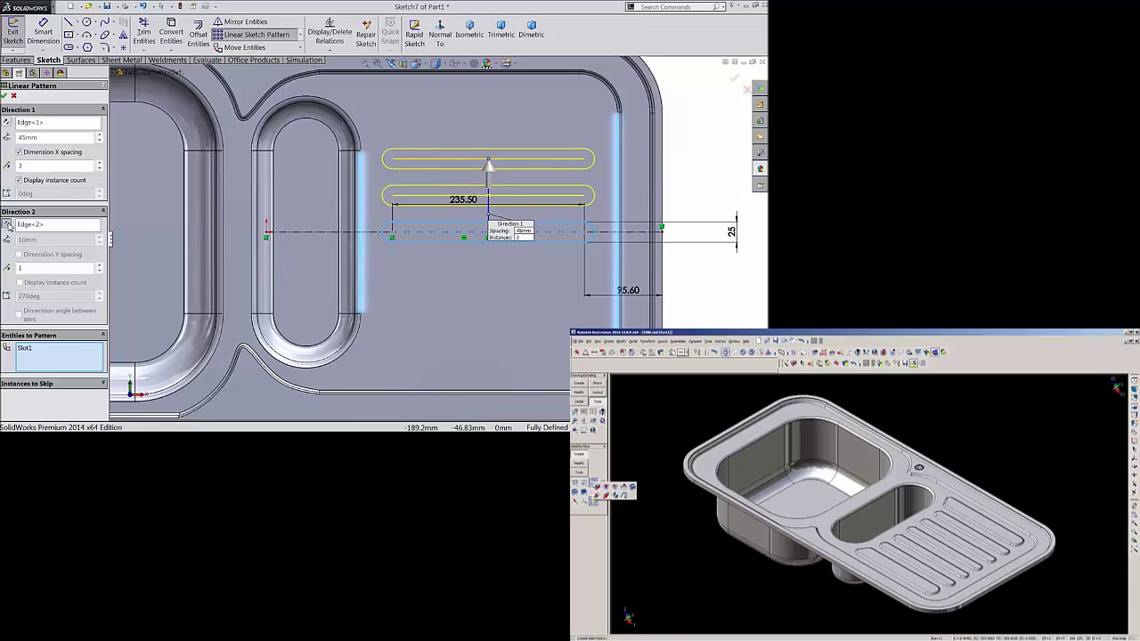
{"action": "left_click", "coordinate": [101, 265]}
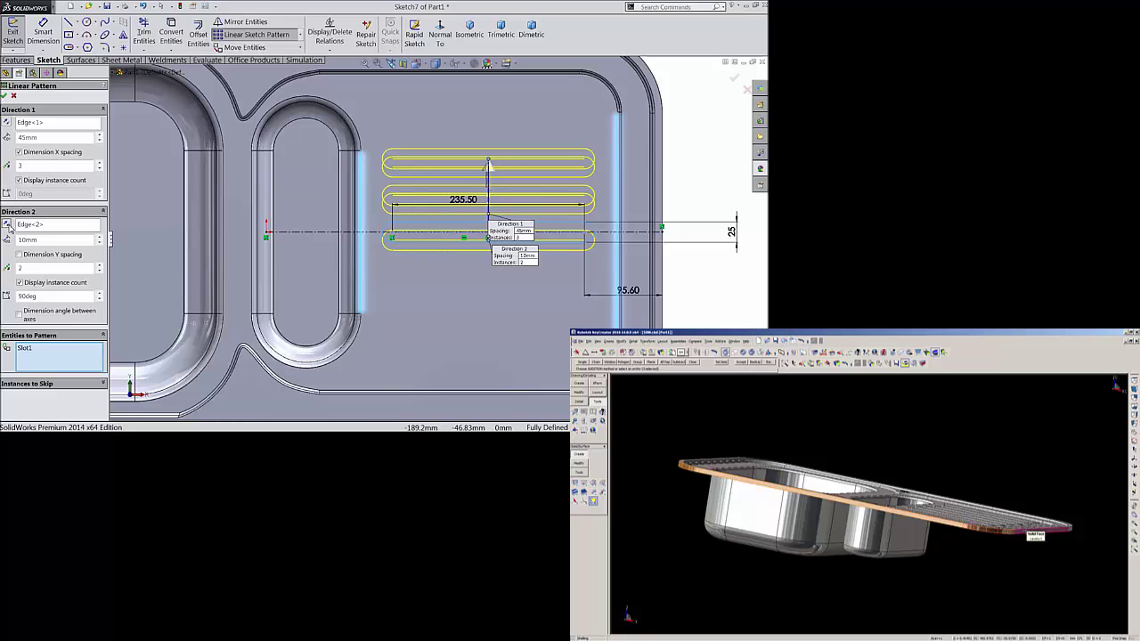
{"action": "left_click", "coordinate": [99, 266]}
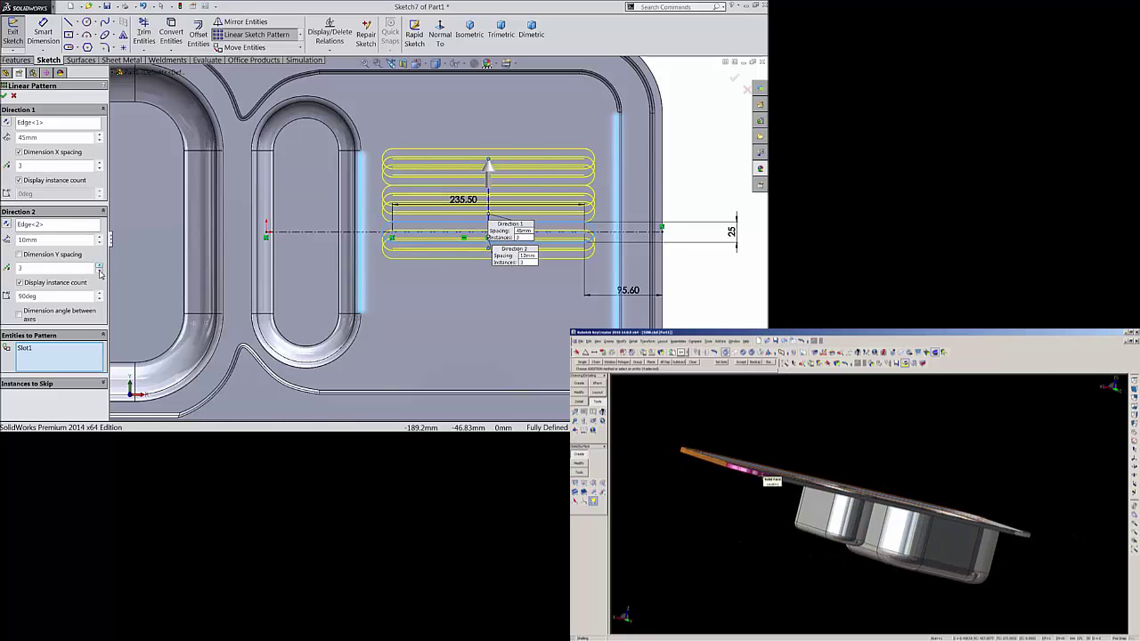
{"action": "left_click", "coordinate": [100, 272]}
{"action": "left_click", "coordinate": [100, 272]}
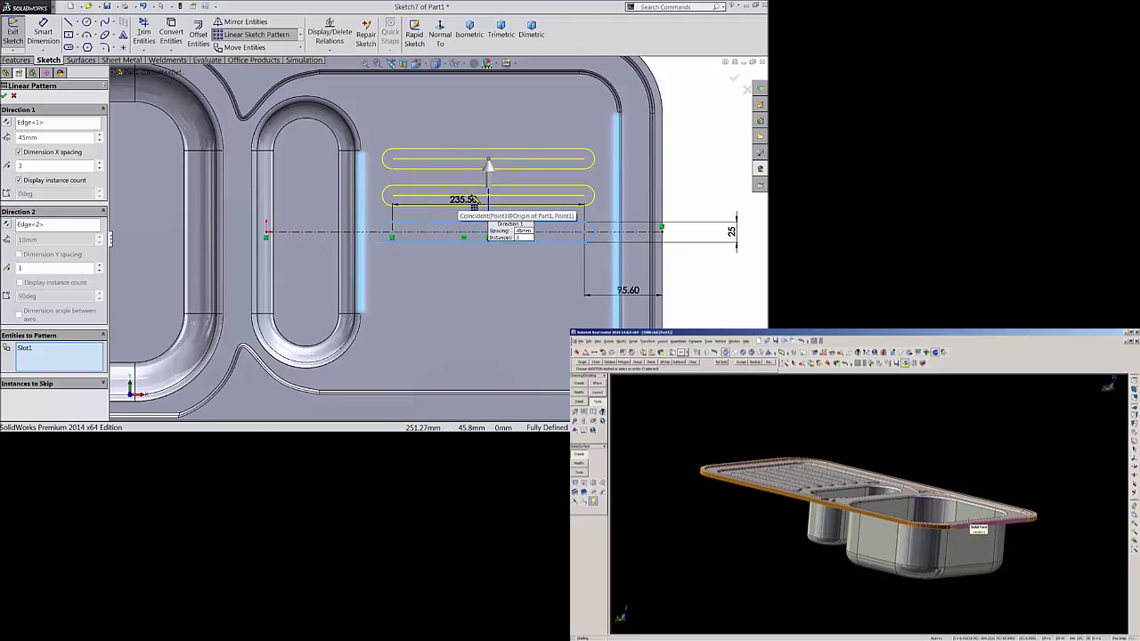
Accept the linear pattern of slots on the upper half of the drainer.
{"action": "left_click", "coordinate": [19, 179]}
{"action": "left_click", "coordinate": [4, 95]}
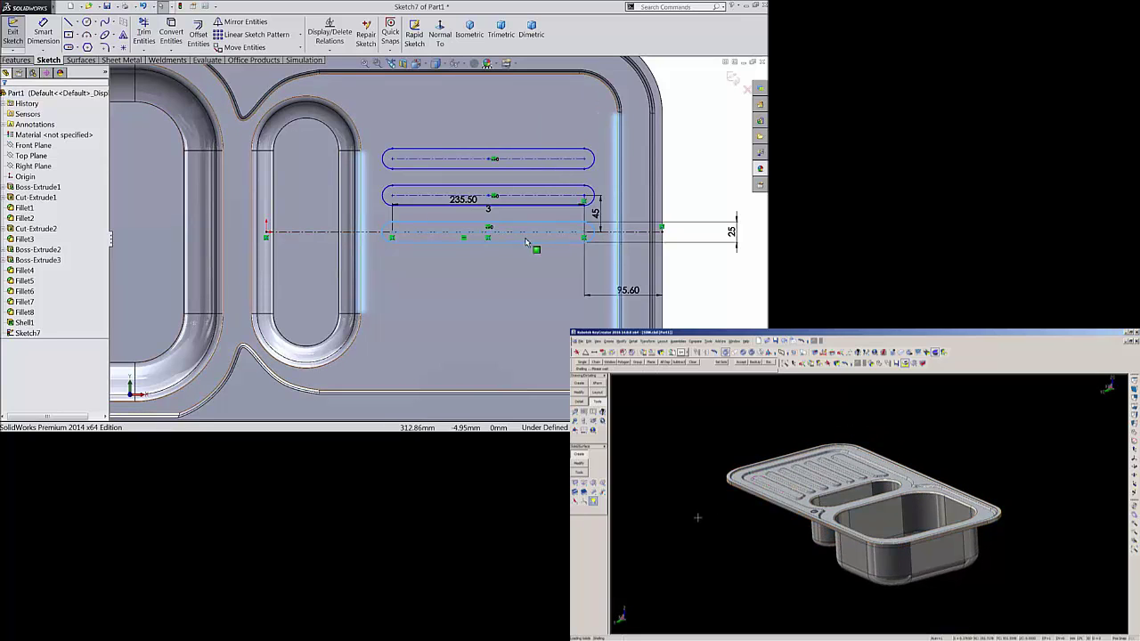
{"action": "left_click", "coordinate": [460, 216]}
Pattern the middle slot along the drainer's straight end edge in the reversed direction, with 3 instances, 45 mm spacing and no spacing dimension.
{"action": "left_click", "coordinate": [256, 35]}
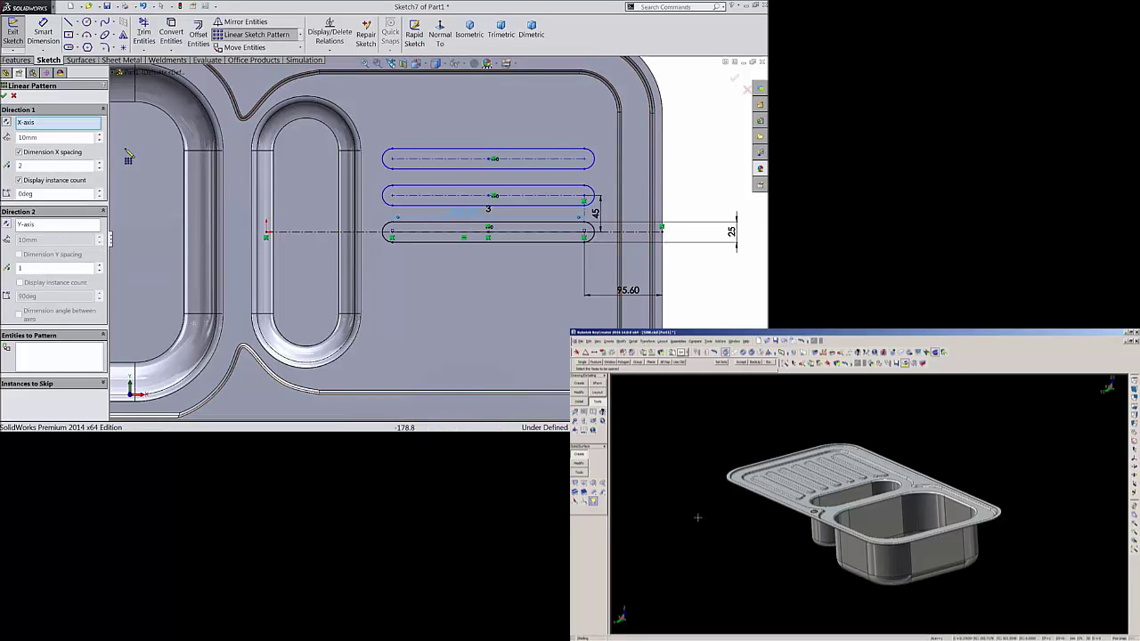
{"action": "left_click", "coordinate": [619, 214]}
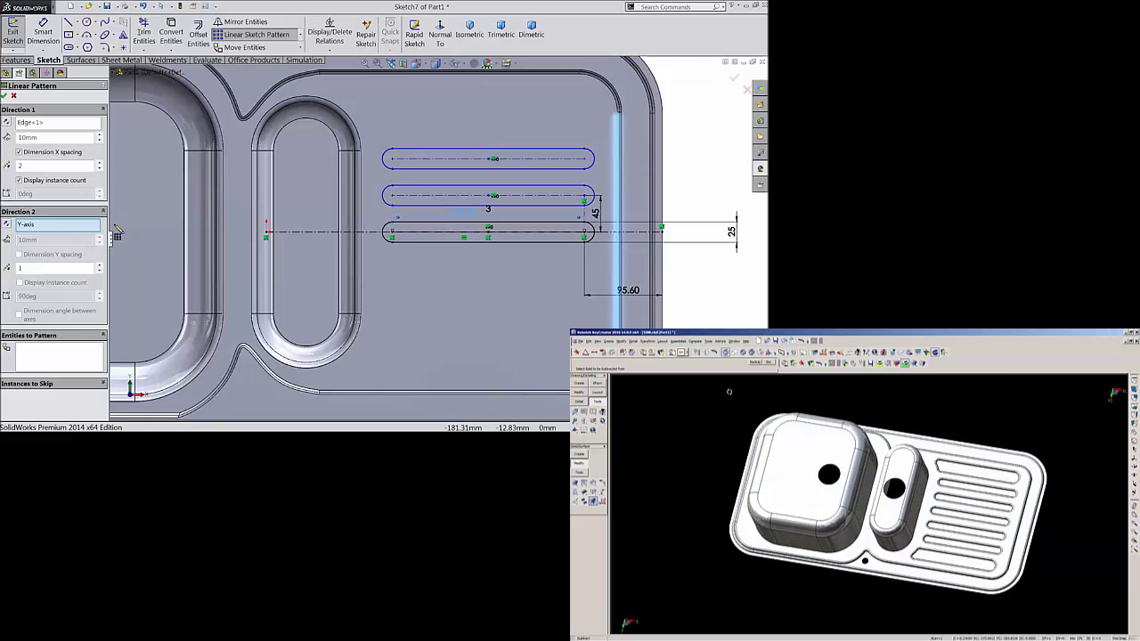
{"action": "left_click", "coordinate": [593, 238]}
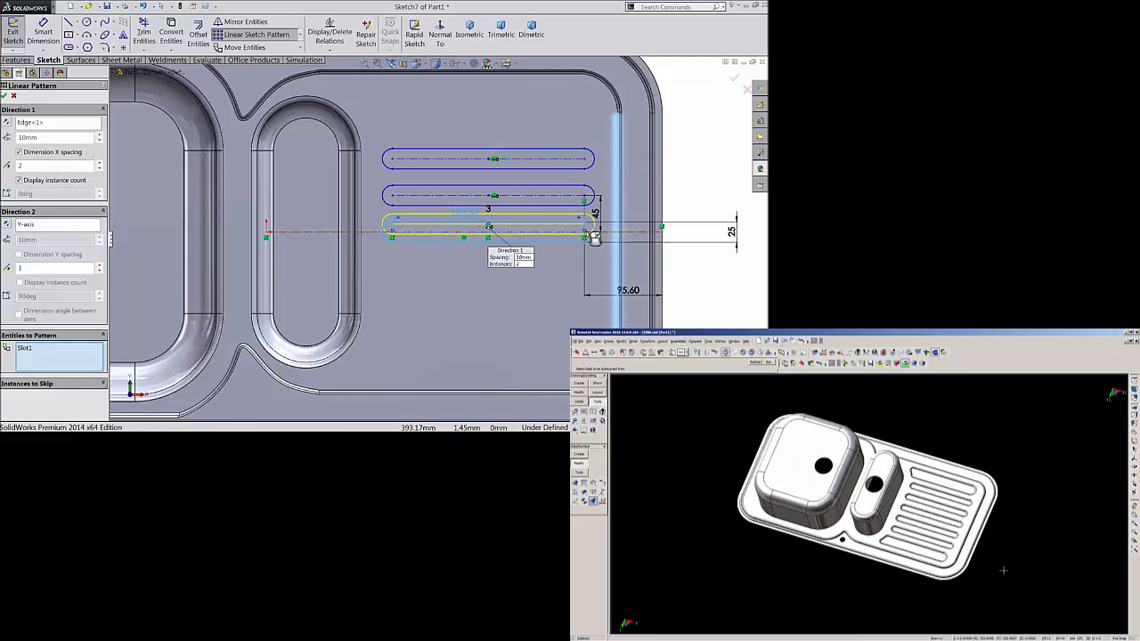
{"action": "left_click", "coordinate": [7, 122]}
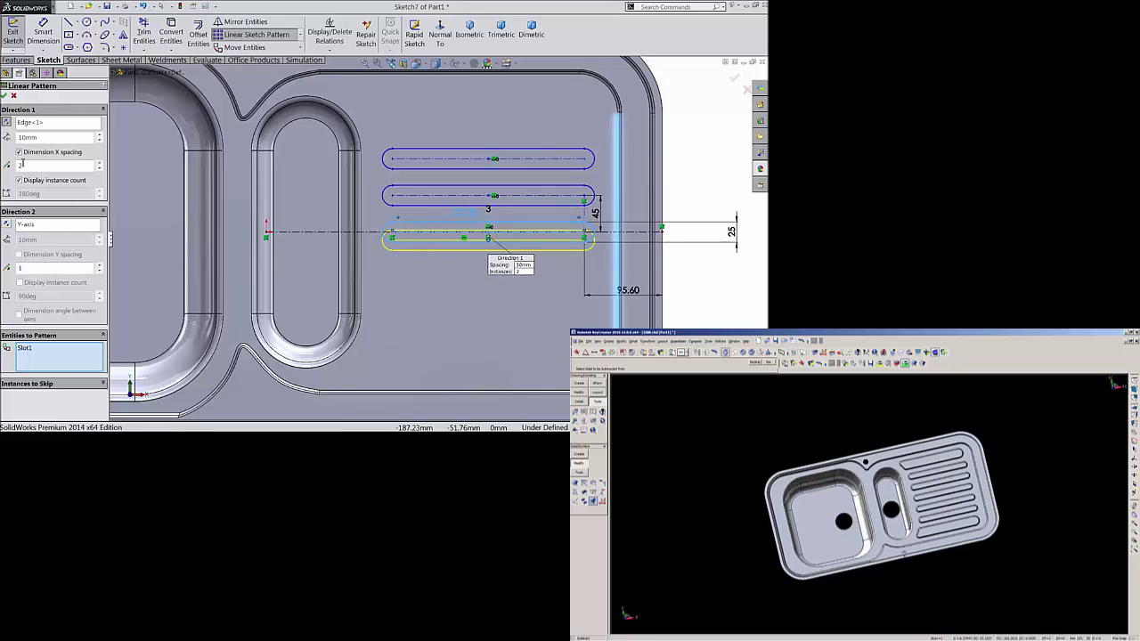
{"action": "left_click_drag", "start_coordinate": [38, 138], "coordinate": [7, 166]}
{"action": "type", "text": "45"}
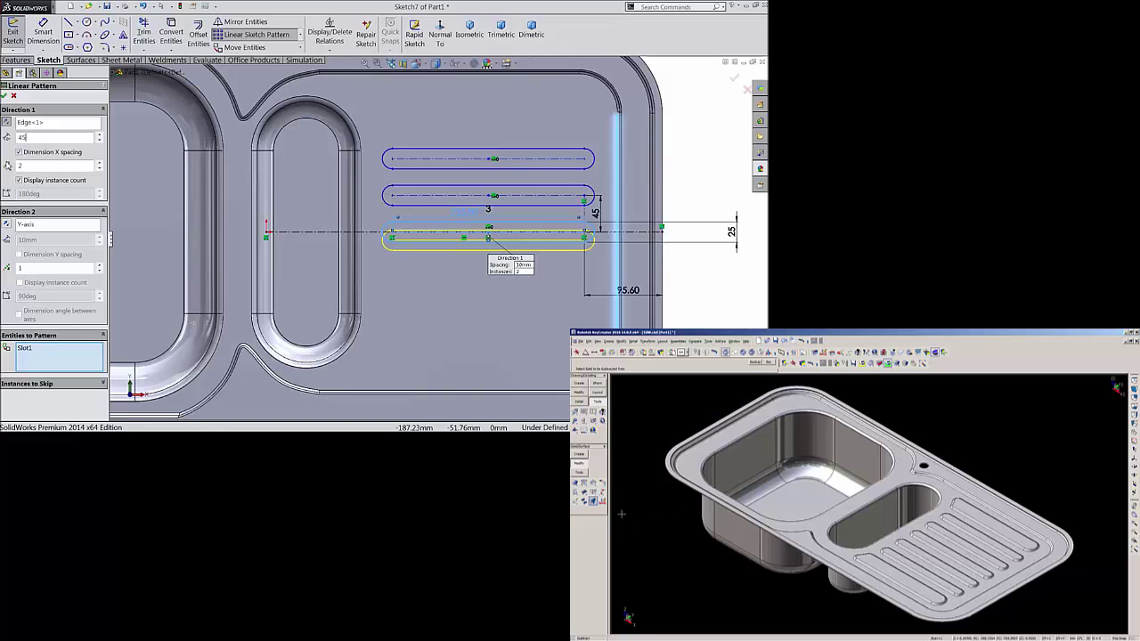
{"action": "left_click", "coordinate": [99, 170]}
{"action": "left_click", "coordinate": [99, 163]}
{"action": "left_click", "coordinate": [98, 163]}
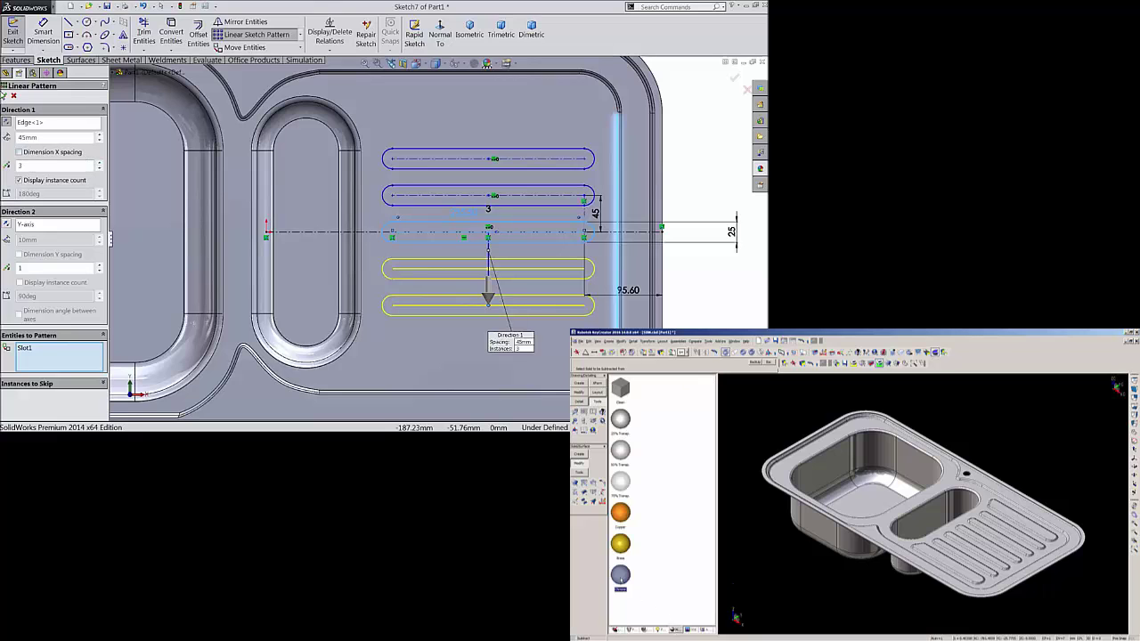
{"action": "left_click", "coordinate": [3, 95]}
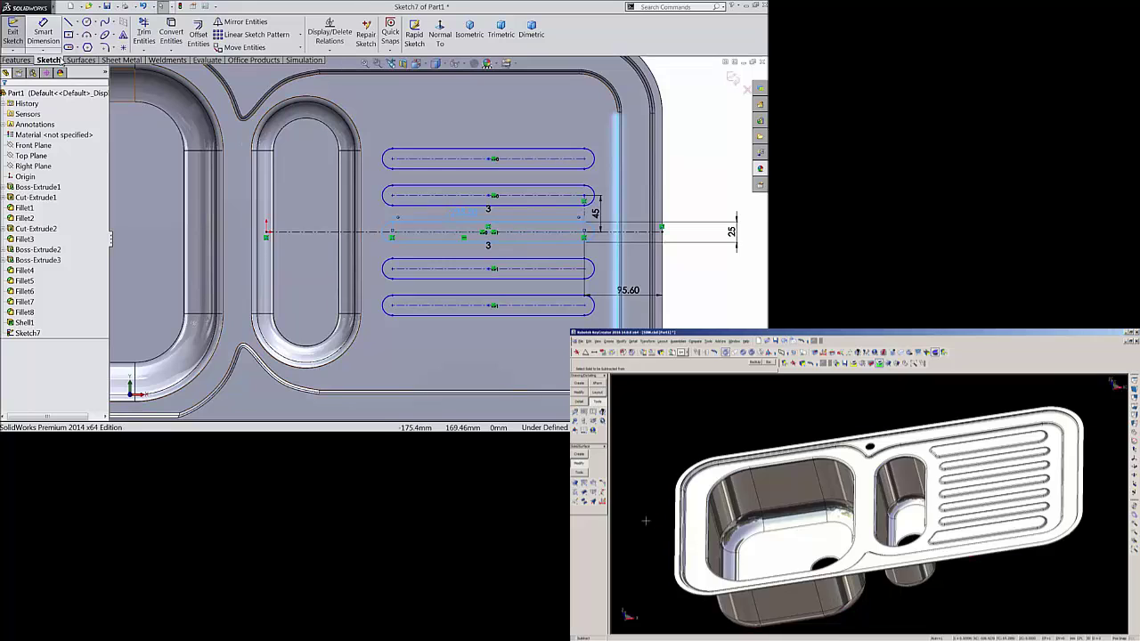
Dimension the gap between the two uppermost slots and the gap between the two lowermost slots.
{"action": "left_click", "coordinate": [43, 34]}
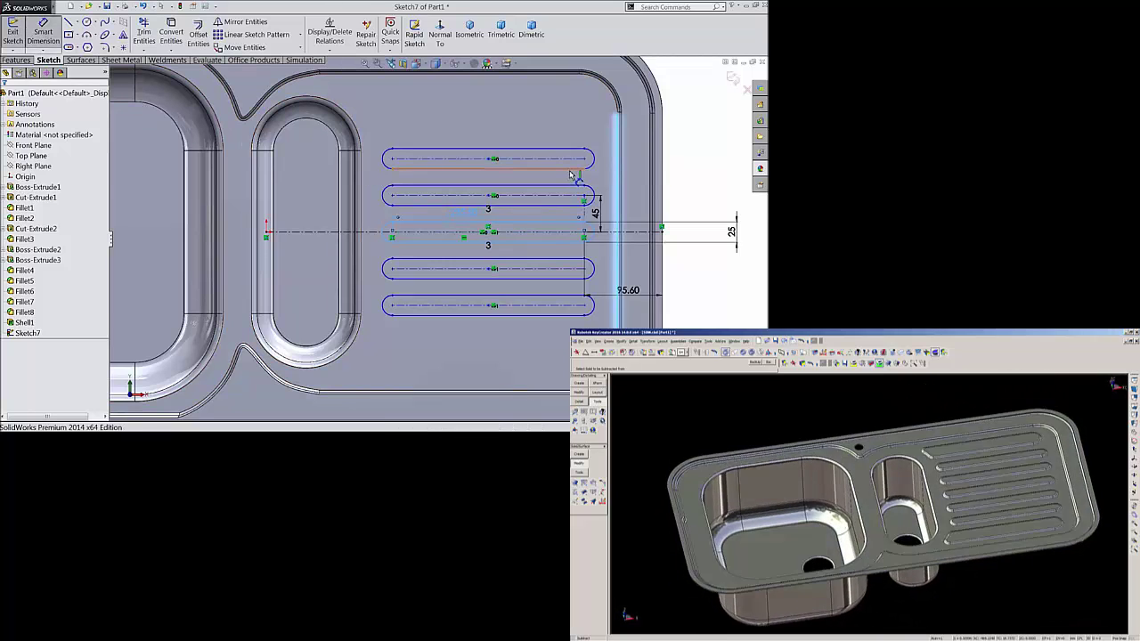
{"action": "left_click", "coordinate": [570, 174]}
{"action": "left_click", "coordinate": [686, 181]}
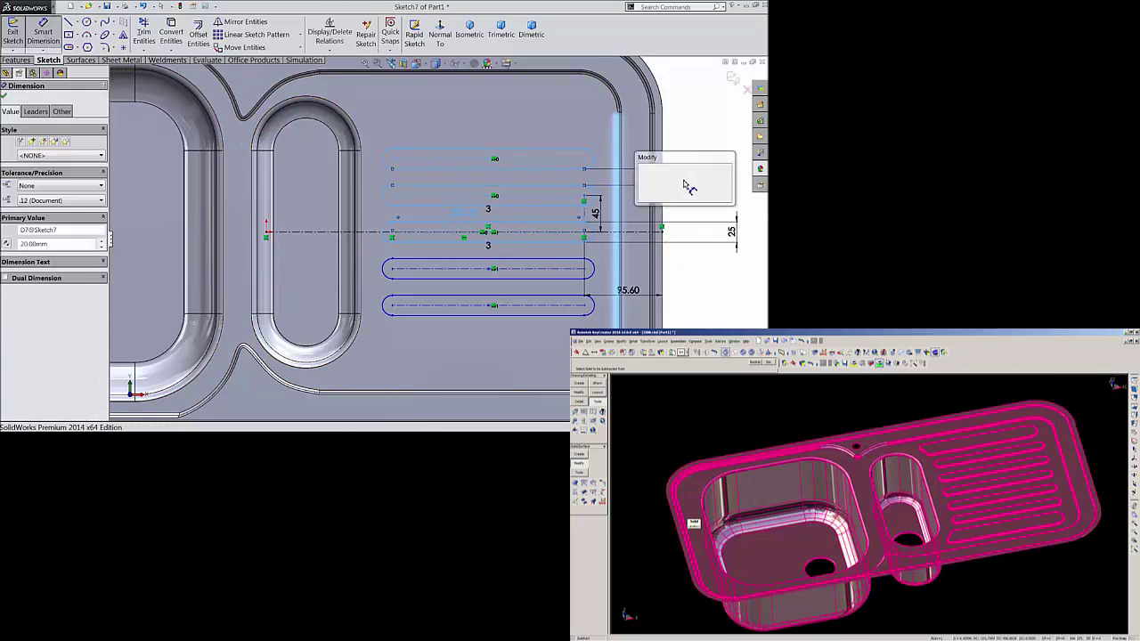
{"action": "left_click", "coordinate": [642, 170]}
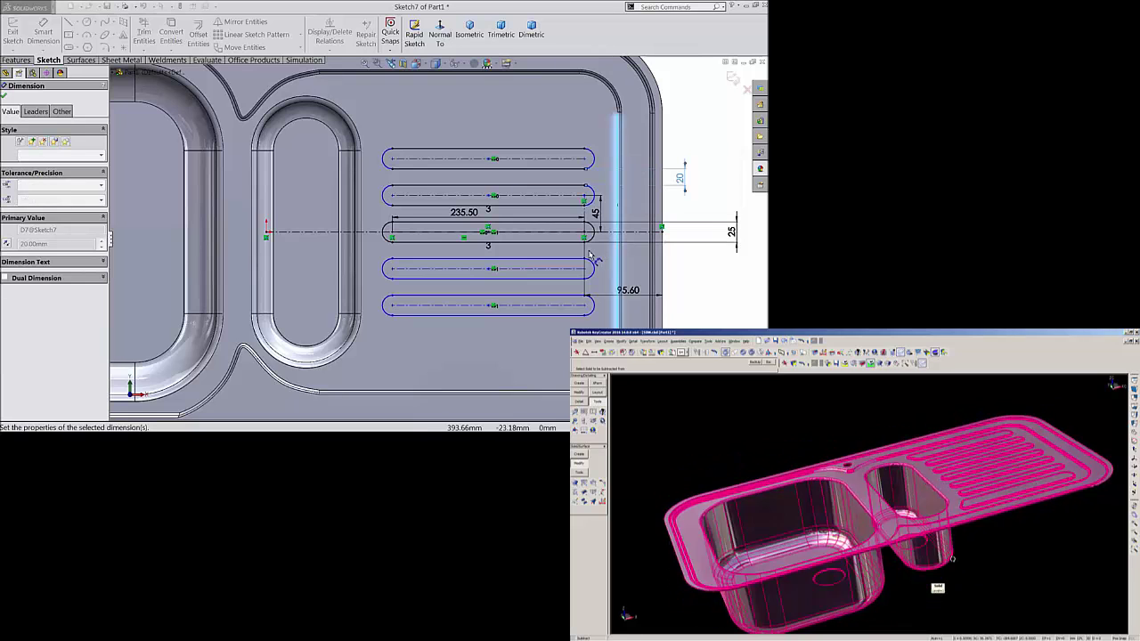
{"action": "left_click", "coordinate": [565, 268]}
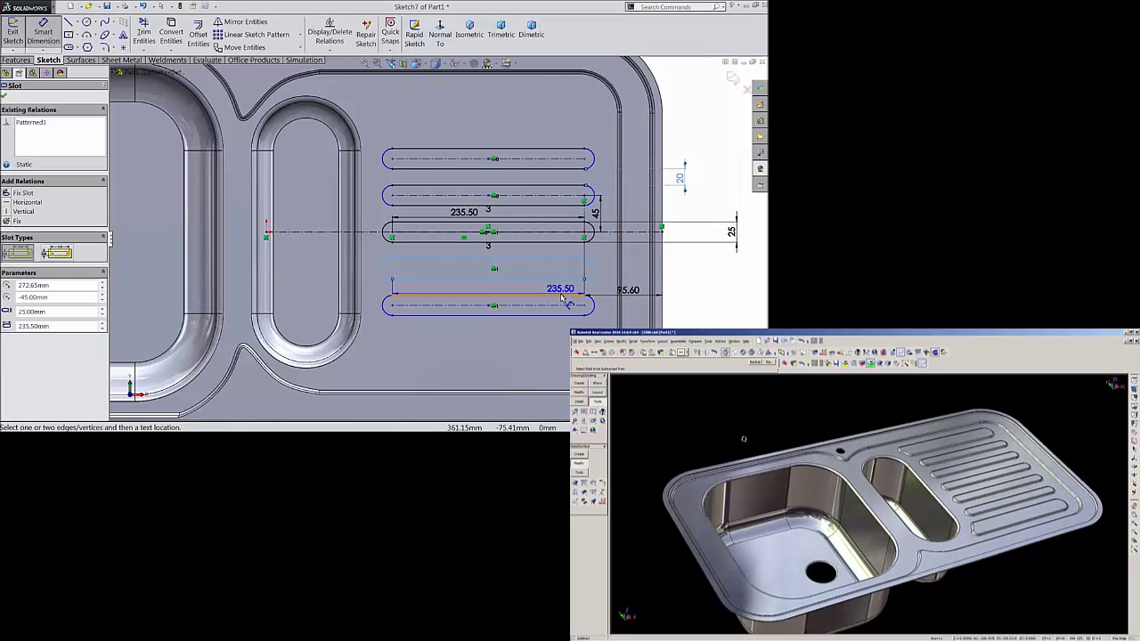
{"action": "left_click", "coordinate": [716, 283]}
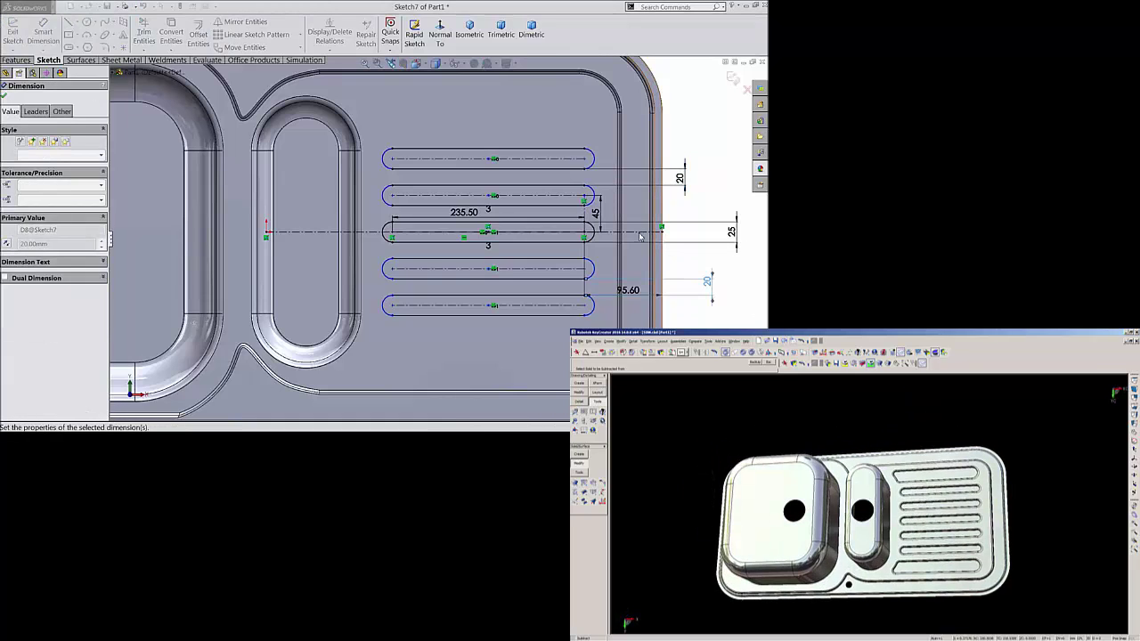
{"action": "left_click", "coordinate": [669, 272]}
Add a driven radius dimension to the outer end arc of the uppermost slot.
{"action": "left_click", "coordinate": [593, 157]}
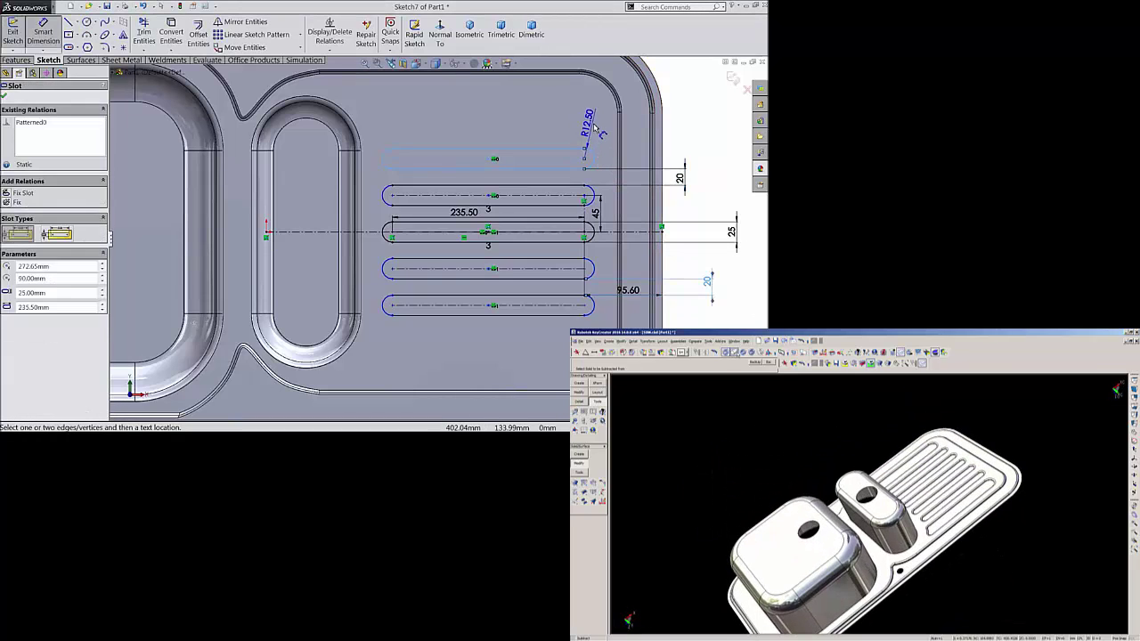
{"action": "left_click", "coordinate": [599, 123]}
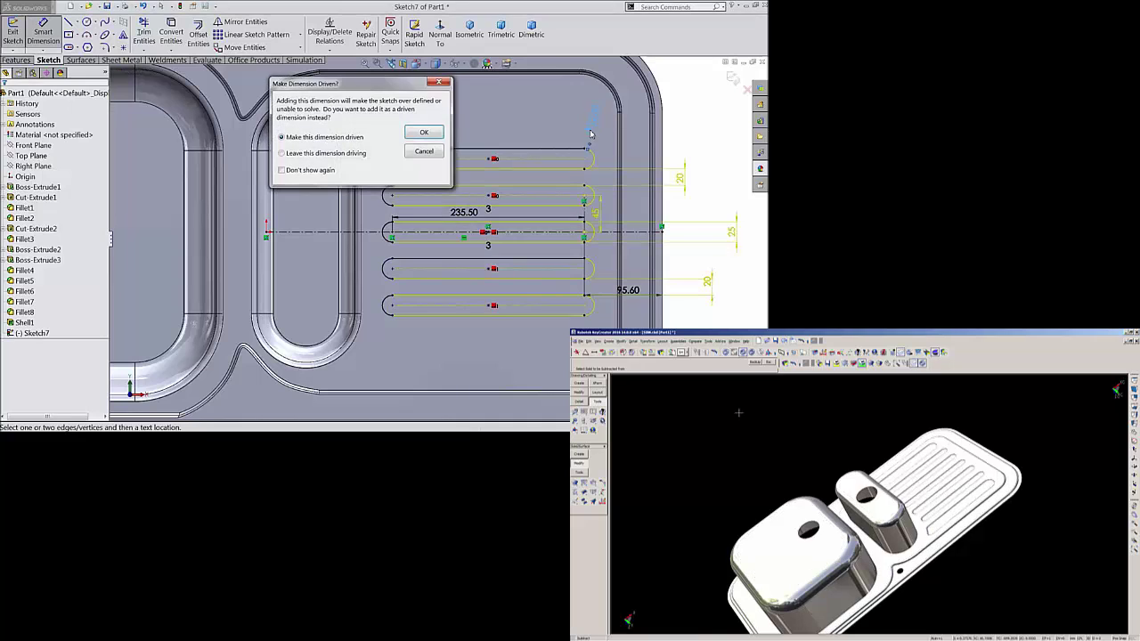
{"action": "left_click", "coordinate": [422, 151]}
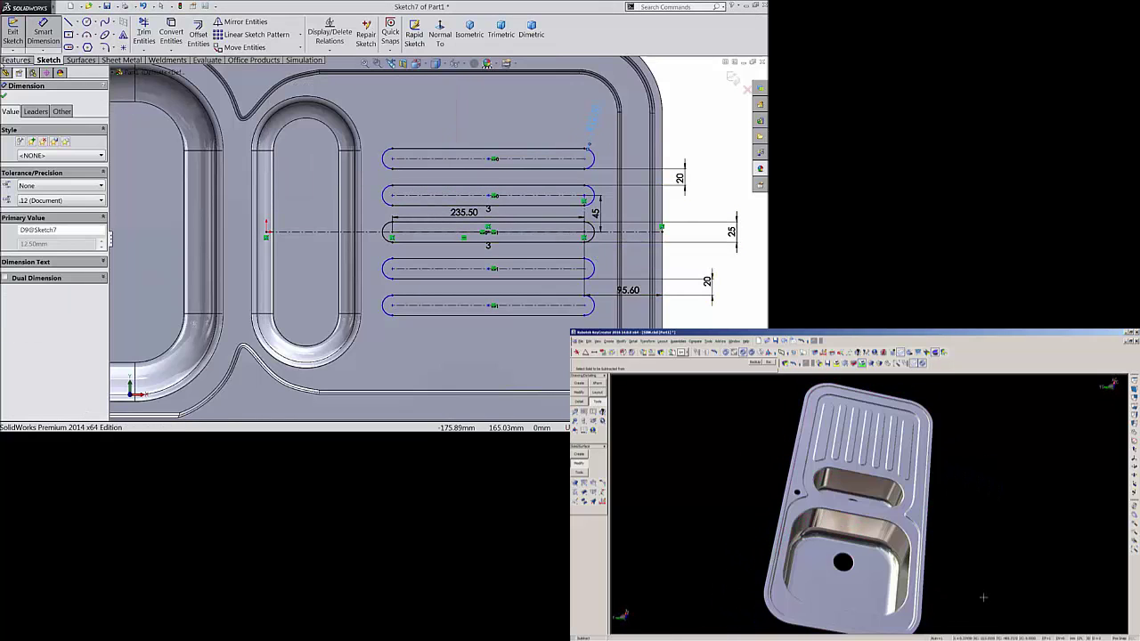
Extrude the five slot profiles as a blind boss 3 mm high, merged with the sink body.
{"action": "left_click", "coordinate": [16, 60]}
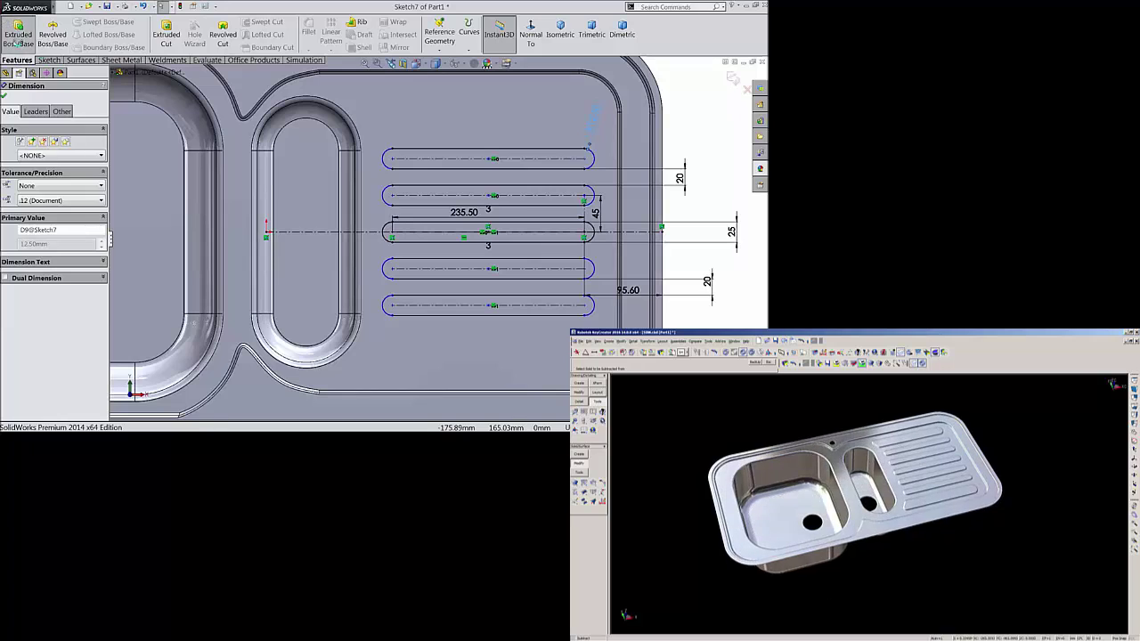
{"action": "left_click", "coordinate": [17, 36]}
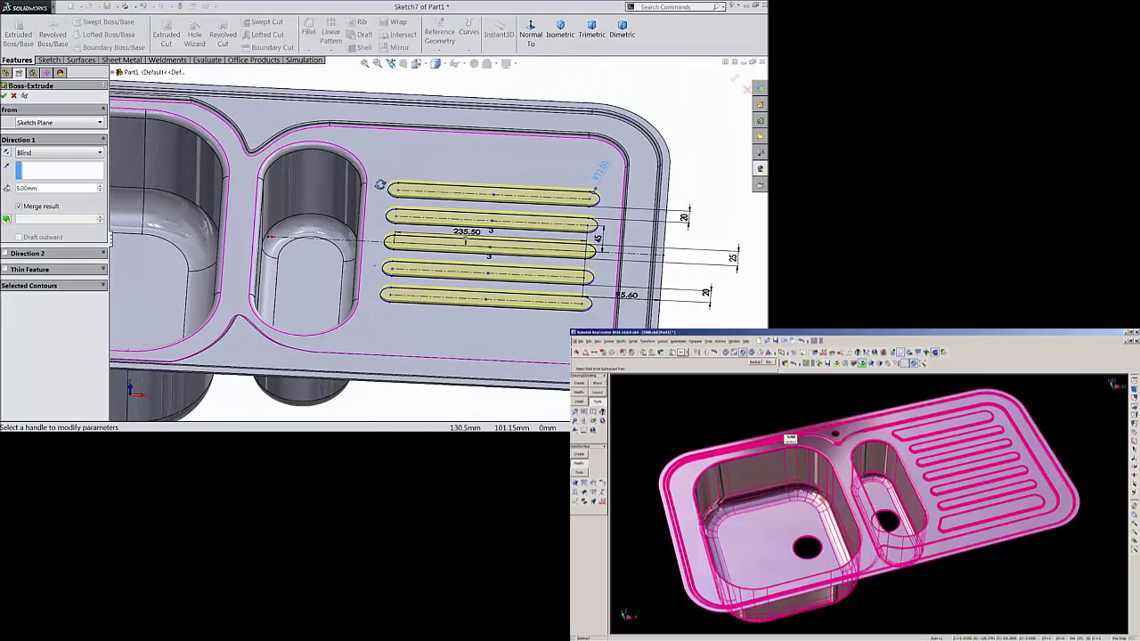
{"action": "scroll", "coordinate": [463, 298], "scroll_direction": "down", "scroll_amount": 4}
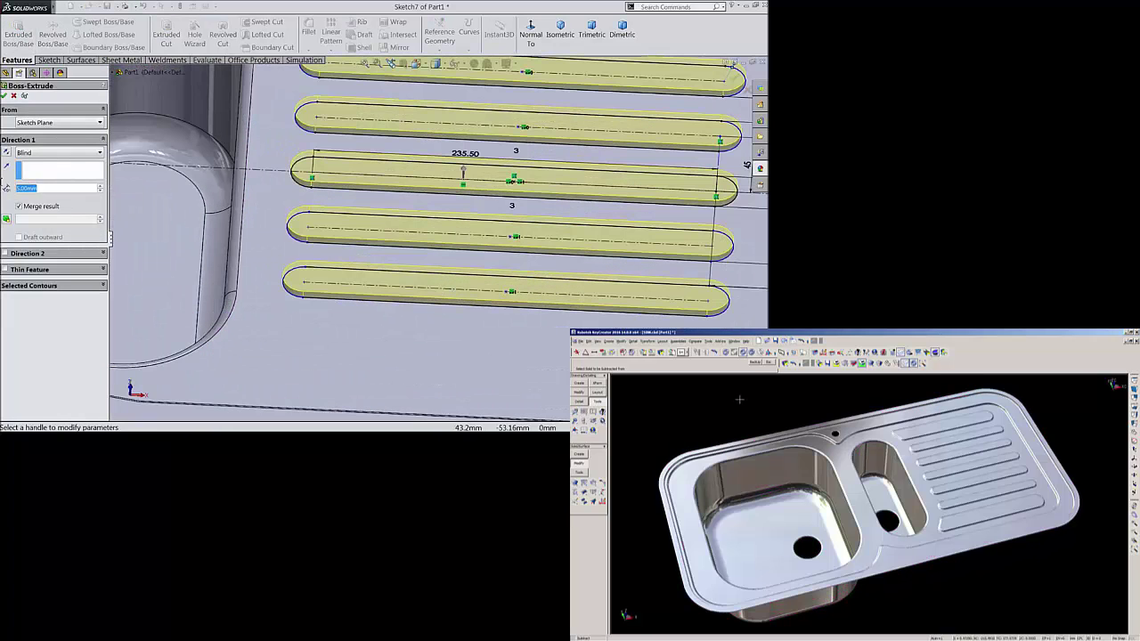
{"action": "type", "text": "3"}
{"action": "key", "text": "Return"}
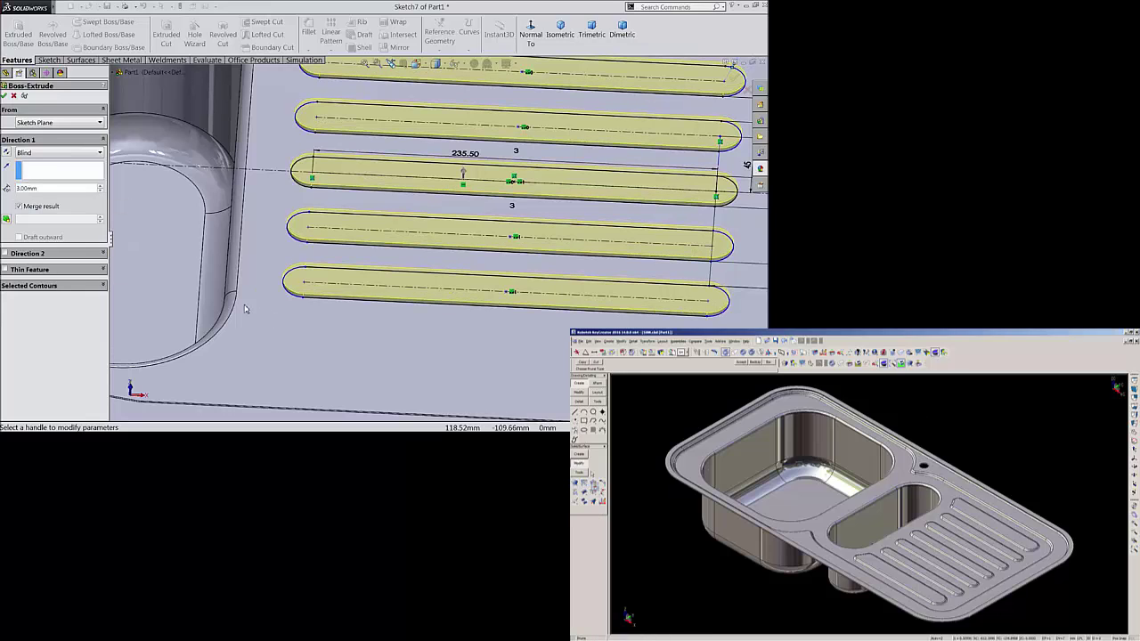
{"action": "left_click", "coordinate": [8, 97]}
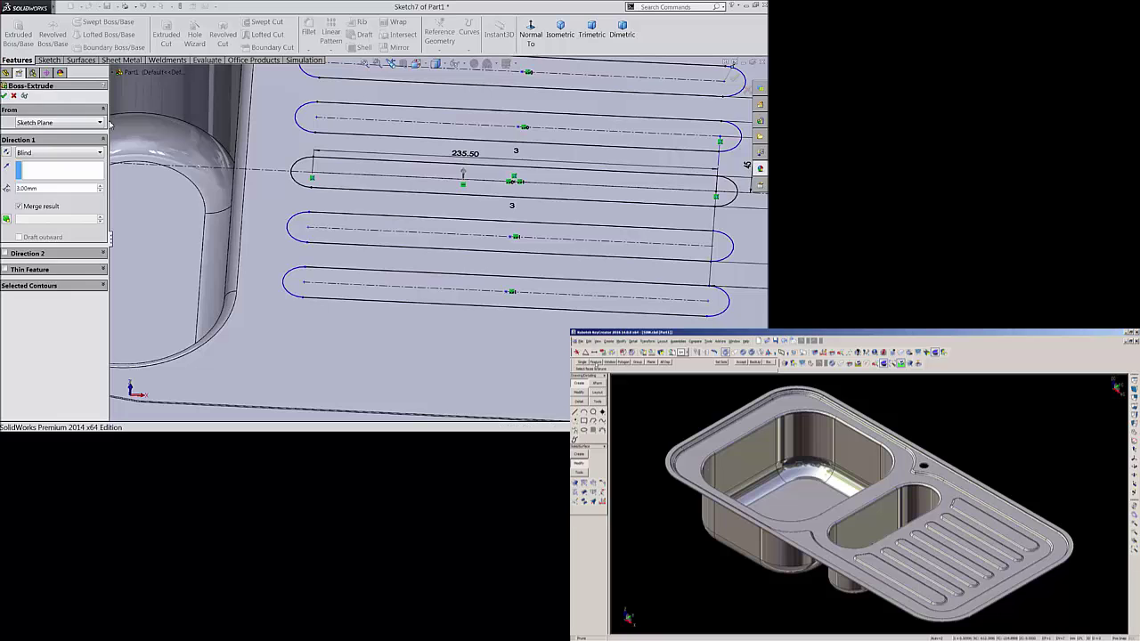
Fillet the base edges of all five raised drainer ribs with a constant 3 mm radius.
{"action": "left_click", "coordinate": [308, 32]}
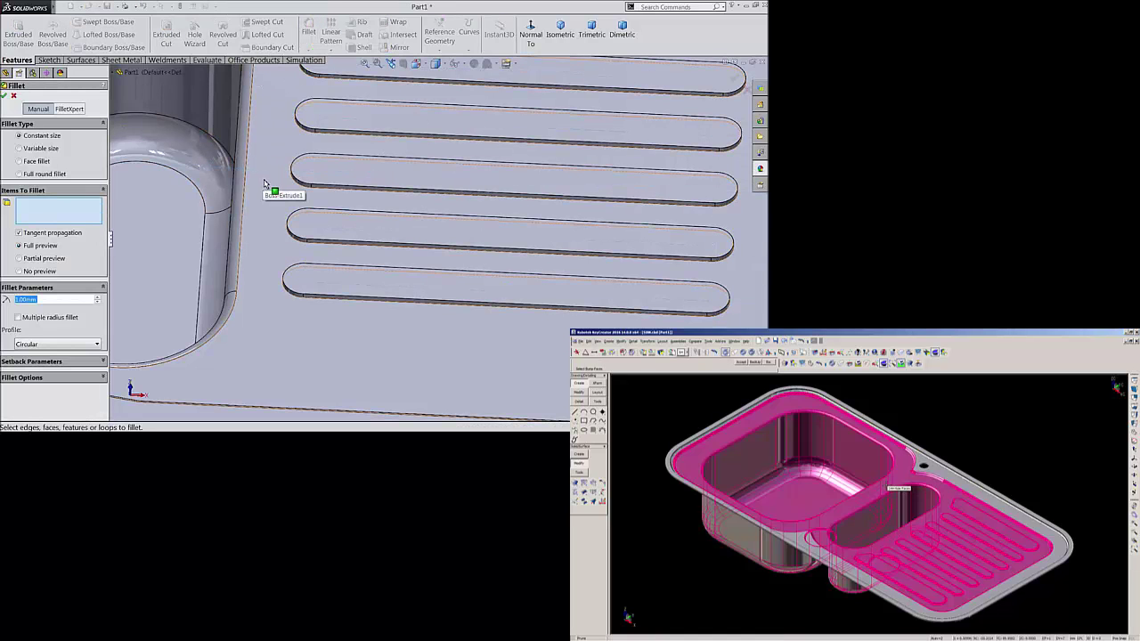
{"action": "type", "text": "3"}
{"action": "scroll", "coordinate": [339, 254], "scroll_direction": "down", "scroll_amount": 3}
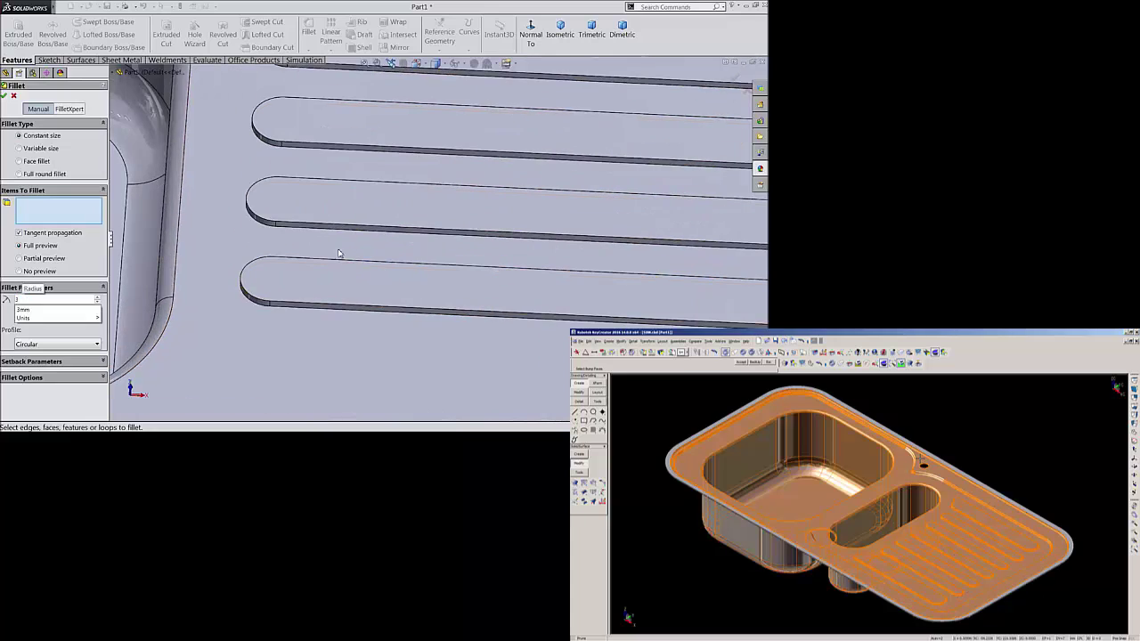
{"action": "left_click", "coordinate": [260, 221]}
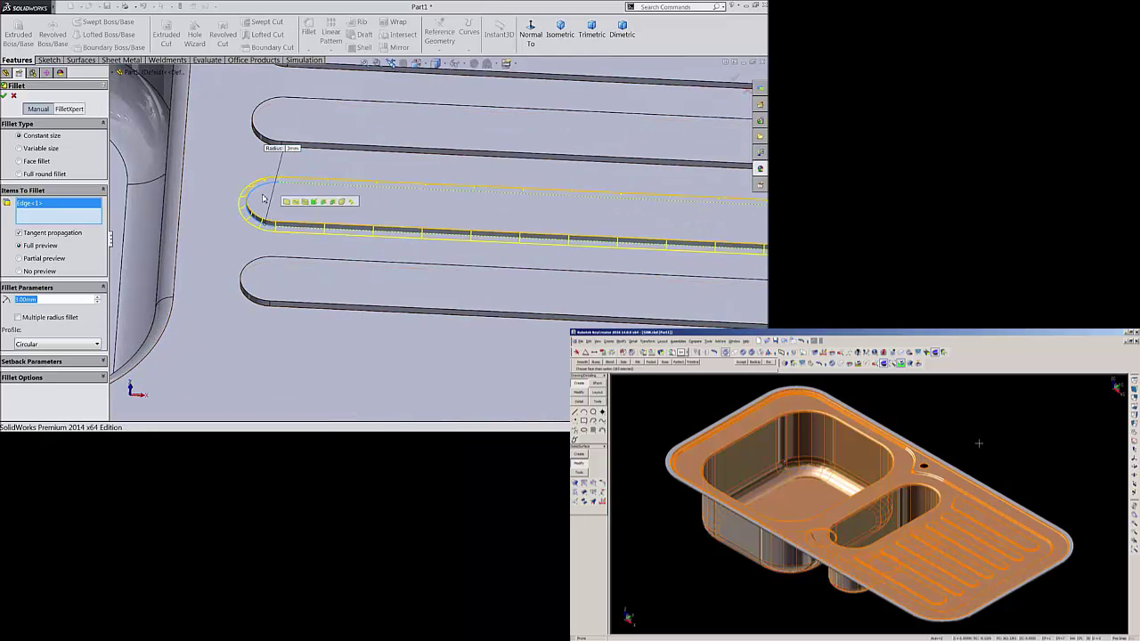
{"action": "left_click", "coordinate": [263, 144]}
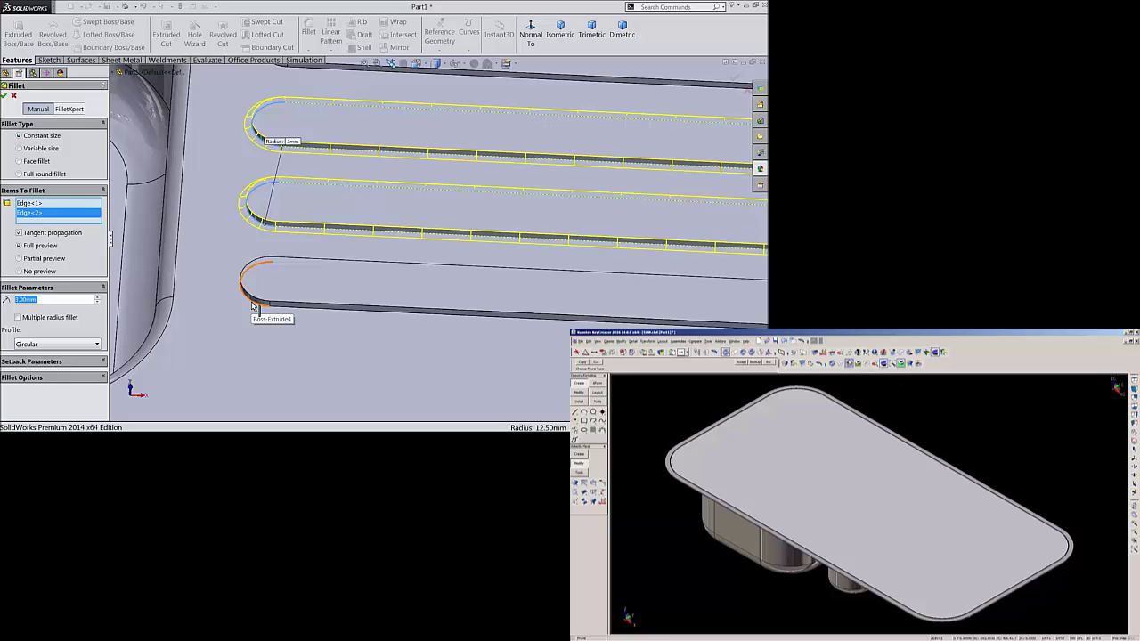
{"action": "left_click", "coordinate": [252, 305]}
{"action": "scroll", "coordinate": [285, 160], "scroll_direction": "up", "scroll_amount": 4}
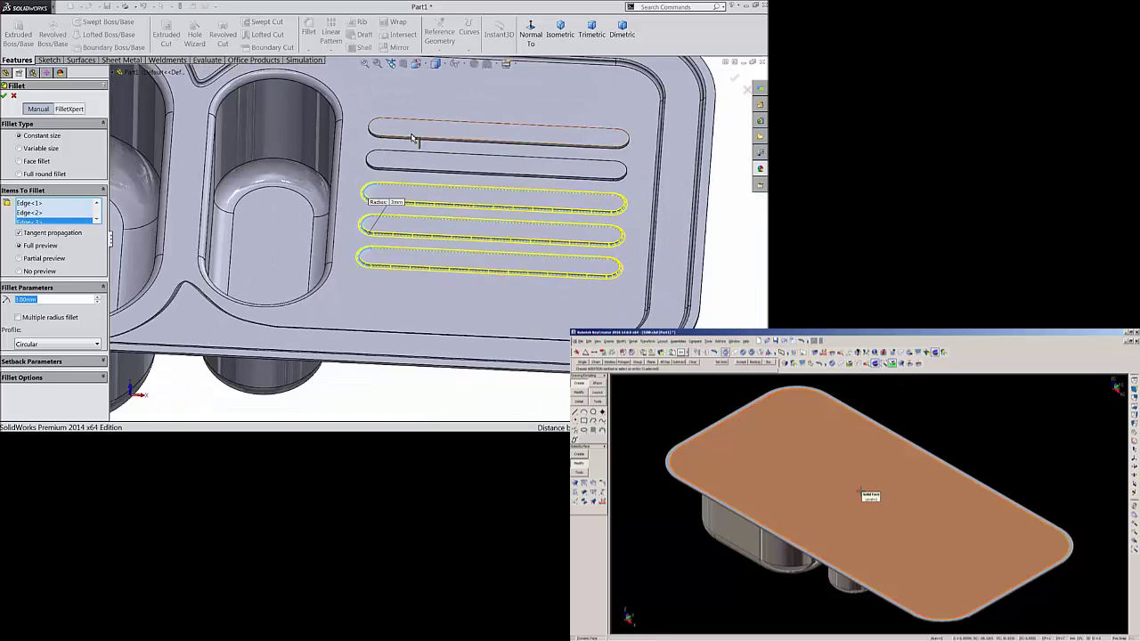
{"action": "scroll", "coordinate": [412, 139], "scroll_direction": "down", "scroll_amount": 3}
{"action": "left_click", "coordinate": [355, 161]}
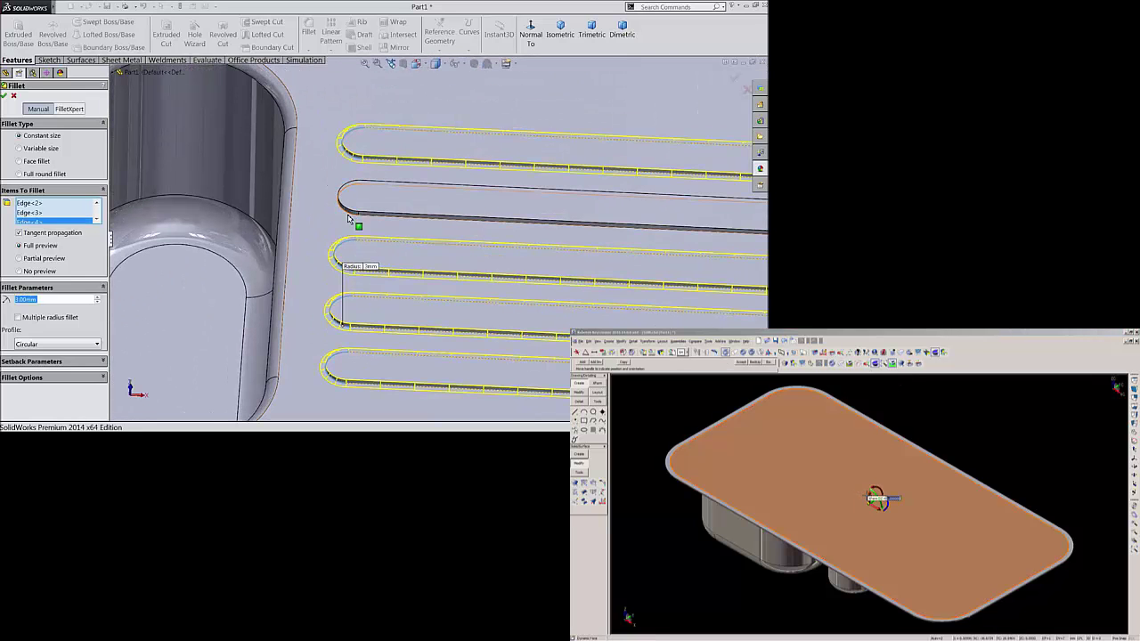
{"action": "left_click", "coordinate": [347, 214]}
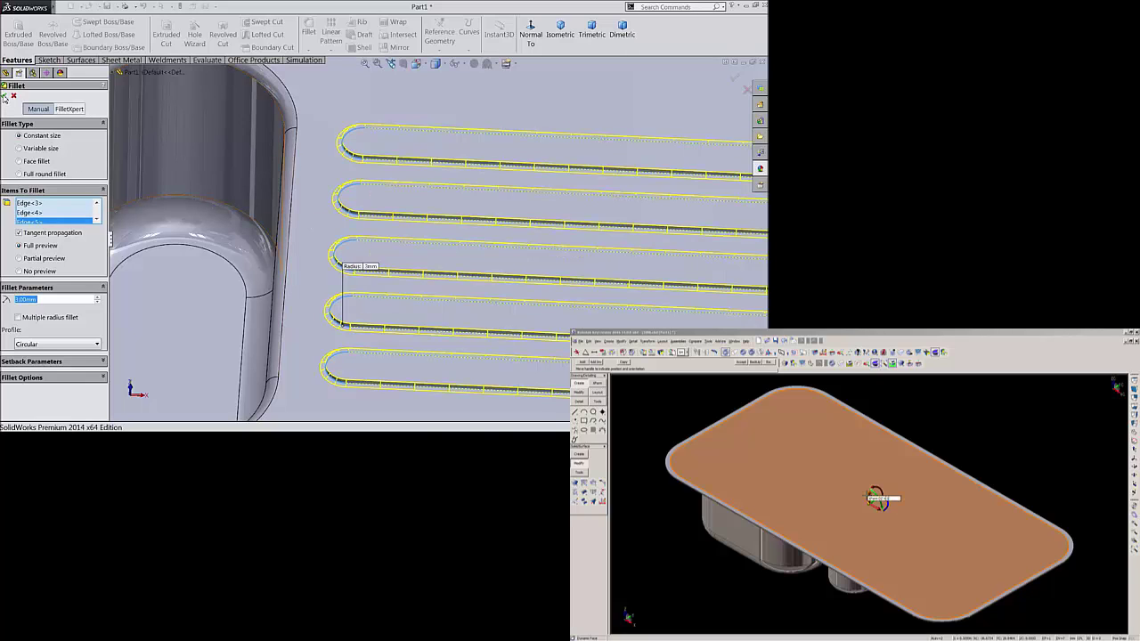
{"action": "left_click", "coordinate": [6, 97]}
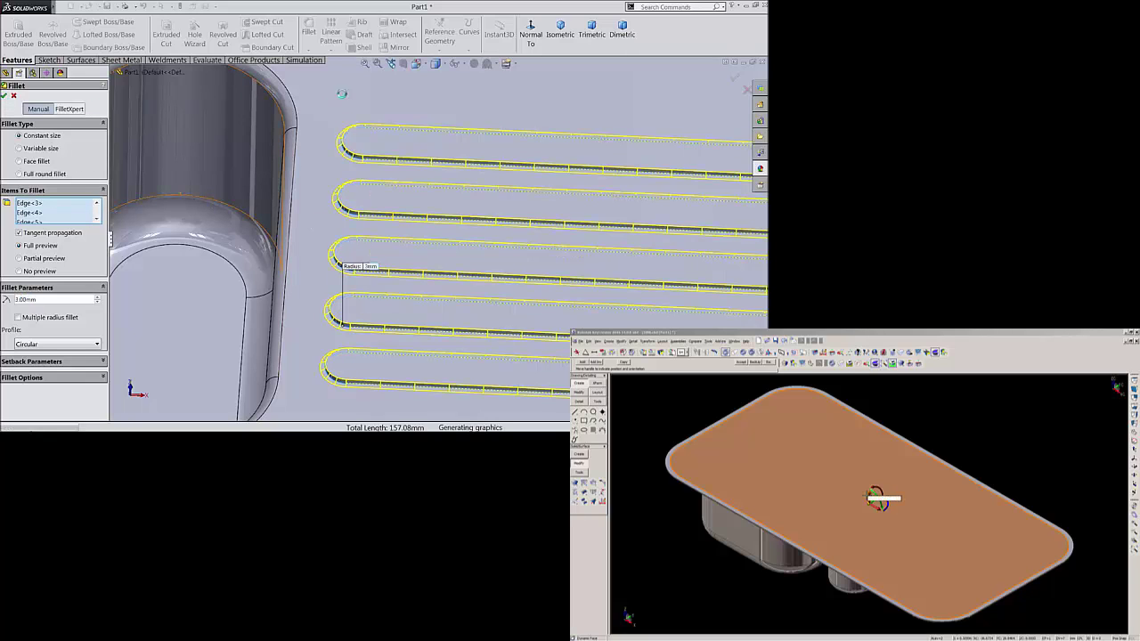
Fillet the top faces of all five drainer ribs, keeping the constant 3 mm radius.
{"action": "left_click", "coordinate": [309, 32]}
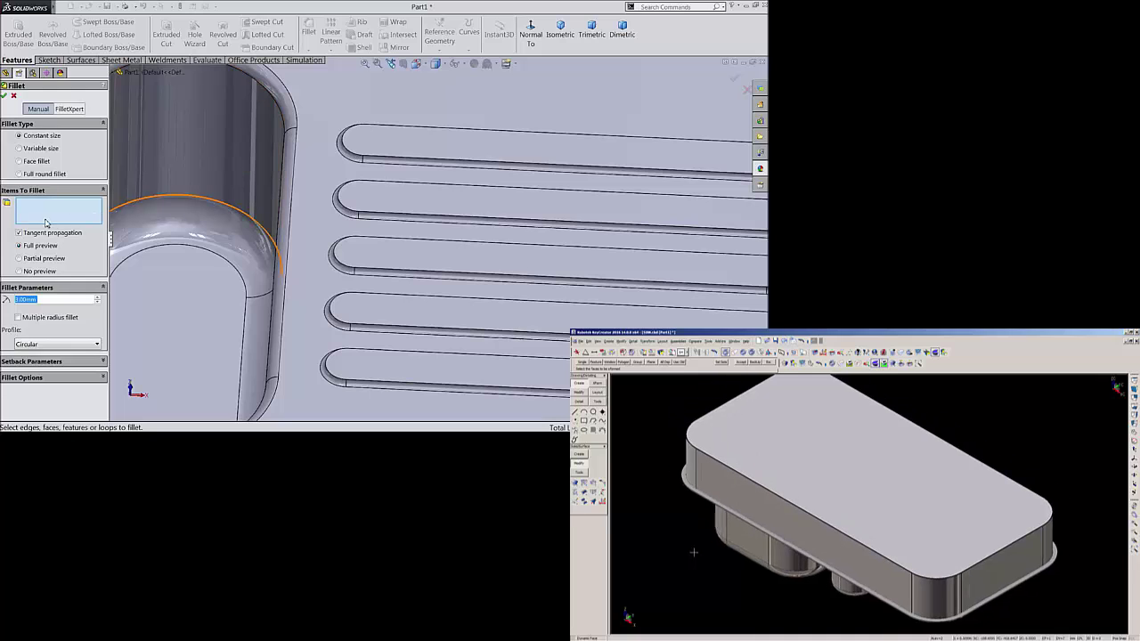
{"action": "left_click", "coordinate": [372, 150]}
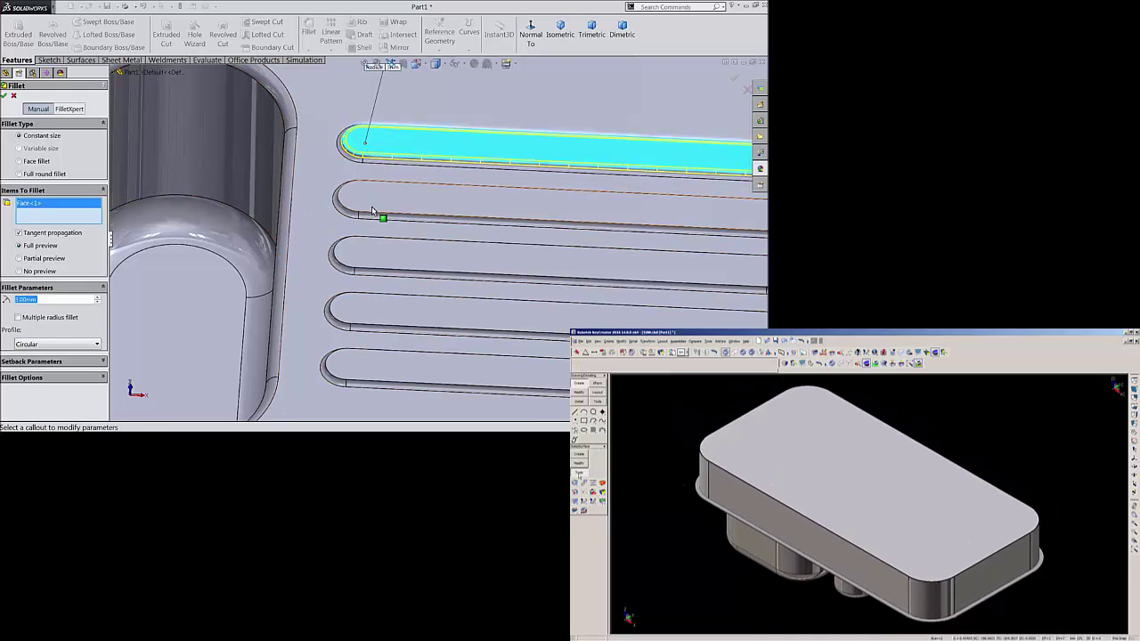
{"action": "left_click", "coordinate": [379, 216]}
{"action": "left_click", "coordinate": [376, 259]}
{"action": "left_click", "coordinate": [377, 316]}
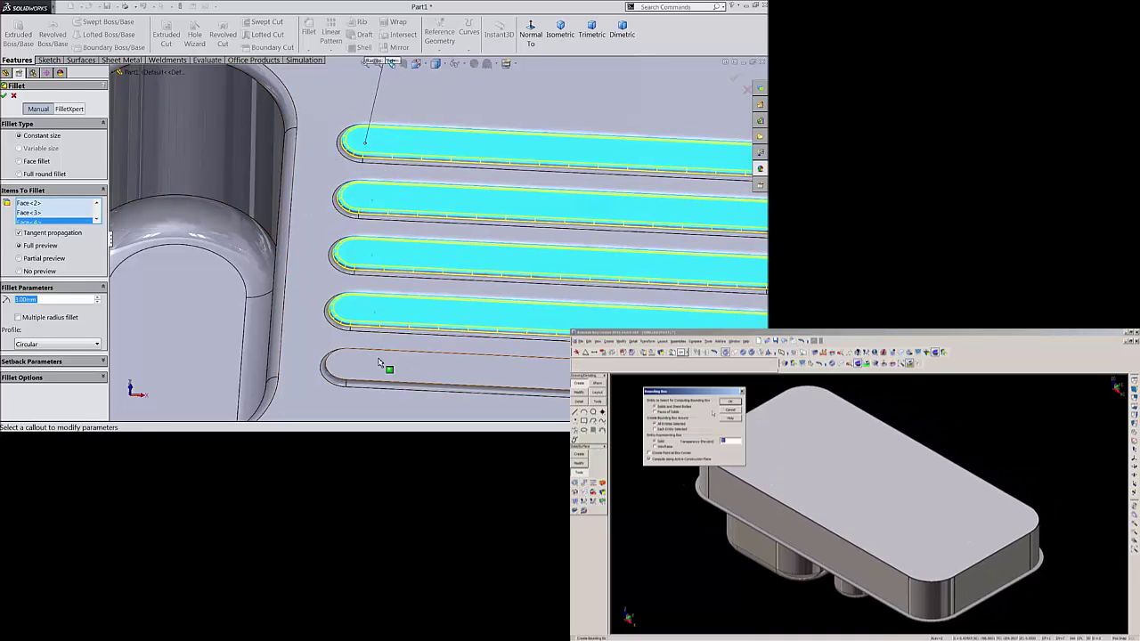
{"action": "left_click", "coordinate": [382, 364]}
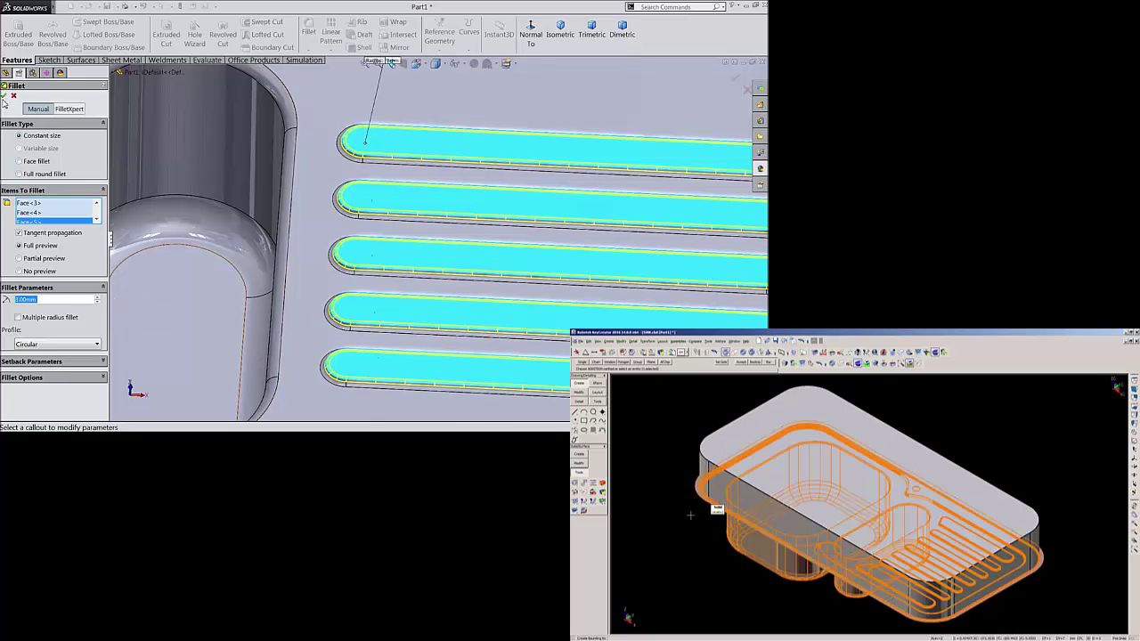
{"action": "key", "text": "Return"}
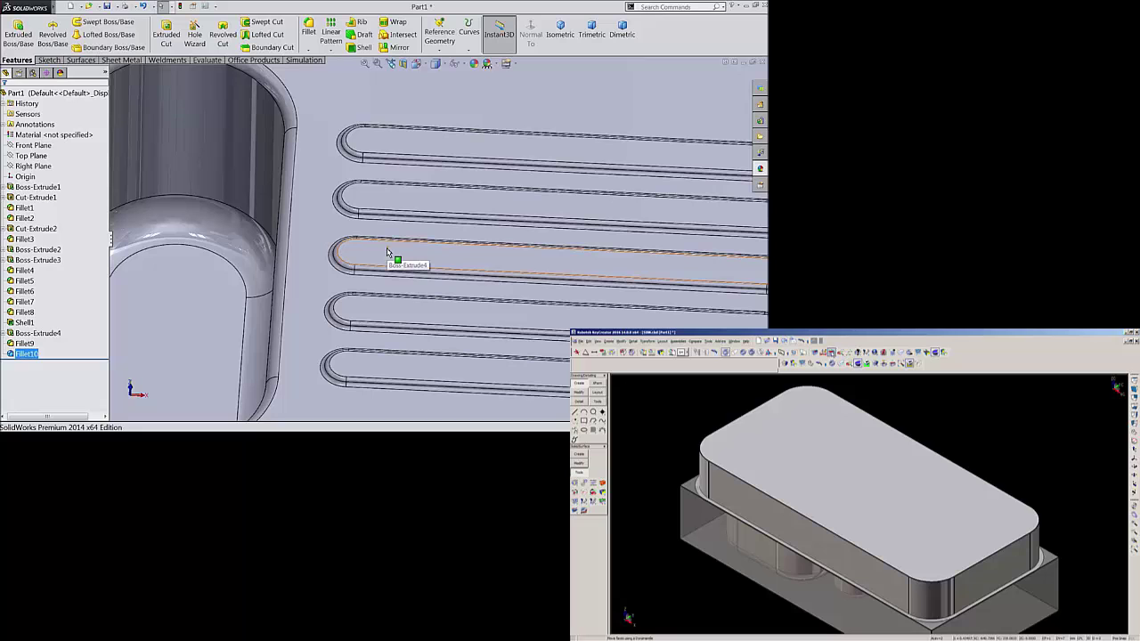
Start a sketch on the small bowl's floor face and view it face-on.
{"action": "scroll", "coordinate": [389, 253], "scroll_direction": "up", "scroll_amount": 5}
{"action": "middle_click_drag", "start_coordinate": [400, 250], "coordinate": [383, 278]}
{"action": "left_click", "coordinate": [325, 284]}
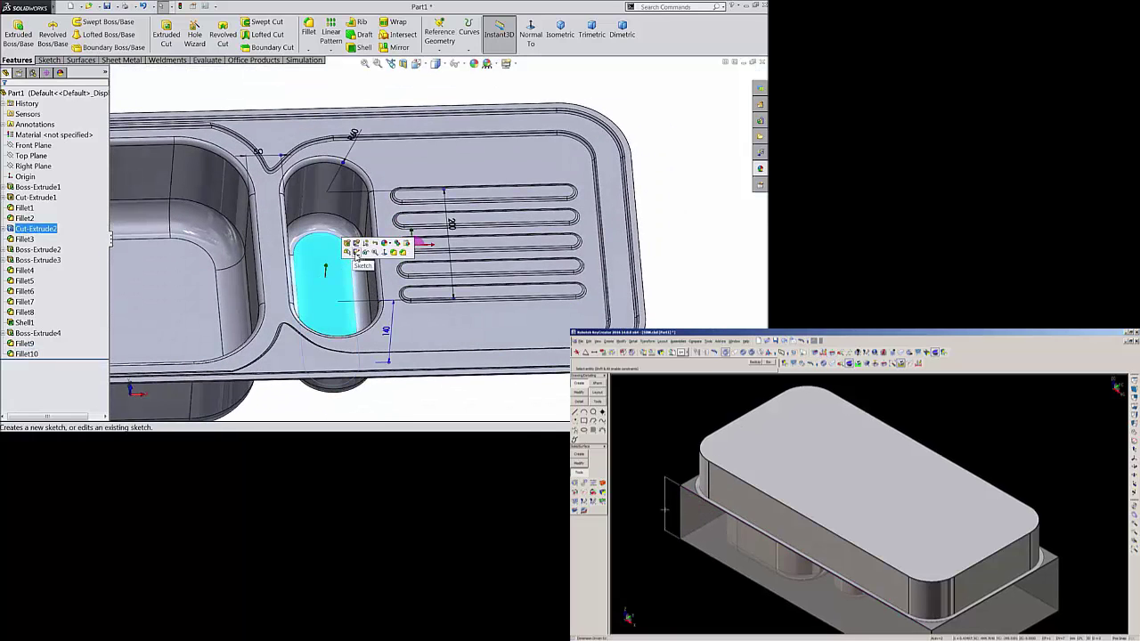
{"action": "left_click", "coordinate": [392, 255]}
{"action": "left_click", "coordinate": [532, 38]}
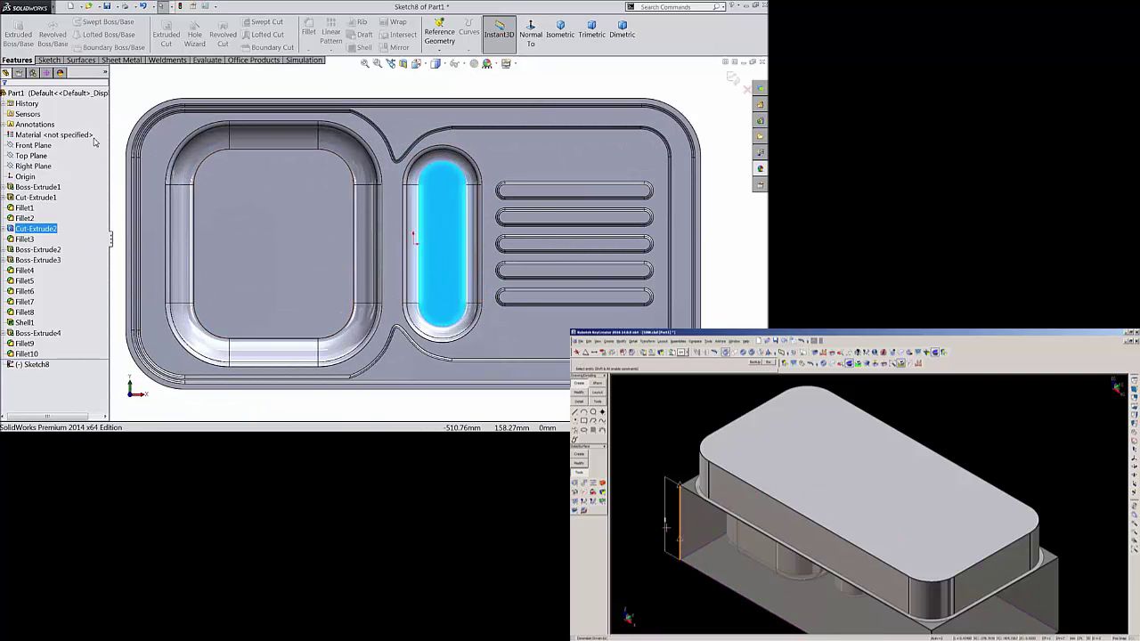
Sketch a horizontal centerline from the large bowl floor's outer edge midpoint across both bowls to the drainer's far end.
{"action": "left_click", "coordinate": [49, 60]}
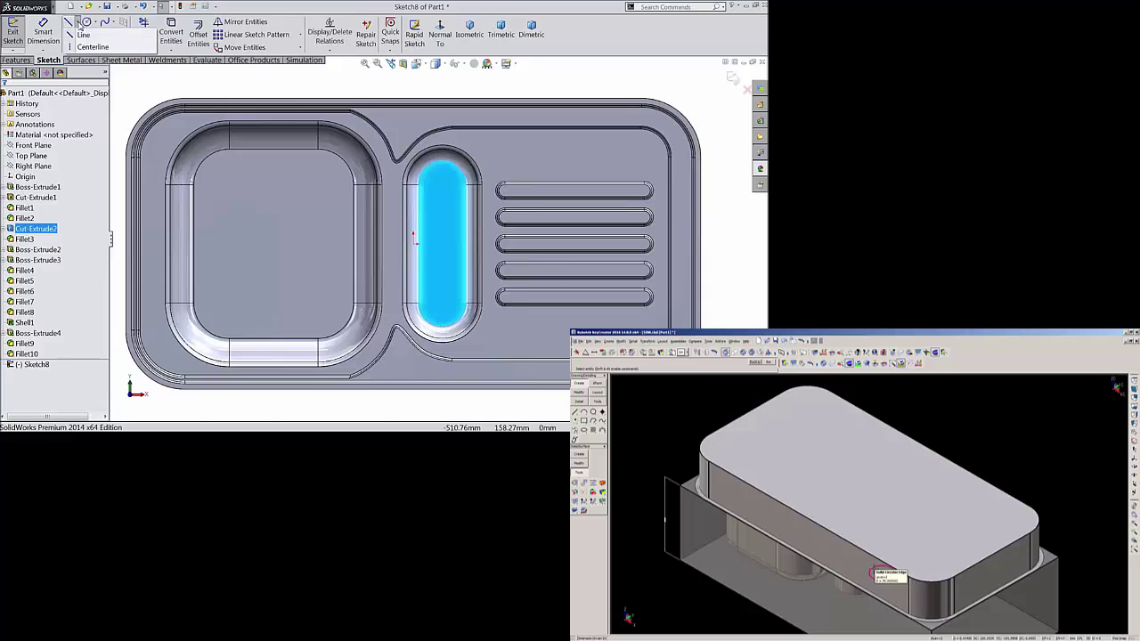
{"action": "left_click", "coordinate": [93, 46]}
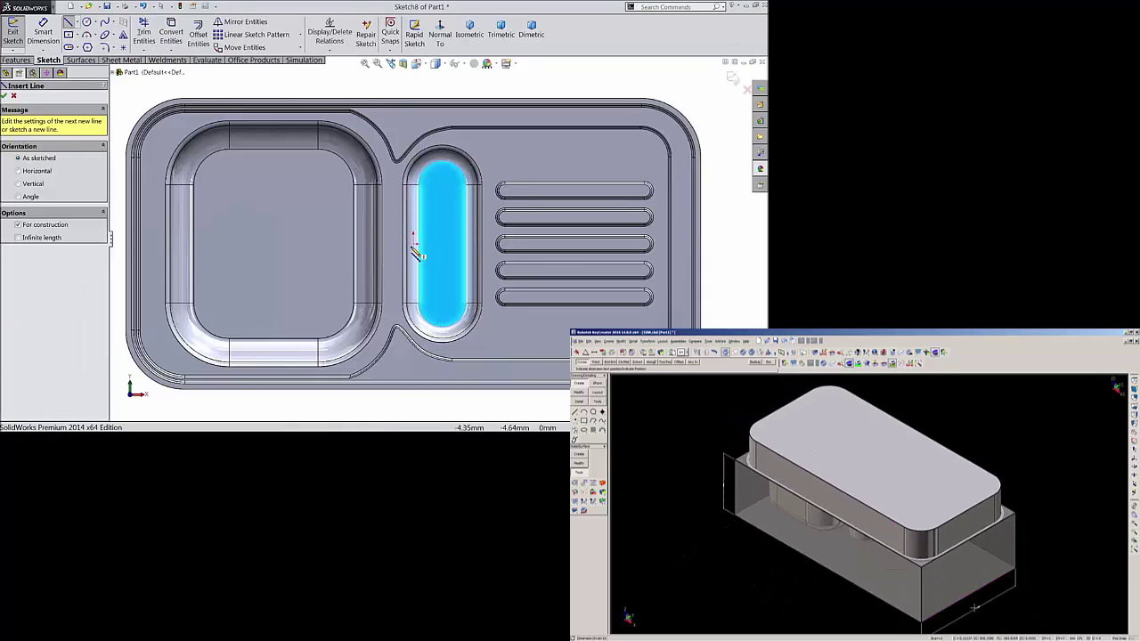
{"action": "left_click", "coordinate": [193, 243]}
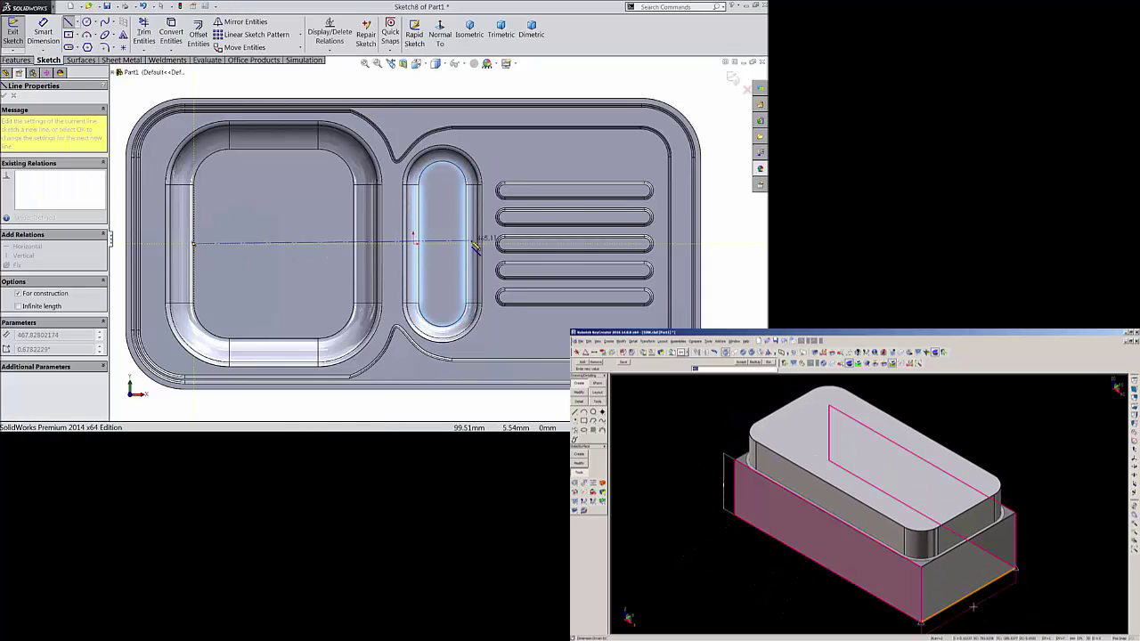
{"action": "left_click", "coordinate": [693, 244]}
{"action": "right_click", "coordinate": [667, 44]}
{"action": "left_click", "coordinate": [695, 78]}
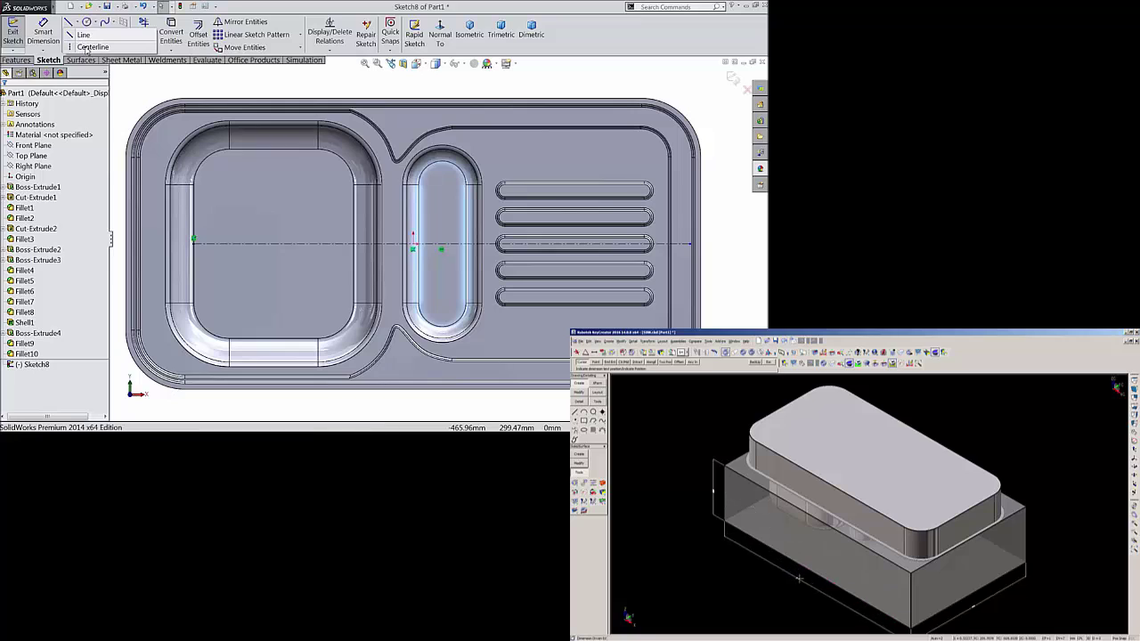
Sketch a vertical centerline across the large bowl's floor, joining the straight-edge ends nearest the small bowl.
{"action": "left_click", "coordinate": [69, 21]}
{"action": "left_click", "coordinate": [318, 148]}
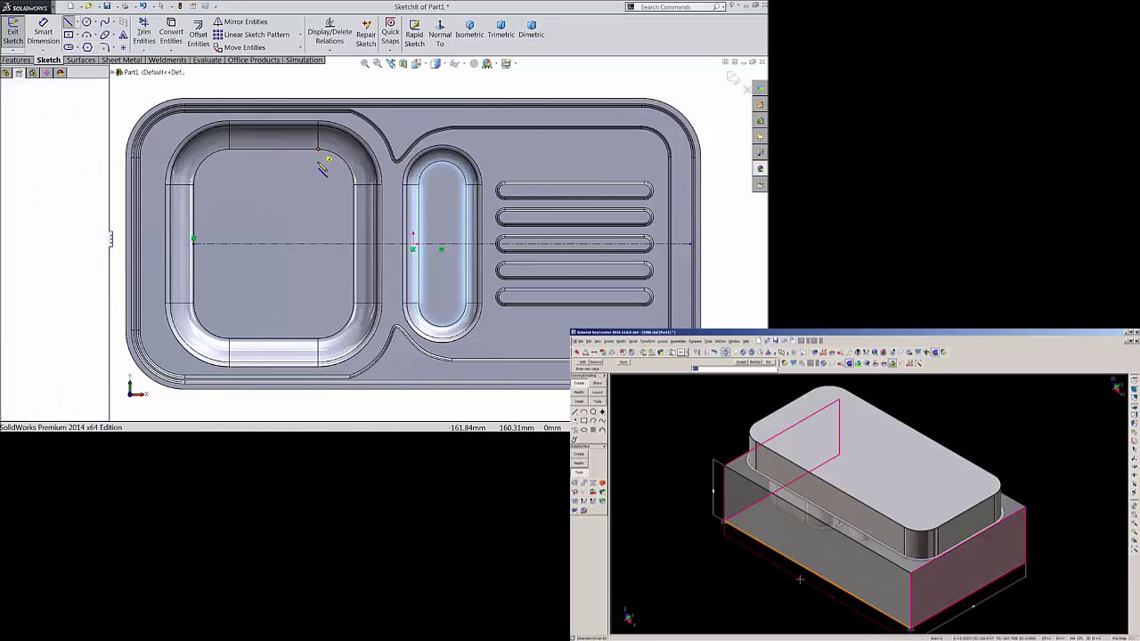
{"action": "left_click", "coordinate": [318, 343]}
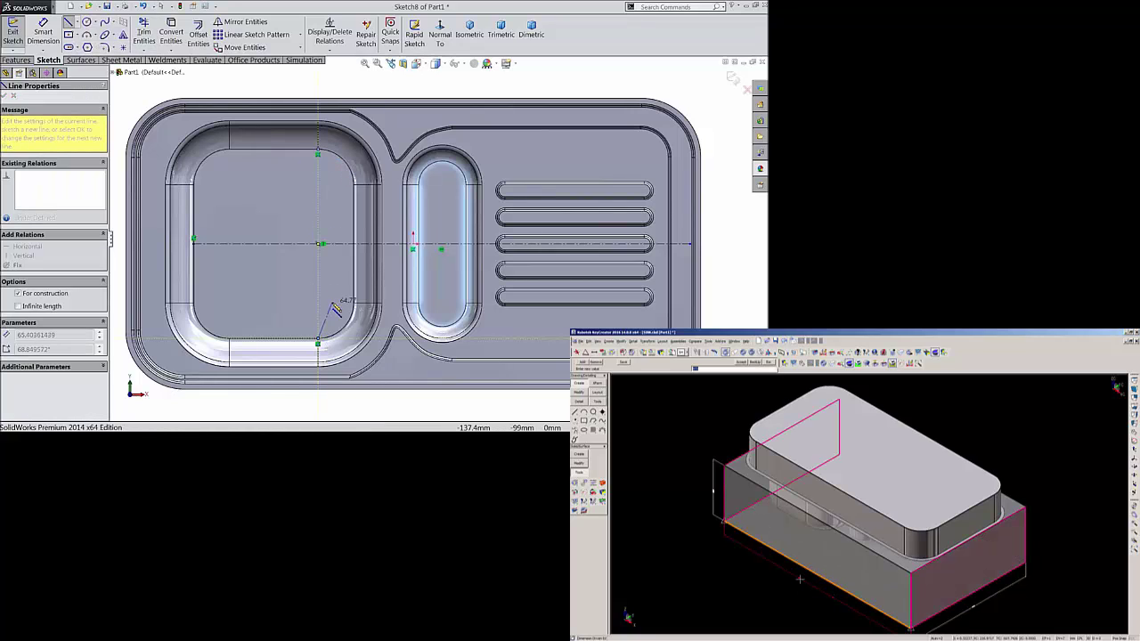
{"action": "right_click", "coordinate": [333, 304]}
{"action": "left_click", "coordinate": [360, 80]}
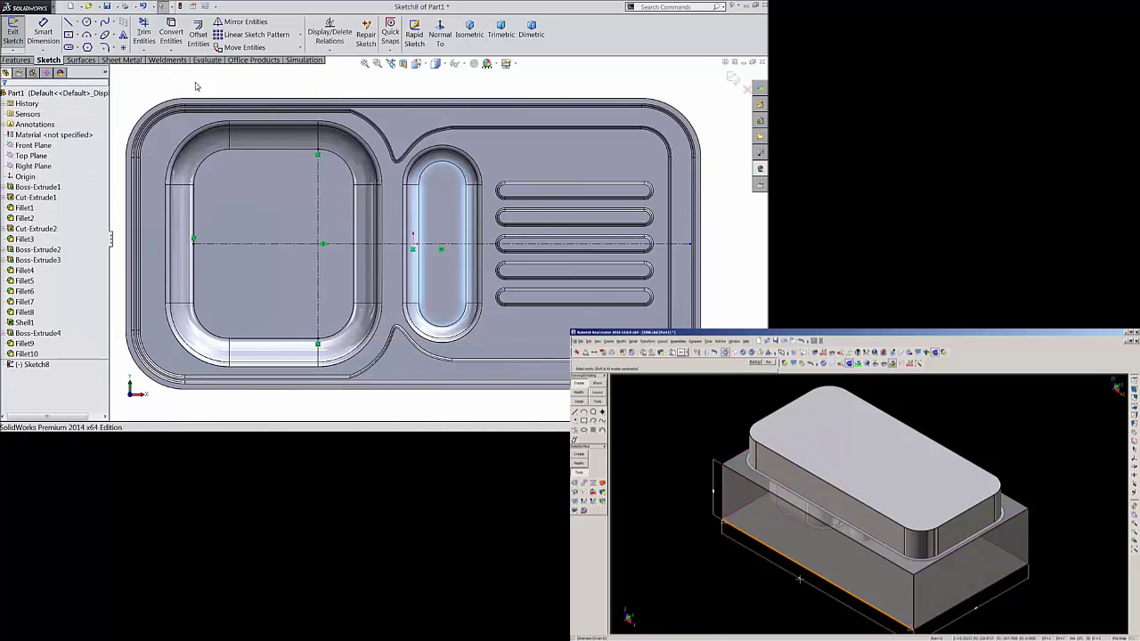
Sketch a vertical centerline about 280 mm long through the small bowl's floor, between its two end arcs.
{"action": "left_click", "coordinate": [78, 21]}
{"action": "left_click", "coordinate": [98, 41]}
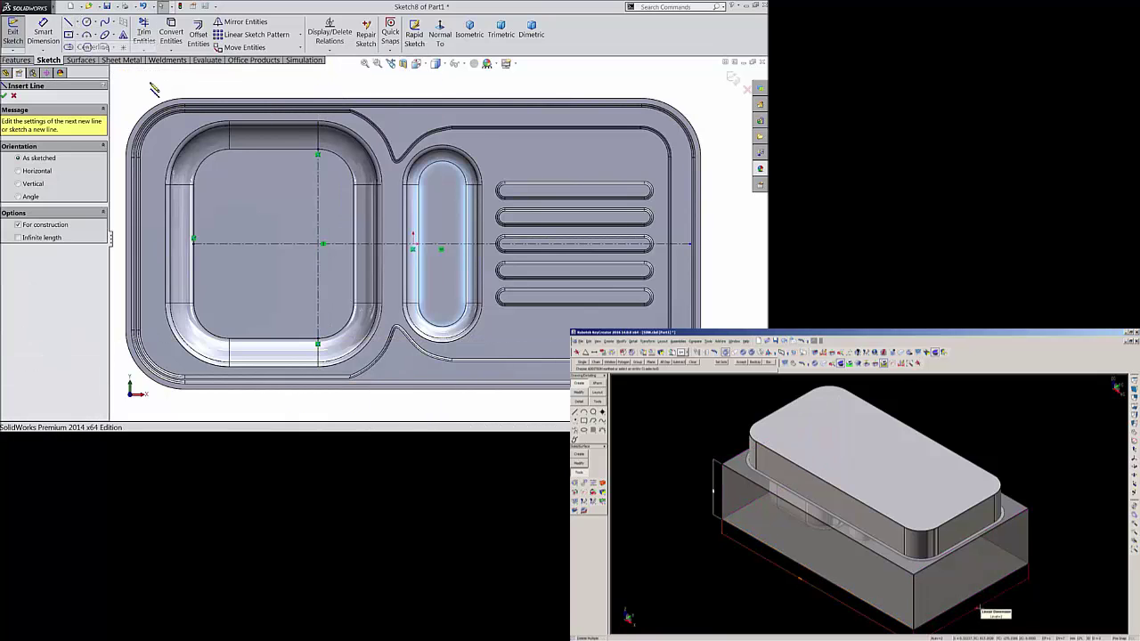
{"action": "left_click", "coordinate": [442, 161]}
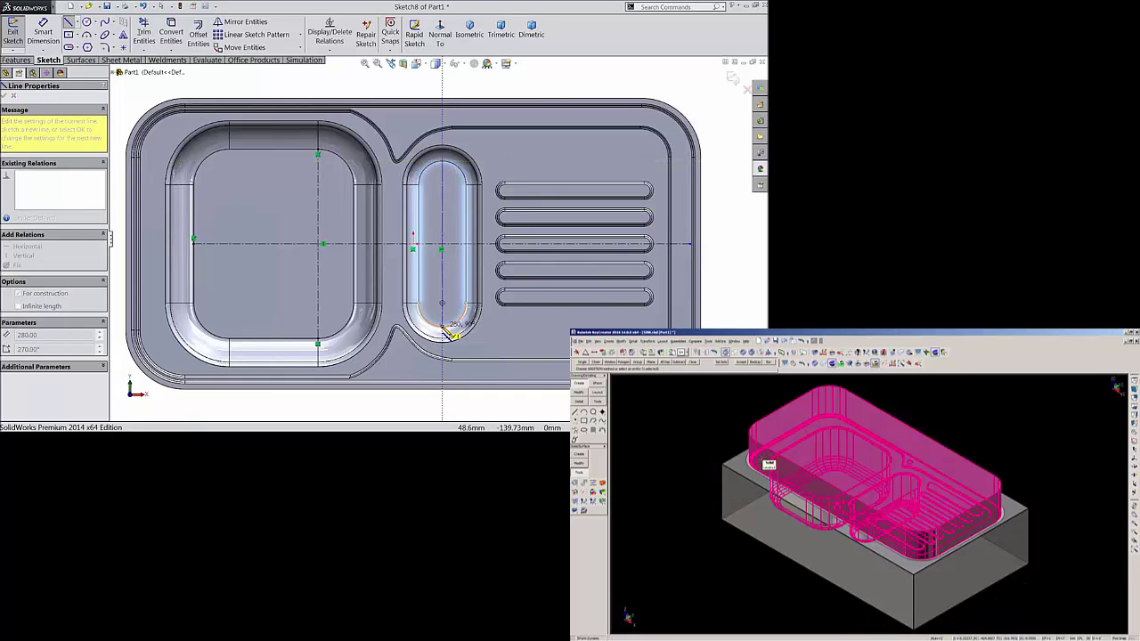
{"action": "left_click", "coordinate": [453, 289]}
{"action": "right_click", "coordinate": [452, 289]}
{"action": "left_click", "coordinate": [472, 86]}
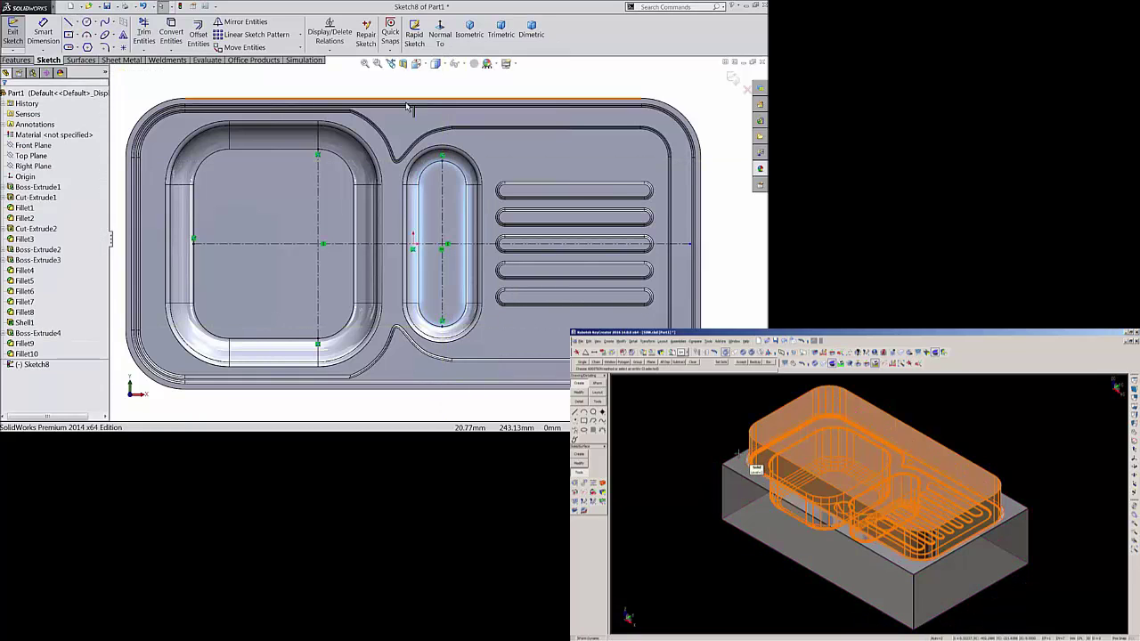
Sketch circles at the two centerline crossings, about 93 mm in diameter in the large bowl and 67 mm in the small bowl.
{"action": "left_click", "coordinate": [86, 22]}
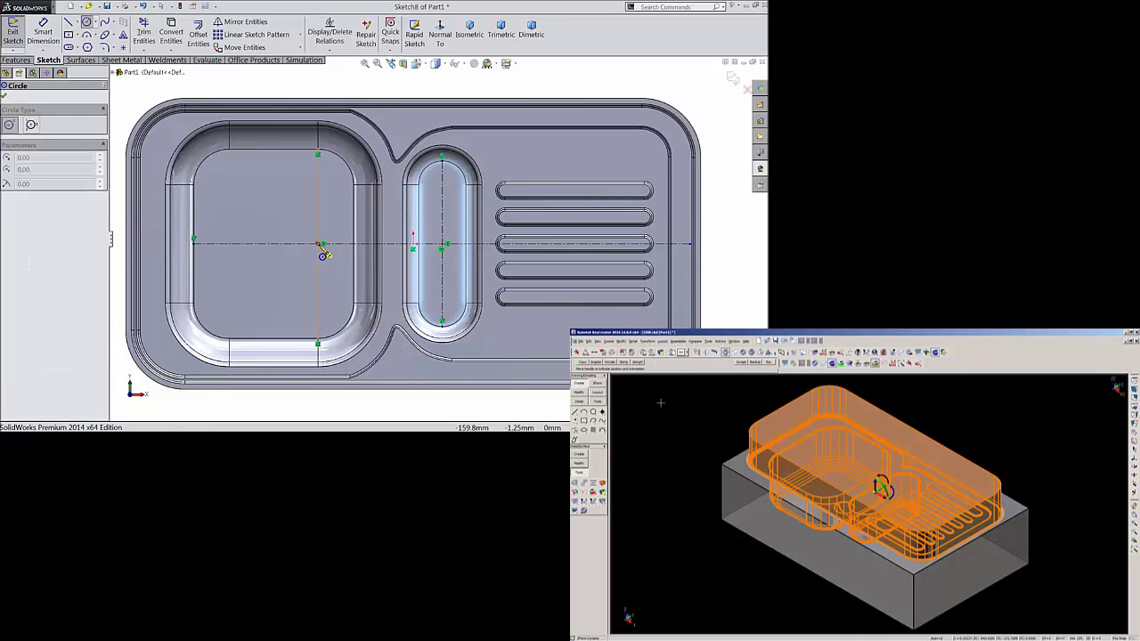
{"action": "left_click", "coordinate": [304, 235]}
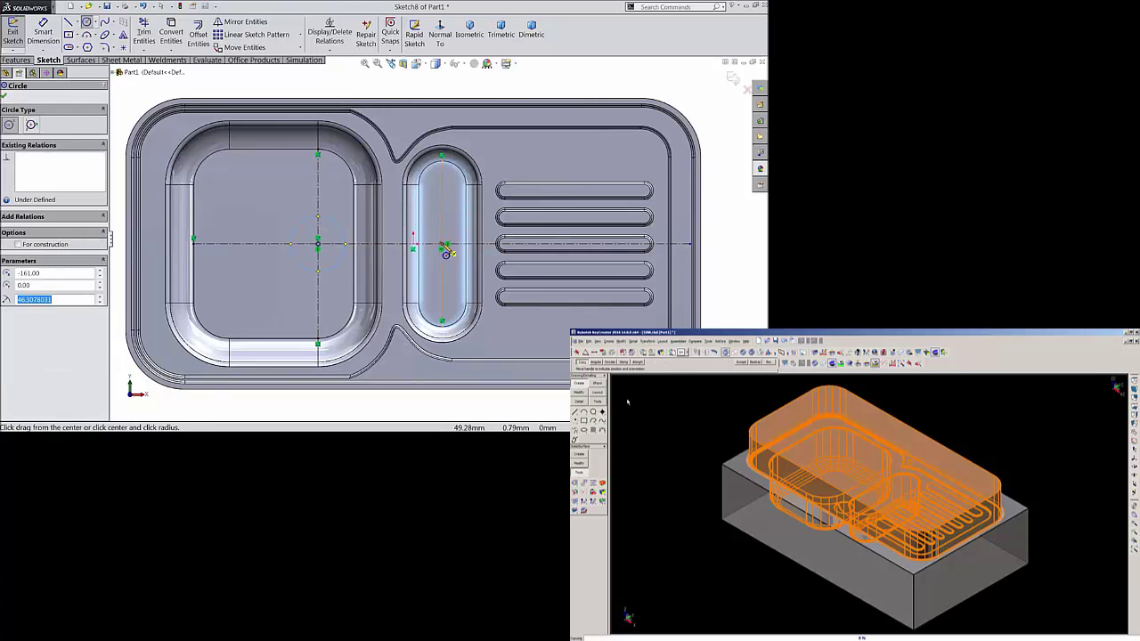
{"action": "left_click", "coordinate": [442, 244]}
{"action": "left_click", "coordinate": [436, 226]}
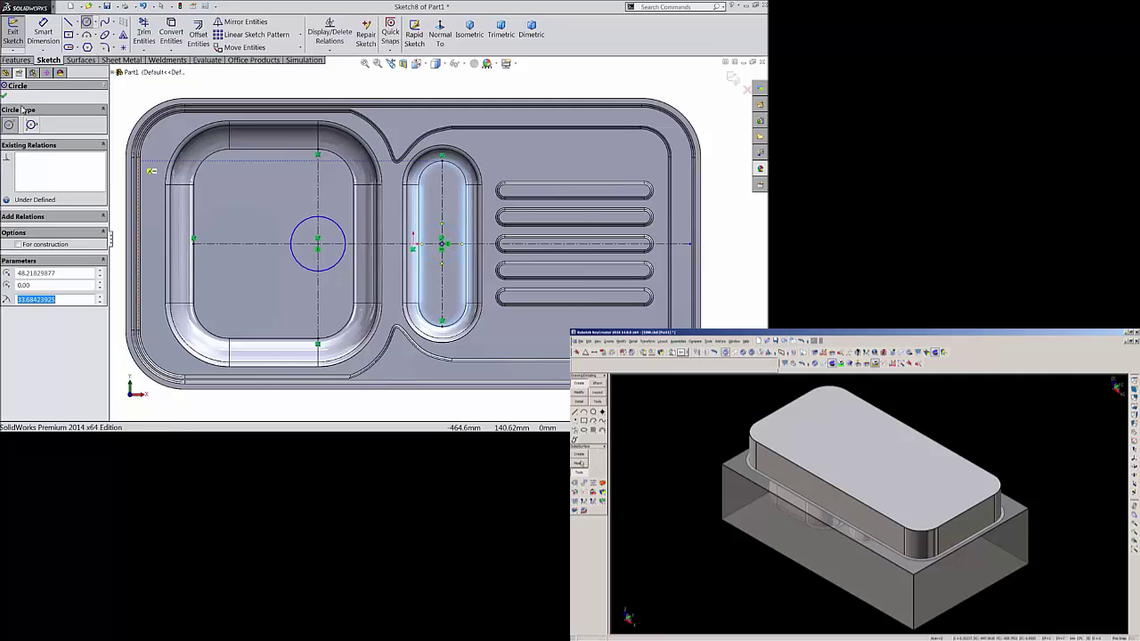
Dimension the large bowl's drain circle with a diameter of 70 mm.
{"action": "left_click", "coordinate": [44, 33]}
{"action": "left_click", "coordinate": [295, 234]}
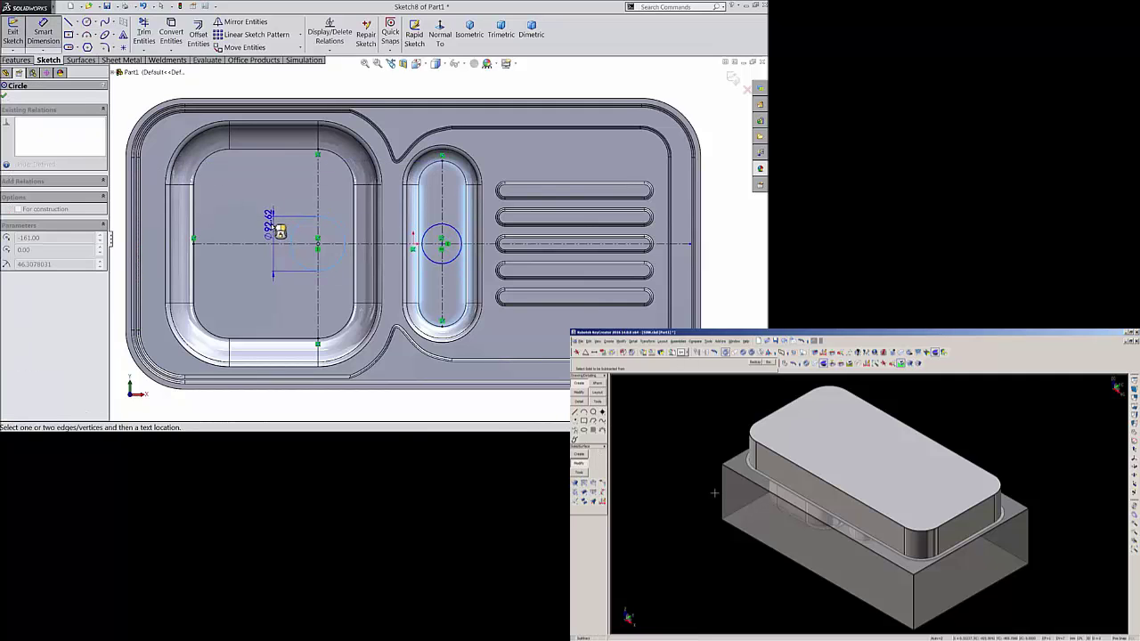
{"action": "left_click", "coordinate": [269, 227]}
{"action": "type", "text": "7"}
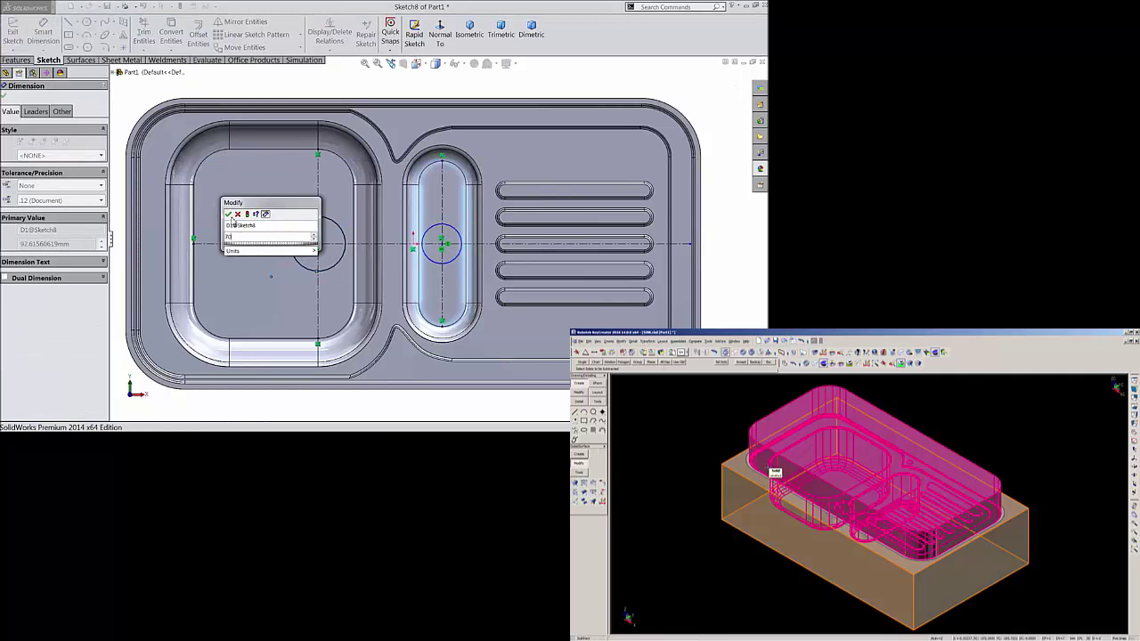
{"action": "type", "text": "0"}
{"action": "left_click", "coordinate": [229, 214]}
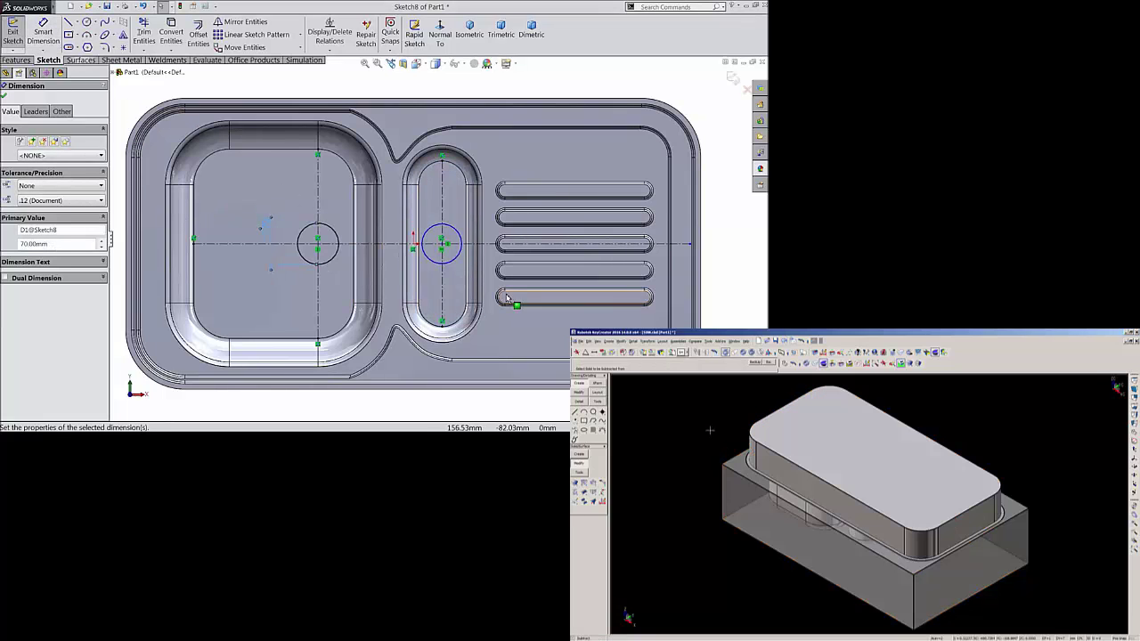
Add an equal relation between the two drain circles.
{"action": "left_click", "coordinate": [460, 261]}
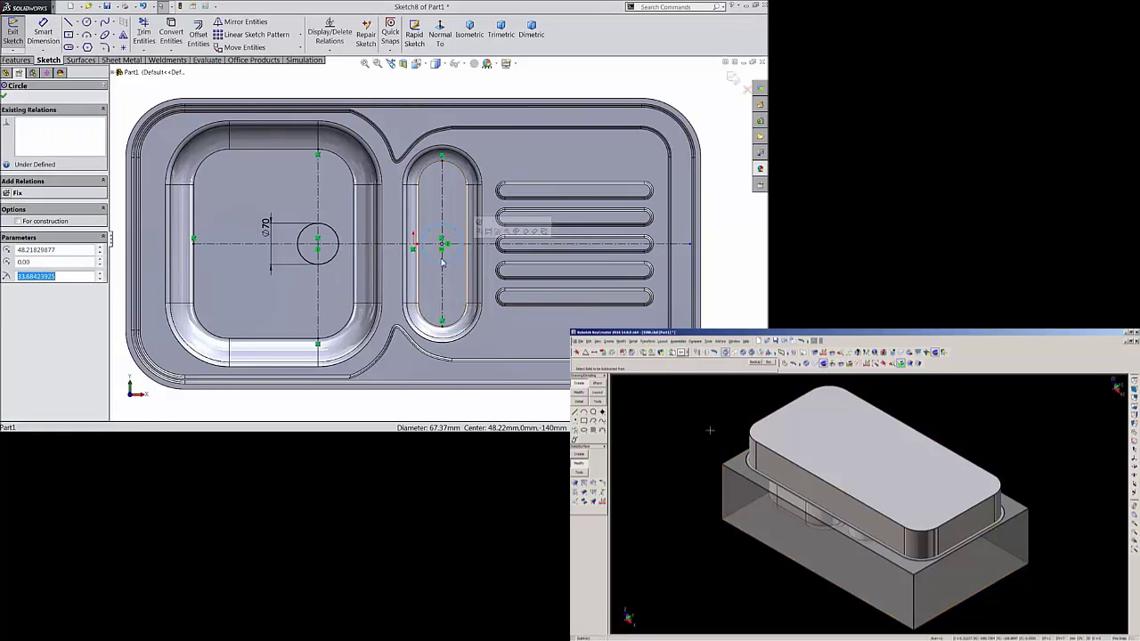
{"action": "left_click", "coordinate": [327, 266], "text": "ctrl"}
{"action": "left_click", "coordinate": [377, 232]}
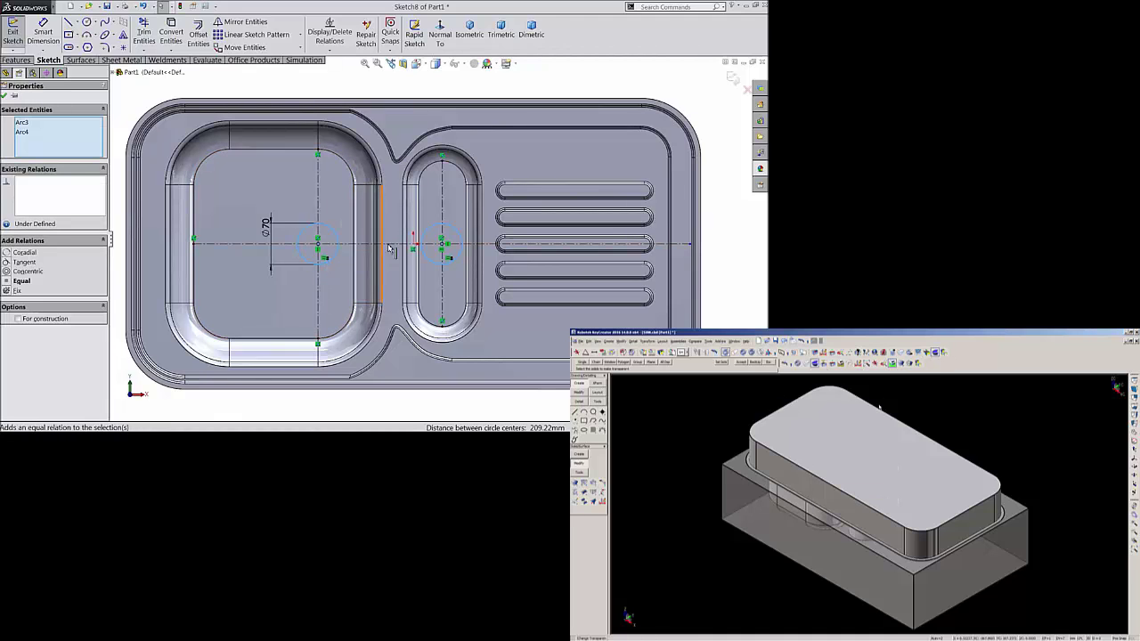
{"action": "key", "text": "Escape"}
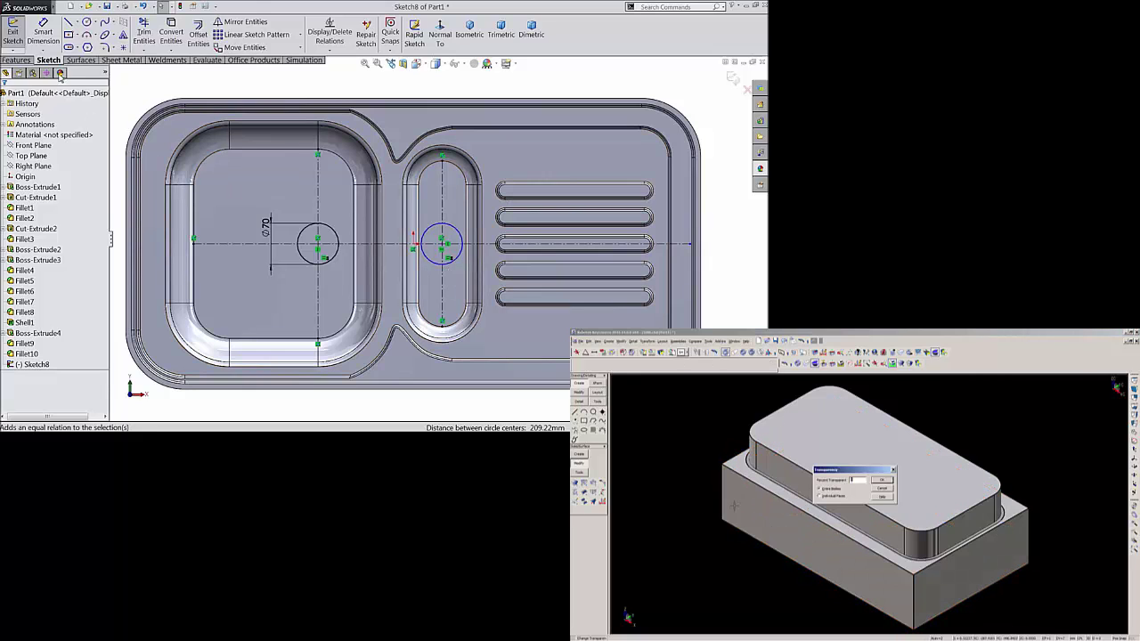
Add a driven diameter dimension to the small bowl's drain circle.
{"action": "left_click", "coordinate": [438, 229]}
{"action": "left_click", "coordinate": [431, 172]}
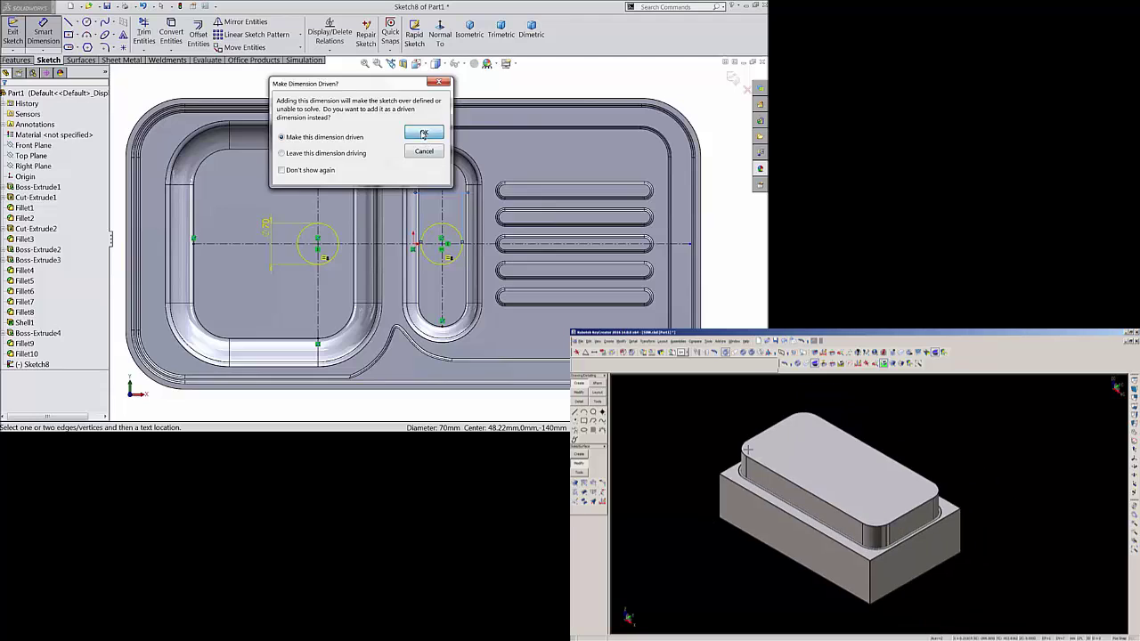
{"action": "left_click", "coordinate": [422, 134]}
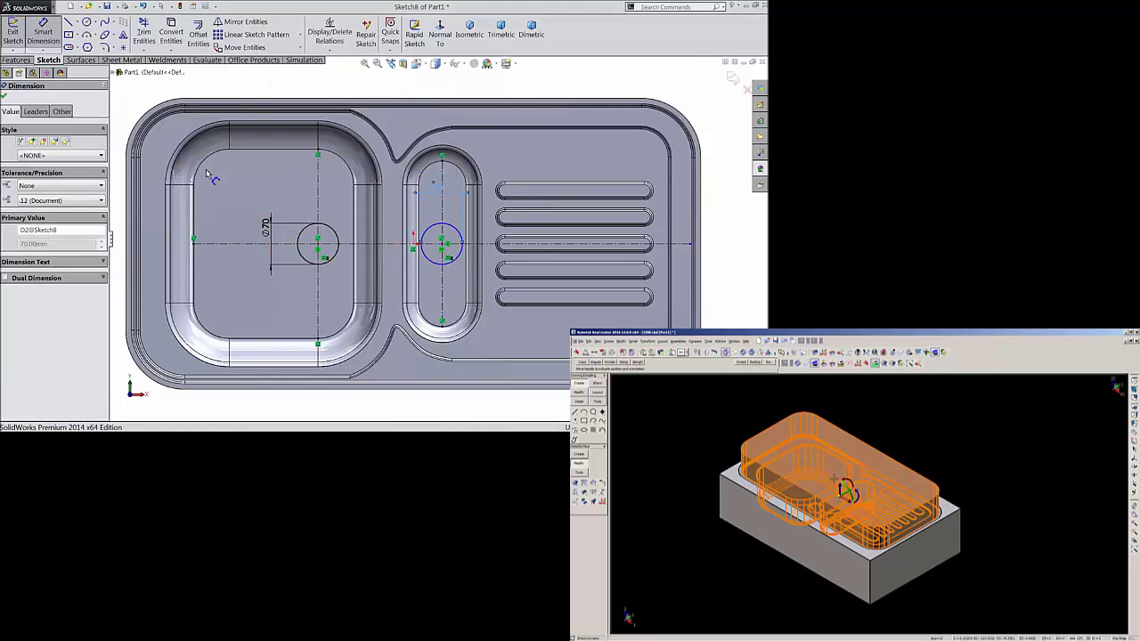
{"action": "left_click", "coordinate": [4, 98]}
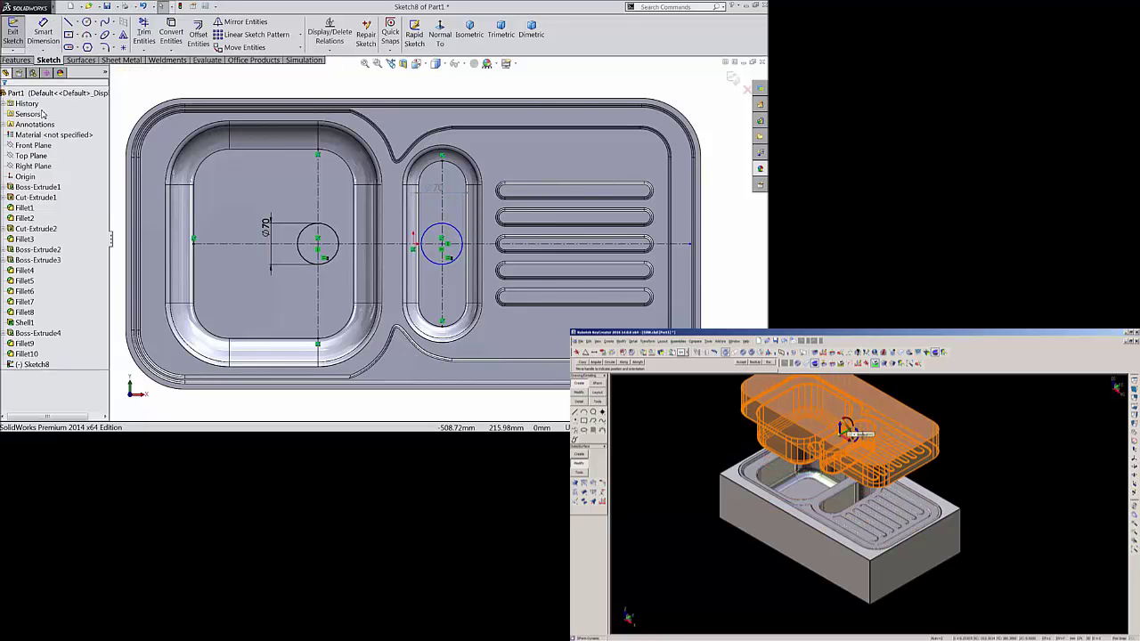
Cut-extrude both drain circles downward through the bowl floors with a blind depth of 138 mm.
{"action": "left_click", "coordinate": [16, 60]}
{"action": "left_click", "coordinate": [166, 35]}
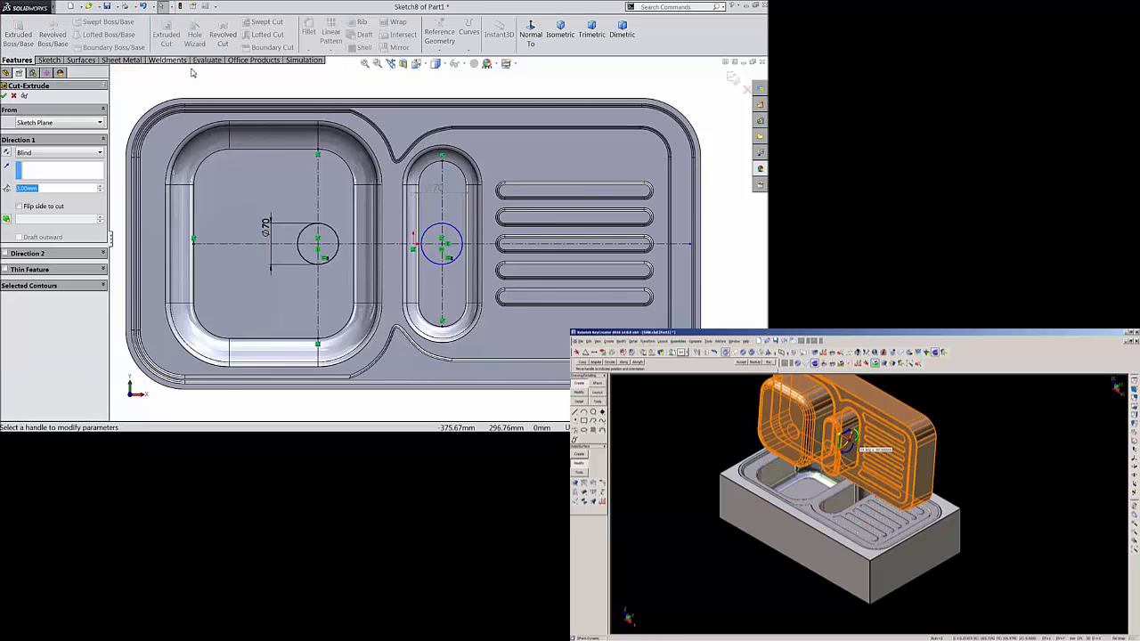
{"action": "middle_click_drag", "start_coordinate": [266, 210], "coordinate": [260, 66]}
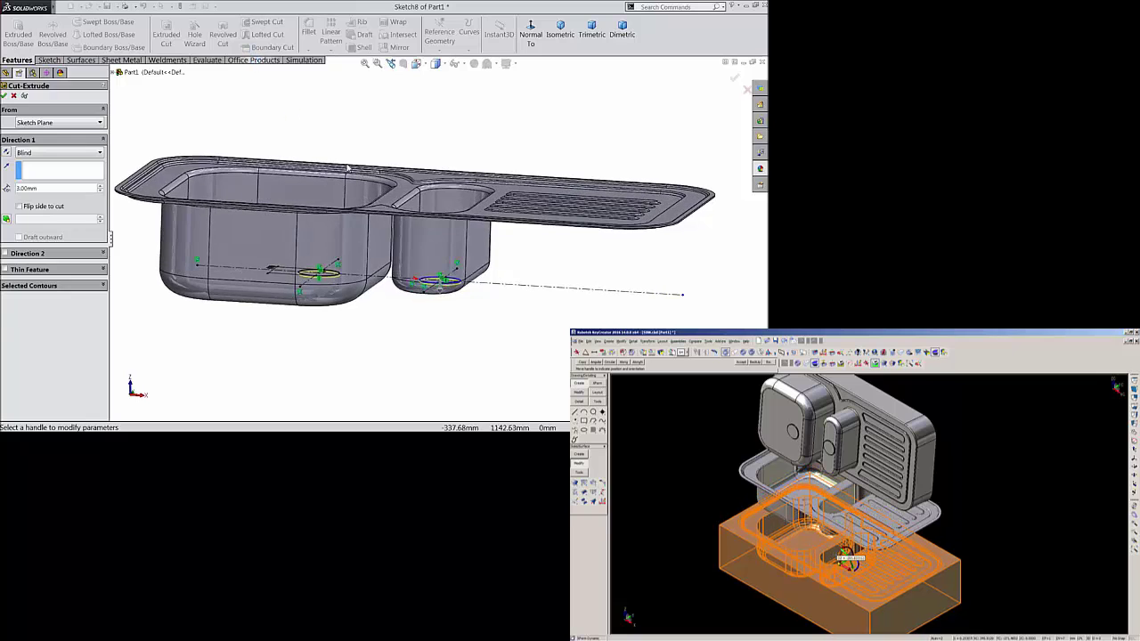
{"action": "left_click", "coordinate": [448, 301]}
{"action": "left_click", "coordinate": [448, 371]}
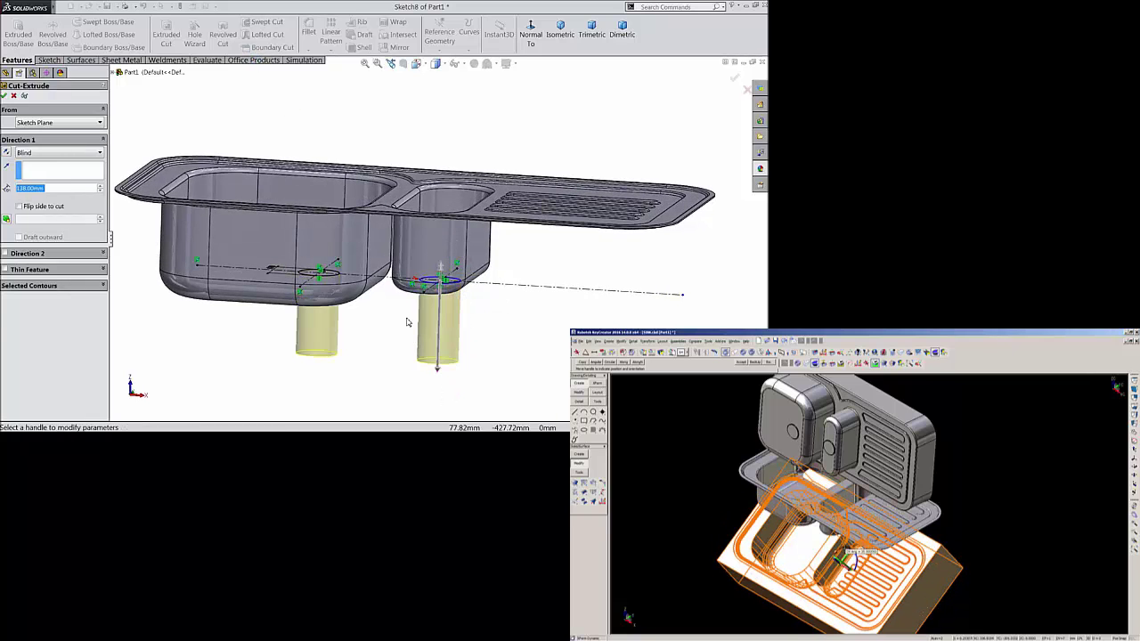
{"action": "middle_click_drag", "start_coordinate": [448, 370], "coordinate": [417, 334]}
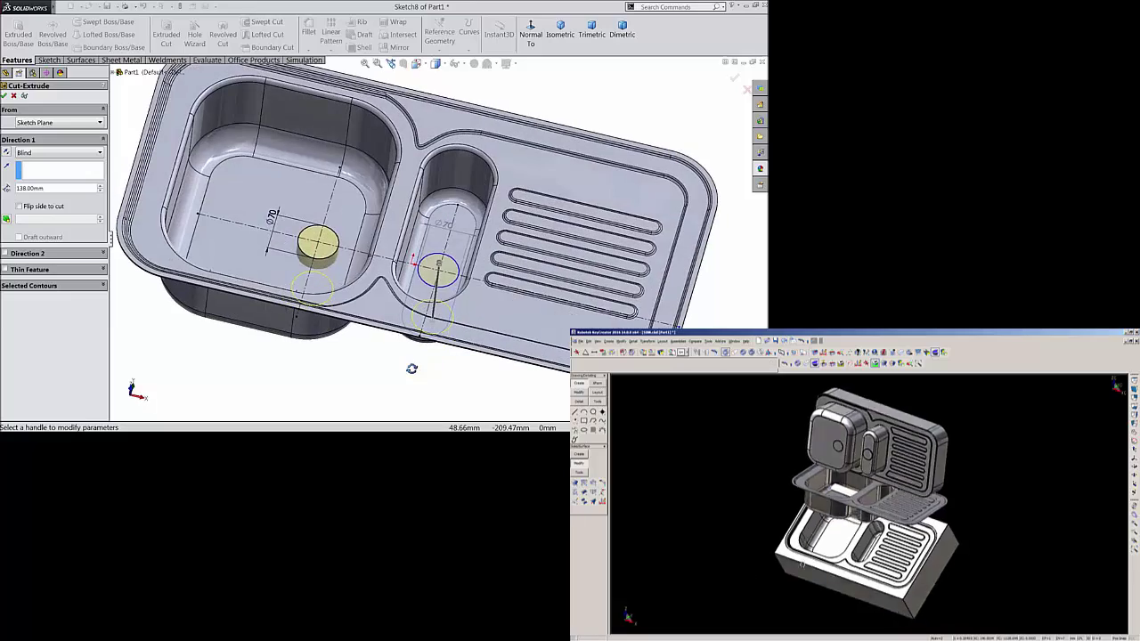
{"action": "left_click", "coordinate": [4, 95]}
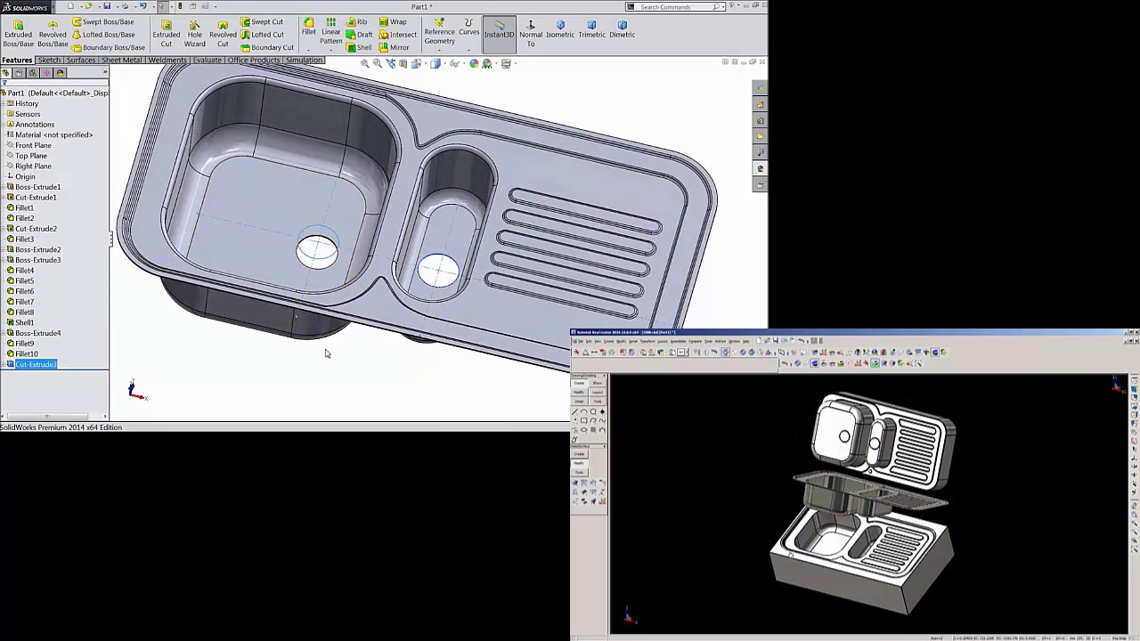
Fillet the edges of the drain holes in the large and small bowl floors with a 1 mm radius.
{"action": "middle_click_drag", "start_coordinate": [326, 348], "coordinate": [331, 387]}
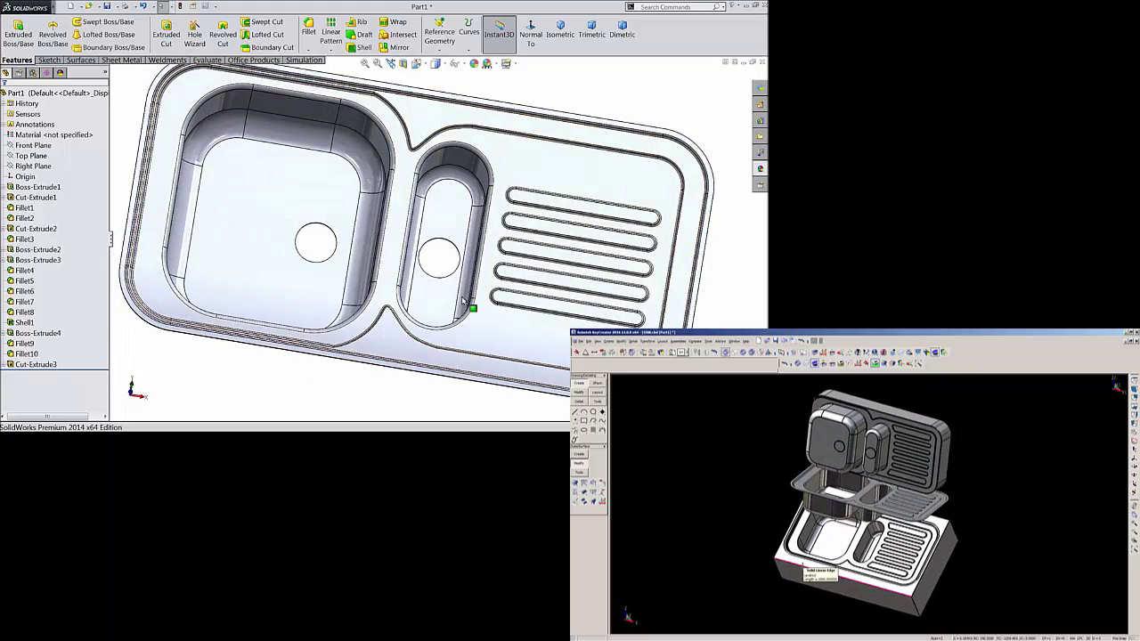
{"action": "scroll", "coordinate": [465, 311], "scroll_direction": "down", "scroll_amount": 5}
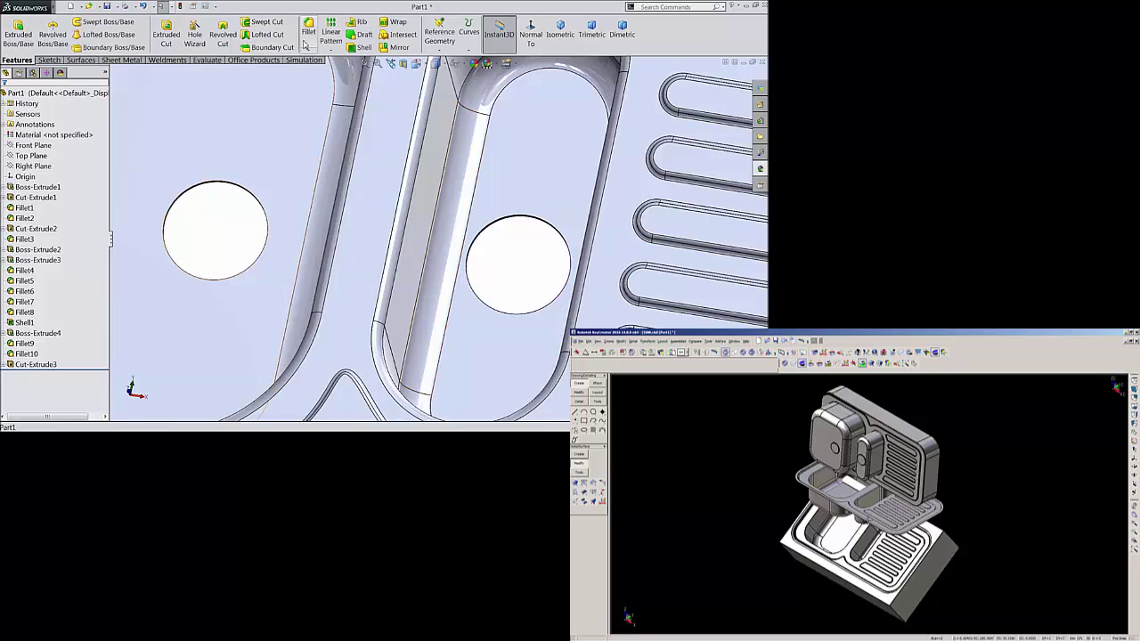
{"action": "left_click", "coordinate": [309, 33]}
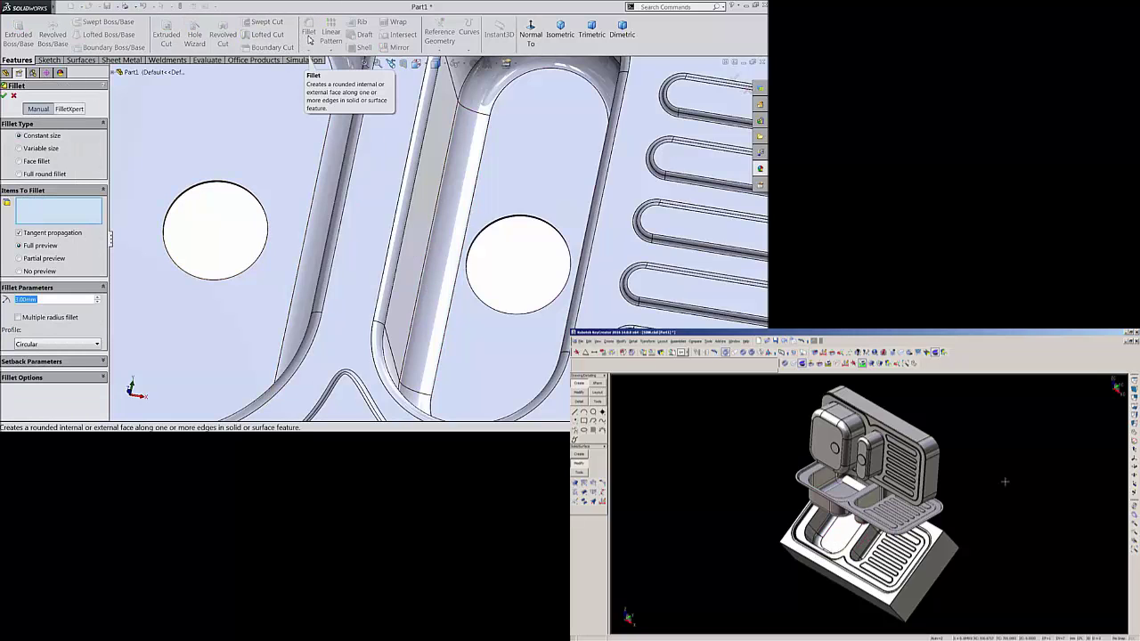
{"action": "scroll", "coordinate": [294, 214], "scroll_direction": "down", "scroll_amount": 2}
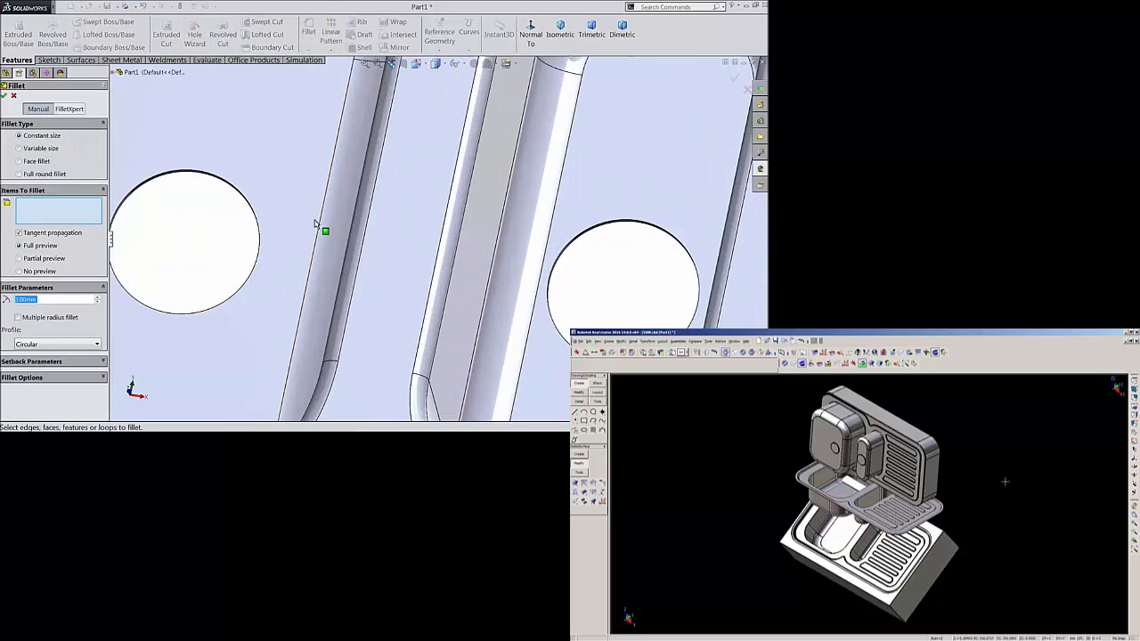
{"action": "left_click", "coordinate": [261, 238]}
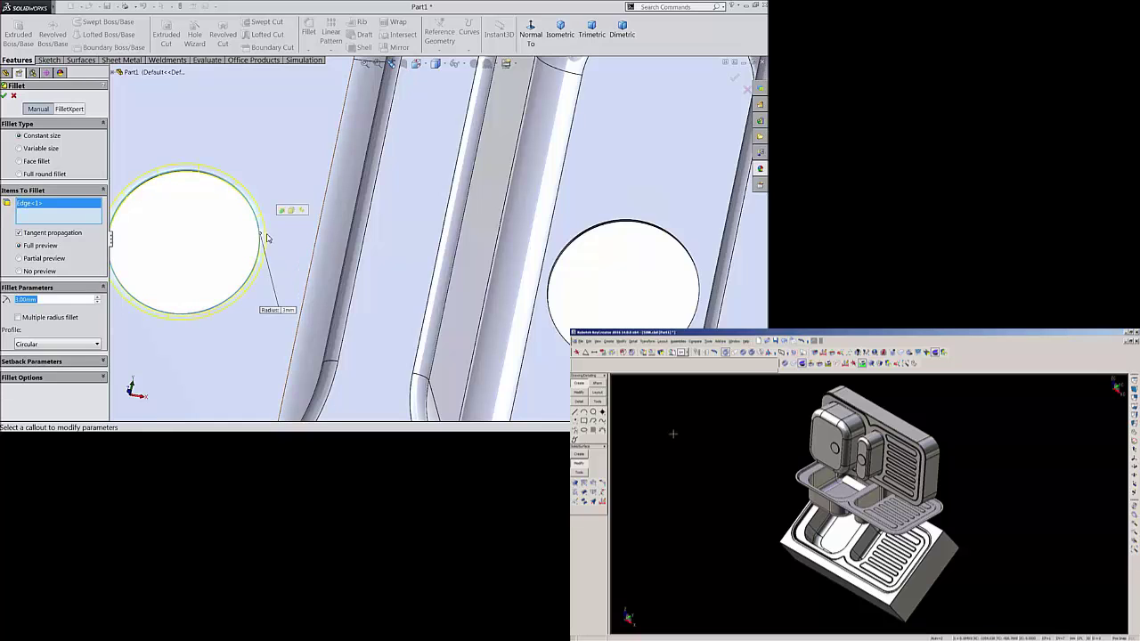
{"action": "left_click", "coordinate": [569, 253]}
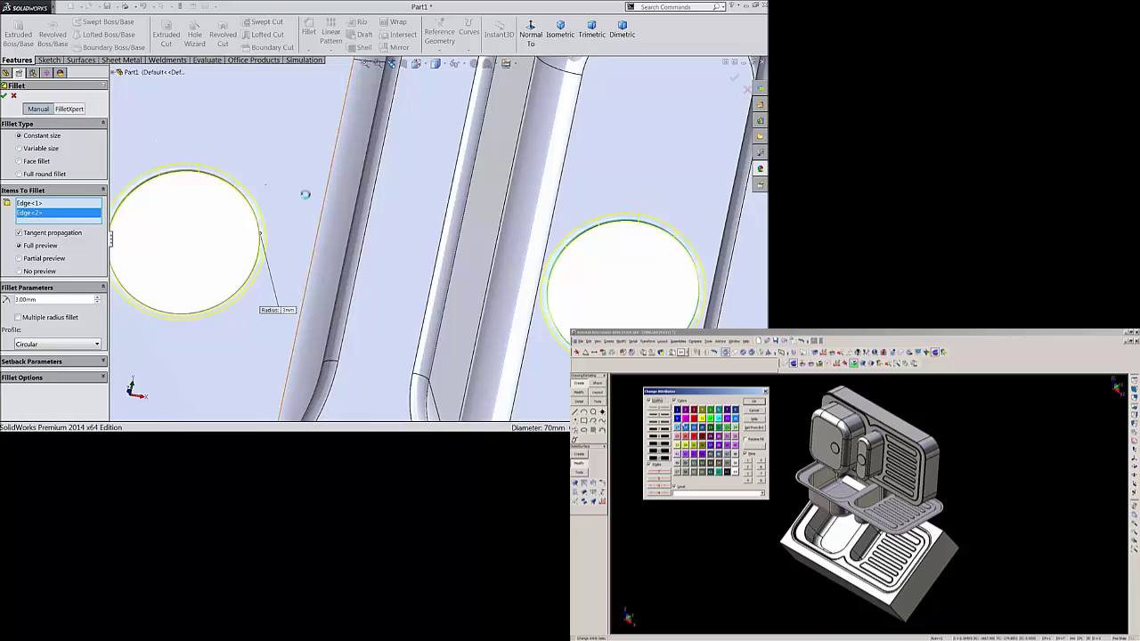
Start a sketch on the sink's flat rim face and draw a circle about 27 mm in diameter above the V-shaped notch between the bowls.
{"action": "scroll", "coordinate": [305, 204], "scroll_direction": "up", "scroll_amount": 8}
{"action": "middle_click_drag", "start_coordinate": [322, 199], "coordinate": [466, 168]}
{"action": "scroll", "coordinate": [454, 171], "scroll_direction": "up", "scroll_amount": 5}
{"action": "left_click", "coordinate": [457, 159]}
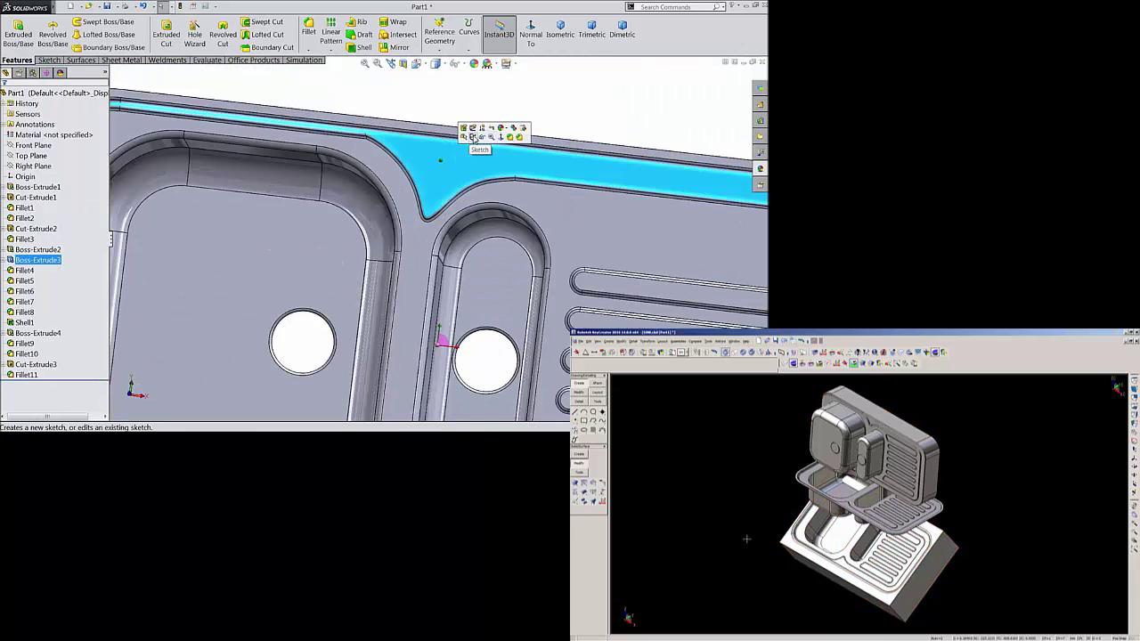
{"action": "left_click", "coordinate": [473, 136]}
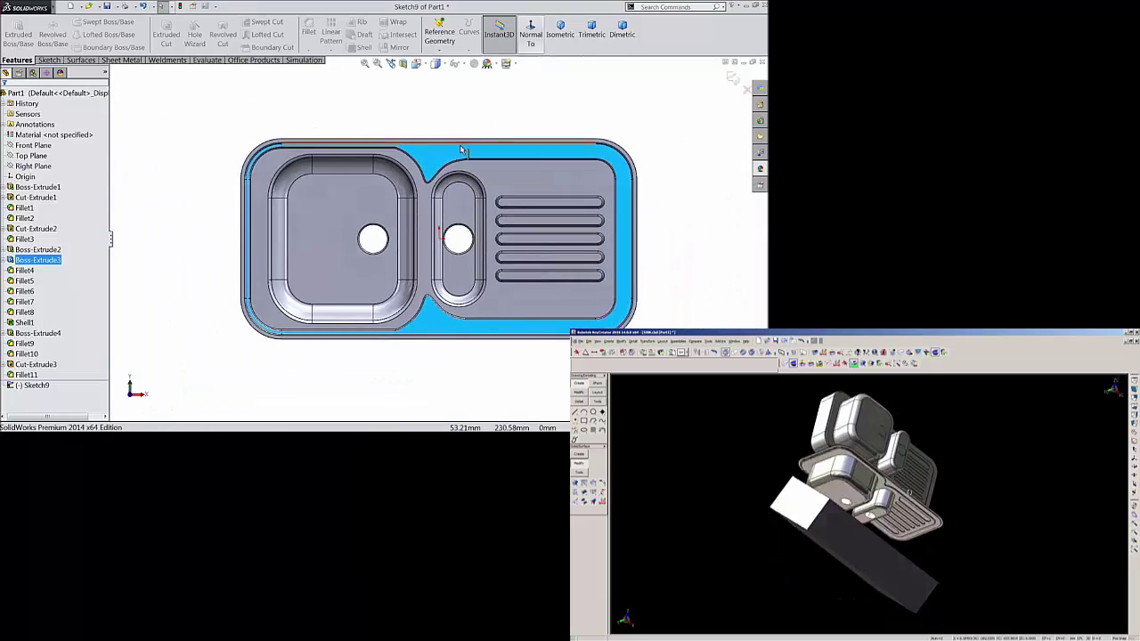
{"action": "scroll", "coordinate": [419, 203], "scroll_direction": "up", "scroll_amount": 6}
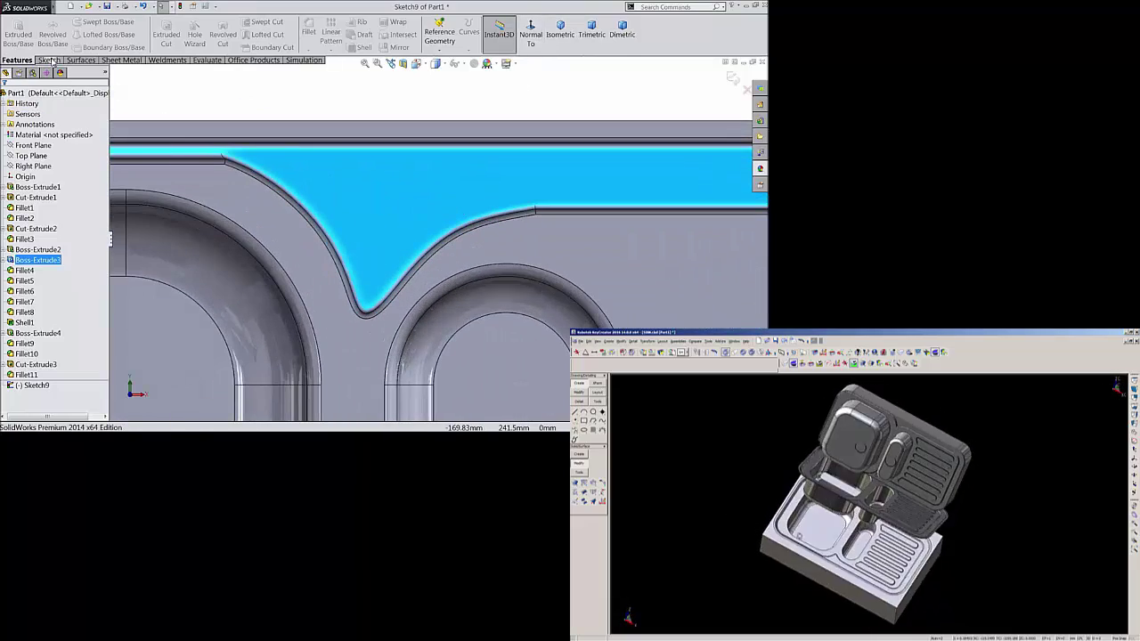
{"action": "left_click", "coordinate": [49, 59]}
{"action": "left_click", "coordinate": [87, 22]}
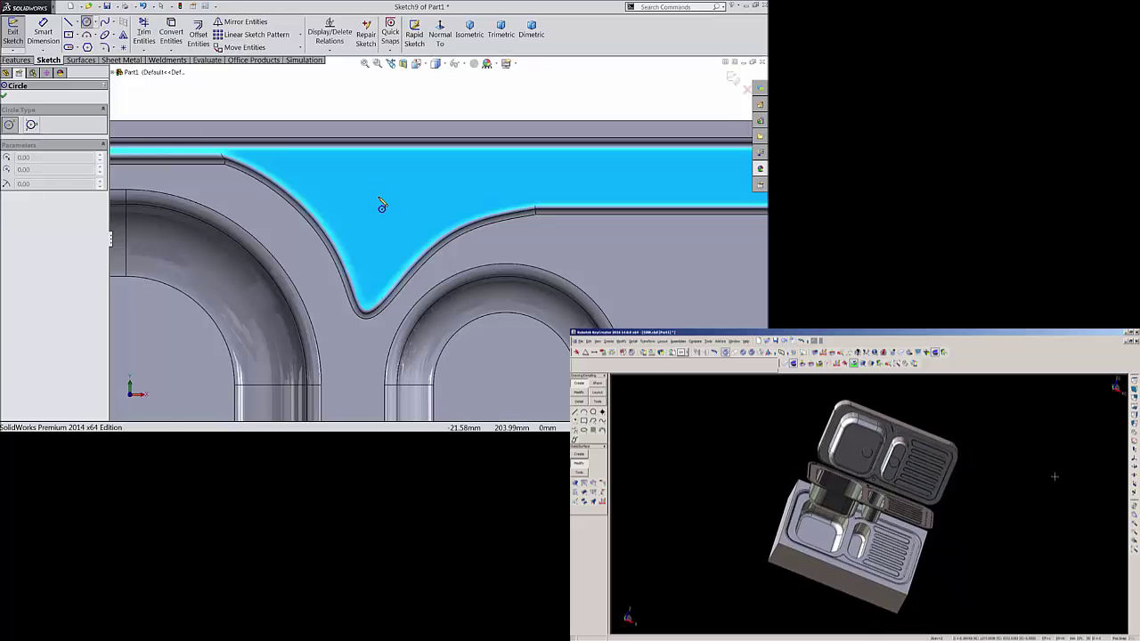
{"action": "left_click", "coordinate": [378, 196]}
{"action": "left_click", "coordinate": [382, 221]}
Dimension the rim circle with a diameter of 20 mm.
{"action": "left_click", "coordinate": [43, 34]}
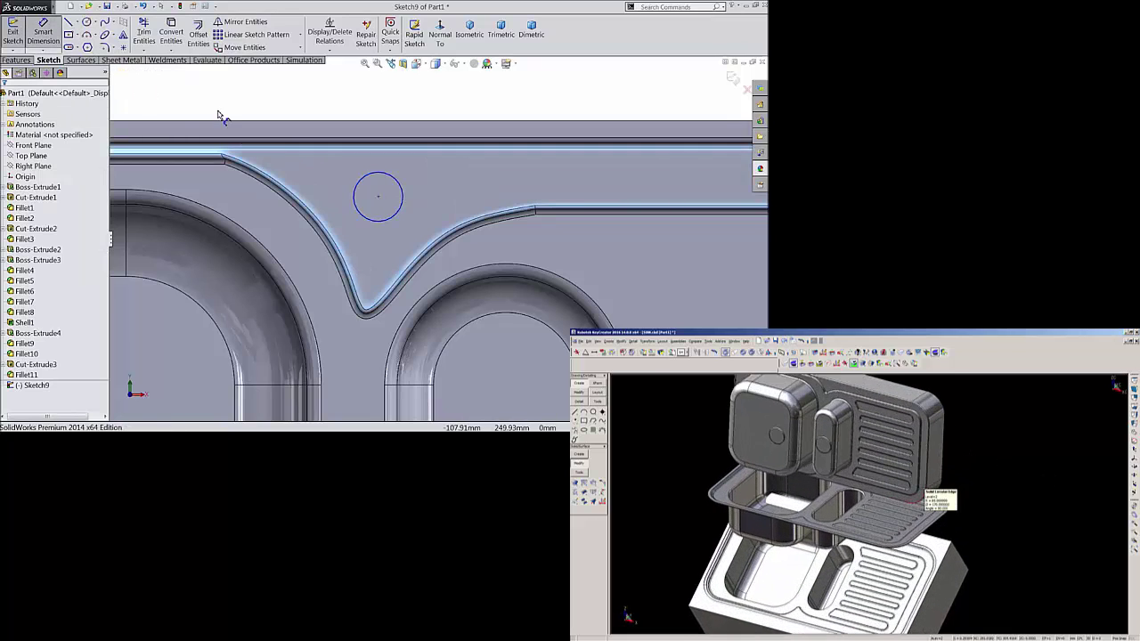
{"action": "left_click", "coordinate": [402, 205]}
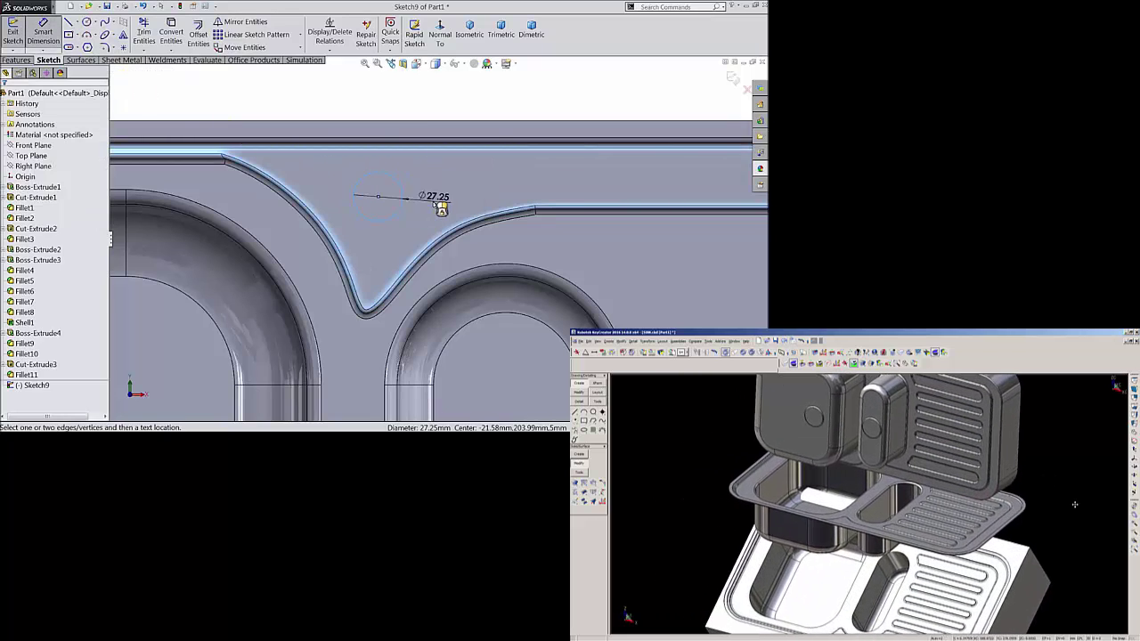
{"action": "left_click", "coordinate": [441, 207]}
{"action": "type", "text": "20"}
{"action": "key", "text": "Return"}
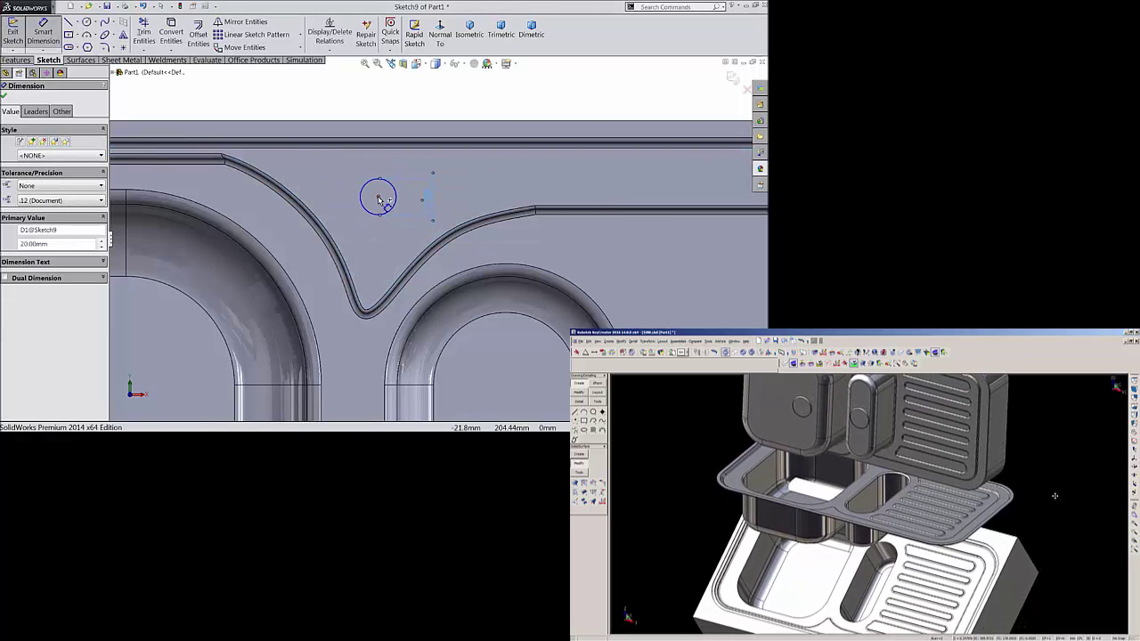
Set the distance from the circle's centre to the rim's straight rear edge to 30 mm.
{"action": "left_click", "coordinate": [379, 198]}
{"action": "left_click", "coordinate": [374, 149]}
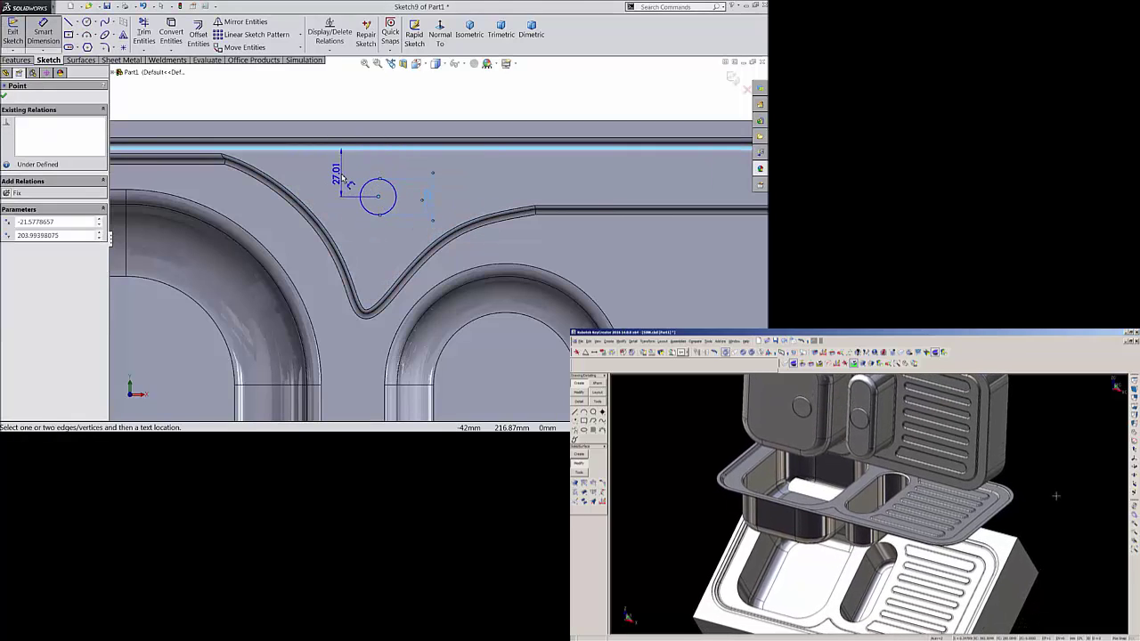
{"action": "left_click", "coordinate": [341, 176]}
{"action": "left_click", "coordinate": [298, 164]}
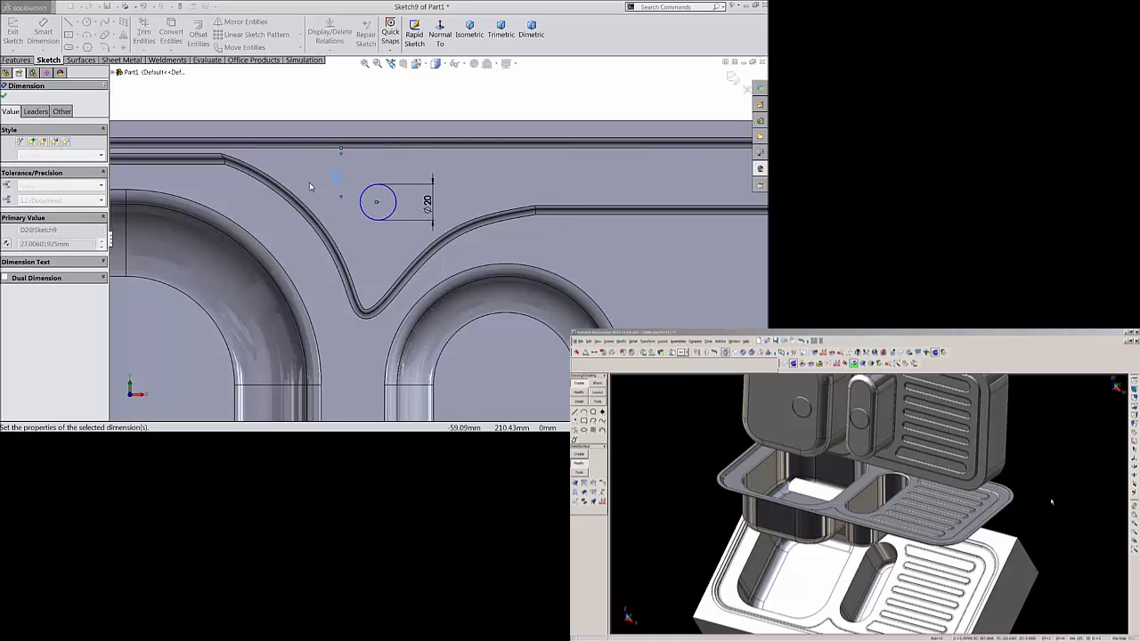
Dimension the vertical distance between the circle's centre and the tip of the V-shaped notch, keeping its current value.
{"action": "left_click", "coordinate": [377, 203]}
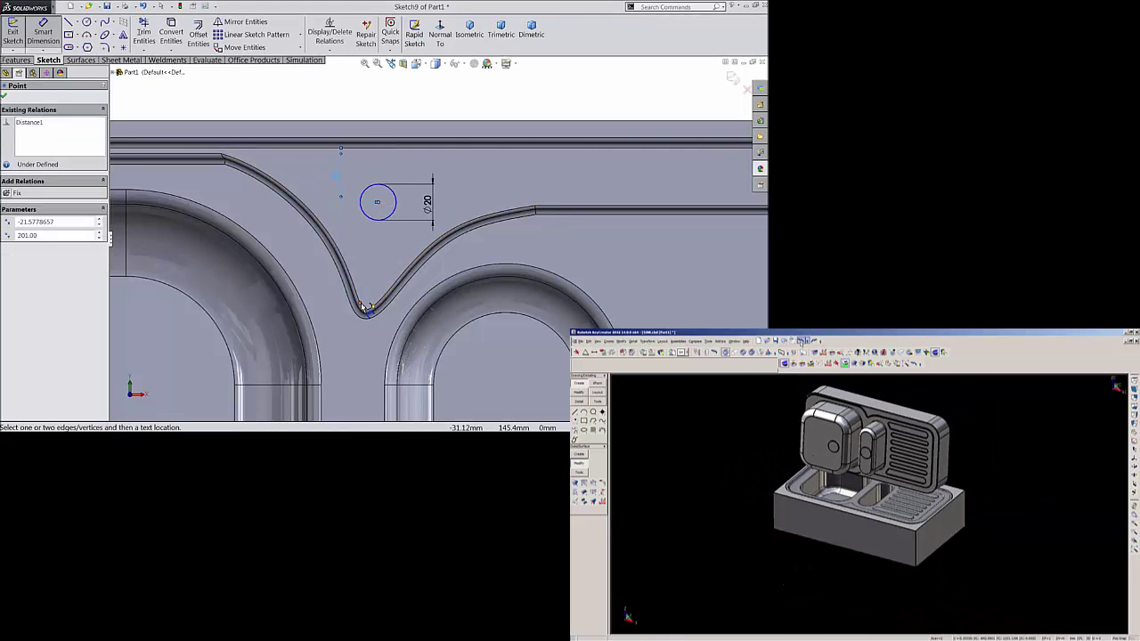
{"action": "left_click", "coordinate": [363, 298]}
{"action": "left_click", "coordinate": [392, 254]}
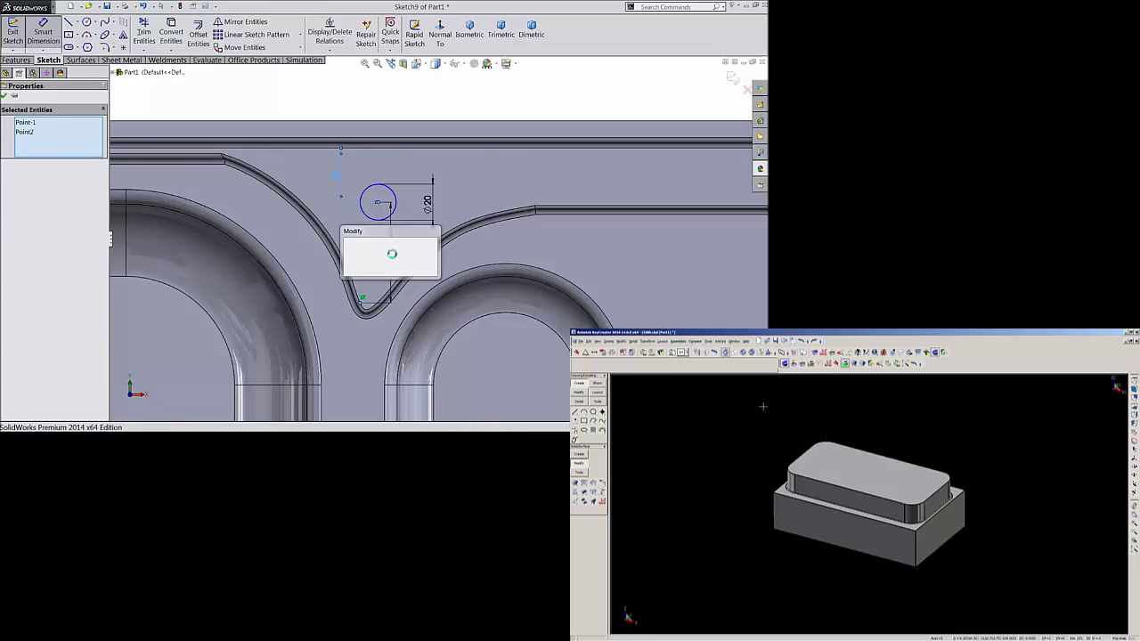
{"action": "left_click", "coordinate": [348, 243]}
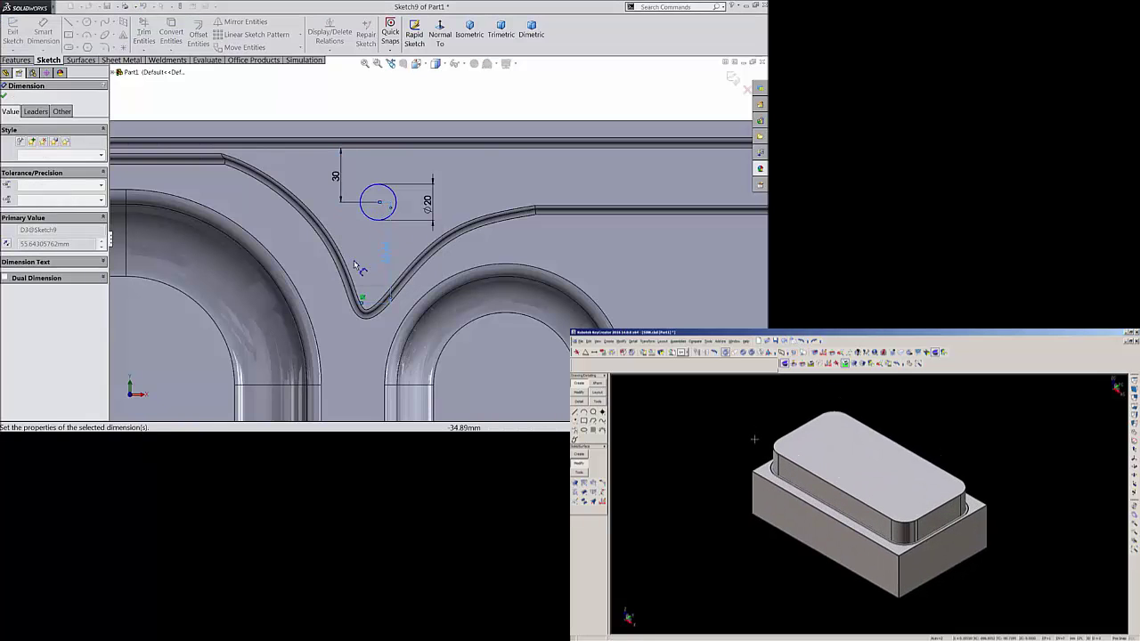
Dimension the horizontal distance between the circle's centre and the small bowl's rounded floor edge, keeping its current value.
{"action": "scroll", "coordinate": [392, 255], "scroll_direction": "up", "scroll_amount": 1}
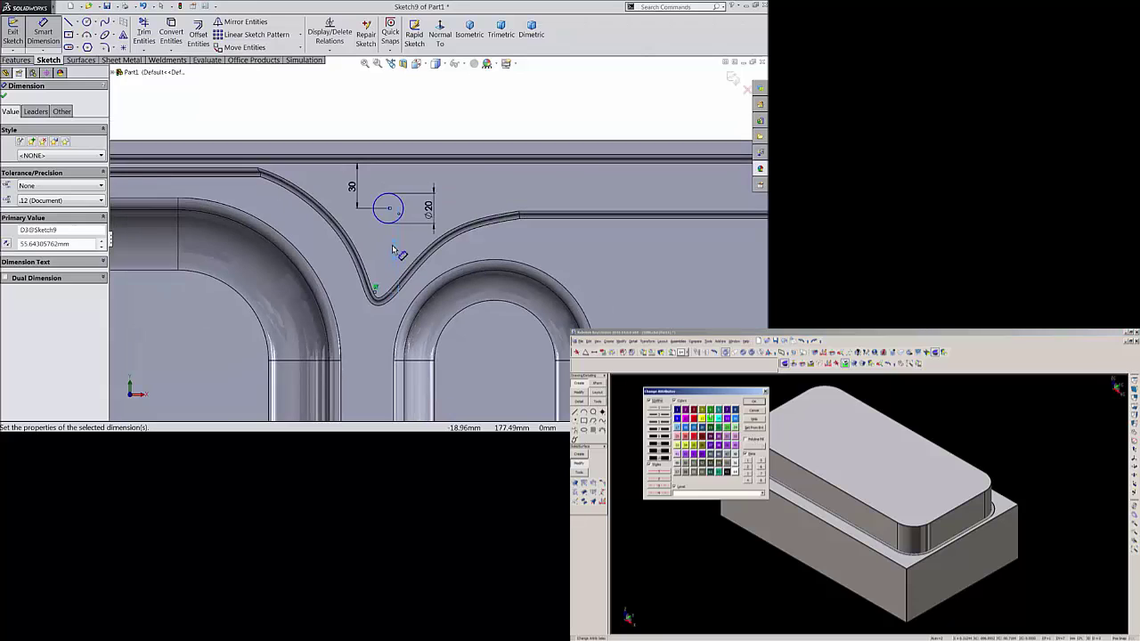
{"action": "left_click", "coordinate": [389, 210]}
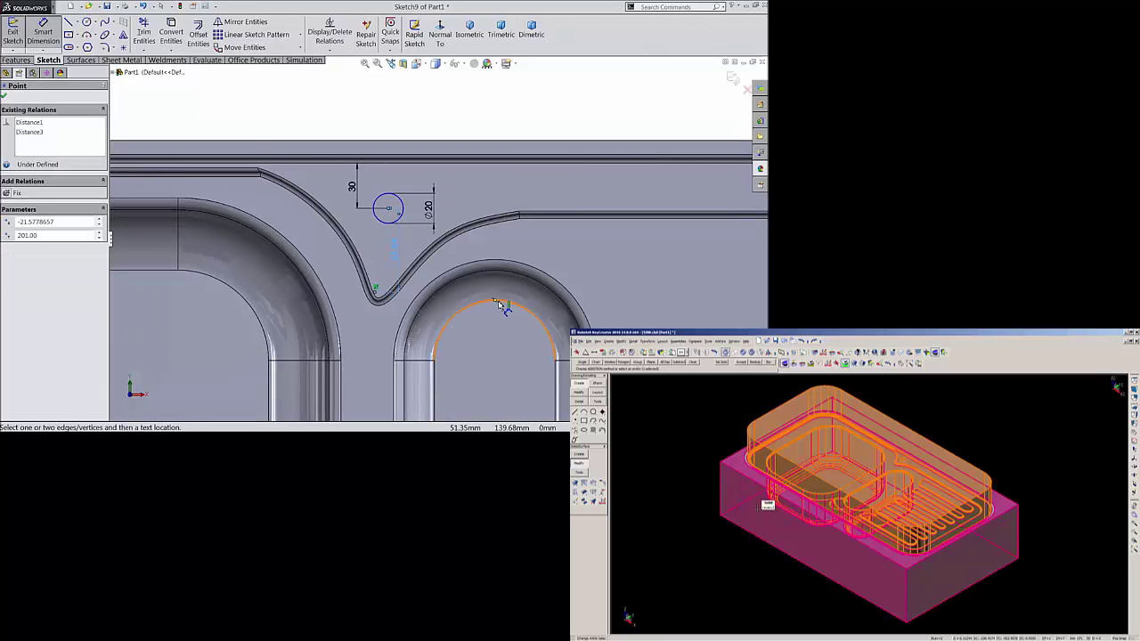
{"action": "left_click", "coordinate": [509, 308]}
{"action": "left_click", "coordinate": [445, 133]}
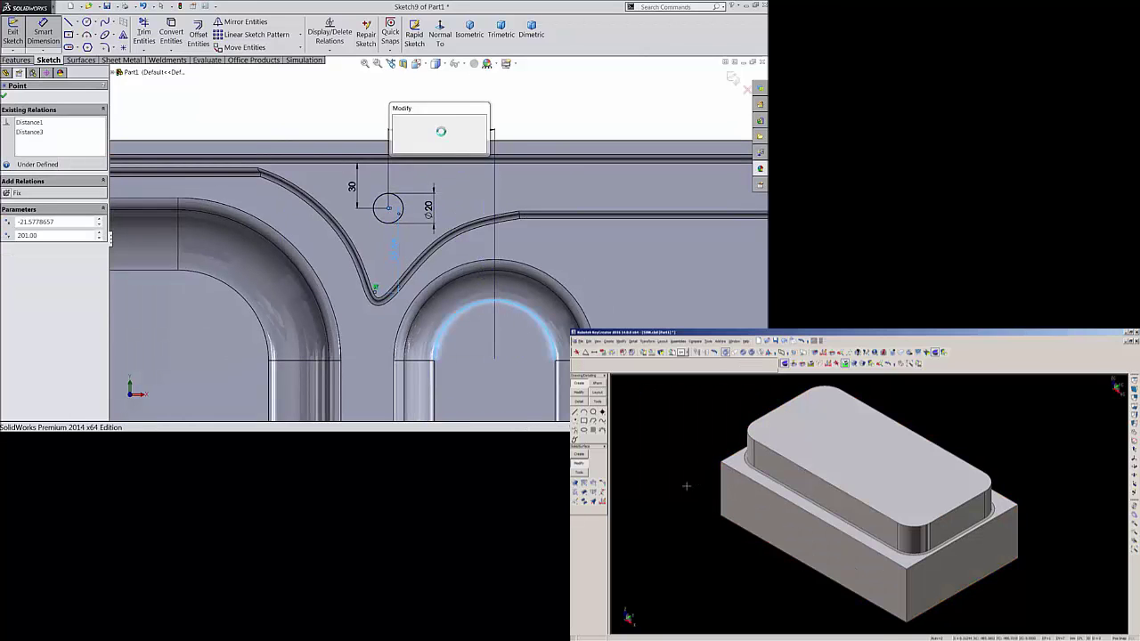
{"action": "left_click", "coordinate": [396, 120]}
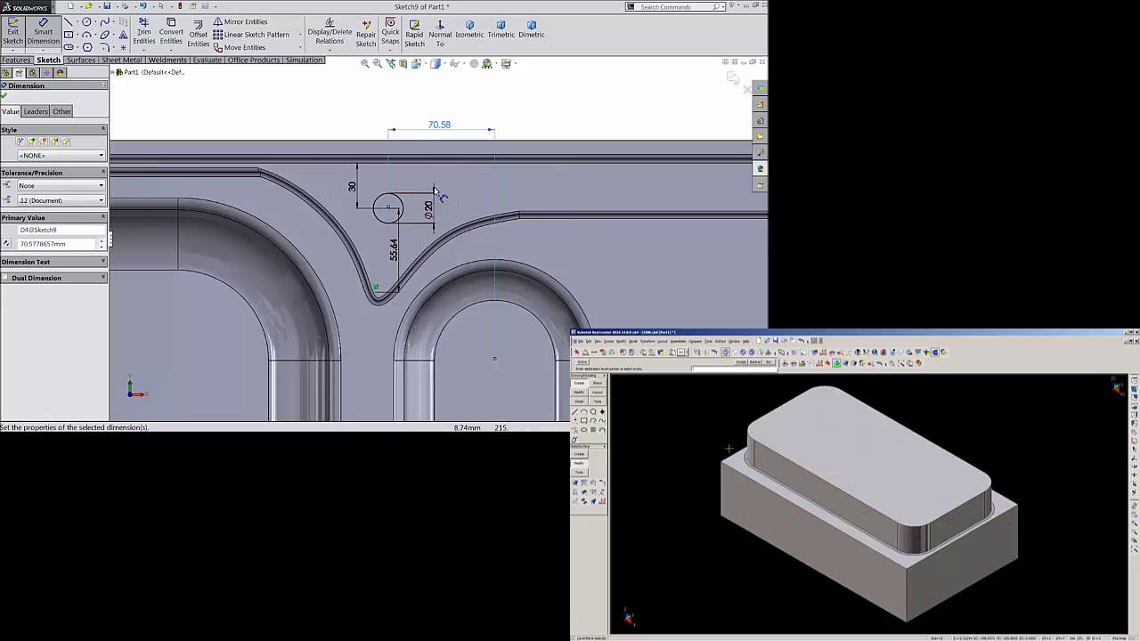
Cut-extrude the 20 mm circle through the rim with the Through All end condition.
{"action": "left_click", "coordinate": [16, 60]}
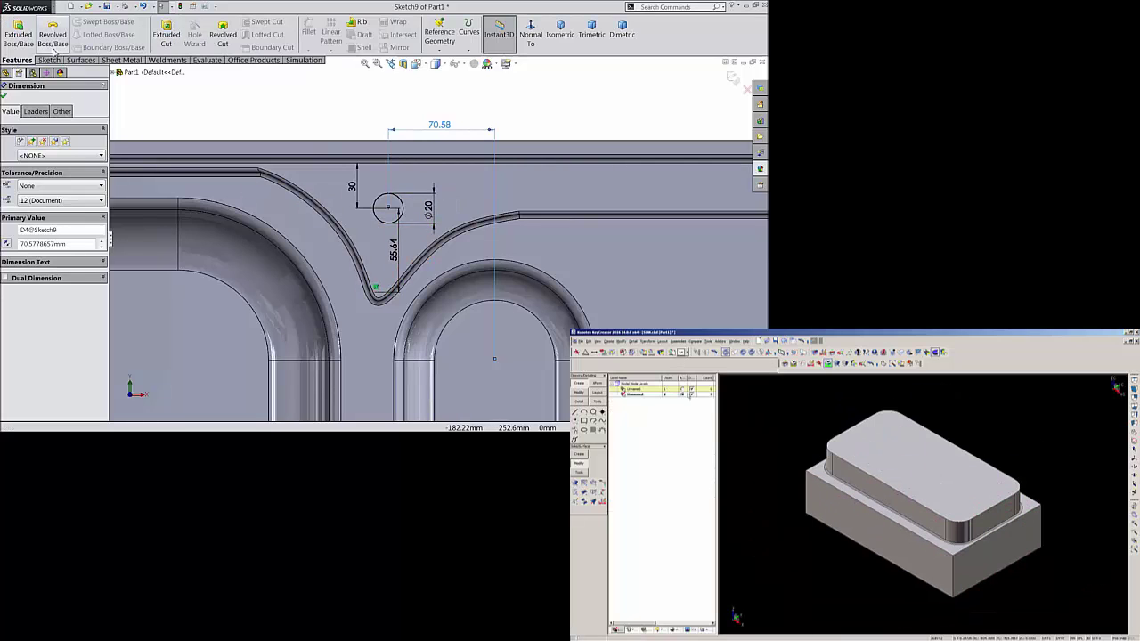
{"action": "left_click", "coordinate": [163, 35]}
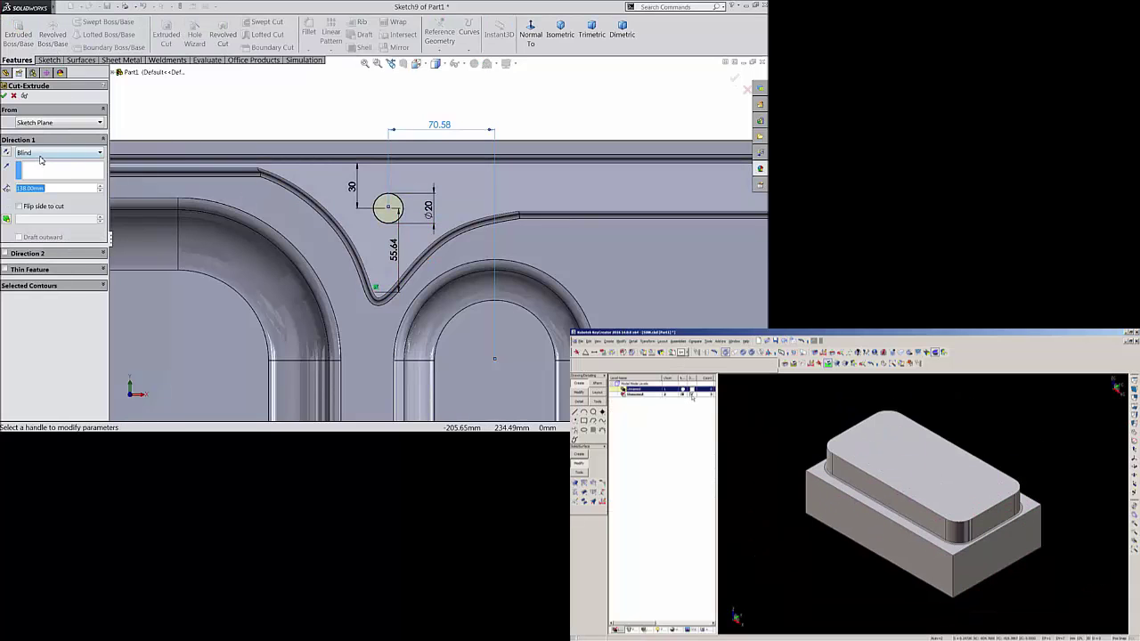
{"action": "left_click", "coordinate": [40, 157]}
{"action": "left_click", "coordinate": [98, 171]}
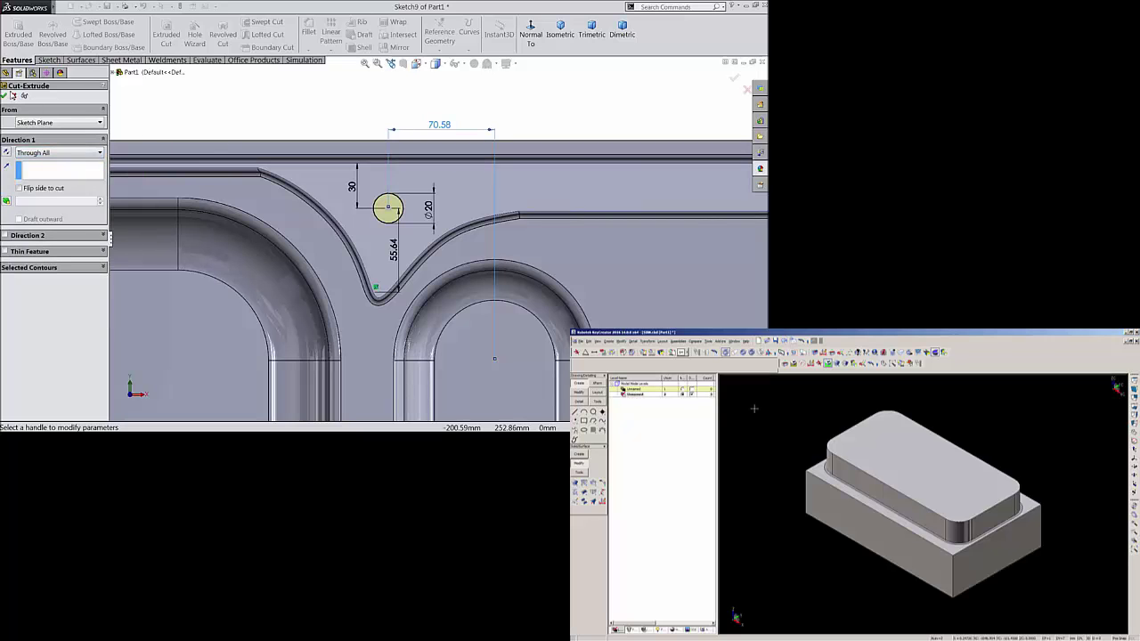
{"action": "left_click", "coordinate": [7, 95]}
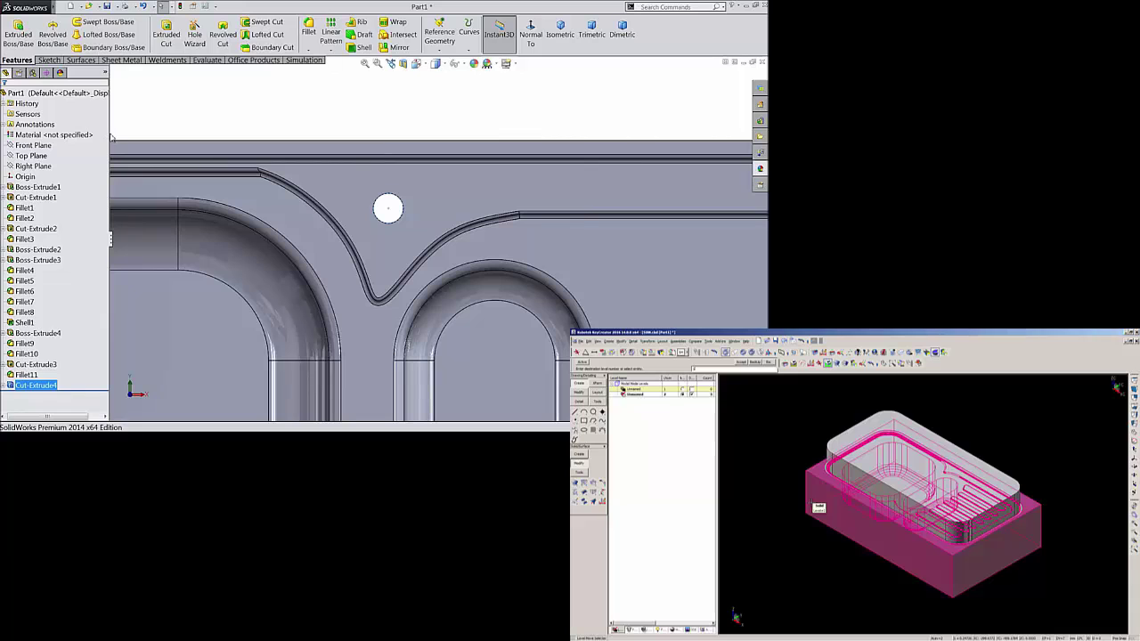
Fillet the upper edge of the new rim hole with a 1 mm radius.
{"action": "left_click", "coordinate": [308, 31]}
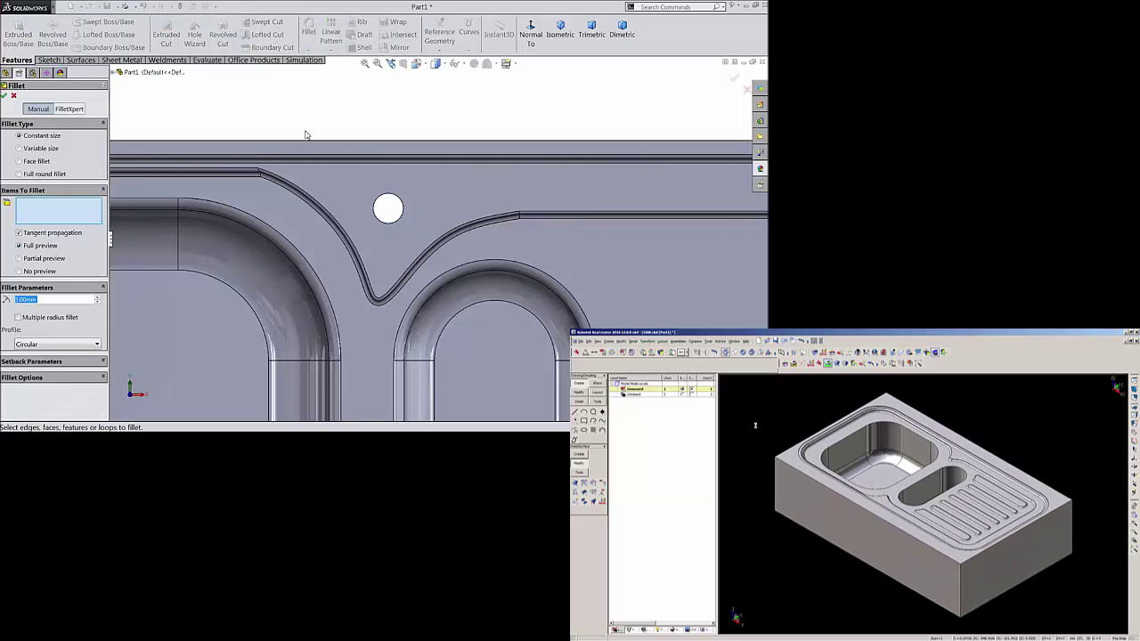
{"action": "scroll", "coordinate": [388, 203], "scroll_direction": "down", "scroll_amount": 5}
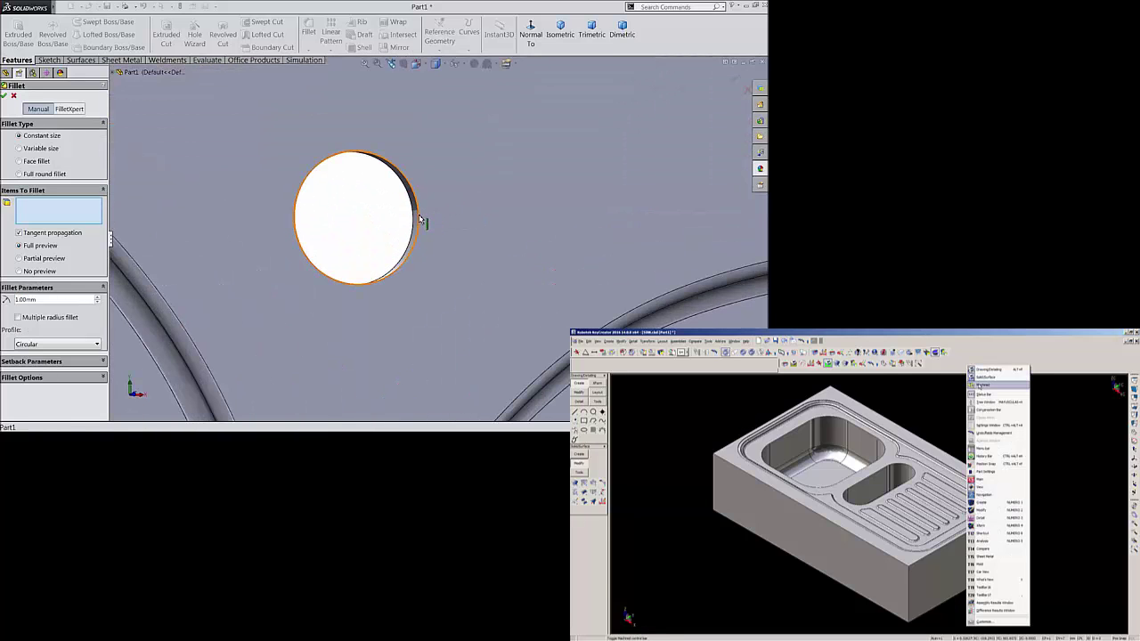
{"action": "left_click", "coordinate": [420, 218]}
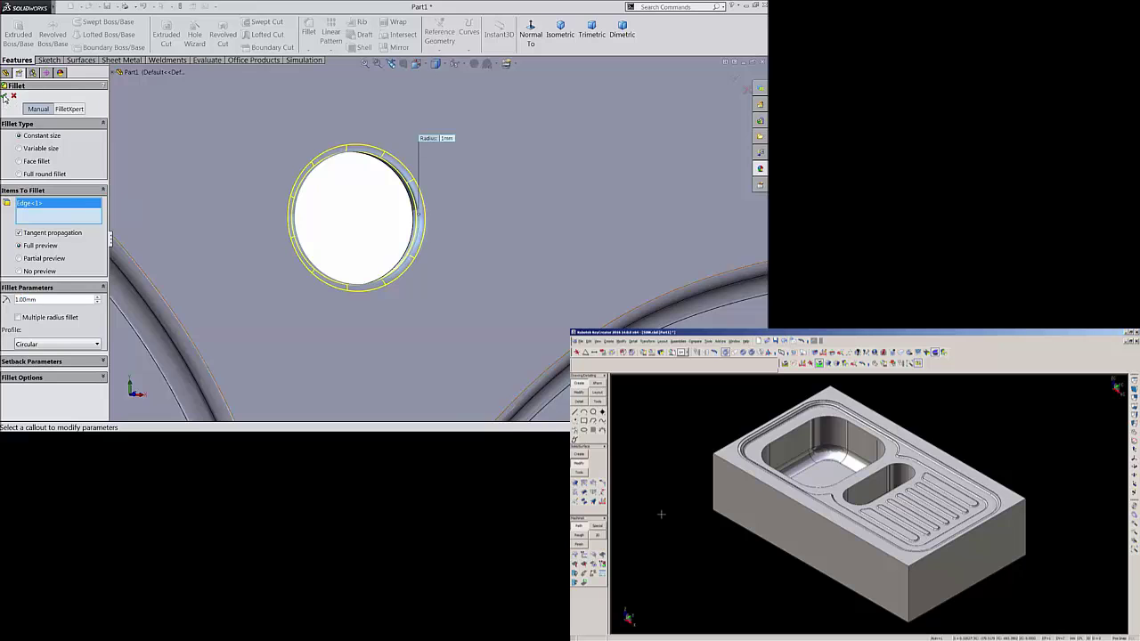
{"action": "scroll", "coordinate": [419, 241], "scroll_direction": "up", "scroll_amount": 2}
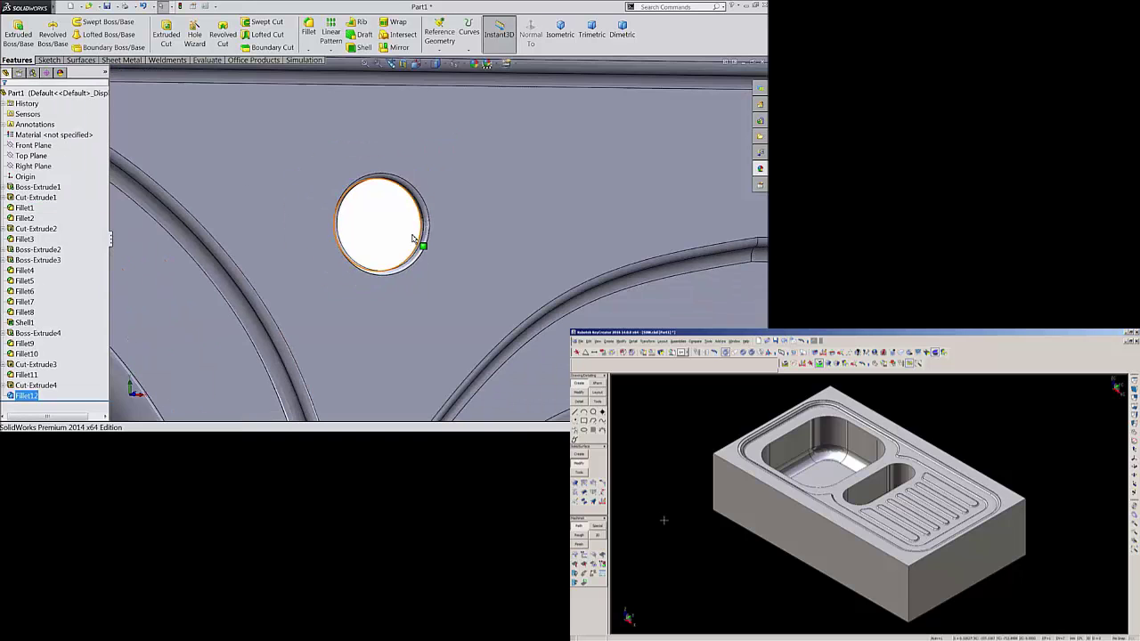
Examine the sink's rim hole, bowls and drainer from several angles, ending in the isometric view.
{"action": "middle_click_drag", "start_coordinate": [419, 239], "coordinate": [382, 224]}
{"action": "scroll", "coordinate": [382, 224], "scroll_direction": "up", "scroll_amount": 7}
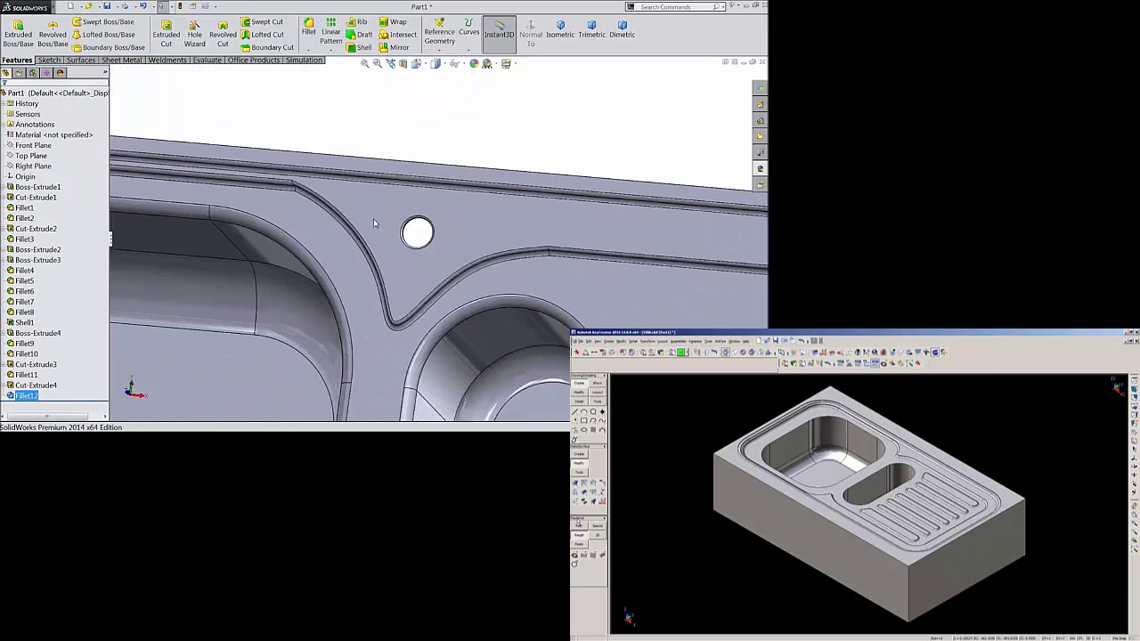
{"action": "scroll", "coordinate": [423, 237], "scroll_direction": "up", "scroll_amount": 8}
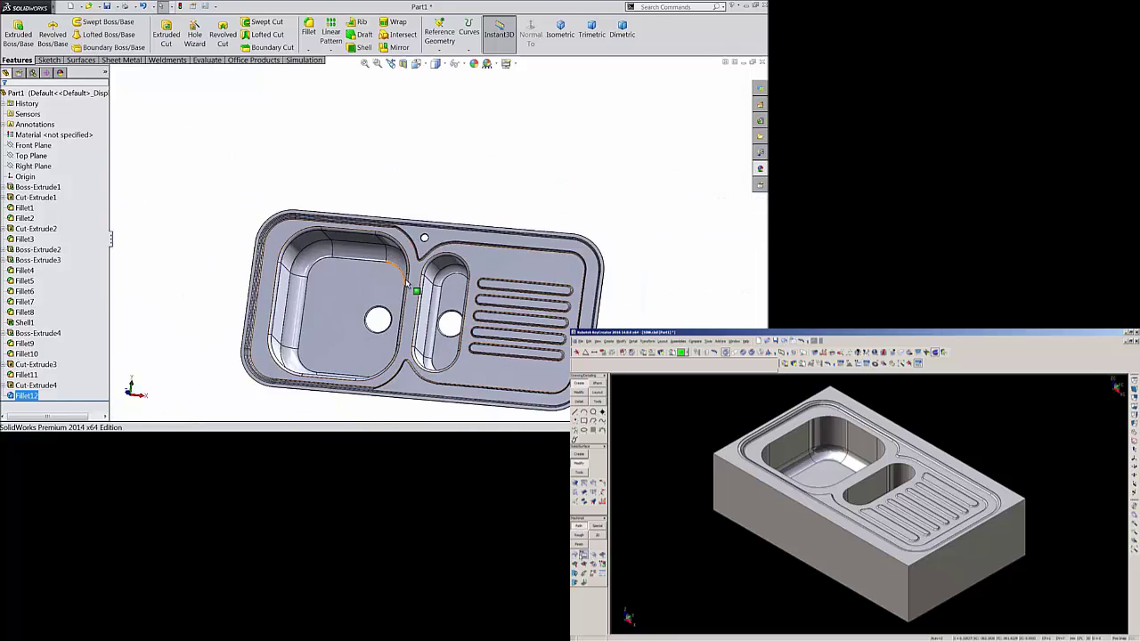
{"action": "scroll", "coordinate": [418, 235], "scroll_direction": "down", "scroll_amount": 5}
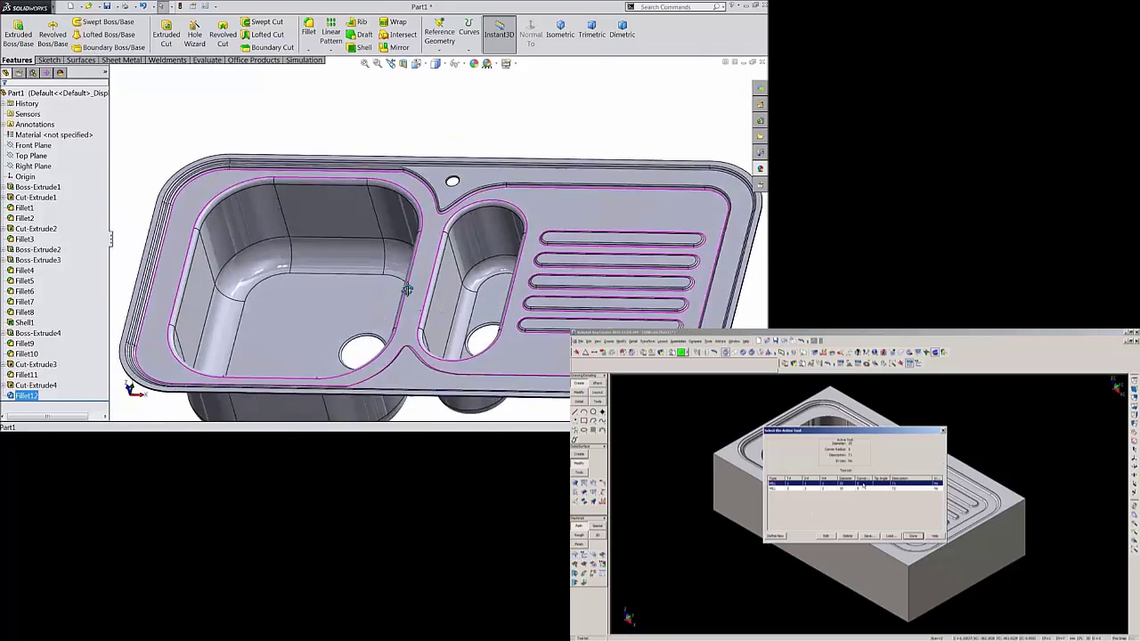
{"action": "middle_click_drag", "start_coordinate": [412, 312], "coordinate": [543, 153]}
{"action": "middle_click_drag", "start_coordinate": [489, 209], "coordinate": [577, 110]}
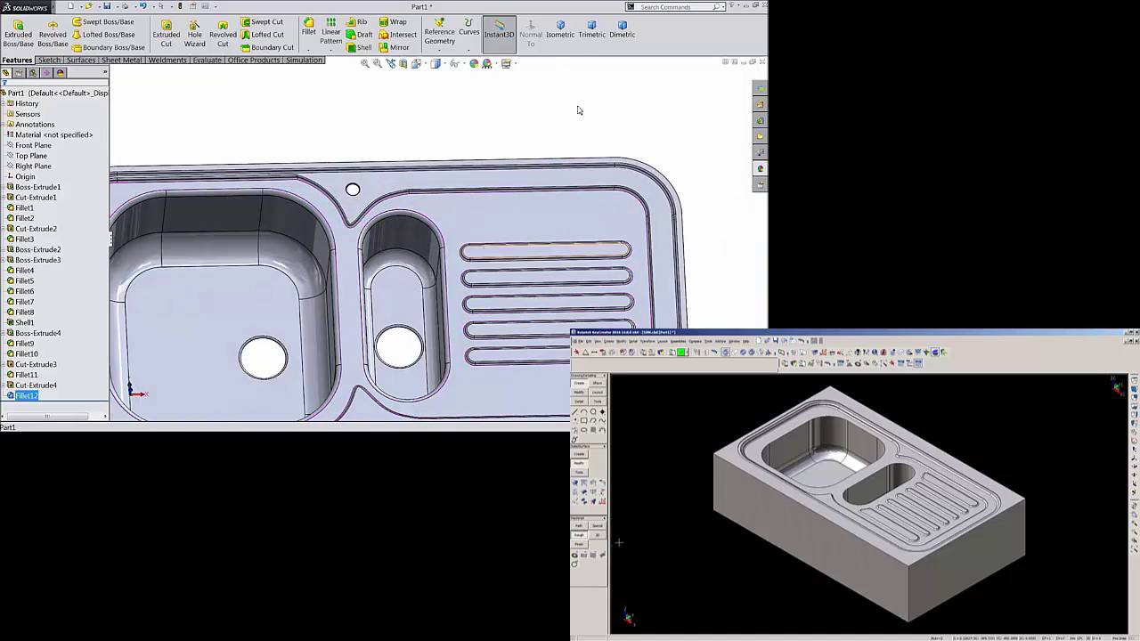
{"action": "left_click", "coordinate": [561, 42]}
{"action": "scroll", "coordinate": [463, 236], "scroll_direction": "down", "scroll_amount": 2}
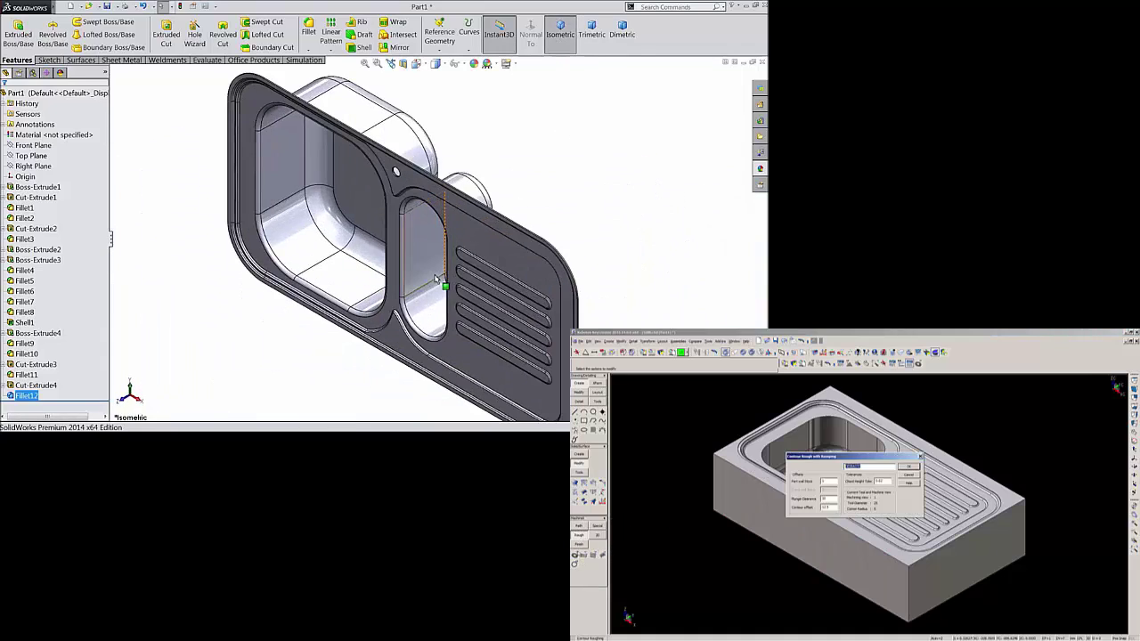
Start a sketch on the drainer's flat face and view it face-on.
{"action": "middle_click_drag", "start_coordinate": [443, 282], "coordinate": [488, 216]}
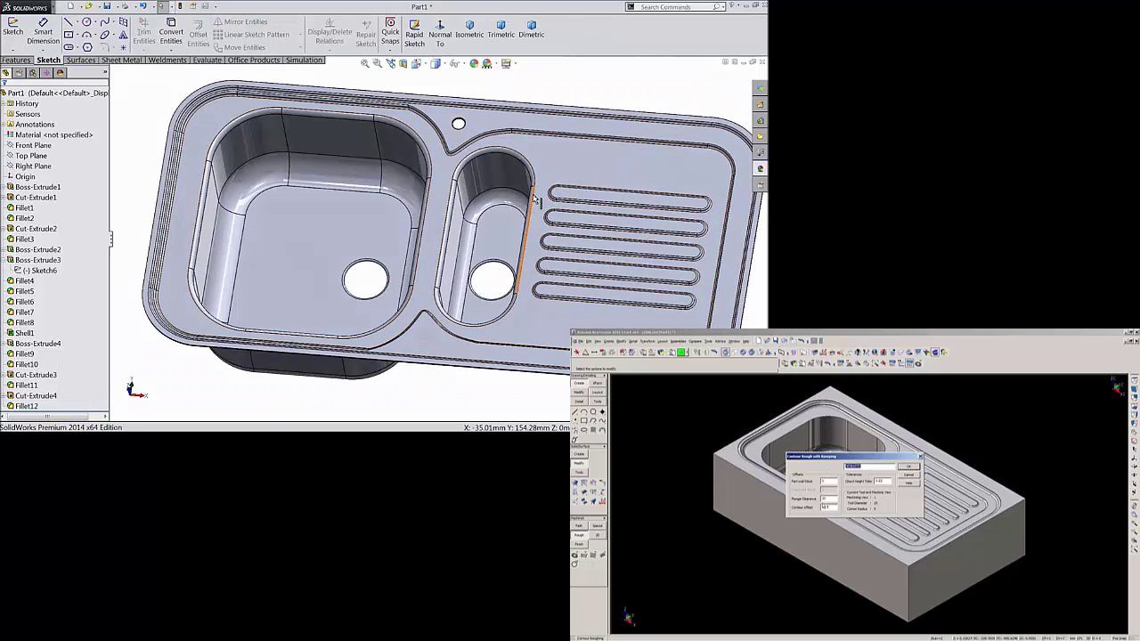
{"action": "left_click", "coordinate": [560, 165]}
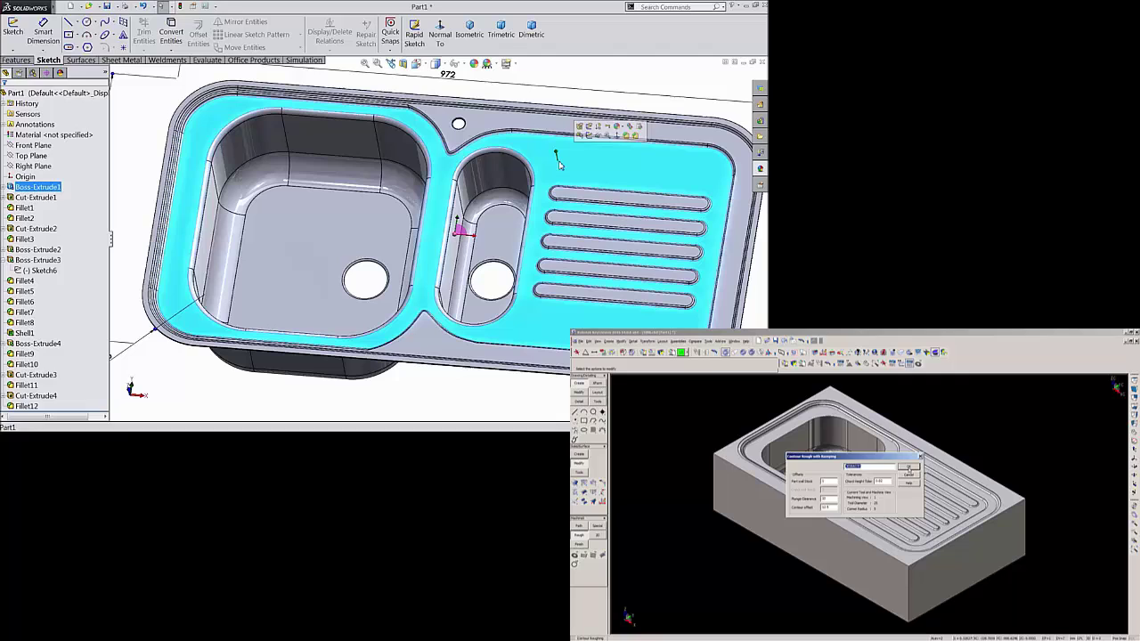
{"action": "left_click", "coordinate": [595, 132]}
{"action": "left_click", "coordinate": [439, 40]}
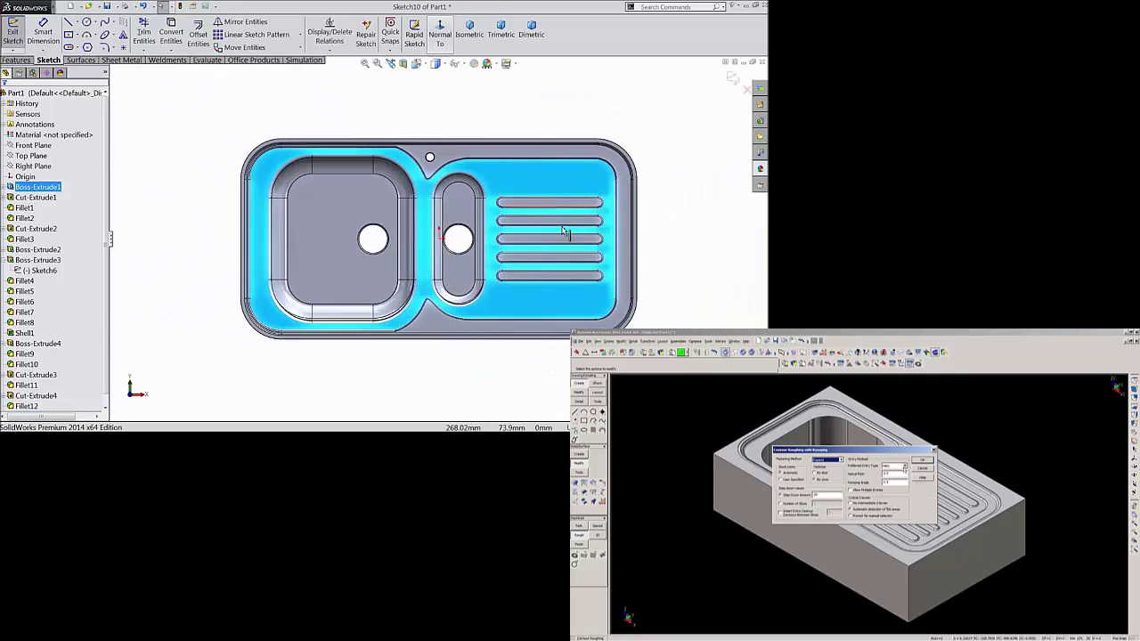
{"action": "scroll", "coordinate": [613, 240], "scroll_direction": "down", "scroll_amount": 3}
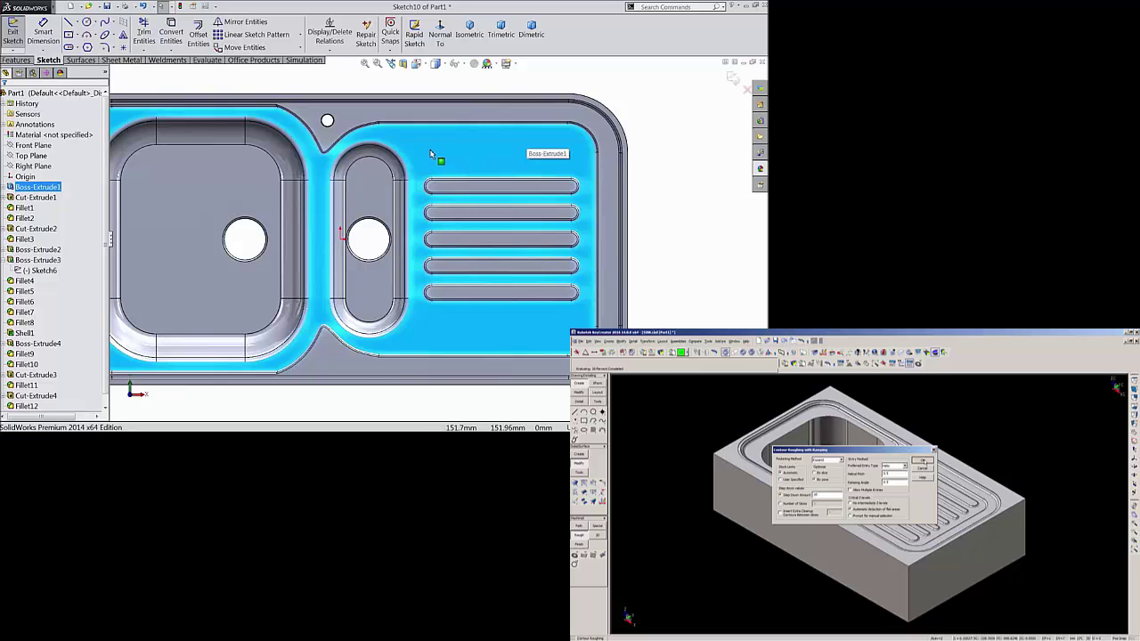
Draw a horizontal centerline from the origin through the middle rib to beyond the sink's outer edge.
{"action": "left_click", "coordinate": [89, 47]}
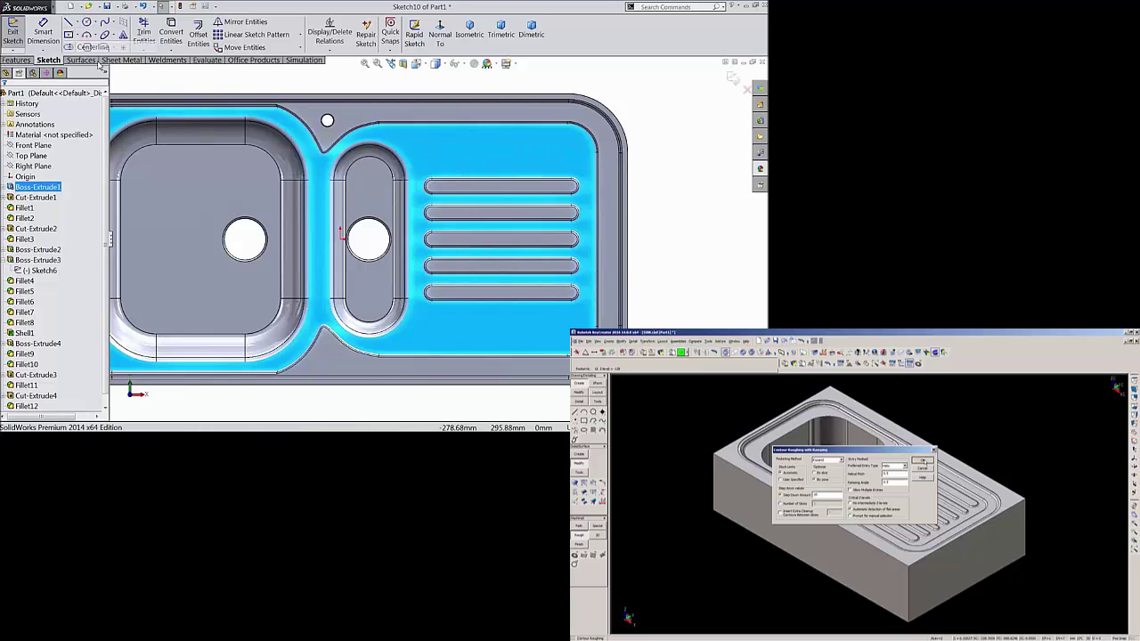
{"action": "left_click", "coordinate": [346, 241]}
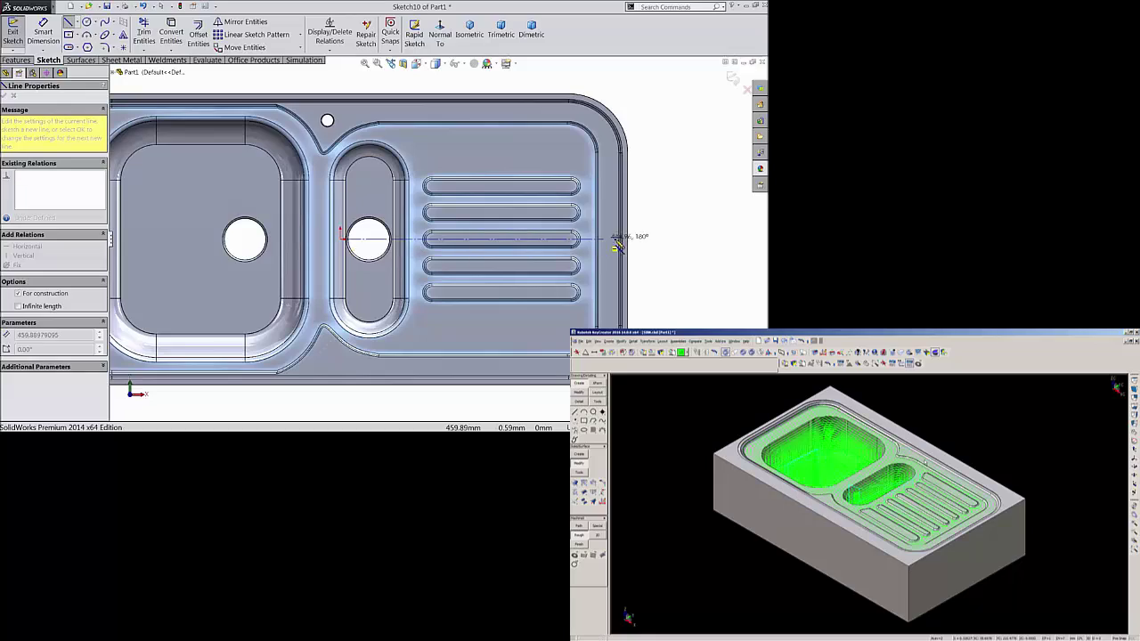
{"action": "left_click", "coordinate": [655, 239]}
{"action": "right_click", "coordinate": [666, 214]}
{"action": "left_click", "coordinate": [687, 78]}
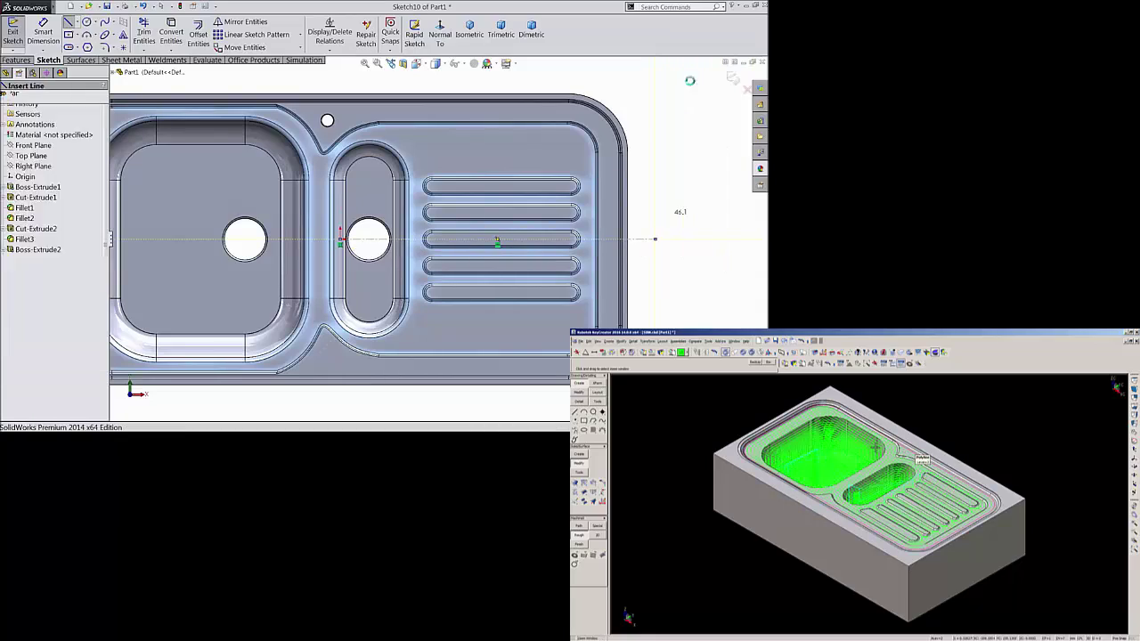
Sketch a horizontal line about 256 mm long above the ribs, a 180° end arc of about 23 mm radius, and a shorter return line.
{"action": "left_click", "coordinate": [69, 21]}
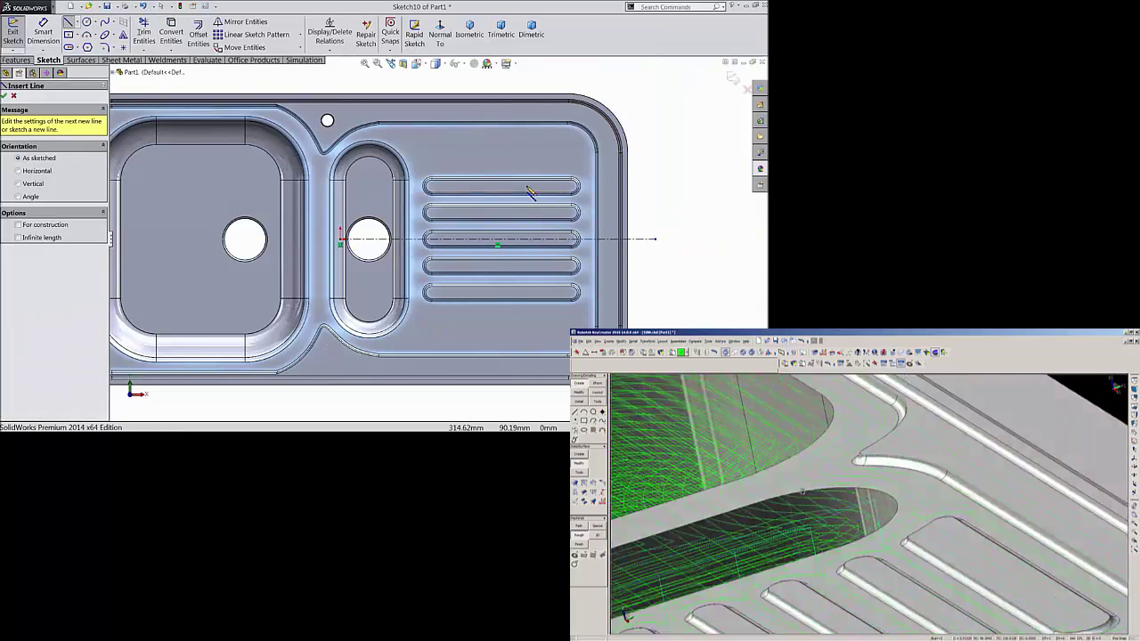
{"action": "scroll", "coordinate": [539, 171], "scroll_direction": "down", "scroll_amount": 2}
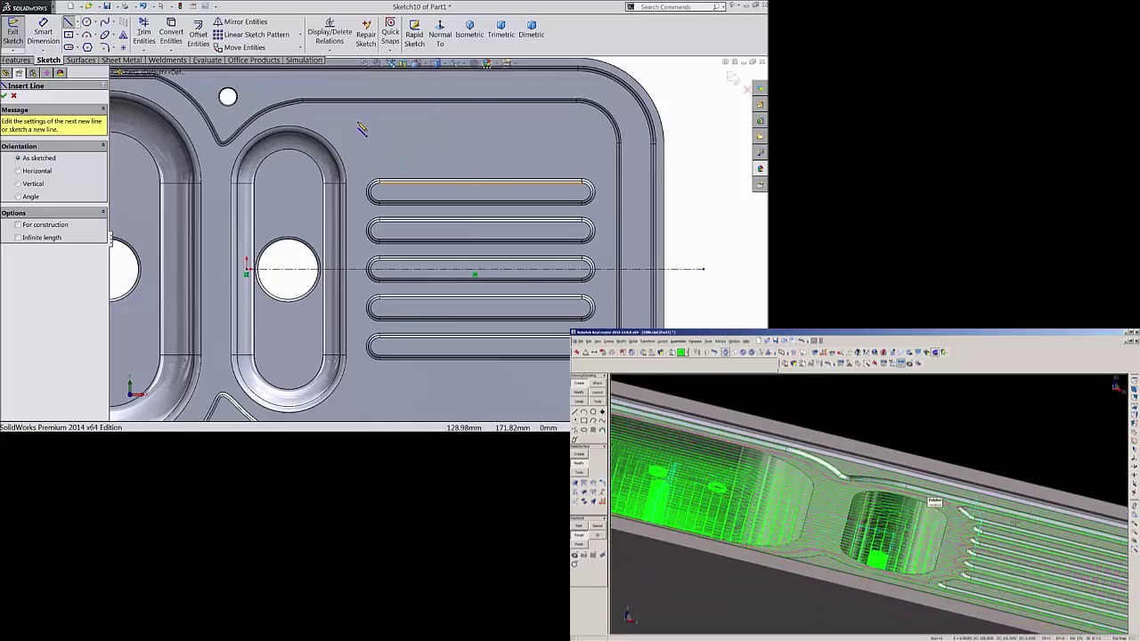
{"action": "left_click", "coordinate": [355, 121]}
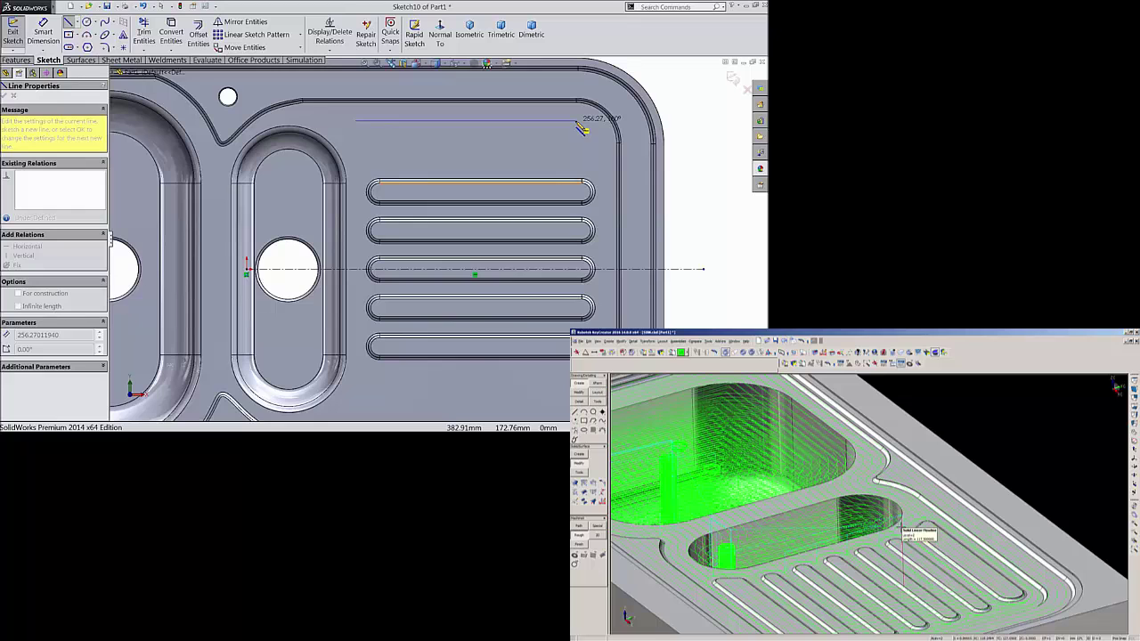
{"action": "left_click", "coordinate": [579, 122]}
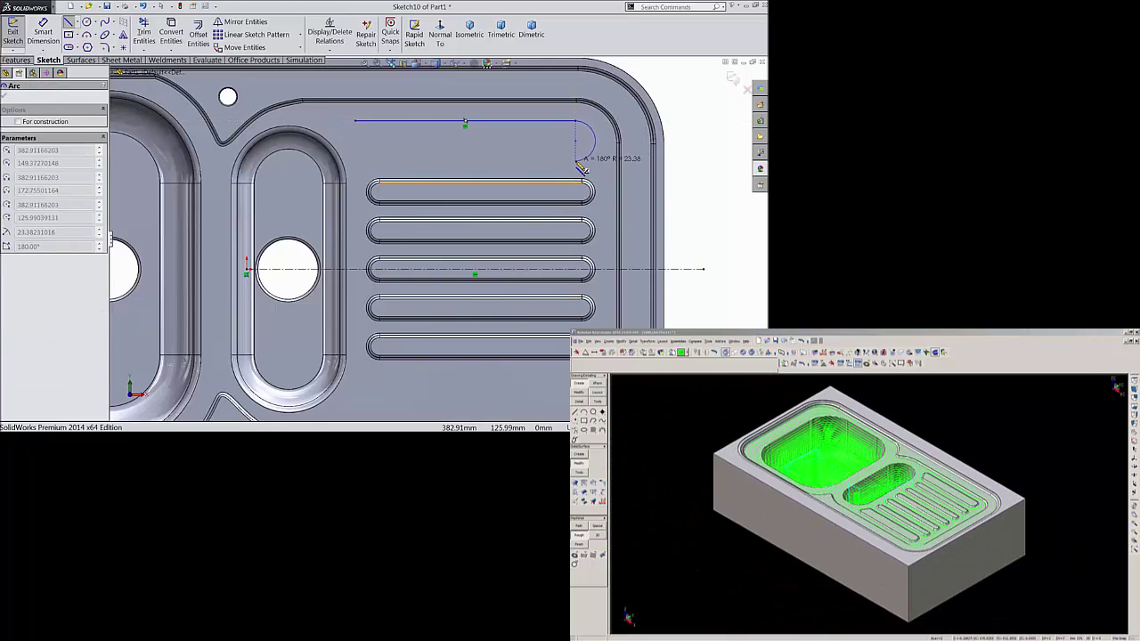
{"action": "left_click", "coordinate": [579, 162]}
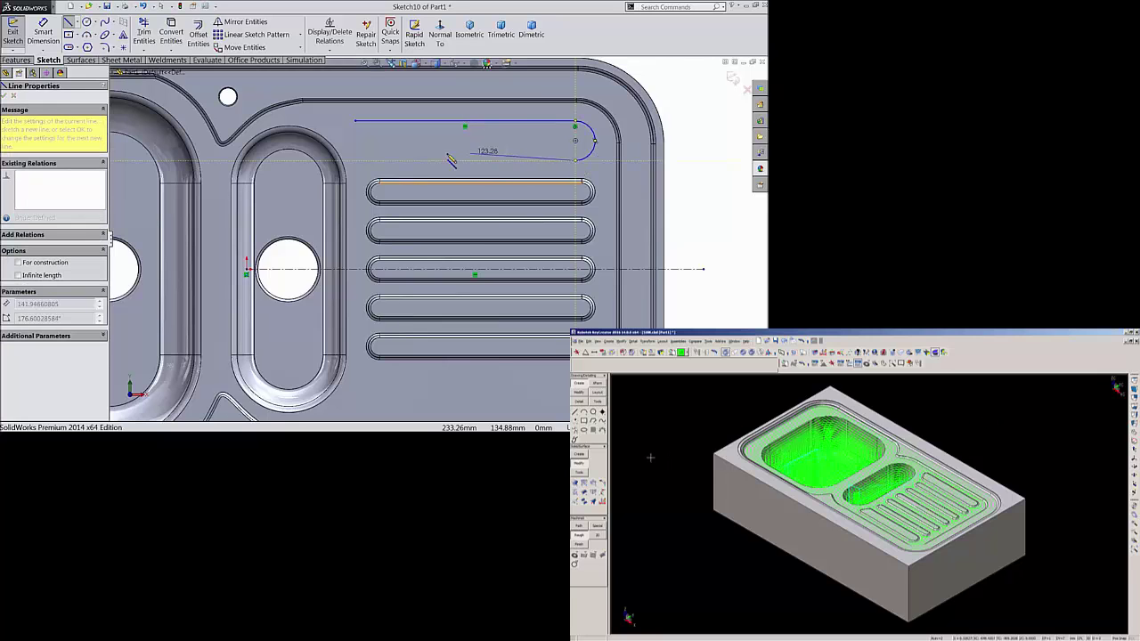
{"action": "left_click", "coordinate": [396, 163]}
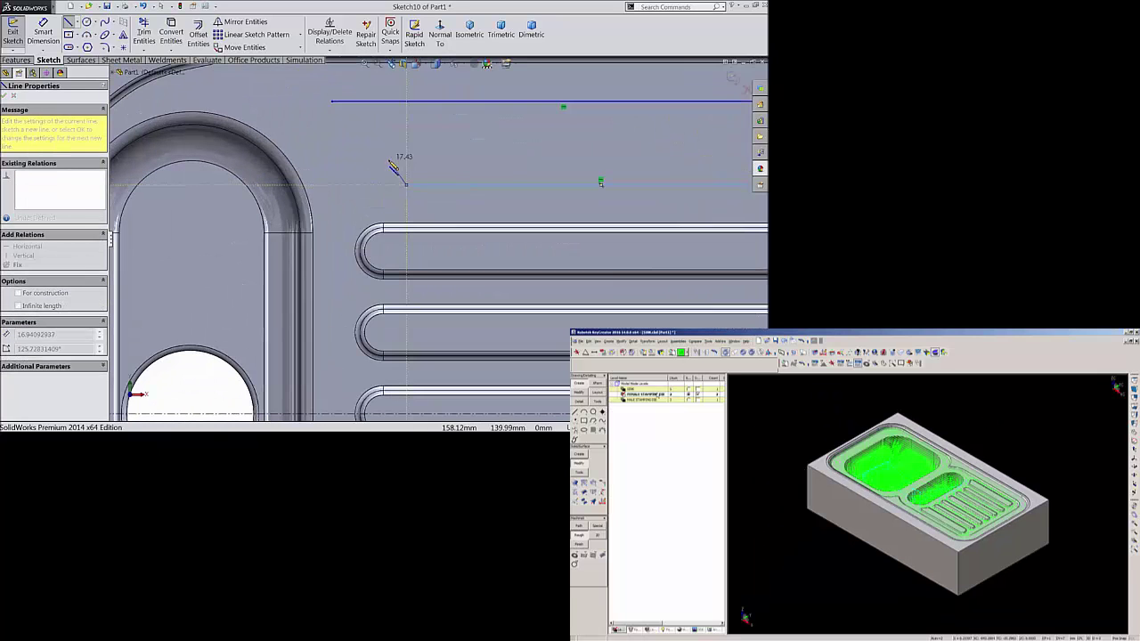
{"action": "scroll", "coordinate": [402, 166], "scroll_direction": "down", "scroll_amount": 3}
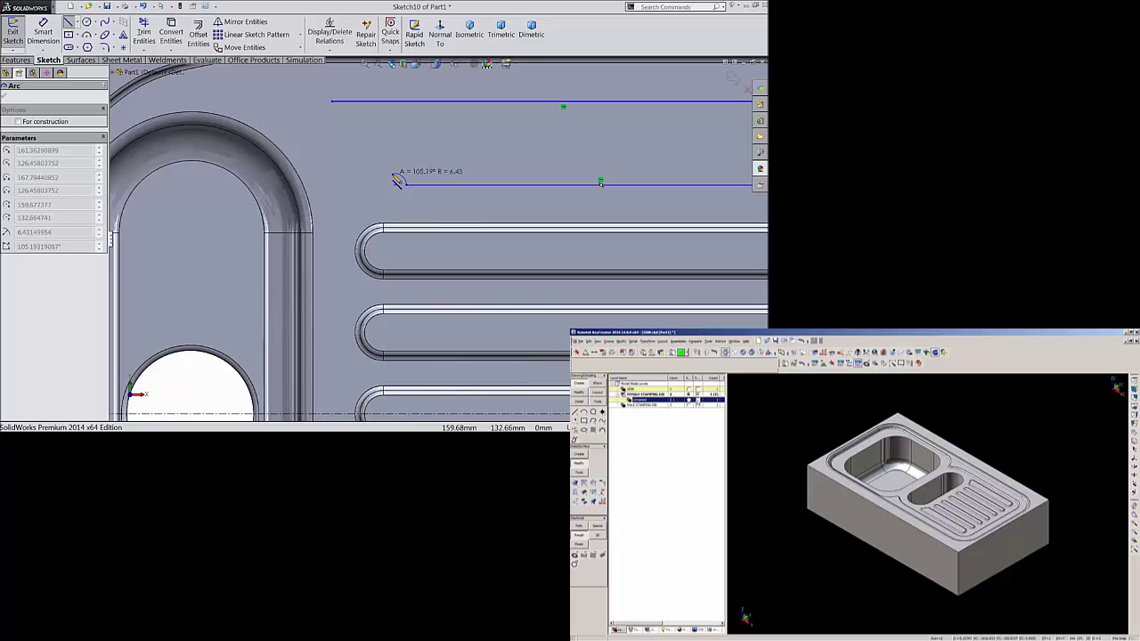
{"action": "key", "text": "Escape"}
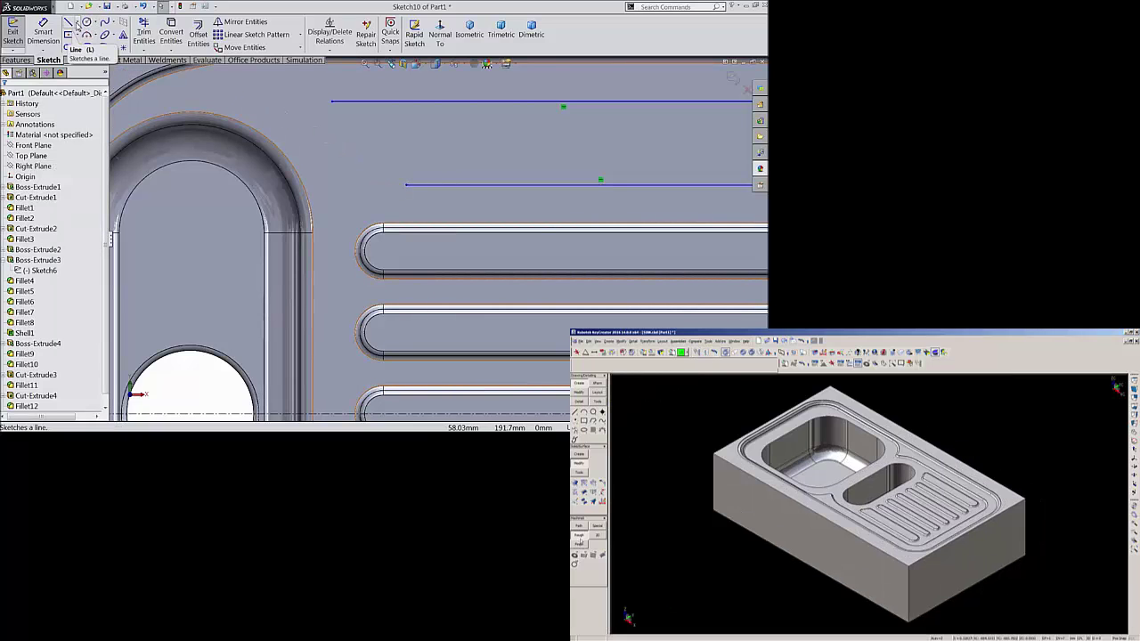
Draw a three-point arc of about 30 mm radius at the outline's open end and join it to the upper line with a 10 mm radius arc.
{"action": "left_click", "coordinate": [86, 34]}
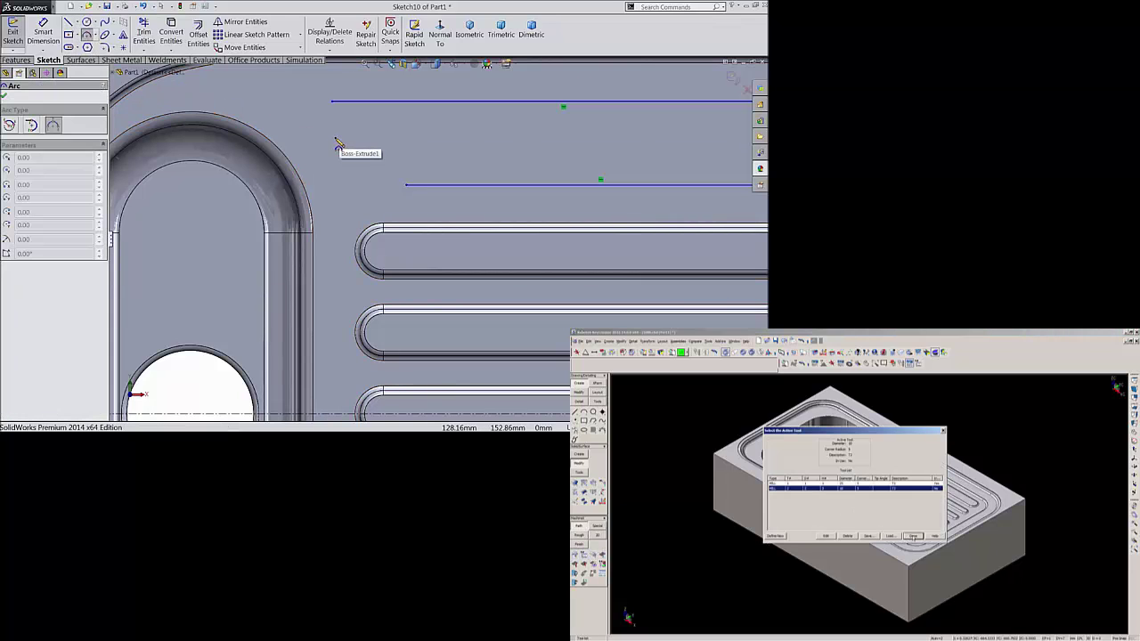
{"action": "left_click", "coordinate": [342, 174]}
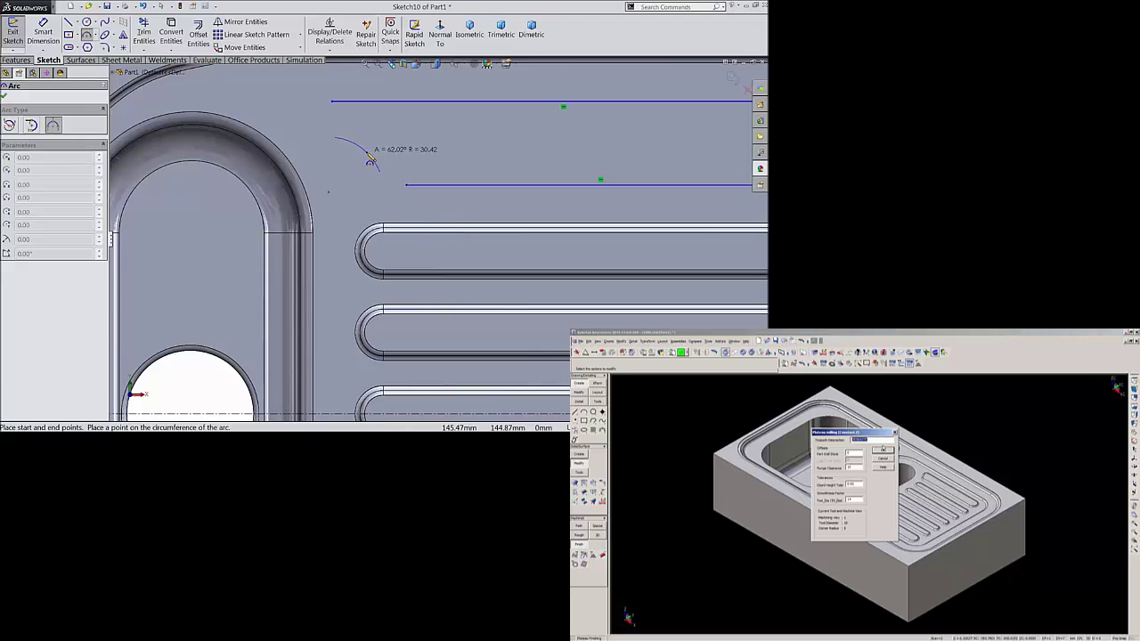
{"action": "left_click", "coordinate": [370, 158]}
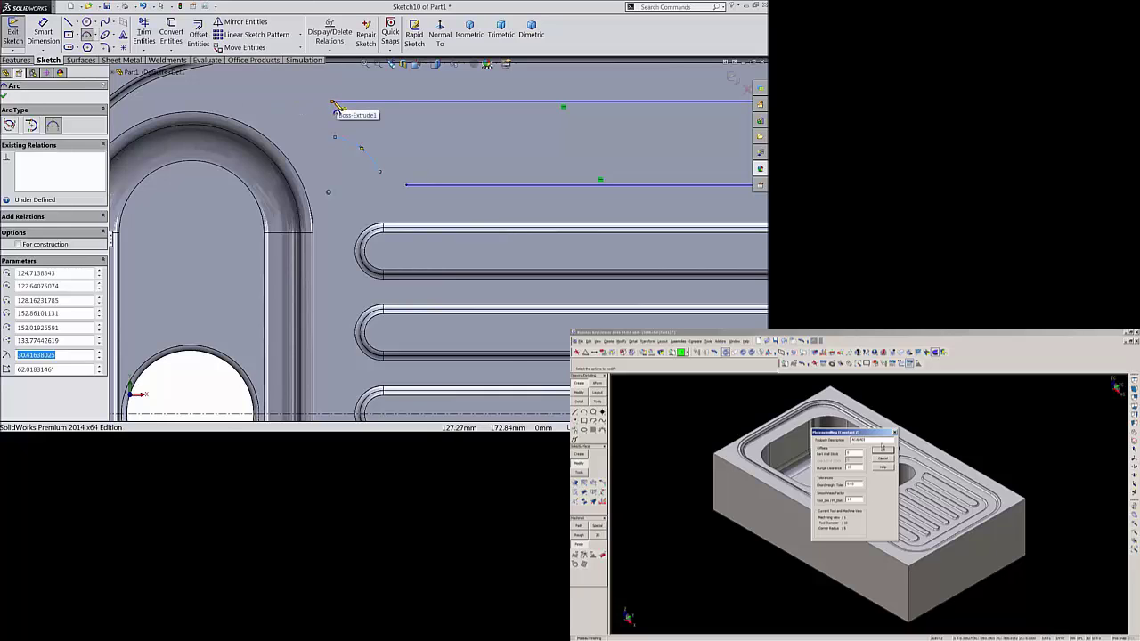
{"action": "left_click", "coordinate": [361, 147]}
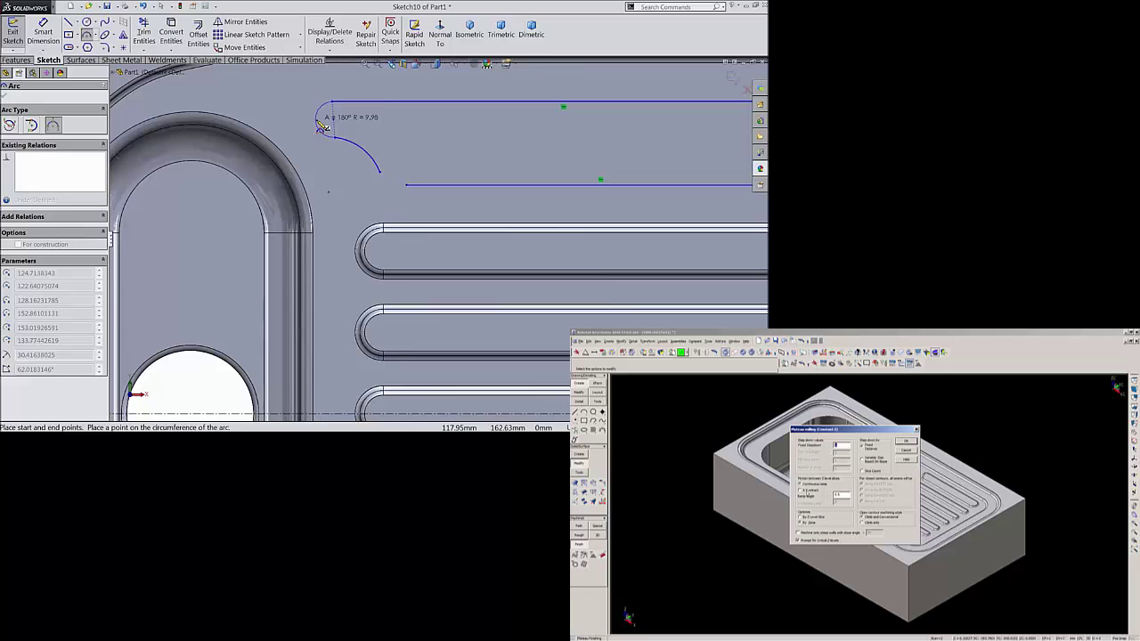
{"action": "left_click", "coordinate": [318, 123]}
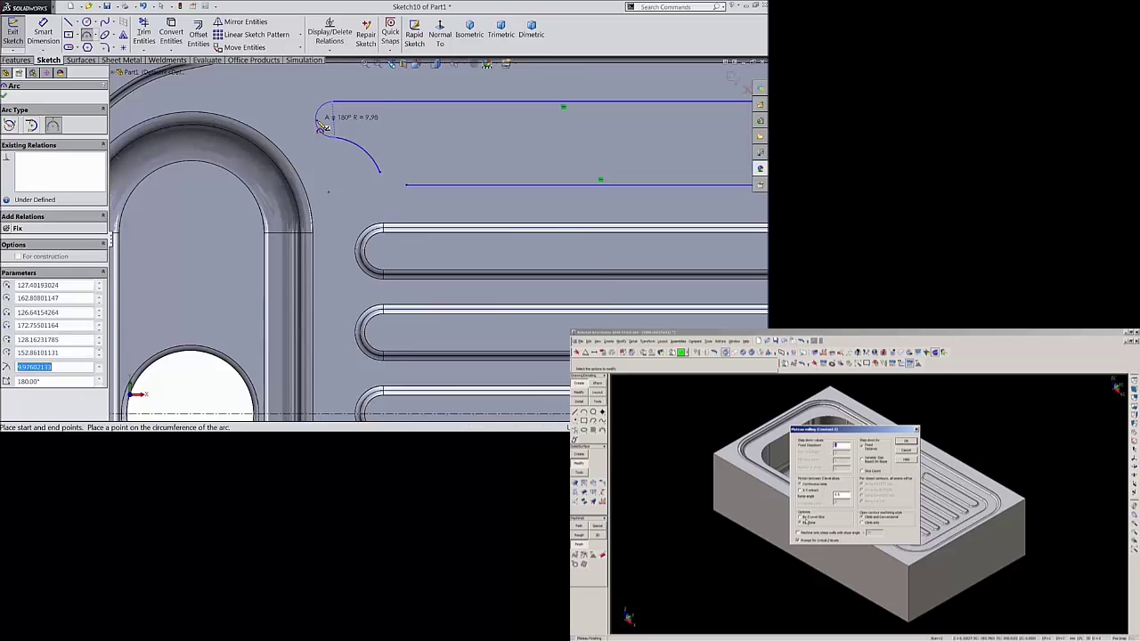
Close the outline with a three-point arc of about 27 mm radius between the lower line's end and the middle arc.
{"action": "left_click", "coordinate": [408, 189]}
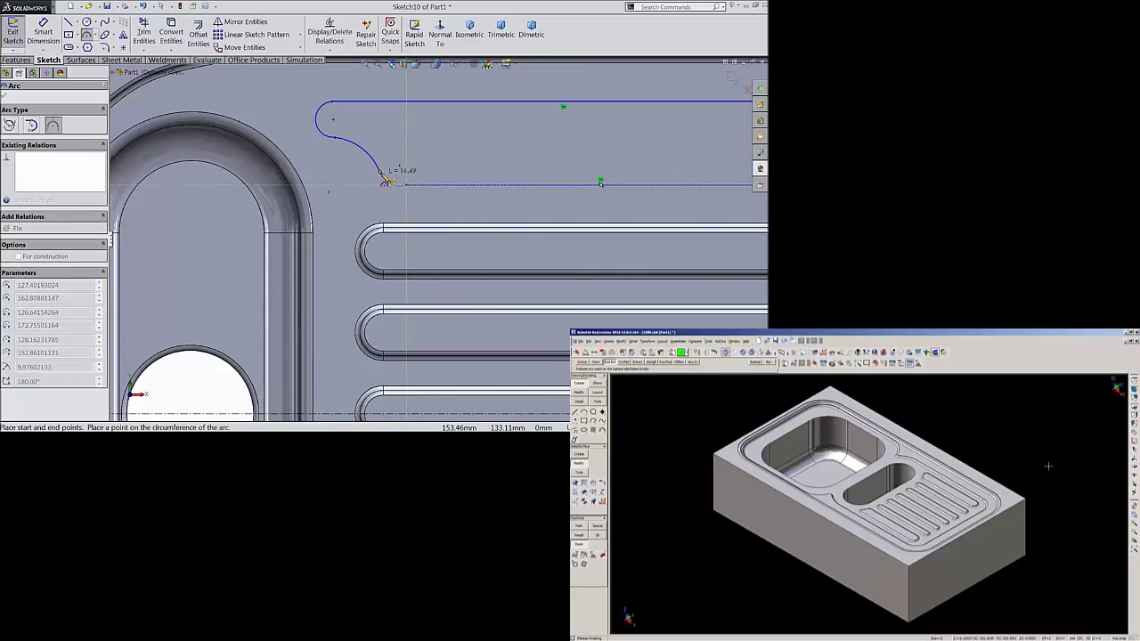
{"action": "left_click", "coordinate": [386, 180]}
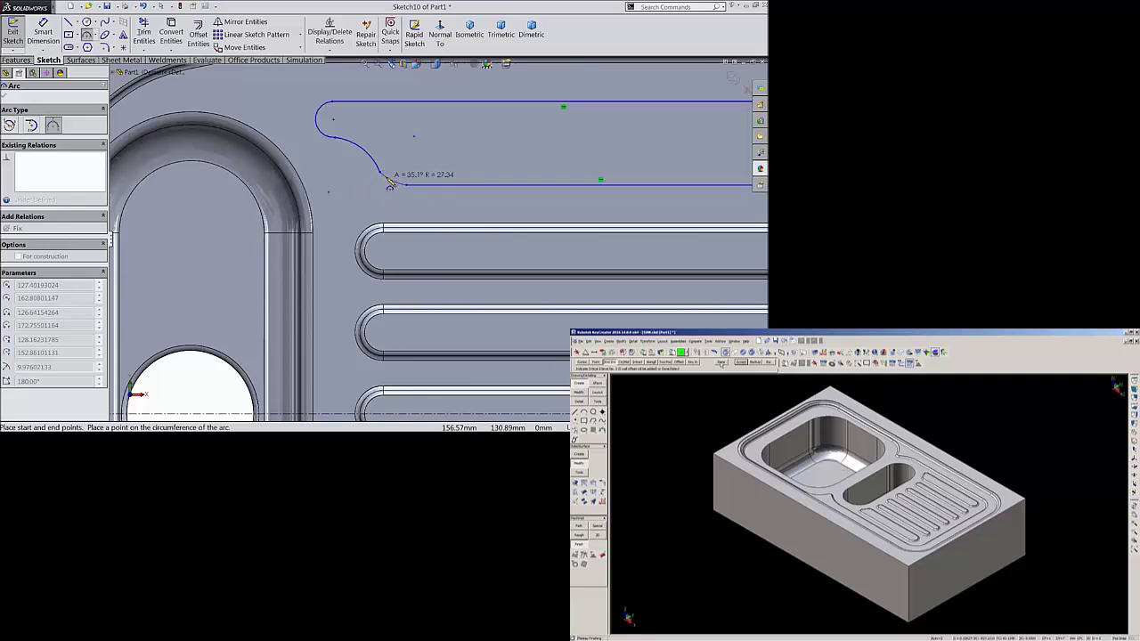
{"action": "left_click", "coordinate": [390, 183]}
{"action": "right_click", "coordinate": [305, 99]}
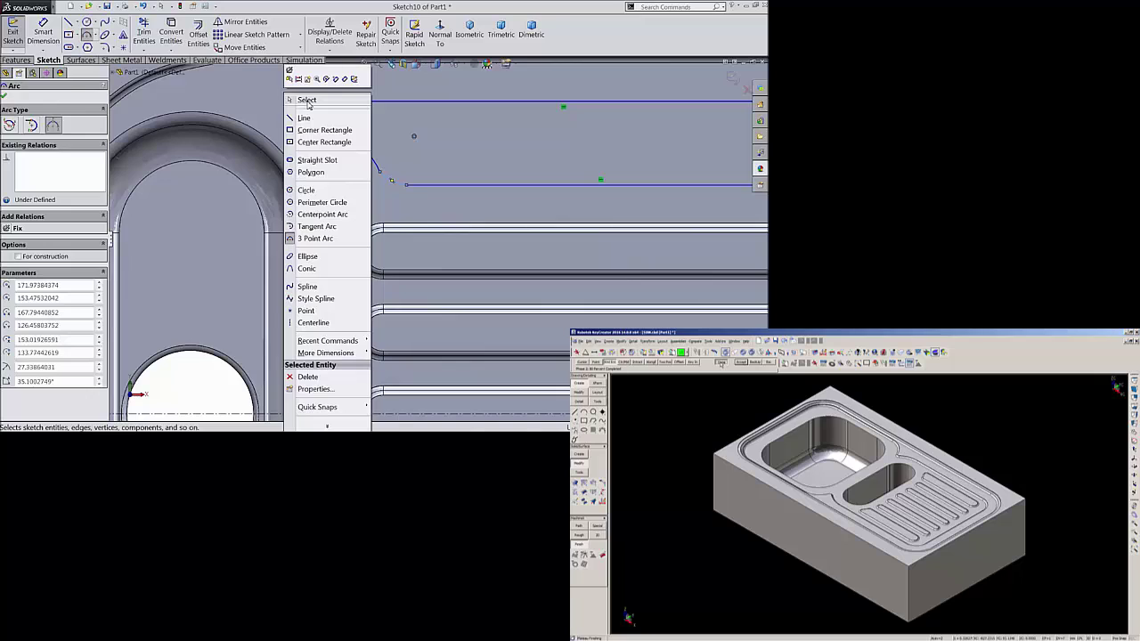
{"action": "left_click", "coordinate": [307, 101]}
Make the lower connecting arc tangent to the lower line and to the middle arc.
{"action": "scroll", "coordinate": [350, 170], "scroll_direction": "down", "scroll_amount": 3}
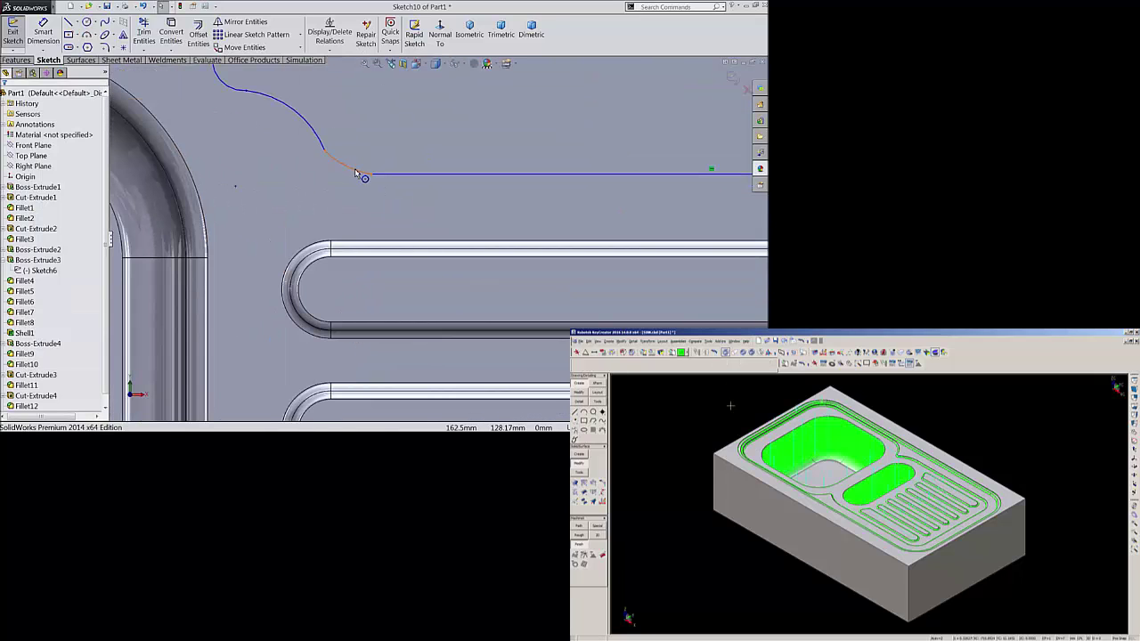
{"action": "left_click", "coordinate": [355, 171]}
{"action": "left_click", "coordinate": [403, 171], "text": "ctrl"}
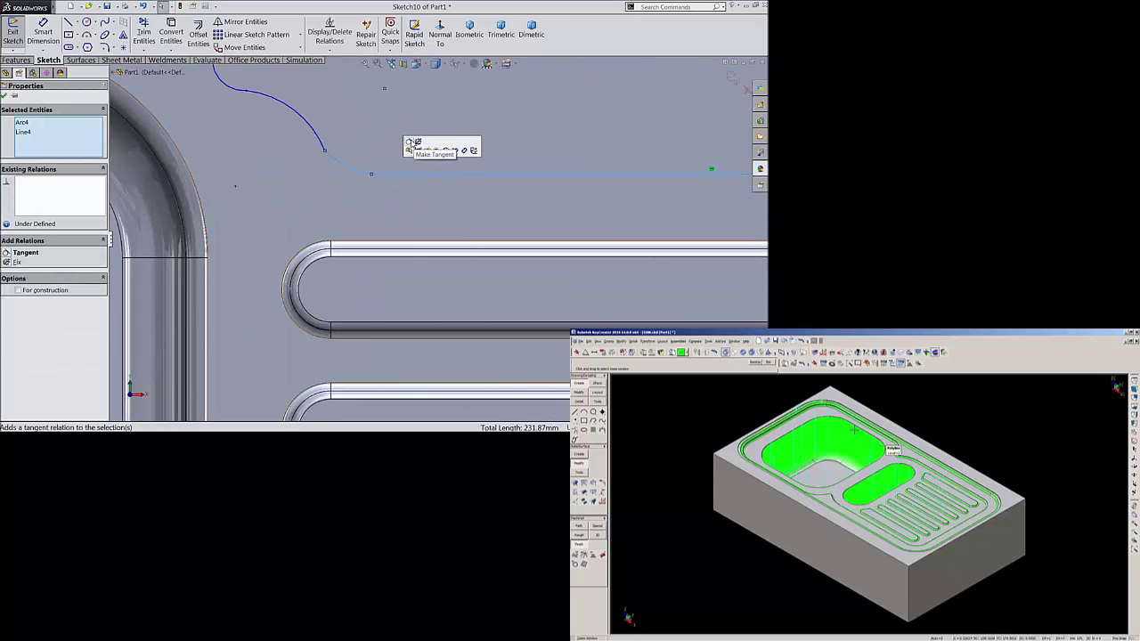
{"action": "left_click", "coordinate": [410, 149]}
{"action": "left_click", "coordinate": [318, 139]}
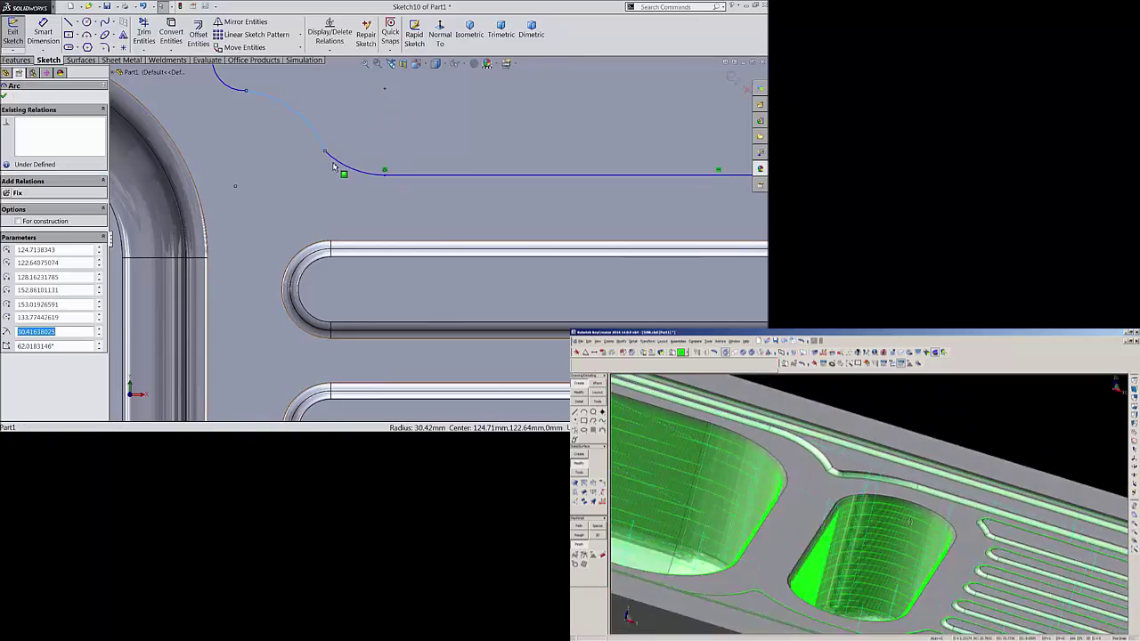
{"action": "left_click", "coordinate": [334, 162], "text": "ctrl"}
{"action": "left_click", "coordinate": [364, 127]}
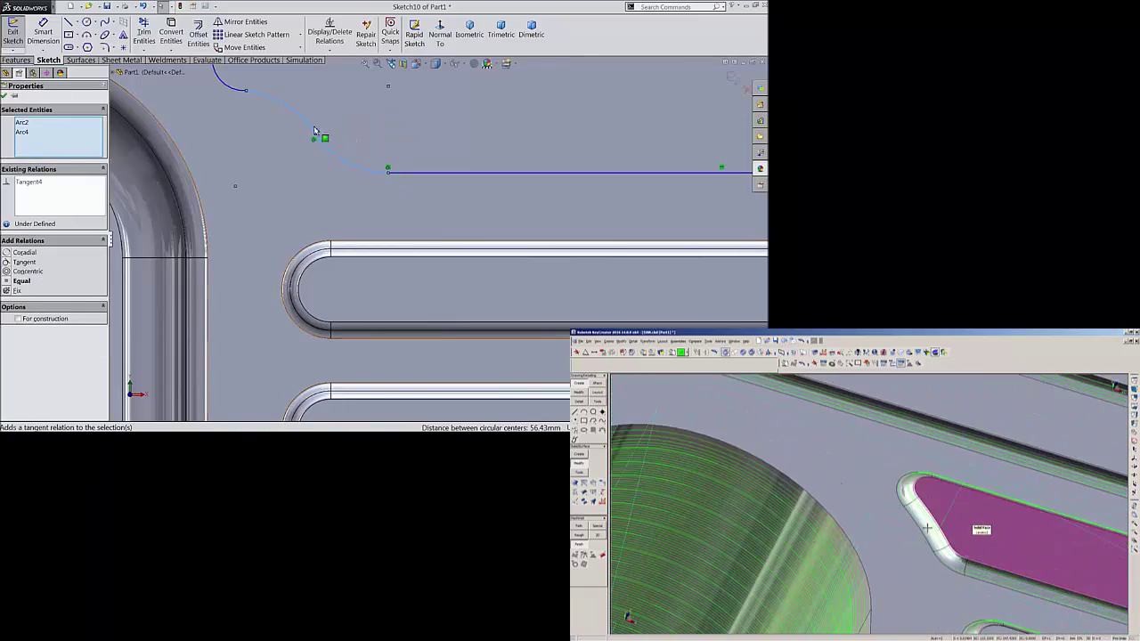
{"action": "scroll", "coordinate": [312, 123], "scroll_direction": "up", "scroll_amount": 2}
{"action": "scroll", "coordinate": [299, 104], "scroll_direction": "down", "scroll_amount": 1}
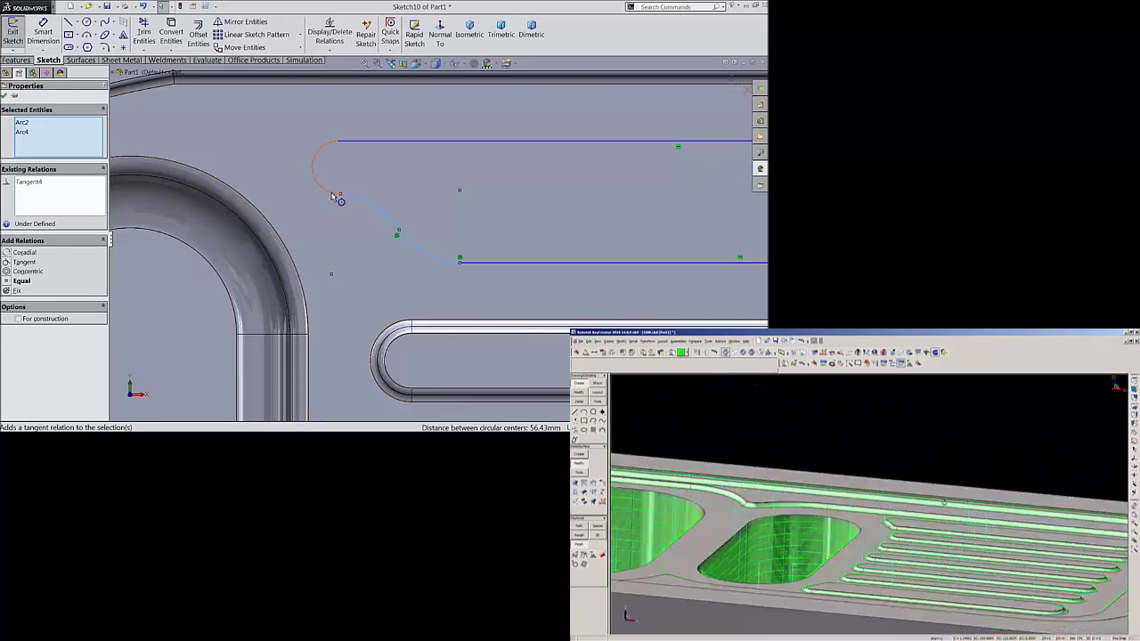
{"action": "left_click", "coordinate": [346, 201], "text": "ctrl"}
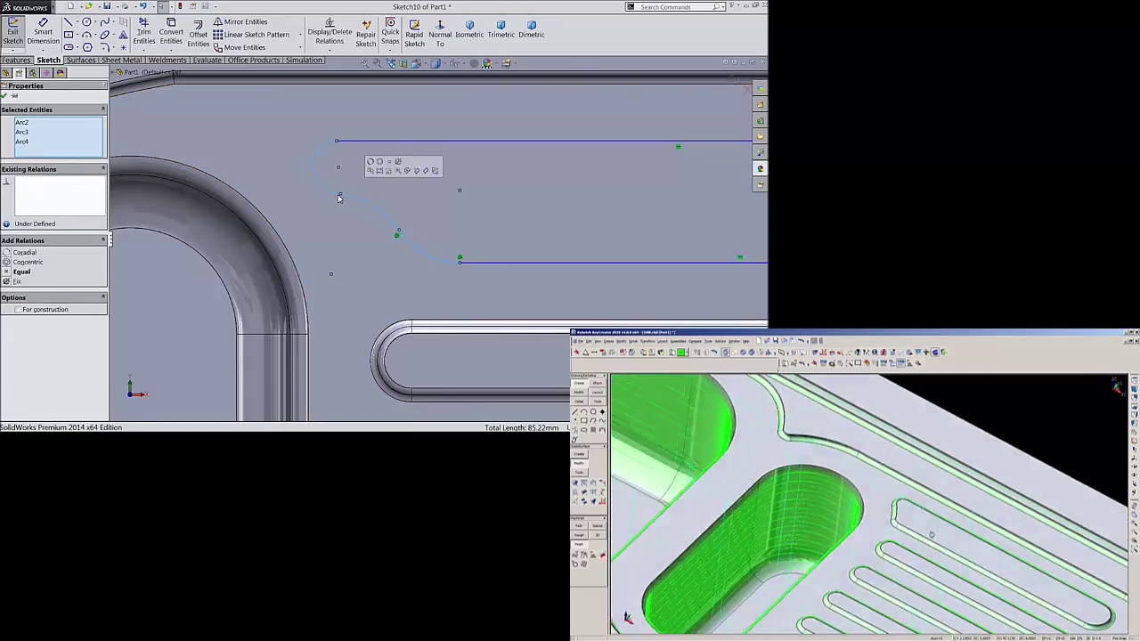
{"action": "left_click", "coordinate": [310, 125]}
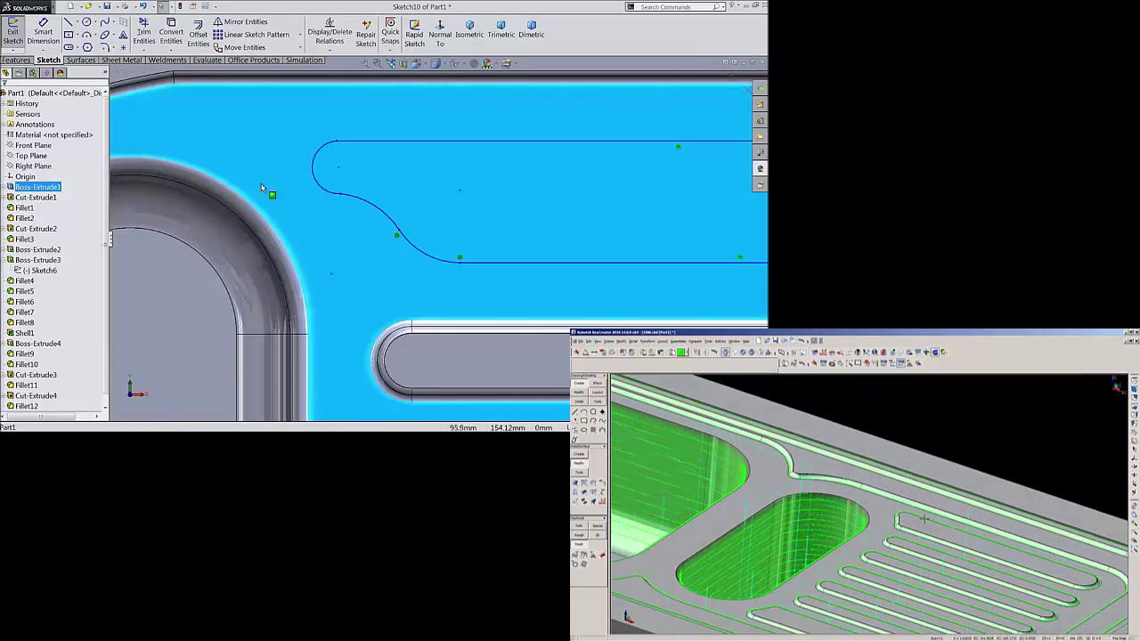
{"action": "key", "text": "Escape"}
Make the small upper end arc tangent to the middle arc of the outline.
{"action": "left_click", "coordinate": [336, 197]}
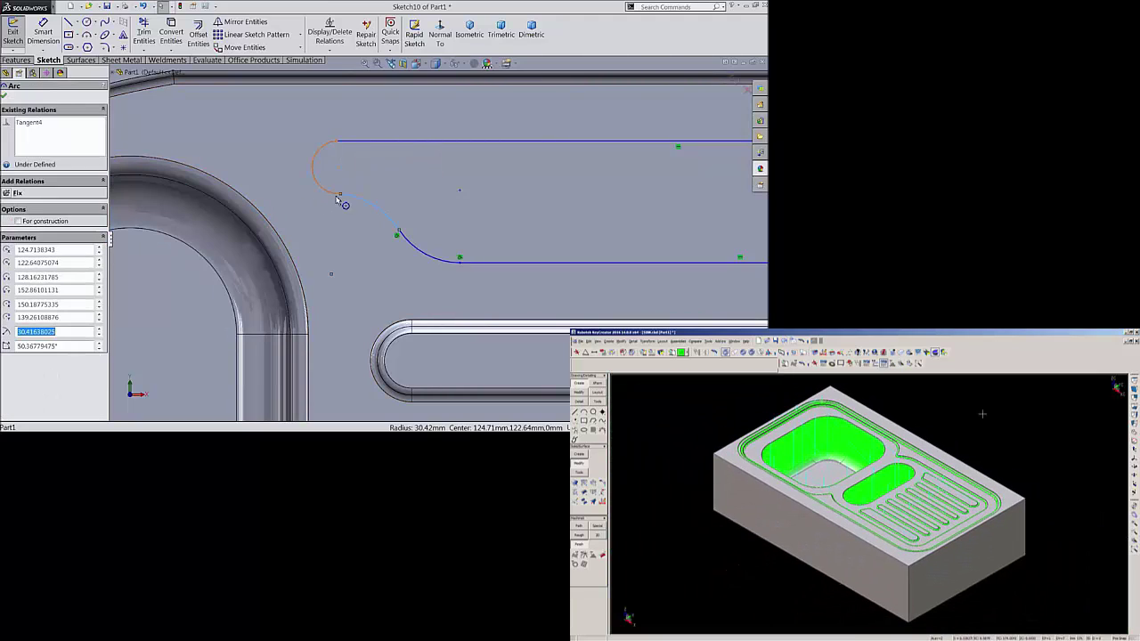
{"action": "left_click", "coordinate": [346, 203], "text": "ctrl"}
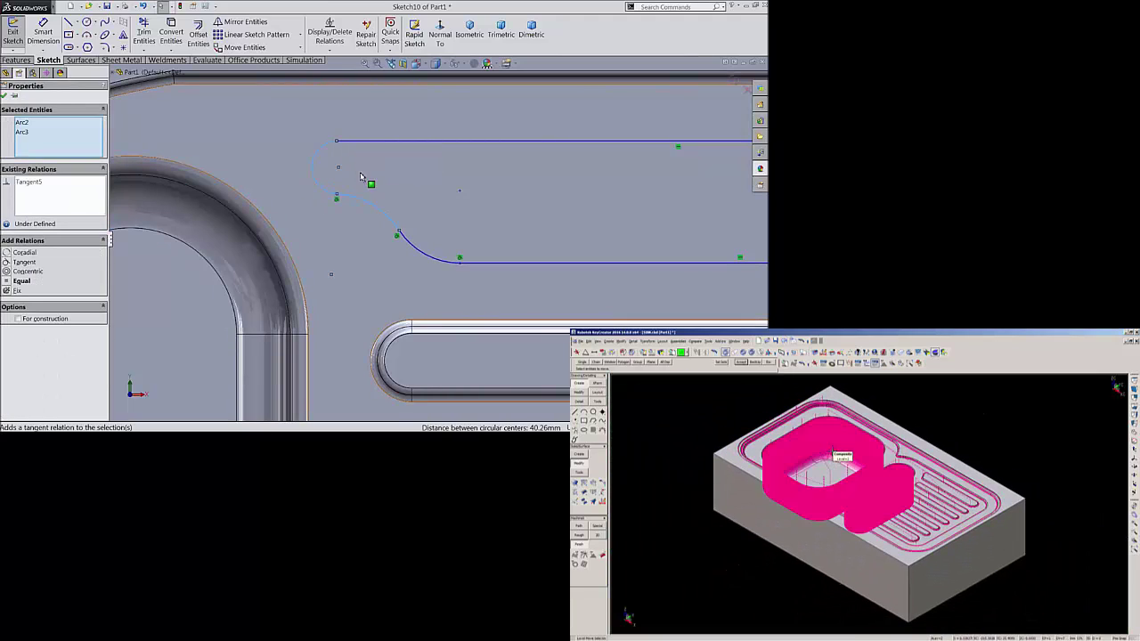
{"action": "left_click", "coordinate": [4, 95]}
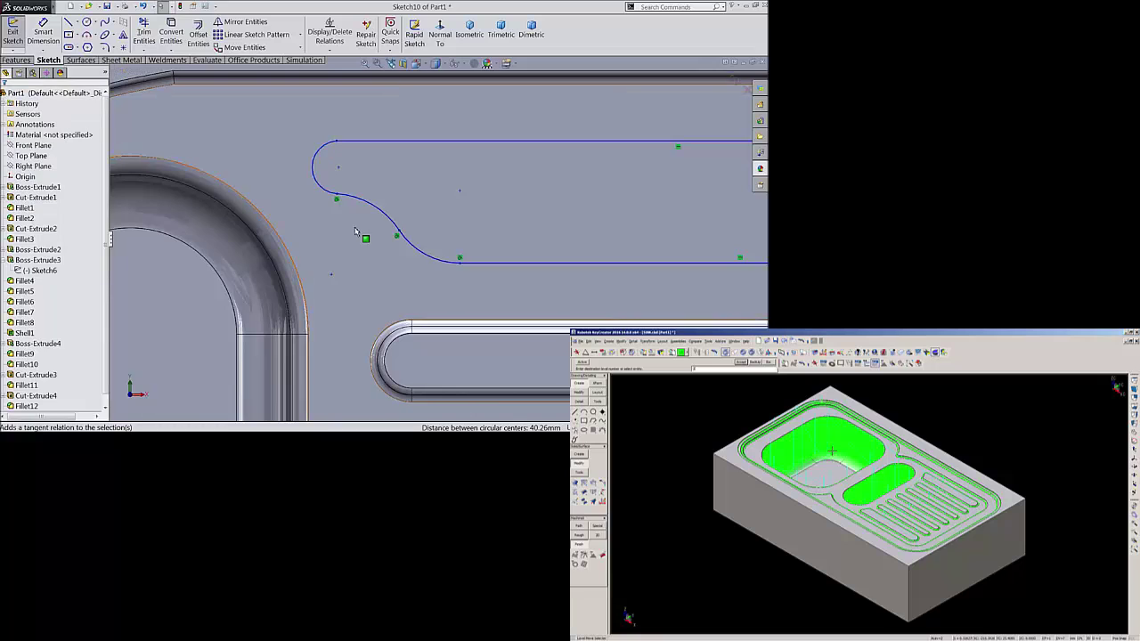
Dimension the length of the curved outline's upper straight line as 257 mm.
{"action": "scroll", "coordinate": [435, 255], "scroll_direction": "up", "scroll_amount": 5}
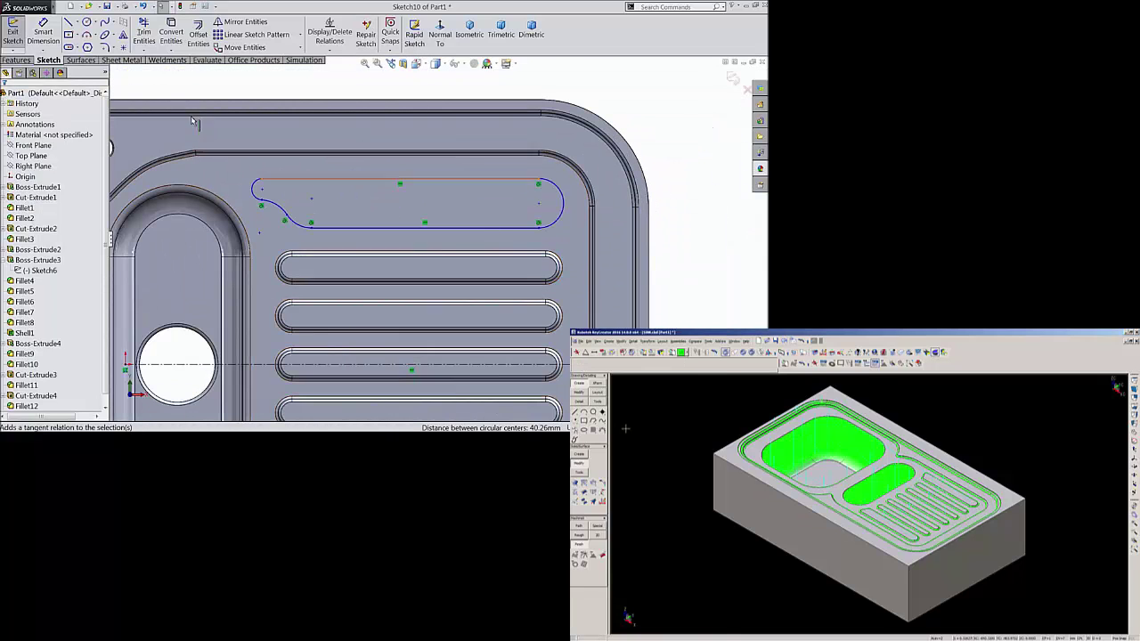
{"action": "left_click", "coordinate": [44, 33]}
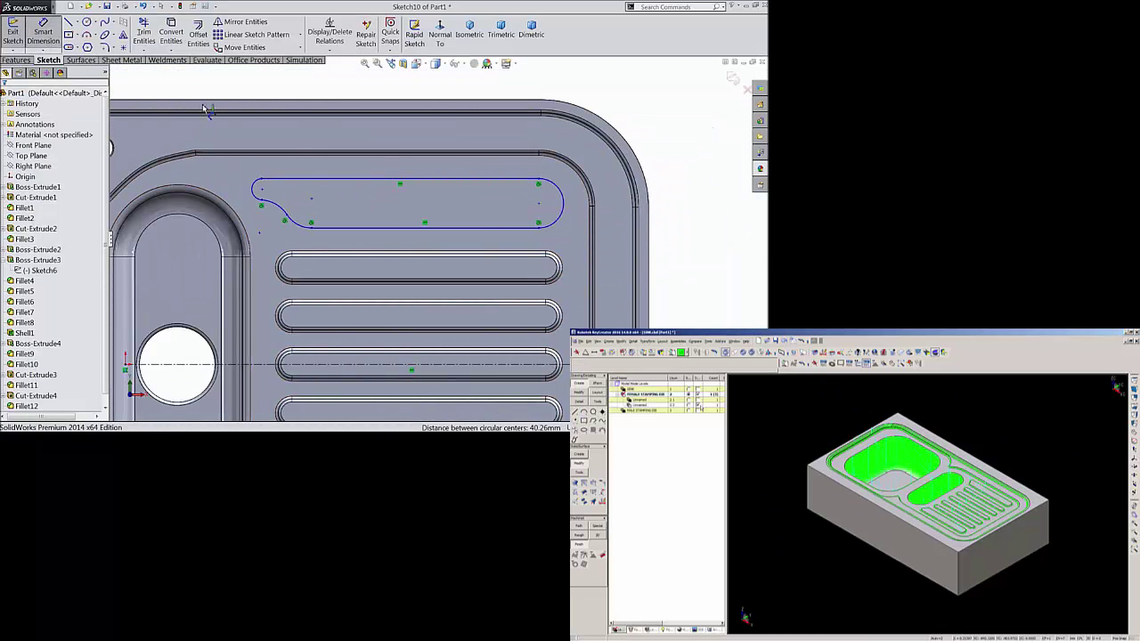
{"action": "left_click", "coordinate": [383, 181]}
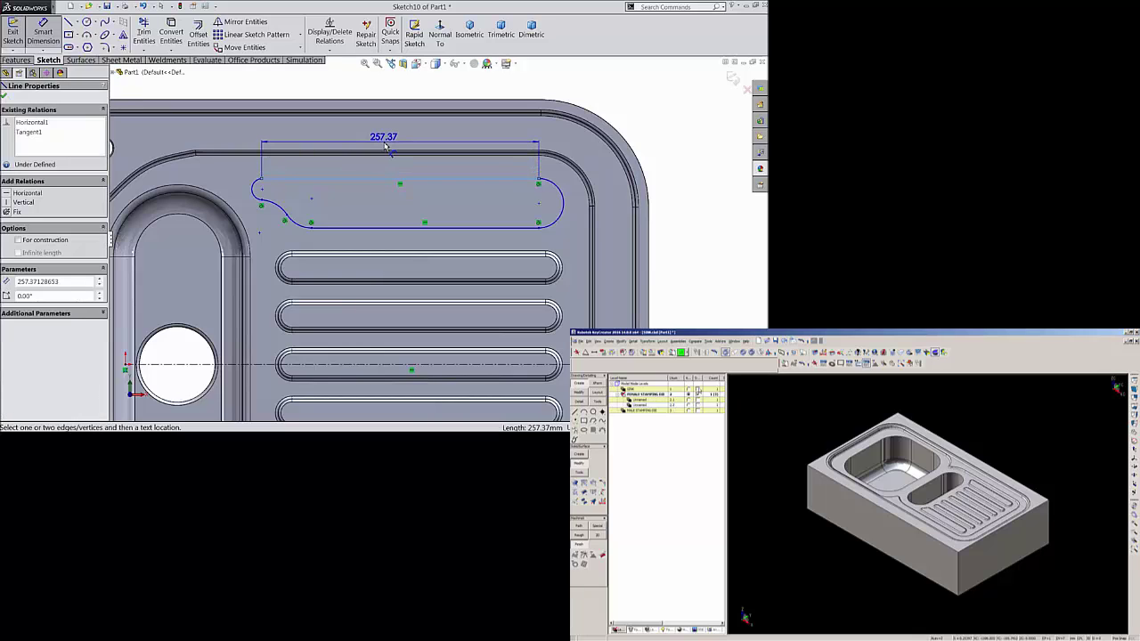
{"action": "left_click", "coordinate": [386, 149]}
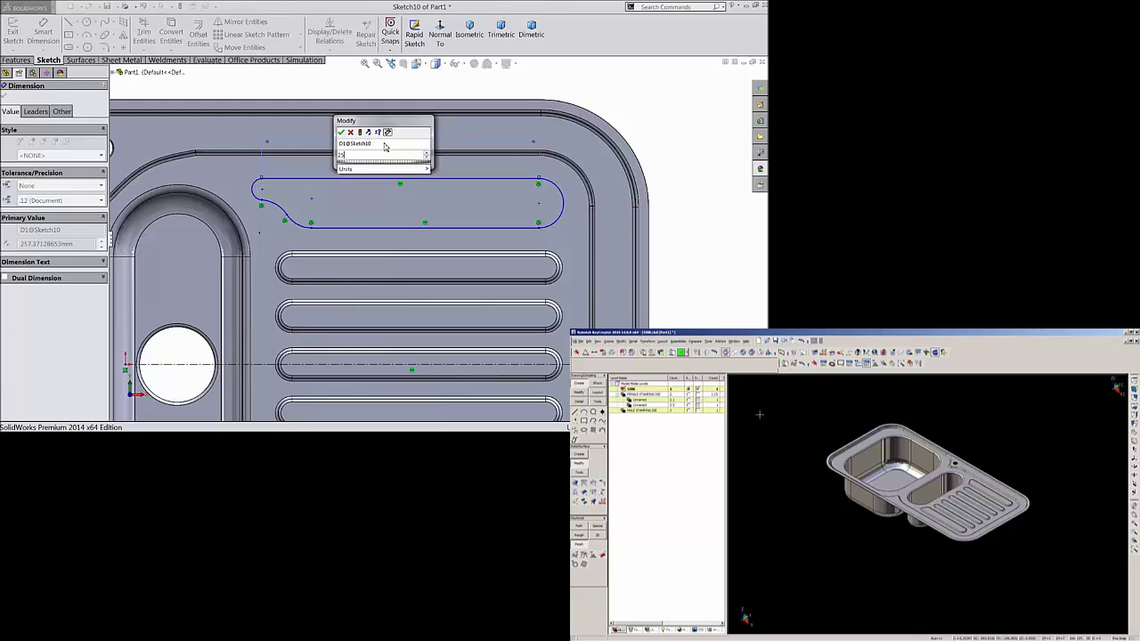
{"action": "left_click", "coordinate": [342, 133]}
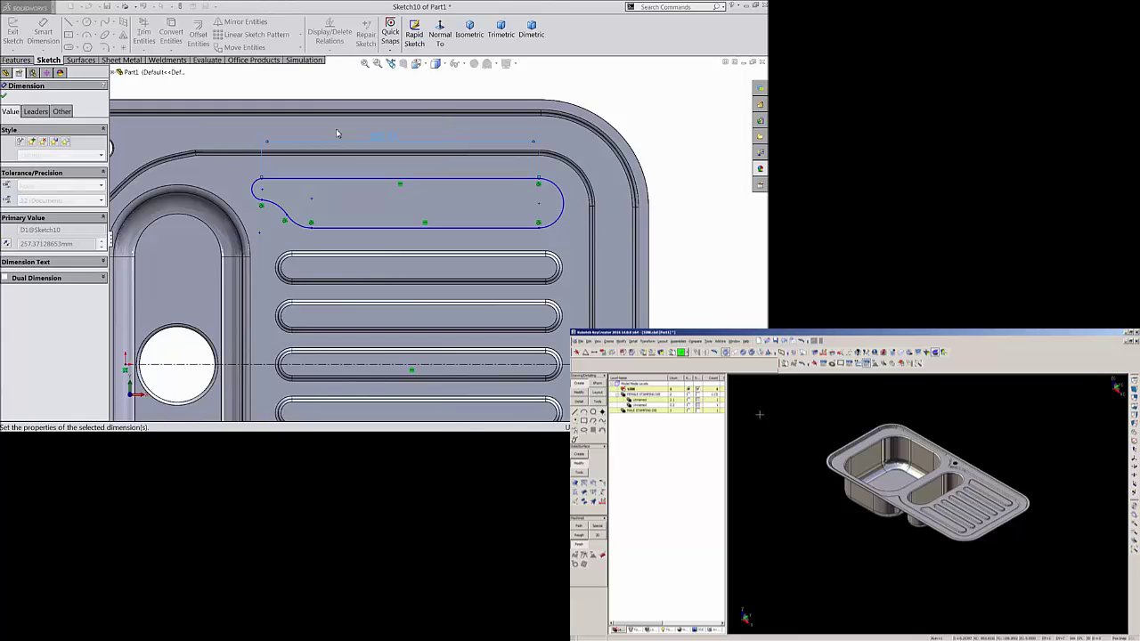
Dimension the distance between the outline's upper and lower straight lines as 45 mm.
{"action": "left_click", "coordinate": [403, 179]}
{"action": "left_click", "coordinate": [394, 225]}
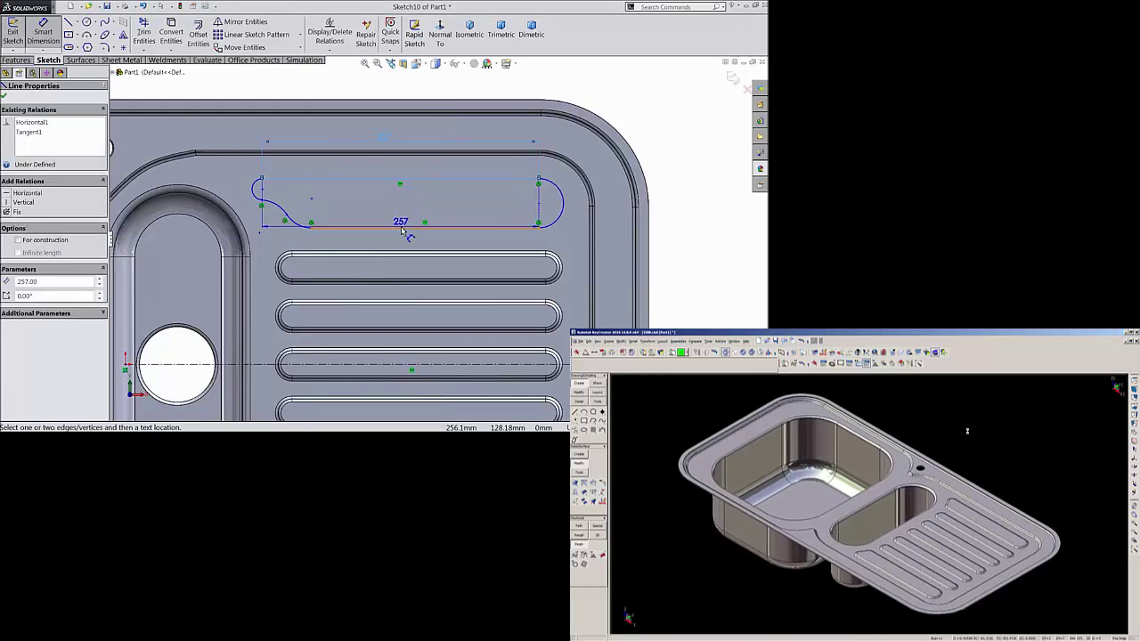
{"action": "left_click", "coordinate": [515, 207]}
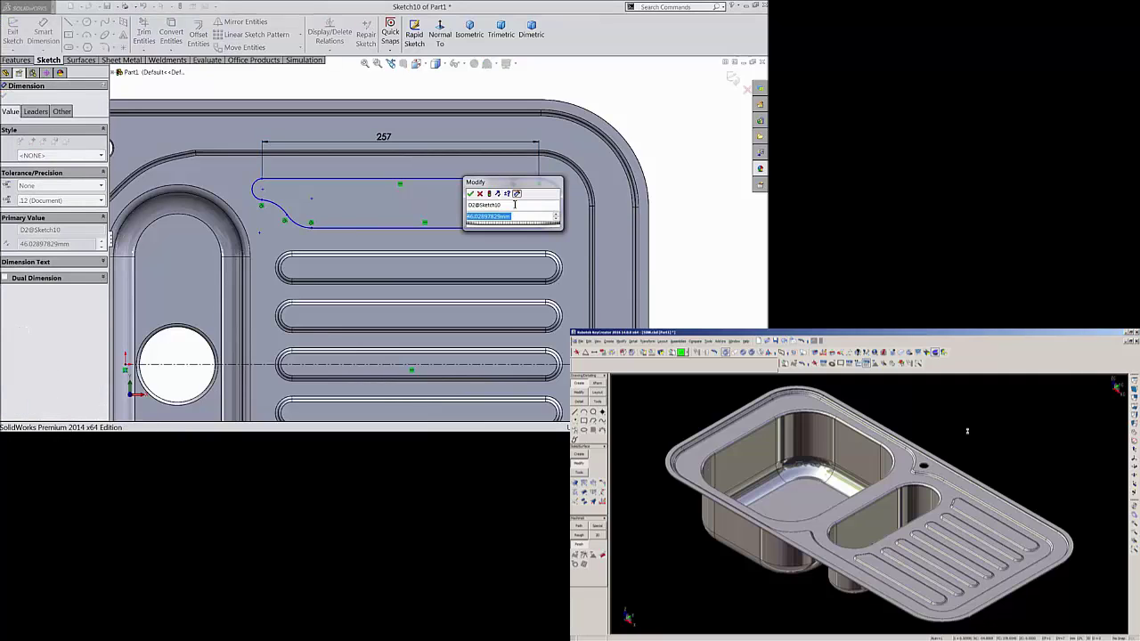
{"action": "type", "text": "45"}
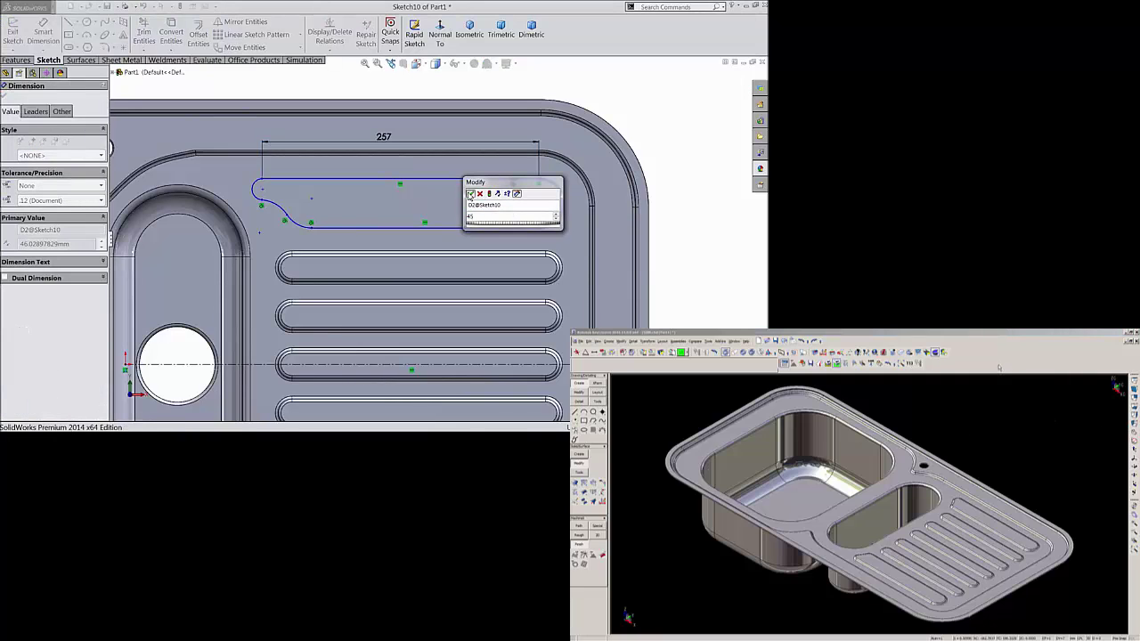
{"action": "left_click", "coordinate": [470, 193]}
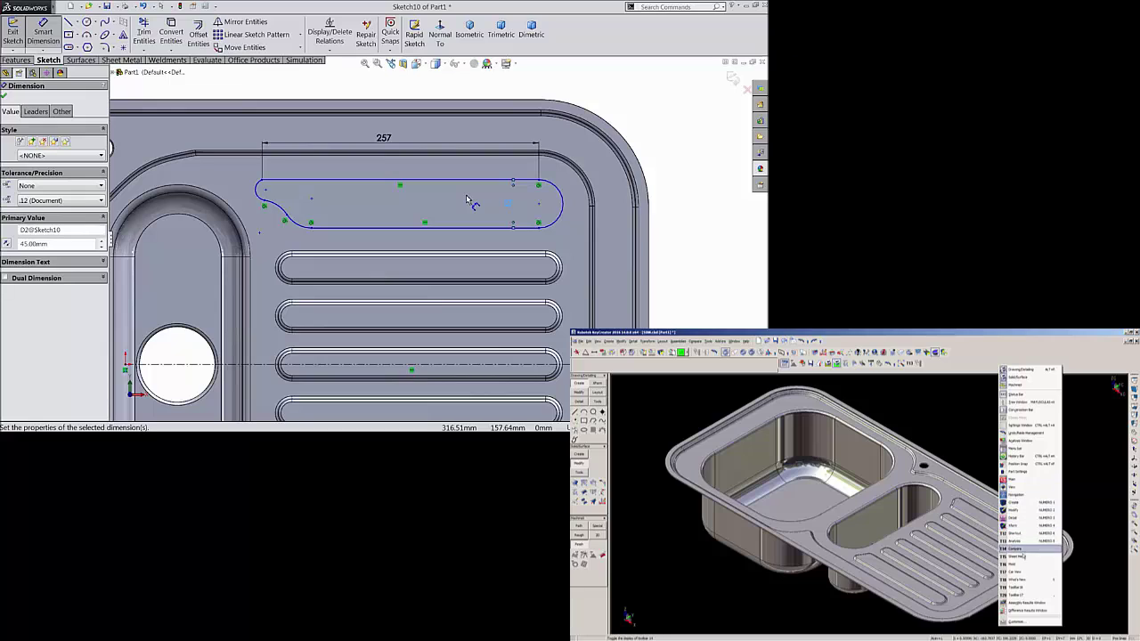
Set the distance between the outline's upper and lower lines to 40 mm.
{"action": "double_click", "coordinate": [515, 205]}
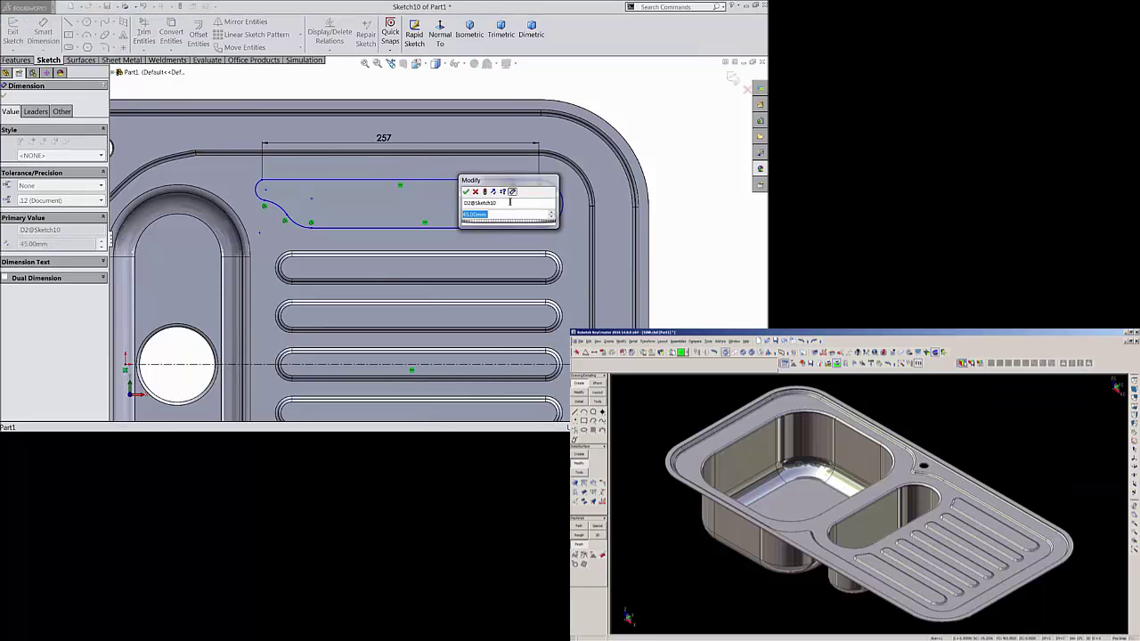
{"action": "type", "text": "40"}
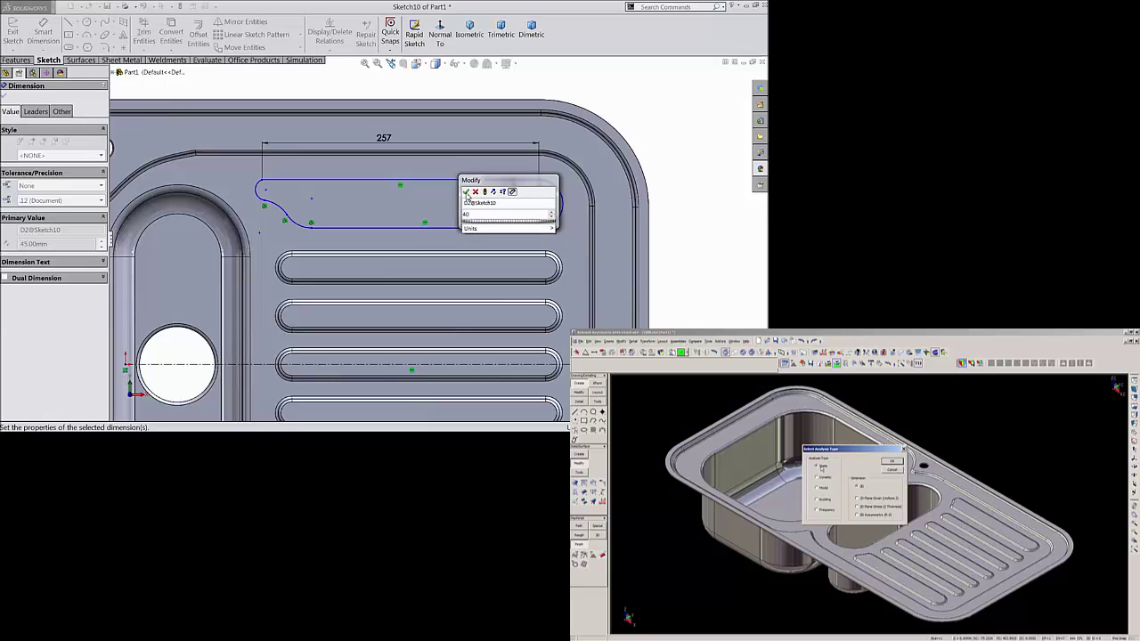
{"action": "left_click", "coordinate": [466, 192]}
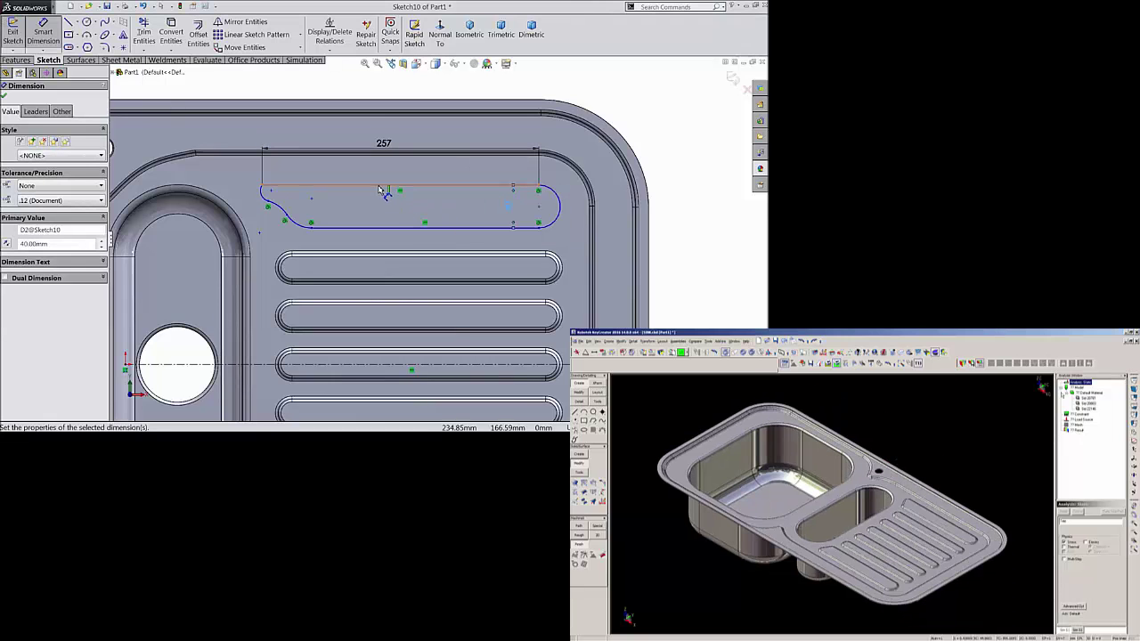
Dimension the outline's upper line 27 mm from the straight inner rim edge above it.
{"action": "left_click", "coordinate": [381, 190]}
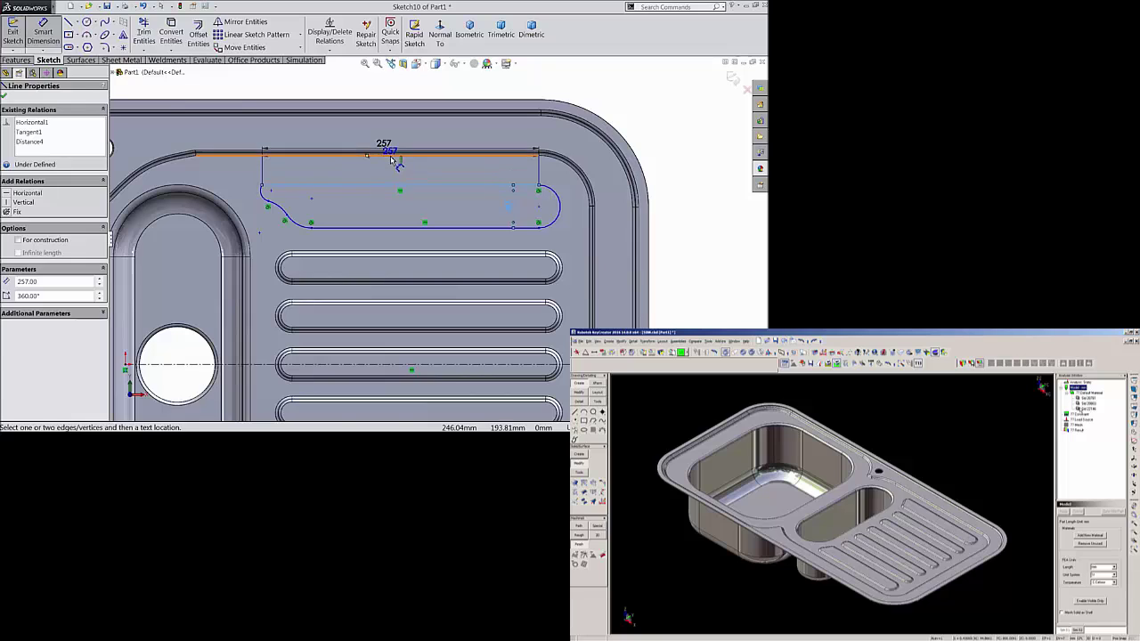
{"action": "left_click", "coordinate": [381, 154]}
{"action": "left_click", "coordinate": [242, 177]}
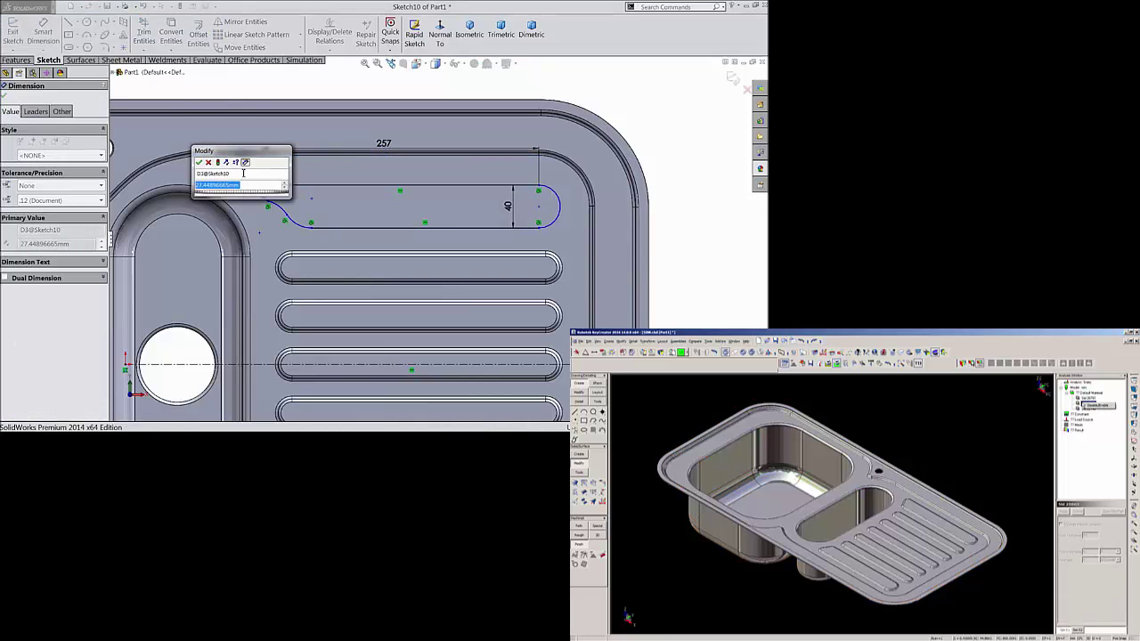
{"action": "type", "text": "27"}
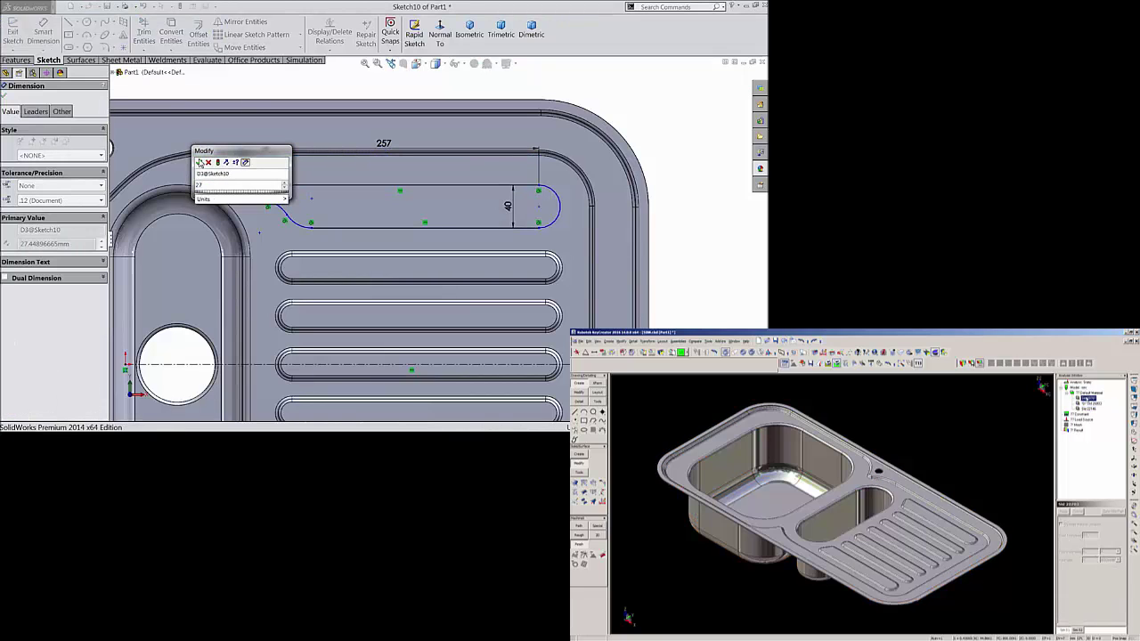
{"action": "left_click", "coordinate": [200, 162]}
Add a driven radius dimension to the large end arc of the outline.
{"action": "scroll", "coordinate": [309, 199], "scroll_direction": "down", "scroll_amount": 1}
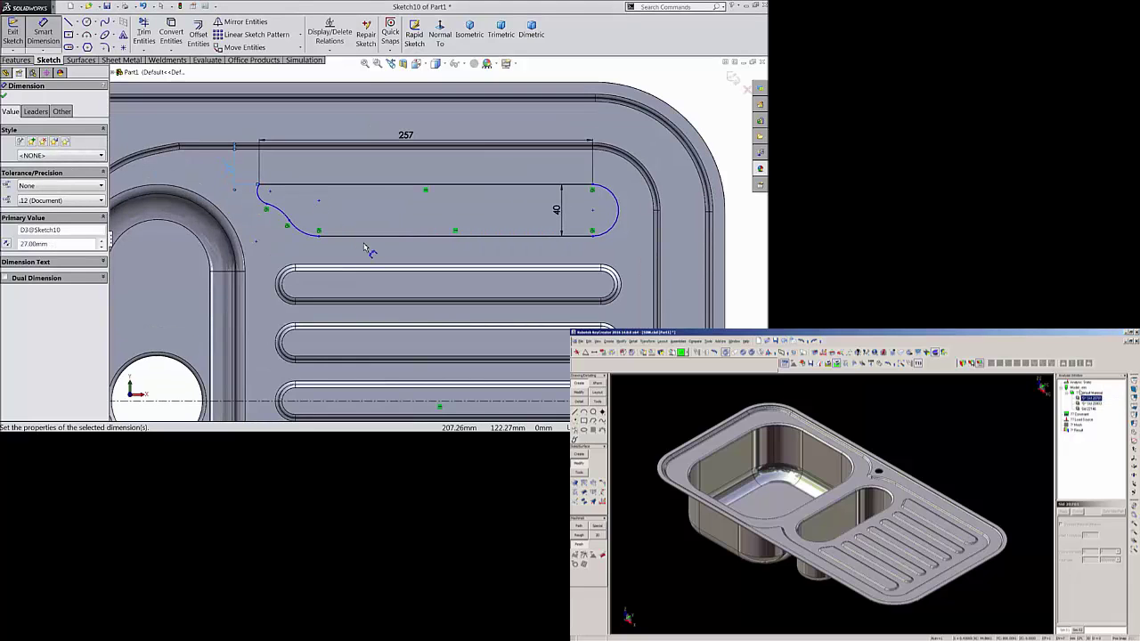
{"action": "scroll", "coordinate": [364, 248], "scroll_direction": "up", "scroll_amount": 1}
{"action": "scroll", "coordinate": [589, 252], "scroll_direction": "up", "scroll_amount": 1}
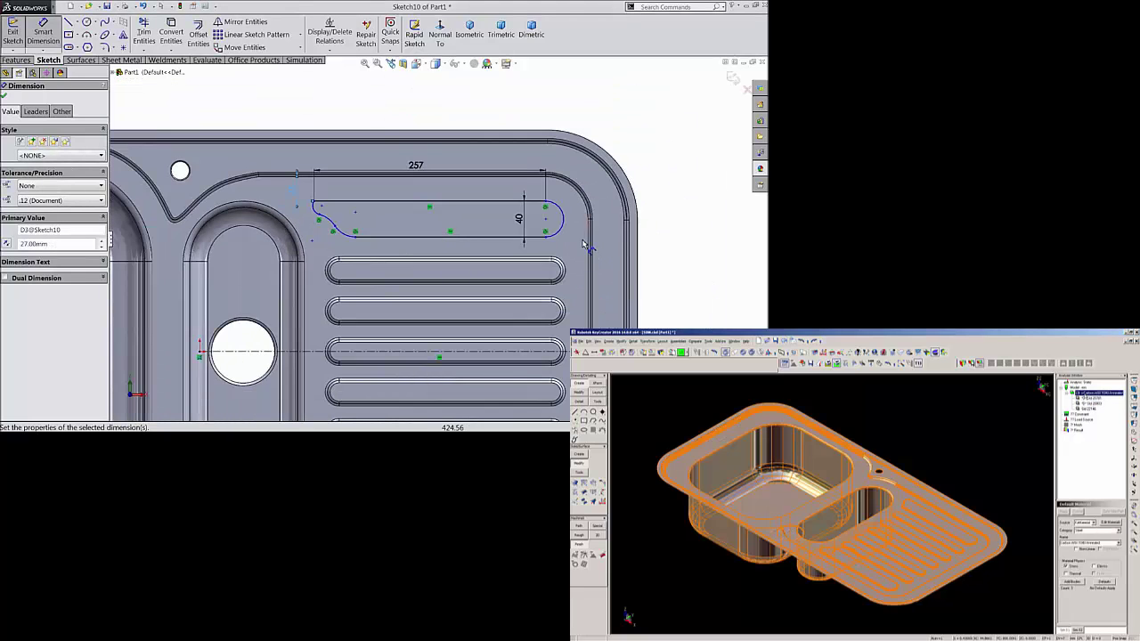
{"action": "scroll", "coordinate": [574, 246], "scroll_direction": "down", "scroll_amount": 1}
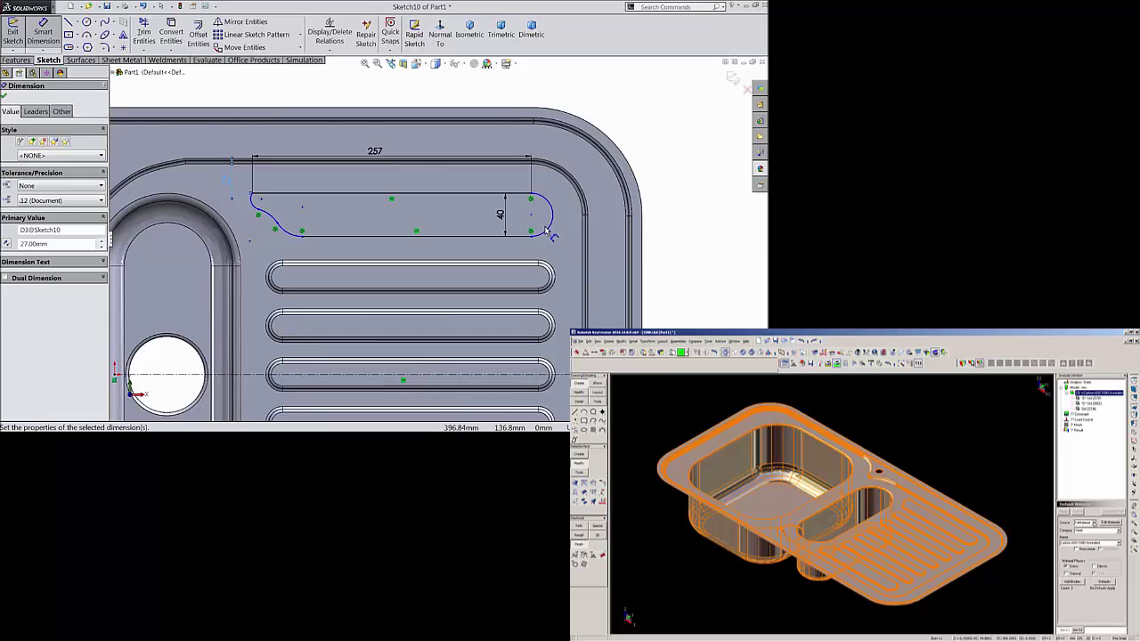
{"action": "left_click", "coordinate": [549, 229]}
{"action": "left_click", "coordinate": [566, 225]}
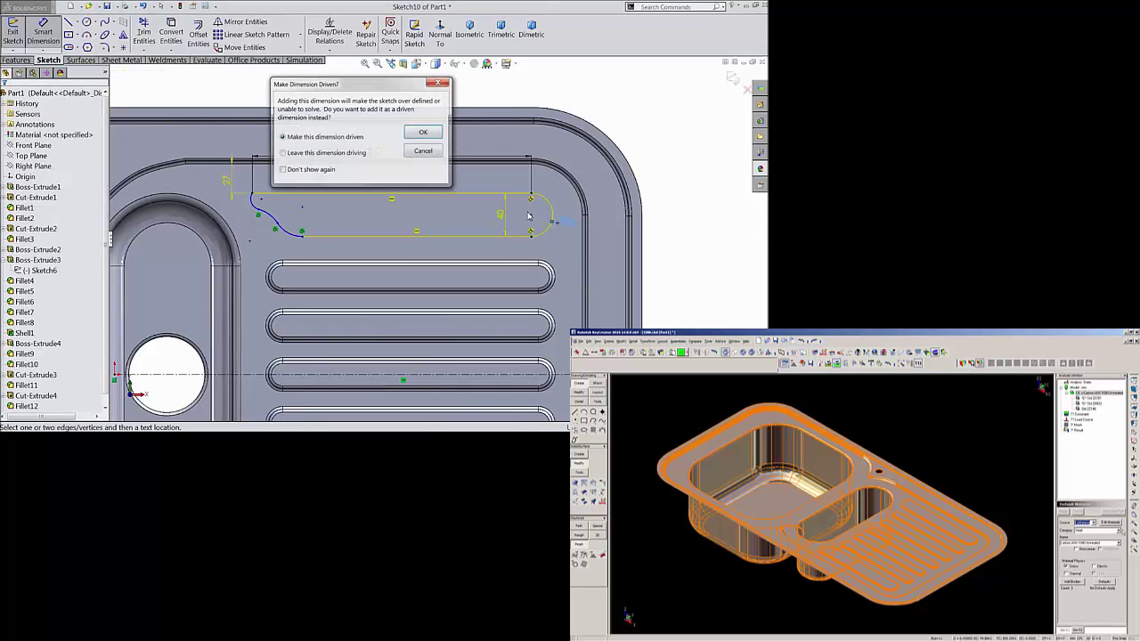
{"action": "left_click", "coordinate": [426, 135]}
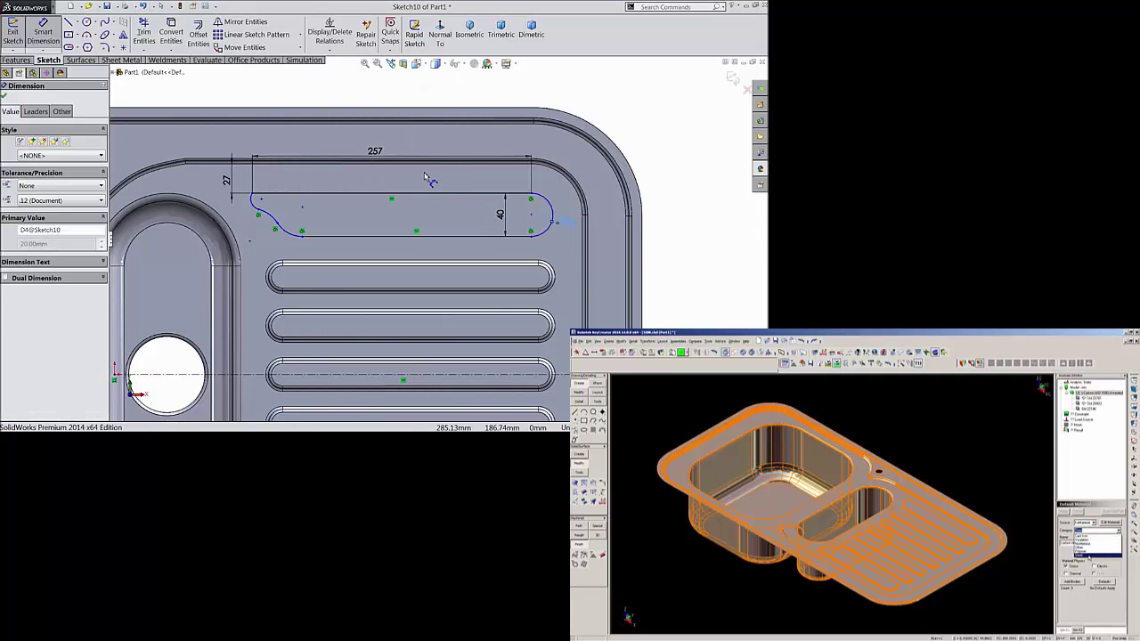
Dimension the large end arc's centre 100 mm horizontally from the sink's outer side edge.
{"action": "scroll", "coordinate": [430, 222], "scroll_direction": "up", "scroll_amount": 1}
{"action": "left_click", "coordinate": [516, 220]}
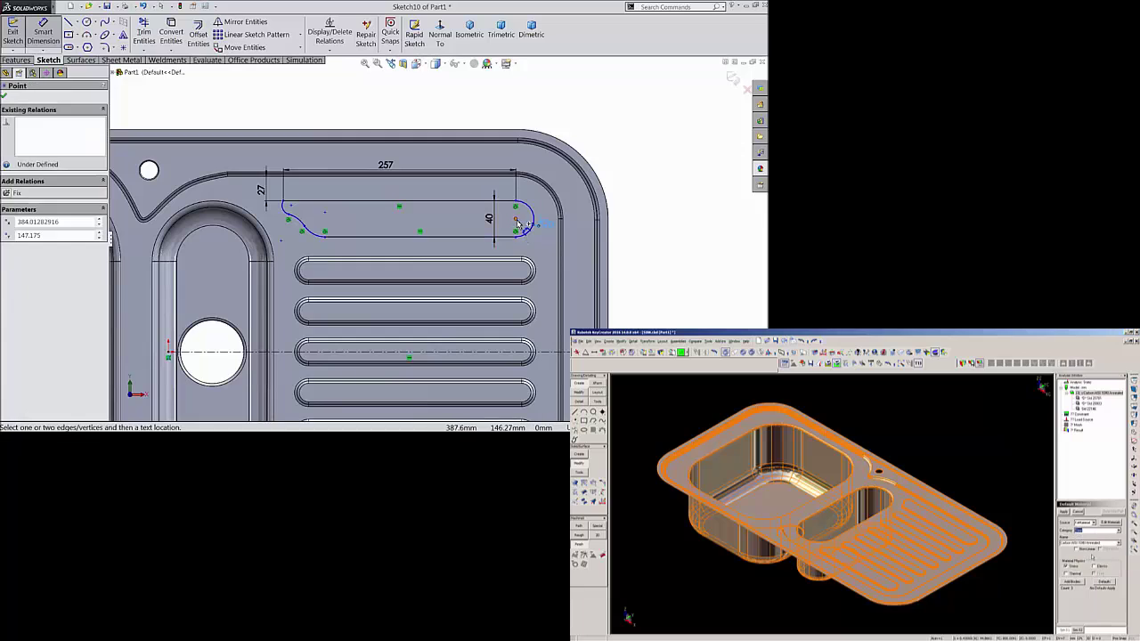
{"action": "left_click", "coordinate": [610, 230]}
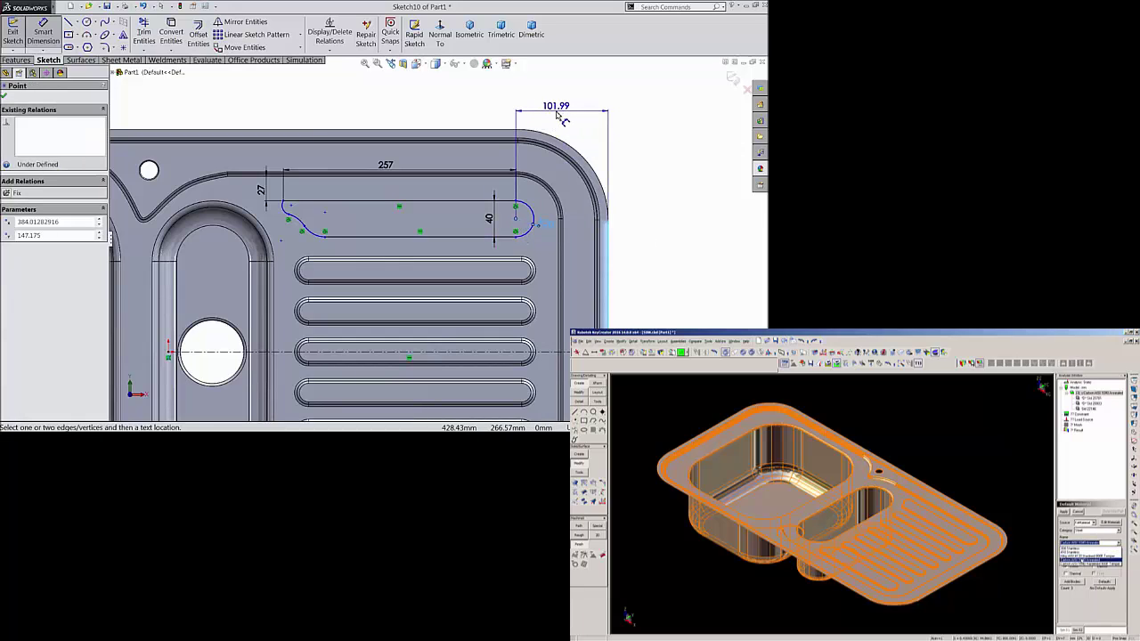
{"action": "left_click", "coordinate": [559, 116]}
{"action": "type", "text": "100"}
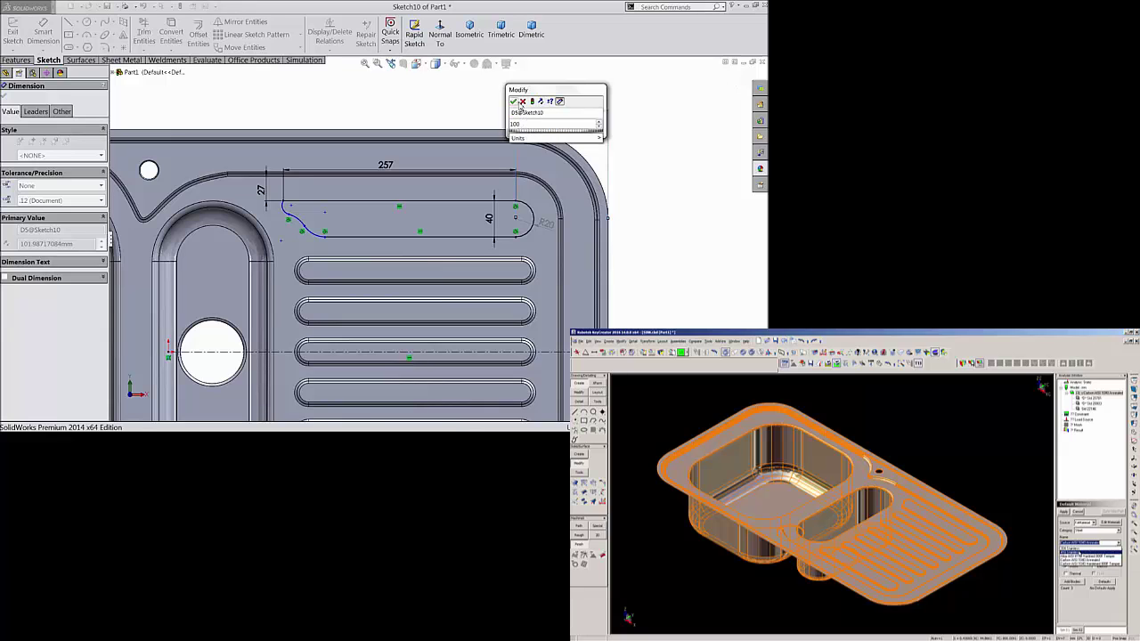
{"action": "left_click", "coordinate": [516, 103]}
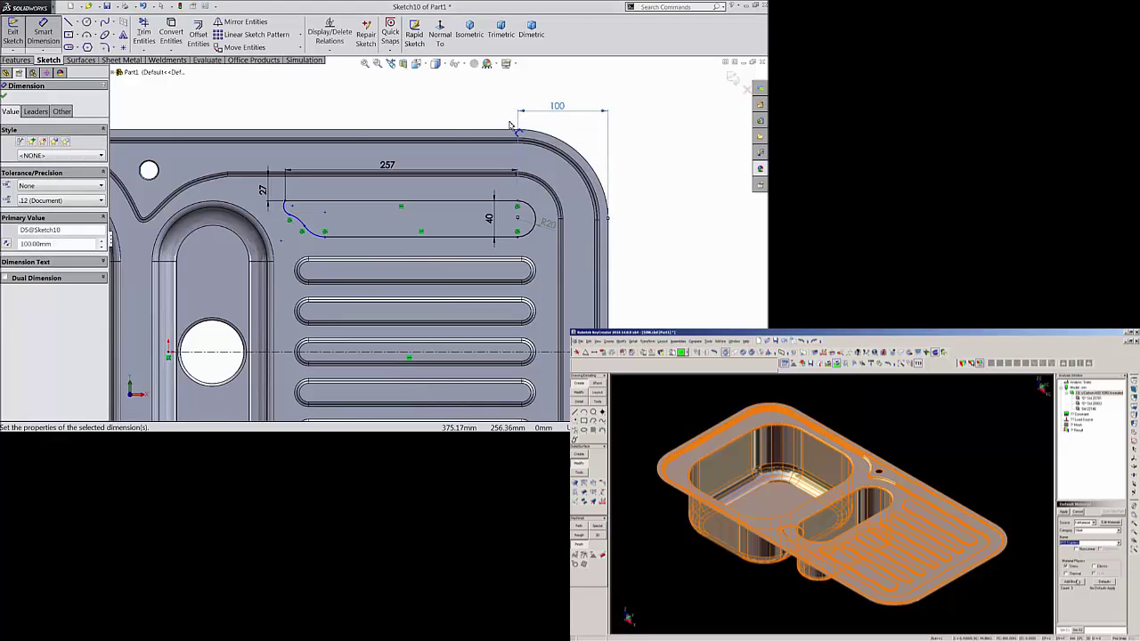
{"action": "left_click", "coordinate": [7, 98]}
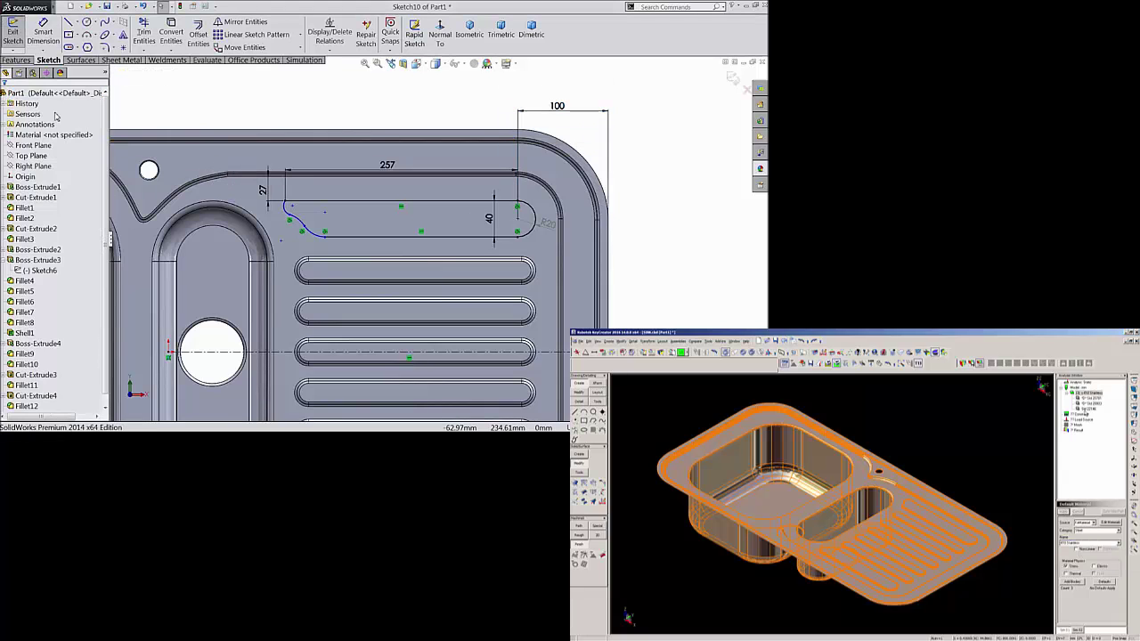
Mirror the complete curved outline about the sink's horizontal centreline, keeping the original.
{"action": "left_click", "coordinate": [245, 21]}
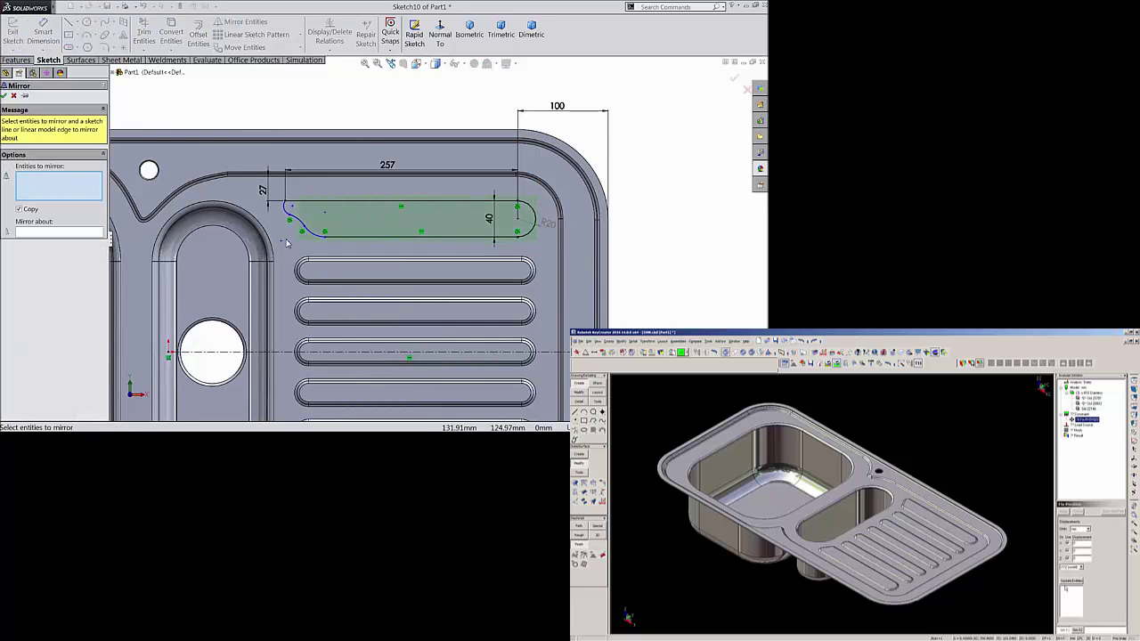
{"action": "left_click_drag", "start_coordinate": [268, 243], "coordinate": [269, 242]}
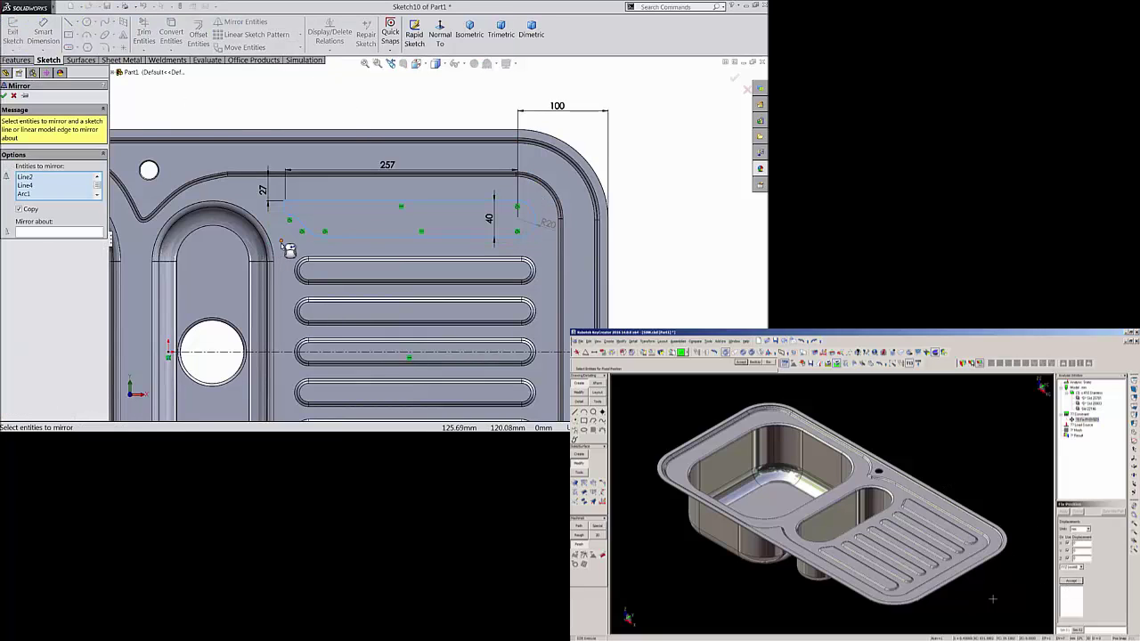
{"action": "left_click", "coordinate": [92, 234]}
{"action": "scroll", "coordinate": [374, 285], "scroll_direction": "up", "scroll_amount": 5}
{"action": "scroll", "coordinate": [487, 282], "scroll_direction": "down", "scroll_amount": 3}
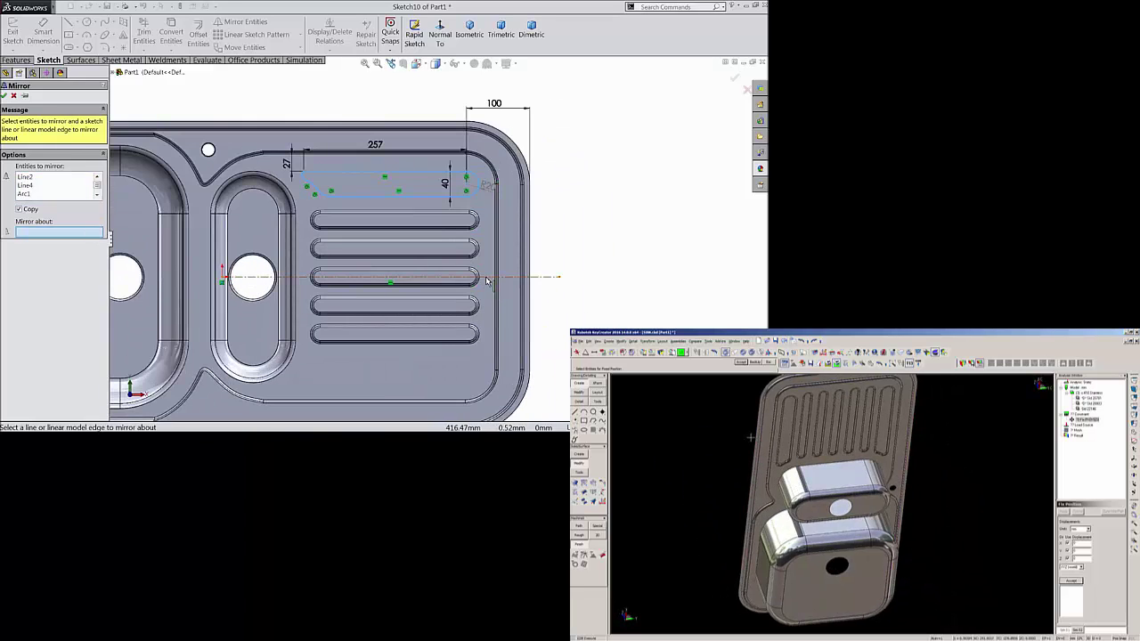
{"action": "left_click", "coordinate": [487, 279]}
{"action": "scroll", "coordinate": [487, 281], "scroll_direction": "up", "scroll_amount": 2}
{"action": "scroll", "coordinate": [385, 308], "scroll_direction": "down", "scroll_amount": 2}
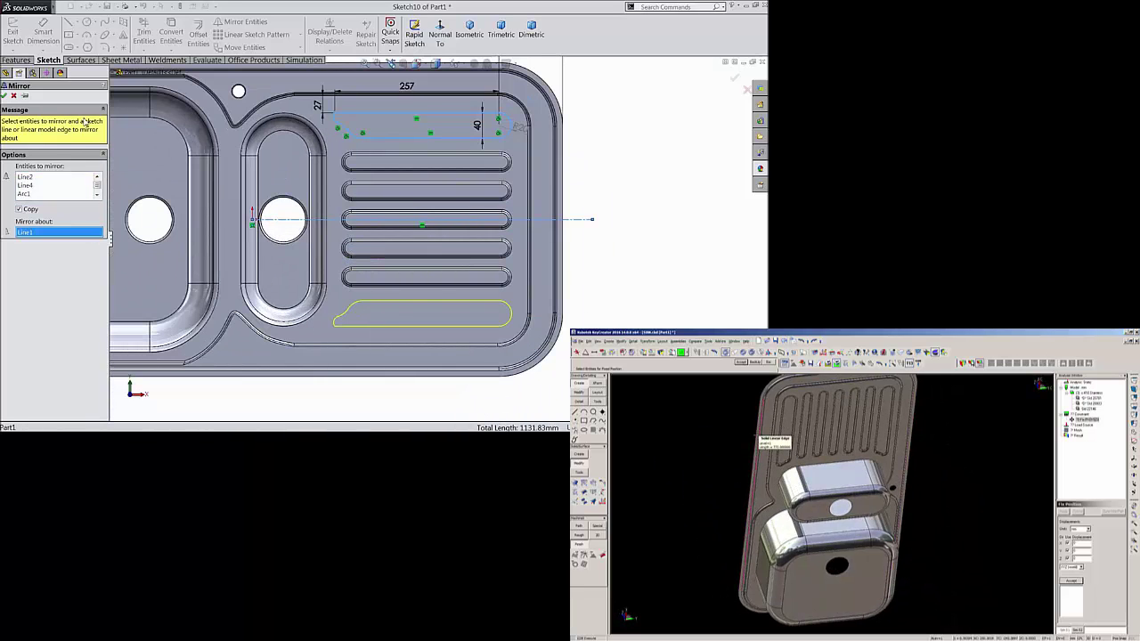
{"action": "left_click", "coordinate": [5, 96]}
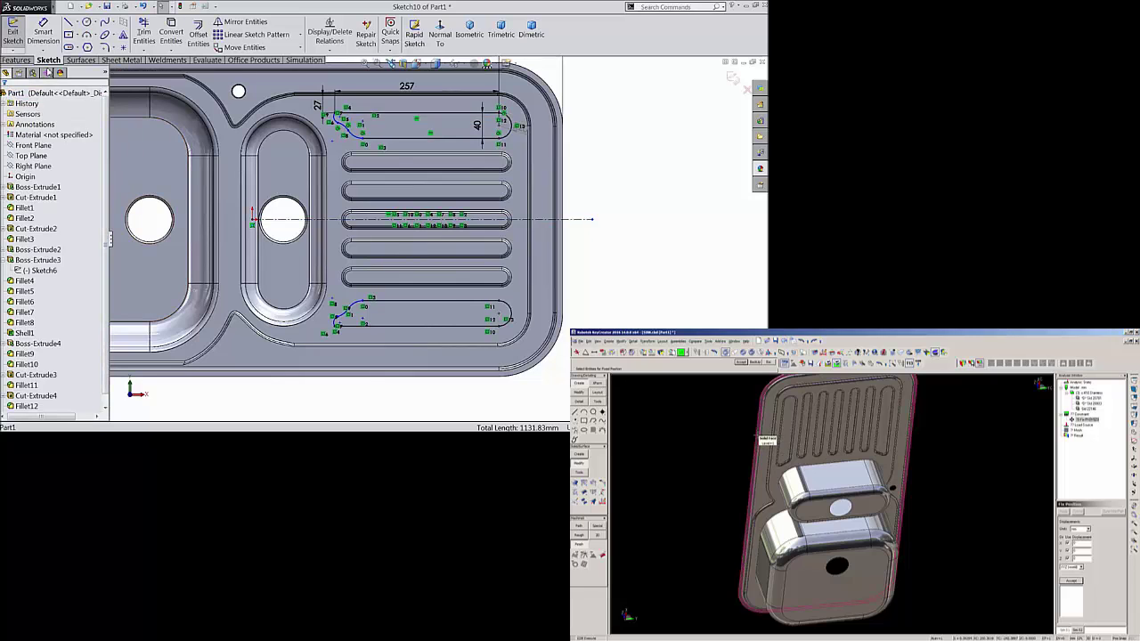
Extrude both curved outlines as a boss with a blind depth of 3 mm, merged with the sink.
{"action": "left_click", "coordinate": [18, 60]}
{"action": "left_click", "coordinate": [18, 36]}
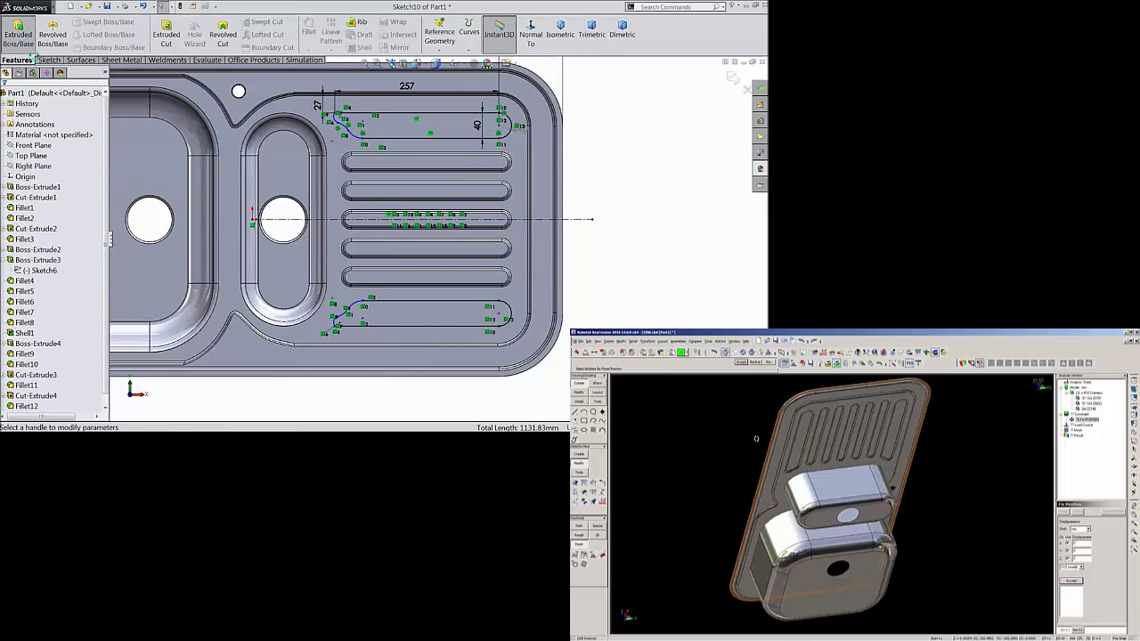
{"action": "type", "text": "3"}
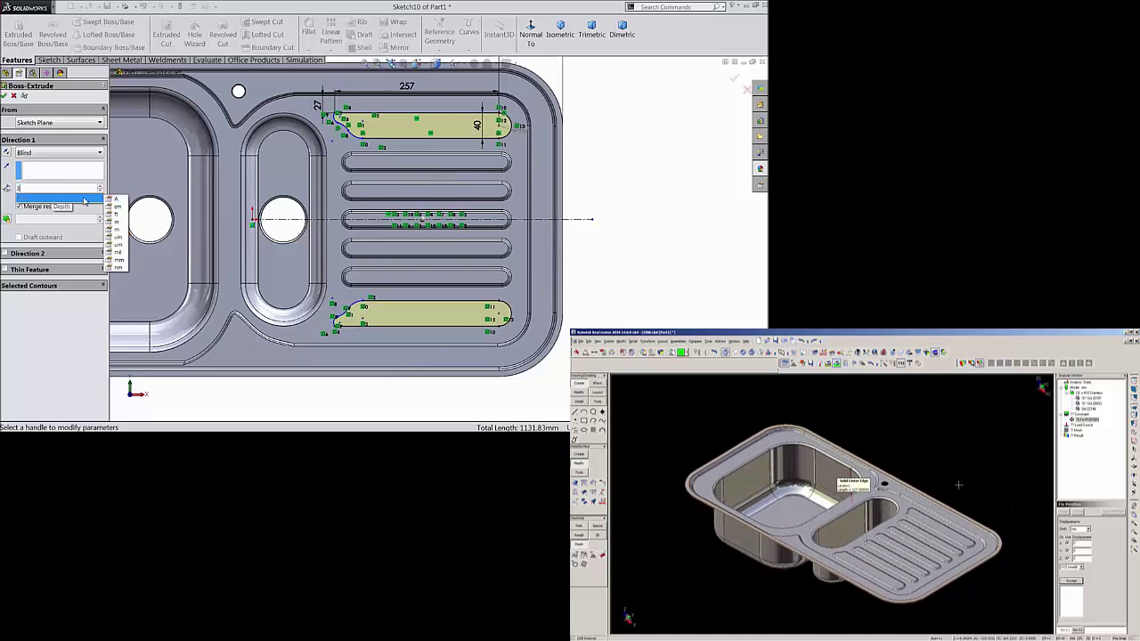
{"action": "left_click", "coordinate": [670, 226]}
{"action": "middle_click_drag", "start_coordinate": [629, 285], "coordinate": [632, 202]}
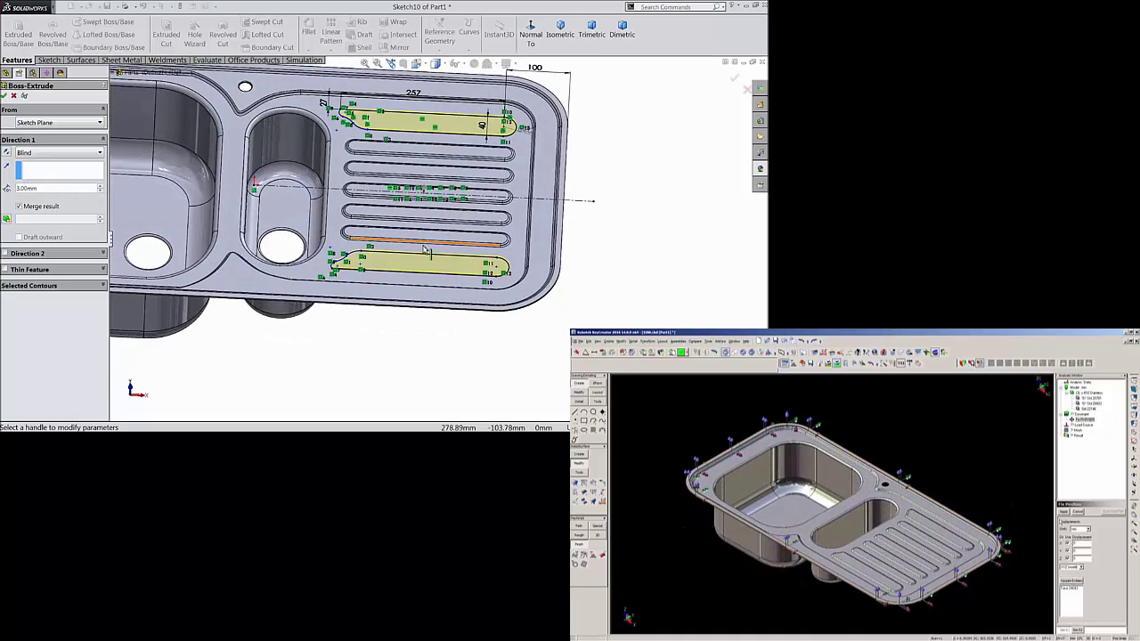
{"action": "scroll", "coordinate": [311, 283], "scroll_direction": "down", "scroll_amount": 10}
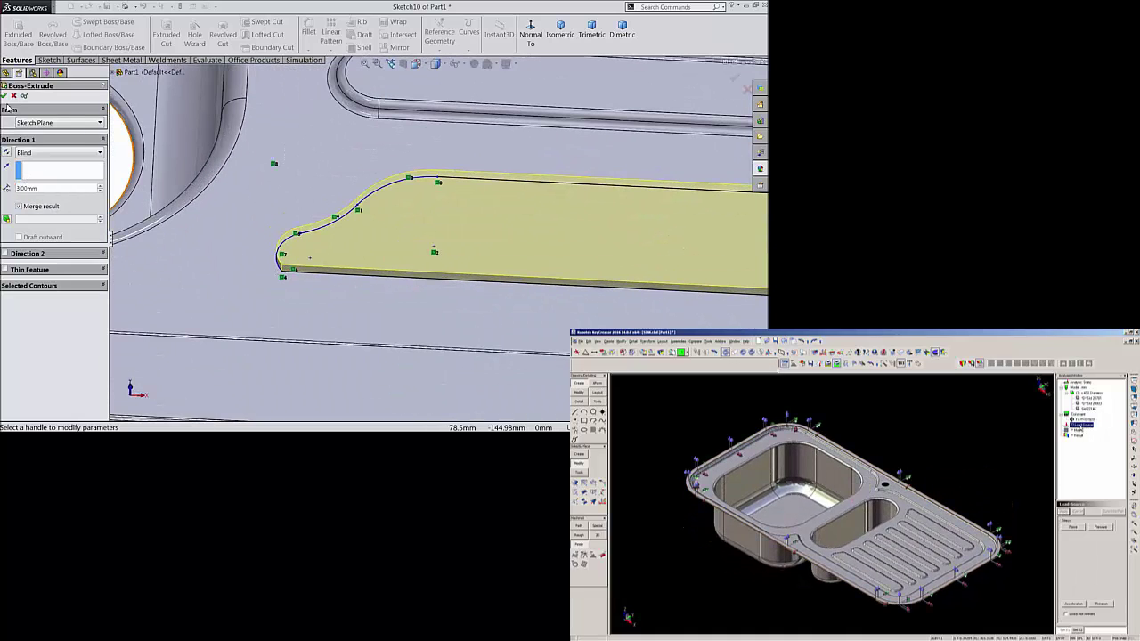
{"action": "left_click", "coordinate": [5, 96]}
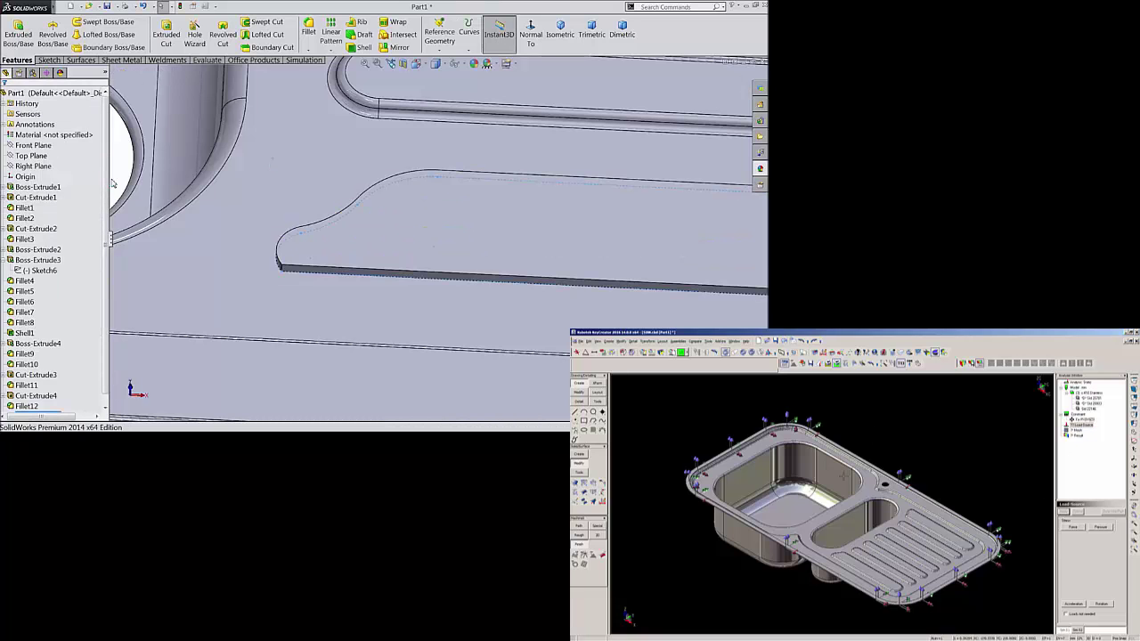
Fillet the base edges of both raised curved features with a constant 3 mm radius.
{"action": "left_click", "coordinate": [308, 32]}
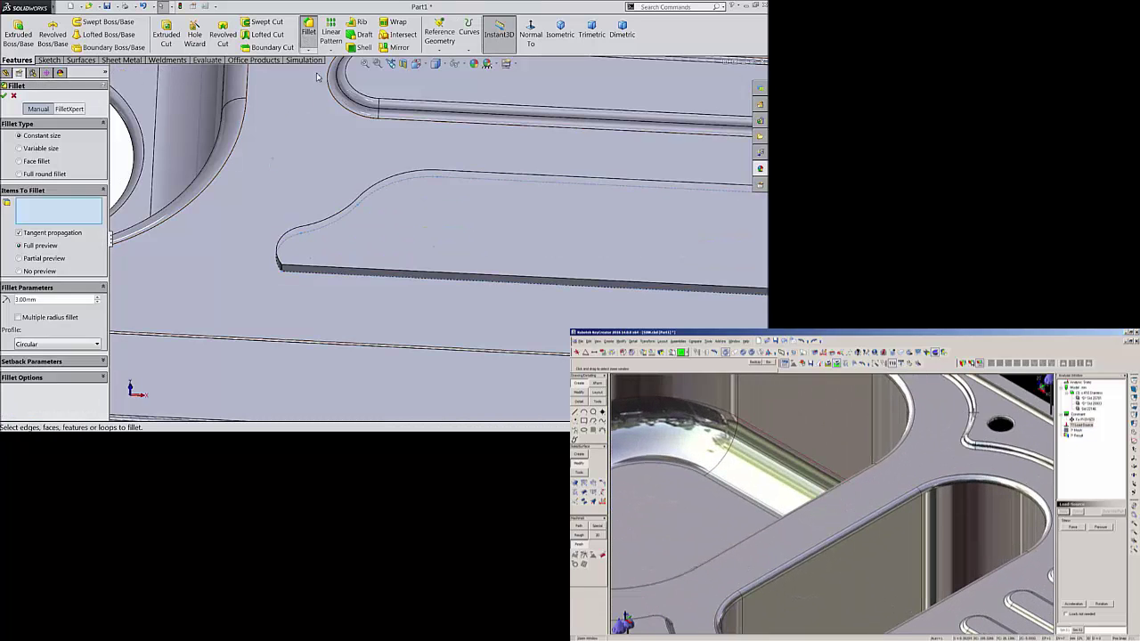
{"action": "left_click", "coordinate": [279, 273]}
{"action": "scroll", "coordinate": [326, 246], "scroll_direction": "up", "scroll_amount": 5}
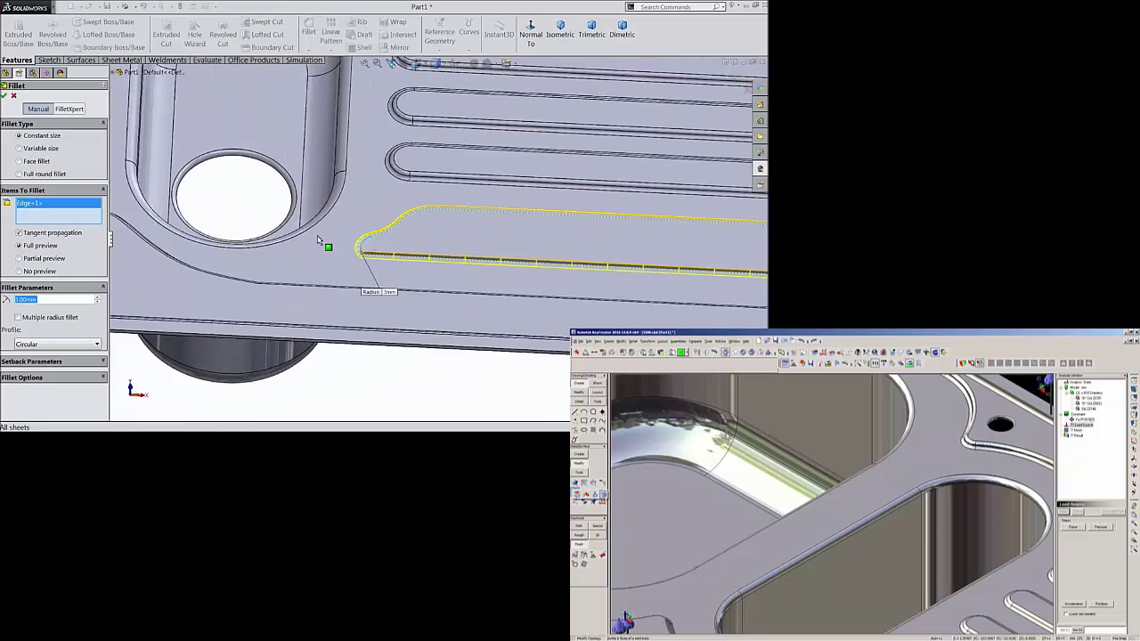
{"action": "scroll", "coordinate": [438, 184], "scroll_direction": "up", "scroll_amount": 3}
{"action": "scroll", "coordinate": [383, 178], "scroll_direction": "down", "scroll_amount": 8}
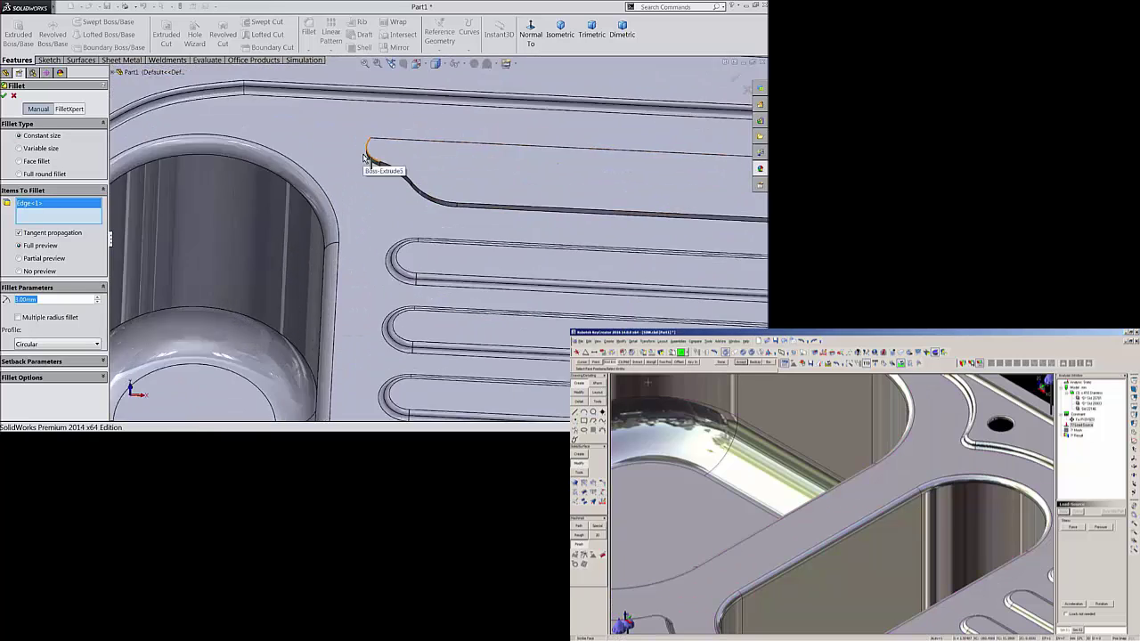
{"action": "left_click", "coordinate": [405, 191]}
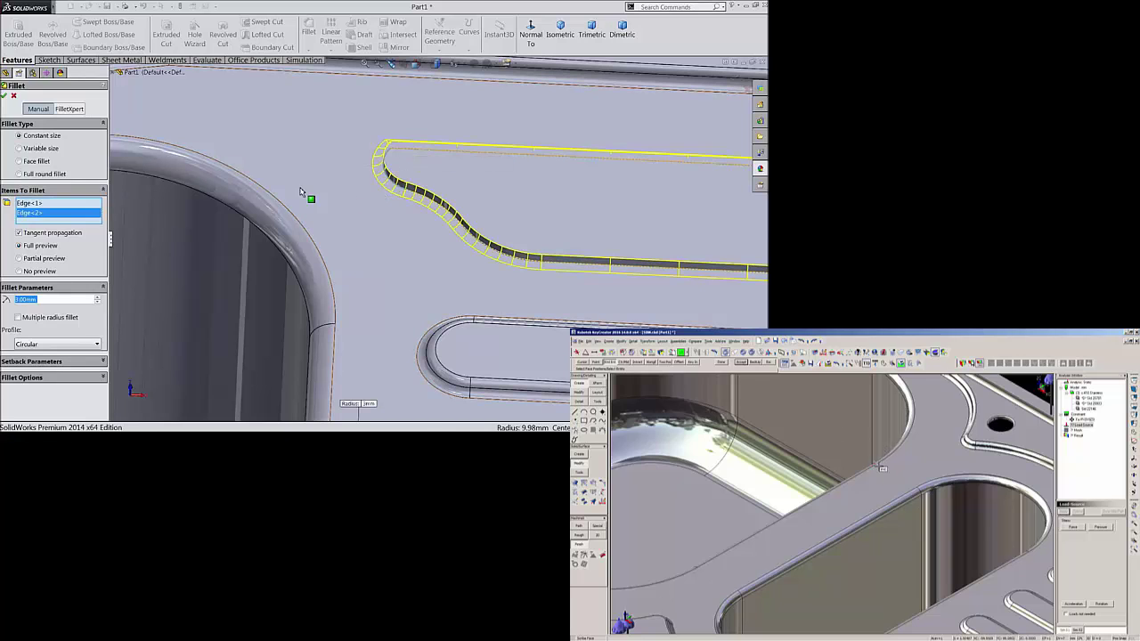
{"action": "left_click", "coordinate": [4, 96]}
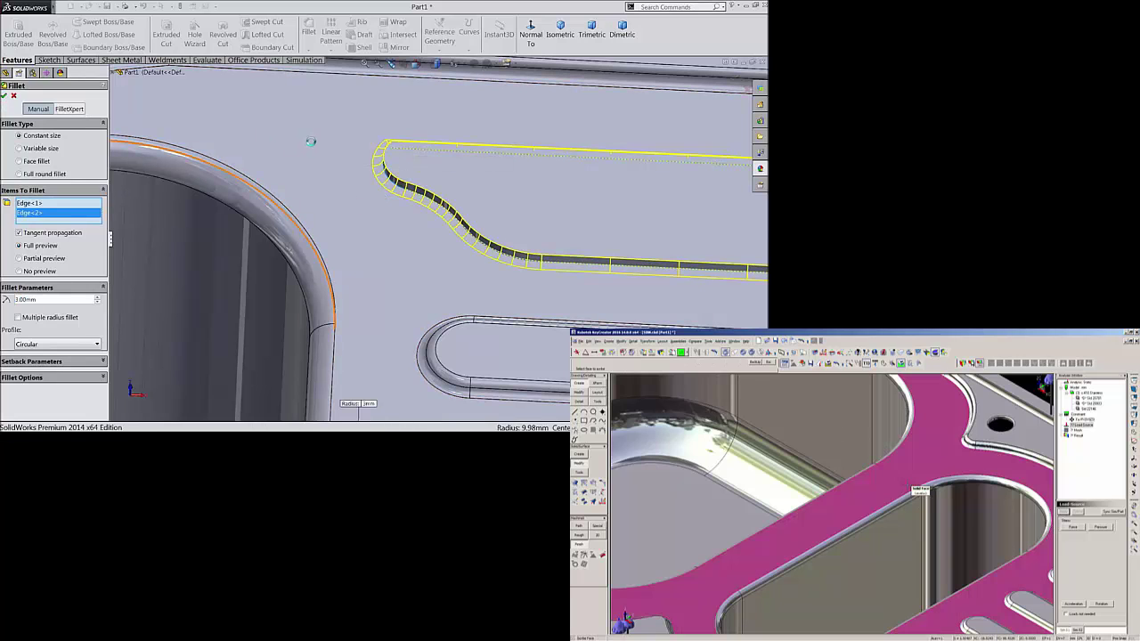
Fillet the top faces of both raised curved features with a constant 3 mm radius.
{"action": "left_click", "coordinate": [307, 35]}
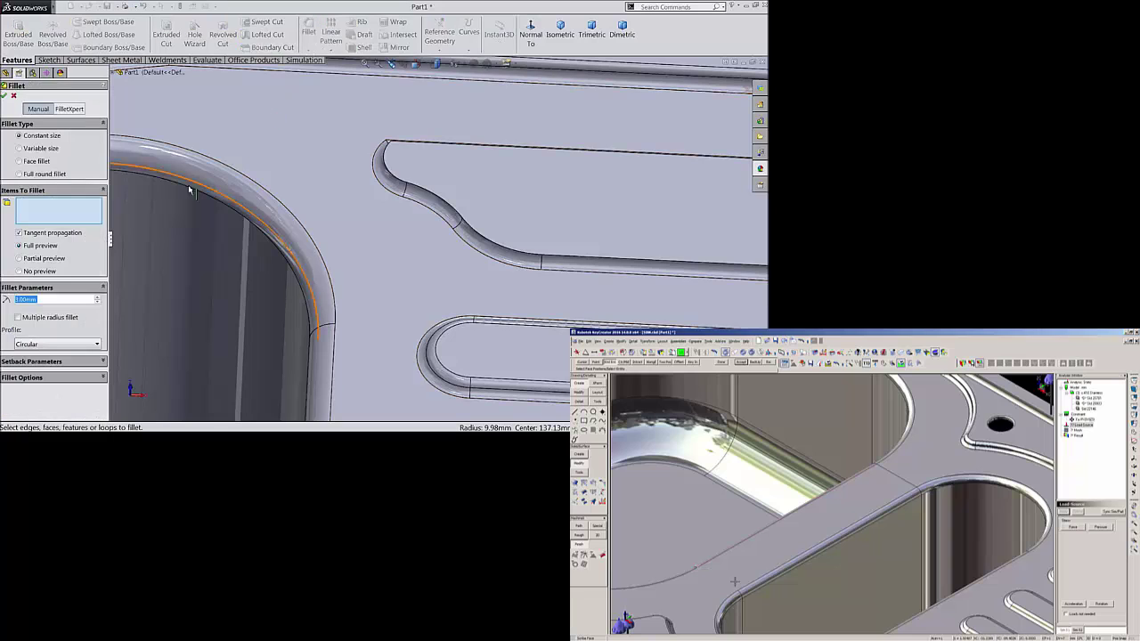
{"action": "left_click", "coordinate": [389, 221]}
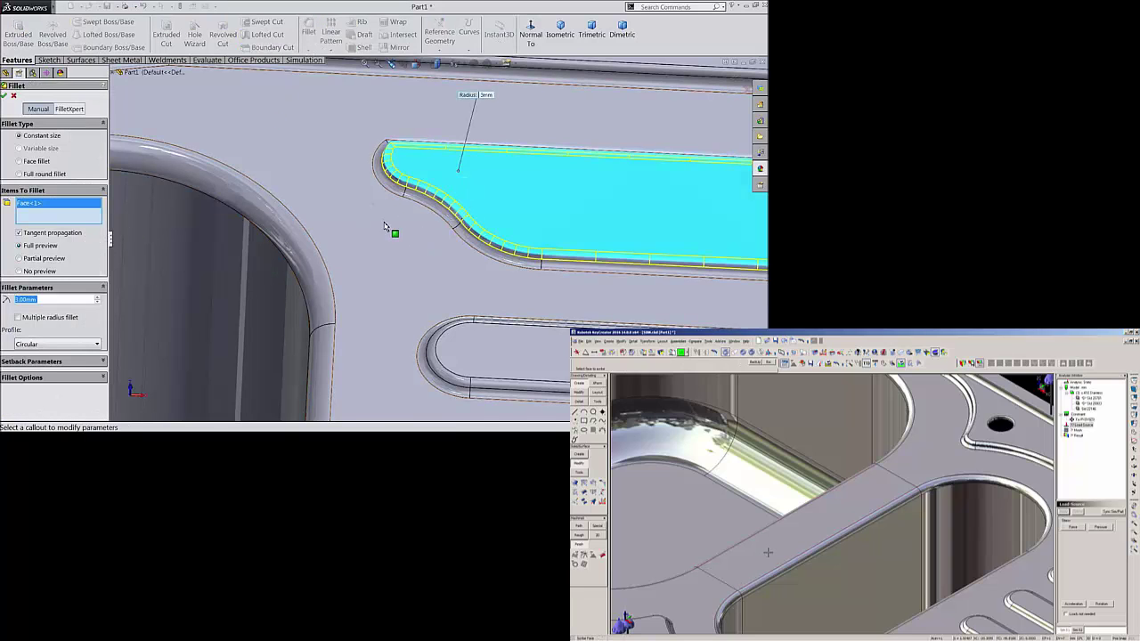
{"action": "scroll", "coordinate": [392, 230], "scroll_direction": "up", "scroll_amount": 5}
{"action": "scroll", "coordinate": [495, 326], "scroll_direction": "down", "scroll_amount": 5}
{"action": "left_click", "coordinate": [473, 344]}
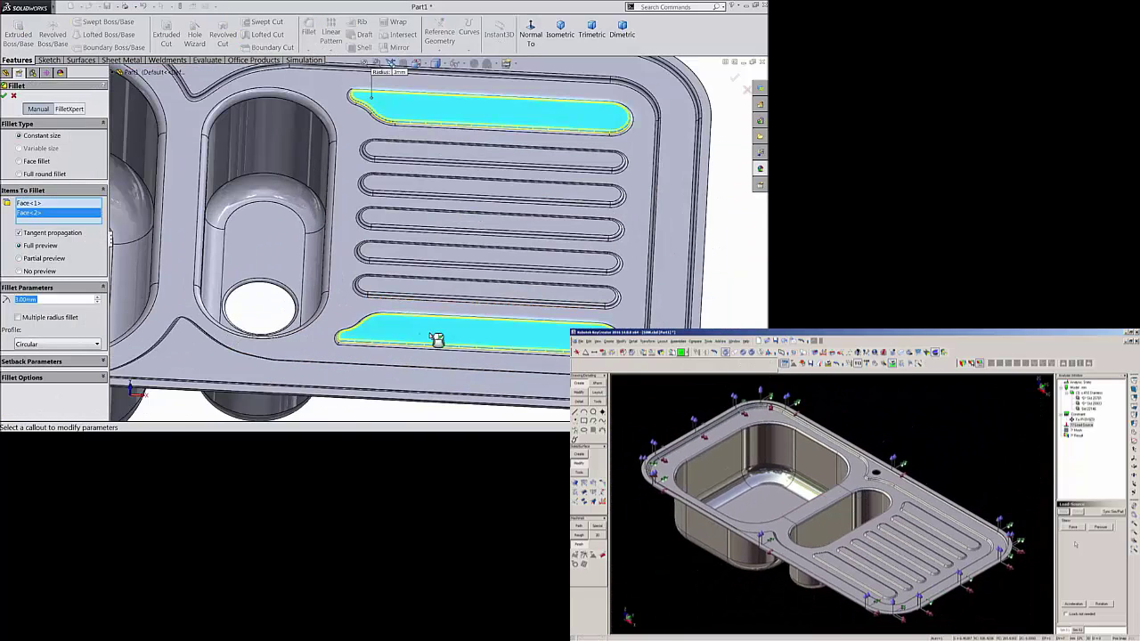
{"action": "left_click", "coordinate": [5, 98]}
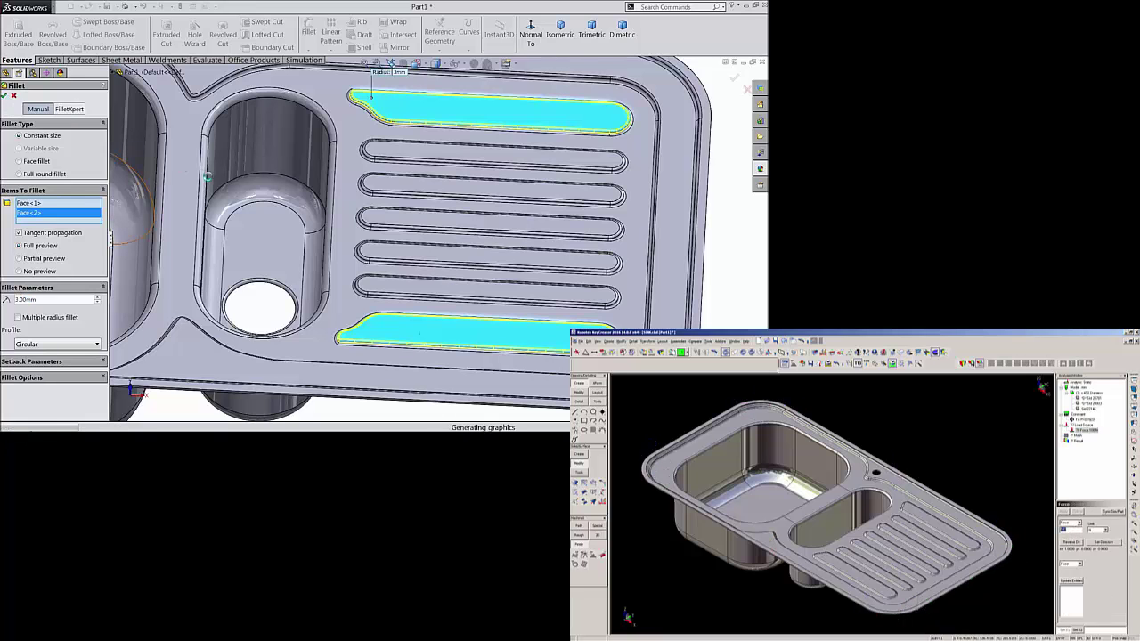
Examine the sink's bowls, rim and drainer features from several angles.
{"action": "scroll", "coordinate": [359, 205], "scroll_direction": "up", "scroll_amount": 2}
{"action": "scroll", "coordinate": [359, 206], "scroll_direction": "up", "scroll_amount": 3}
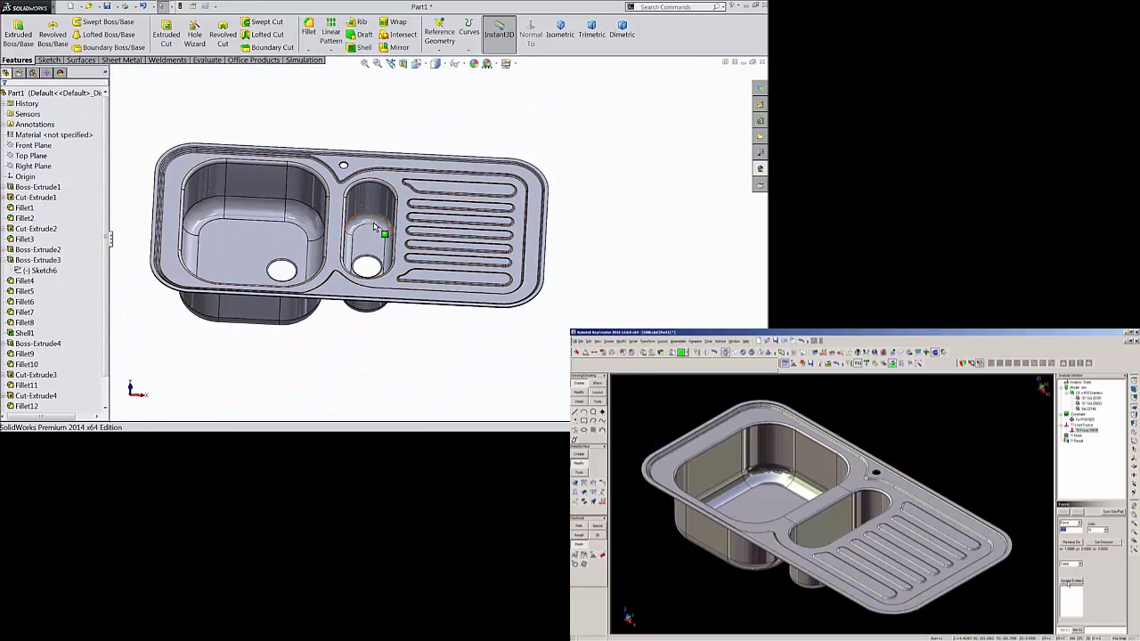
{"action": "middle_click_drag", "start_coordinate": [369, 250], "coordinate": [404, 214]}
{"action": "scroll", "coordinate": [328, 231], "scroll_direction": "down", "scroll_amount": 2}
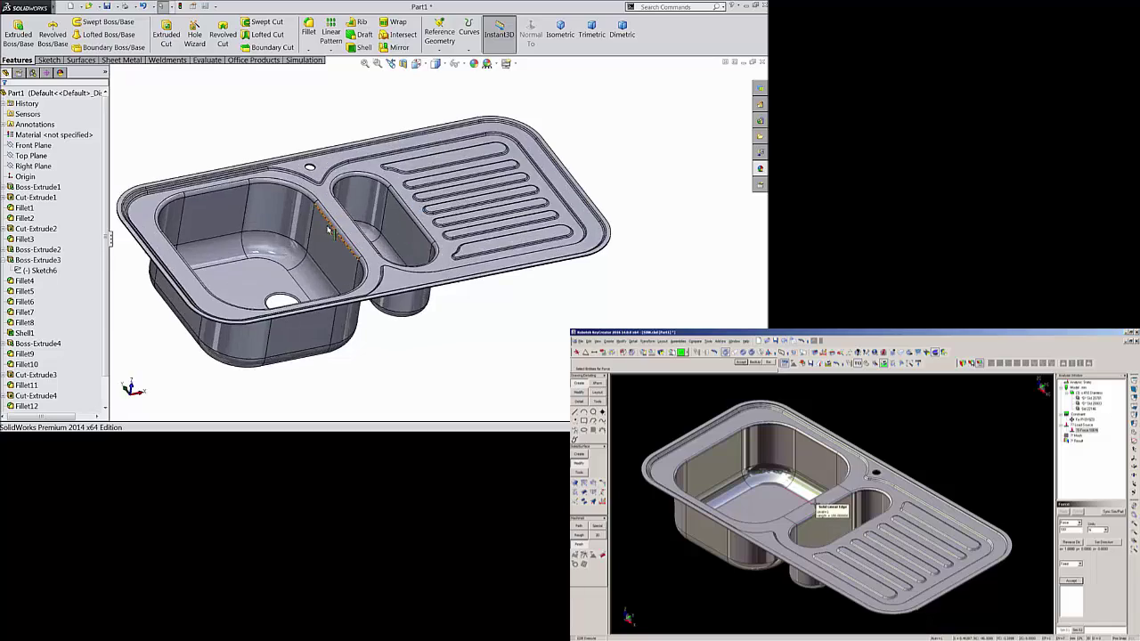
{"action": "scroll", "coordinate": [335, 237], "scroll_direction": "up", "scroll_amount": 2}
{"action": "scroll", "coordinate": [328, 237], "scroll_direction": "down", "scroll_amount": 2}
{"action": "scroll", "coordinate": [326, 237], "scroll_direction": "up", "scroll_amount": 3}
{"action": "middle_click_drag", "start_coordinate": [327, 237], "coordinate": [374, 273]}
{"action": "scroll", "coordinate": [364, 256], "scroll_direction": "down", "scroll_amount": 2}
{"action": "scroll", "coordinate": [425, 250], "scroll_direction": "down", "scroll_amount": 2}
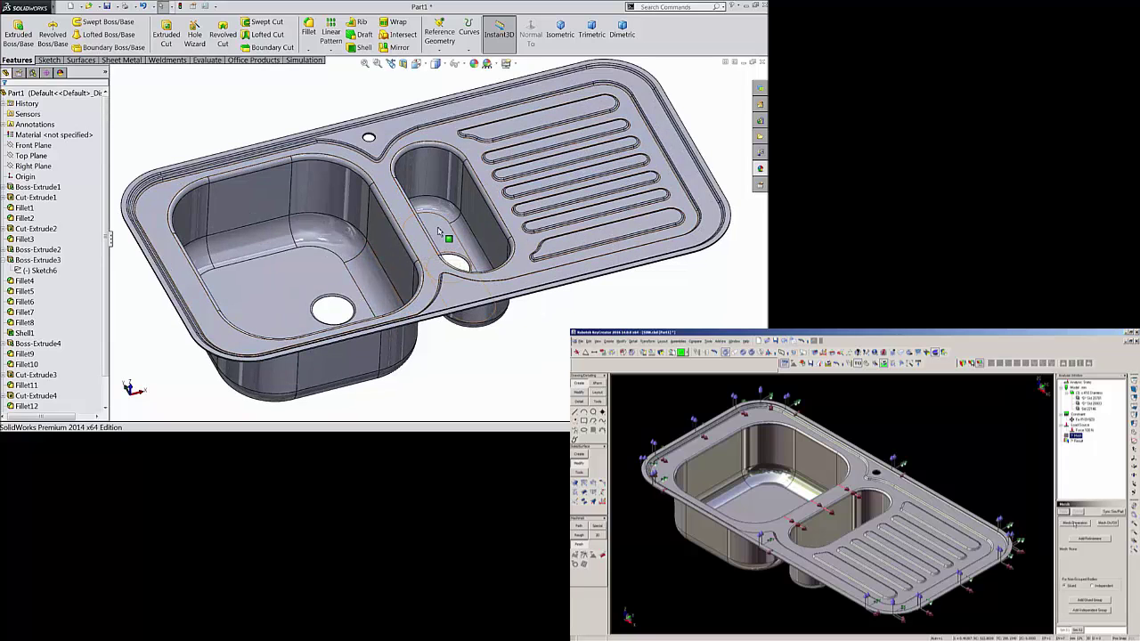
{"action": "middle_click_drag", "start_coordinate": [346, 284], "coordinate": [388, 254]}
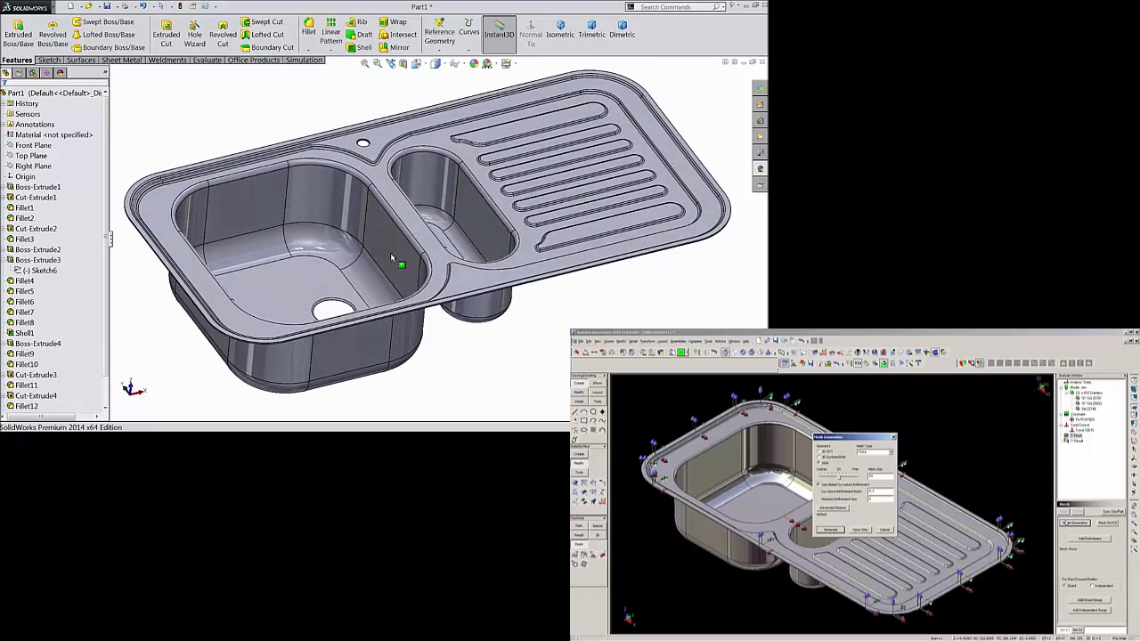
Turn on perspective display for the sink model.
{"action": "left_click", "coordinate": [509, 65]}
{"action": "left_click", "coordinate": [523, 113]}
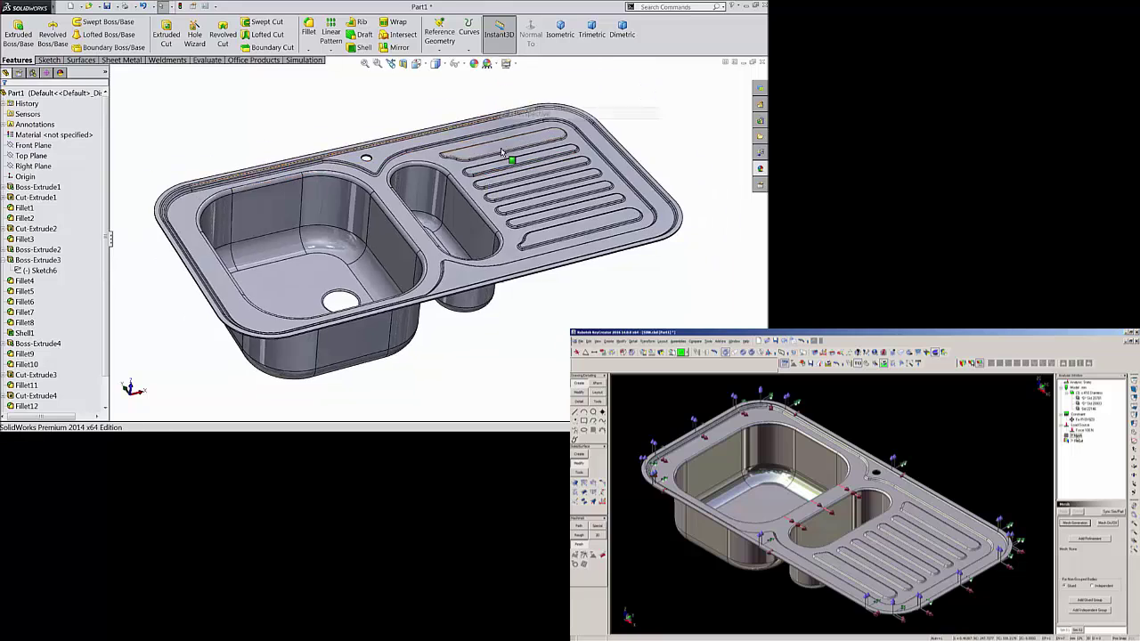
{"action": "mouse_move", "coordinate": [477, 214]}
{"action": "middle_mouse_down"}
{"action": "mouse_move", "coordinate": [462, 170]}
{"action": "mouse_move", "coordinate": [460, 233]}
{"action": "mouse_move", "coordinate": [454, 217]}
{"action": "middle_mouse_up"}
{"action": "scroll", "coordinate": [455, 217], "scroll_direction": "down", "scroll_amount": 1}
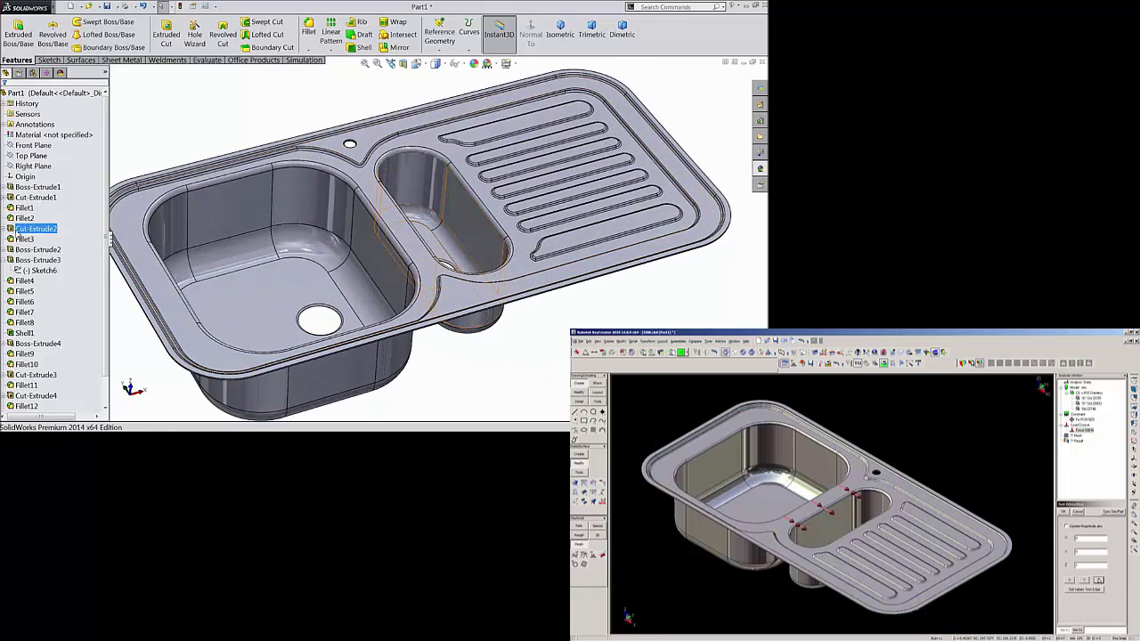
Apply the polished steel appearance to the whole sink part.
{"action": "left_click", "coordinate": [5, 261]}
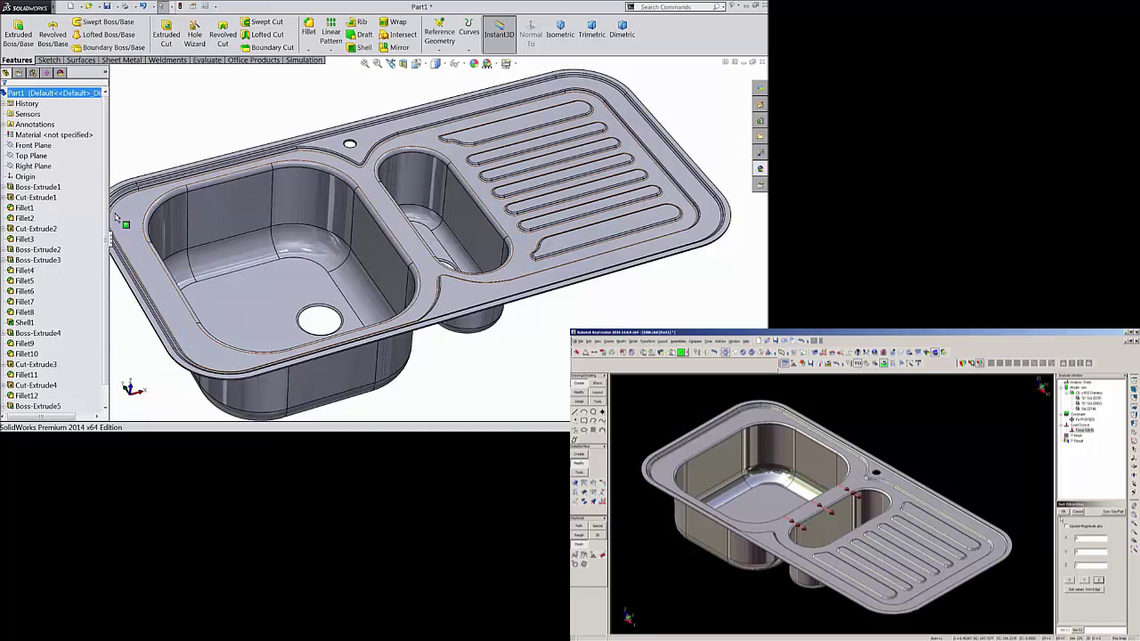
{"action": "left_click", "coordinate": [70, 95]}
{"action": "left_click", "coordinate": [759, 171]}
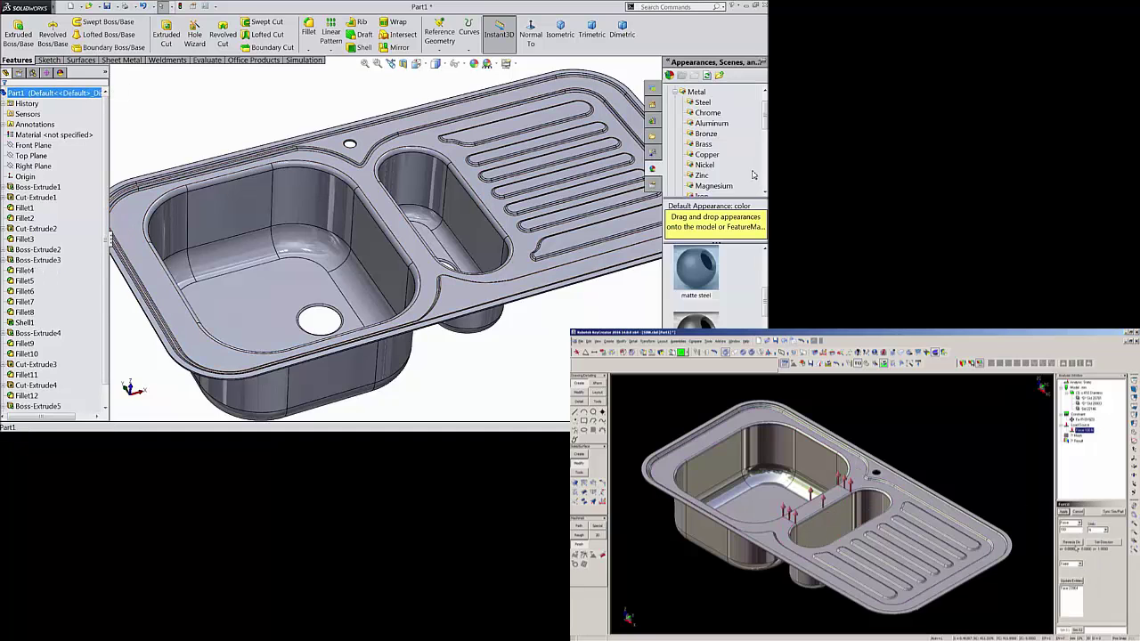
{"action": "left_click", "coordinate": [712, 114]}
{"action": "left_click", "coordinate": [702, 104]}
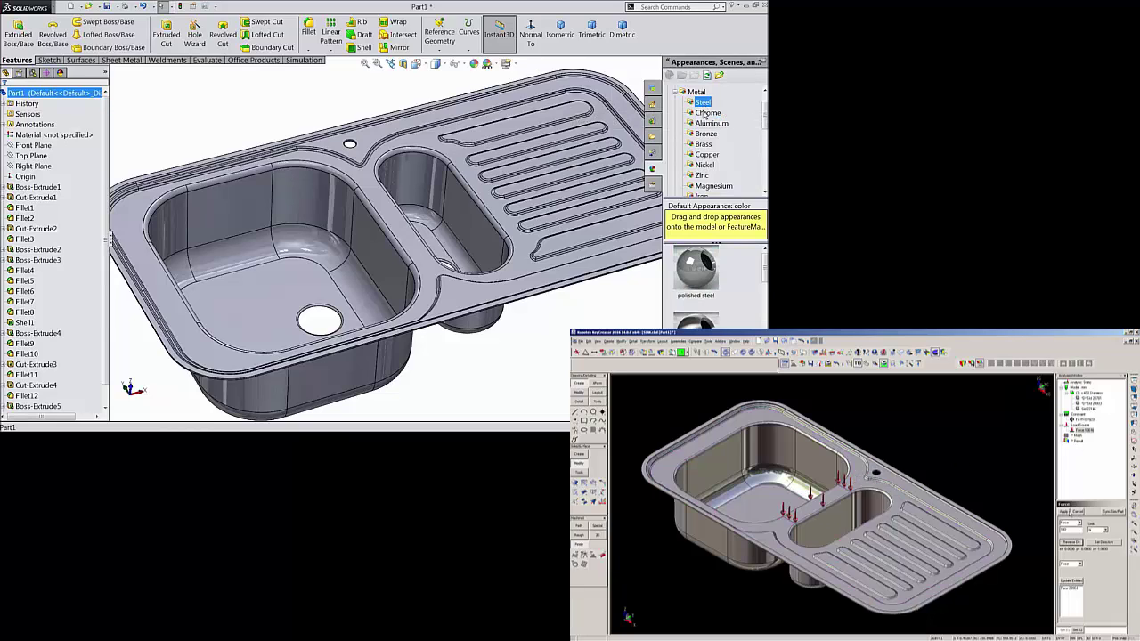
{"action": "double_click", "coordinate": [701, 284]}
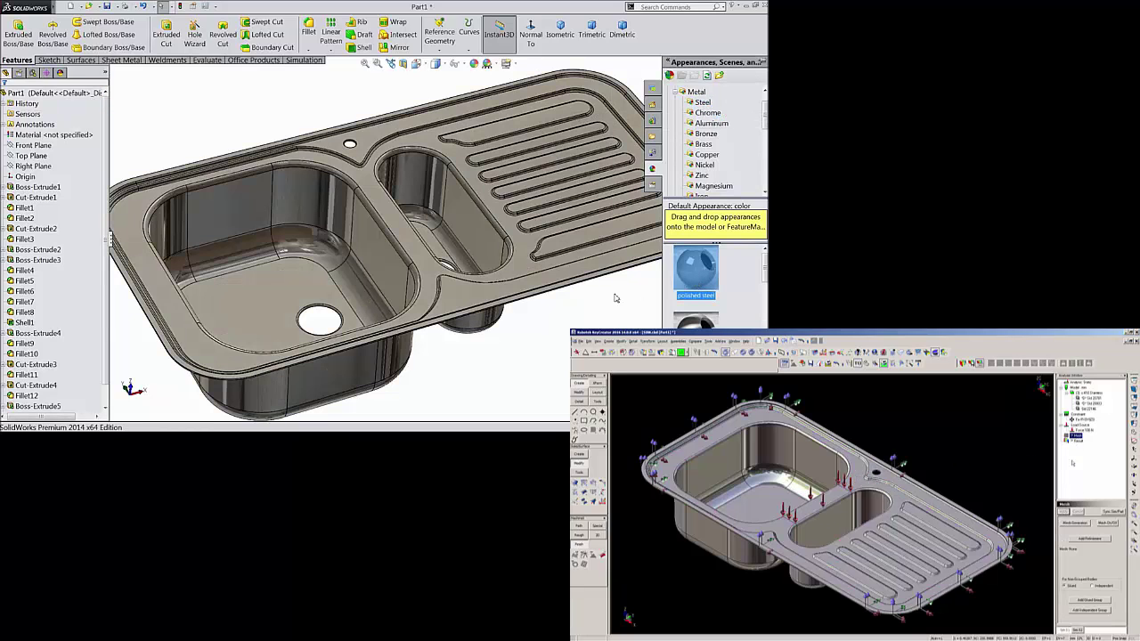
{"action": "mouse_move", "coordinate": [577, 315]}
{"action": "middle_mouse_down"}
{"action": "mouse_move", "coordinate": [565, 288]}
{"action": "mouse_move", "coordinate": [580, 247]}
{"action": "mouse_move", "coordinate": [529, 310]}
{"action": "mouse_move", "coordinate": [508, 298]}
{"action": "mouse_move", "coordinate": [557, 285]}
{"action": "mouse_move", "coordinate": [555, 345]}
{"action": "mouse_move", "coordinate": [572, 305]}
{"action": "middle_mouse_up"}
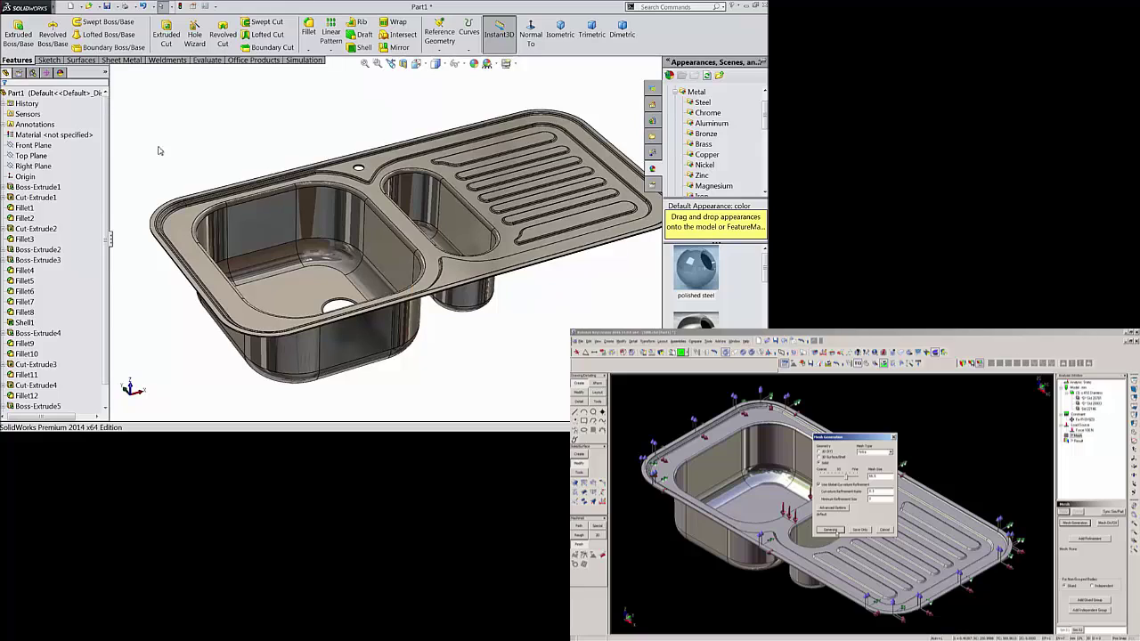
Generate the sink's mesh with the current mesh generation settings in the separate analysis window.
{"action": "left_click", "coordinate": [837, 532]}
Apply the chromium plate appearance to the whole sink part.
{"action": "left_click", "coordinate": [88, 93]}
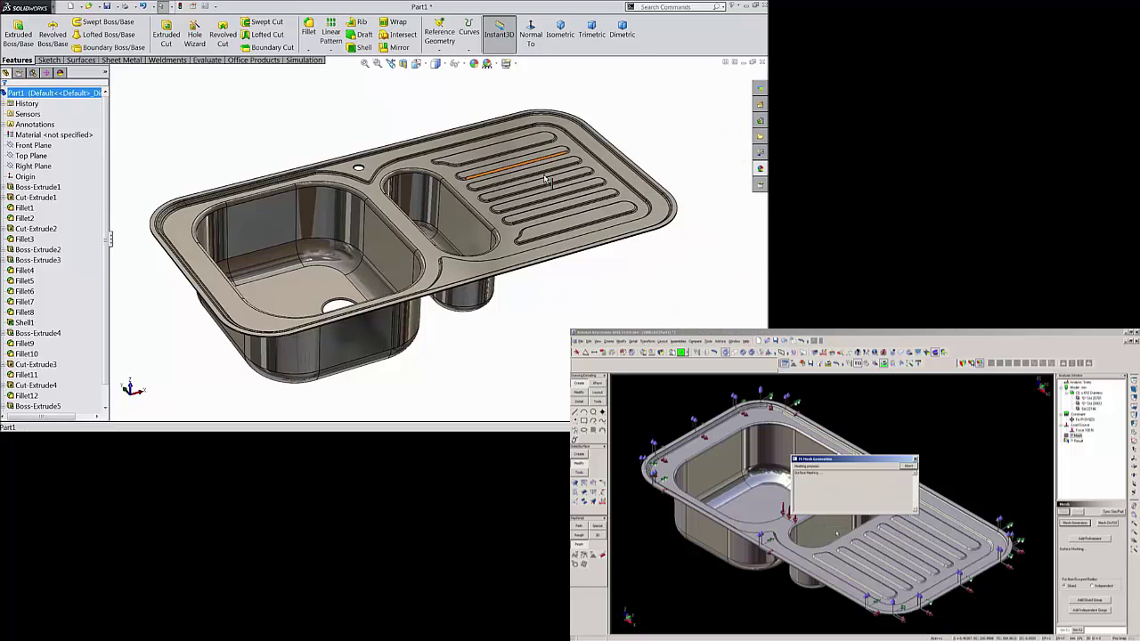
{"action": "left_click", "coordinate": [760, 171]}
{"action": "left_click", "coordinate": [707, 113]}
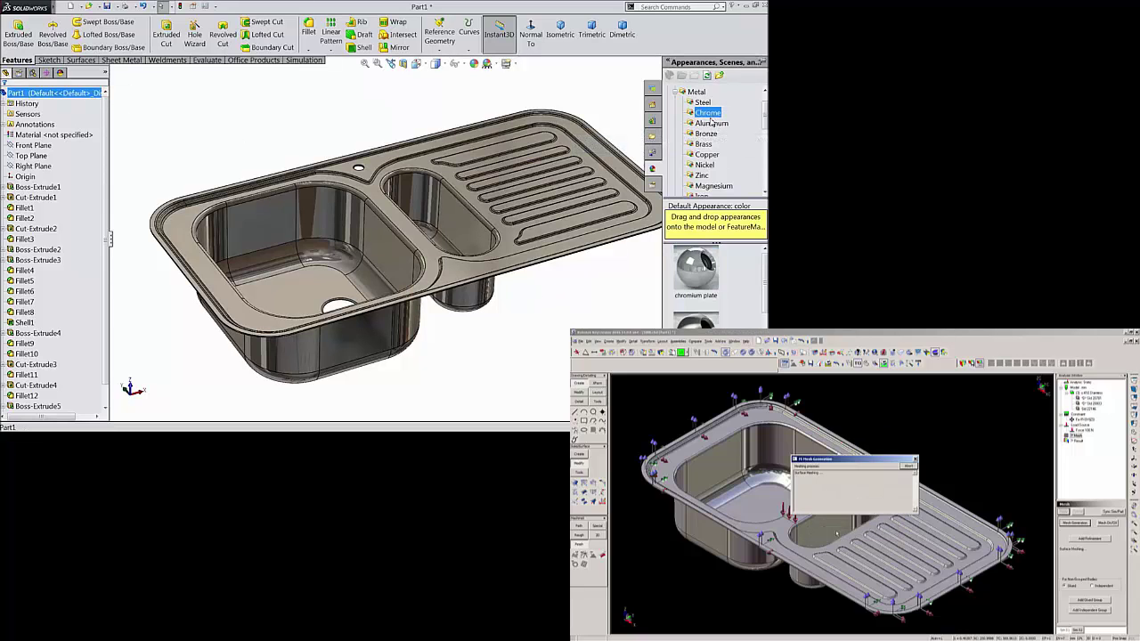
{"action": "double_click", "coordinate": [697, 288]}
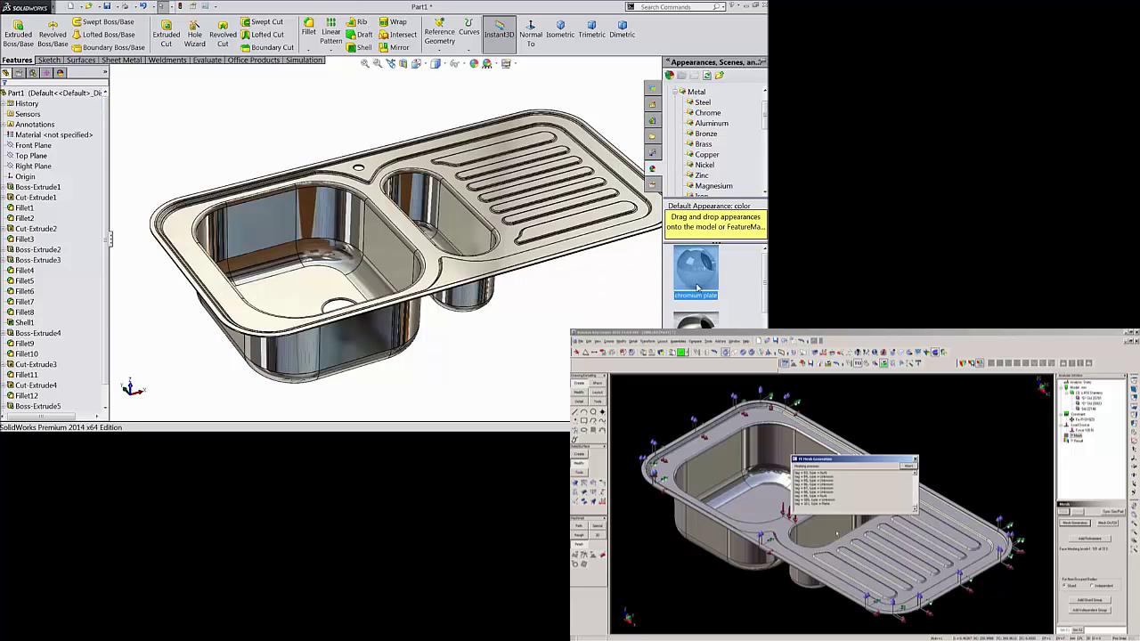
Examine the chromium-plated sink's reflections and overall shape from different angles and distances.
{"action": "mouse_move", "coordinate": [572, 293]}
{"action": "middle_mouse_down"}
{"action": "mouse_move", "coordinate": [564, 216]}
{"action": "mouse_move", "coordinate": [548, 284]}
{"action": "mouse_move", "coordinate": [555, 135]}
{"action": "mouse_move", "coordinate": [545, 182]}
{"action": "mouse_move", "coordinate": [557, 275]}
{"action": "mouse_move", "coordinate": [583, 317]}
{"action": "mouse_move", "coordinate": [580, 303]}
{"action": "middle_mouse_up"}
{"action": "scroll", "coordinate": [492, 247], "scroll_direction": "down", "scroll_amount": 5}
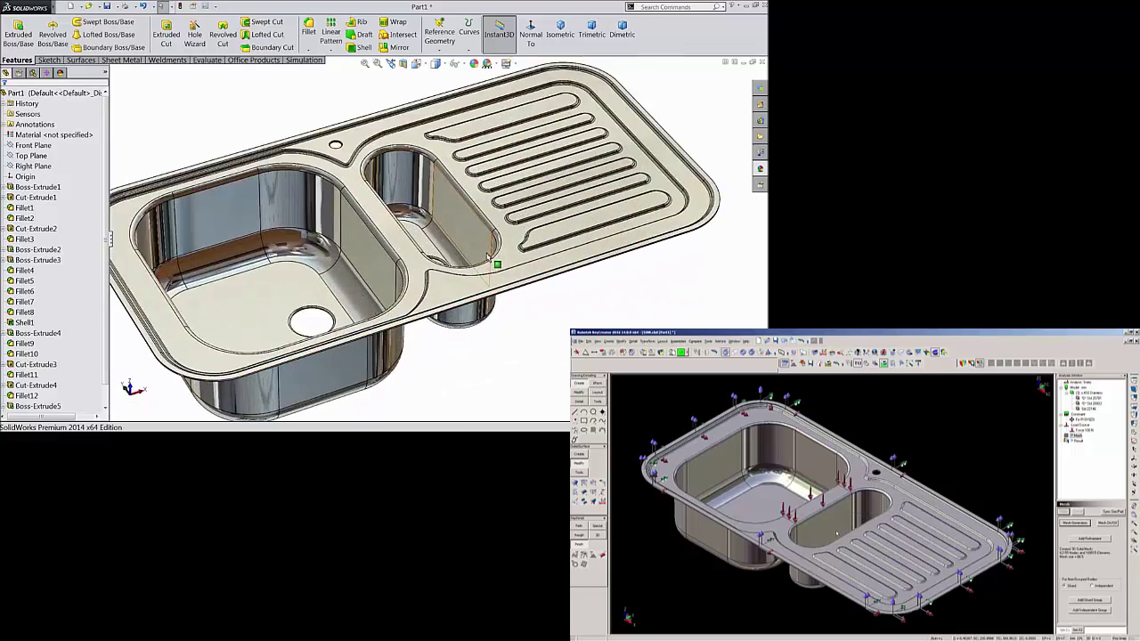
{"action": "scroll", "coordinate": [496, 255], "scroll_direction": "up", "scroll_amount": 1}
{"action": "middle_click_drag", "start_coordinate": [495, 254], "coordinate": [461, 291]}
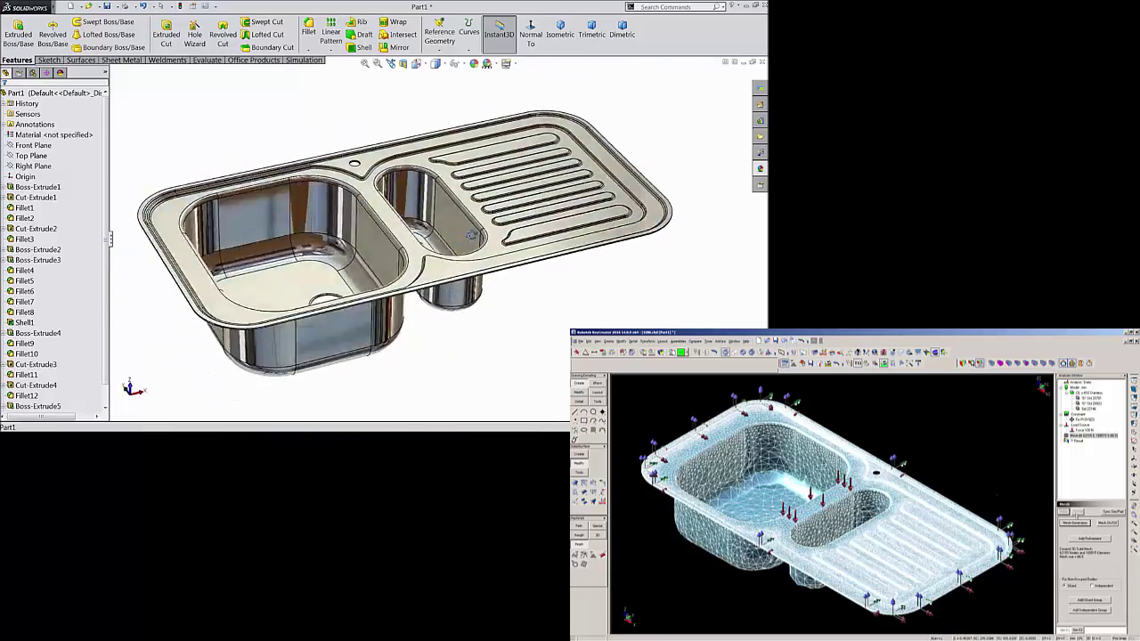
{"action": "middle_click_drag", "start_coordinate": [472, 234], "coordinate": [462, 186]}
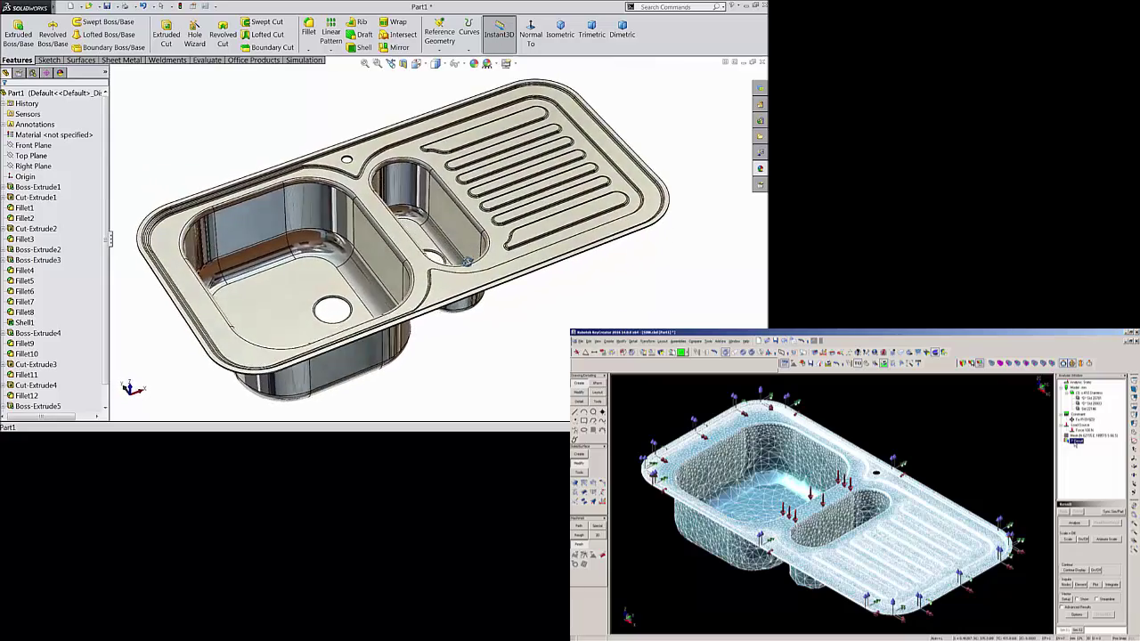
{"action": "middle_click_drag", "start_coordinate": [448, 279], "coordinate": [474, 259]}
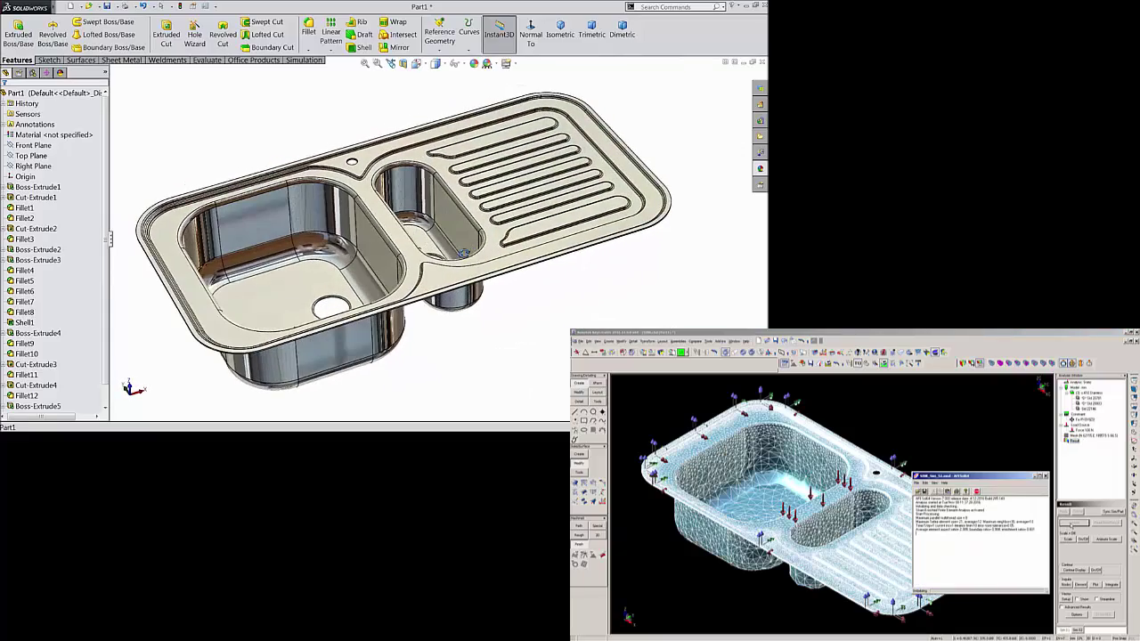
{"action": "scroll", "coordinate": [462, 238], "scroll_direction": "down", "scroll_amount": 3}
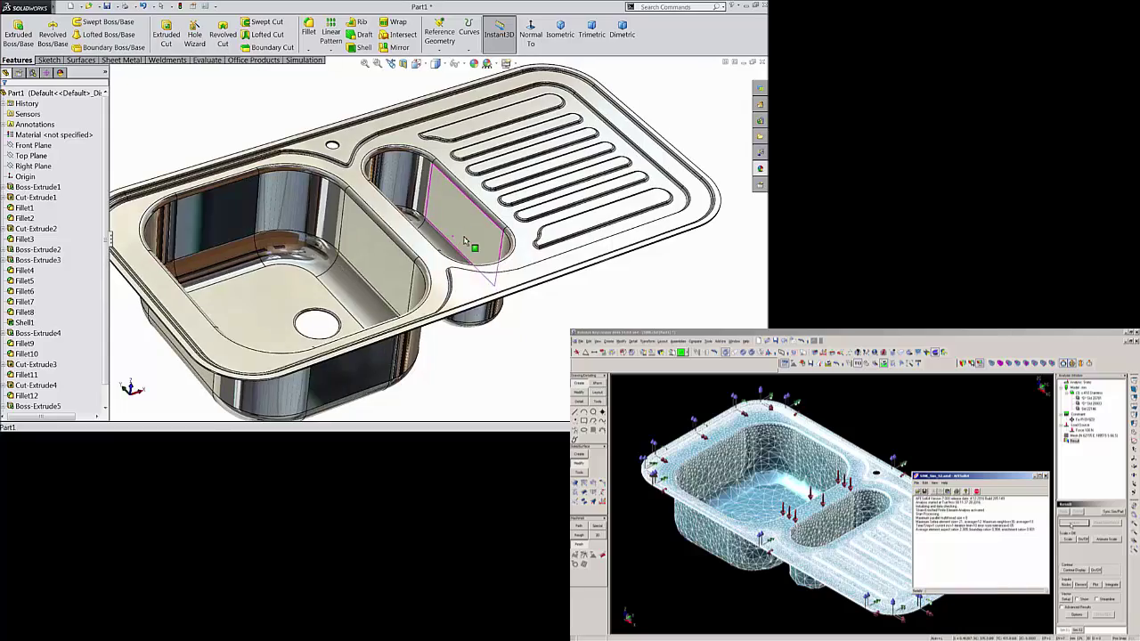
{"action": "scroll", "coordinate": [470, 246], "scroll_direction": "up", "scroll_amount": 1}
{"action": "mouse_move", "coordinate": [471, 247]}
{"action": "middle_mouse_down"}
{"action": "mouse_move", "coordinate": [522, 236]}
{"action": "mouse_move", "coordinate": [453, 181]}
{"action": "mouse_move", "coordinate": [453, 122]}
{"action": "mouse_move", "coordinate": [466, 260]}
{"action": "mouse_move", "coordinate": [474, 236]}
{"action": "middle_mouse_up"}
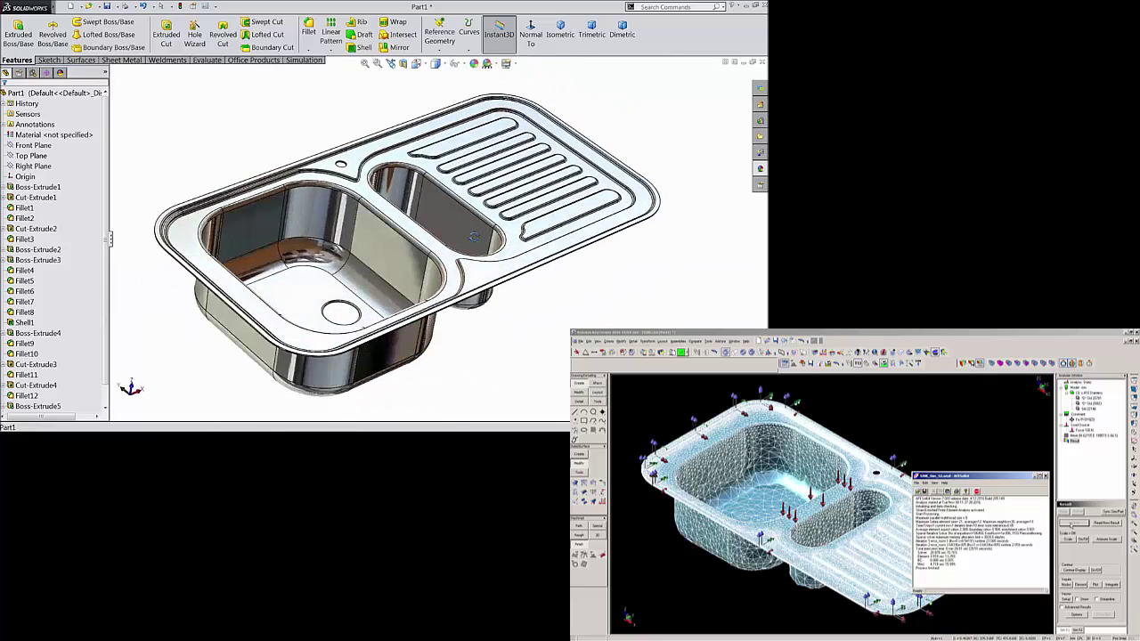